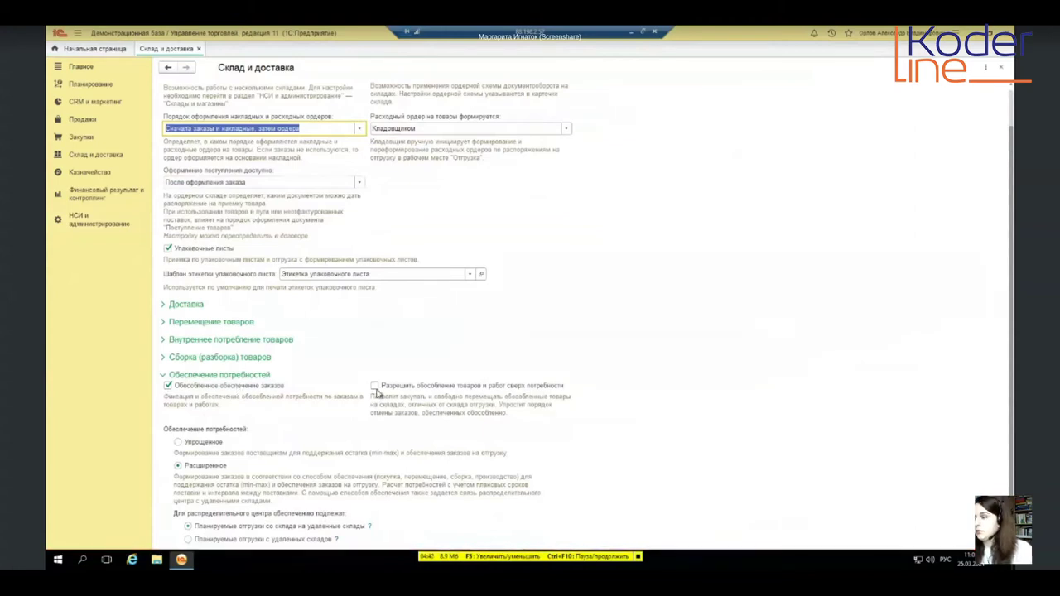
Enable the «Разрешить обособление товаров и работ сверх потребности» option in the warehouse settings and close them
click(375, 387)
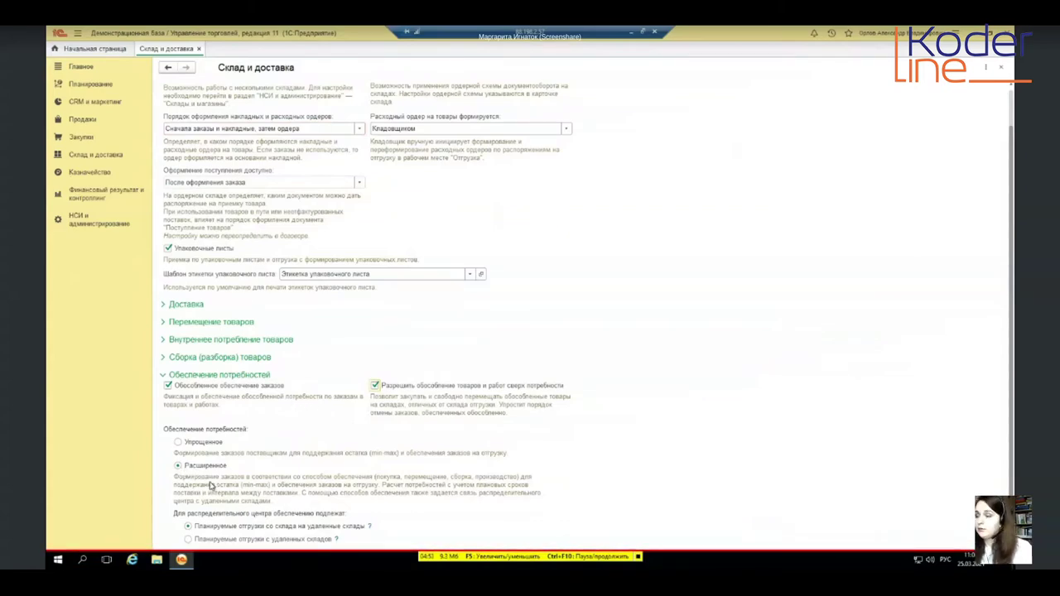
key(ctrl+F4)
click(83, 219)
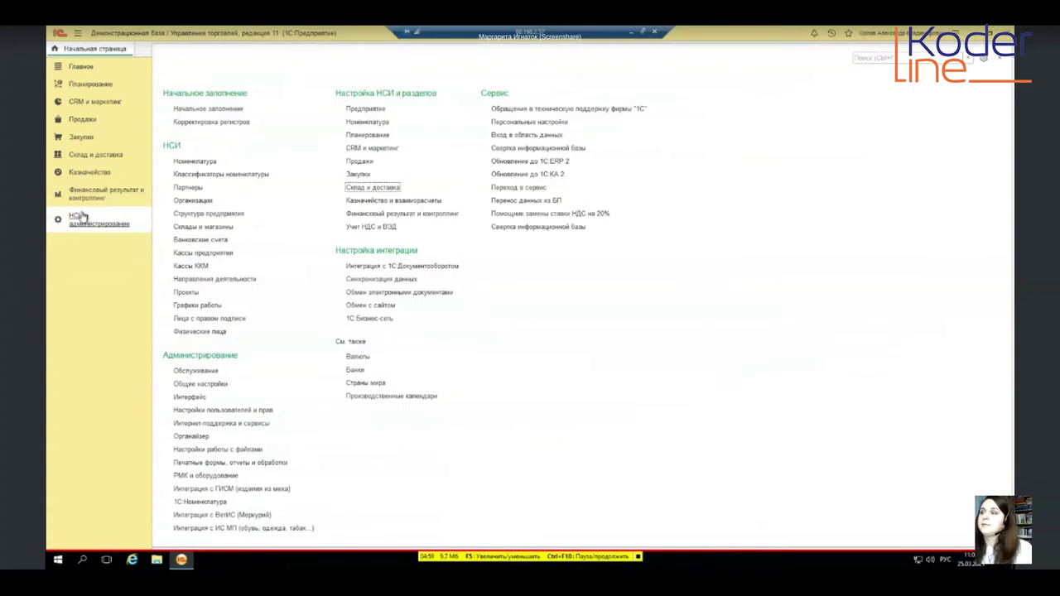
Create a new customer order from the «Заказы клиентов» list and set its client to Ассоль
click(82, 121)
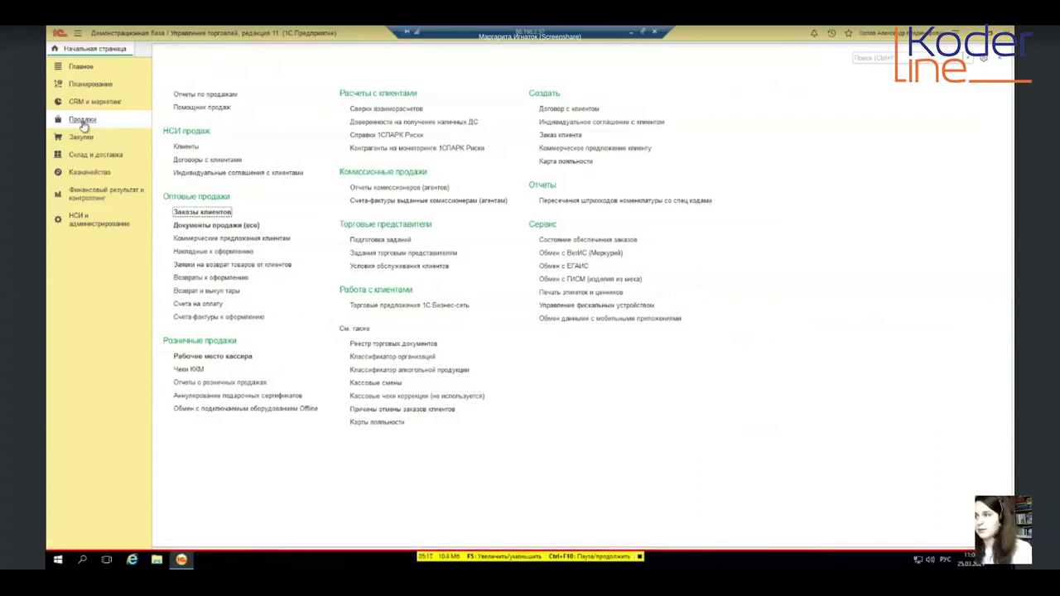
click(83, 122)
click(83, 122)
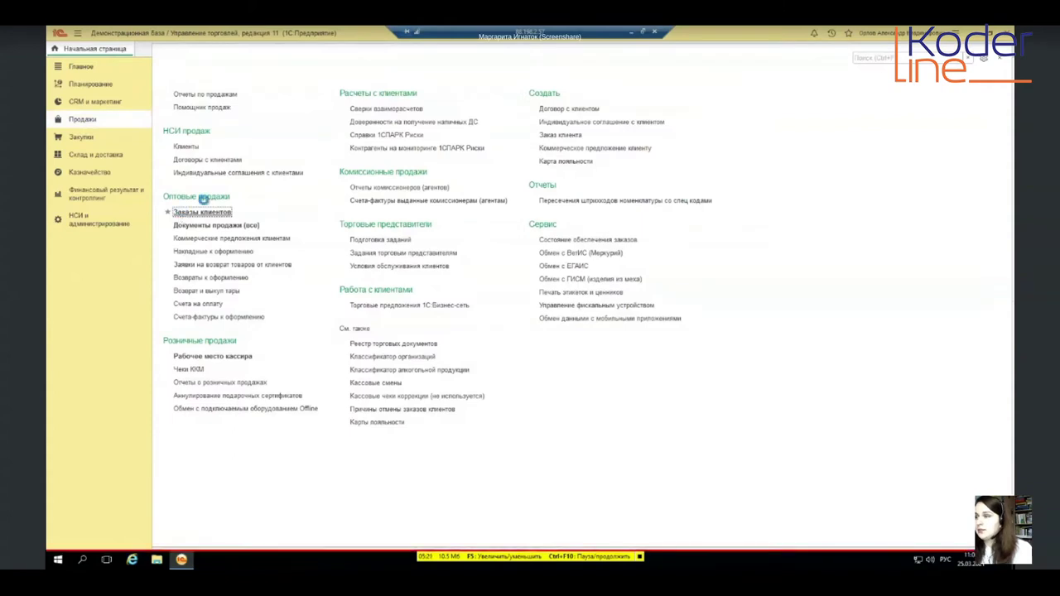
click(202, 211)
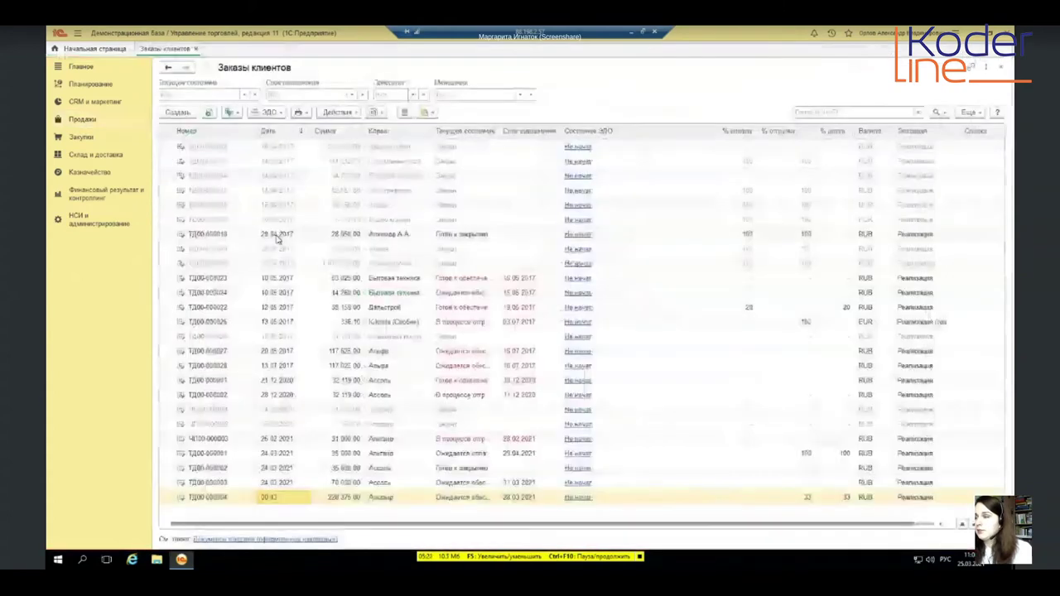
click(189, 113)
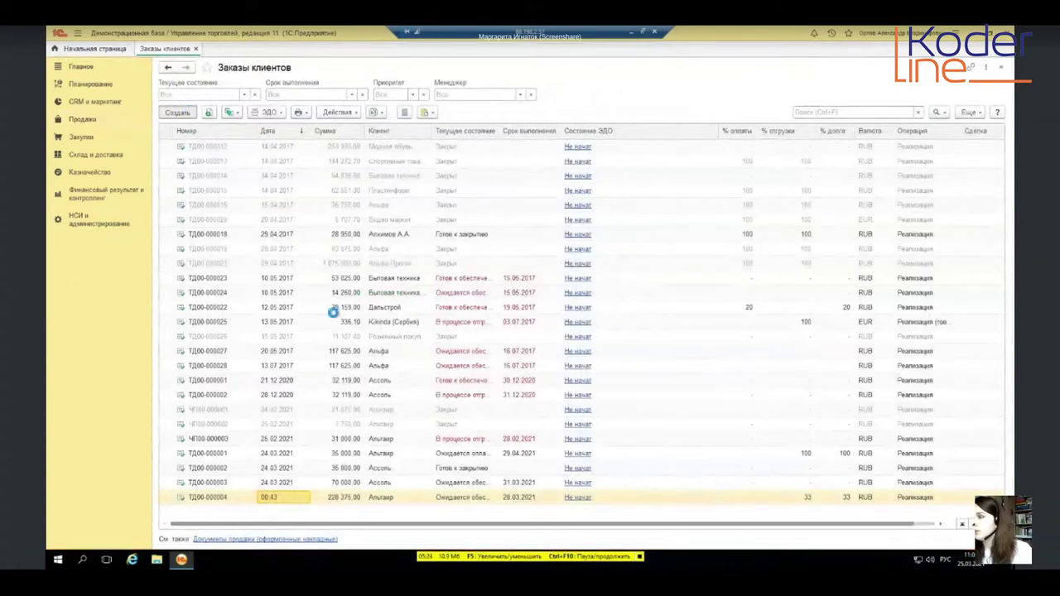
click(318, 179)
click(249, 204)
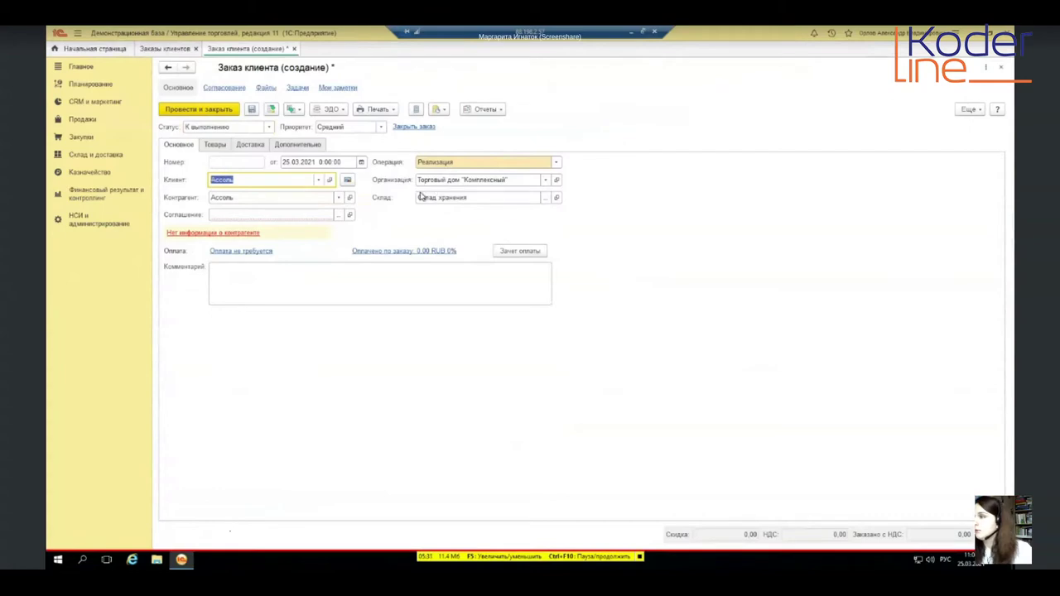
Set the order's agreement to «Оптовое (кредит)», look over the agreement's card and return to the order
click(420, 196)
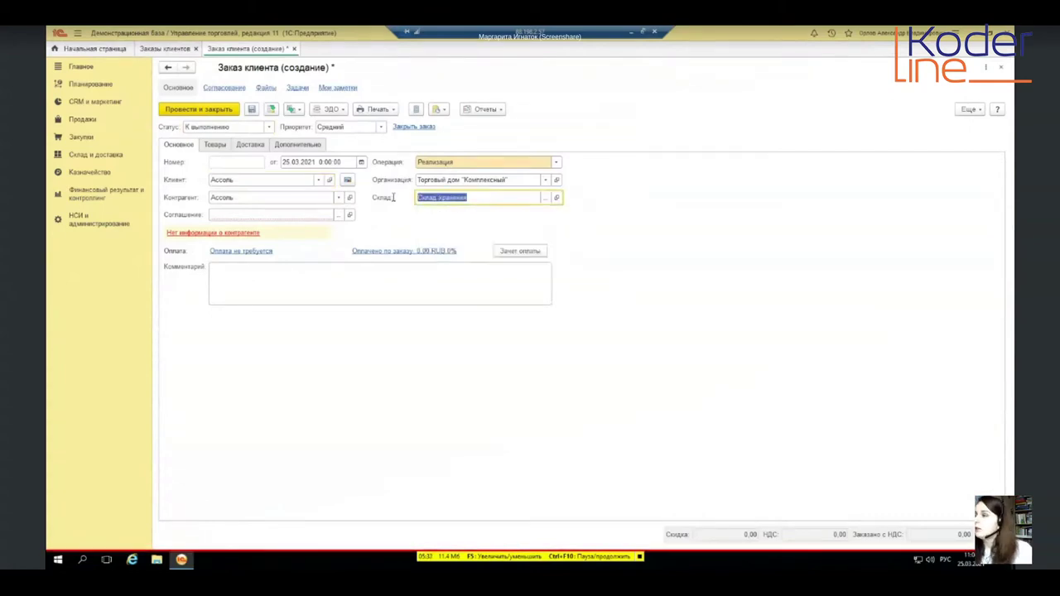
click(338, 209)
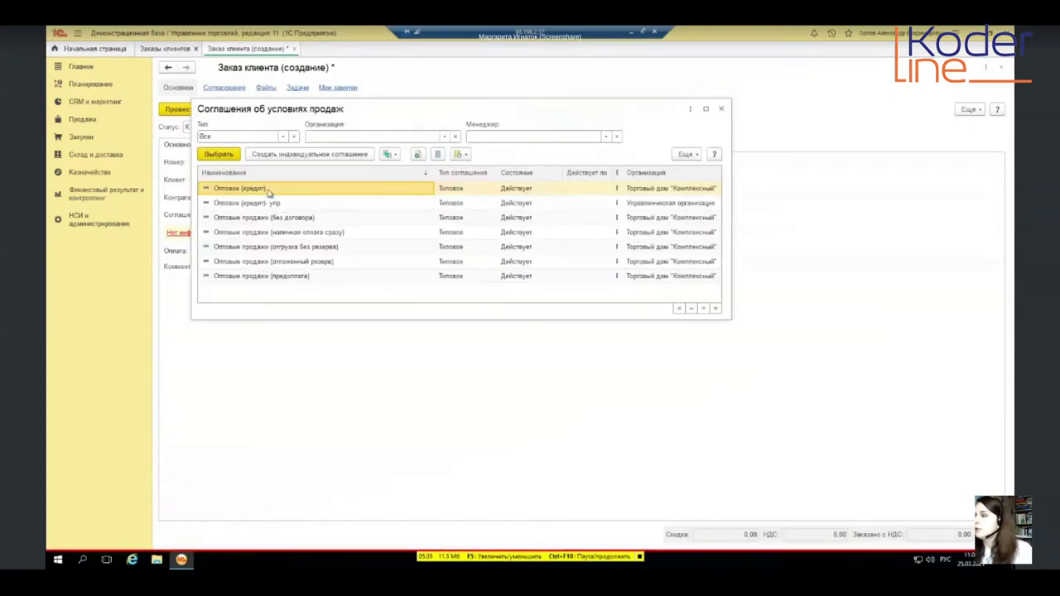
key(Escape)
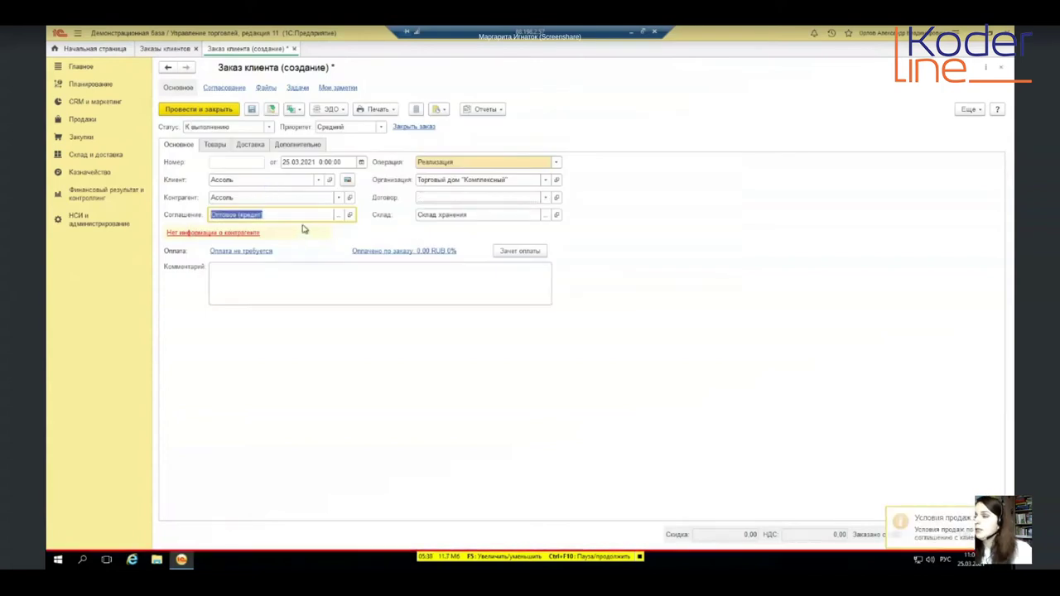
click(351, 215)
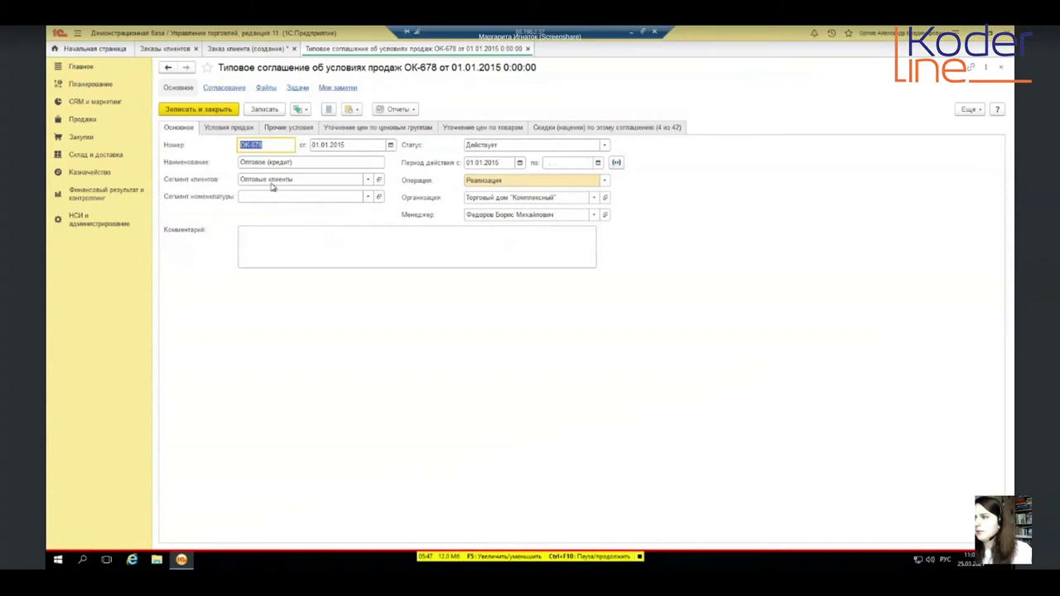
click(528, 49)
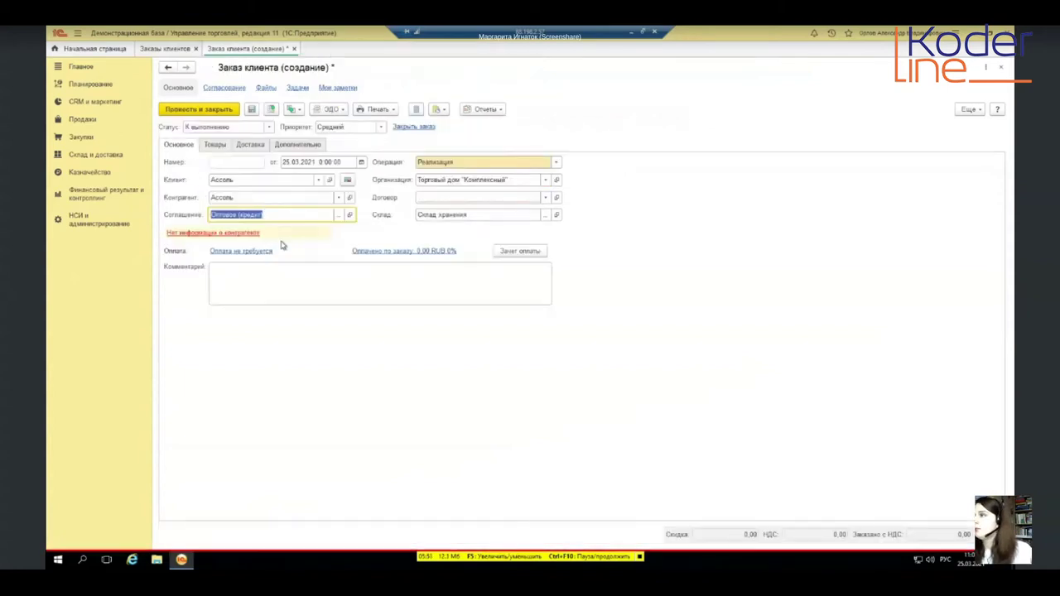
Assign the client's contract effective from 01.01.2017 to the order
click(545, 198)
click(476, 227)
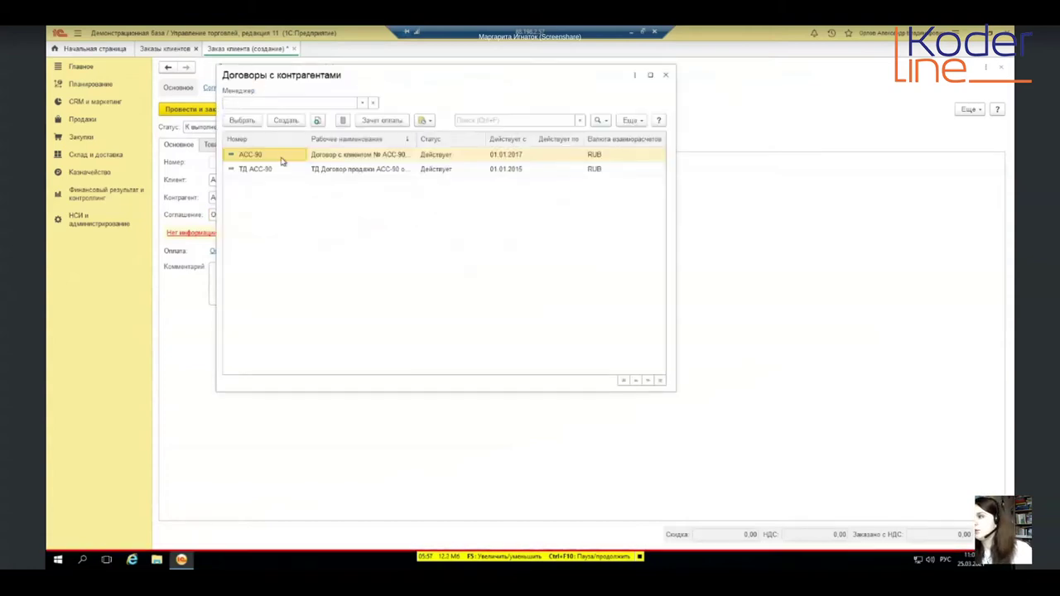
double_click(282, 159)
Add 10 шт of Телевизор "JVC" to the order's goods, check the line's columns and post the order
click(215, 145)
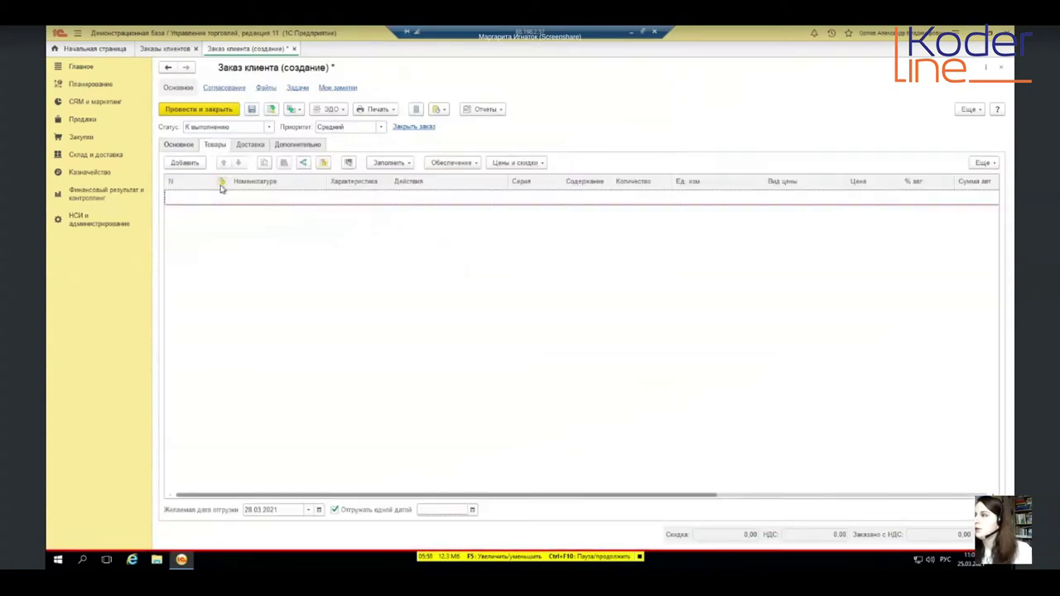
click(186, 163)
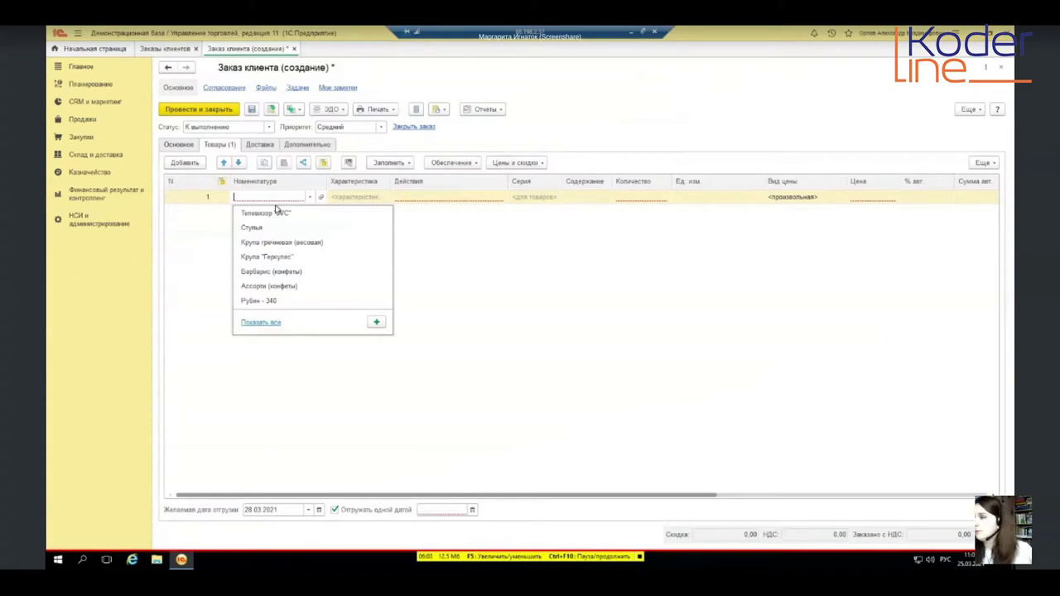
click(279, 212)
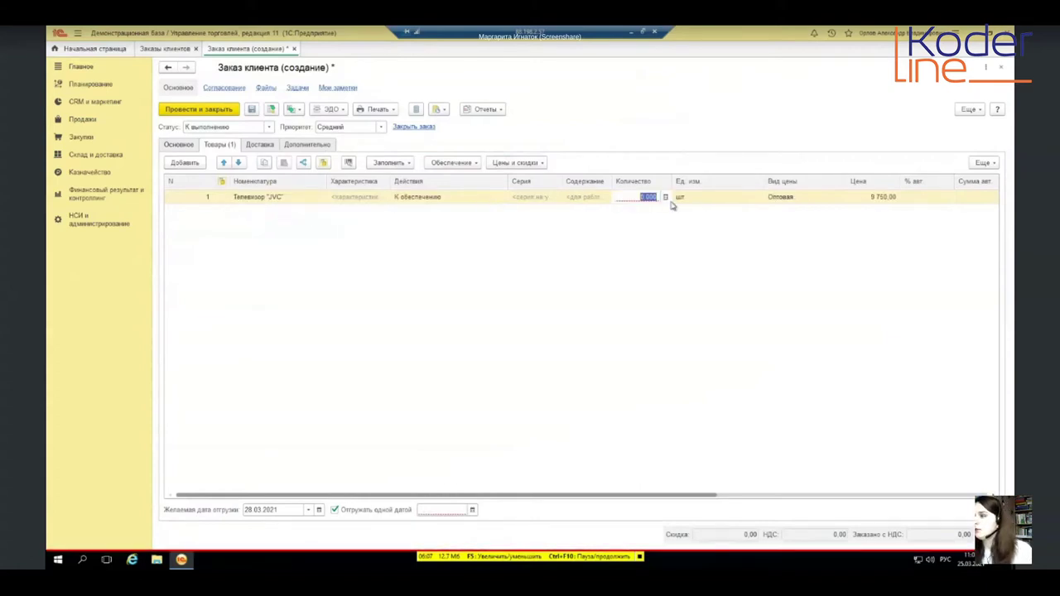
text(10)
key(Return)
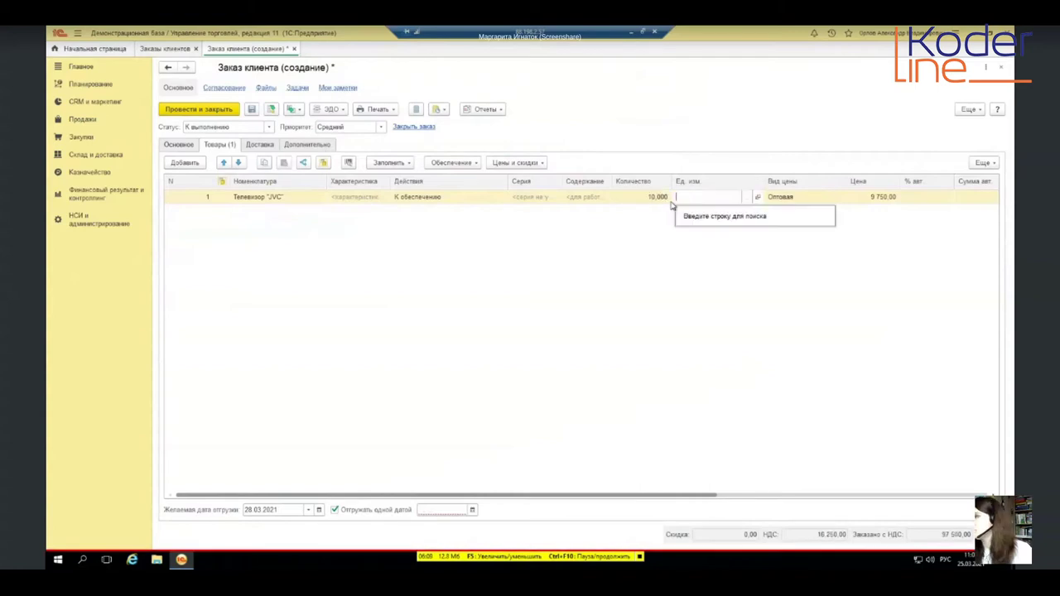
text(шт)
key(Return)
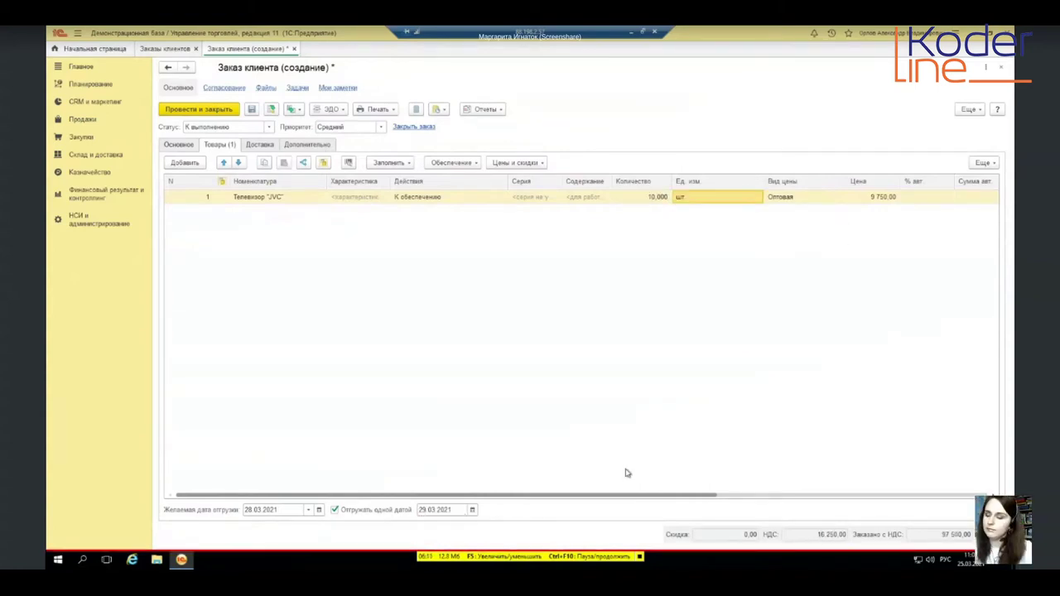
drag(646, 496, 939, 483)
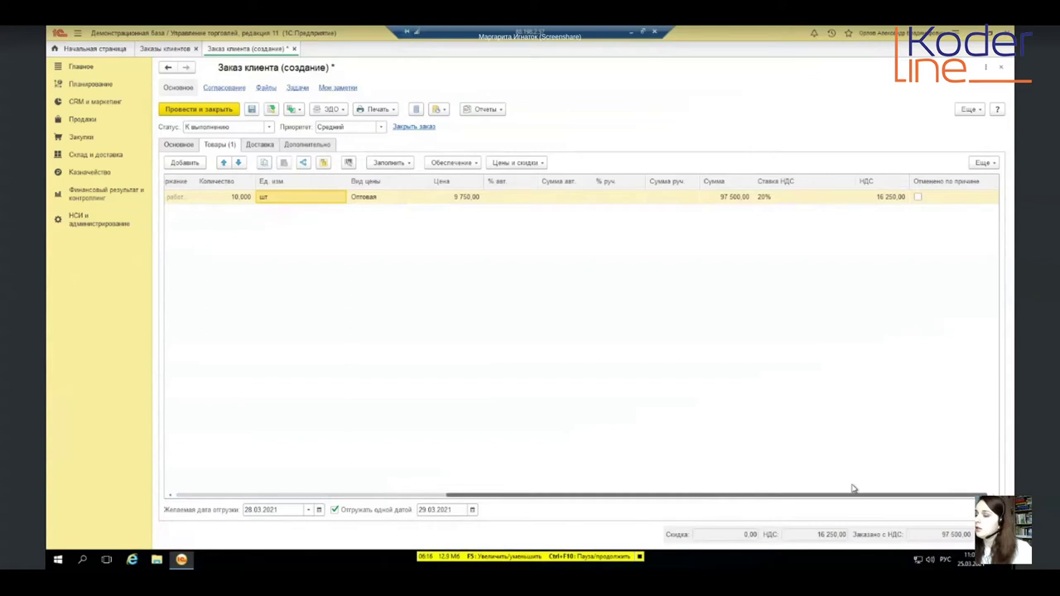
drag(854, 489, 581, 487)
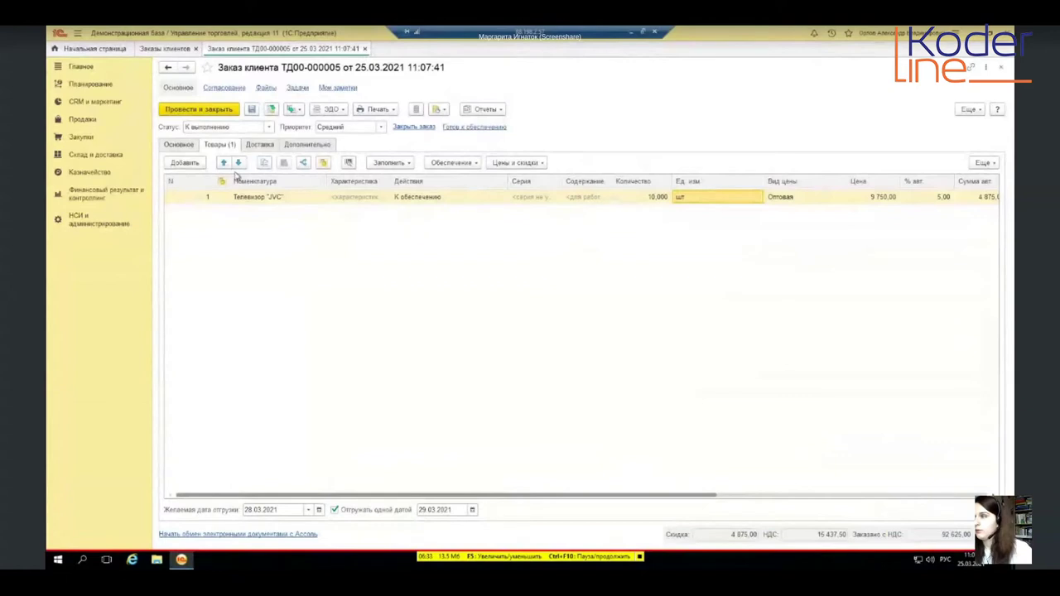
Change the action of the Телевизор "JVC" line to «Обеспечивать обособленно» for all 10 units and save the order
click(454, 199)
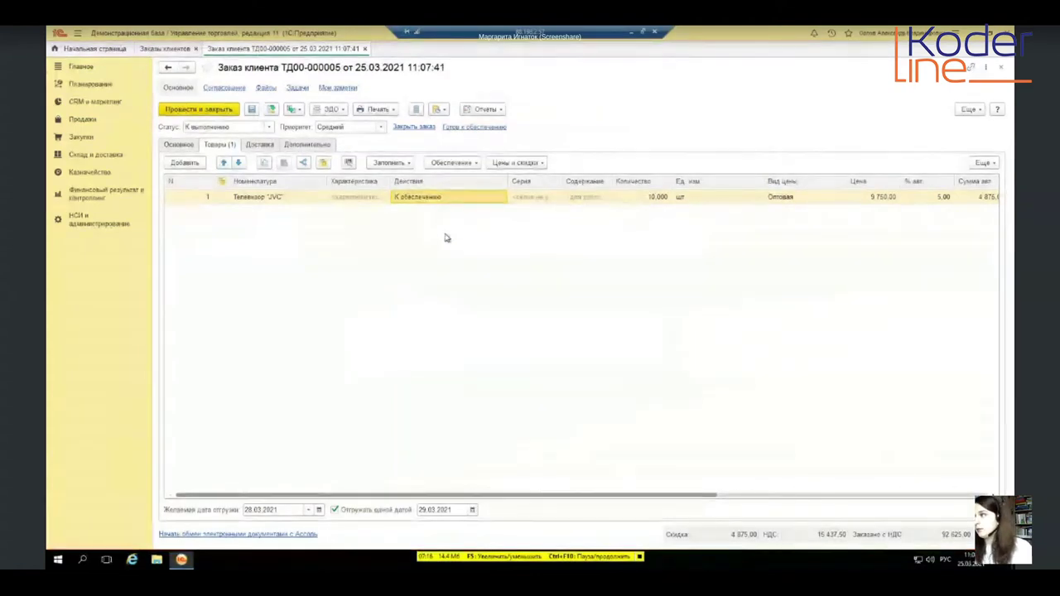
click(477, 201)
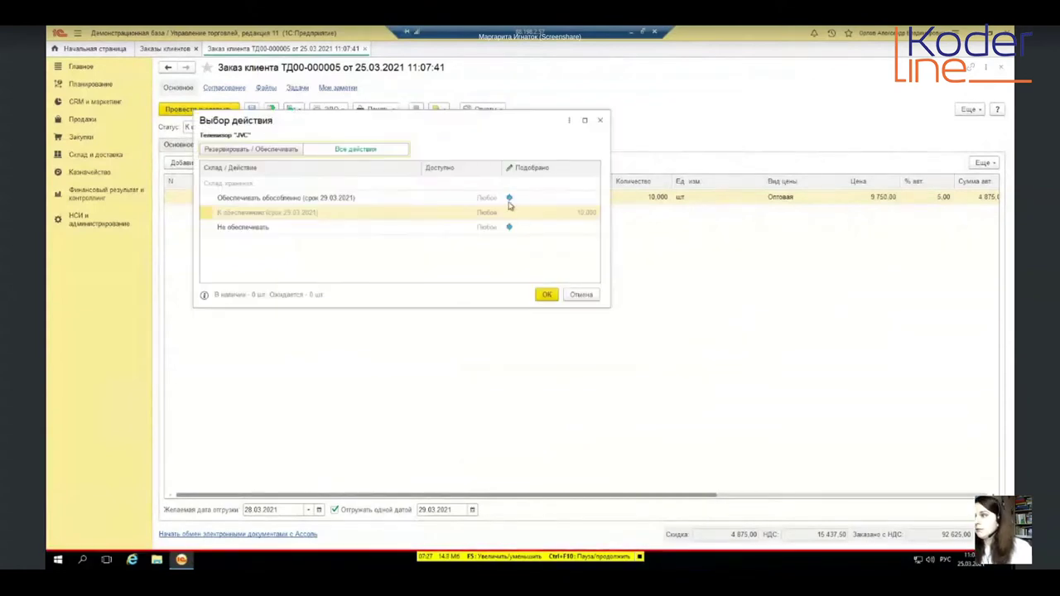
click(292, 200)
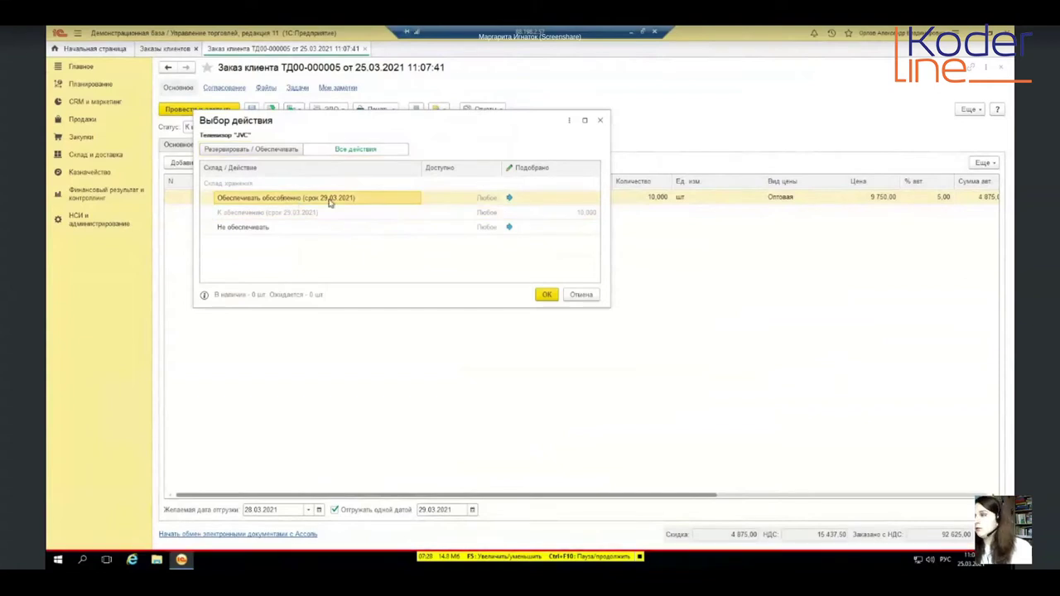
click(510, 199)
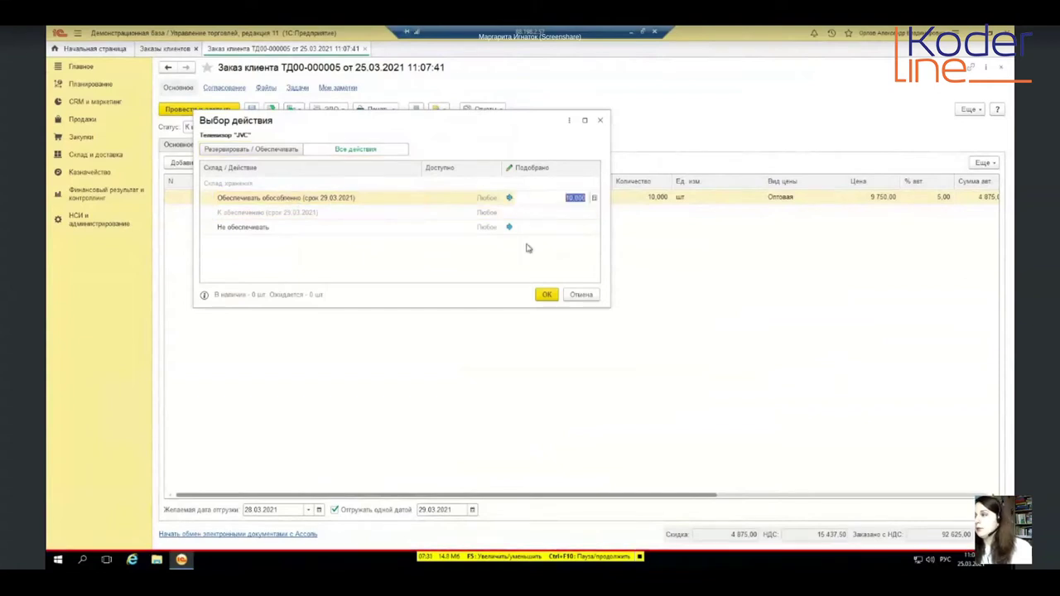
click(545, 296)
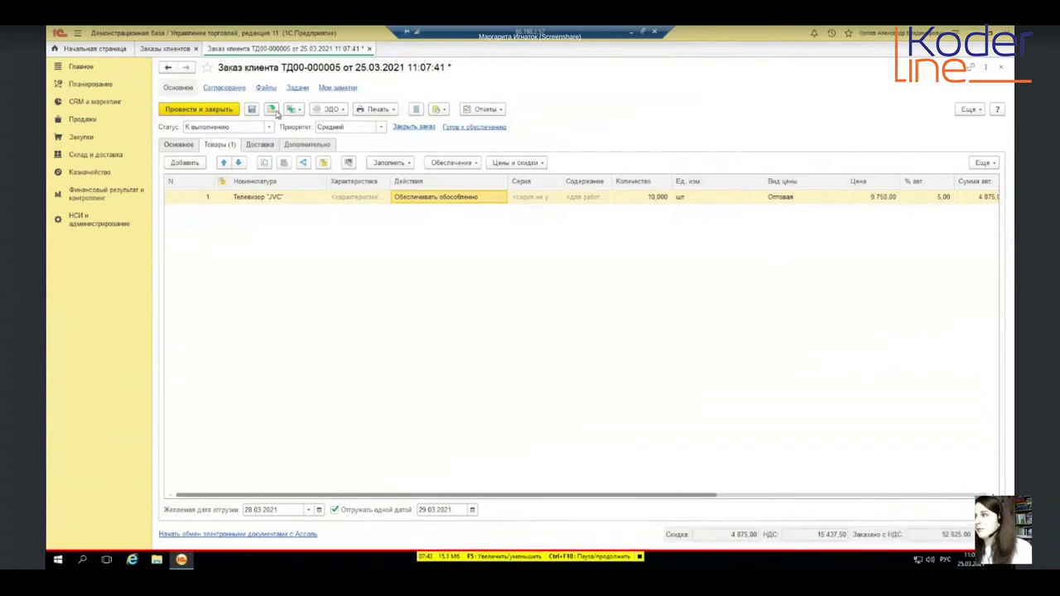
key(ctrl+s)
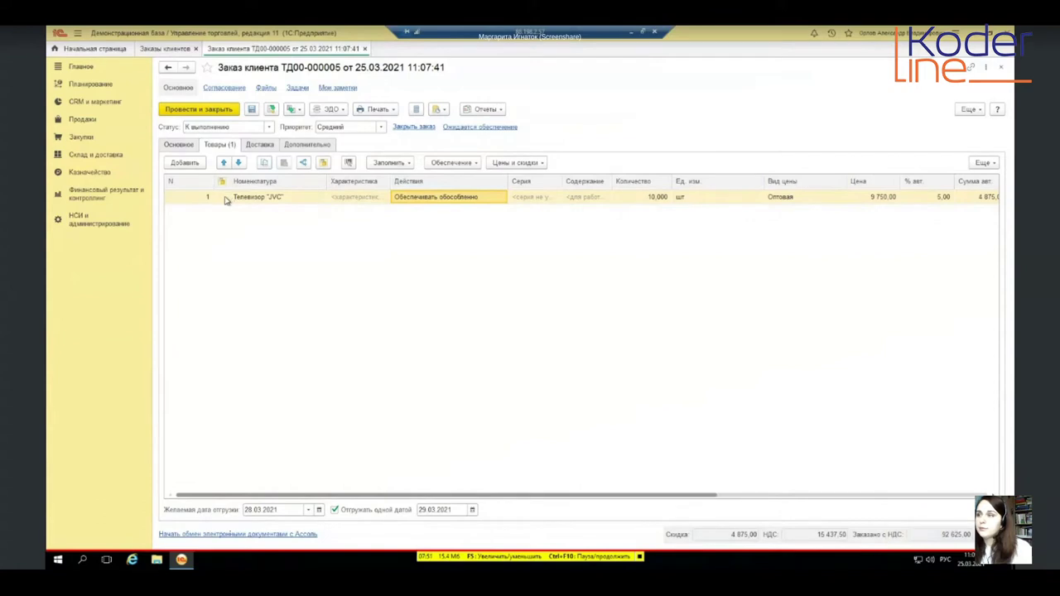
Generate the «Состояние обеспечения заказов» list for Склад хранения
click(96, 155)
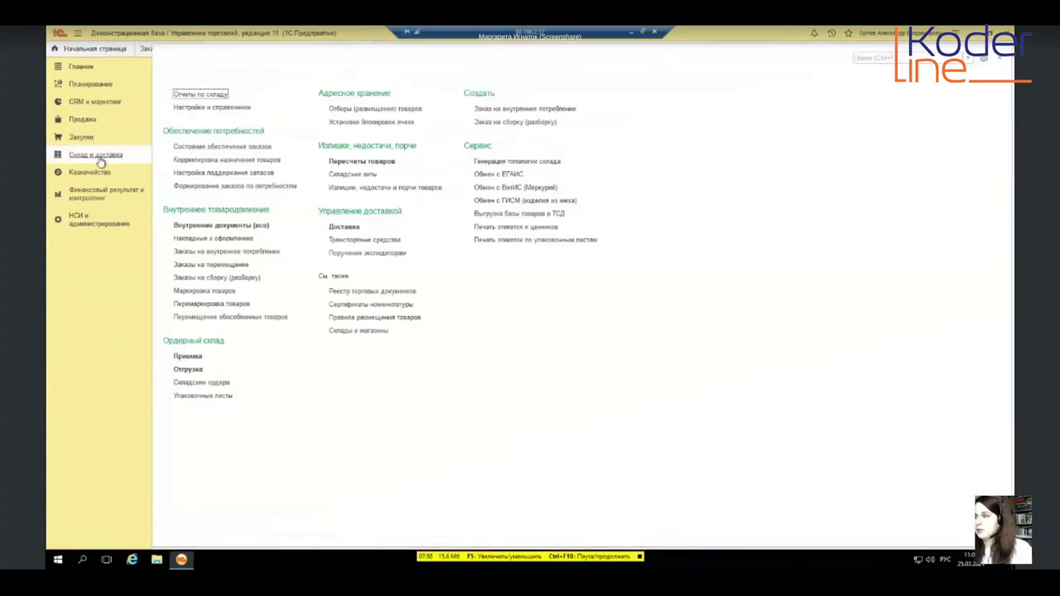
click(202, 146)
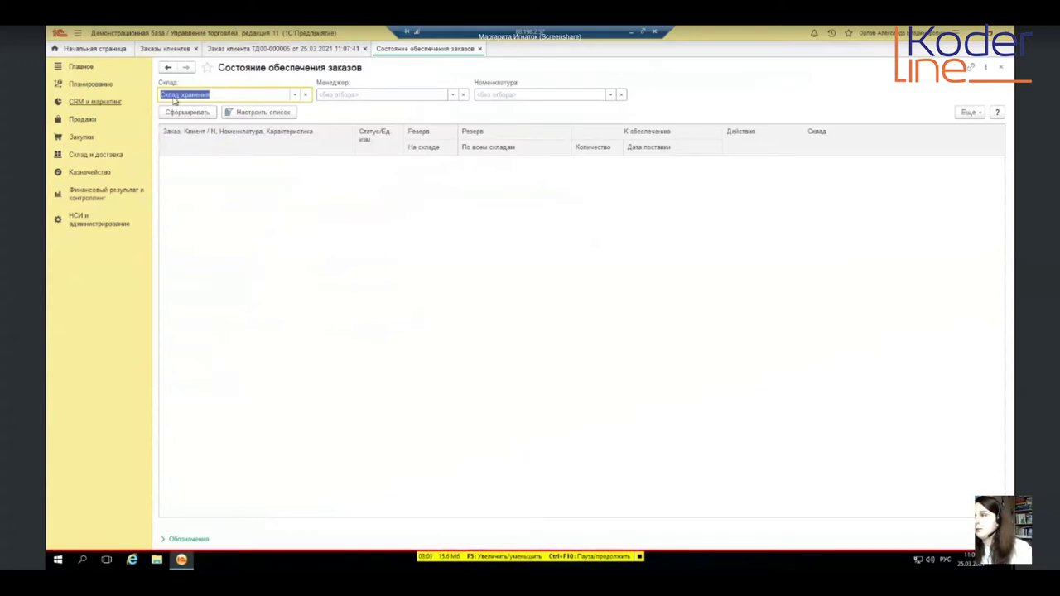
click(206, 112)
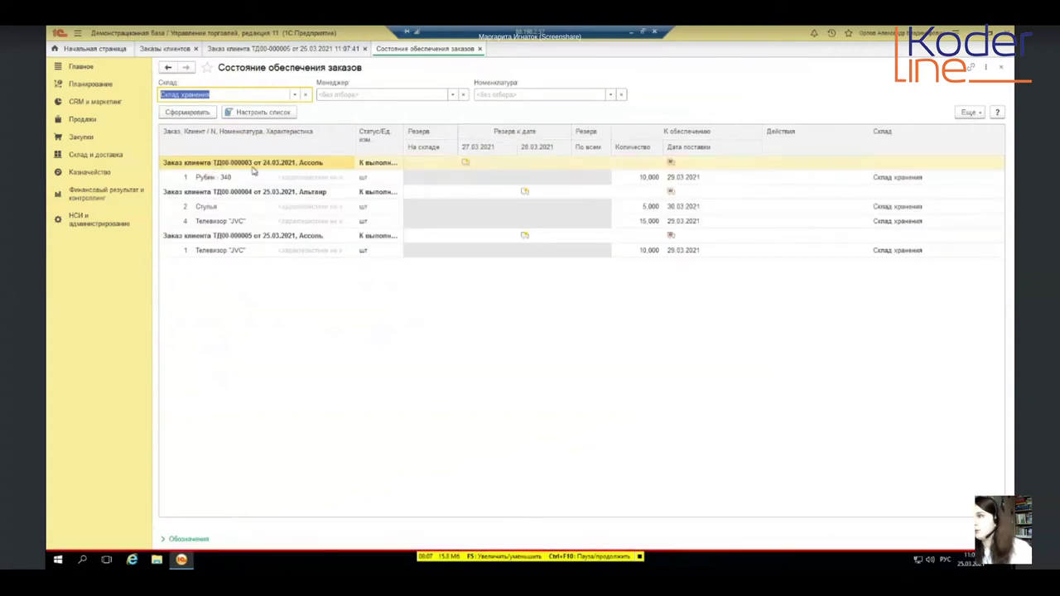
Examine the quantity and delivery date to be supplied for the Телевизор "JVC" line of the new Ассоль order
mouse_move(355, 141)
mouse_down()
mouse_move(399, 147)
mouse_move(361, 157)
mouse_up()
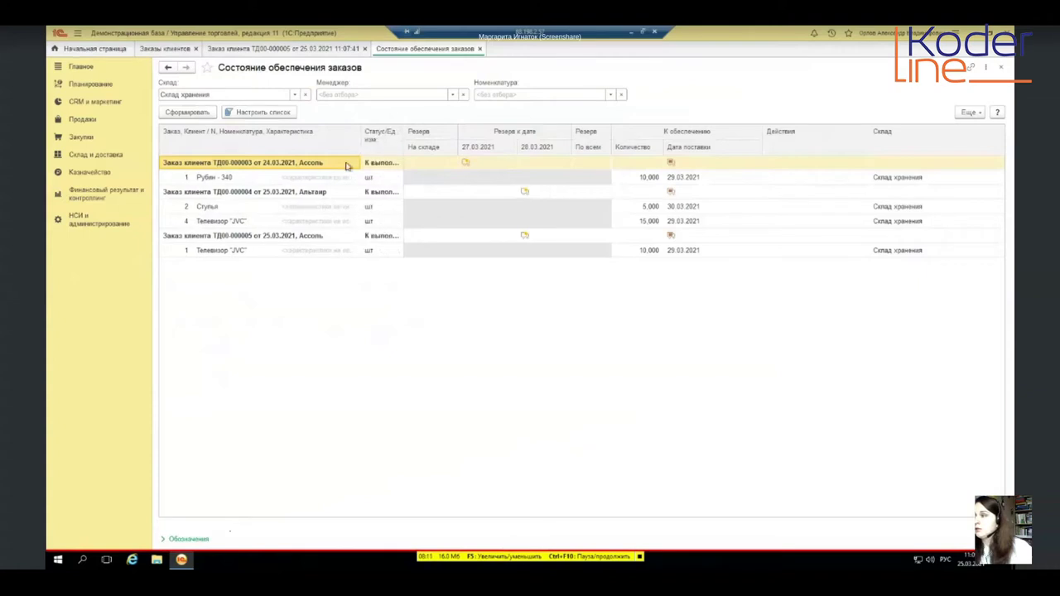
click(259, 238)
click(240, 251)
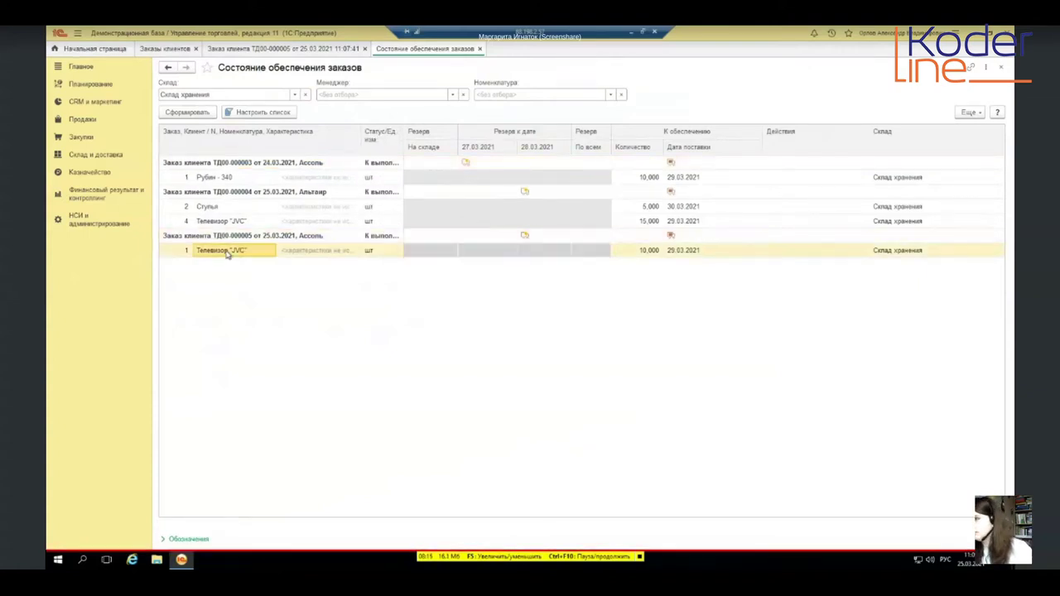
click(327, 238)
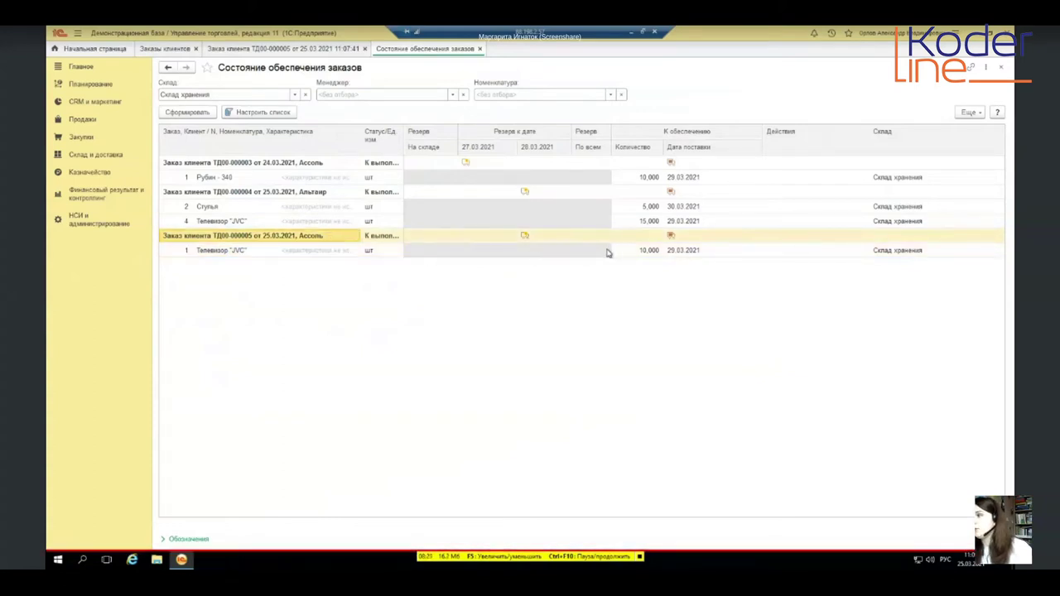
click(638, 252)
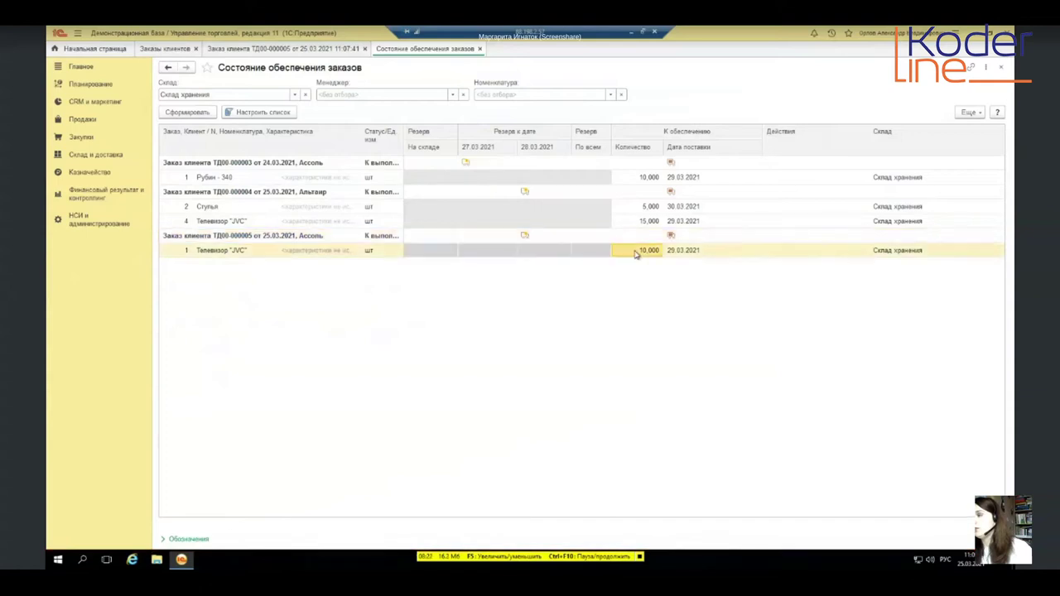
click(709, 253)
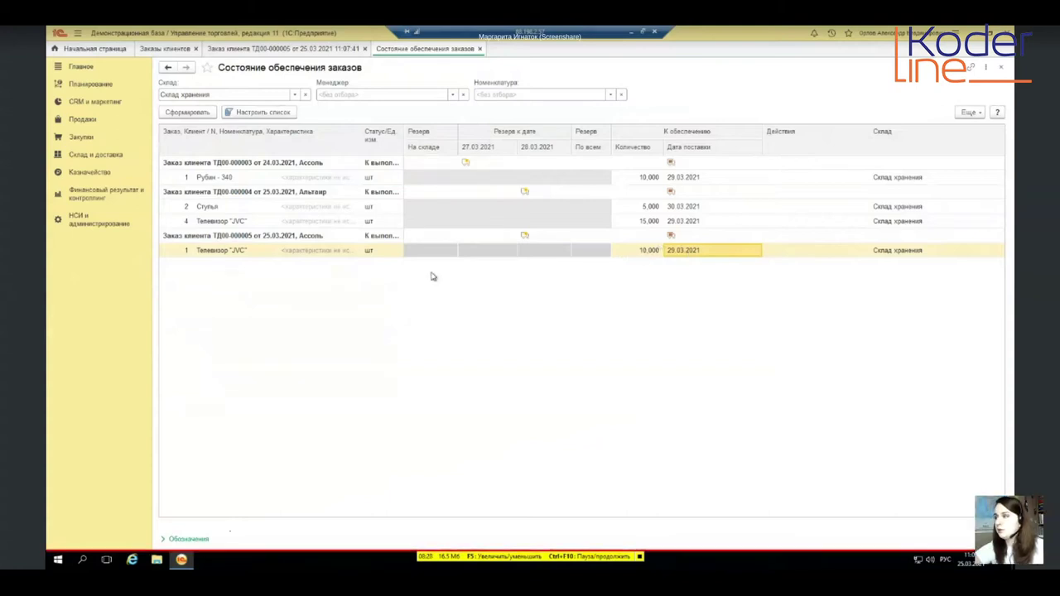
click(247, 251)
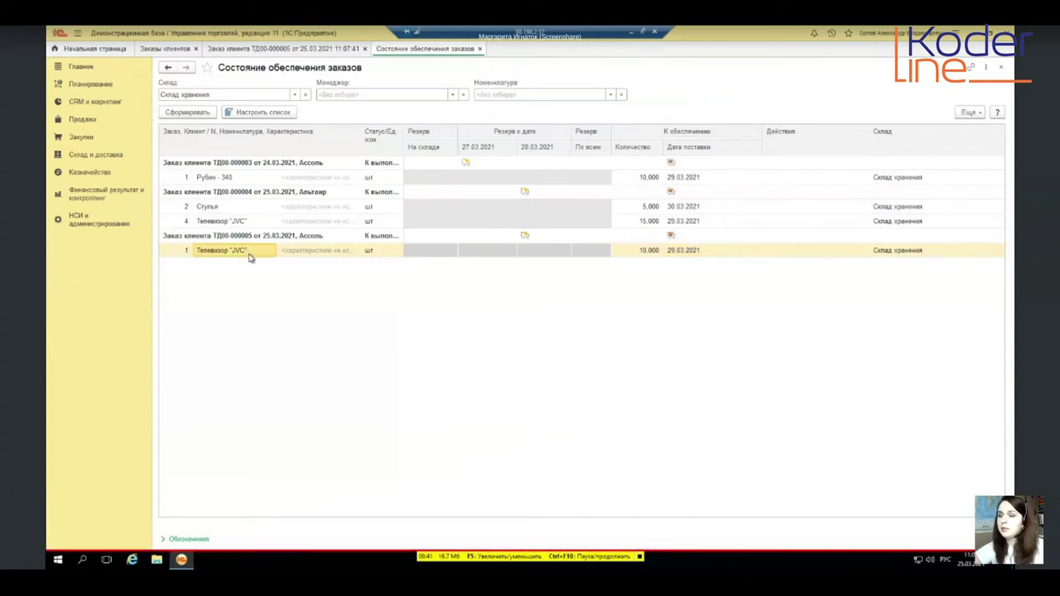
From the new Ассоль order, open the Телевизор "JVC" item card and its «Настройка способов обеспечения потребностей»
click(243, 238)
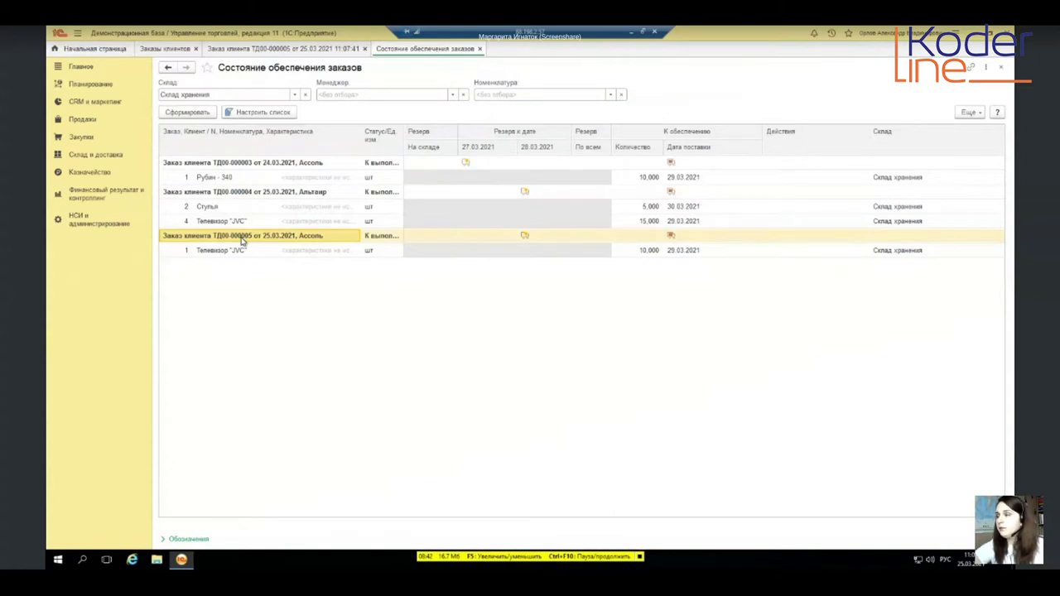
double_click(243, 238)
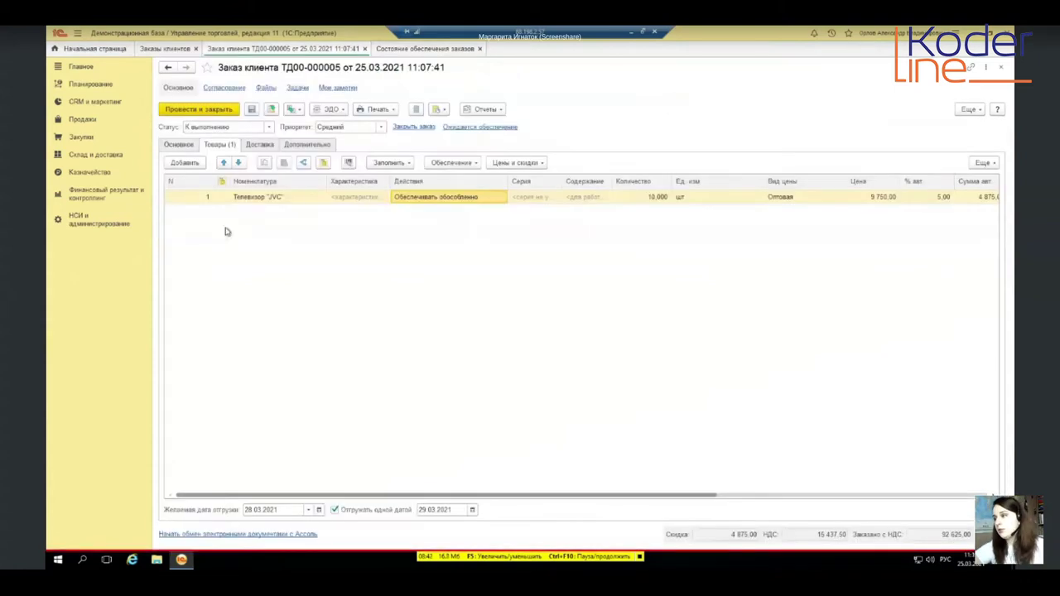
double_click(290, 200)
click(322, 198)
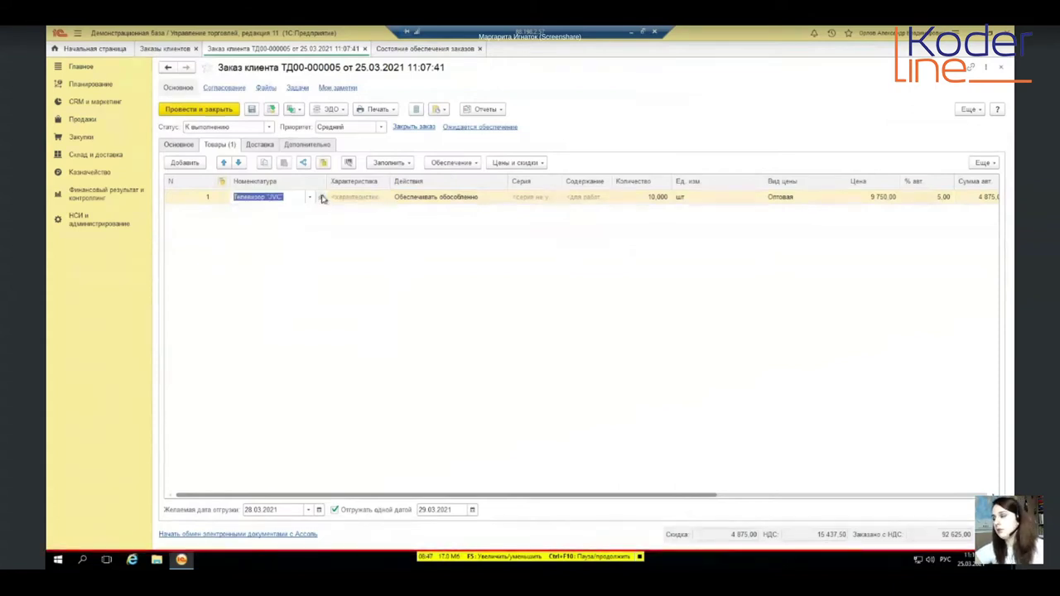
click(323, 199)
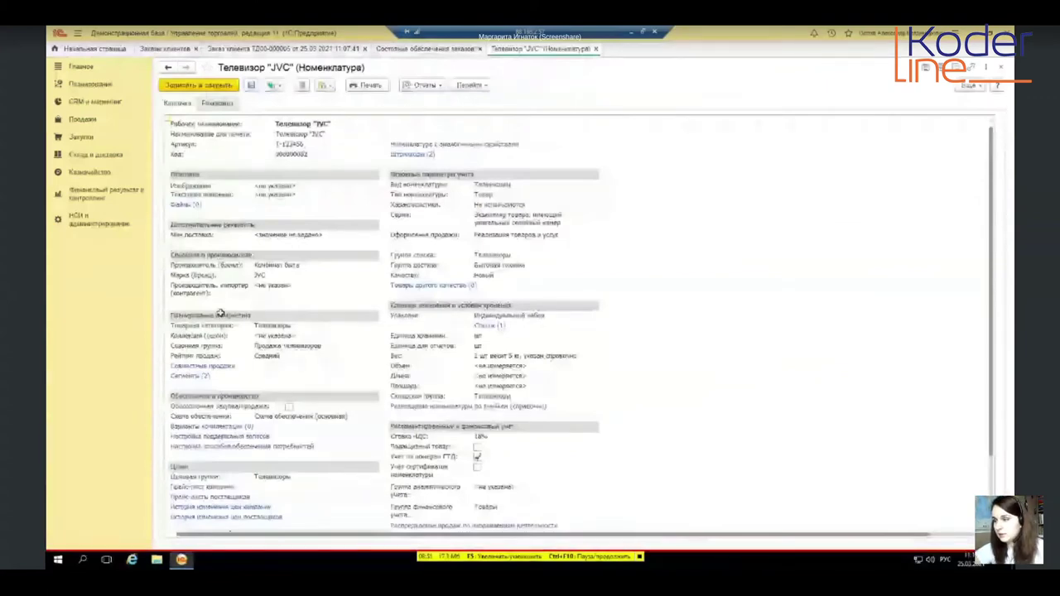
click(205, 447)
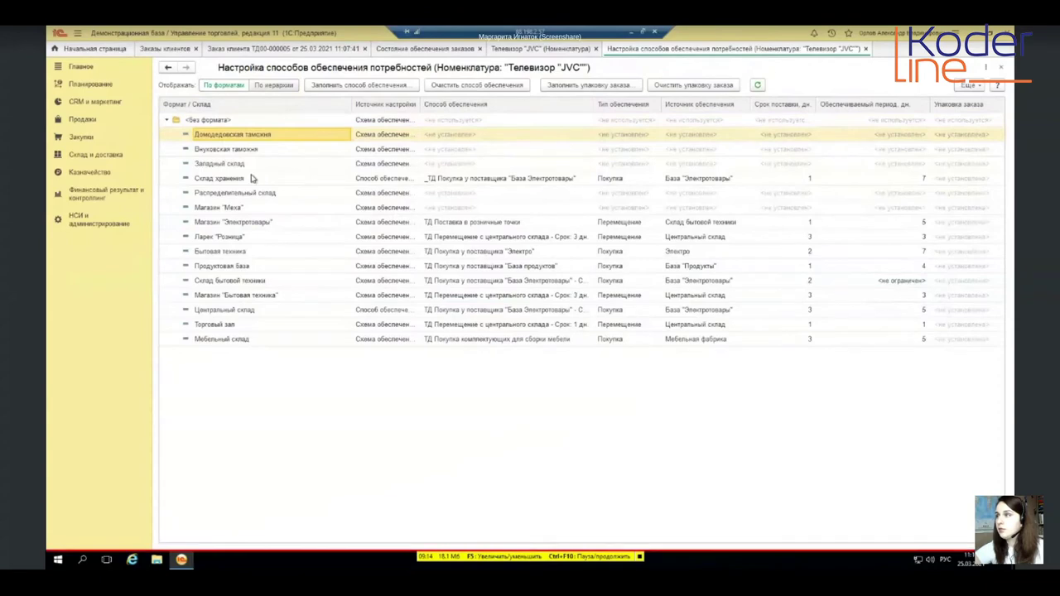
Check the Склад хранения row's supply method, supply type, source, delivery term and supplied period
click(253, 178)
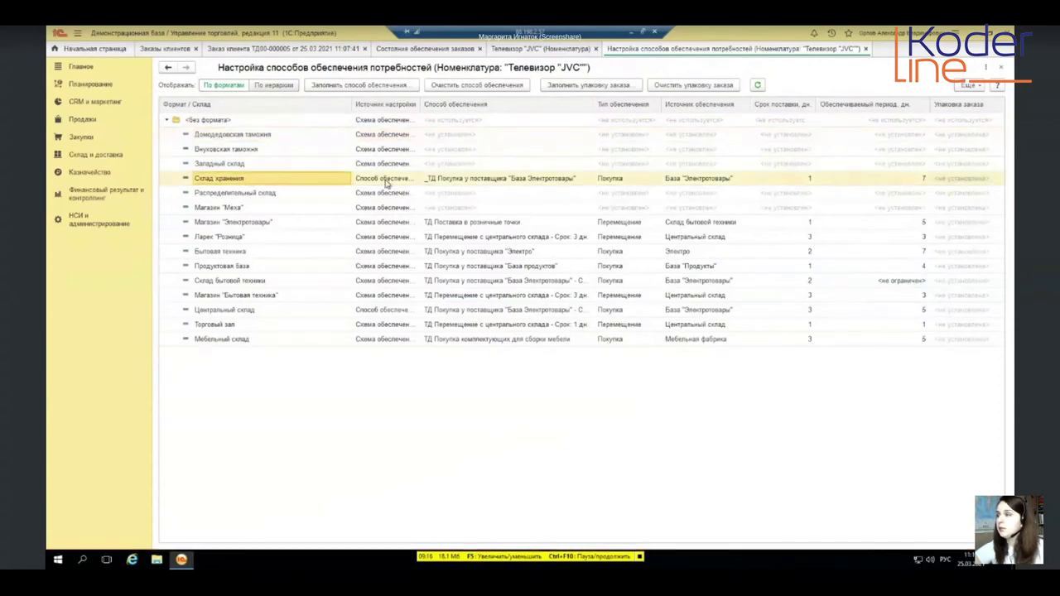
click(463, 183)
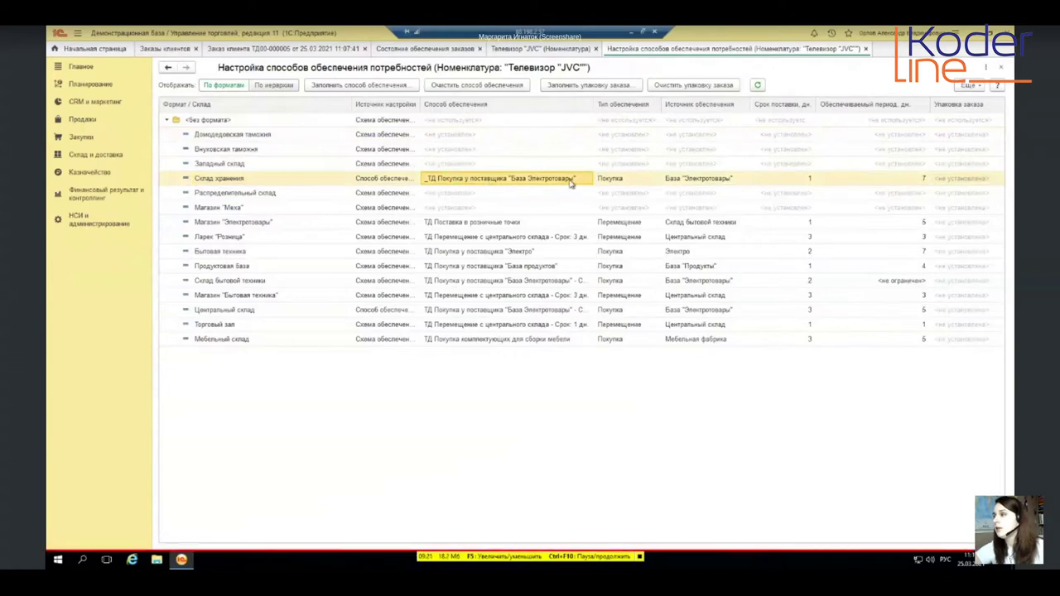
click(617, 183)
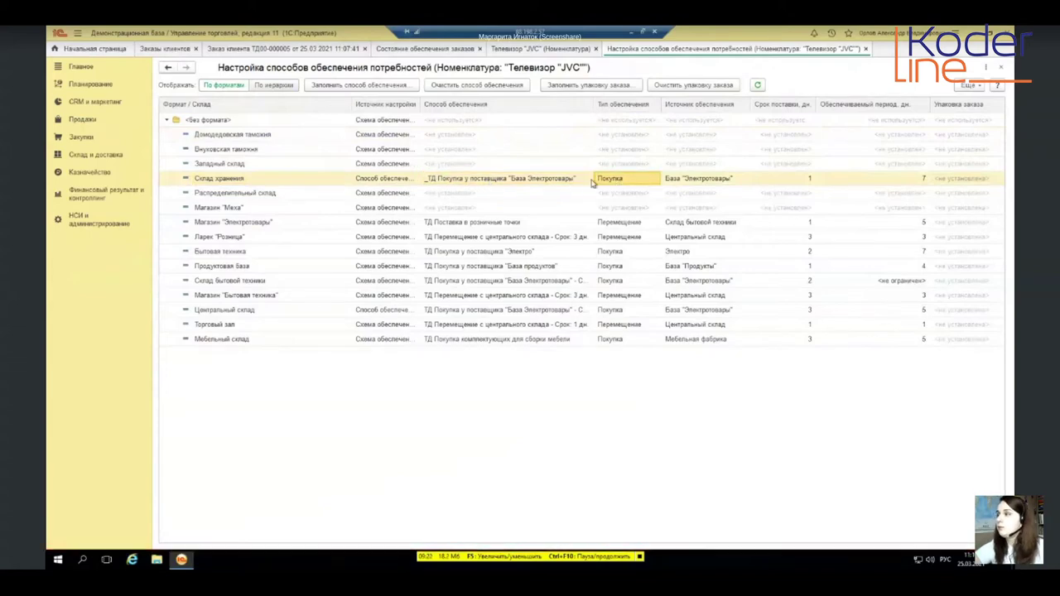
click(691, 182)
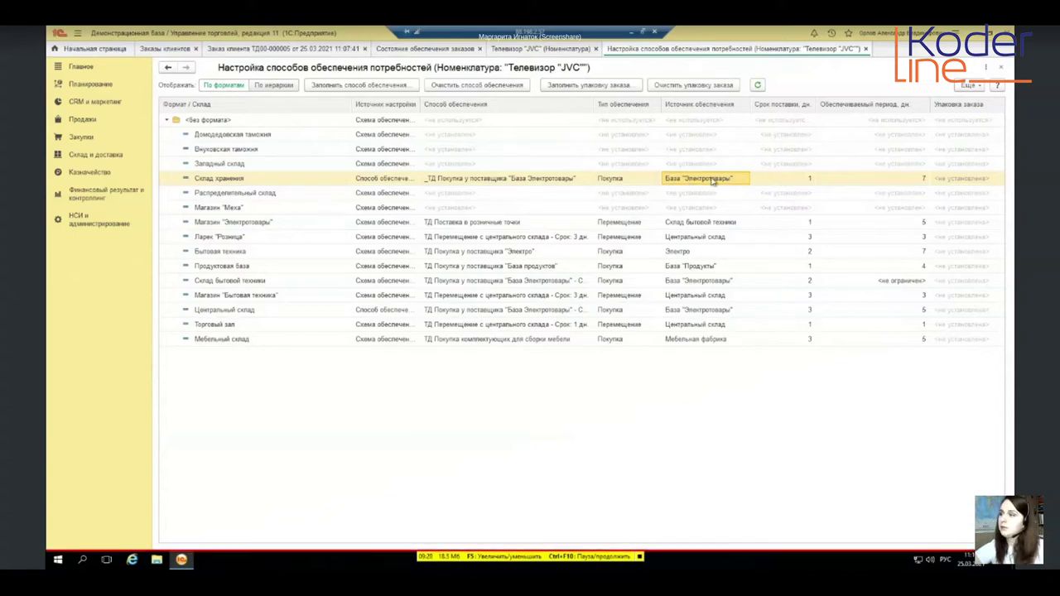
click(795, 185)
click(888, 182)
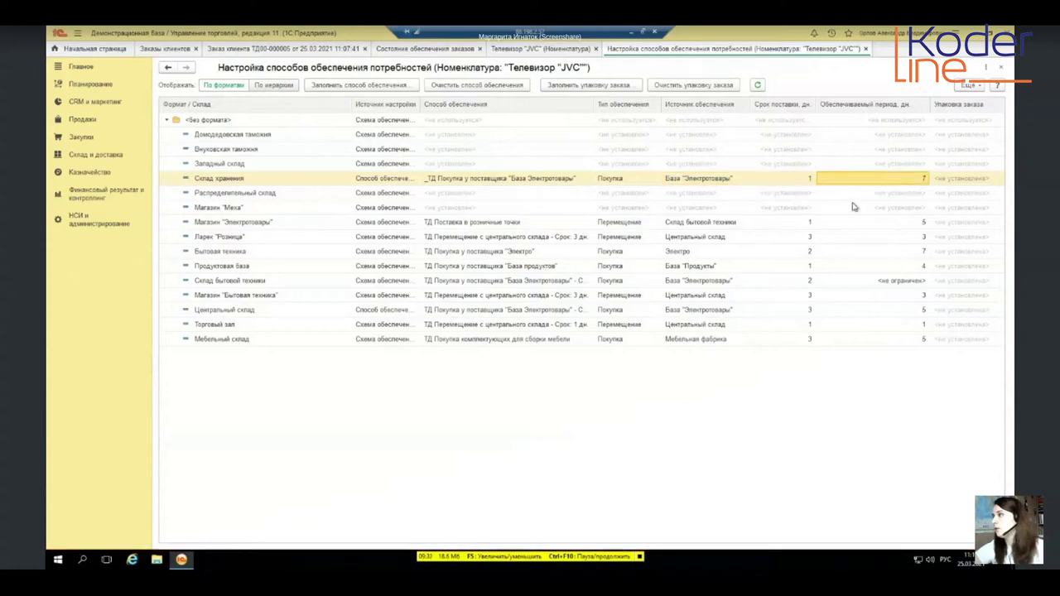
Open the Склад хранения supply method, review its planning parameters and order details, and close it without changes
click(560, 180)
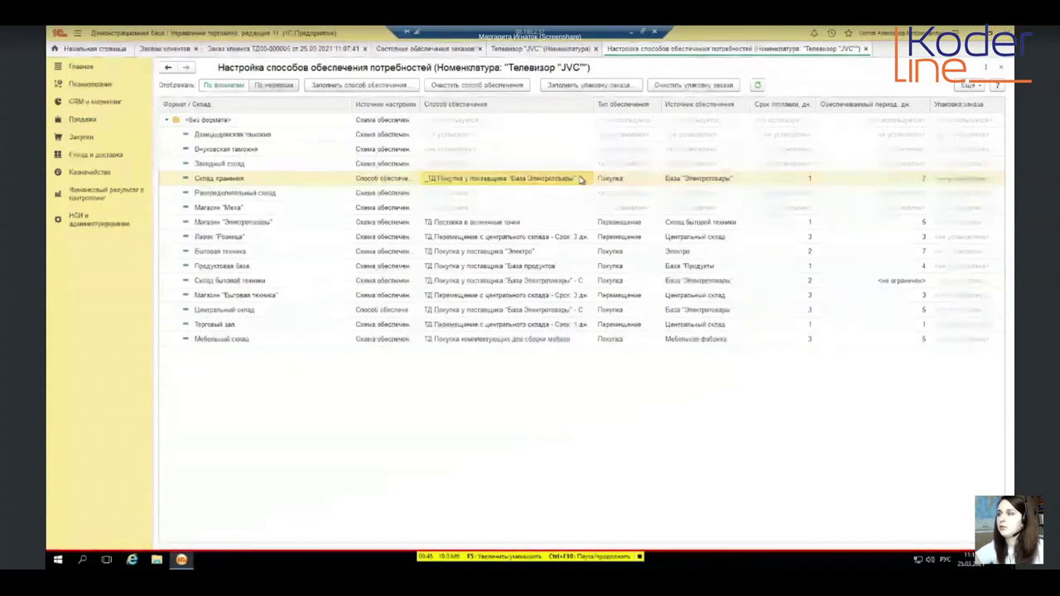
click(580, 179)
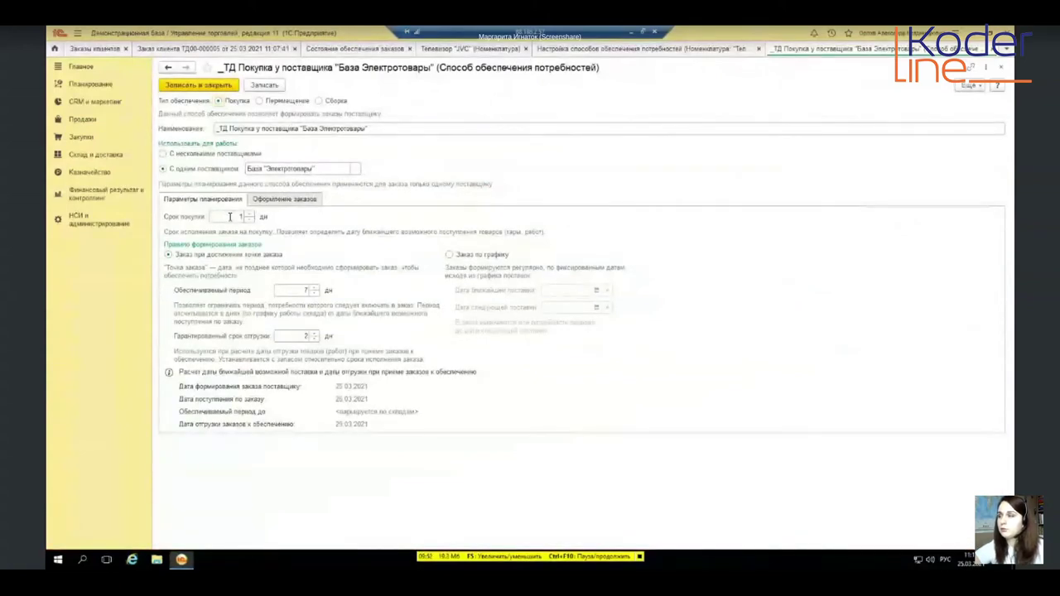
key(Tab)
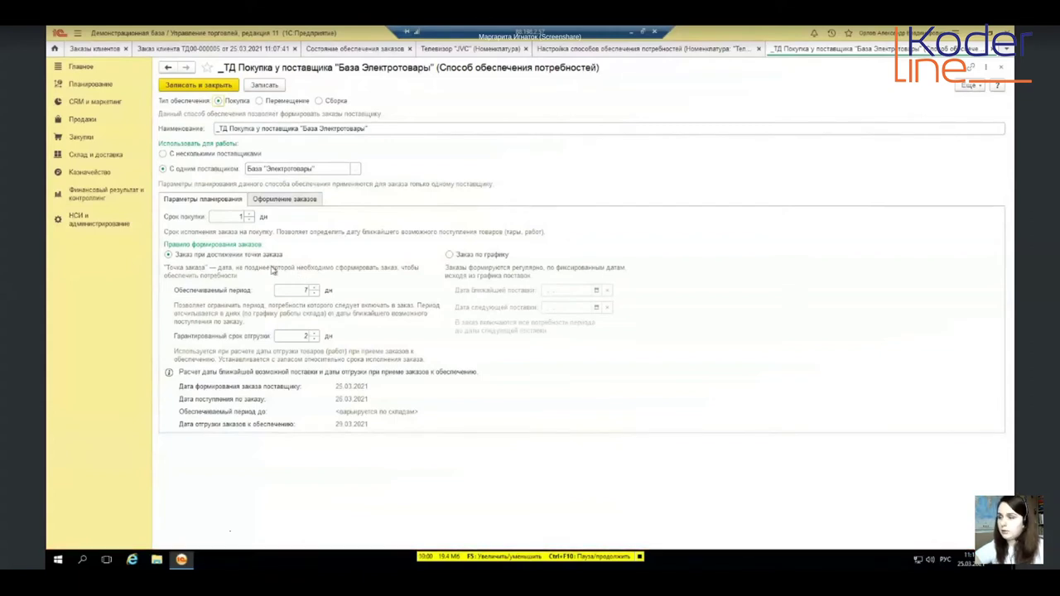
click(291, 290)
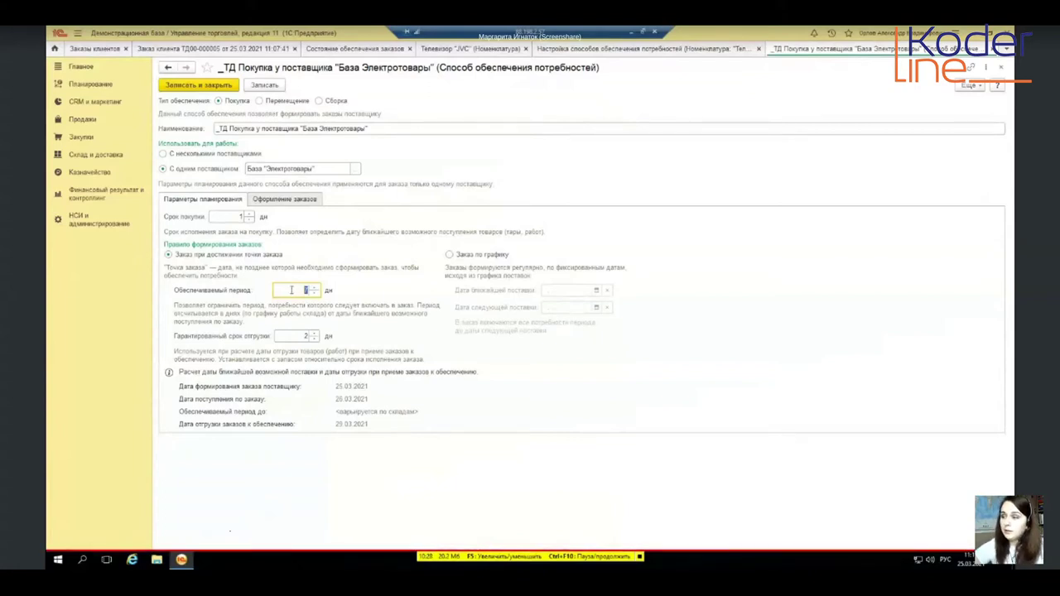
click(292, 337)
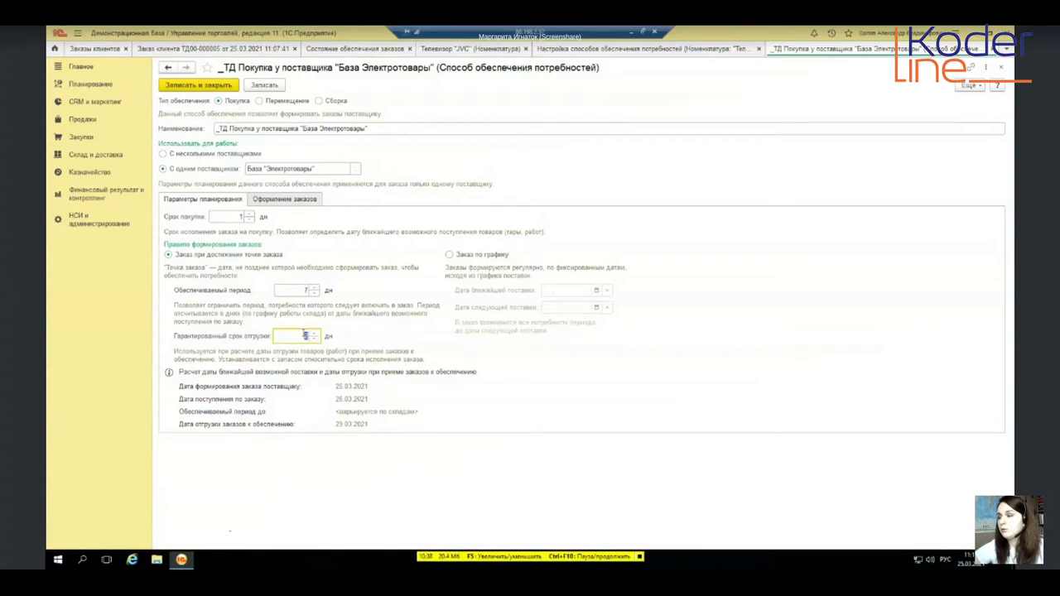
click(284, 198)
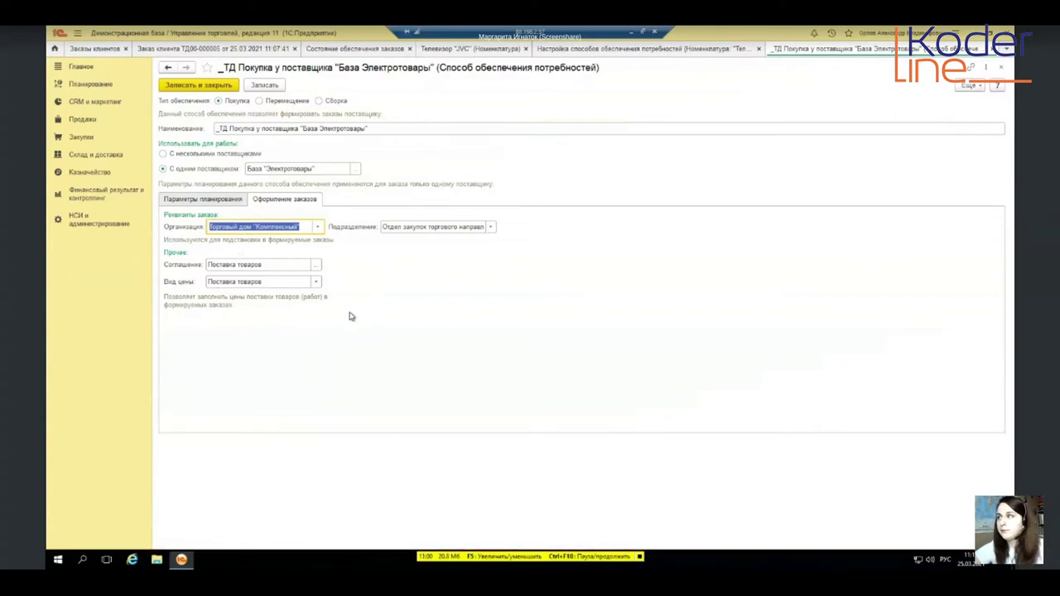
click(1001, 68)
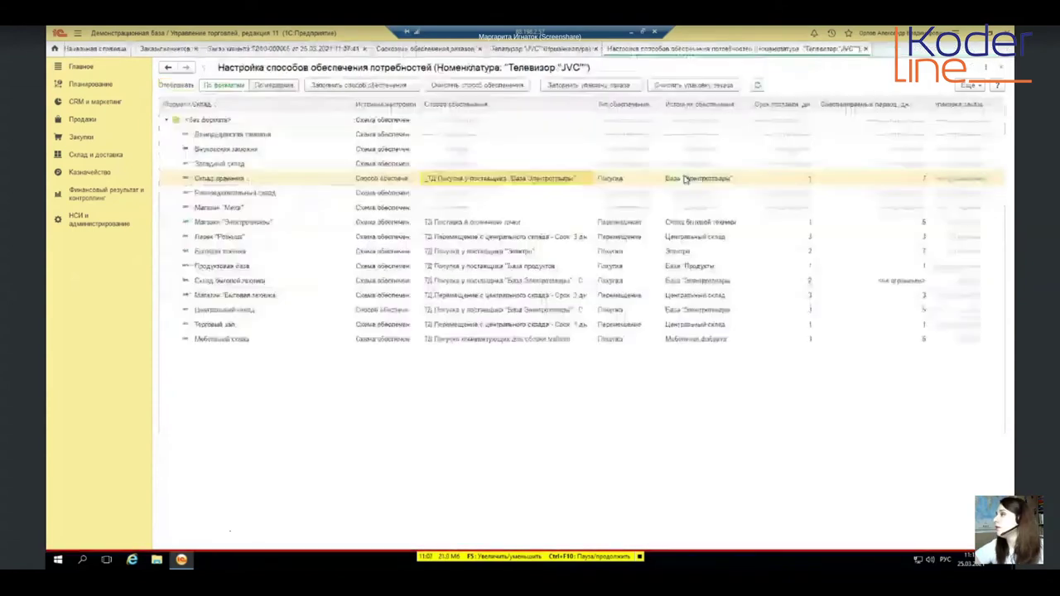
Recheck the supply method assigned to Склад хранения, and close the supply method settings and the Телевизор "JVC" card
click(292, 183)
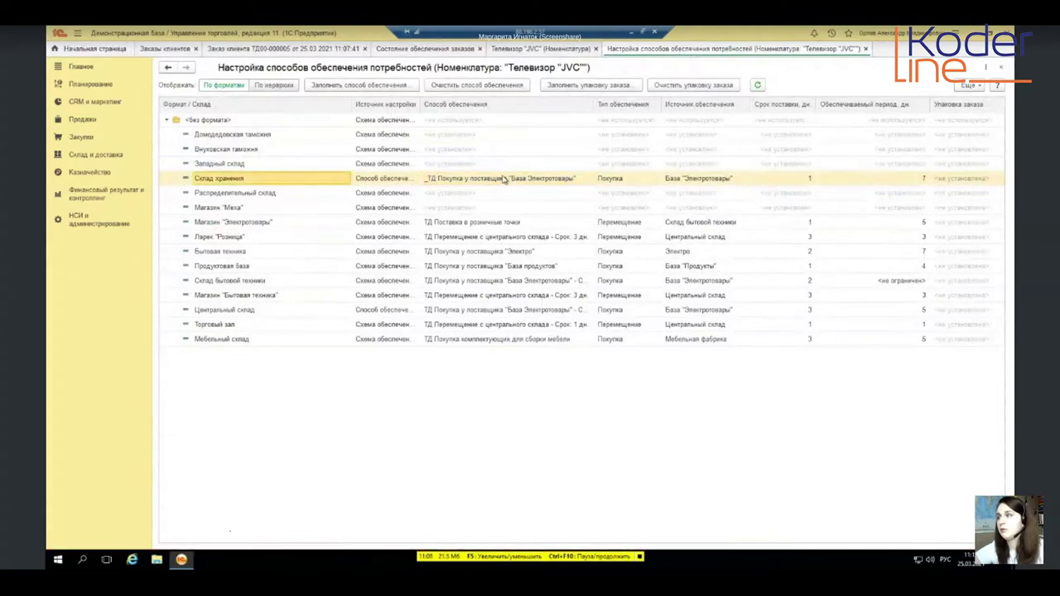
click(503, 179)
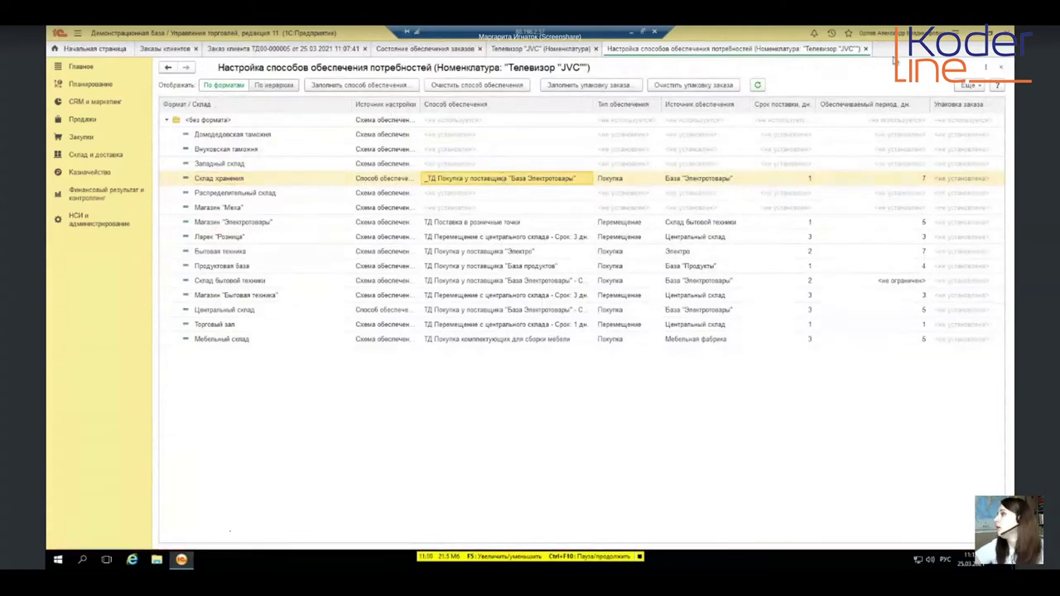
click(866, 49)
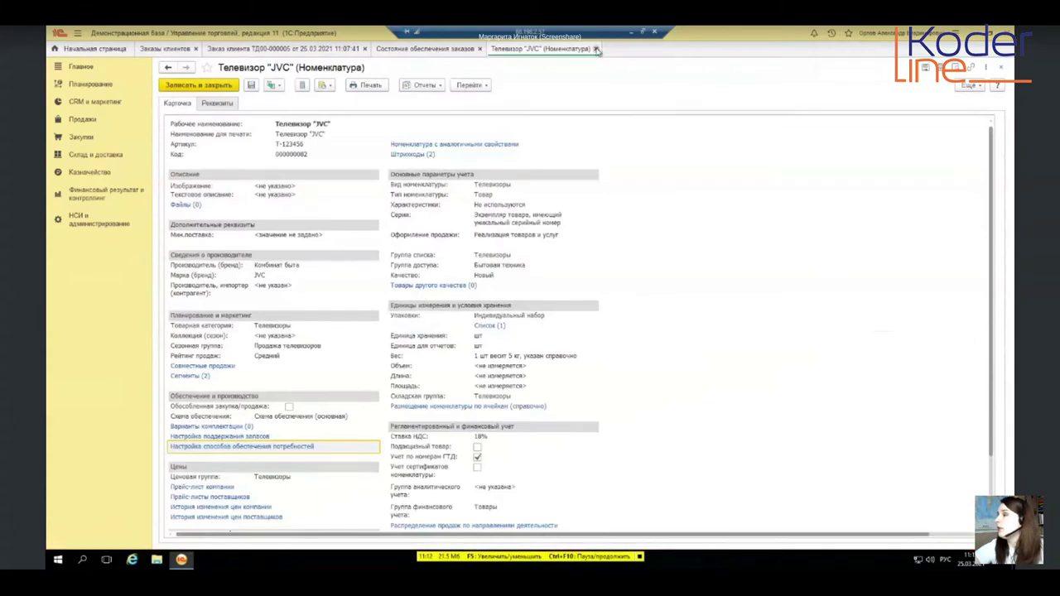
click(597, 49)
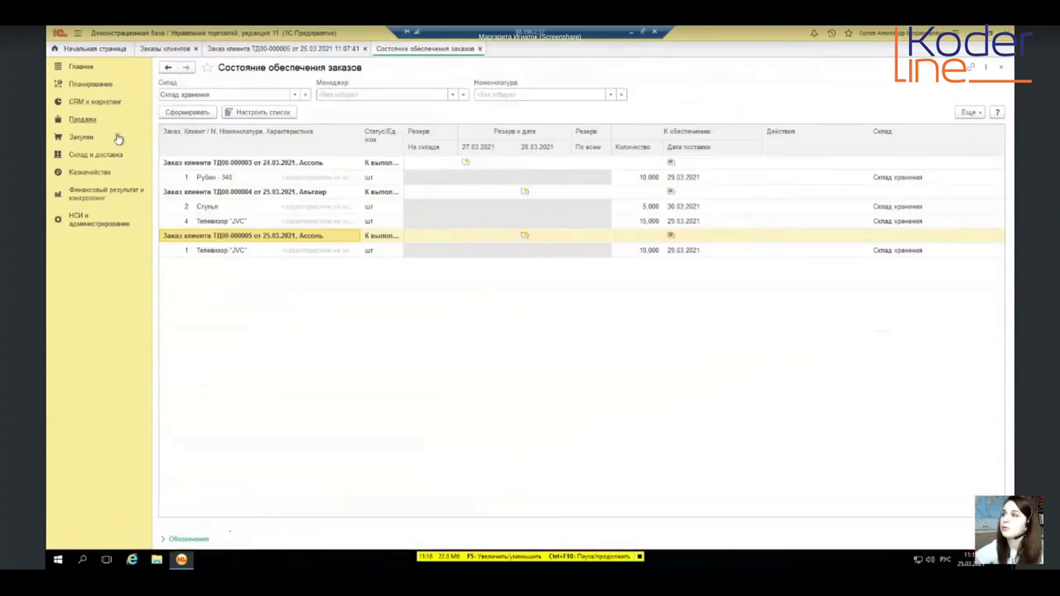
Open «Формирование заказов по потребностям» and check that its warehouse filter is Склад хранения
click(81, 156)
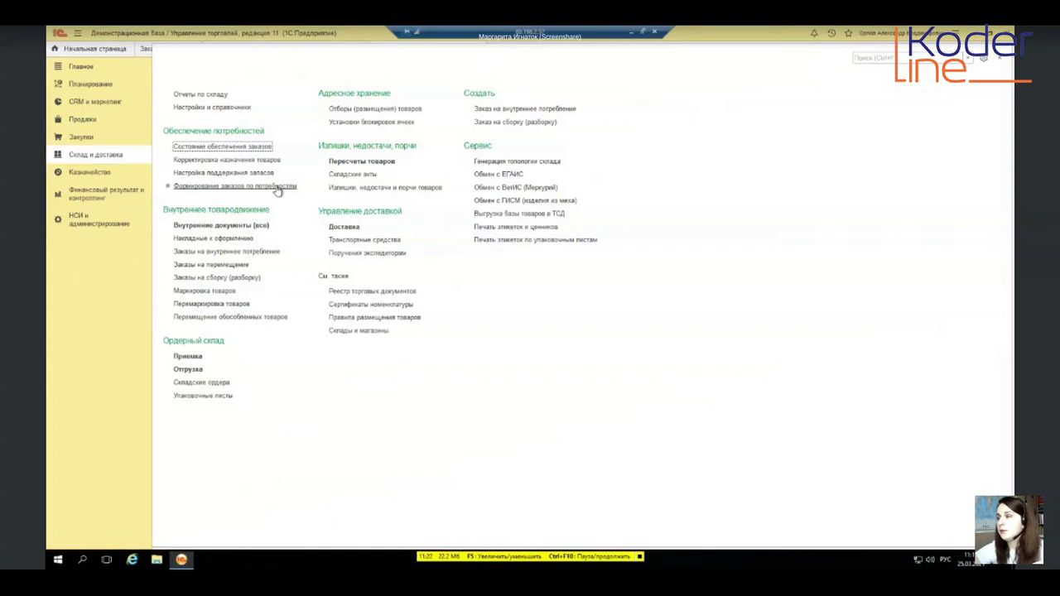
click(241, 186)
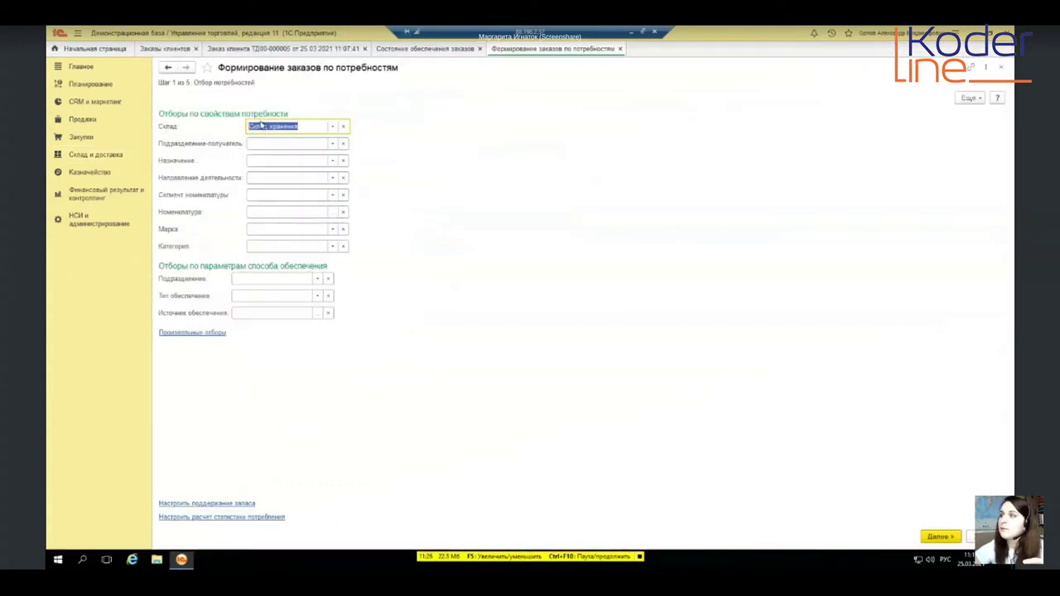
click(302, 126)
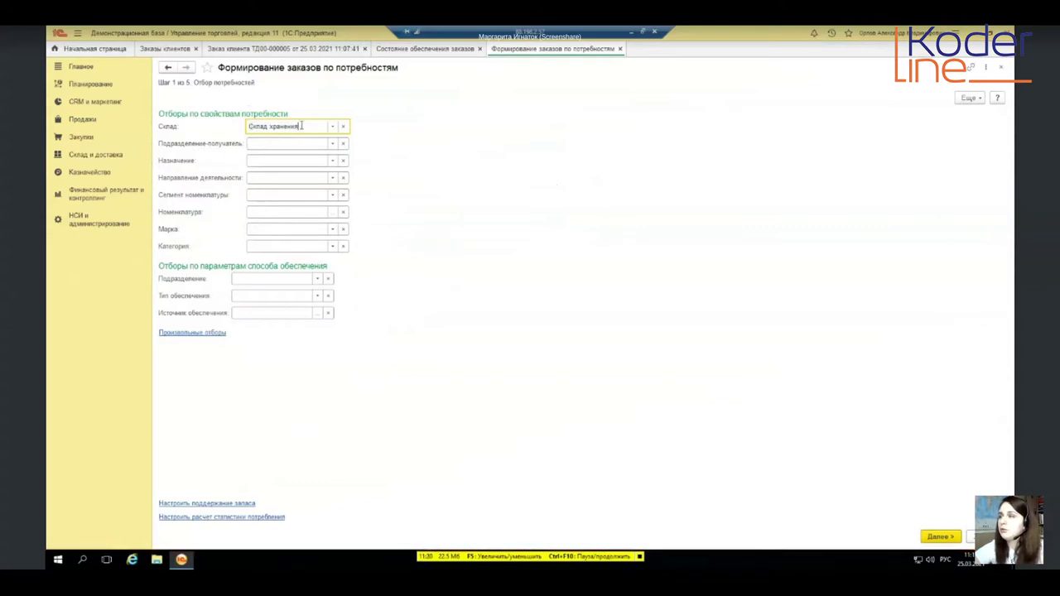
Set the «Назначение» filter to the Ассоль customer order dated 25.03.2021
click(277, 159)
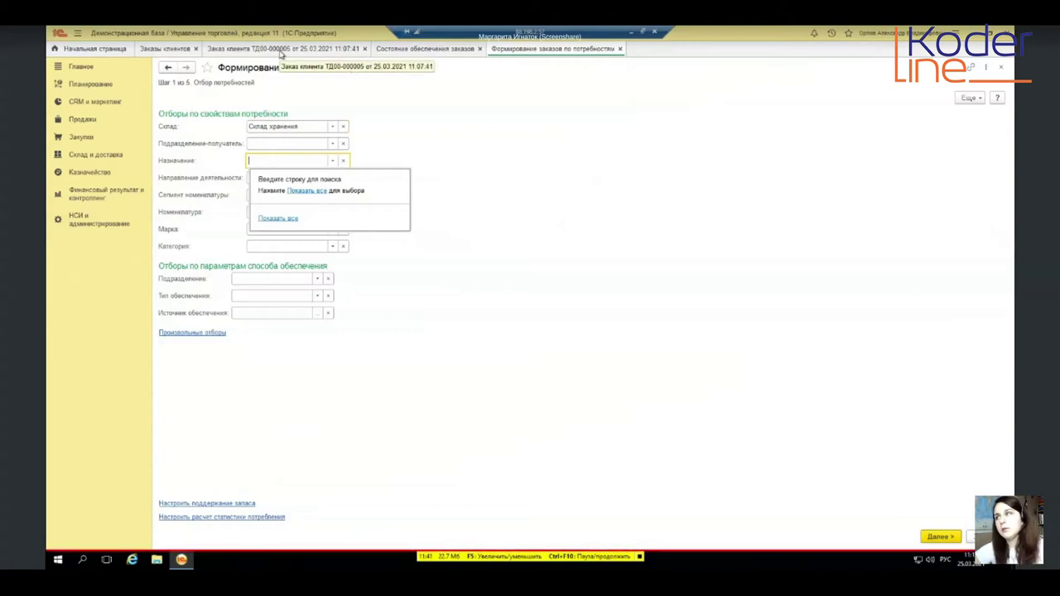
click(289, 192)
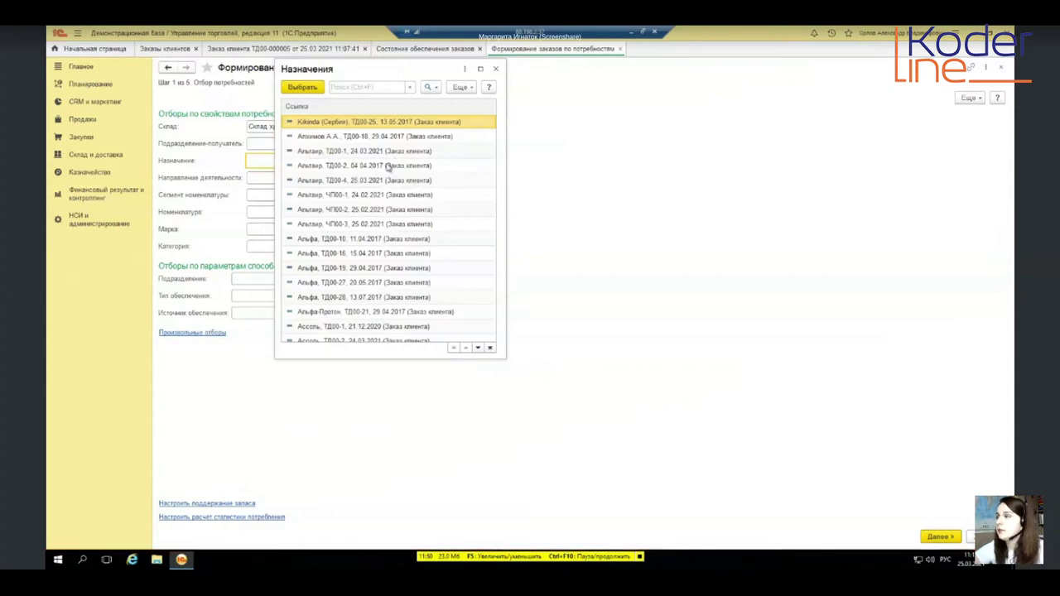
click(362, 328)
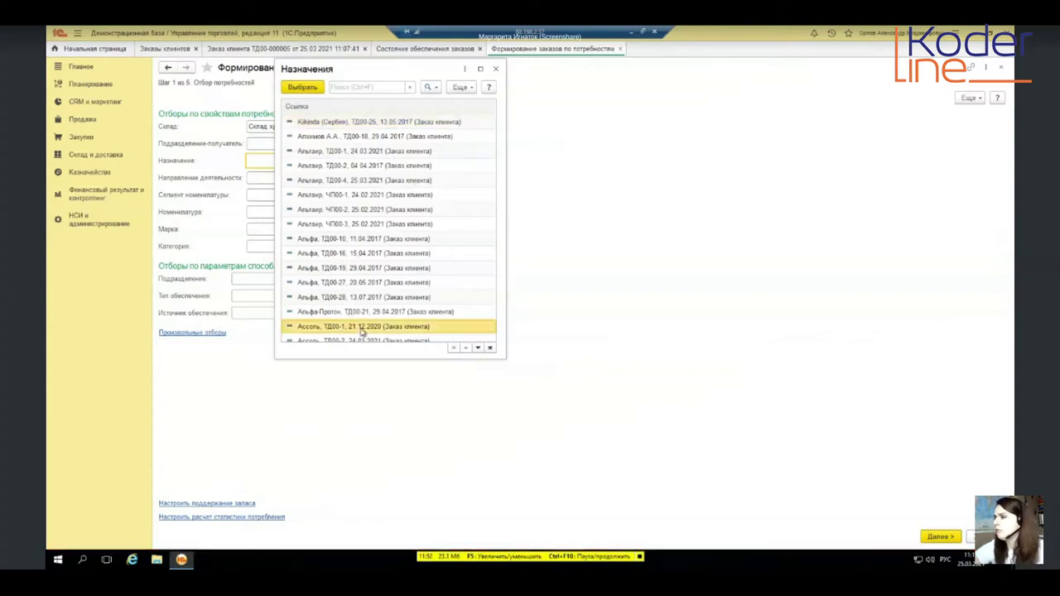
scroll(367, 310, down, 1)
scroll(367, 310, down, 1)
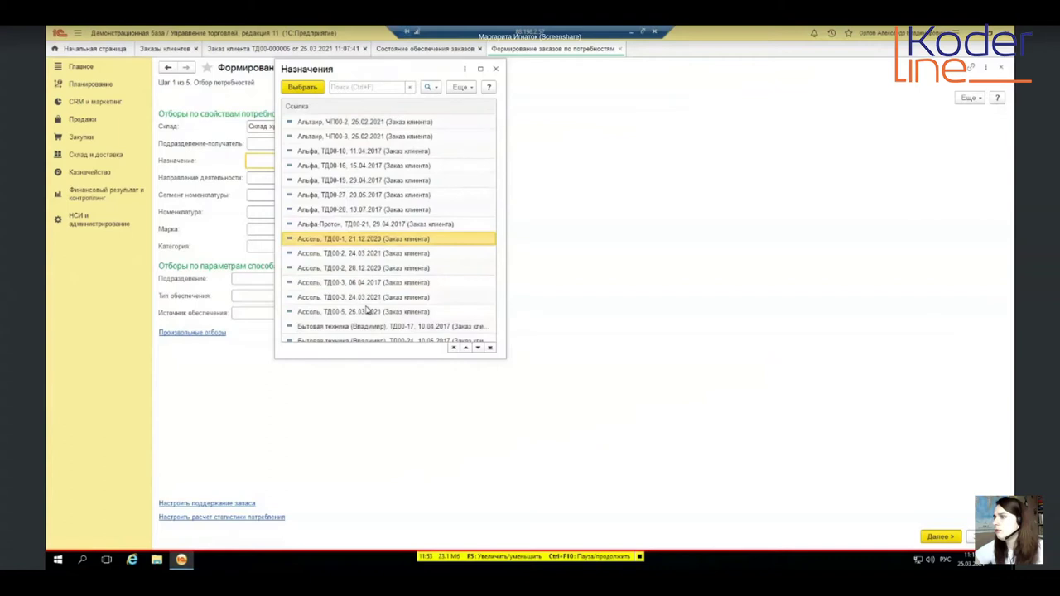
scroll(367, 310, down, 3)
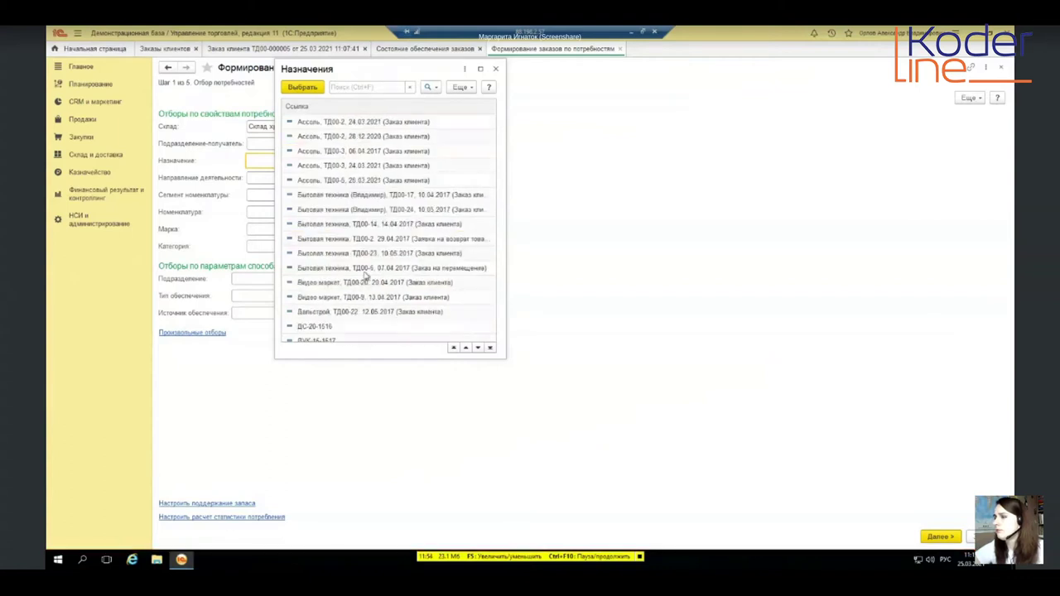
scroll(359, 264, up, 4)
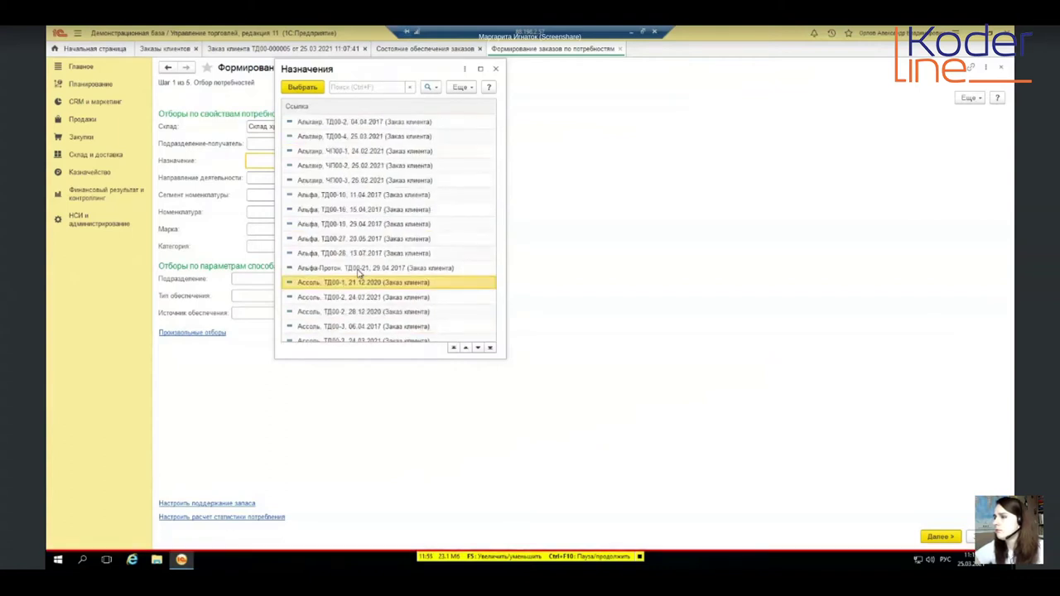
scroll(358, 272, up, 1)
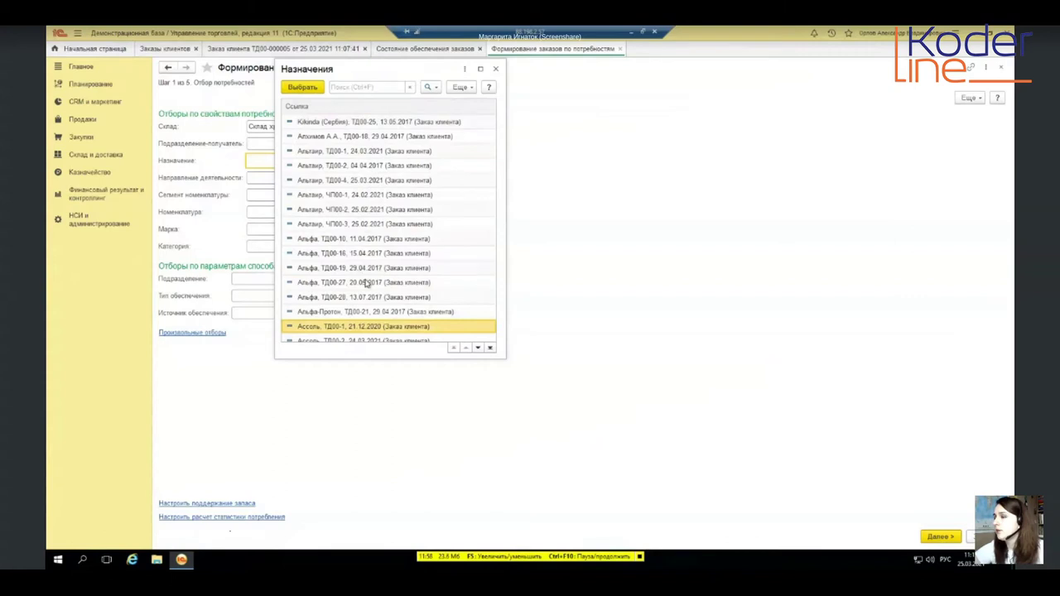
scroll(366, 284, down, 2)
click(356, 314)
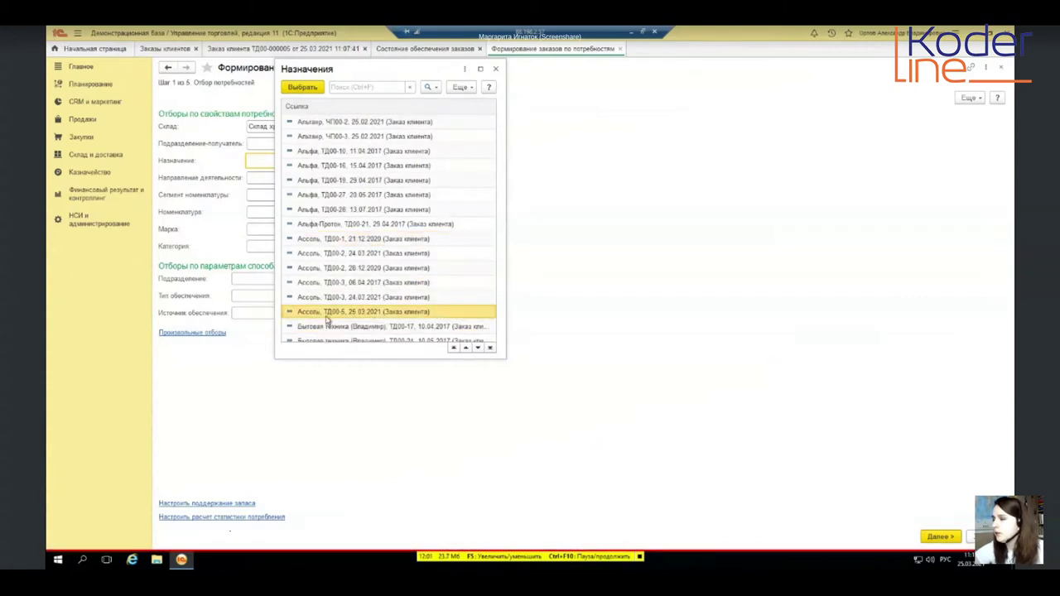
double_click(318, 315)
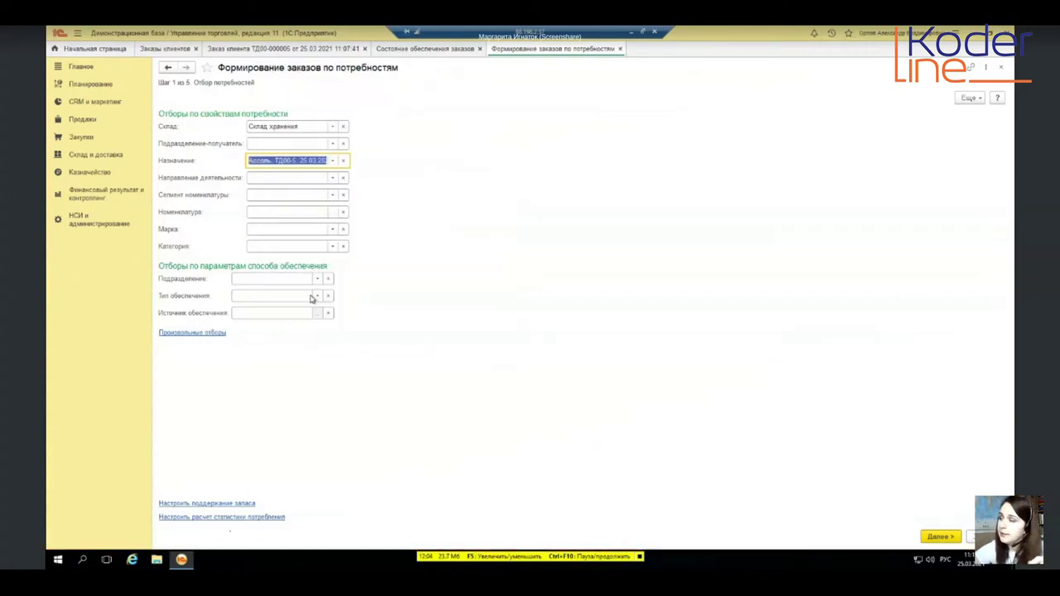
Advance order generation through the supply method stage, keeping _ТД Покупка у поставщика "База Электротовары" included
click(943, 536)
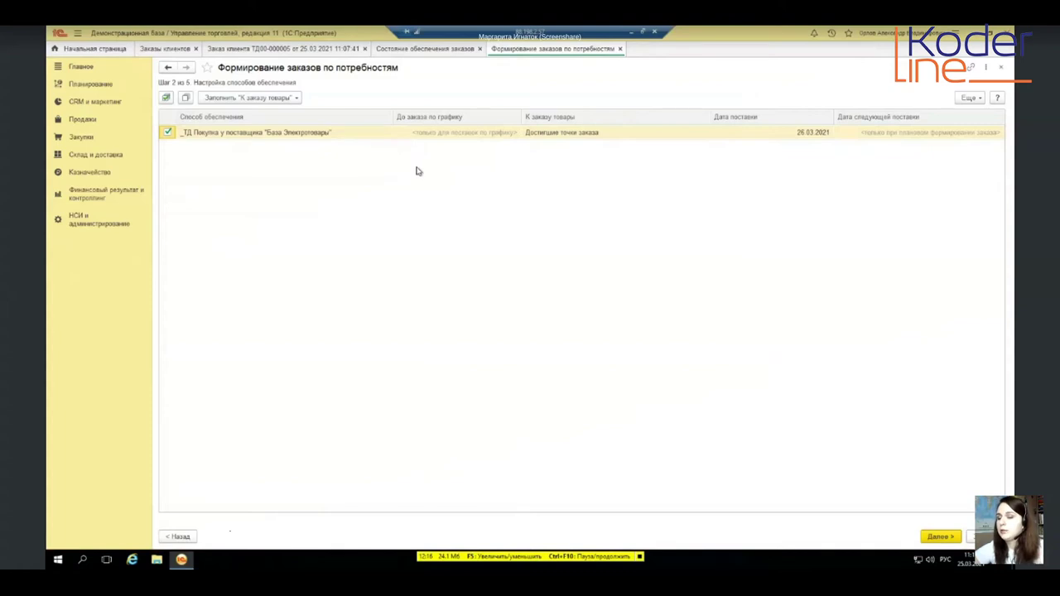
click(233, 137)
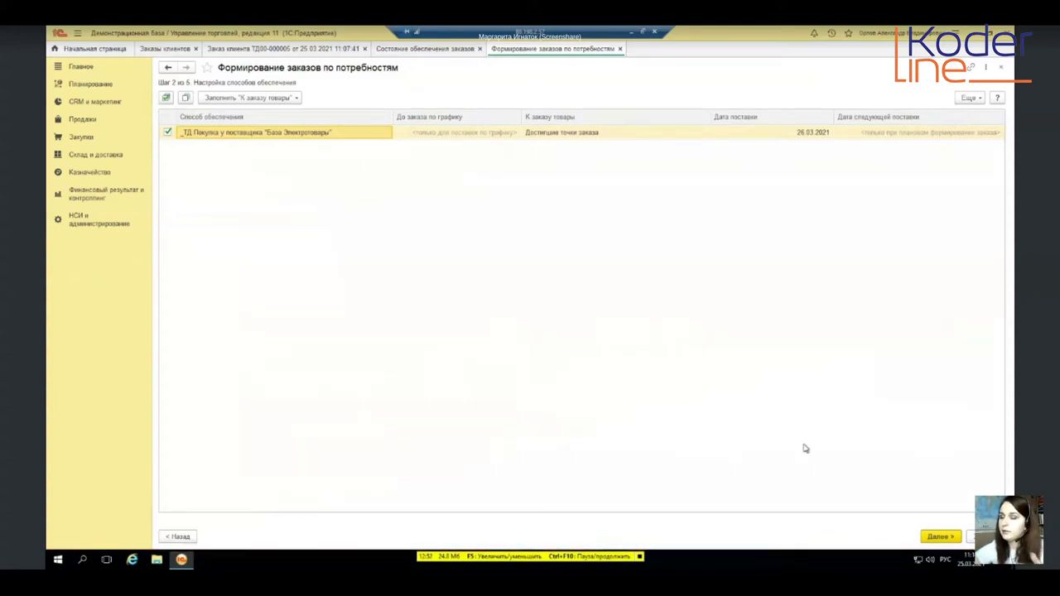
click(931, 537)
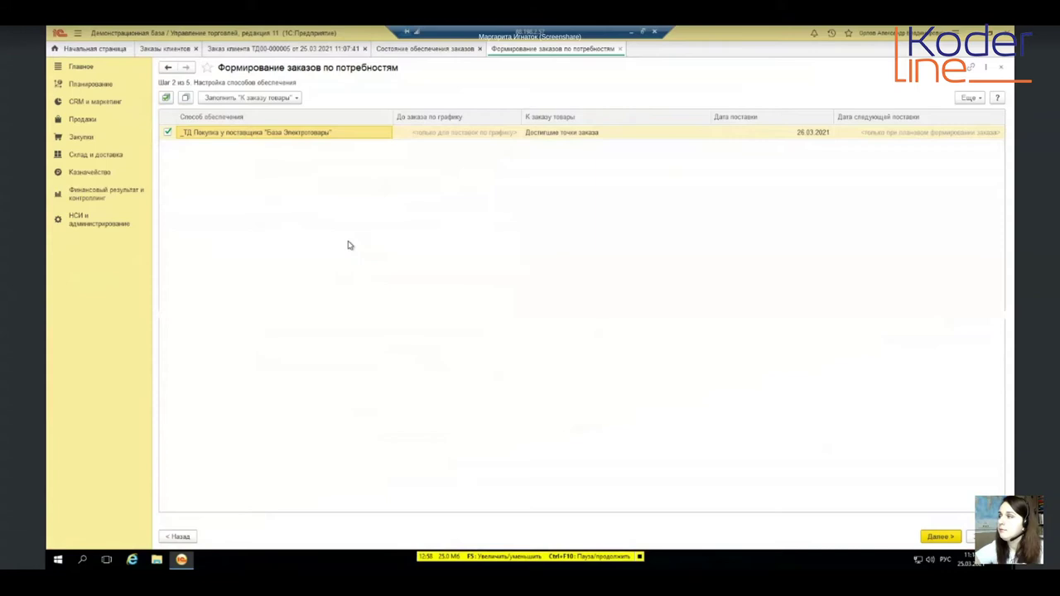
Review the required quantity, supply details and «Обеспечено» value of the Телевизор "JVC" line under «Обеспечение заказов к отгрузке»
click(270, 136)
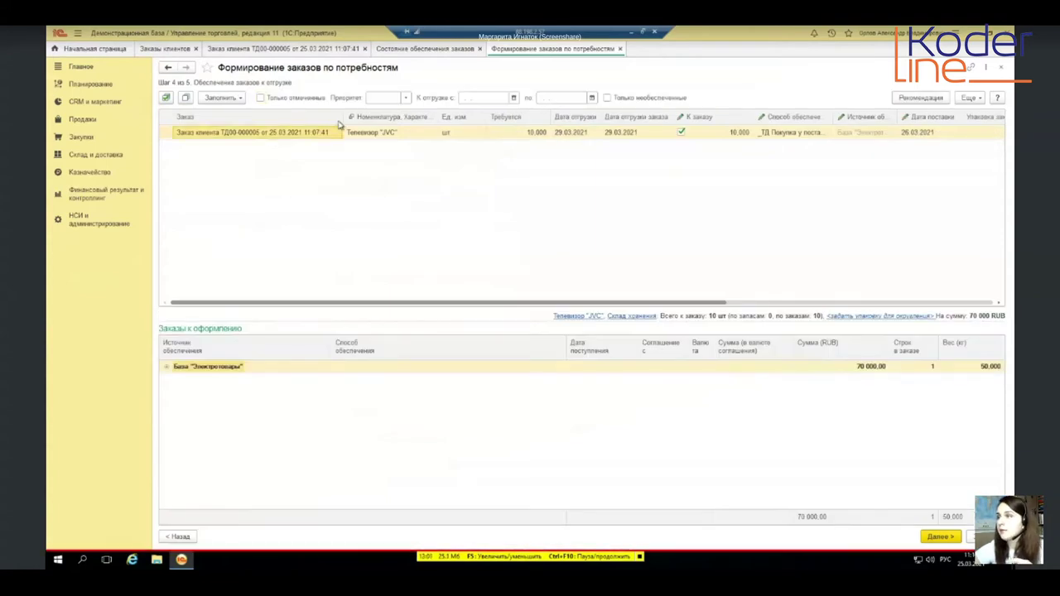
click(520, 137)
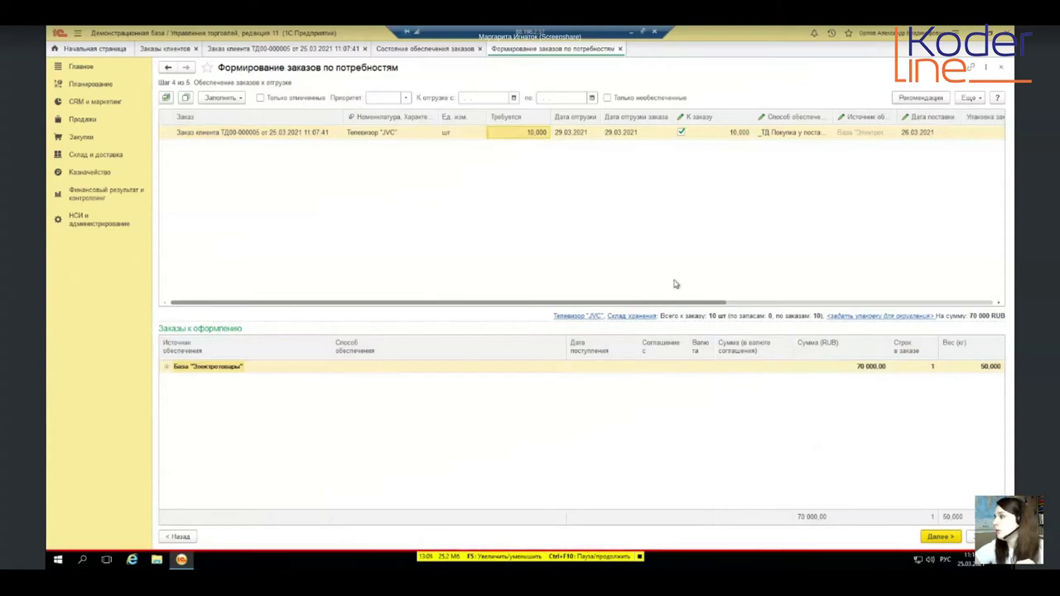
drag(727, 303, 959, 260)
click(989, 133)
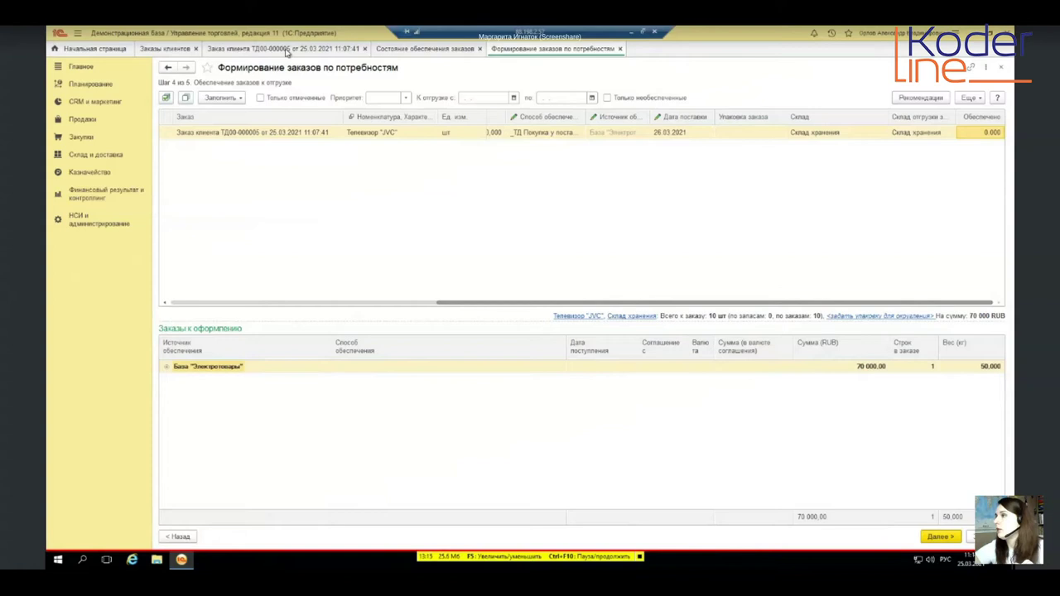
Refill supply in the Ассоль customer order using «Отгрузить (при необходимости обособленно)» and «Обеспечивать обособленно», and post the order
click(285, 50)
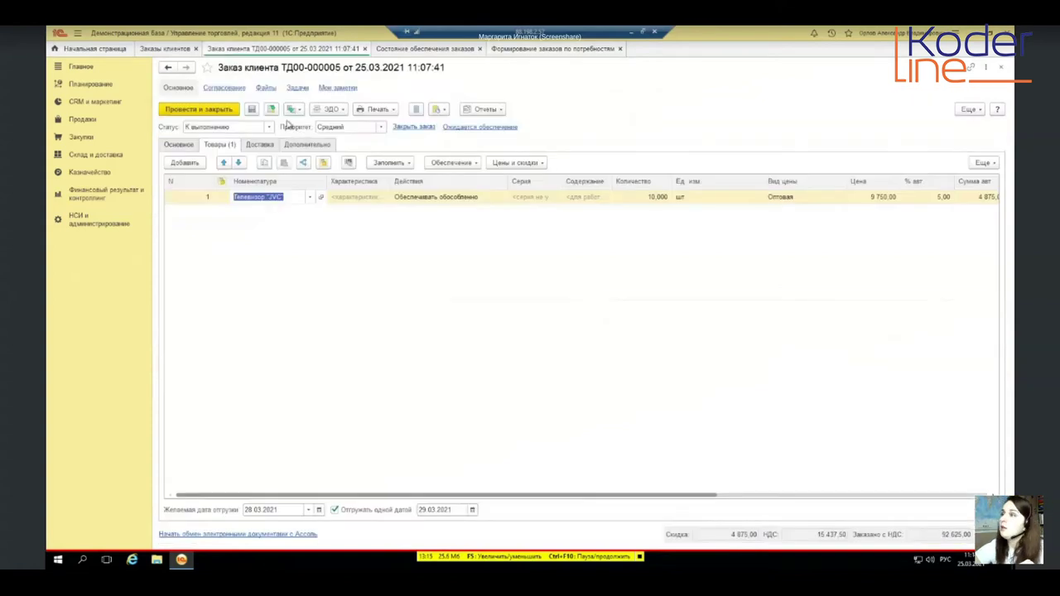
click(470, 200)
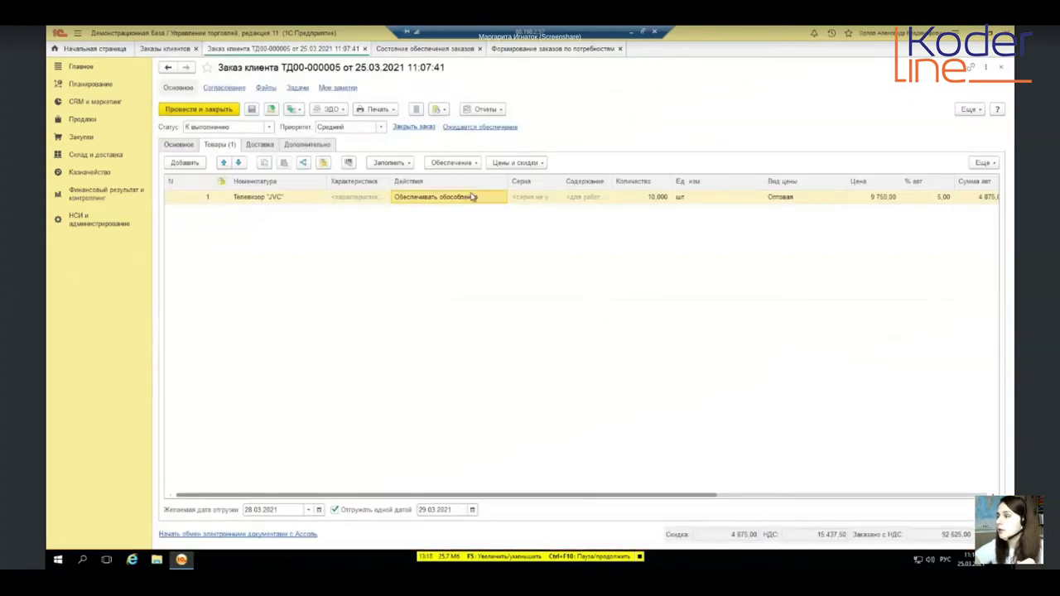
click(452, 163)
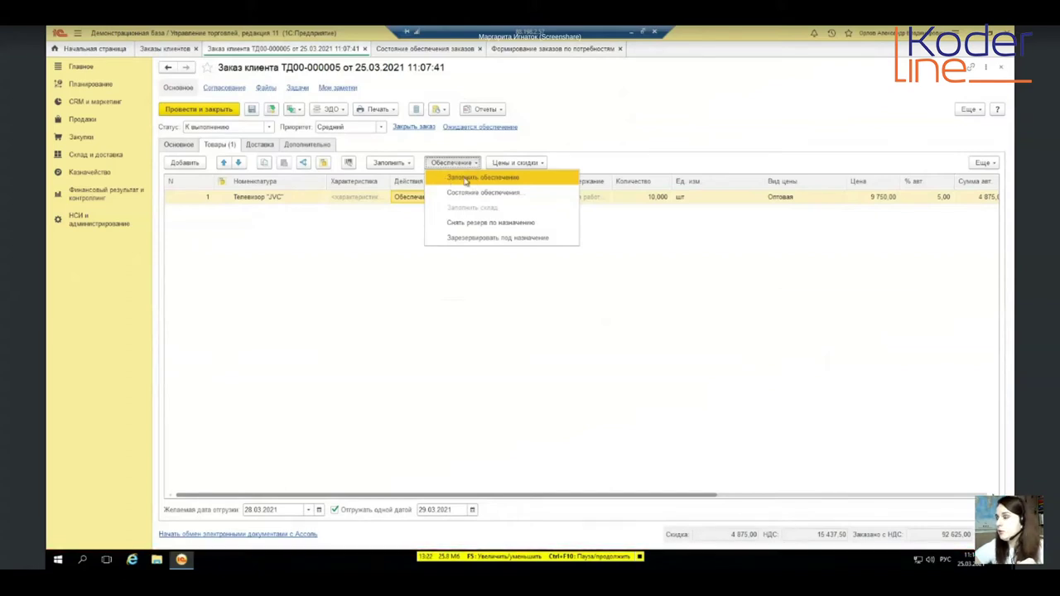
click(465, 179)
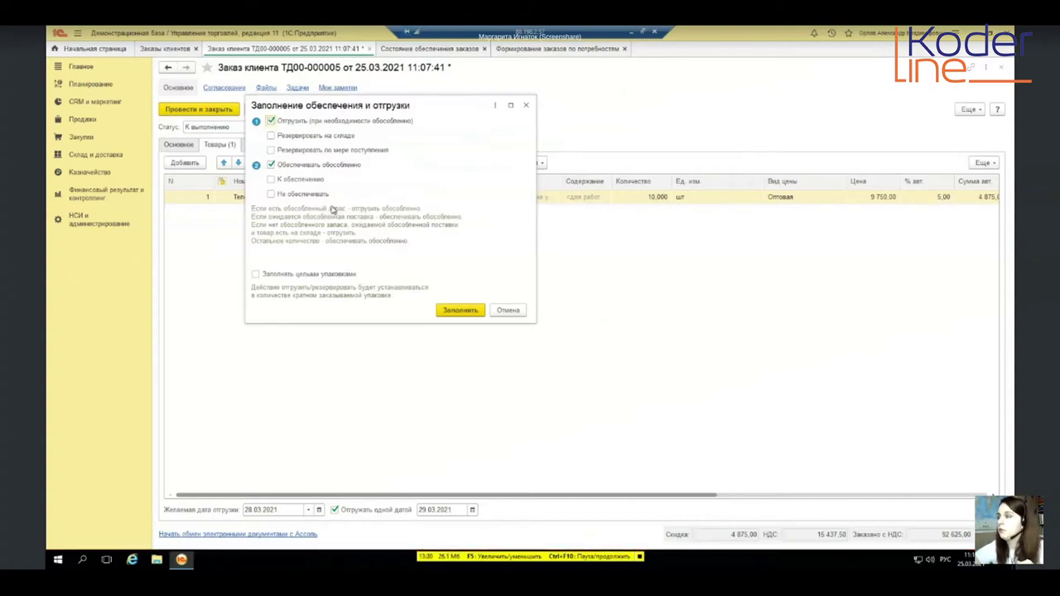
click(460, 310)
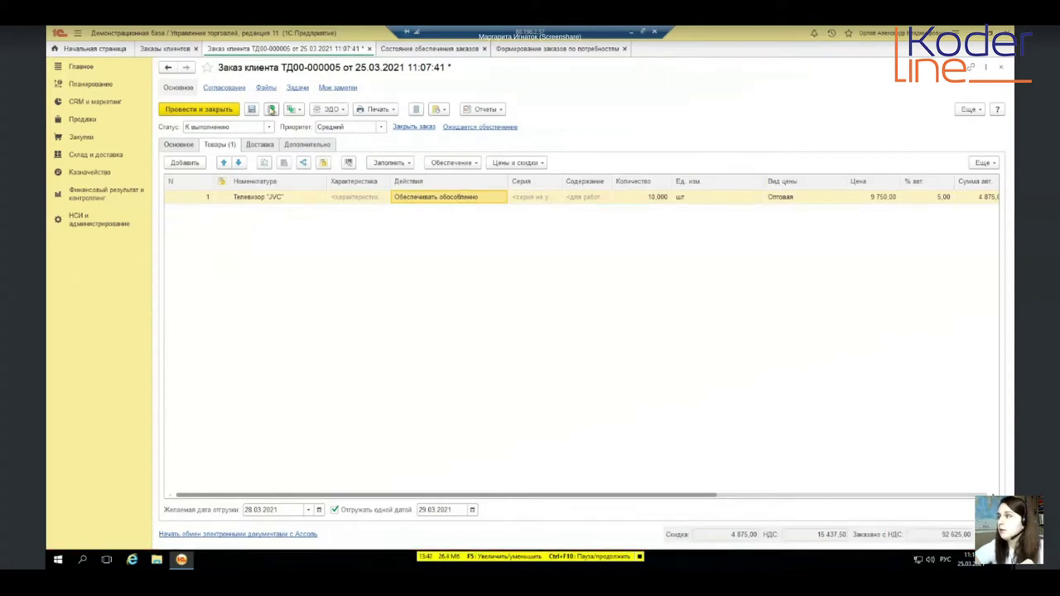
click(271, 110)
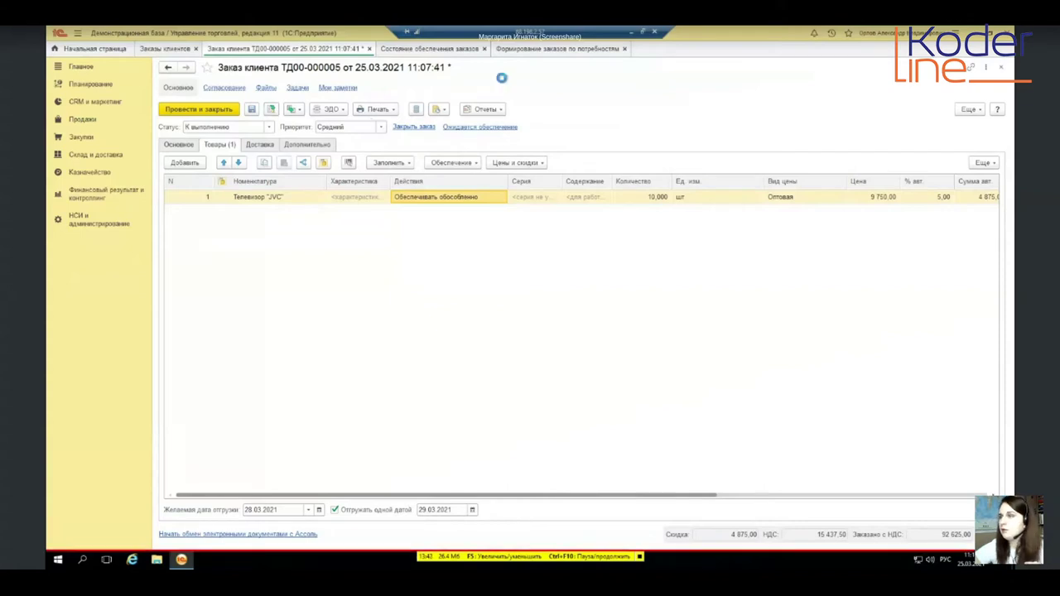
Generate the «Ведомость по товарам на складах» report for Склад хранения and examine the closing balances of its goods
click(86, 156)
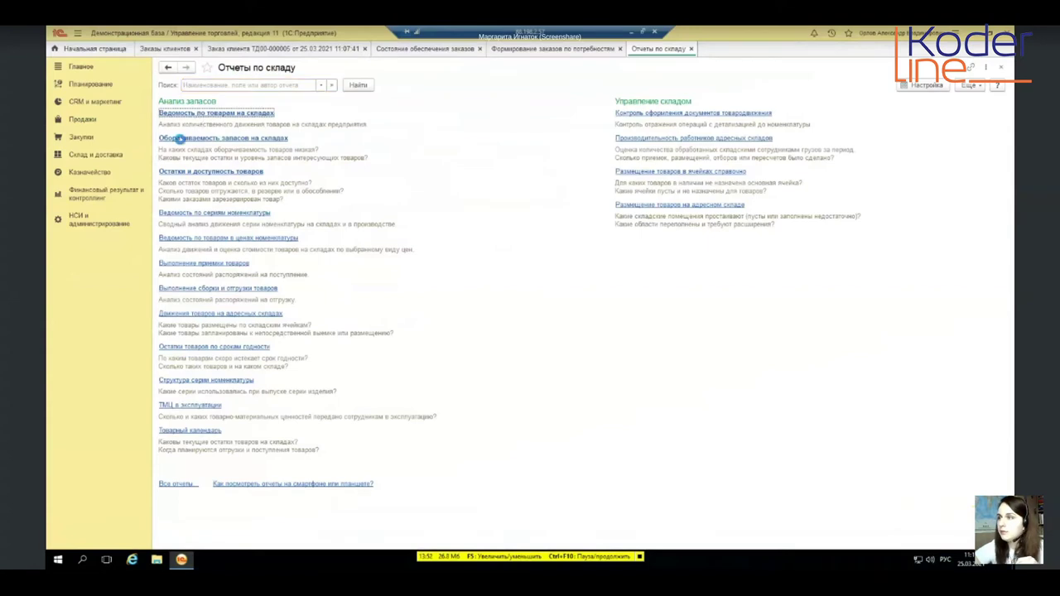
click(197, 87)
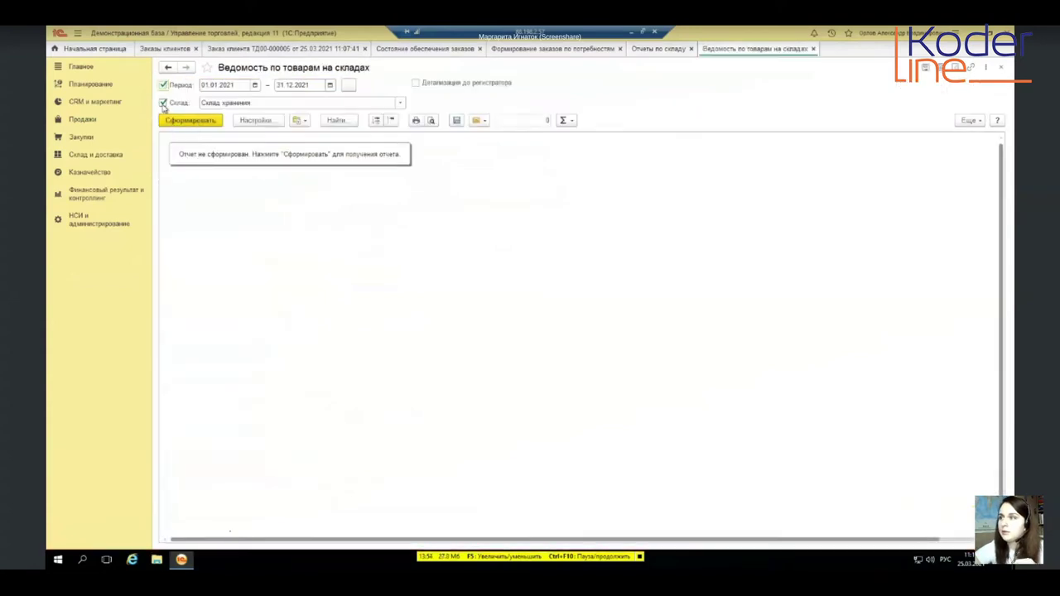
click(199, 121)
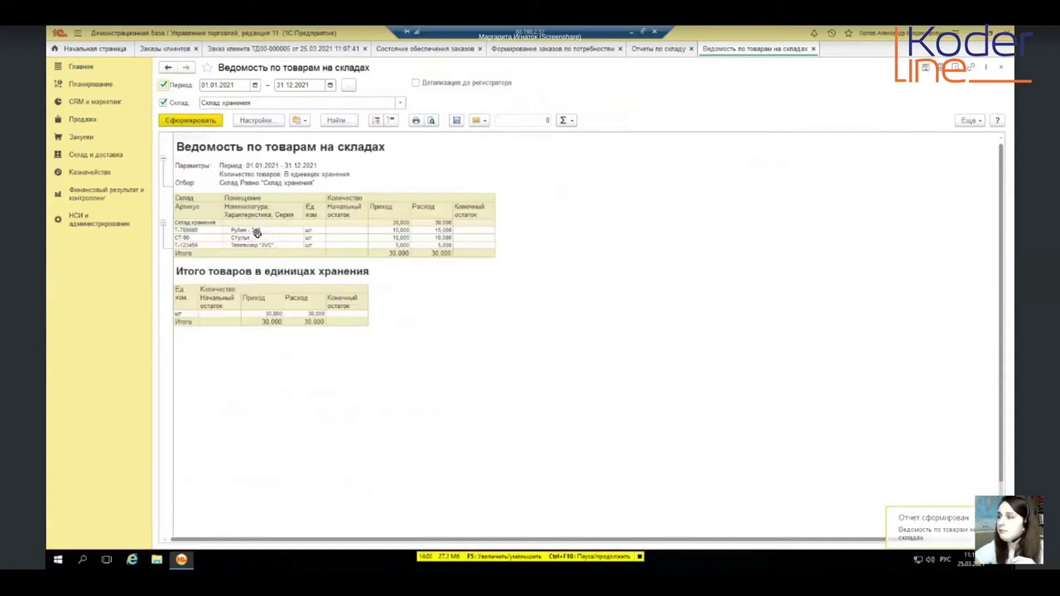
click(471, 239)
drag(471, 241, 471, 246)
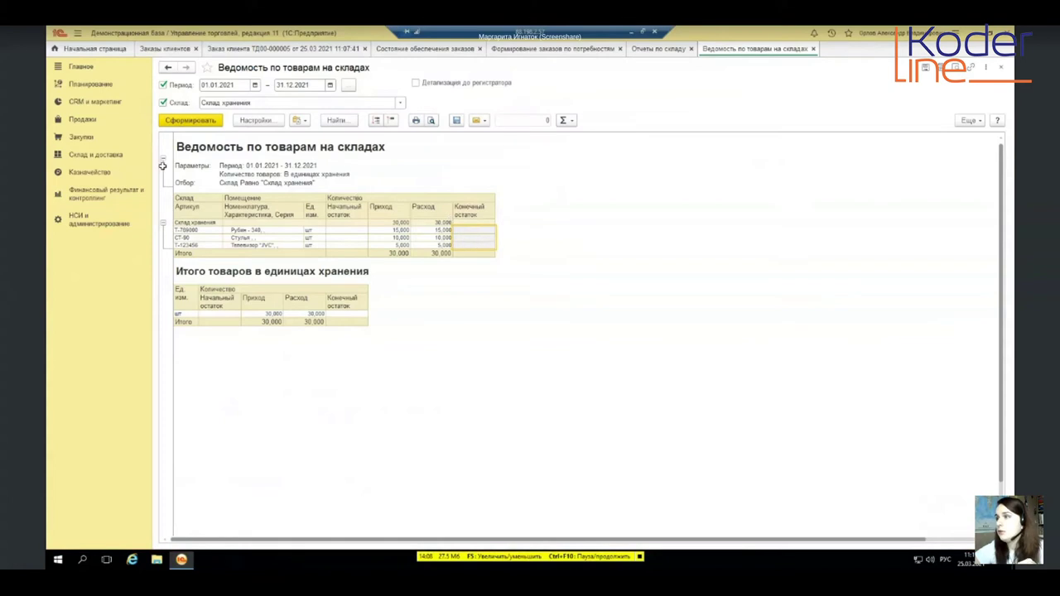
Generate the «Остатки и доступность товаров» report for Склад хранения and close the list of warehouse reports
click(99, 155)
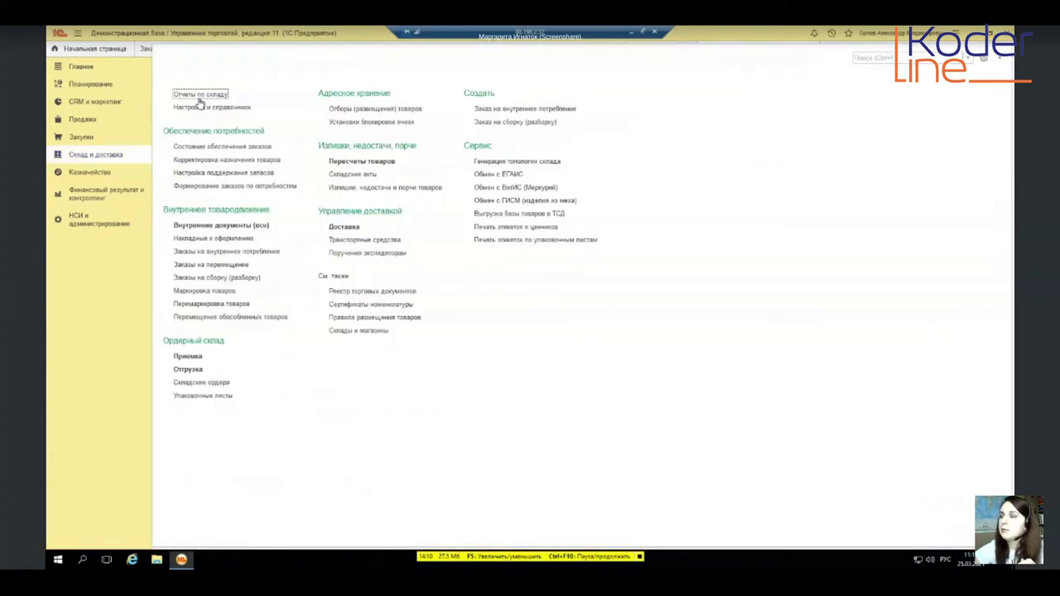
click(199, 96)
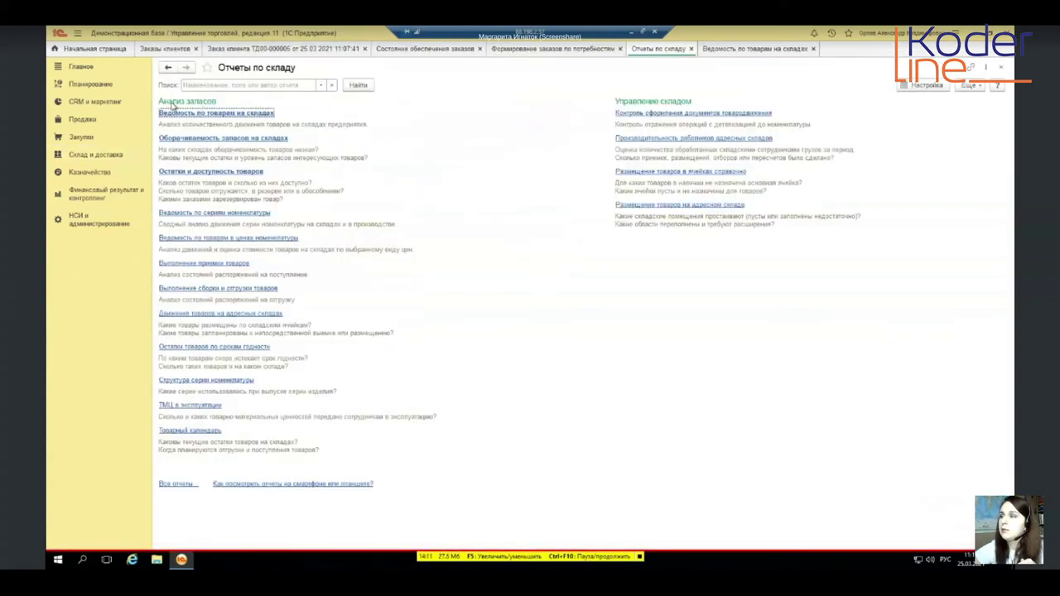
click(245, 172)
click(190, 102)
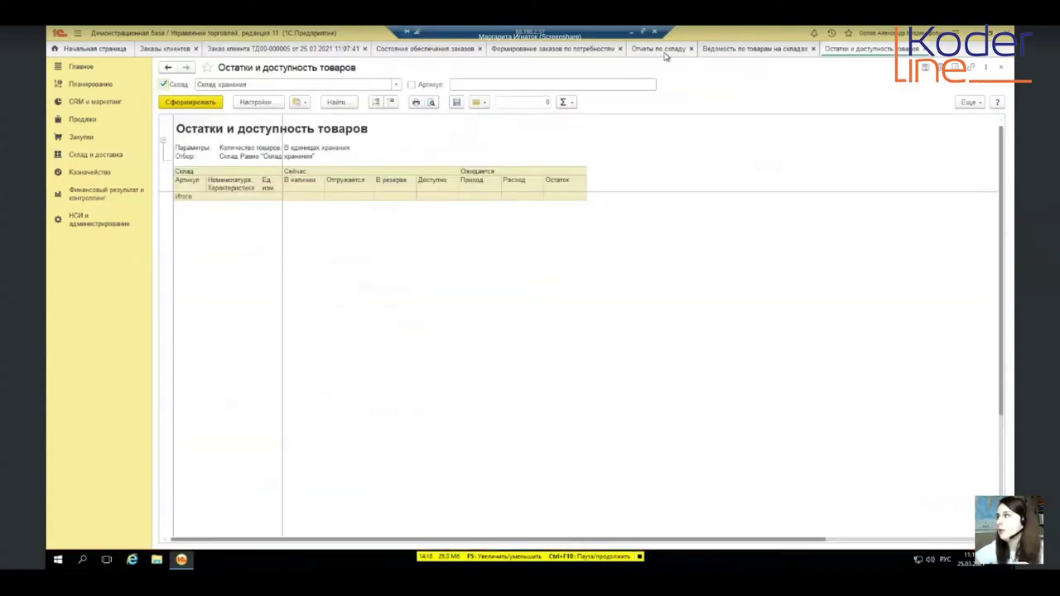
click(690, 48)
Return to «Формирование заказов по потребностям», expand База "Электротовары" under «Заказы к оформлению» and check its order amount
click(596, 51)
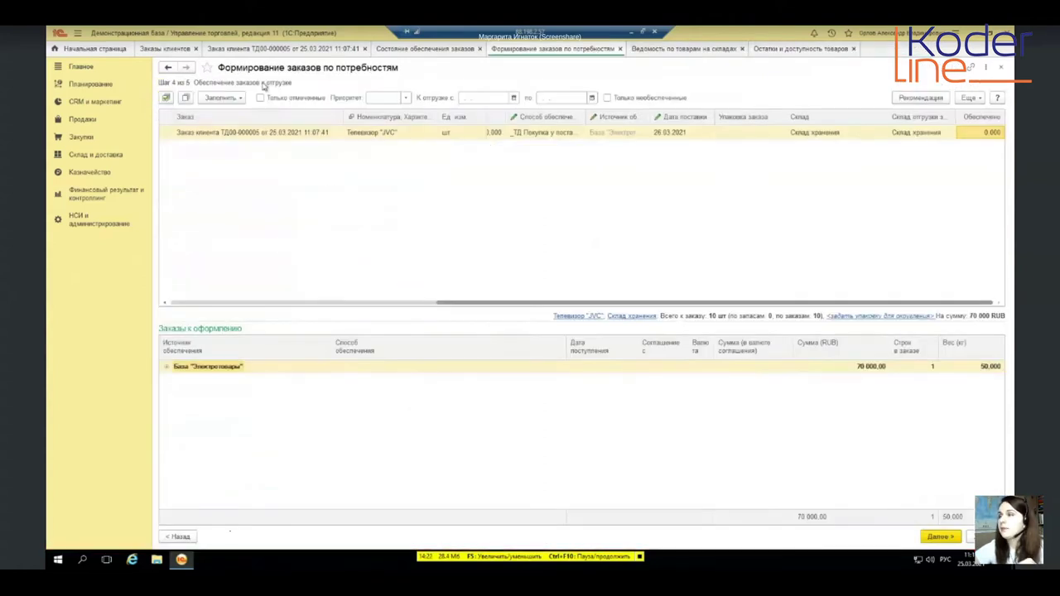
click(167, 368)
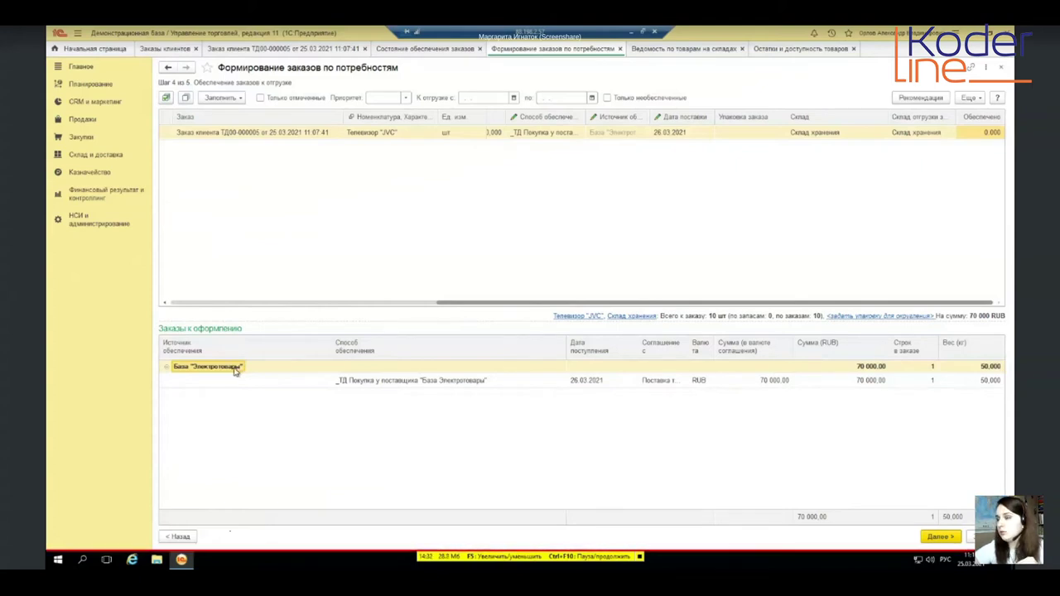
click(861, 369)
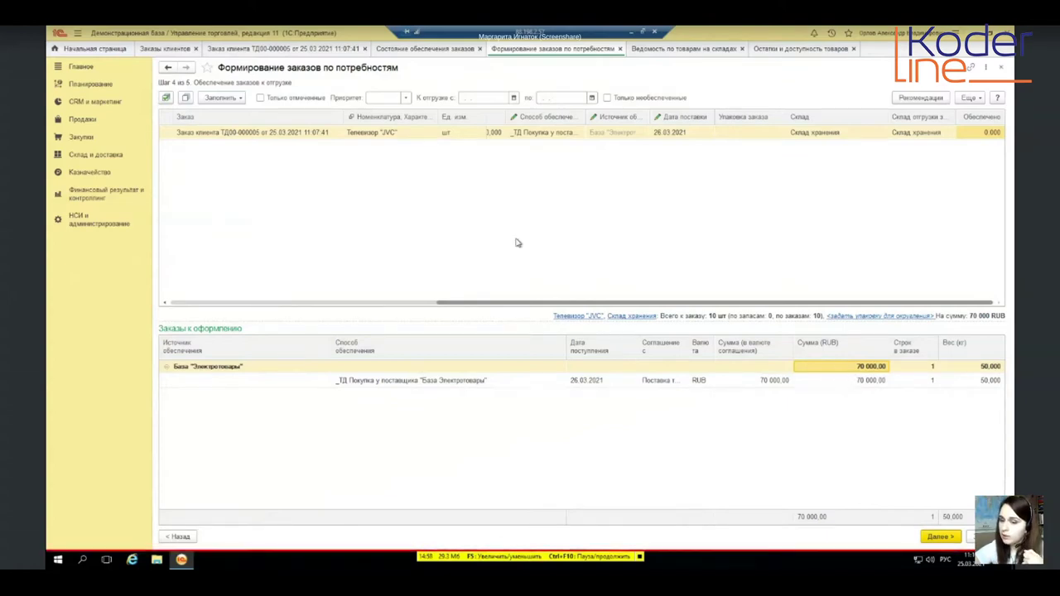
Open the supplier price change history and examine the prices in the 24.03.2021 registration for База "Электротовары"
click(108, 160)
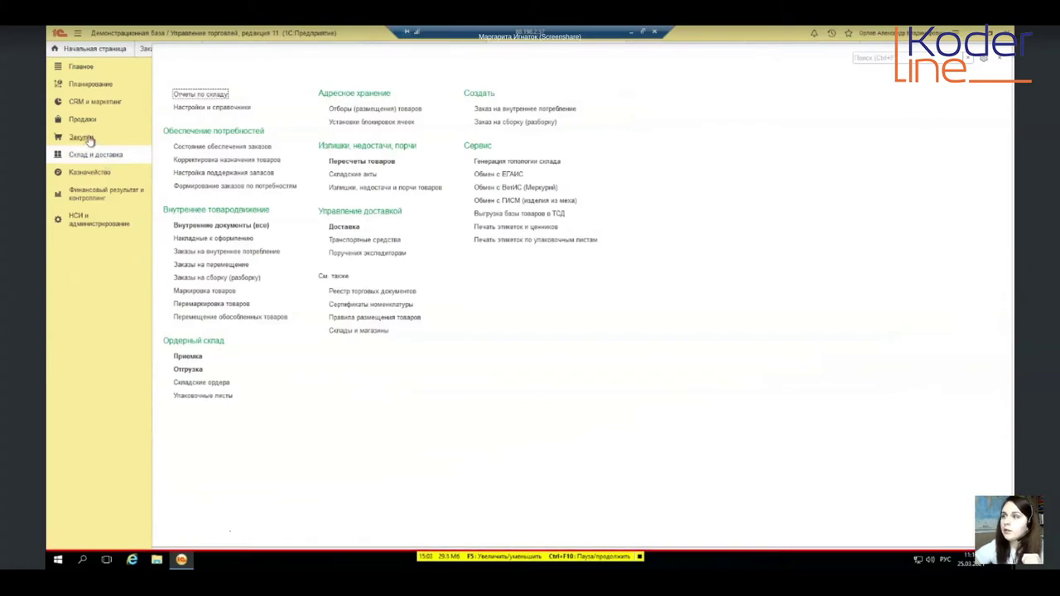
click(79, 138)
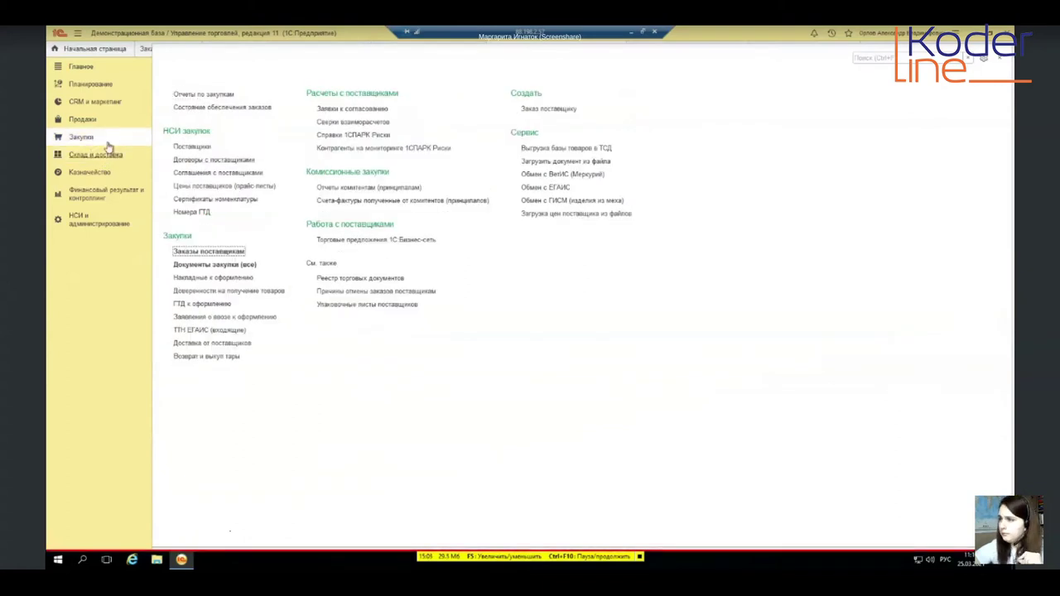
click(197, 188)
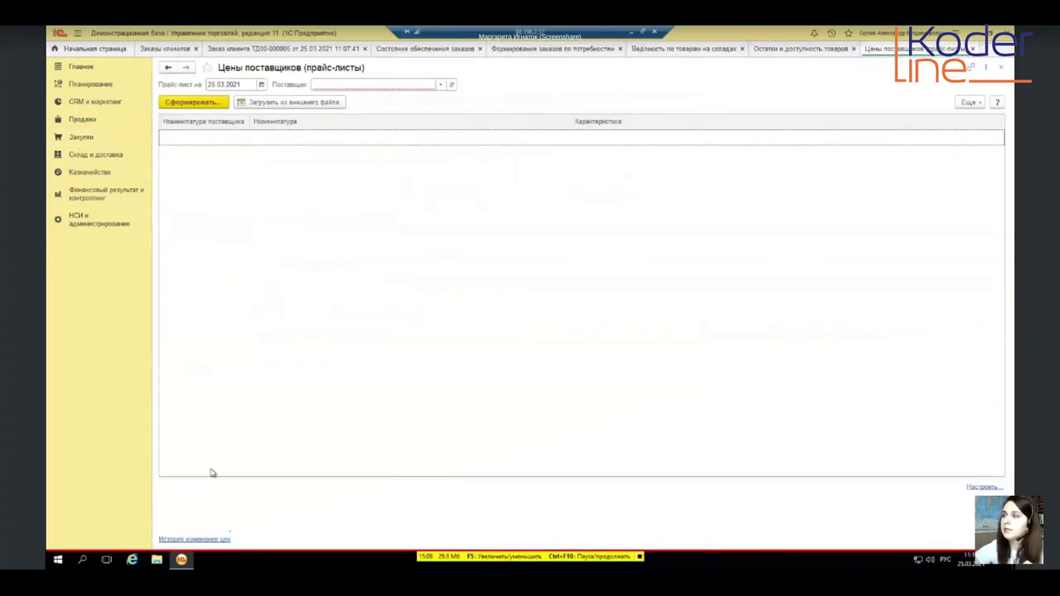
click(194, 540)
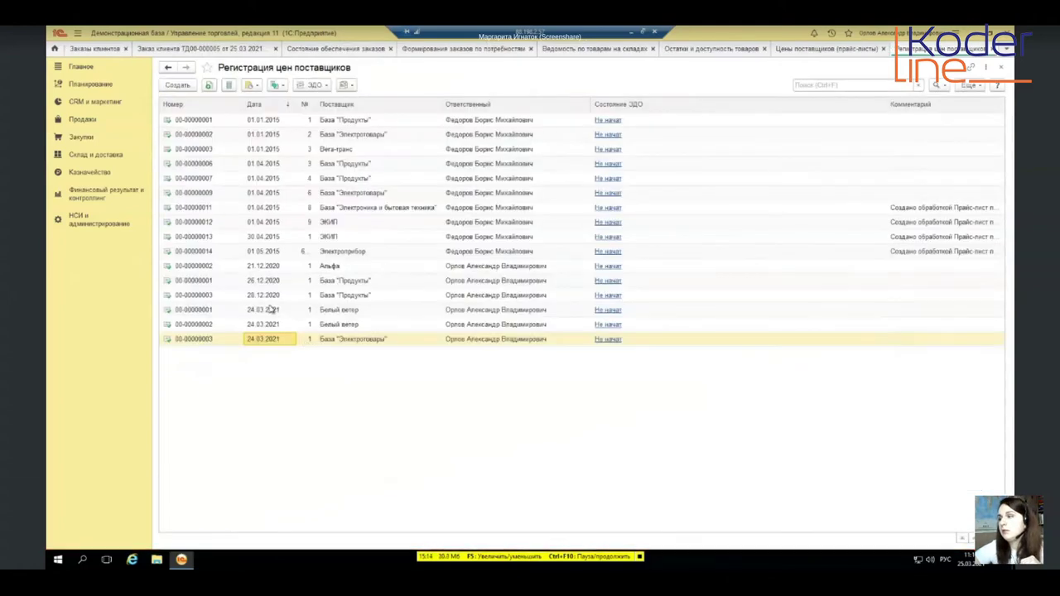
double_click(381, 336)
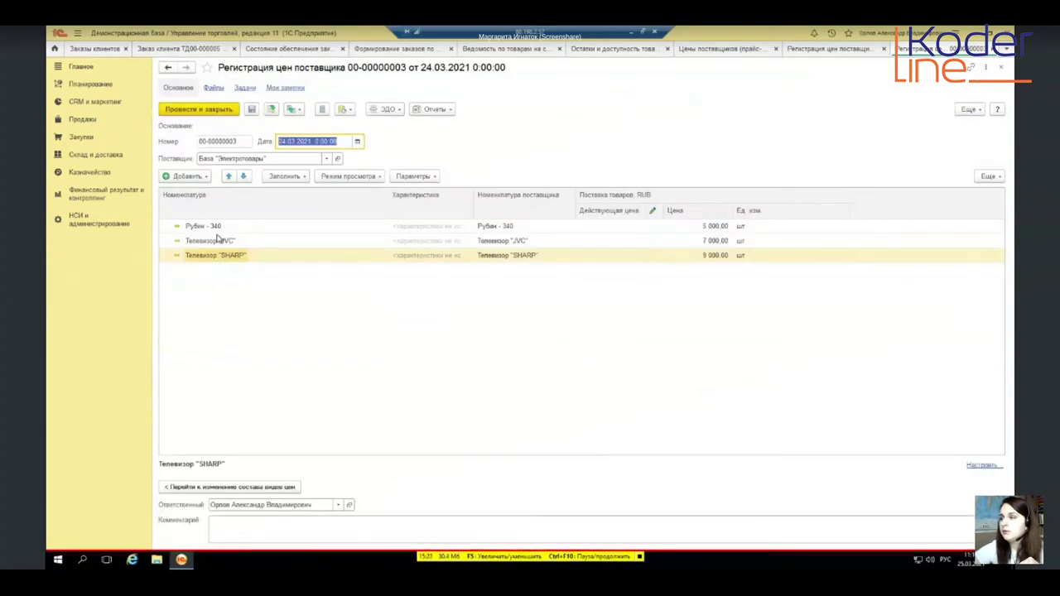
click(240, 258)
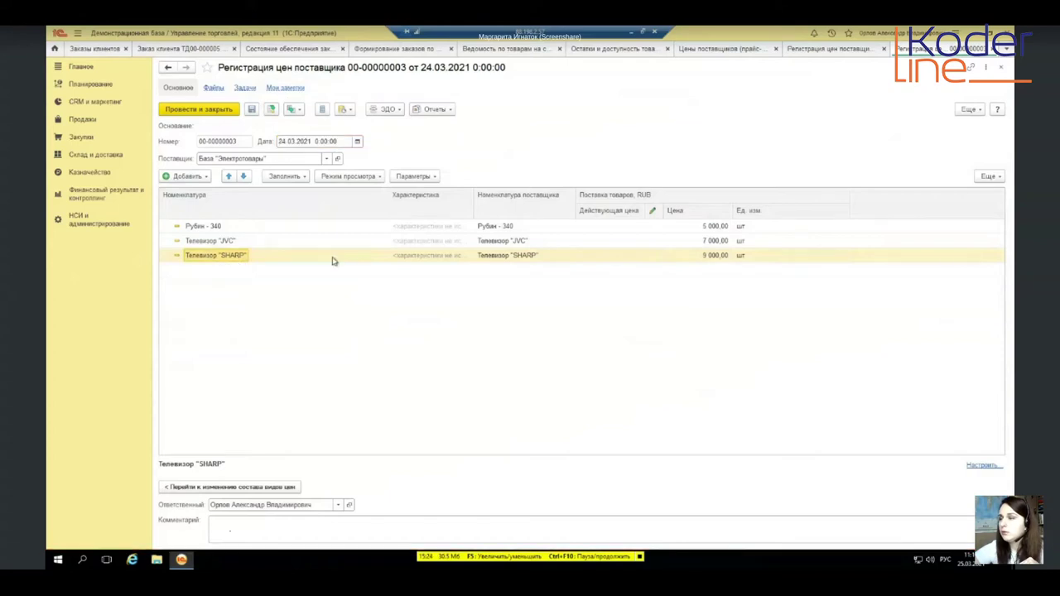
click(710, 257)
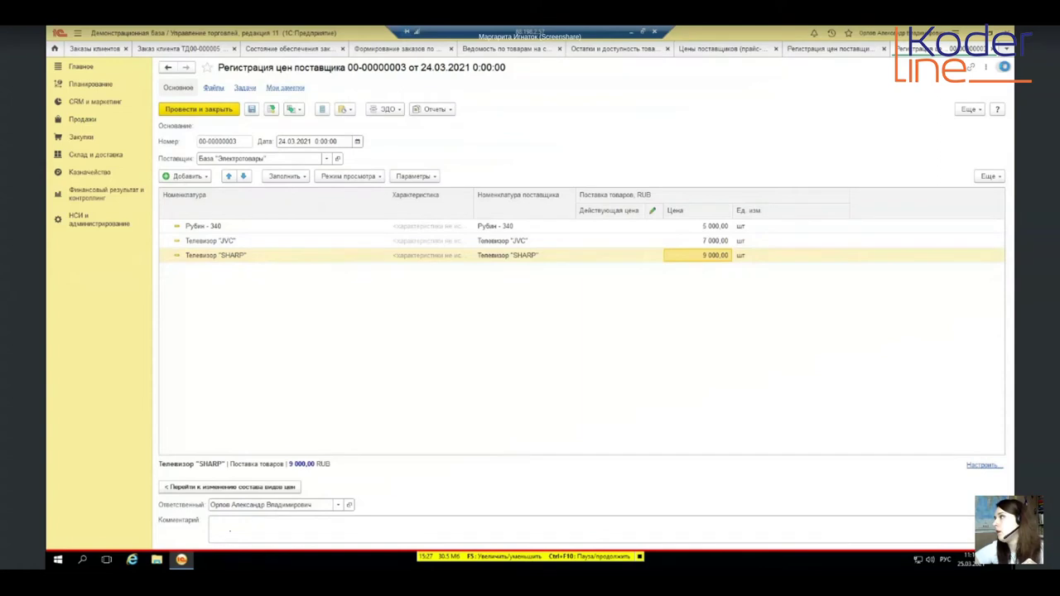
Close the supplier price windows and advance «Формирование заказов по потребностям» to create the supplier order
click(1004, 68)
click(1004, 67)
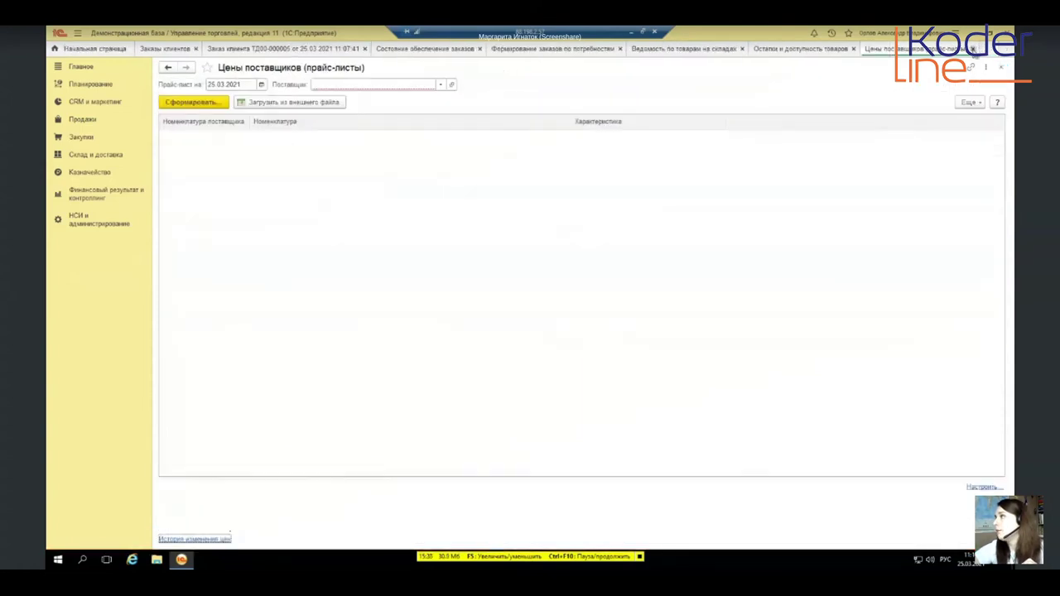
click(1004, 68)
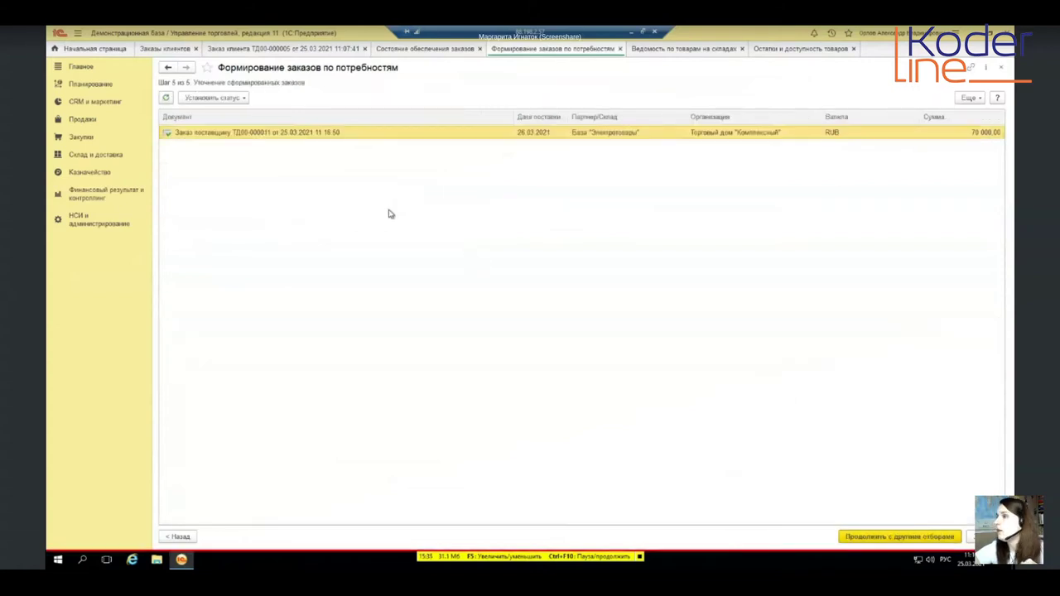
Open the generated supplier order for База "Электротовары" and review its goods and main details
double_click(251, 134)
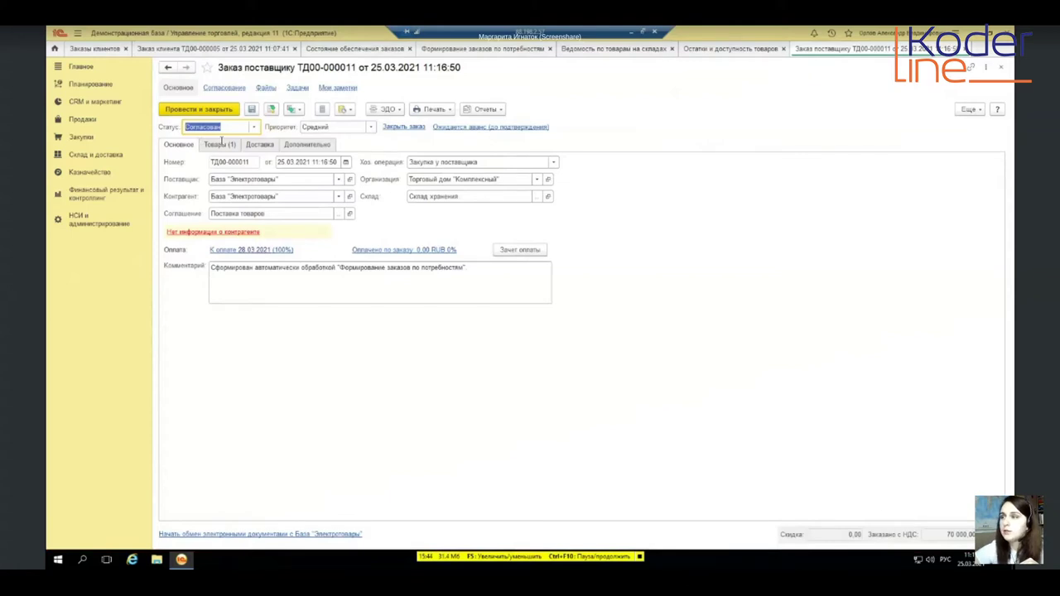
click(220, 144)
click(178, 144)
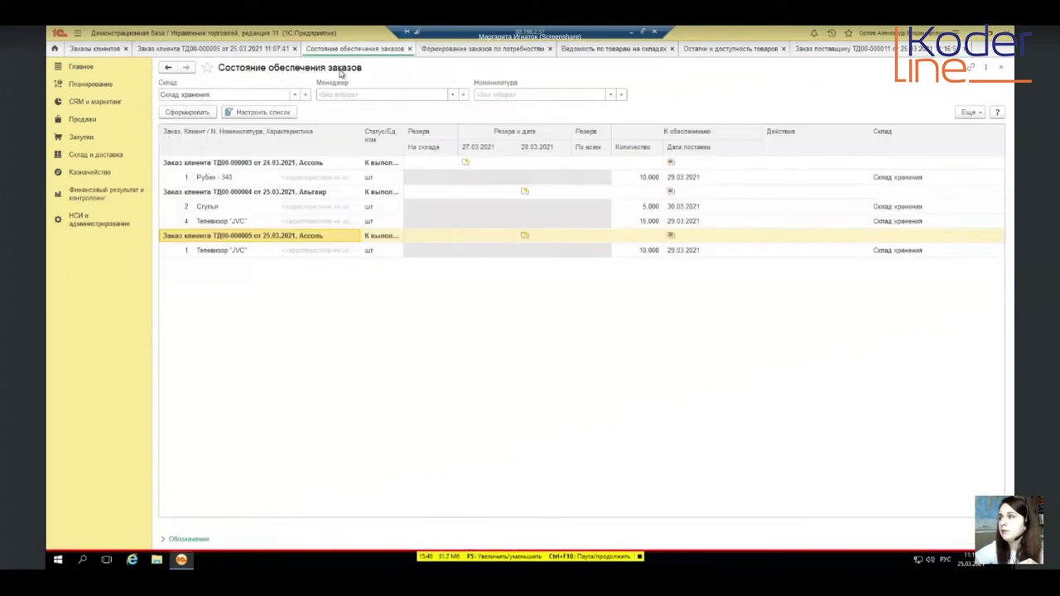
Switch to «Состояние обеспечения заказов» and check the quantities to supply and delivery dates for the Альтаир and Ассоль orders of 25.03.2021
click(355, 48)
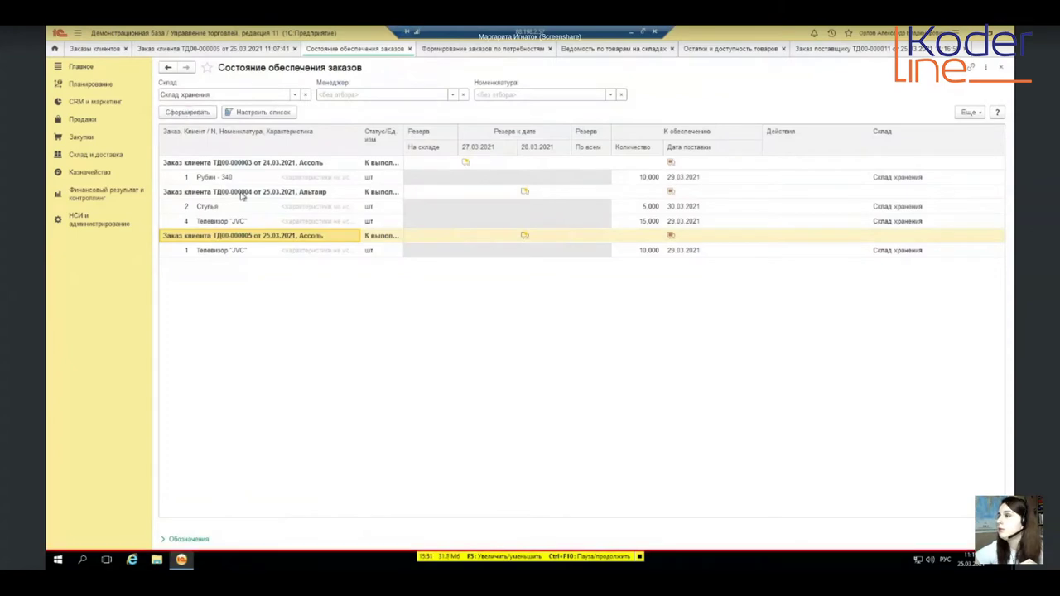
click(639, 250)
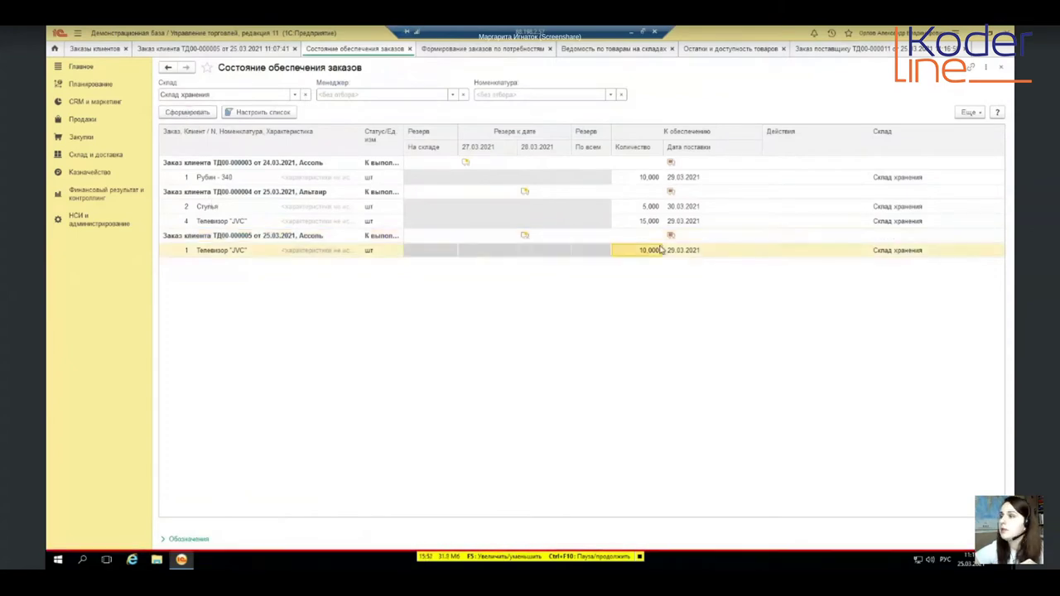
click(678, 207)
click(675, 193)
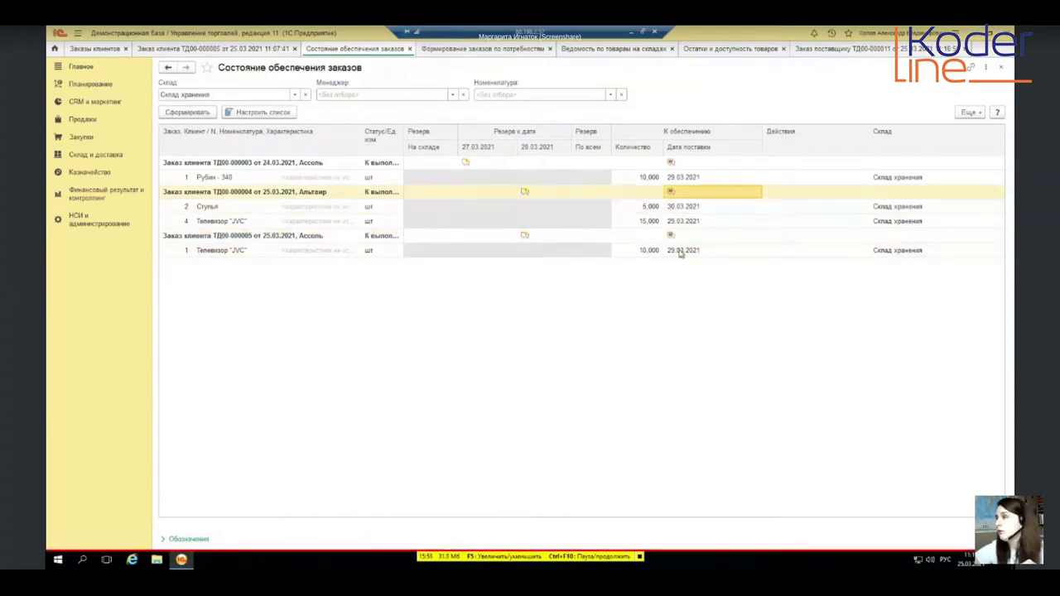
click(679, 250)
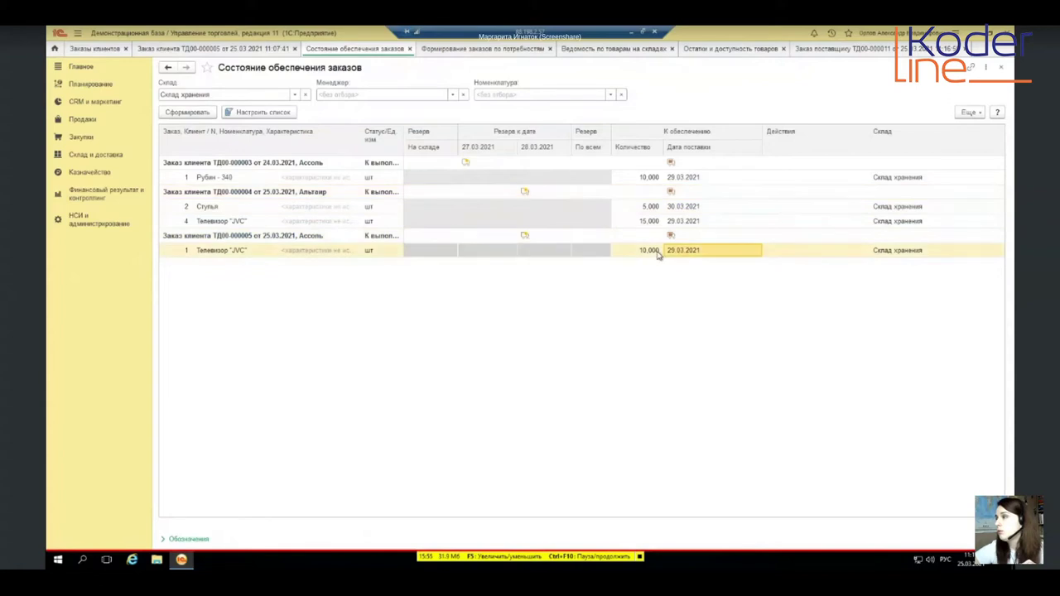
Return to the supplier order for База "Электротовары", set its status to Подтвержден and post it
click(883, 52)
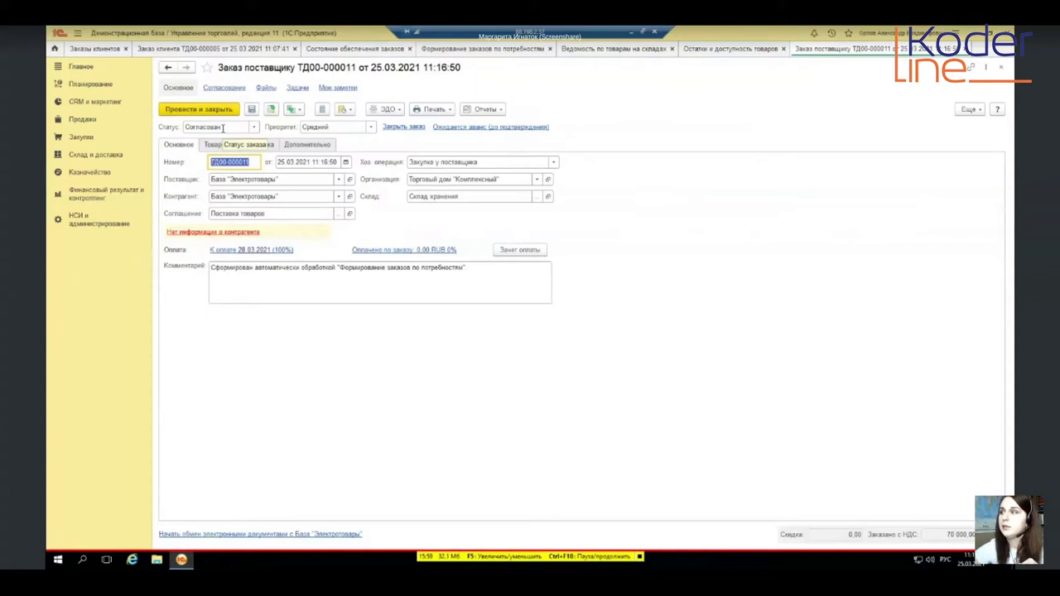
click(222, 127)
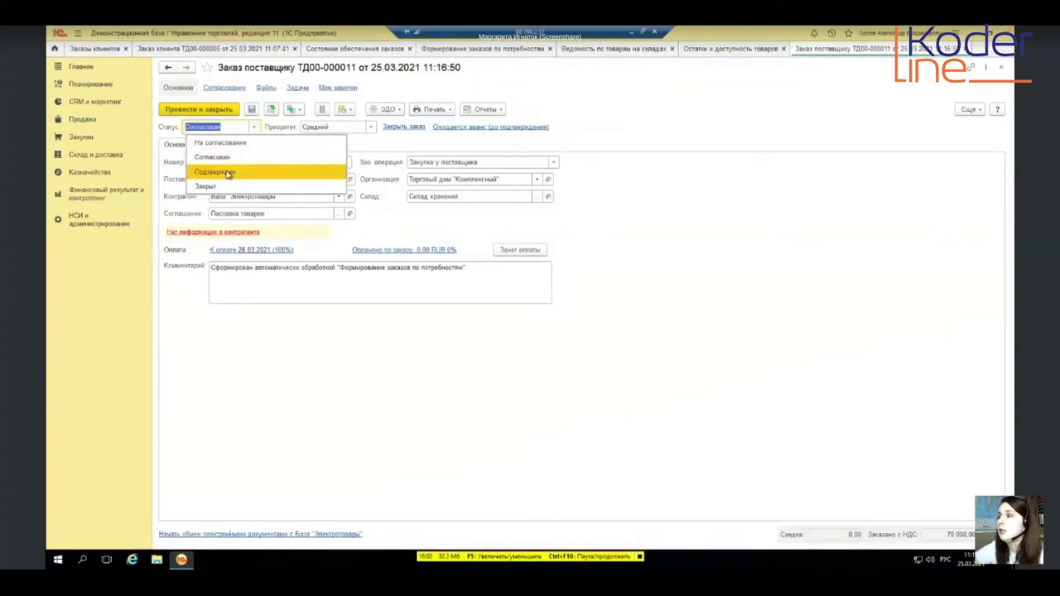
click(228, 125)
click(270, 108)
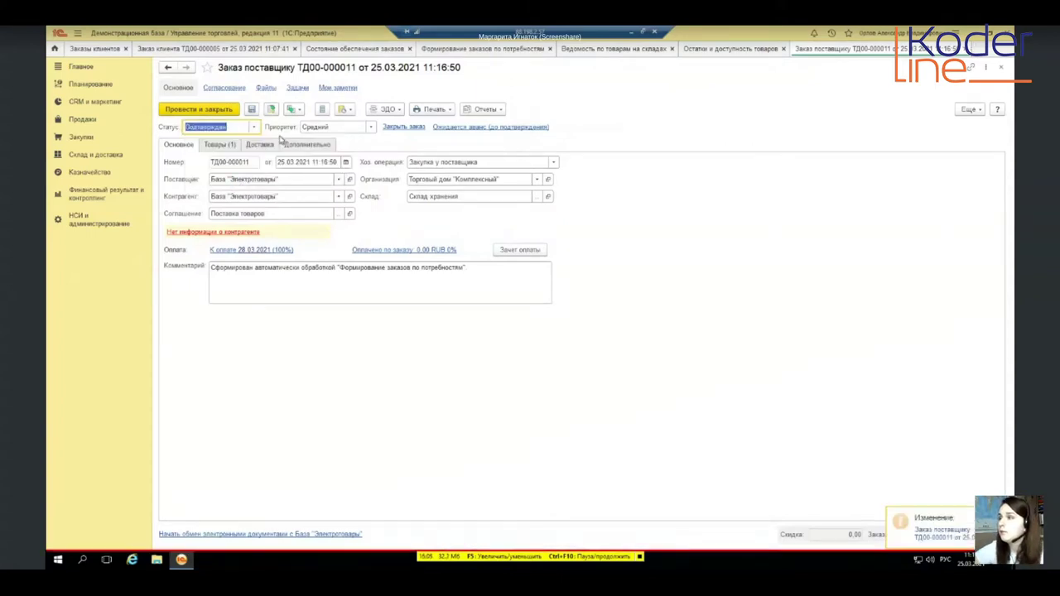
Regenerate «Состояние обеспечения заказов» and check the reserve for the Ассоль order of 25.03.2021
click(354, 48)
click(209, 114)
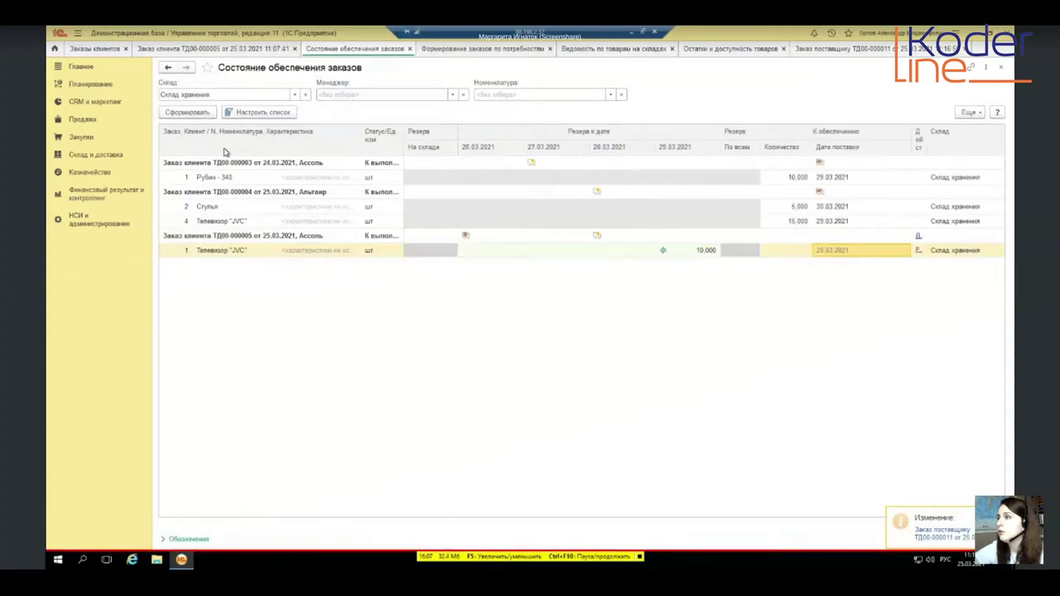
click(284, 237)
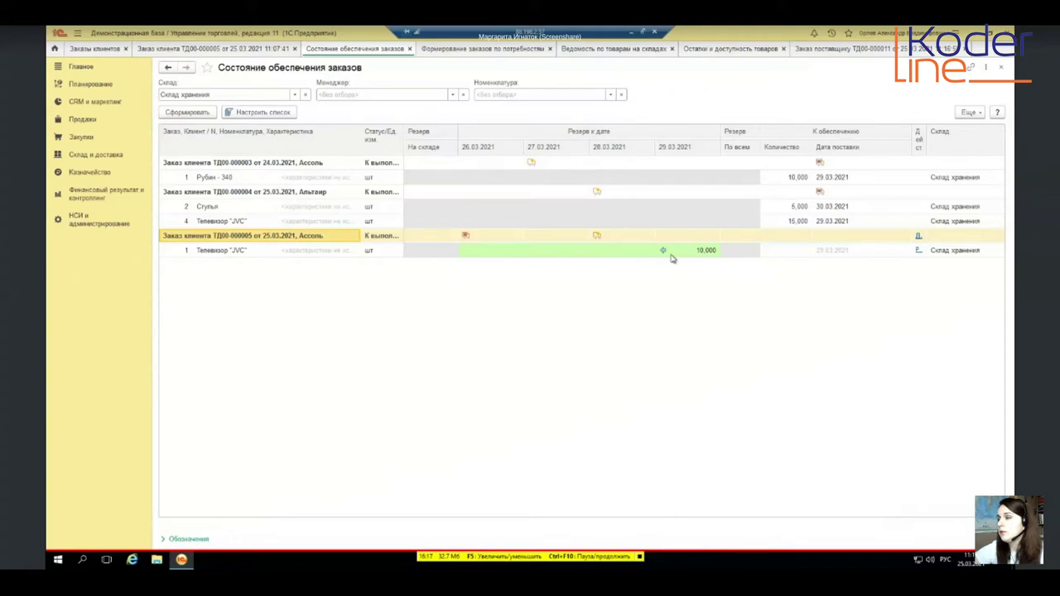
Return to the supplier order and review its additional details and delivery method and address
click(832, 49)
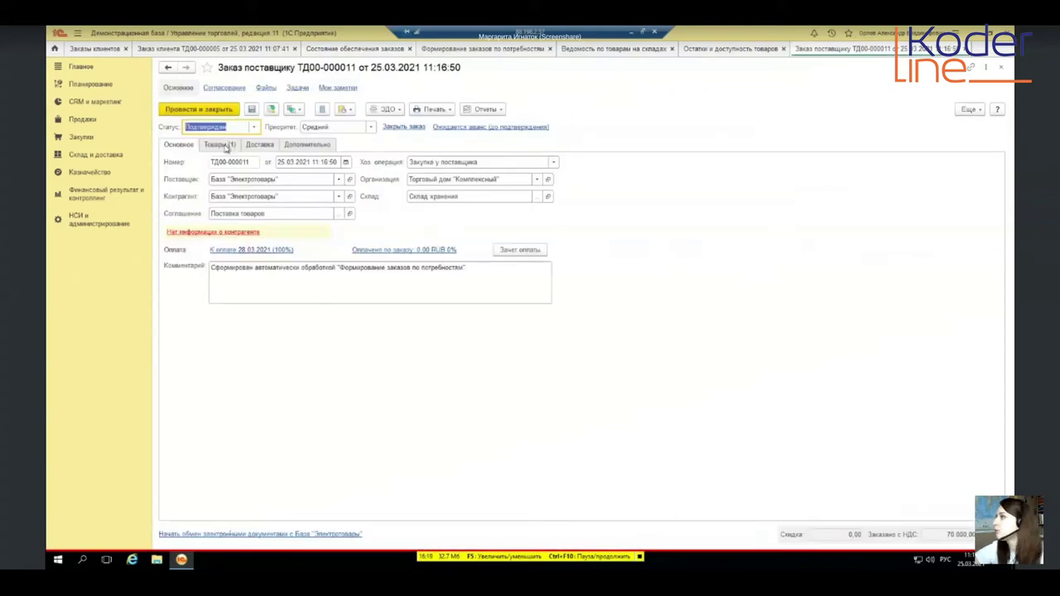
click(284, 145)
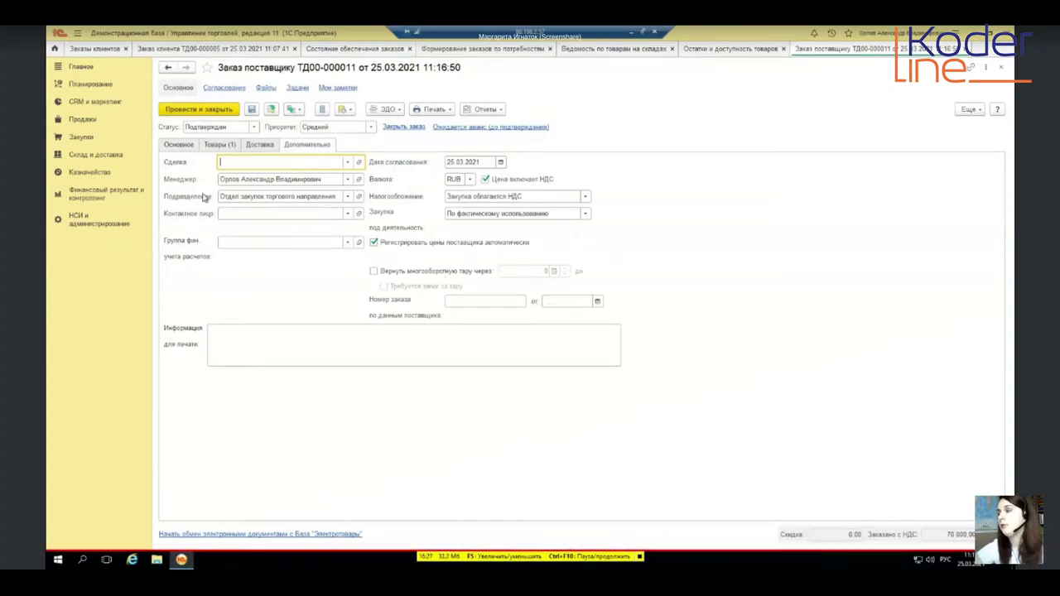
click(247, 147)
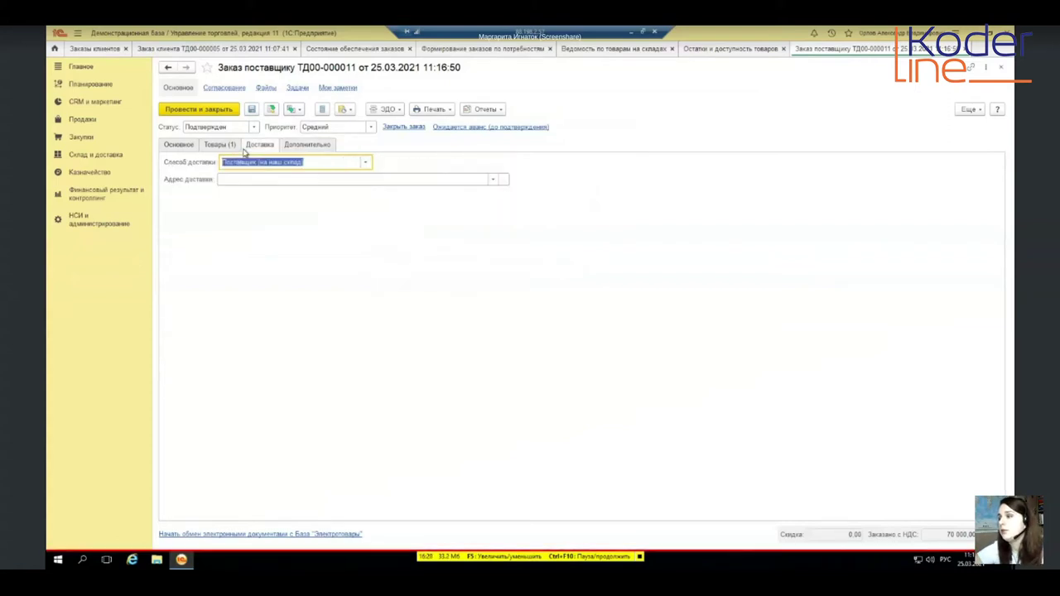
click(238, 180)
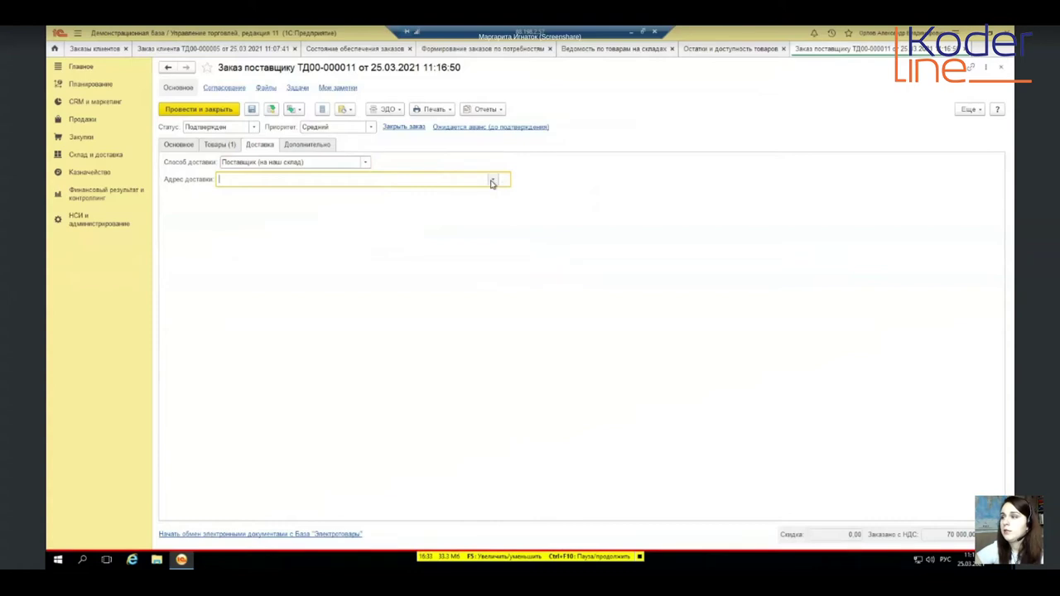
Open the supplier order's goods list, narrow the Номенклатура column and widen the Назначение column to read the full assignment
click(229, 146)
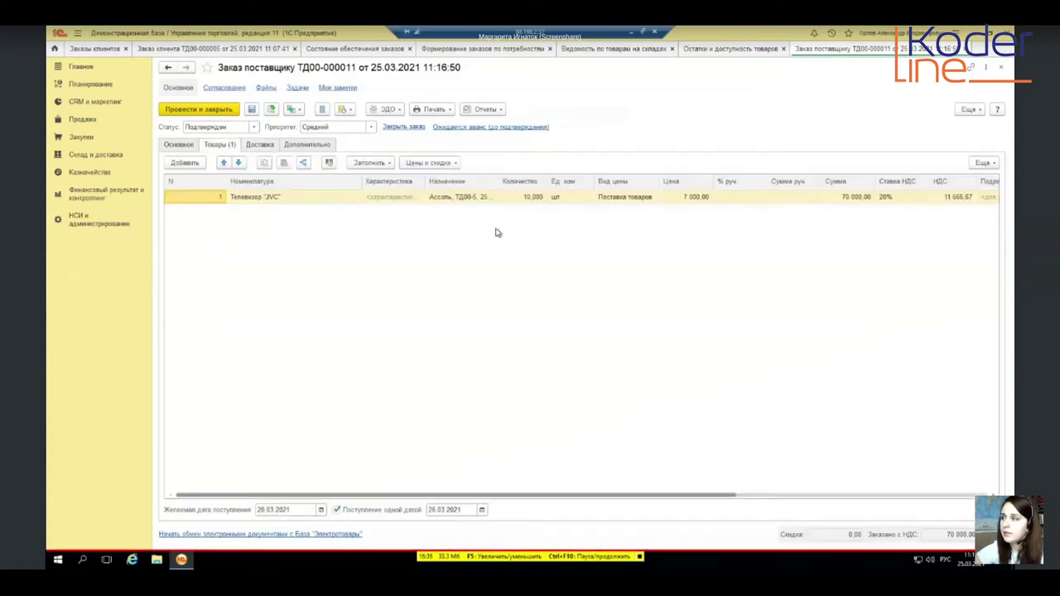
drag(365, 180, 312, 180)
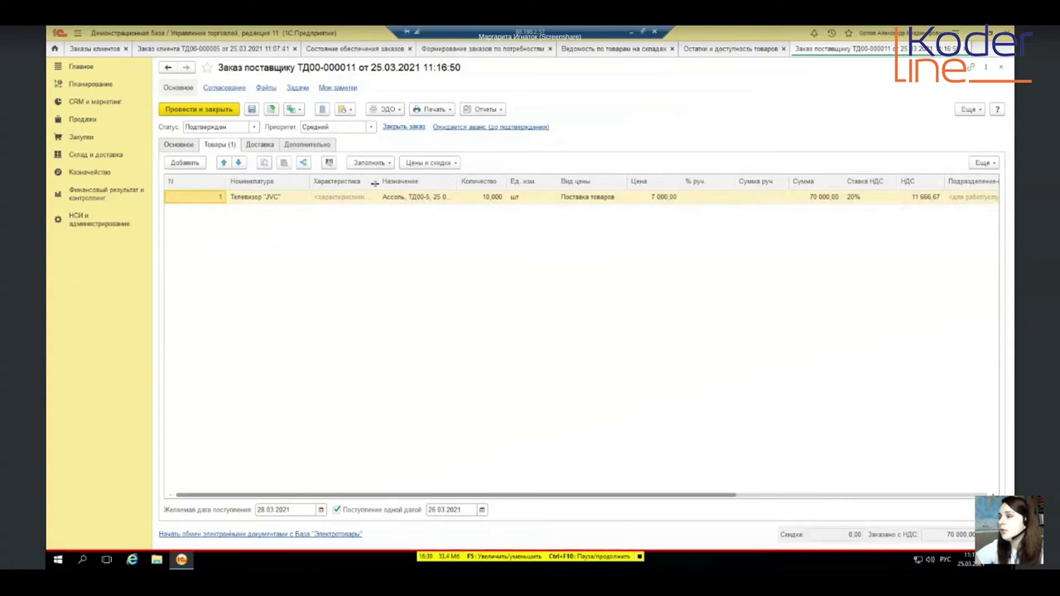
drag(459, 181, 532, 184)
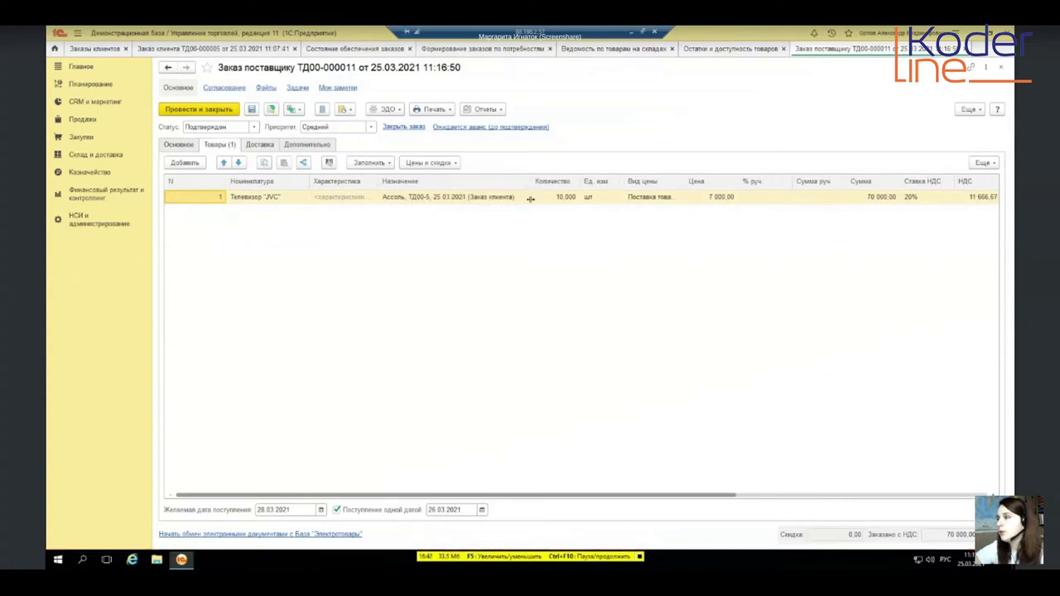
click(455, 199)
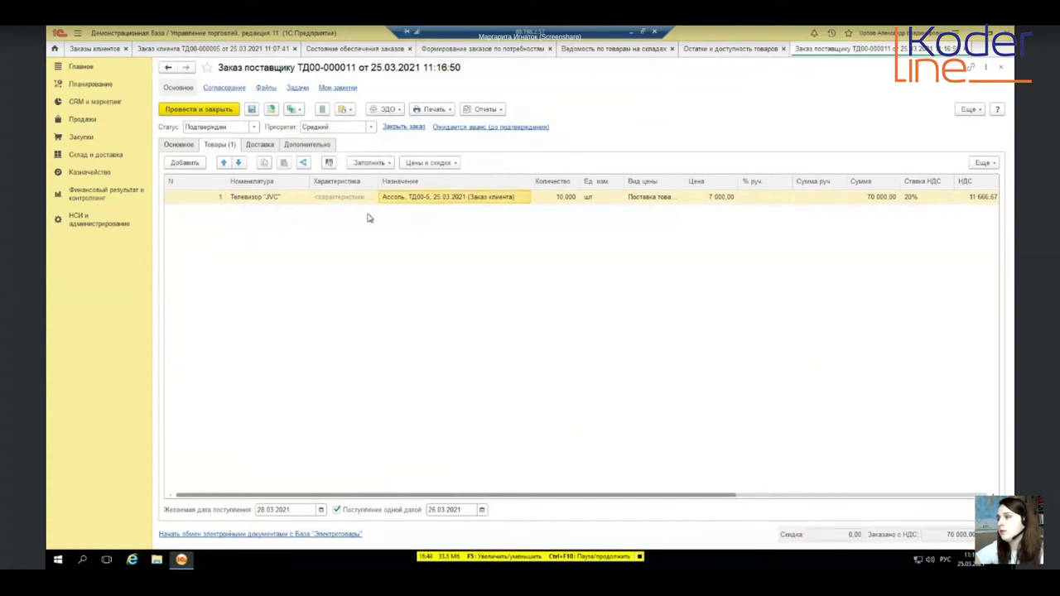
Open the assignment choice for Телевизор "JVC", examine the Альтаир and Ассоль needs, and close it without choosing
click(450, 202)
click(517, 197)
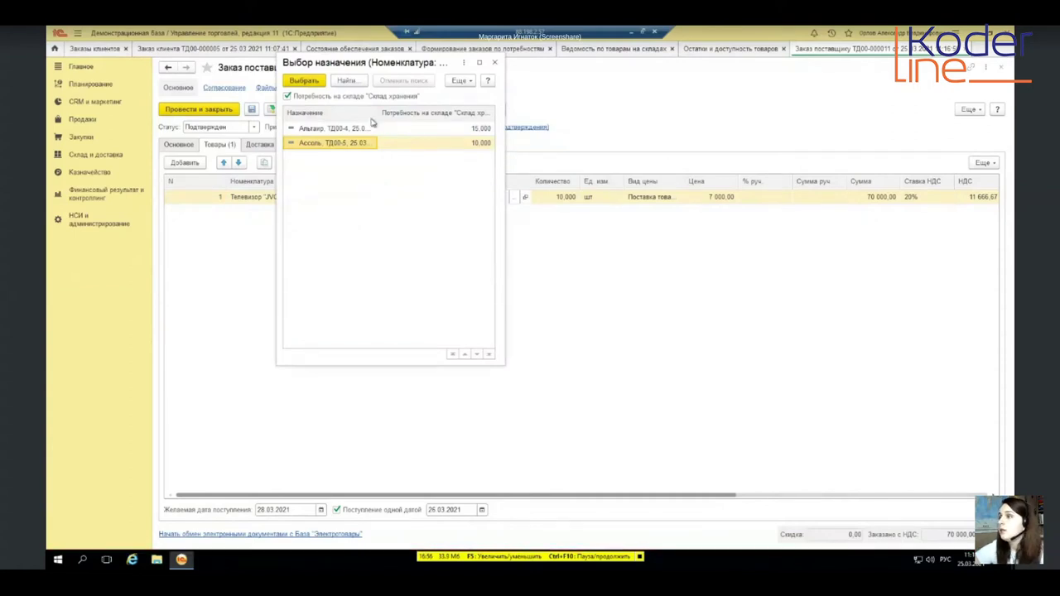
drag(379, 123, 431, 127)
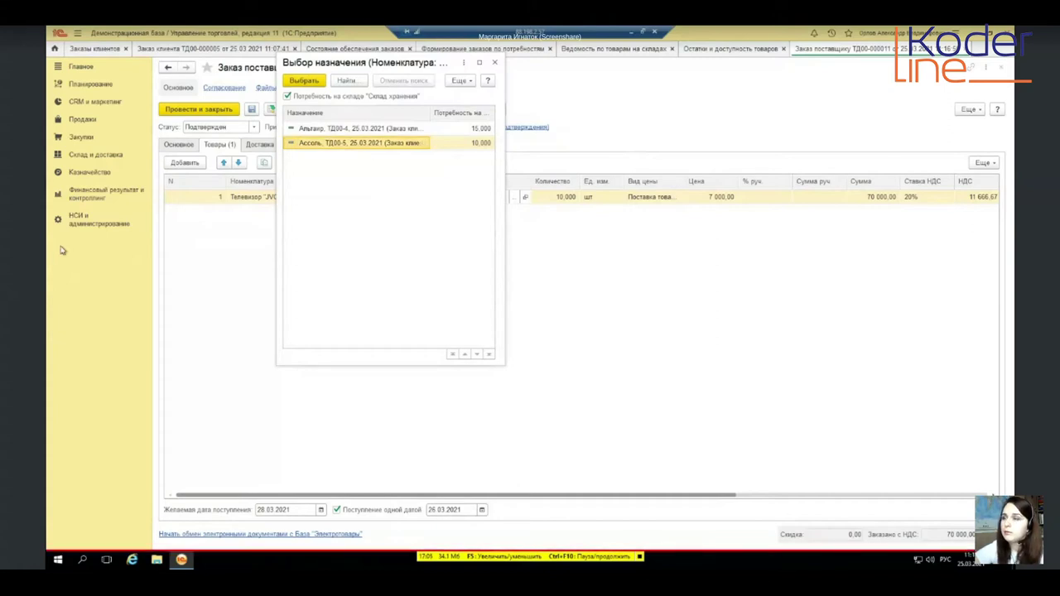
click(91, 219)
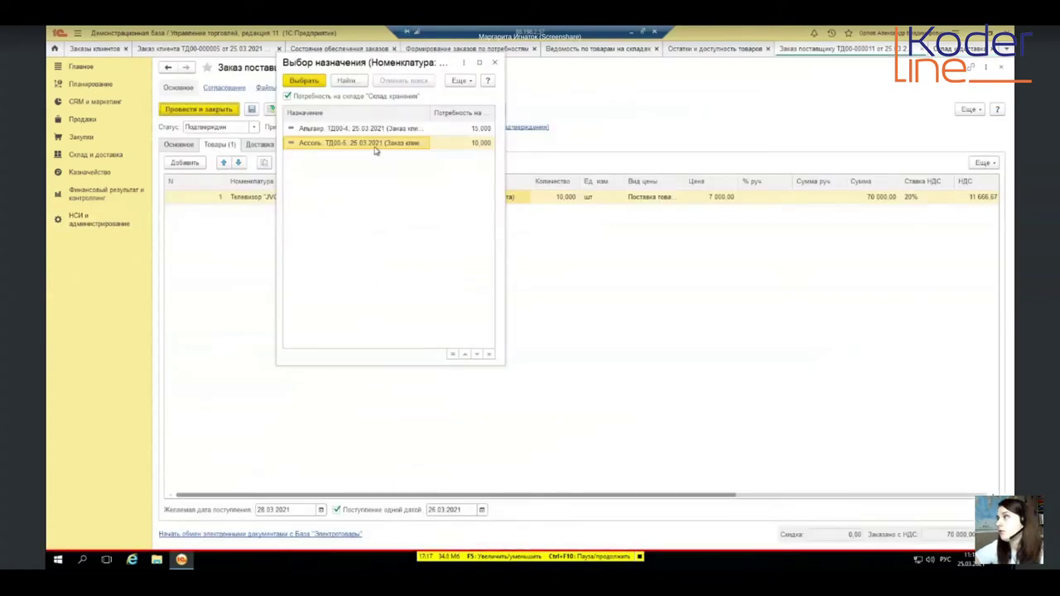
click(371, 145)
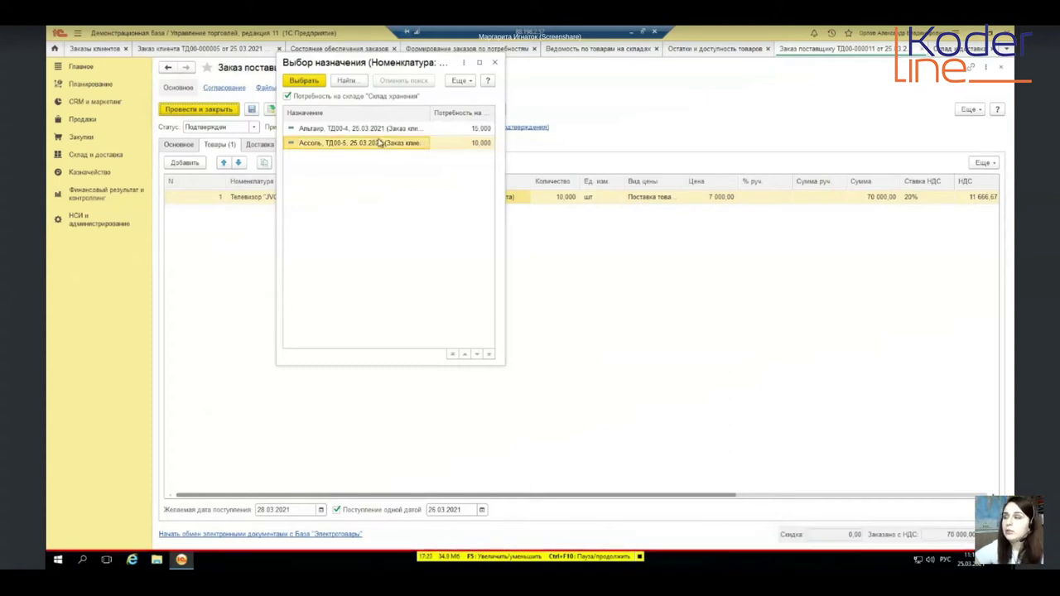
click(376, 130)
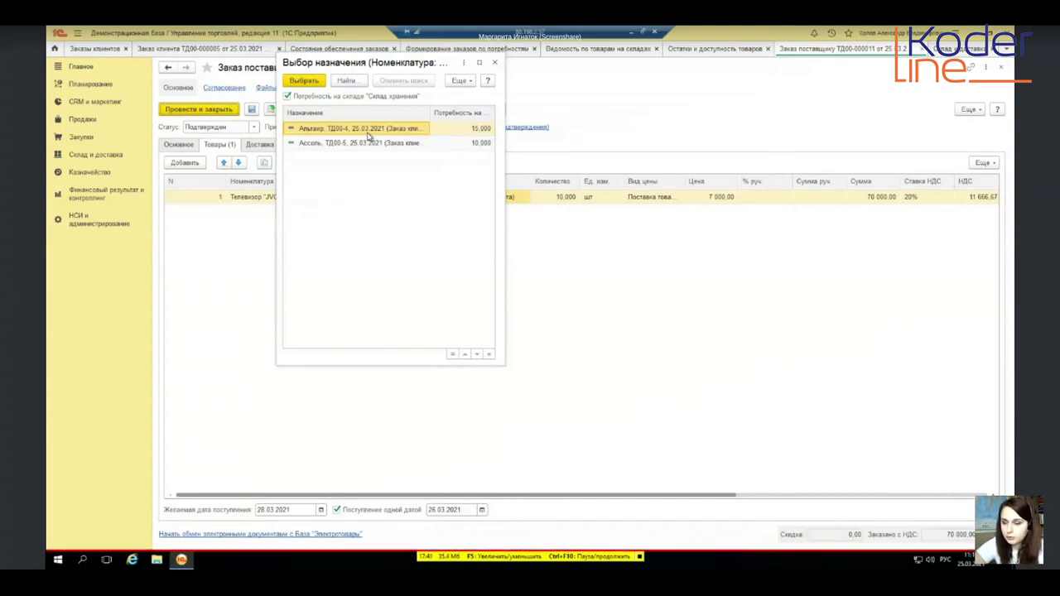
click(495, 64)
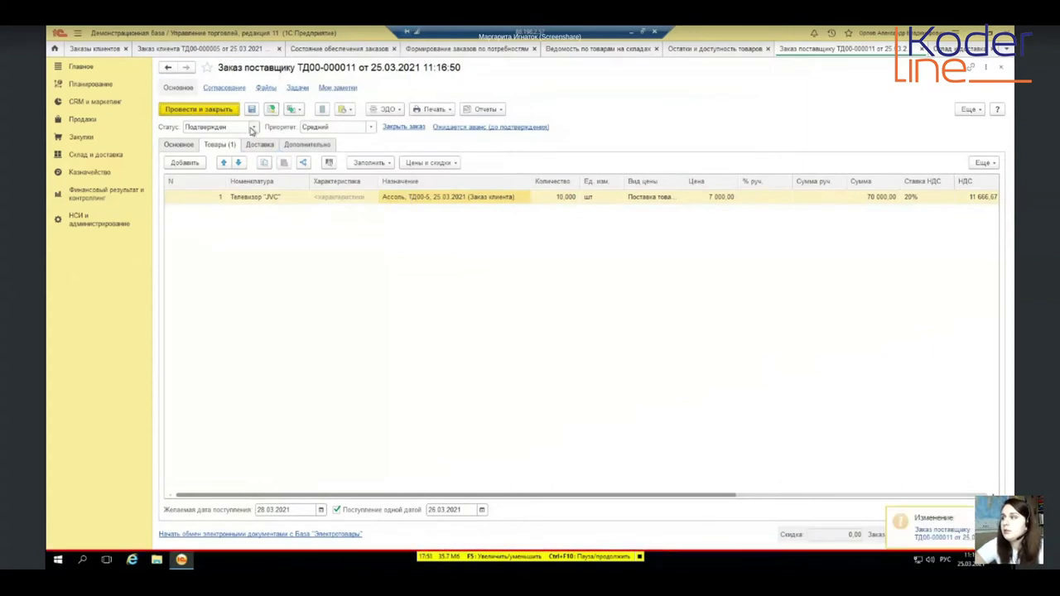
Open the payment rules from the supplier order's main details and review the available payment variants for the advance line
click(193, 144)
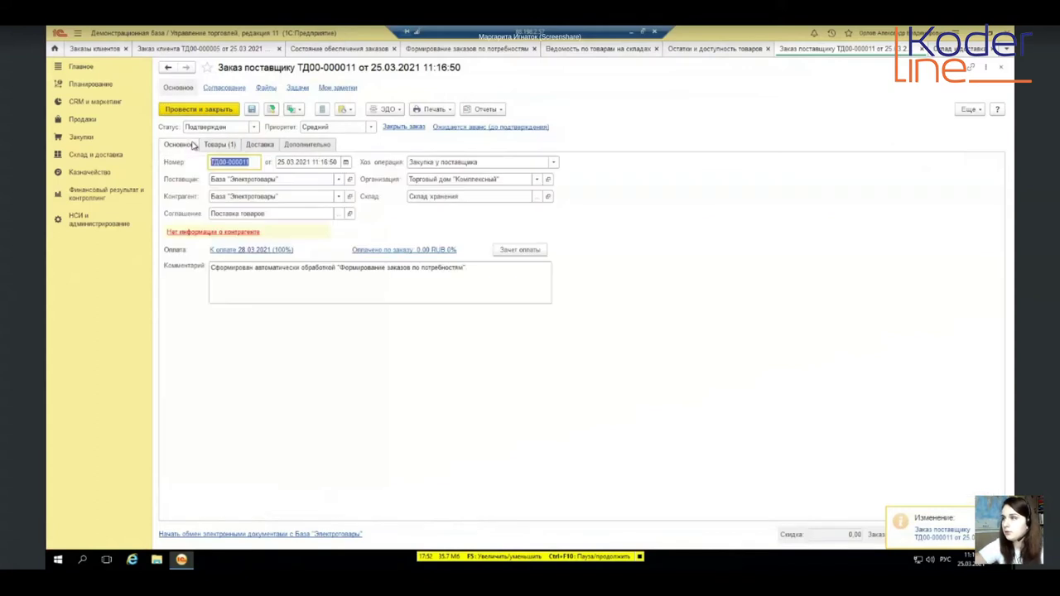
click(224, 250)
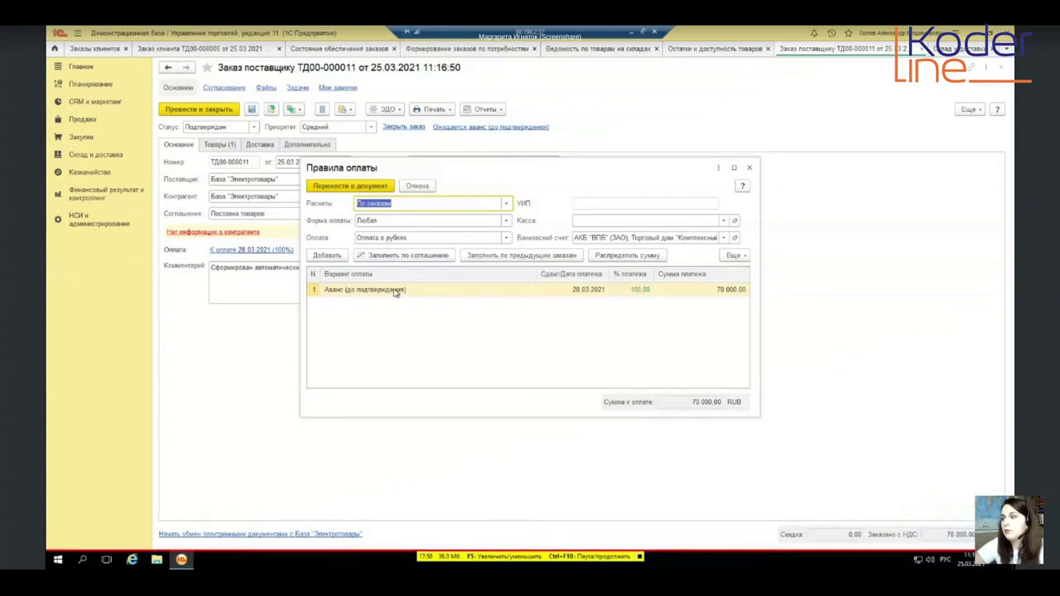
click(429, 293)
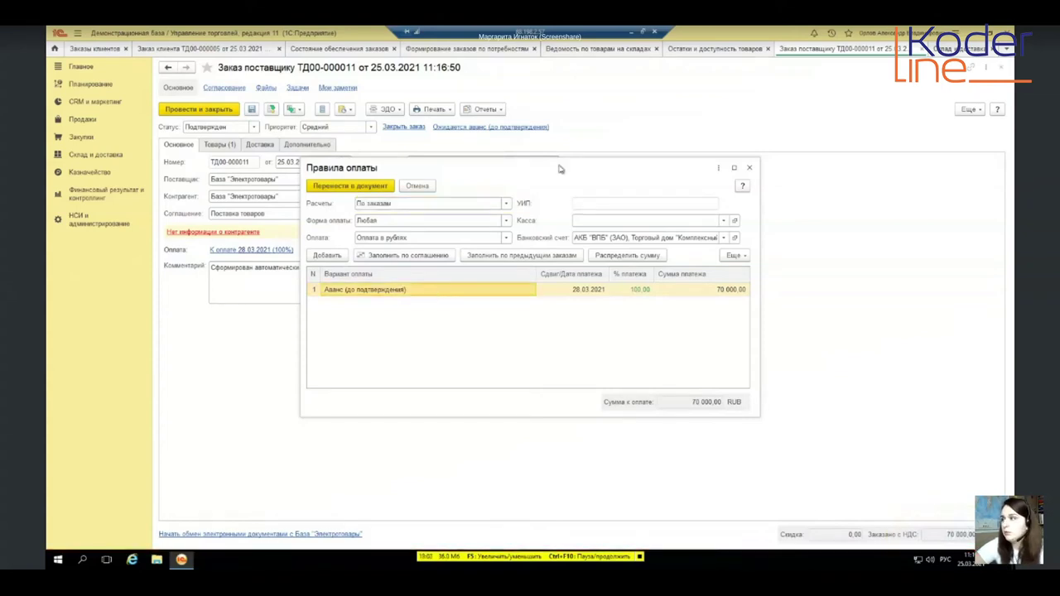
drag(561, 171, 538, 187)
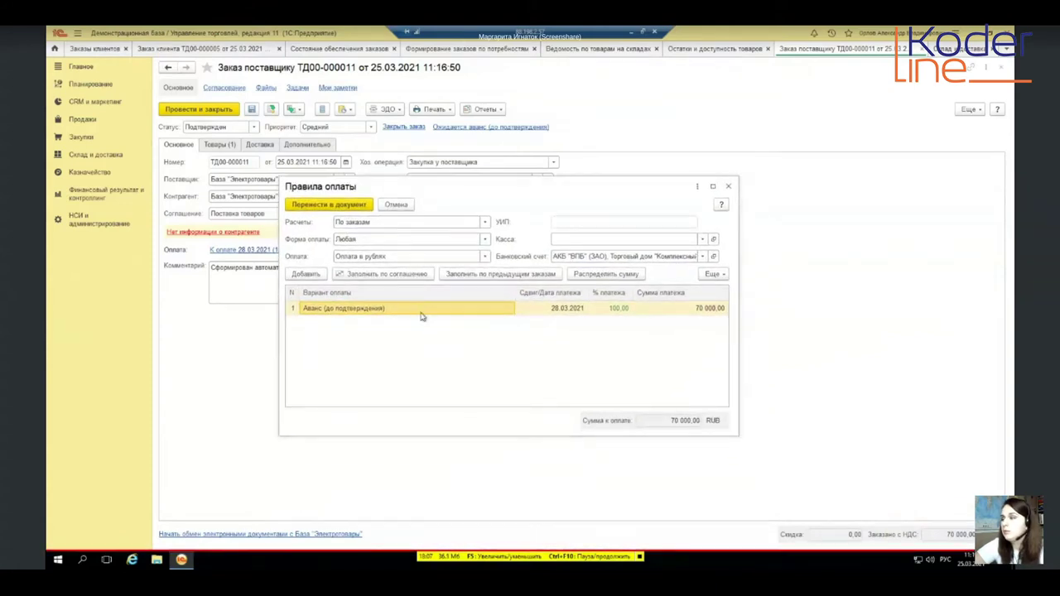
double_click(362, 311)
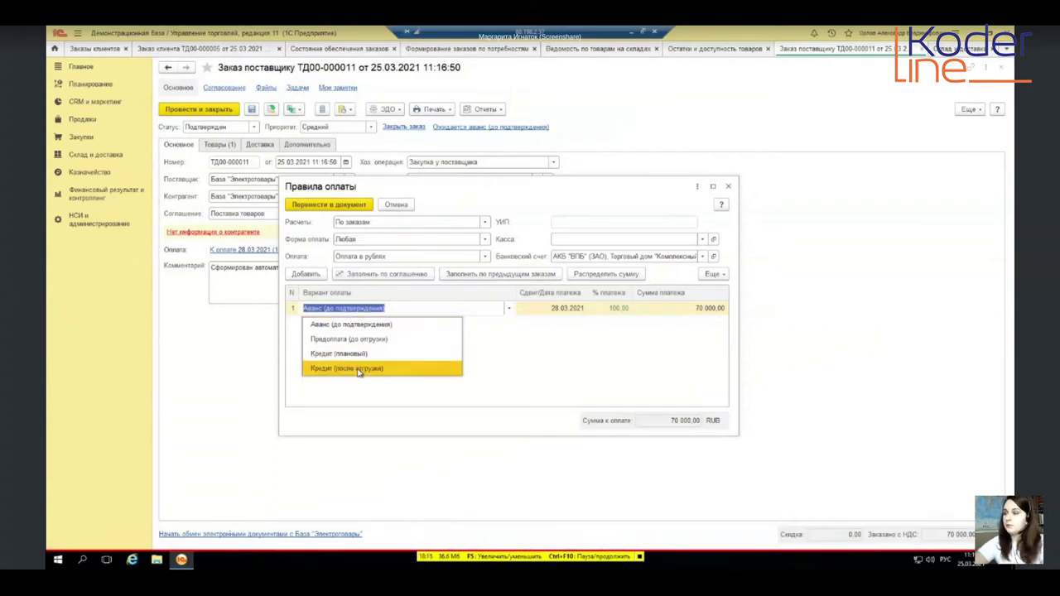
click(513, 343)
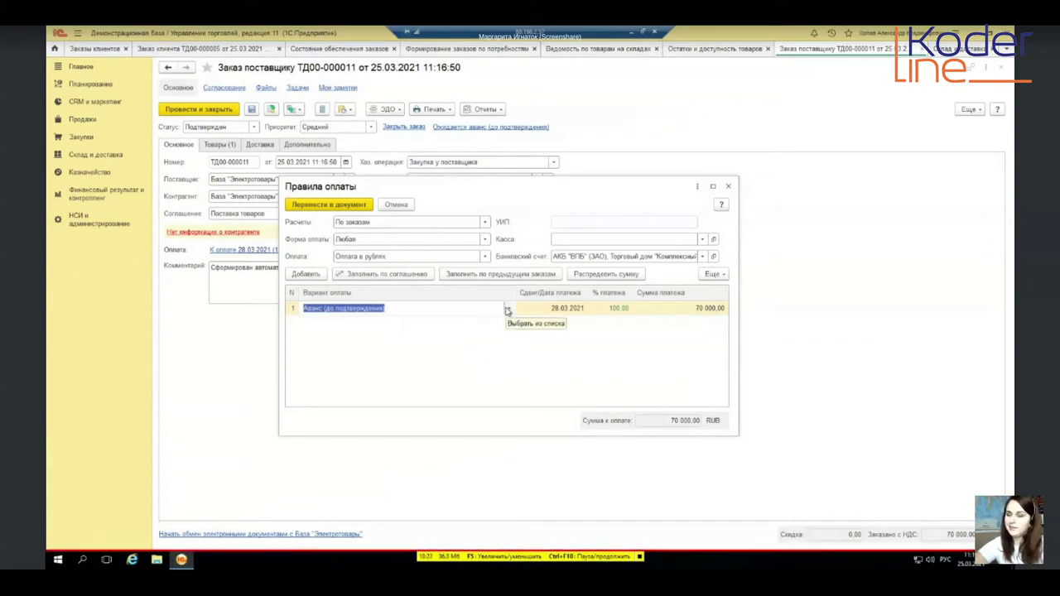
Set the payment variant to Кредит (плановый), transfer the payment rules to the supplier order and save it
click(508, 309)
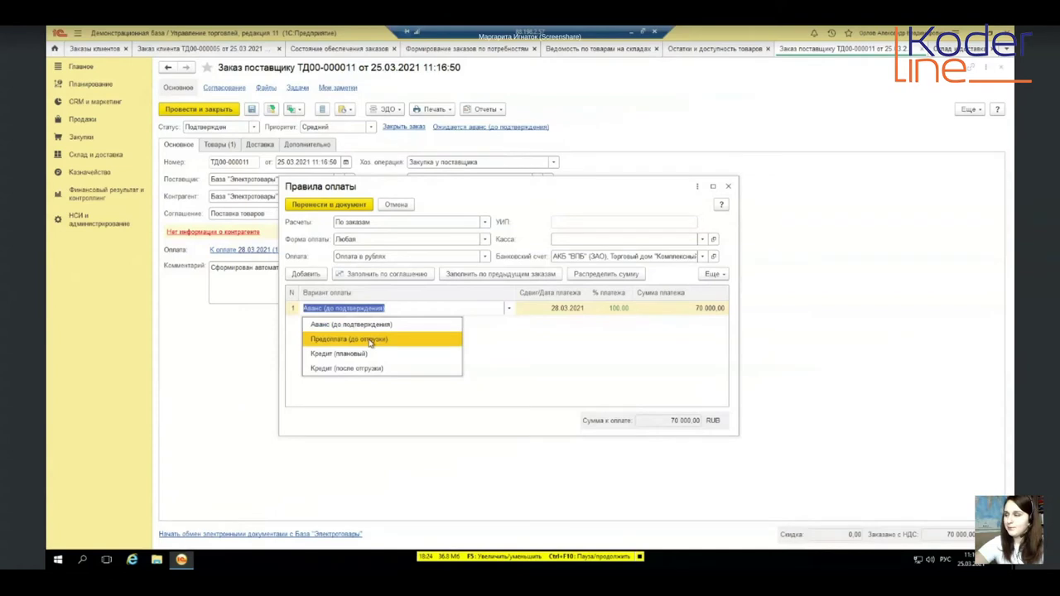
click(365, 354)
click(542, 335)
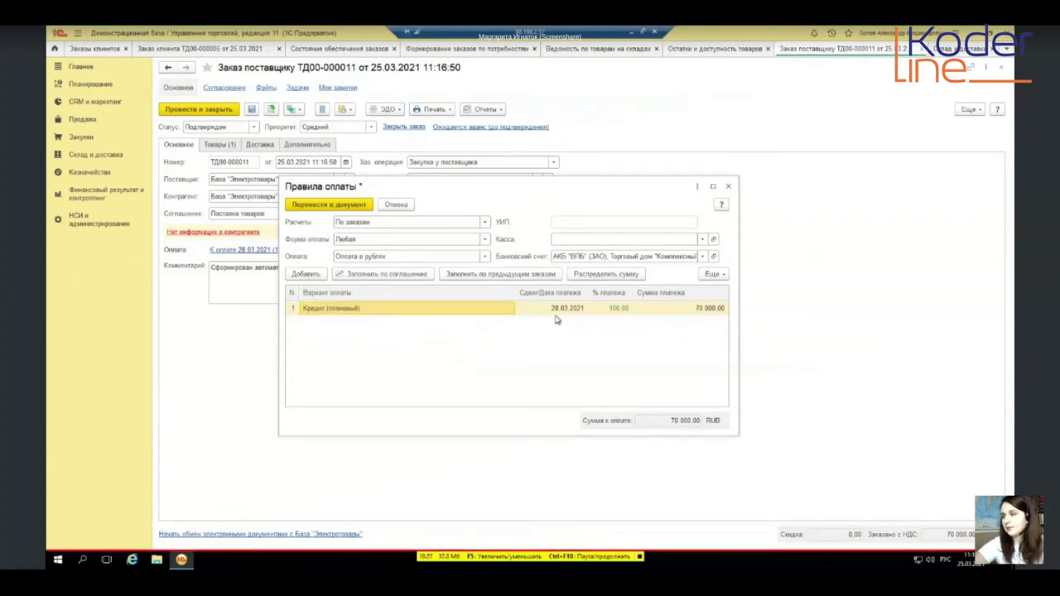
key(ctrl+Return)
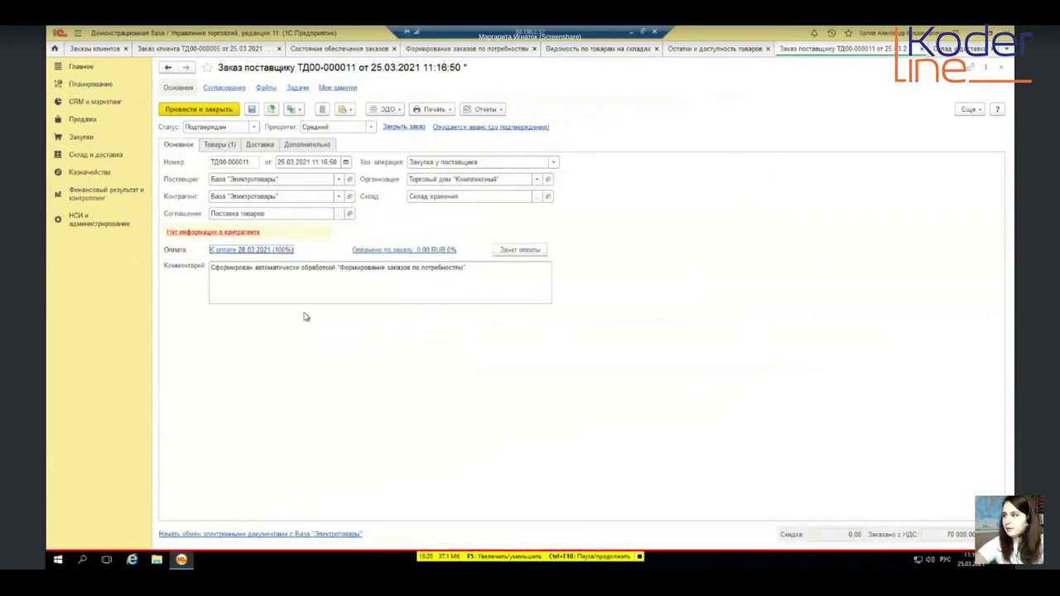
key(ctrl+s)
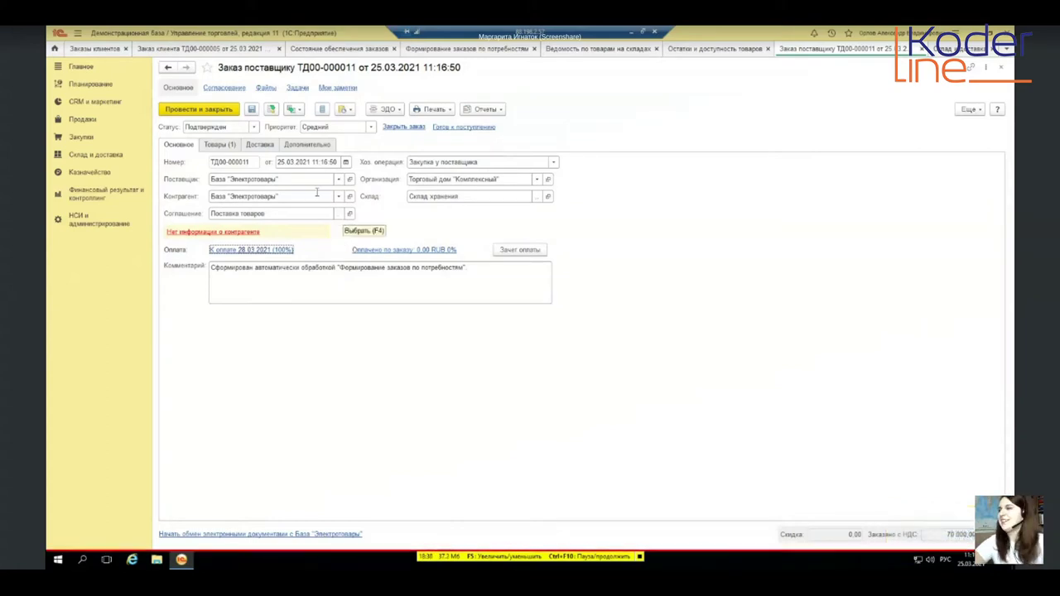
Check «Состояние обеспечения заказов» once more and return to the supplier order for База "Электротовары"
click(335, 49)
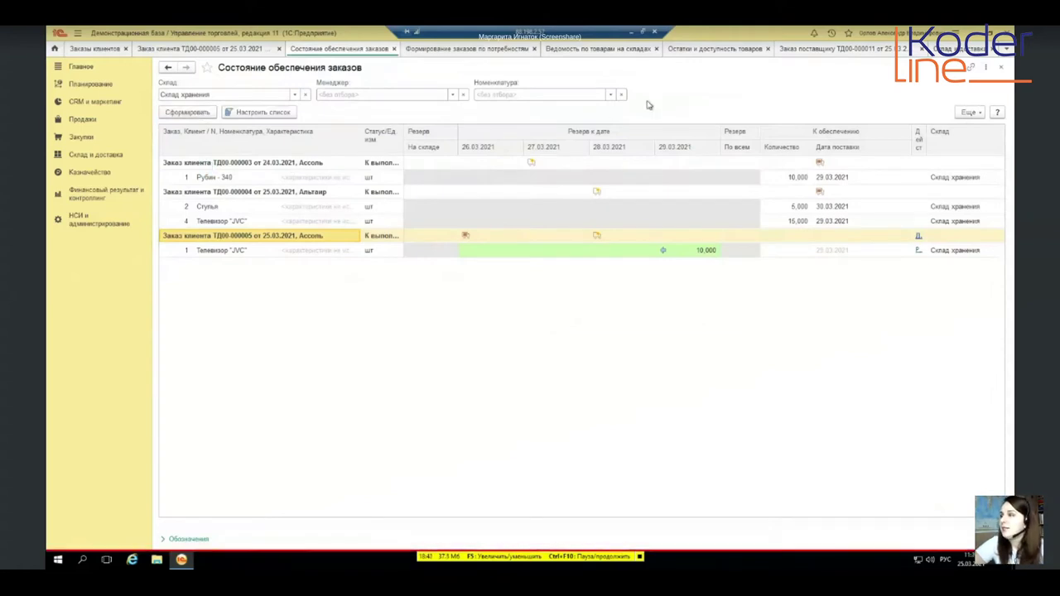
key(ctrl+Tab)
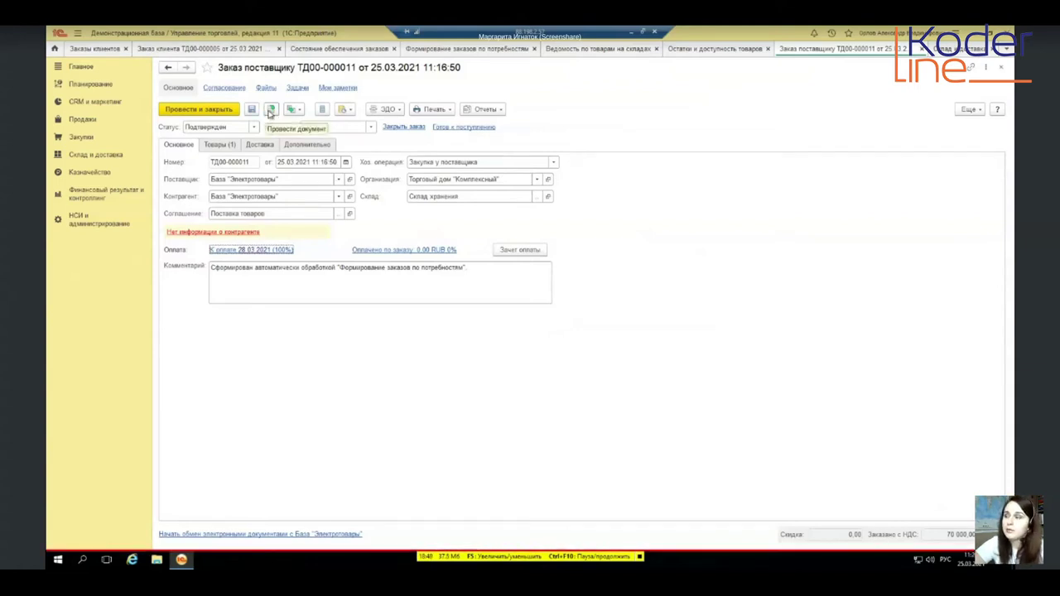
Create a «Приобретение товаров и услуг» based on the supplier order and try to post it
click(292, 109)
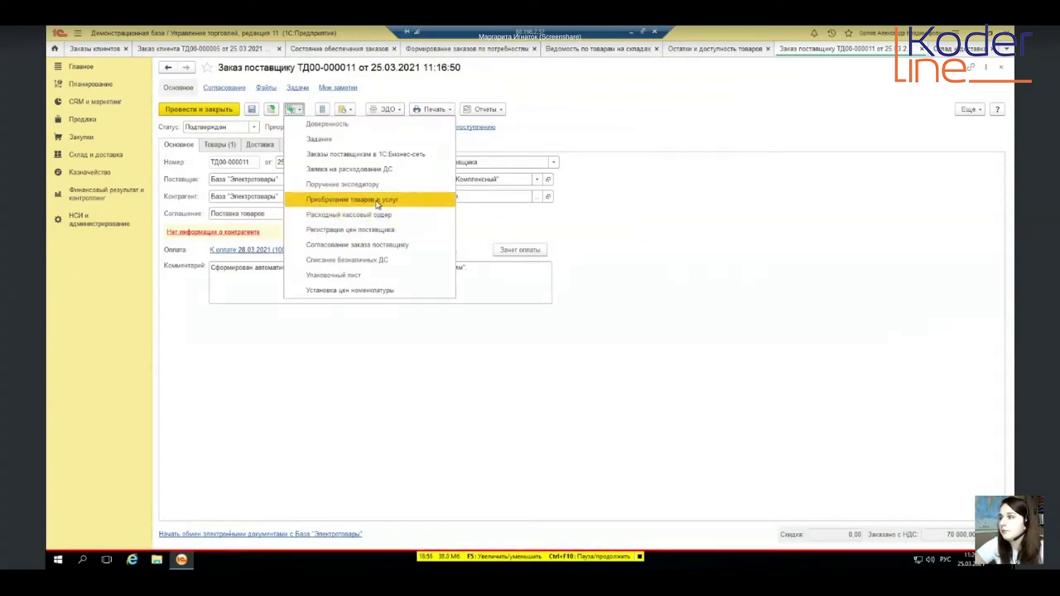
click(377, 200)
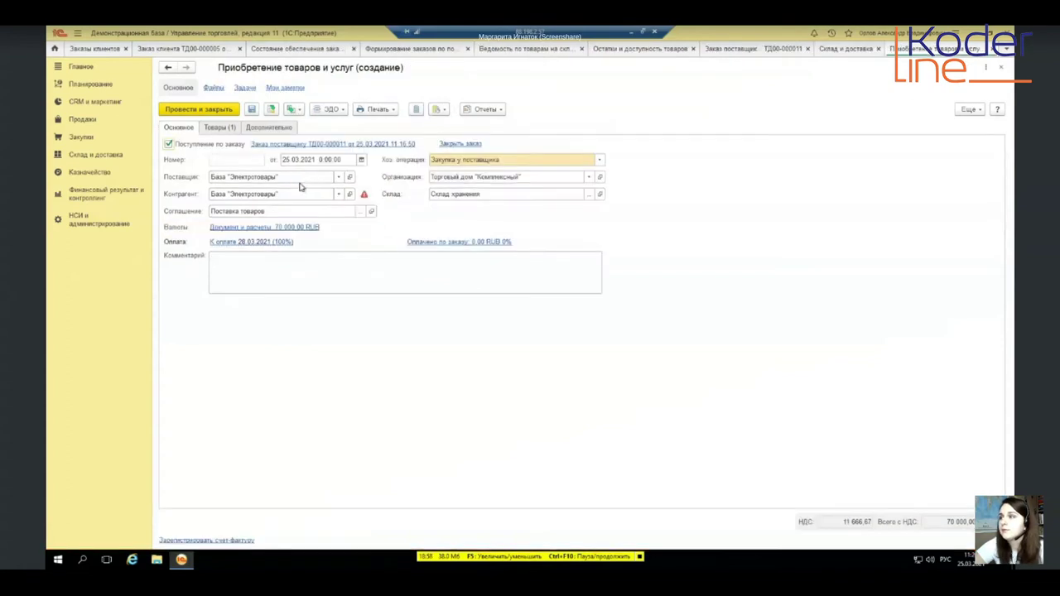
click(273, 109)
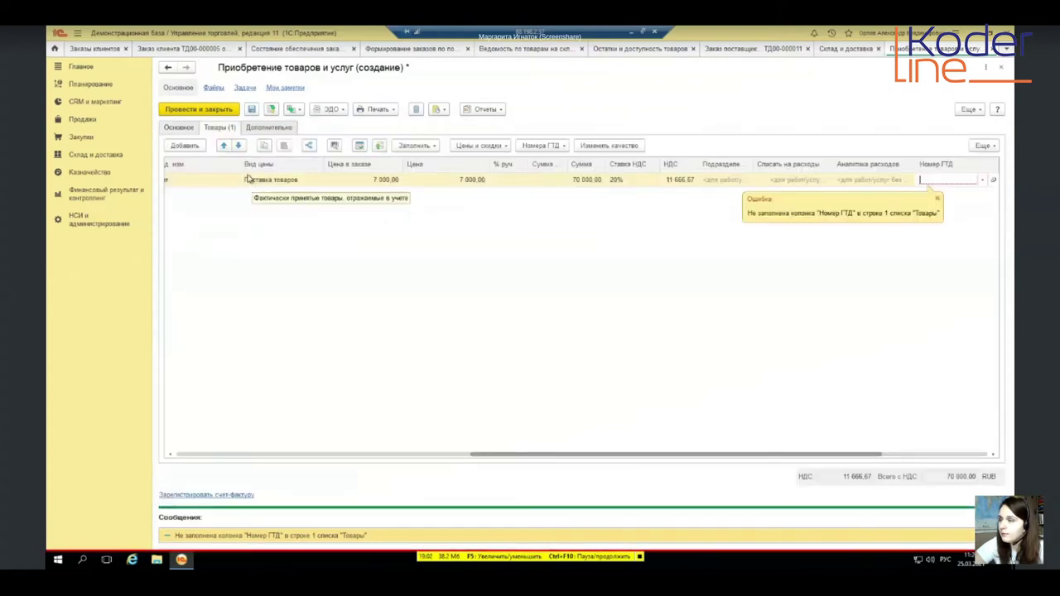
Fill in the missing «Номер ГТД» for Телевизор "JVC" with 11111111/281220/12345…, post the purchase document and return to the start of the goods line
click(982, 180)
click(925, 196)
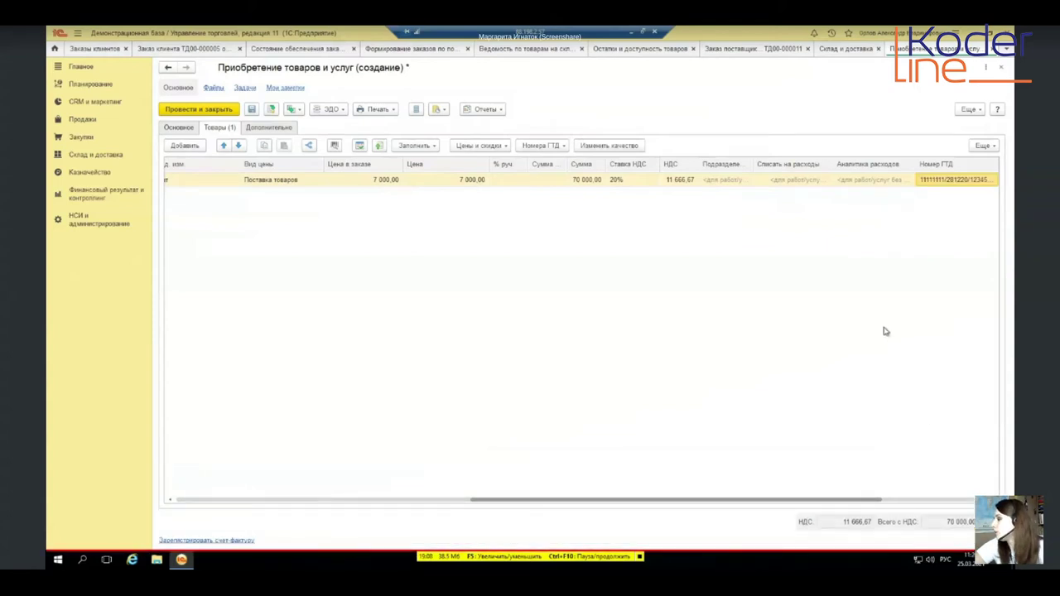
click(386, 501)
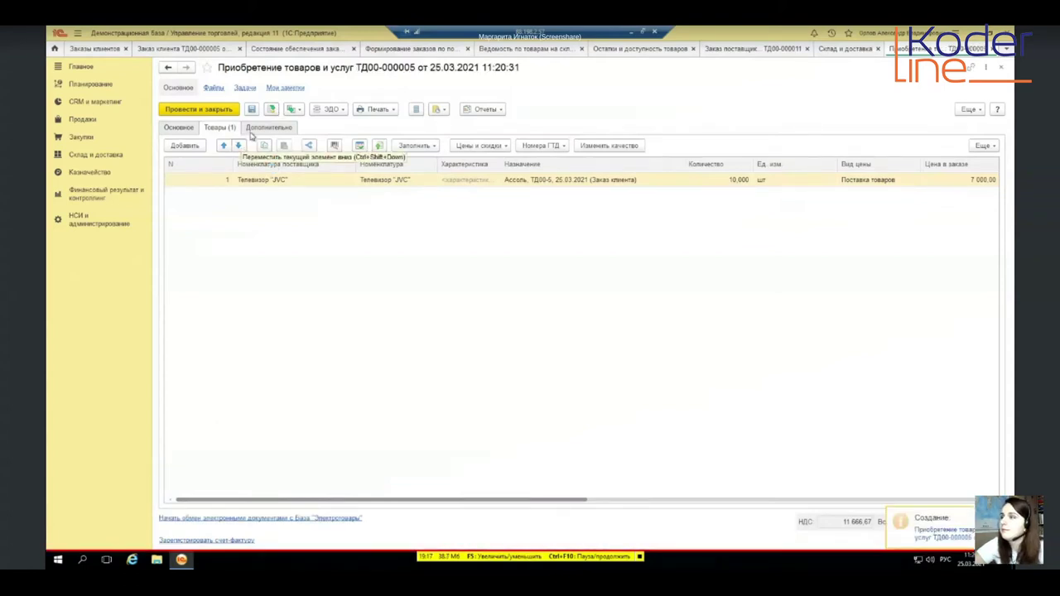
Regenerate «Ведомость по товарам на складах» for Склад хранения and examine the closing balances of the listed goods
click(530, 48)
click(201, 120)
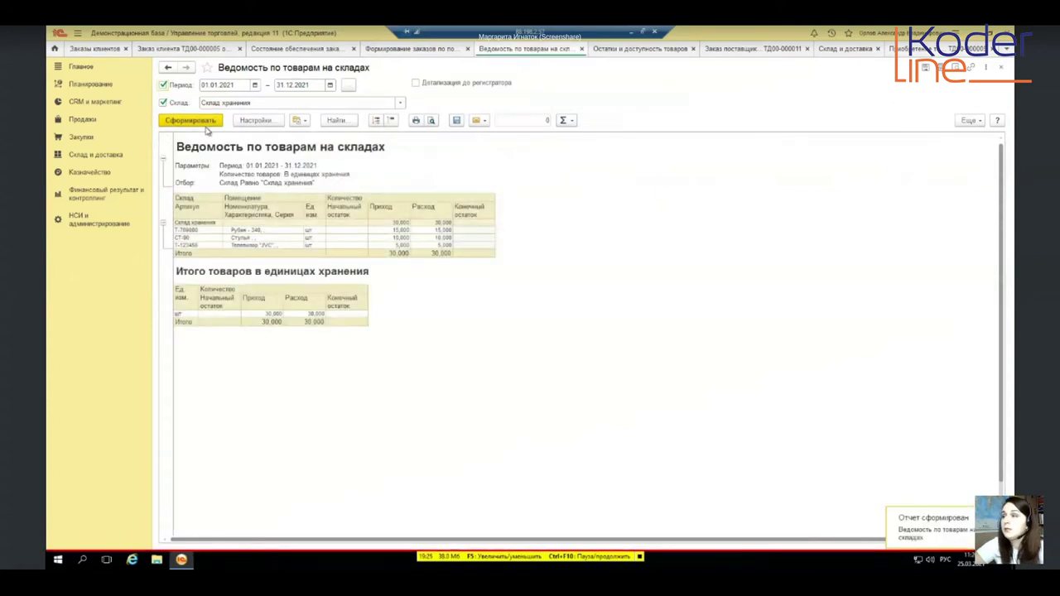
click(469, 231)
drag(468, 230, 469, 245)
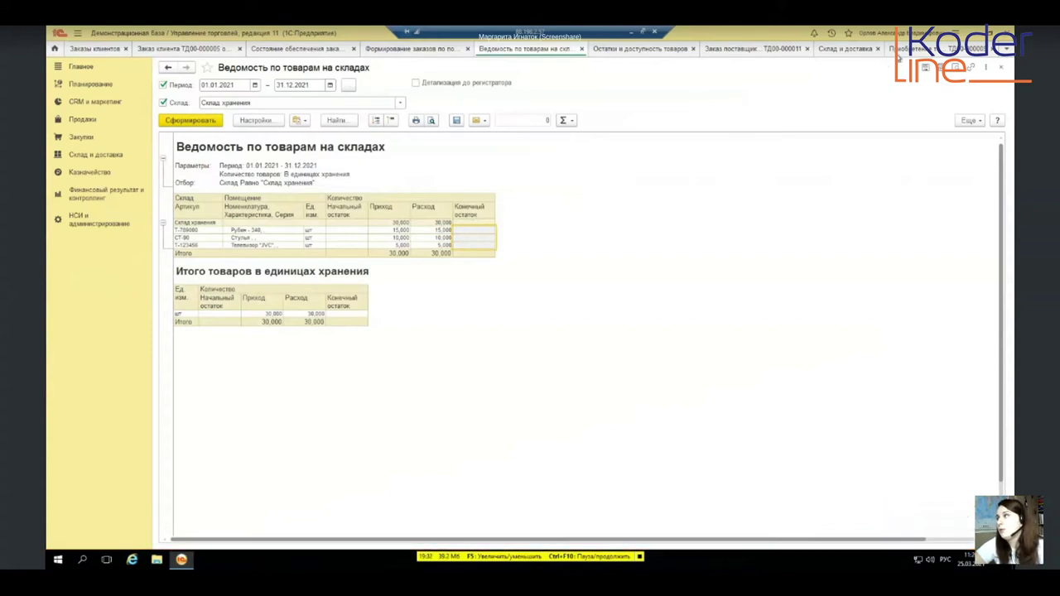
Open the Склад хранения card from the purchase document, review its «Ордерная схема и структура» settings and close it
click(911, 48)
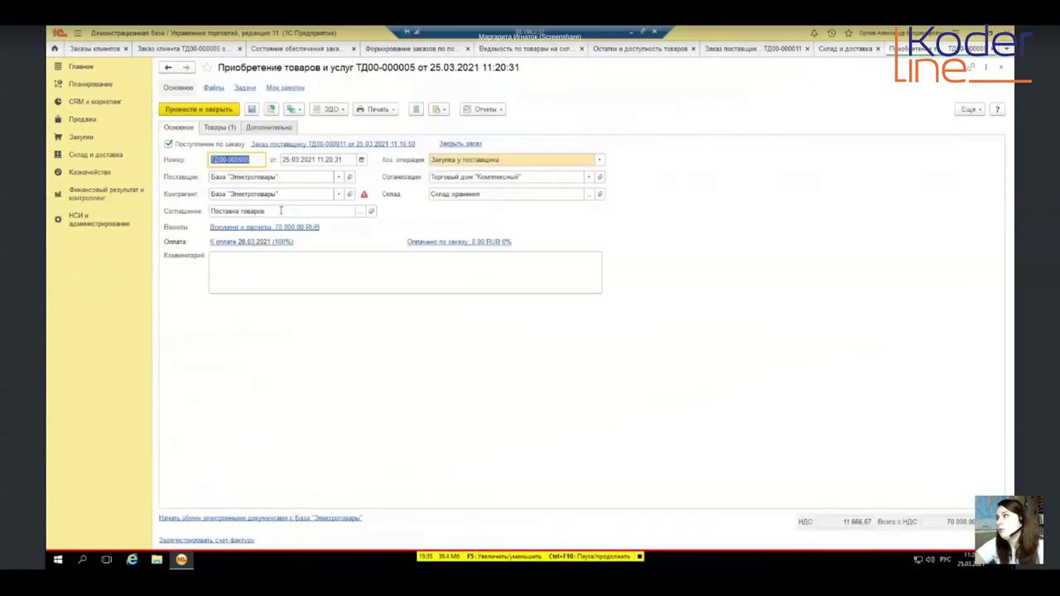
click(600, 194)
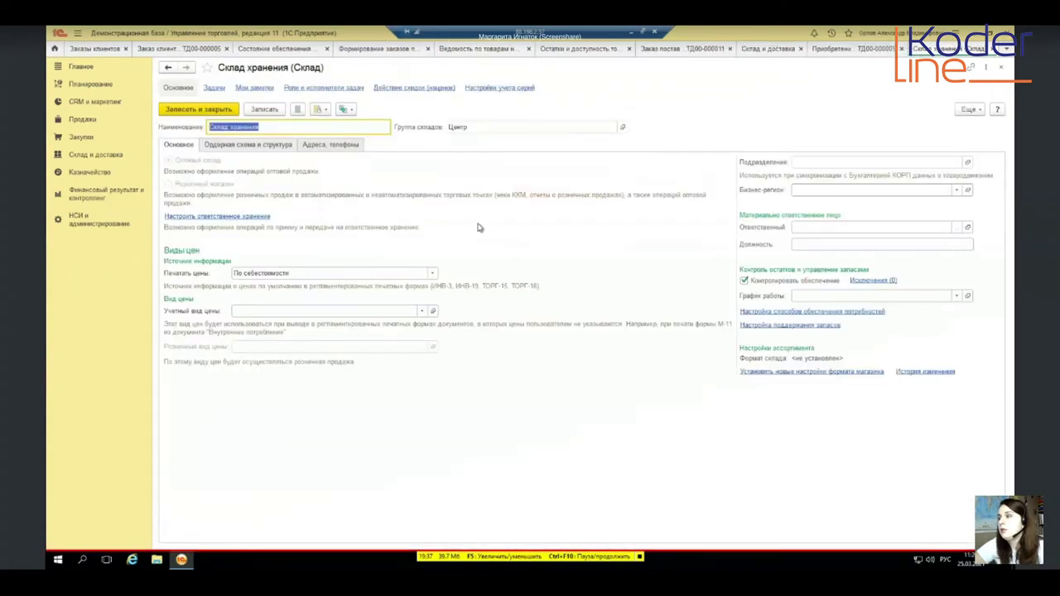
click(227, 145)
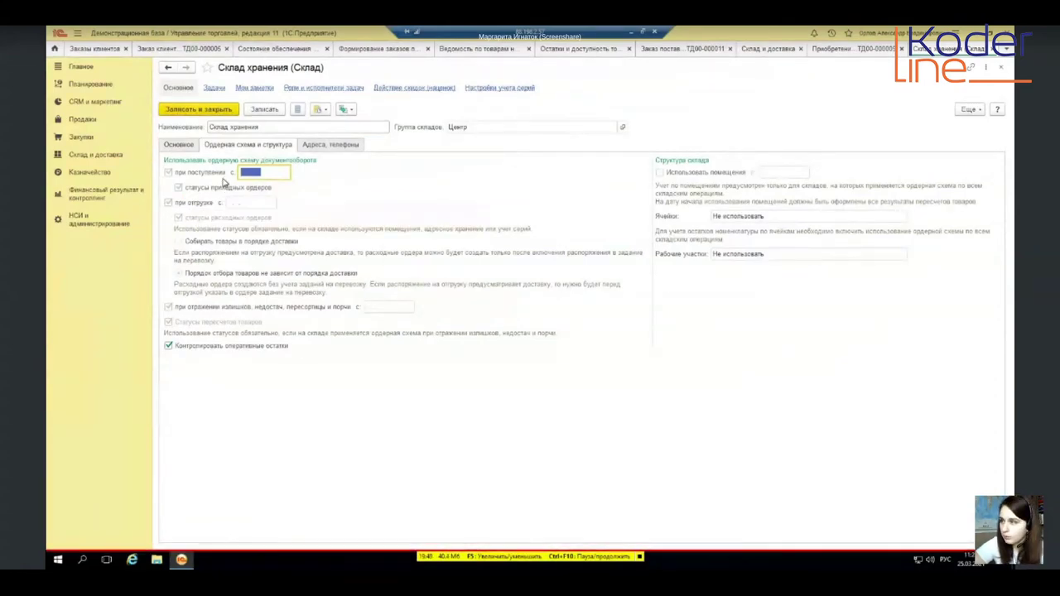
click(1000, 64)
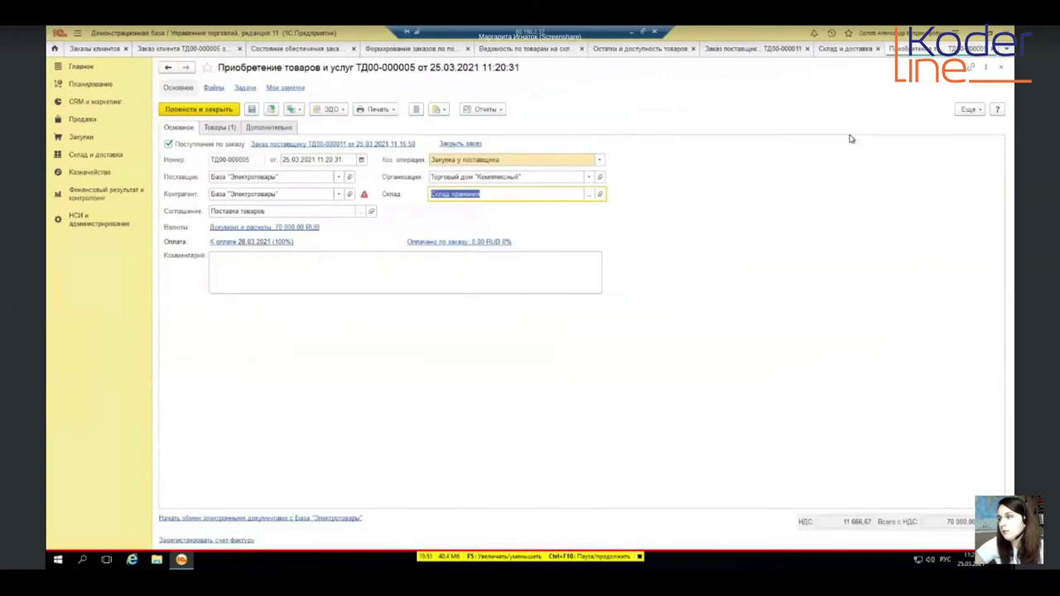
In warehouse «Приемка», create a receipt order for the База "Электротовары" supplier order, with incoming document number 15 dated 25.03.2021
click(87, 156)
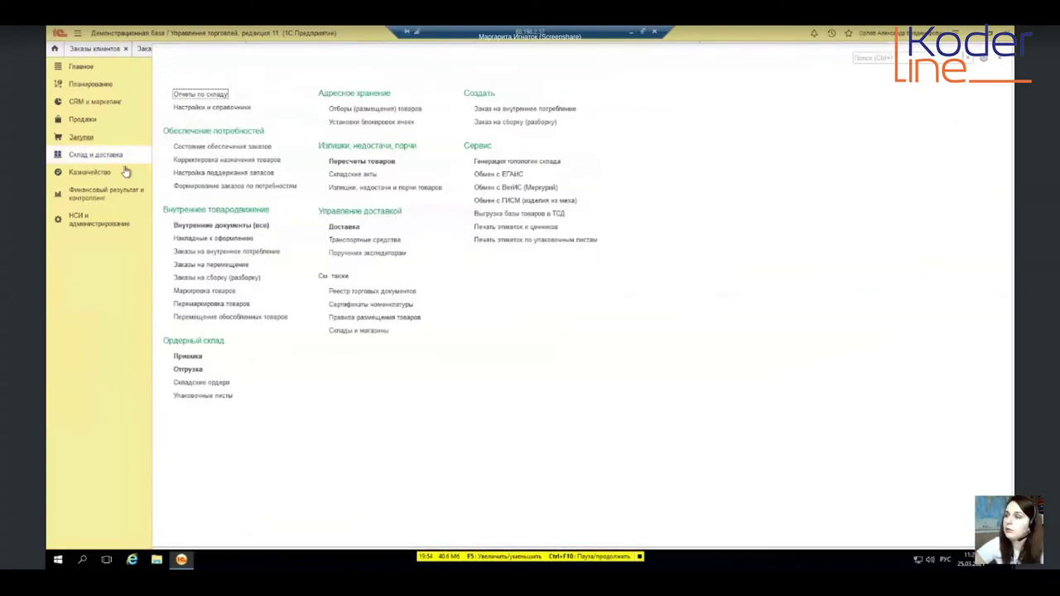
click(187, 356)
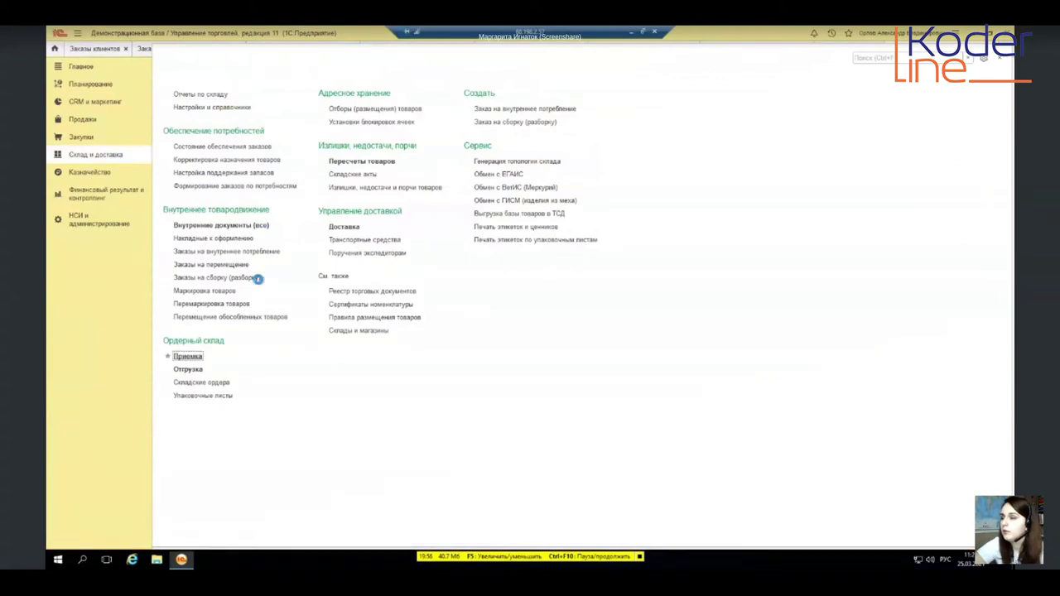
click(374, 141)
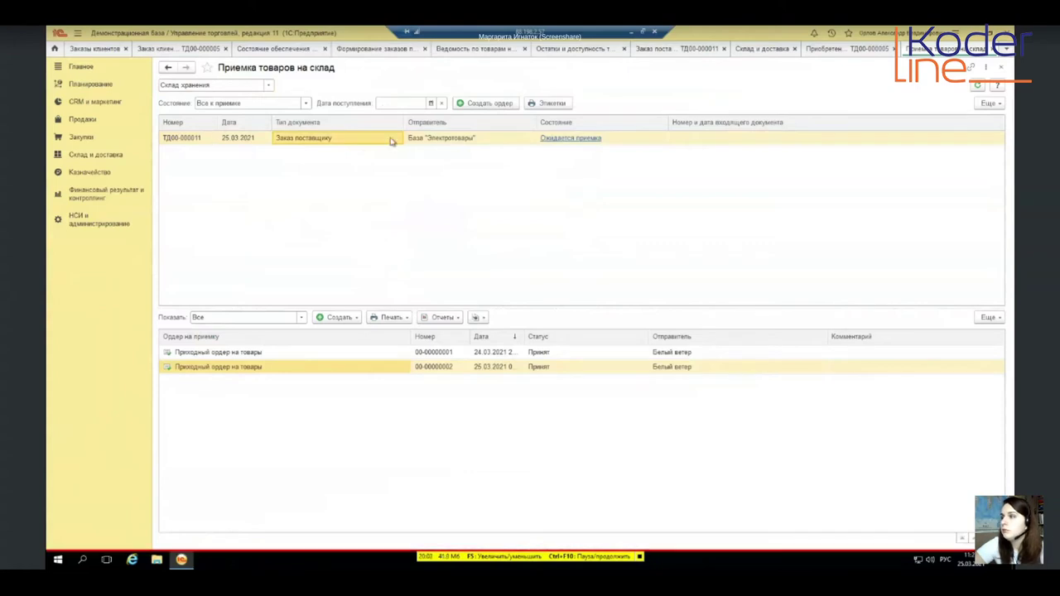
click(480, 104)
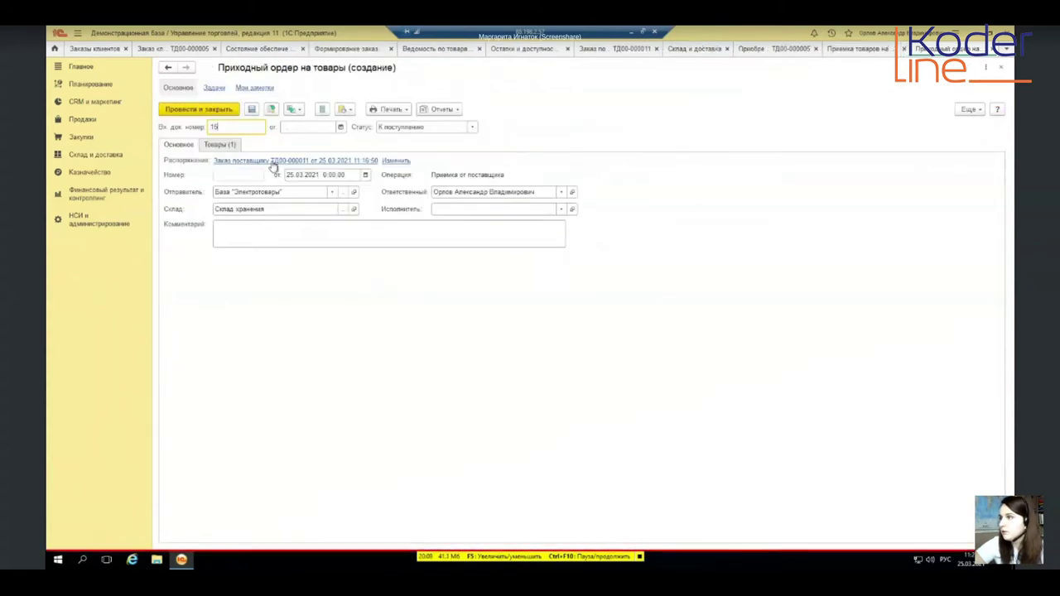
click(339, 127)
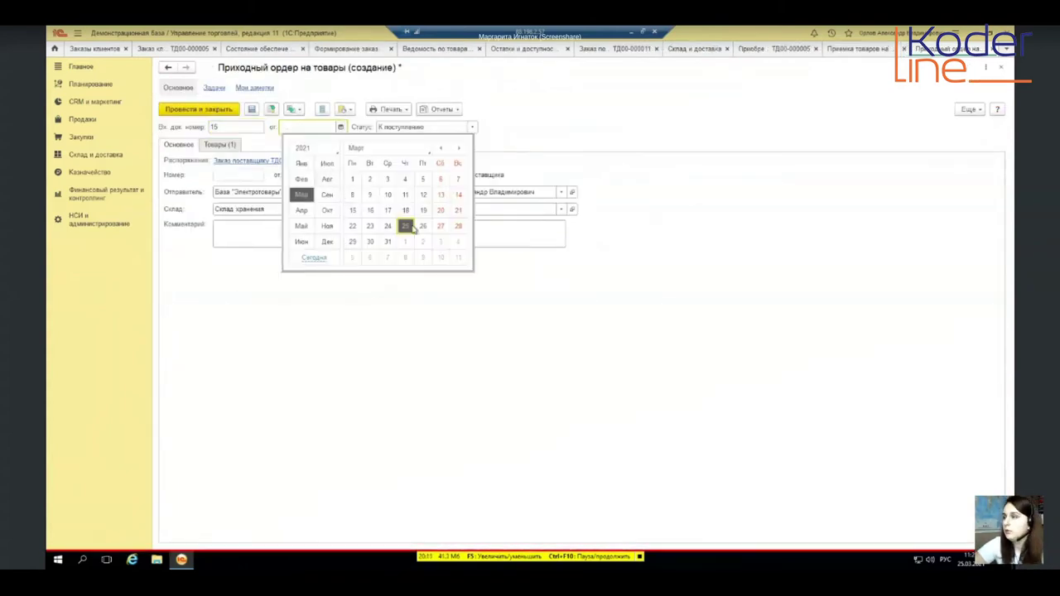
click(405, 226)
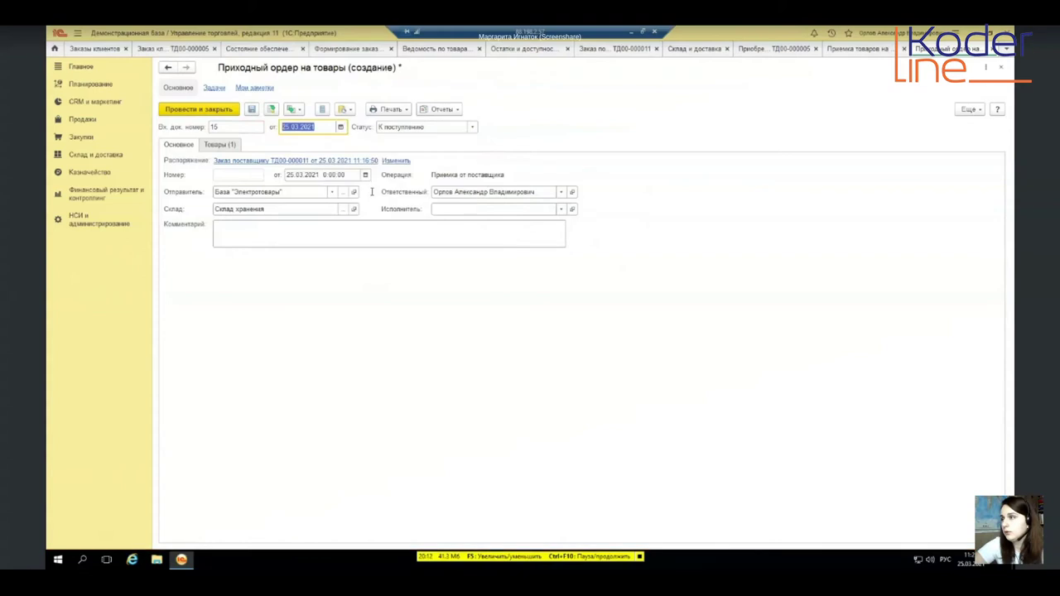
Check the receipt order's goods line and its «Назначение», and set the quantity of Телевизор "JVC" to 10
click(219, 145)
click(355, 217)
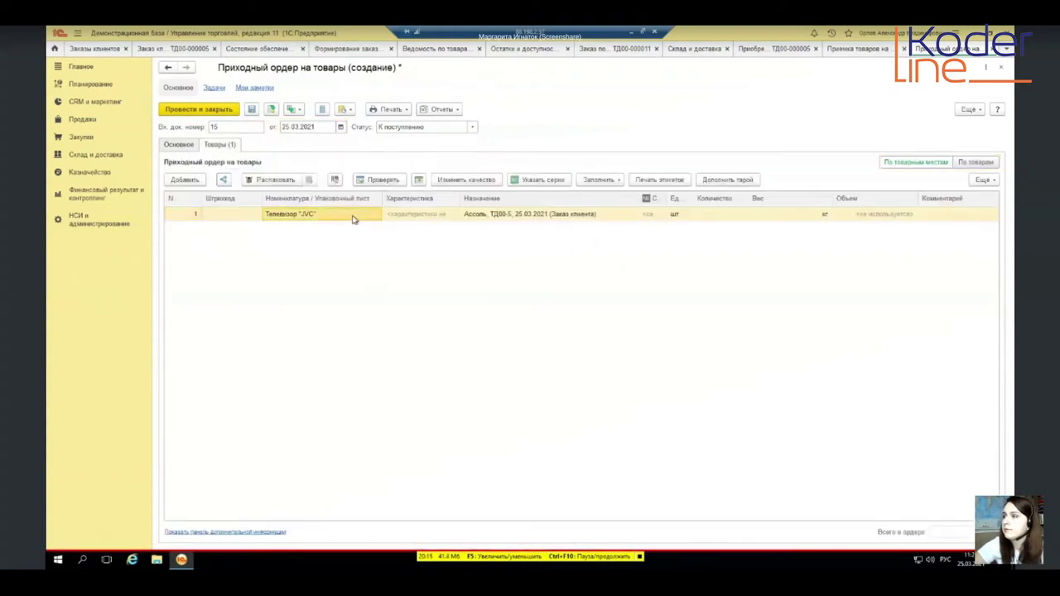
drag(461, 200, 440, 200)
click(501, 217)
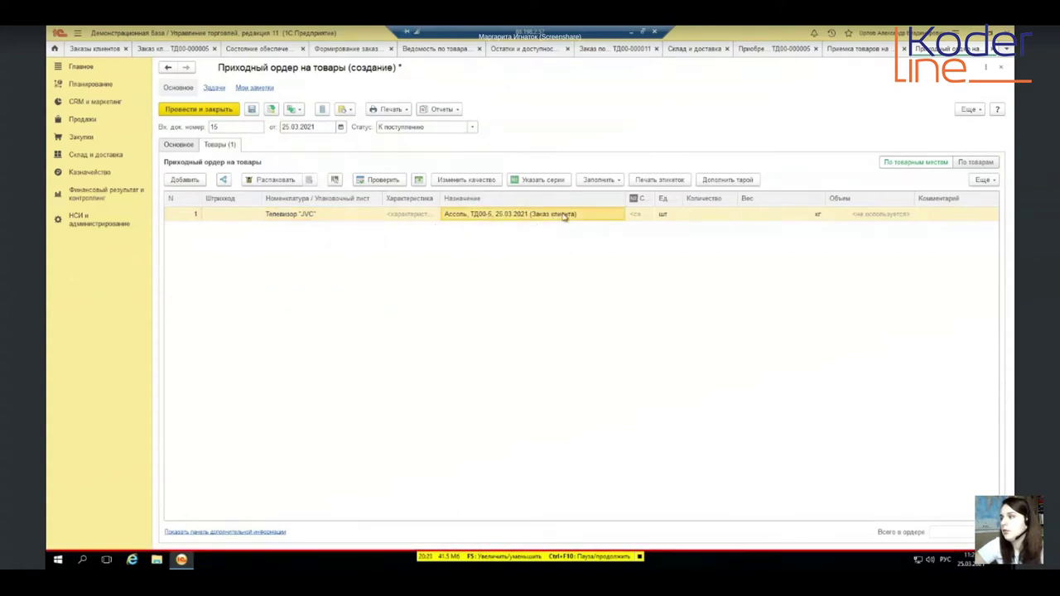
click(703, 214)
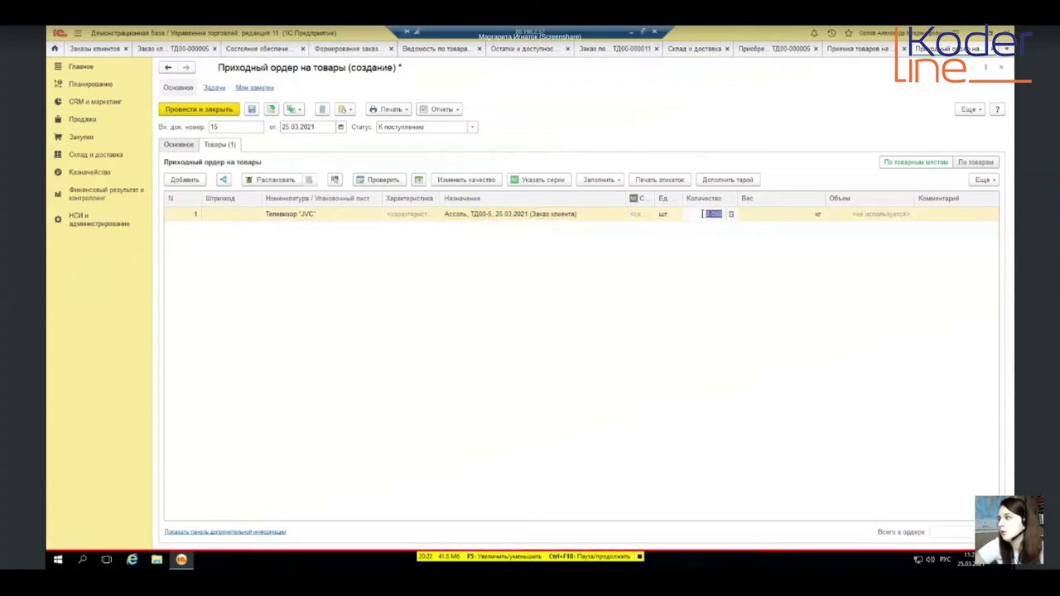
text(10)
key(Return)
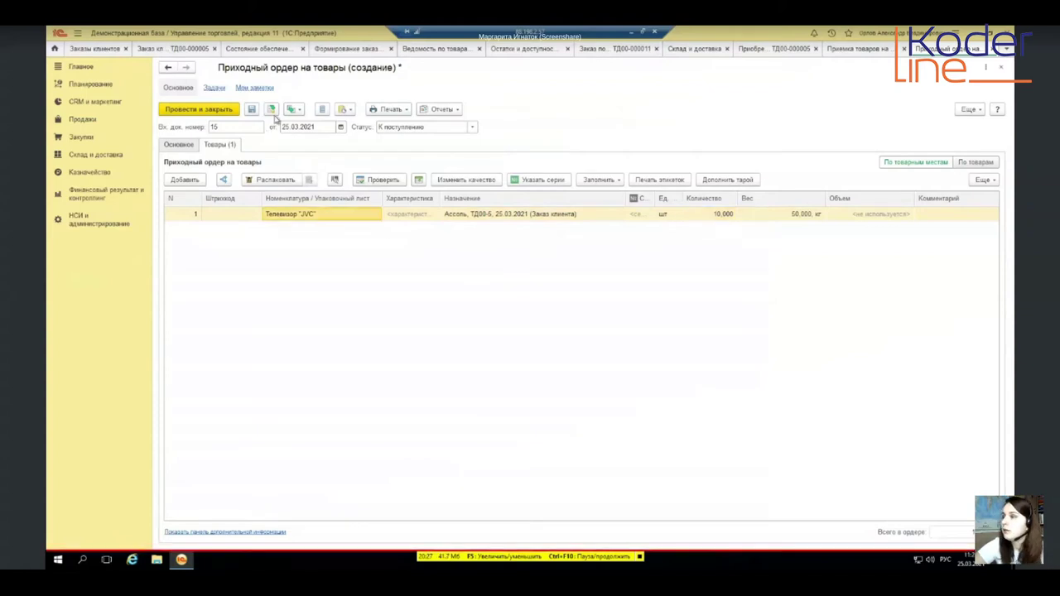
Set the receipt order's status to «Принят», then post and close it
click(458, 129)
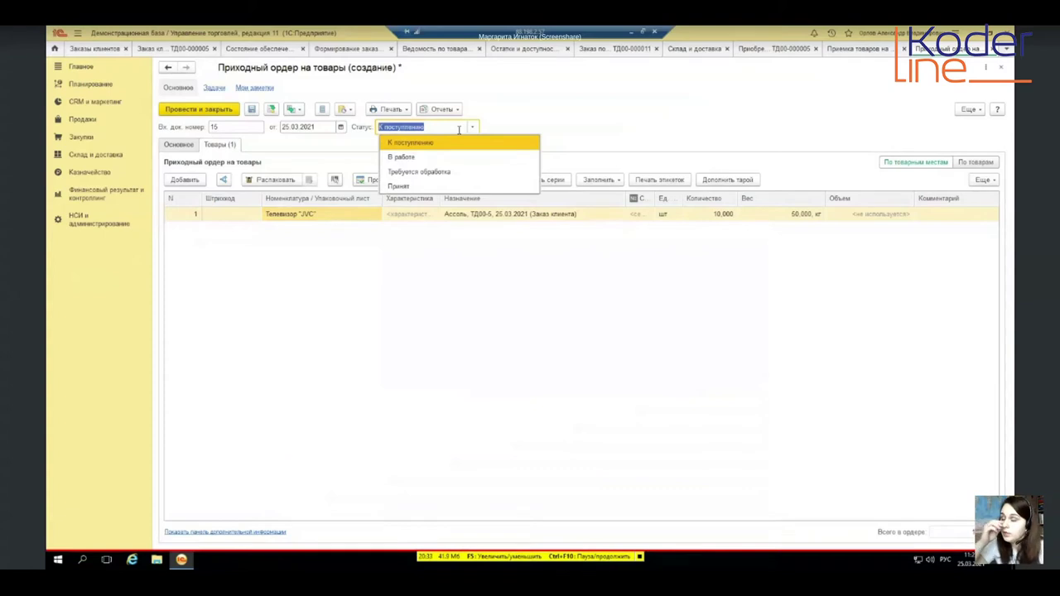
click(401, 185)
click(227, 110)
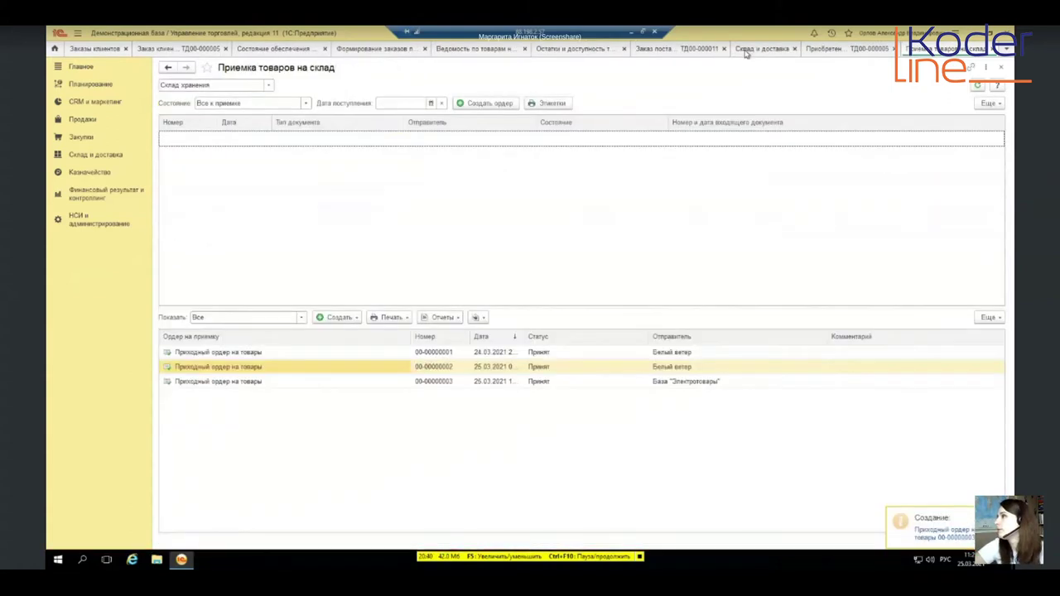
Regenerate «Ведомость по товарам на складах» to check the stock of Телевизор "JVC" after the warehouse receipt
click(746, 49)
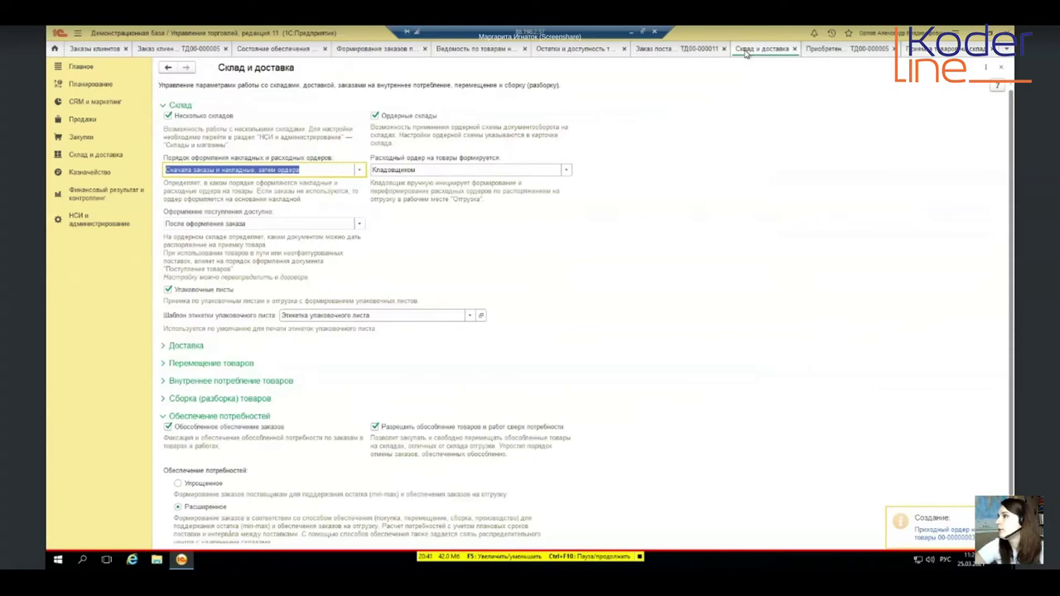
click(478, 49)
click(190, 120)
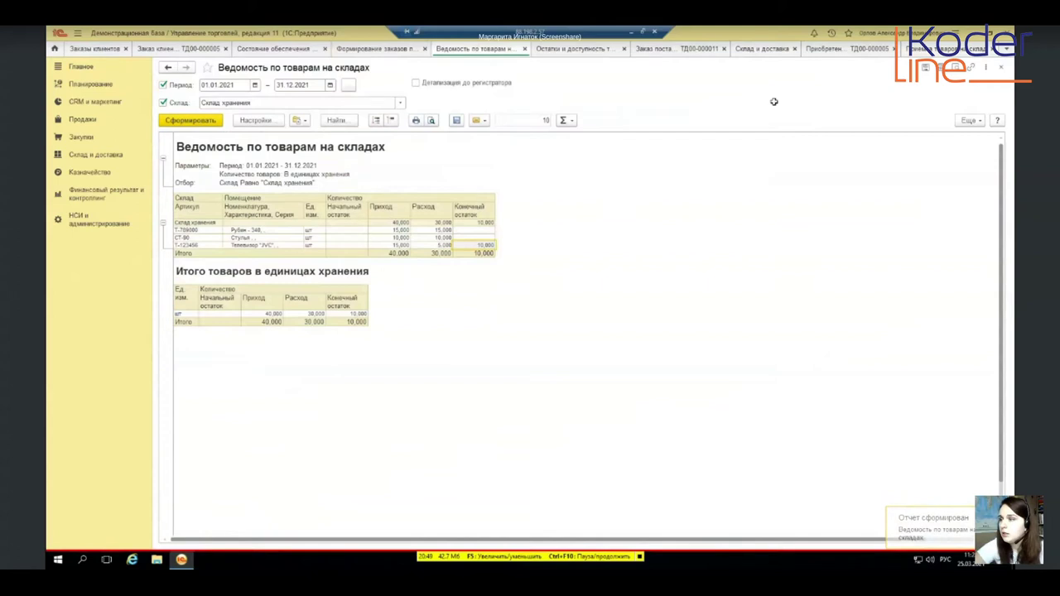
Close the «Склад и доставка» settings and the purchase document, and refresh «Состояние обеспечения заказов» to check the Ассоль order's reserve
click(862, 48)
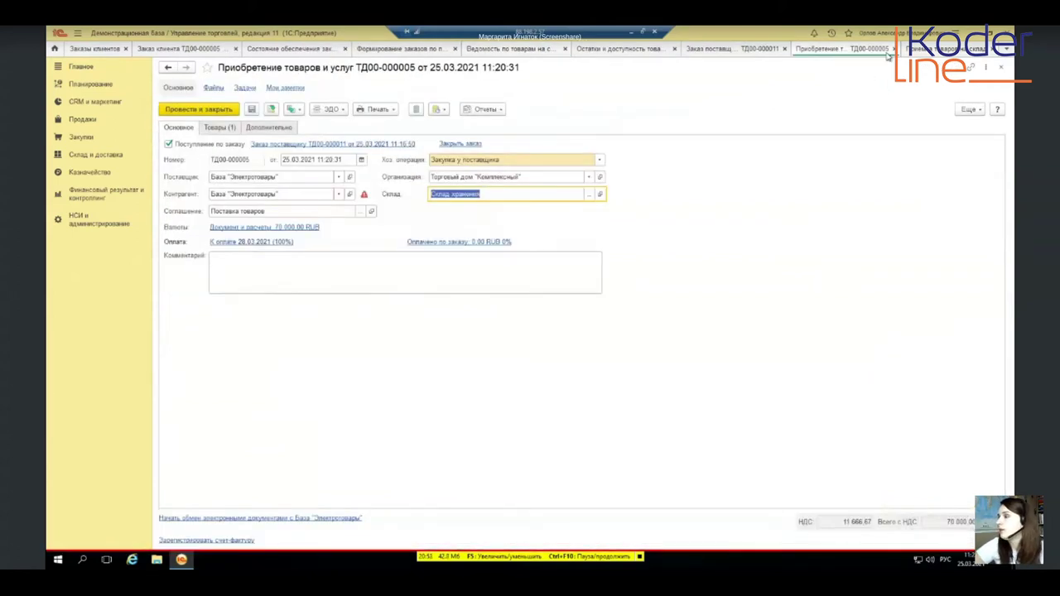
click(894, 49)
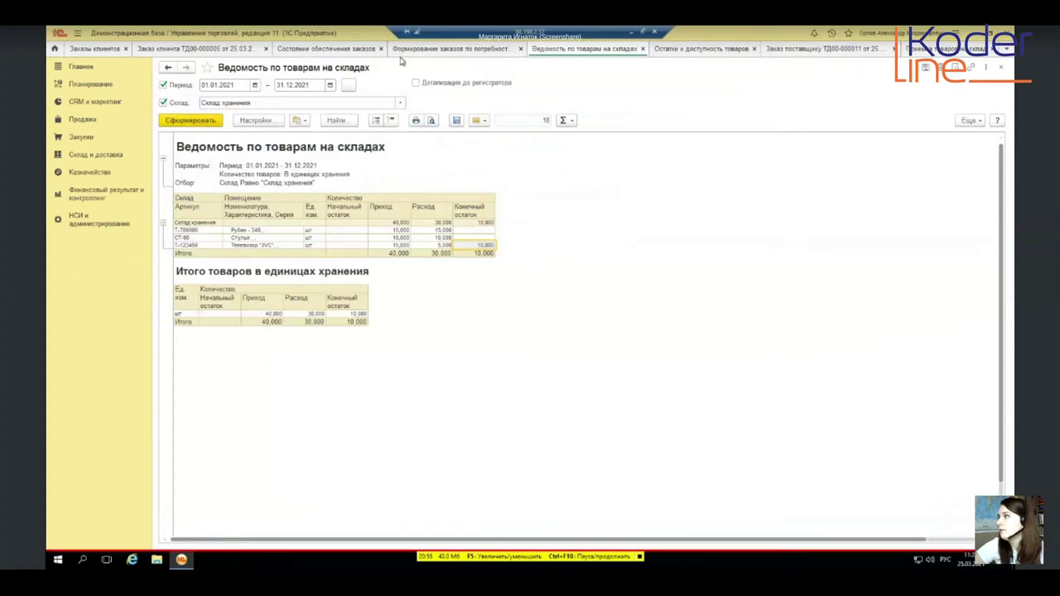
click(326, 49)
click(195, 114)
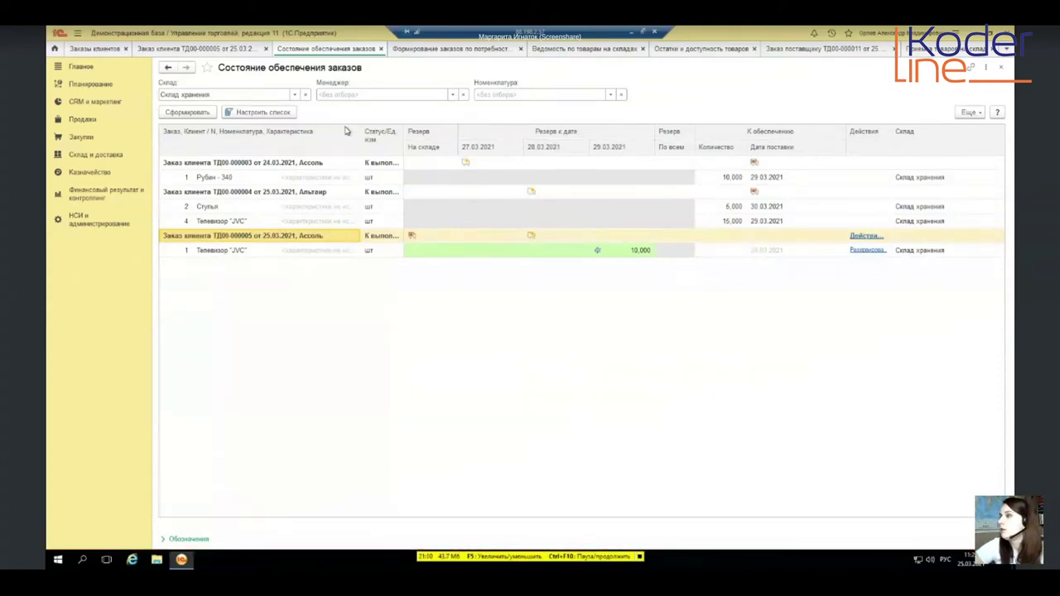
Regenerate «Остатки и доступность товаров» for Склад хранения and examine the available and reserved quantities of Телевизор "JVC"
click(675, 50)
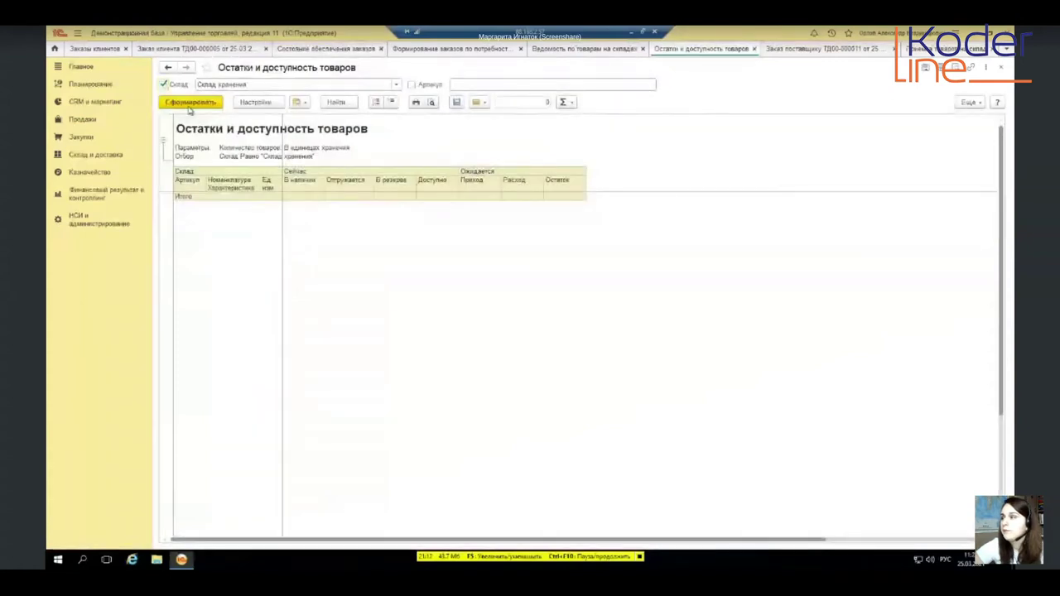
click(189, 104)
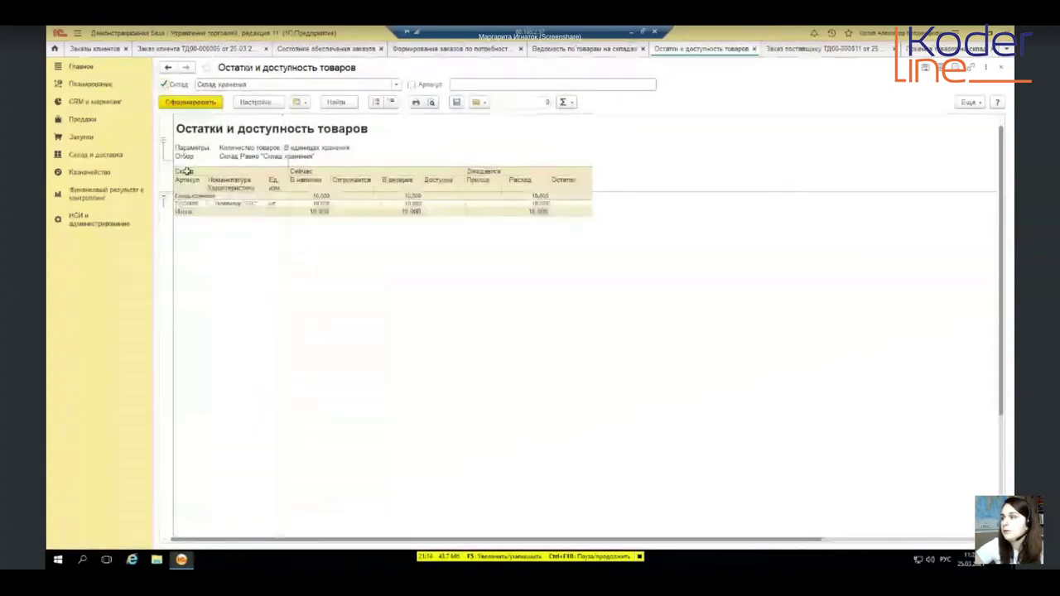
click(444, 203)
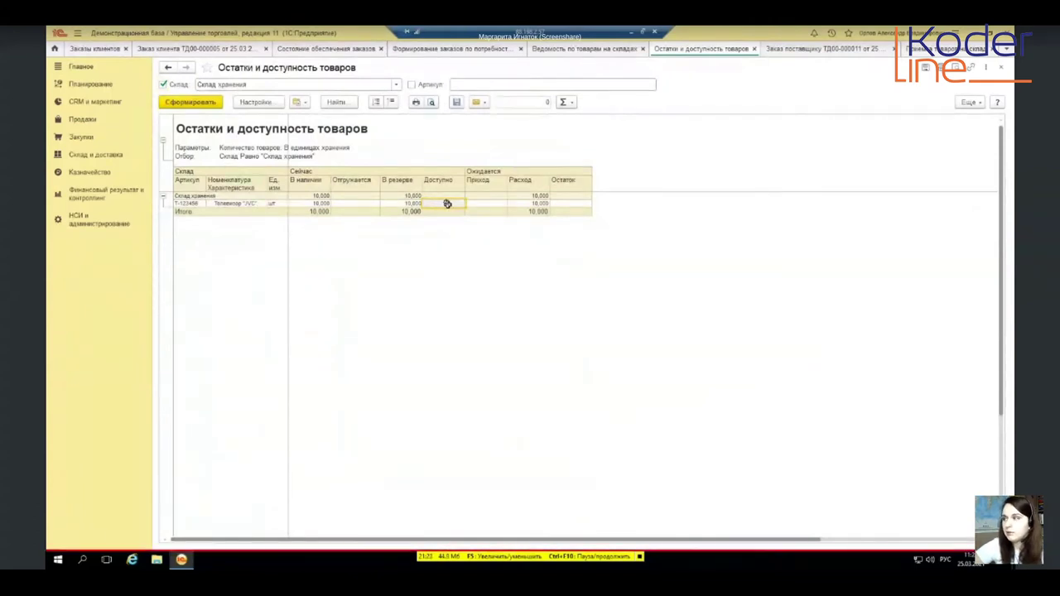
click(406, 205)
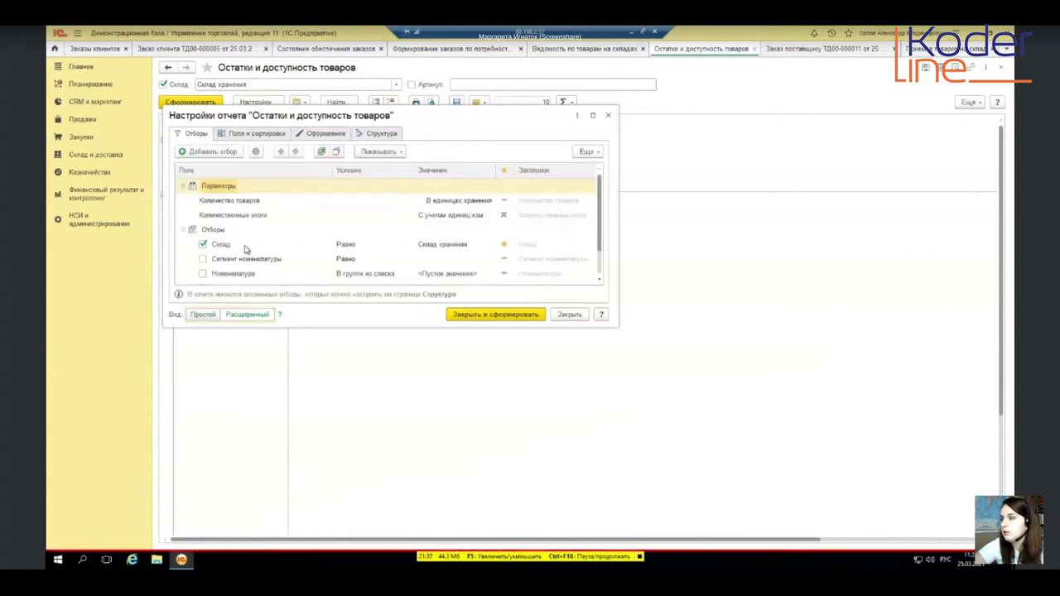
scroll(246, 249, down, 1)
scroll(386, 241, up, 1)
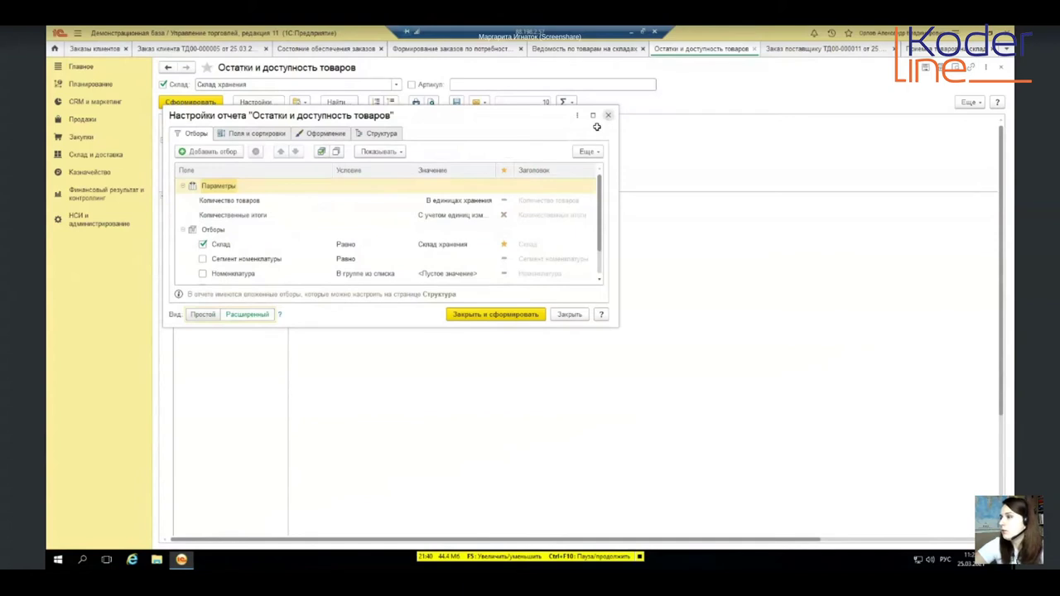
click(608, 115)
Drill down the reserved quantity of Телевизор "JVC" into the «Поступление и отгрузка товаров» report
right_click(414, 207)
mouse_move(452, 215)
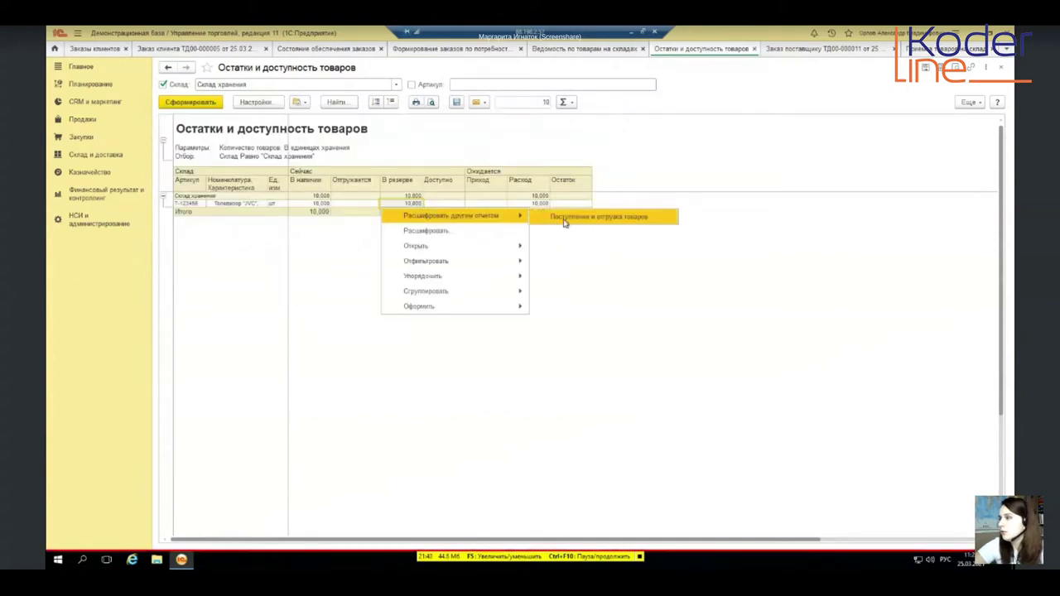
click(565, 219)
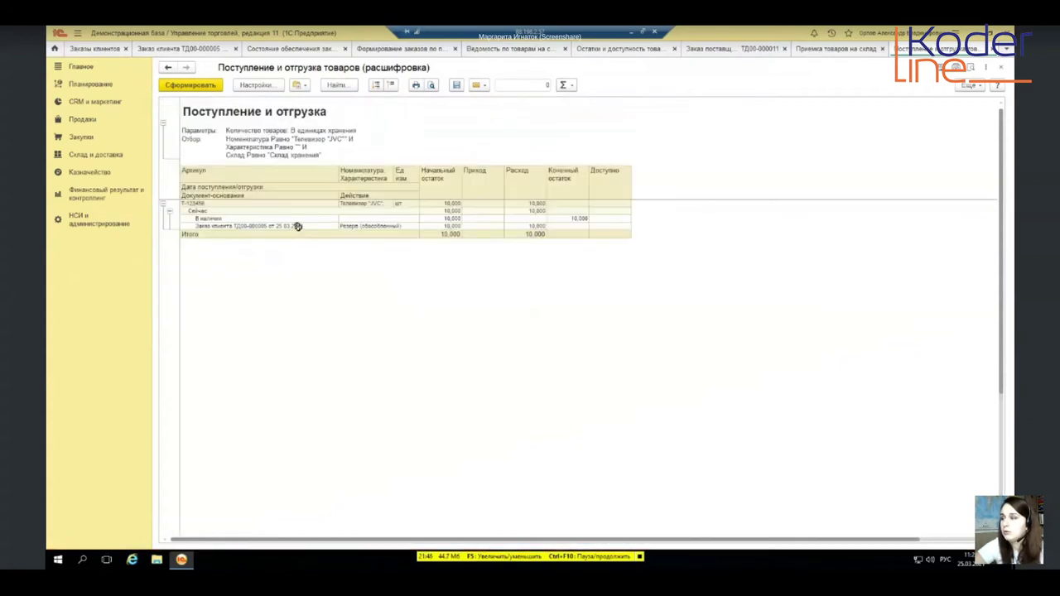
Examine the «Расход» of the customer order in the drill-down report, and close it along with «Приемка товаров на склад» and the supplier order
click(529, 226)
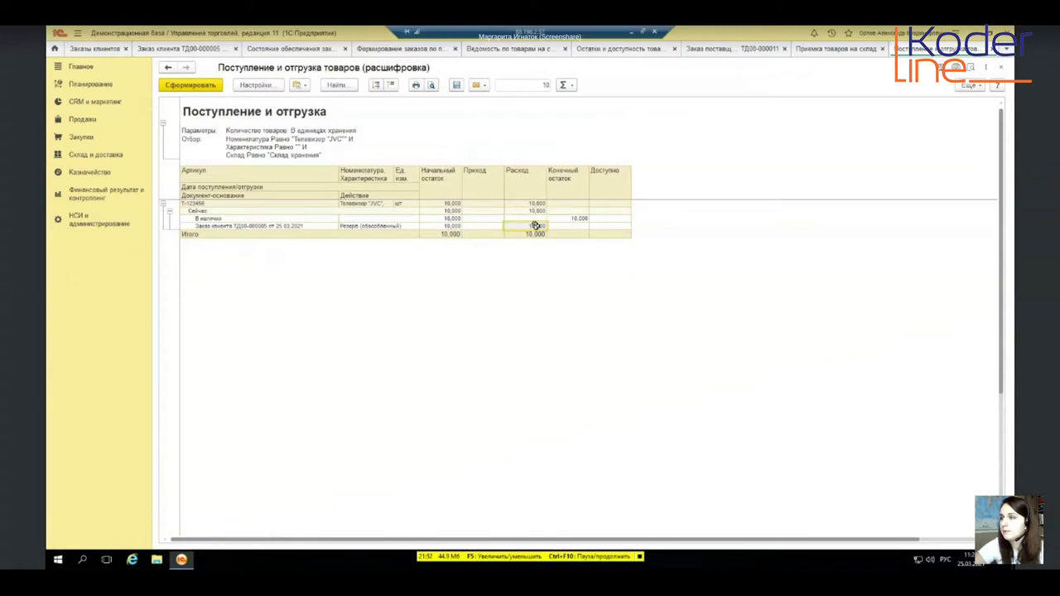
click(1002, 67)
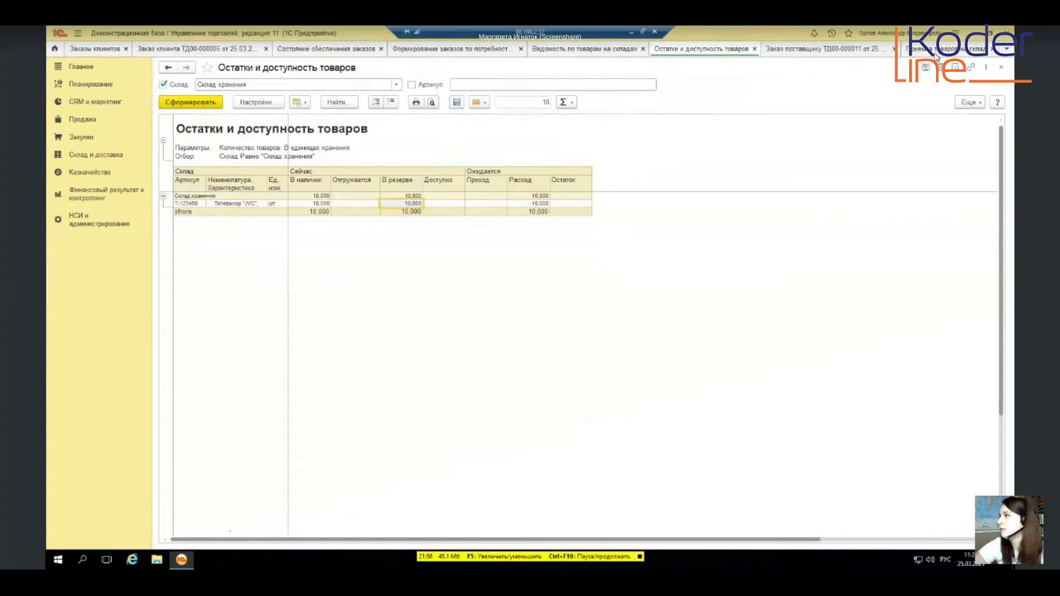
click(937, 49)
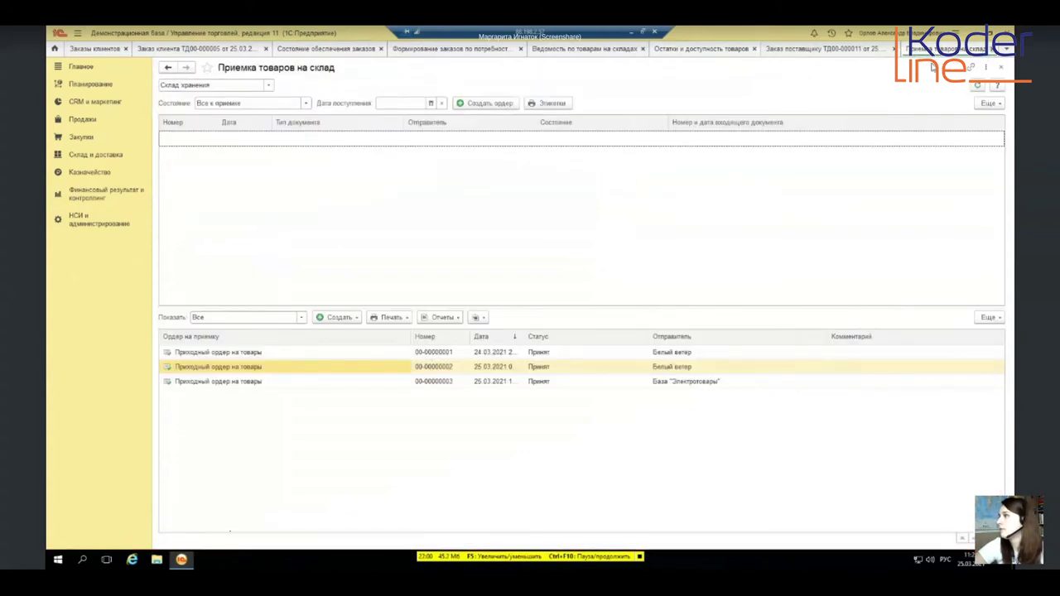
click(996, 49)
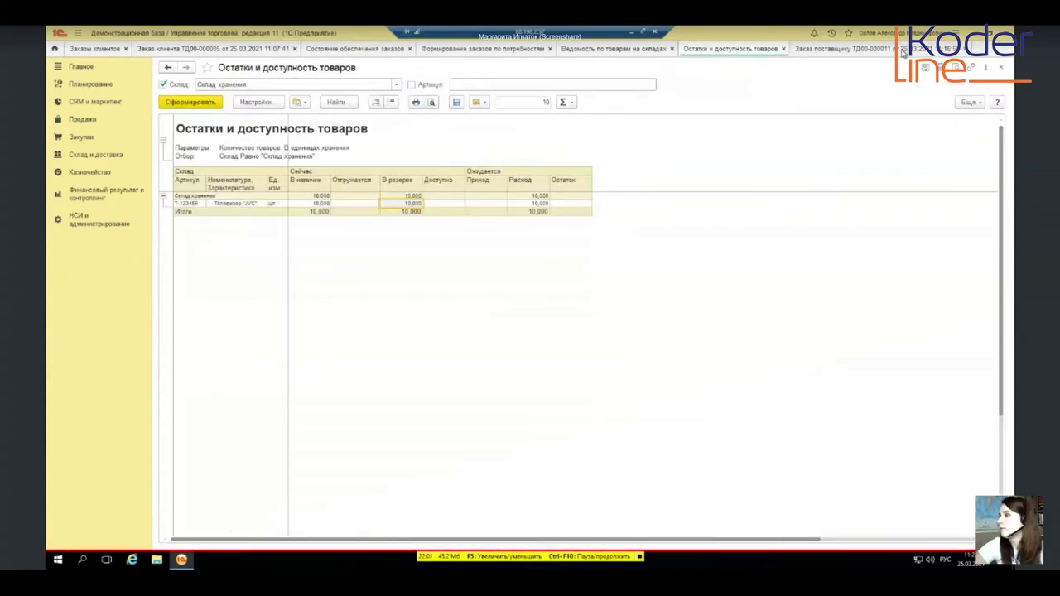
click(904, 51)
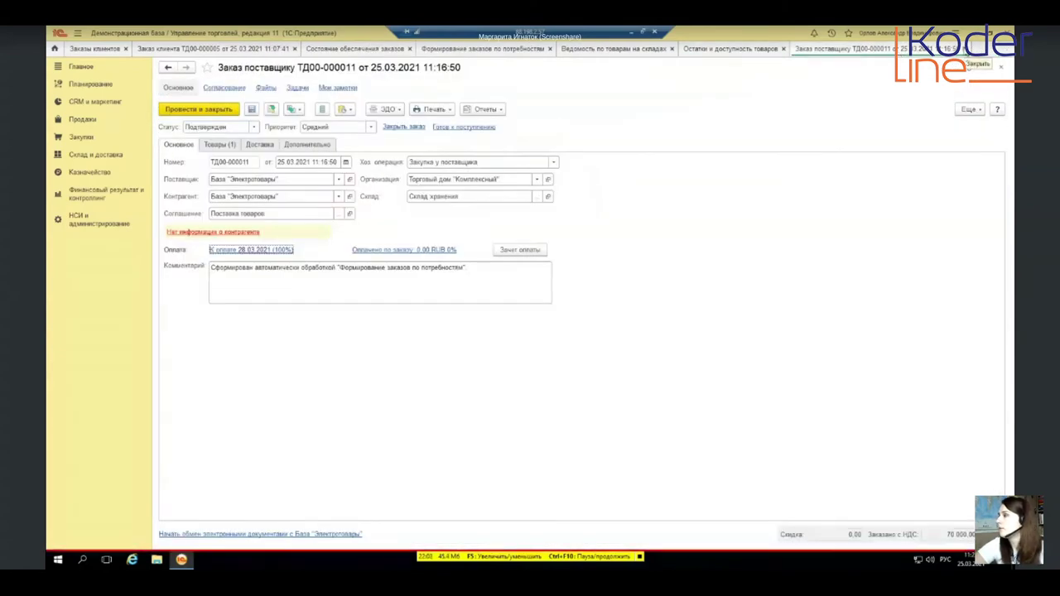
click(966, 49)
Duplicate the Телевизор "JVC" line in the goods list of the Ассоль customer order
click(285, 49)
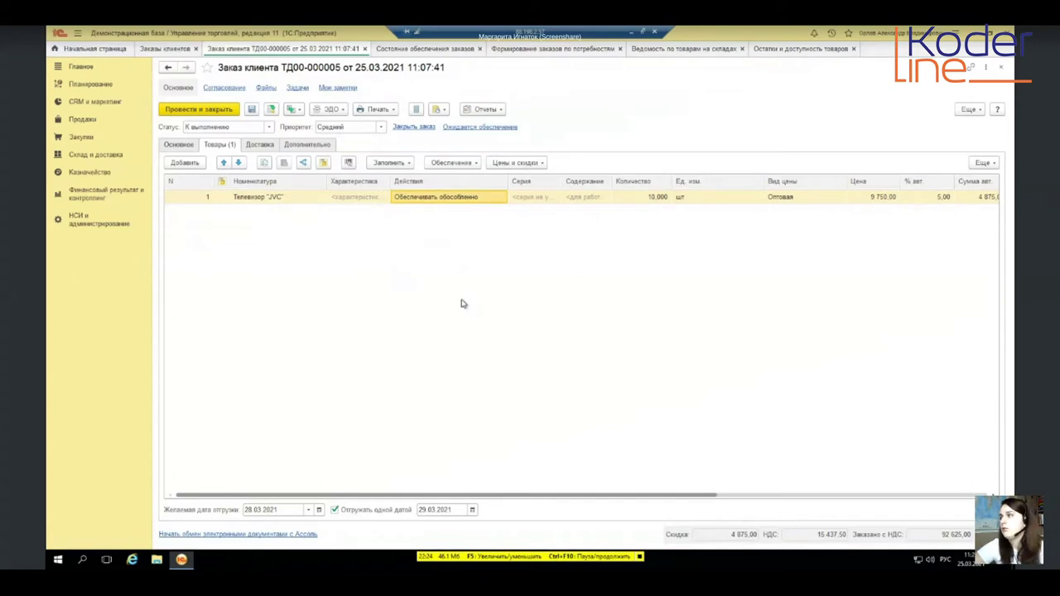
key(Tab)
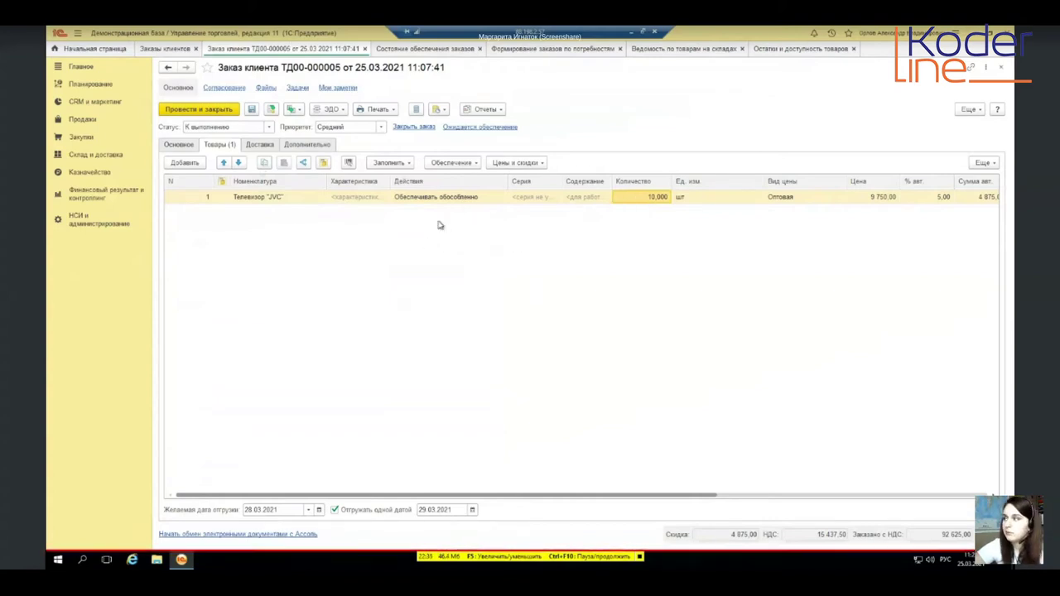
double_click(653, 198)
key(Escape)
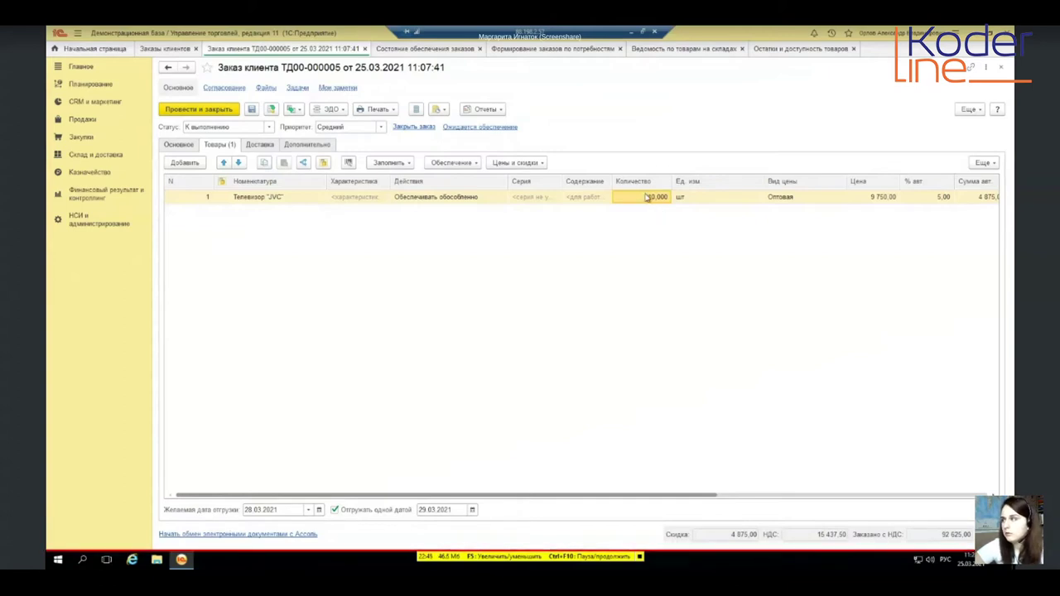
right_click(486, 201)
click(505, 222)
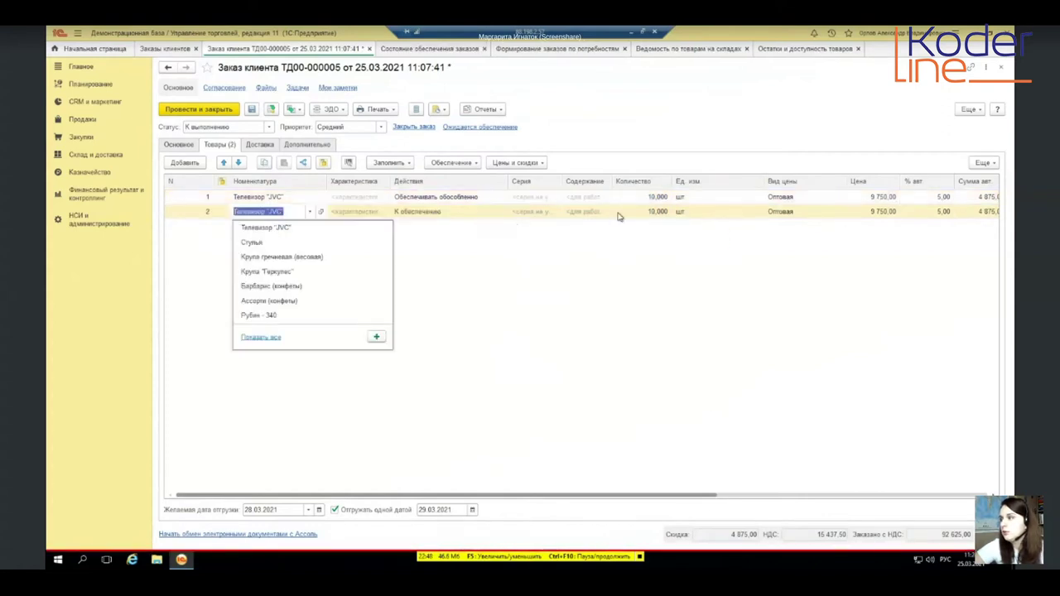
Set the quantity of both Телевизор "JVC" lines in the customer order to 5
click(646, 199)
double_click(646, 198)
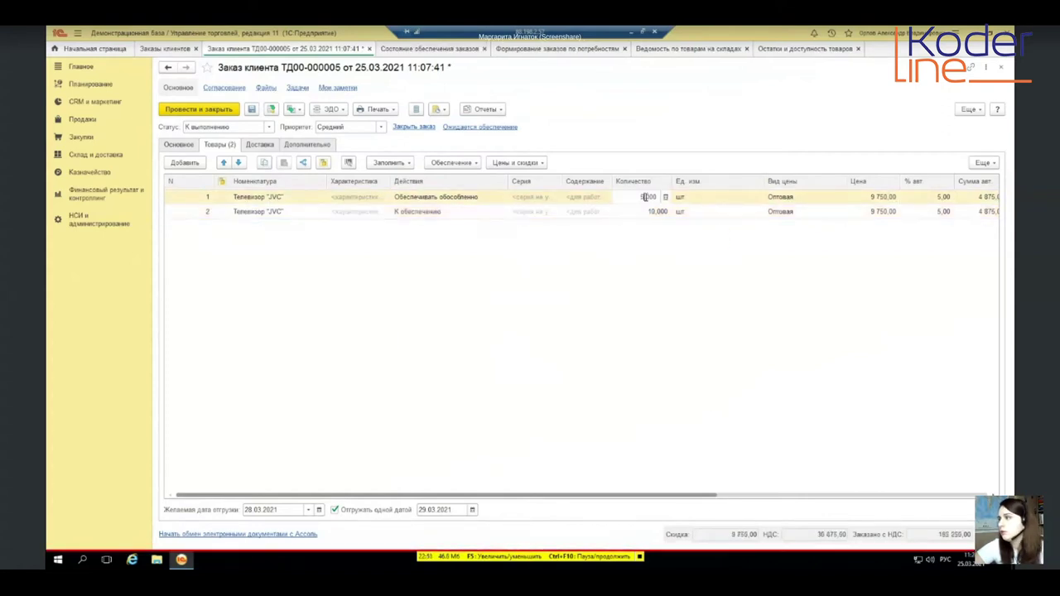
click(647, 213)
click(646, 213)
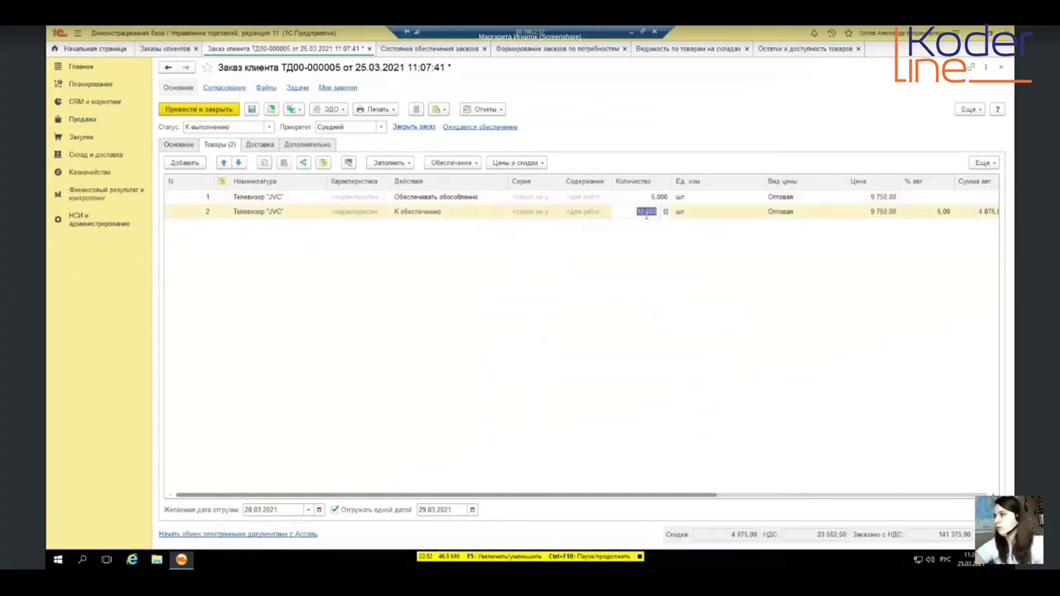
text(5)
key(Return)
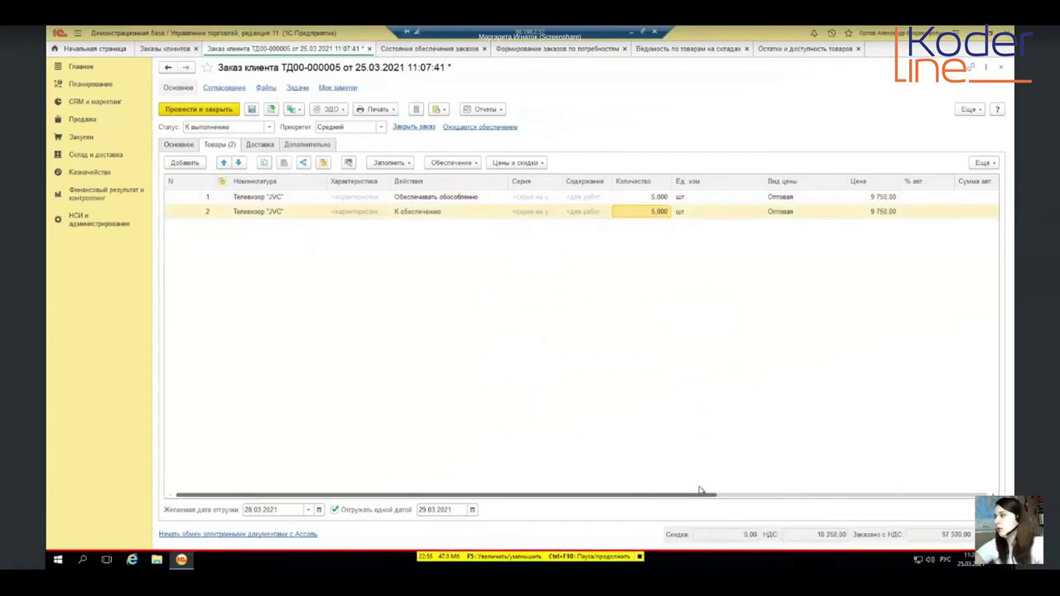
Mark the second Телевизор "JVC" line as cancelled with the reason «Цены выше, чем у конкурентов», and post the customer order
drag(700, 492, 972, 495)
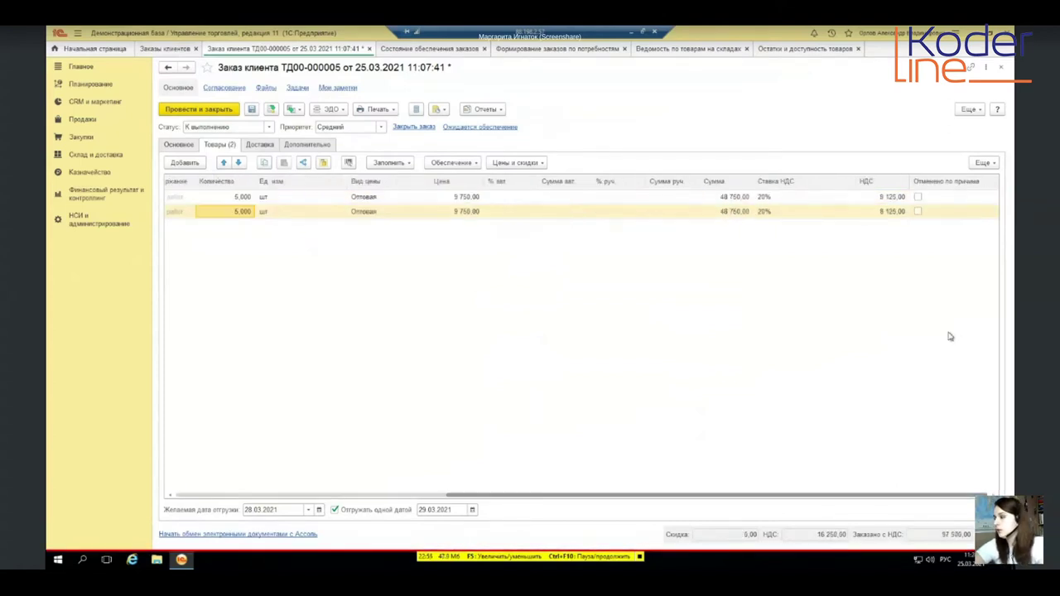
click(918, 212)
click(944, 212)
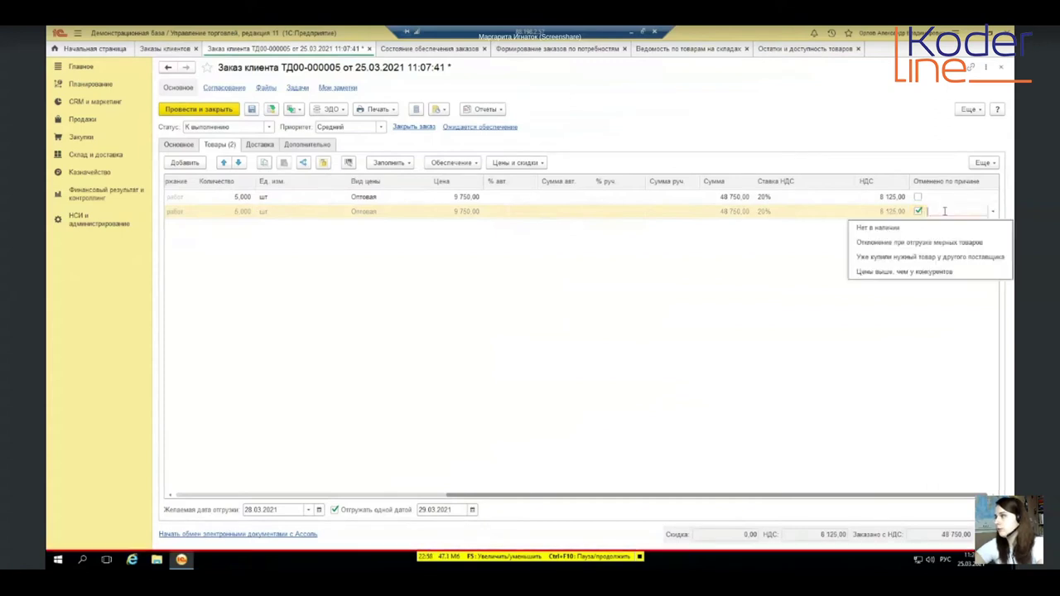
click(886, 272)
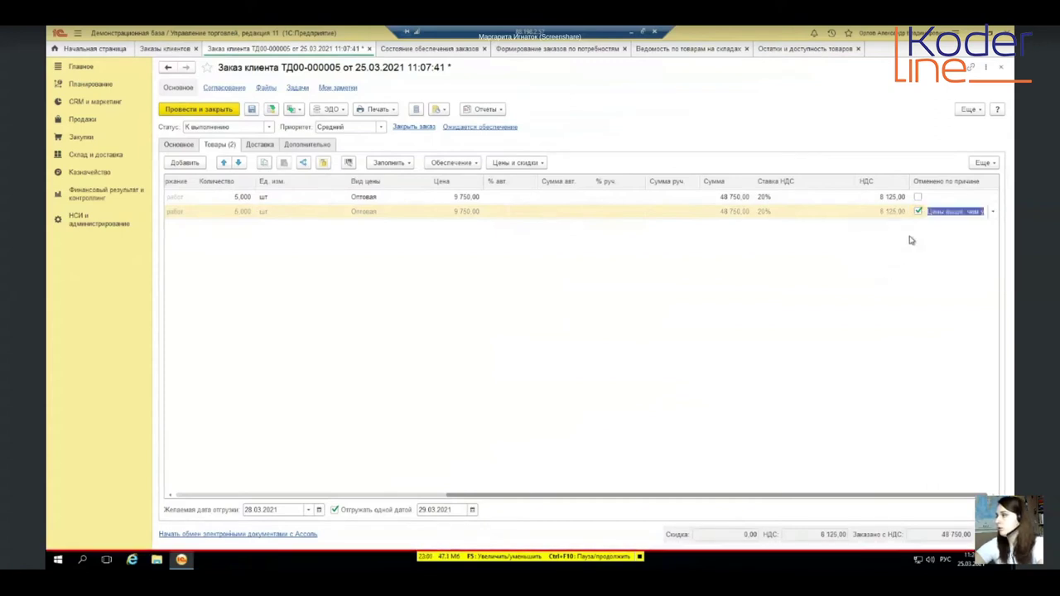
click(911, 240)
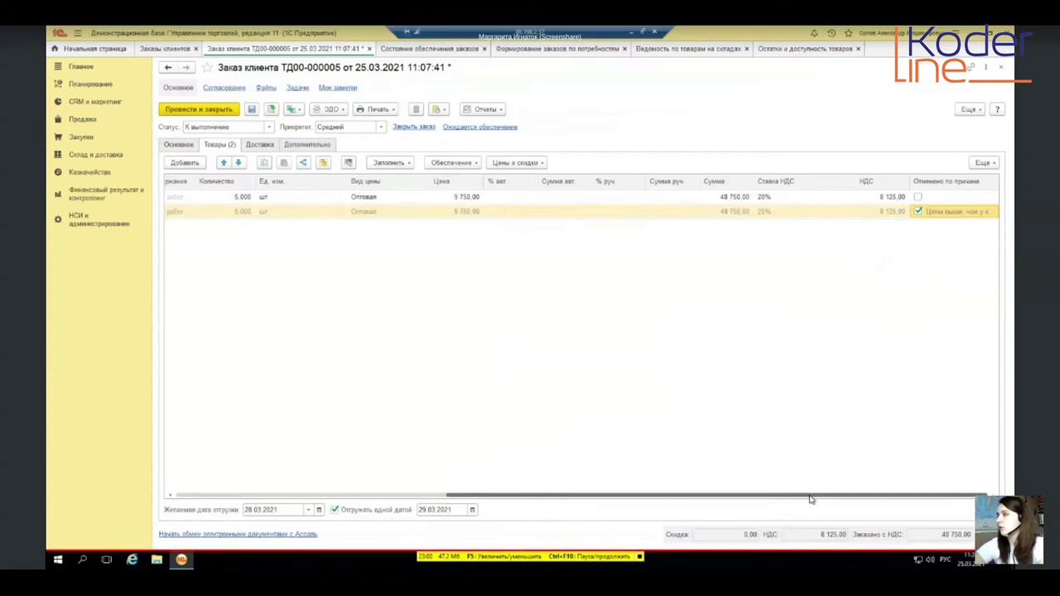
click(372, 495)
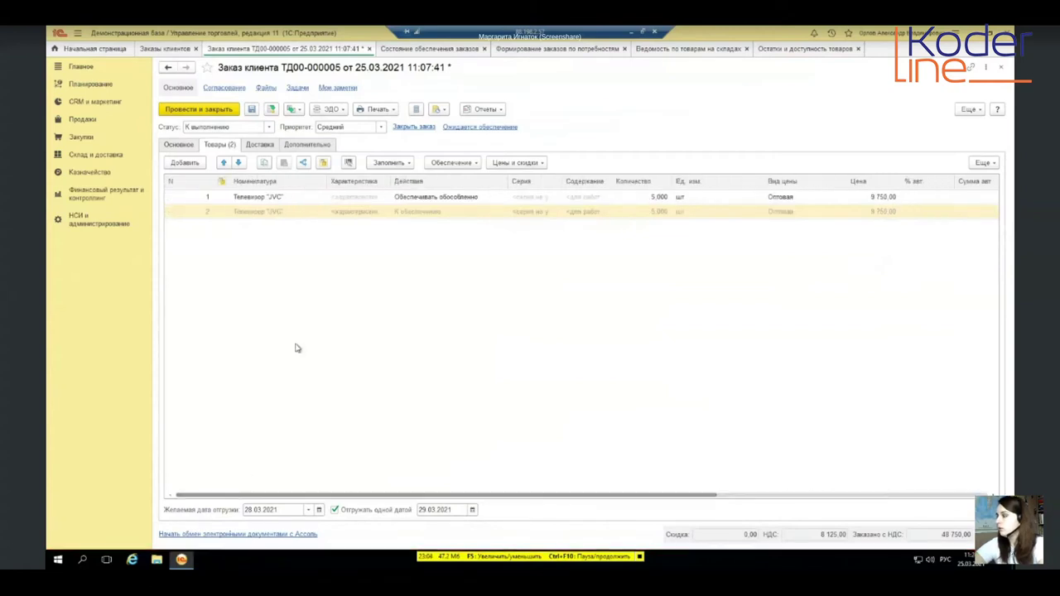
click(271, 109)
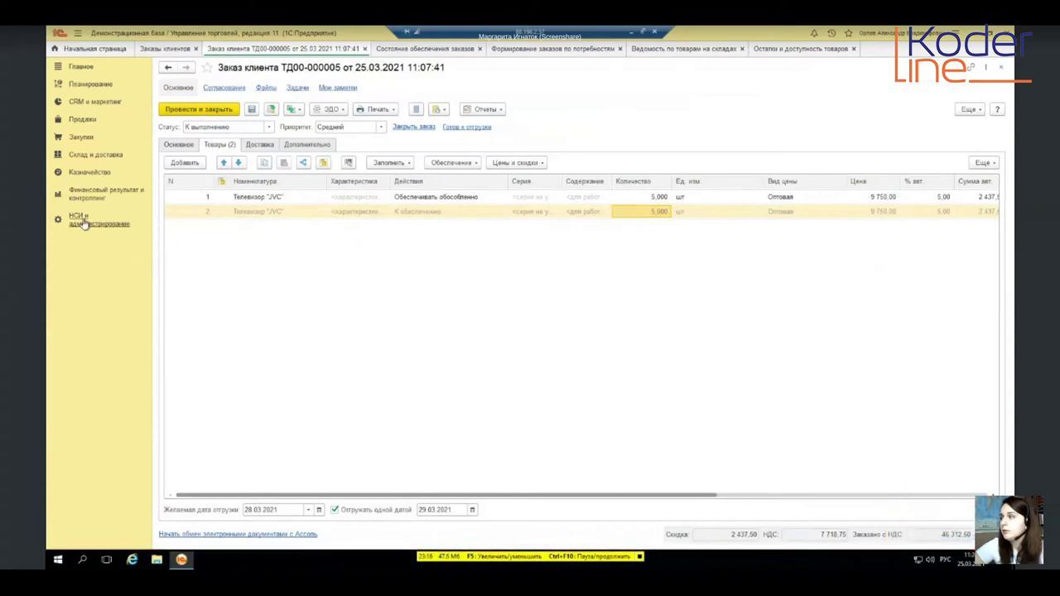
Open the «Склад и доставка» settings and examine the option «Разрешить обособление товаров и работ сверх потребности»
click(140, 219)
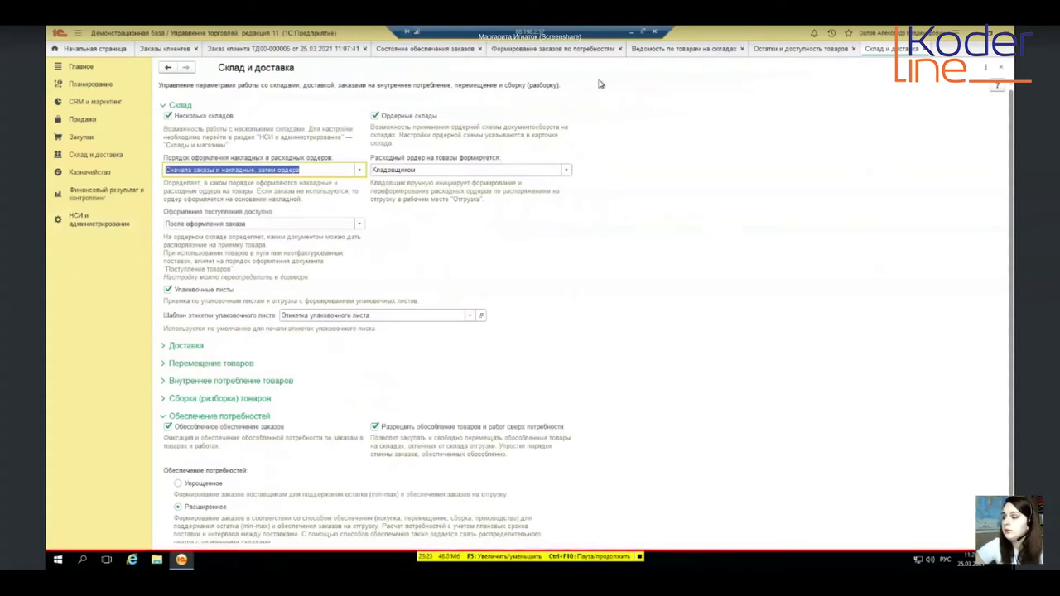
click(335, 50)
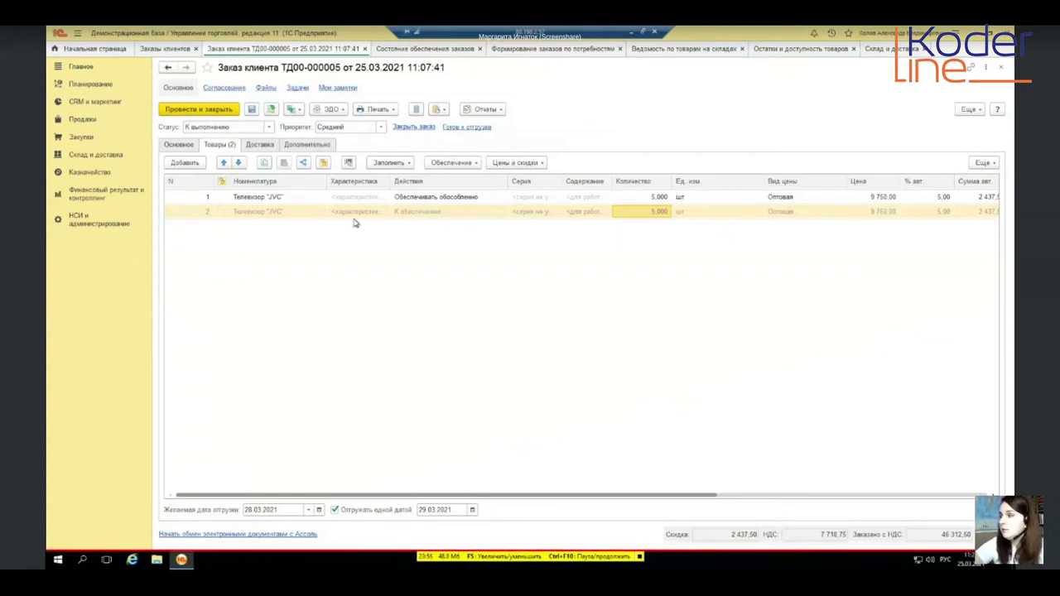
Try to create a «Реализация товаров и услуг» document from the customer order
click(447, 199)
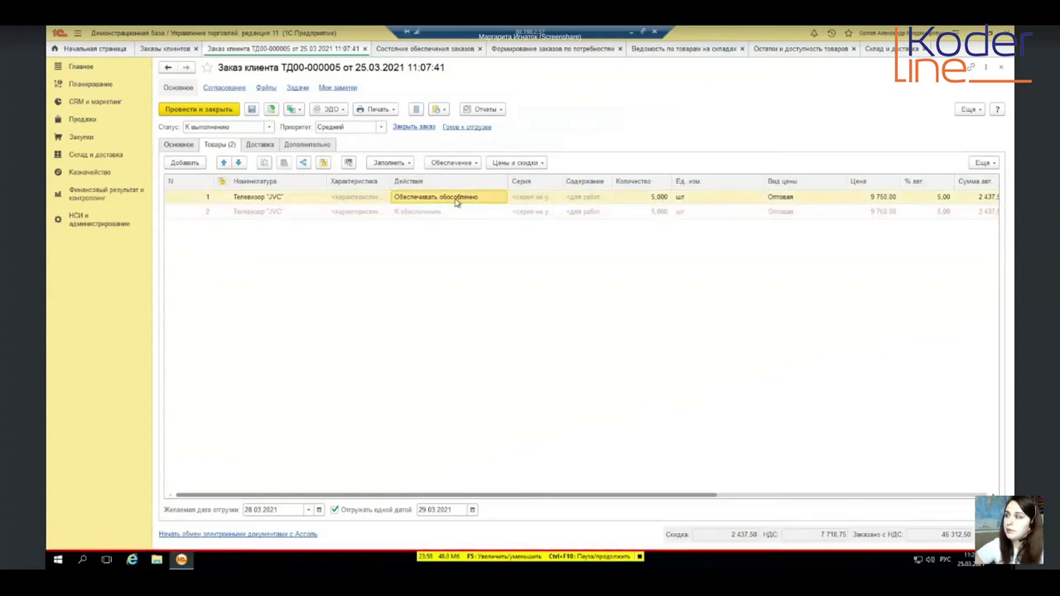
click(294, 110)
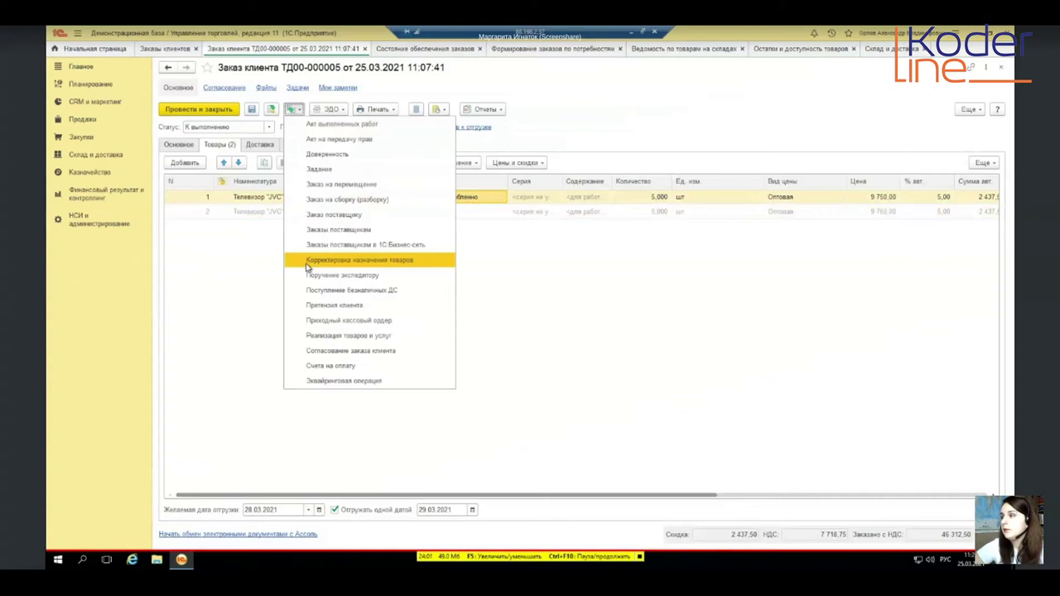
click(324, 335)
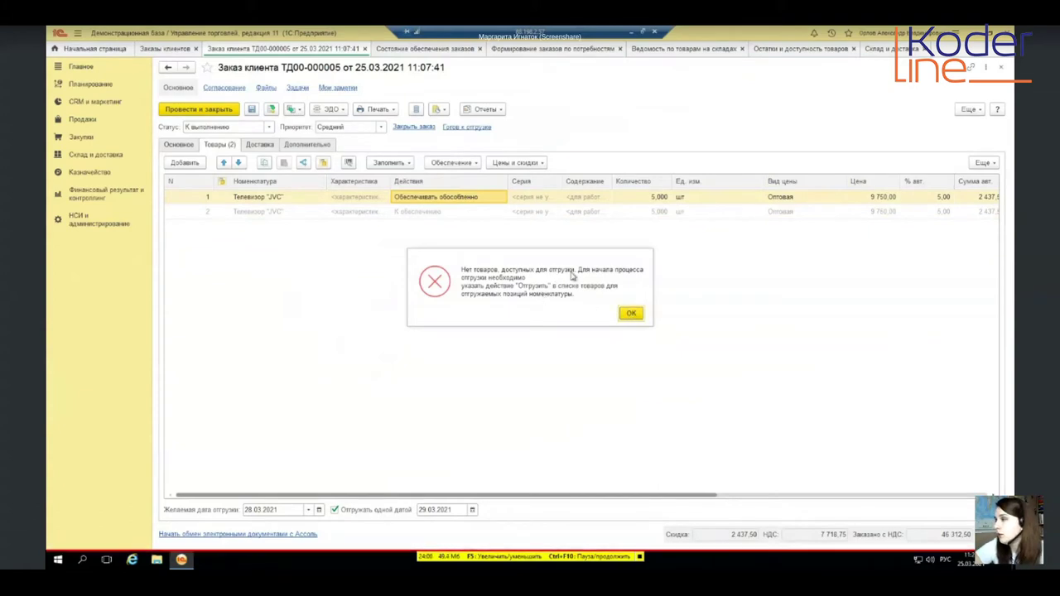
click(630, 316)
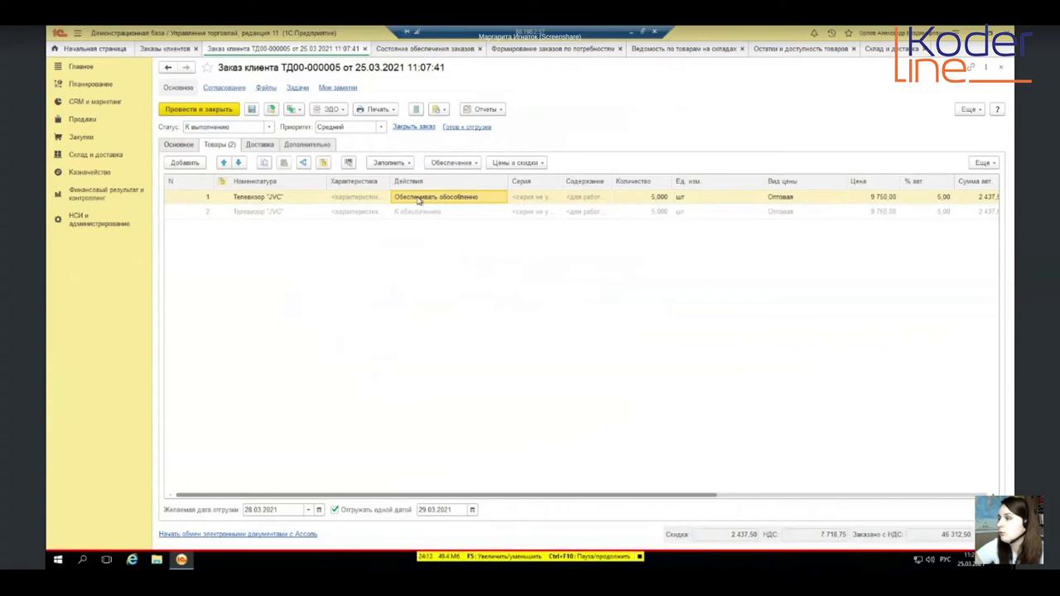
Change the action of the first Телевизор "JVC" line to «Отгрузить обособленно» for 5 units
click(483, 198)
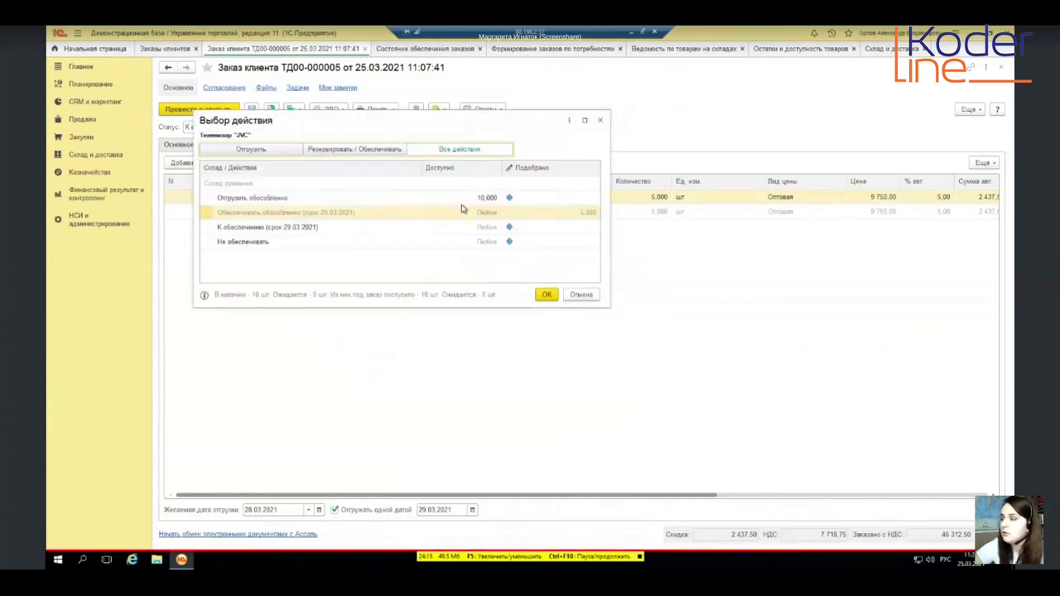
click(486, 198)
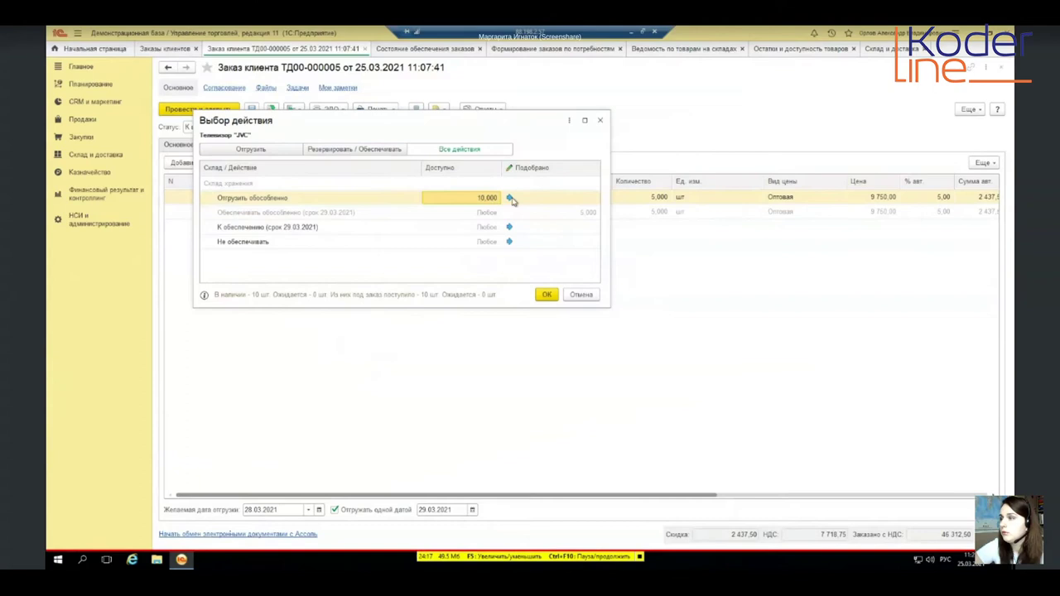
click(569, 197)
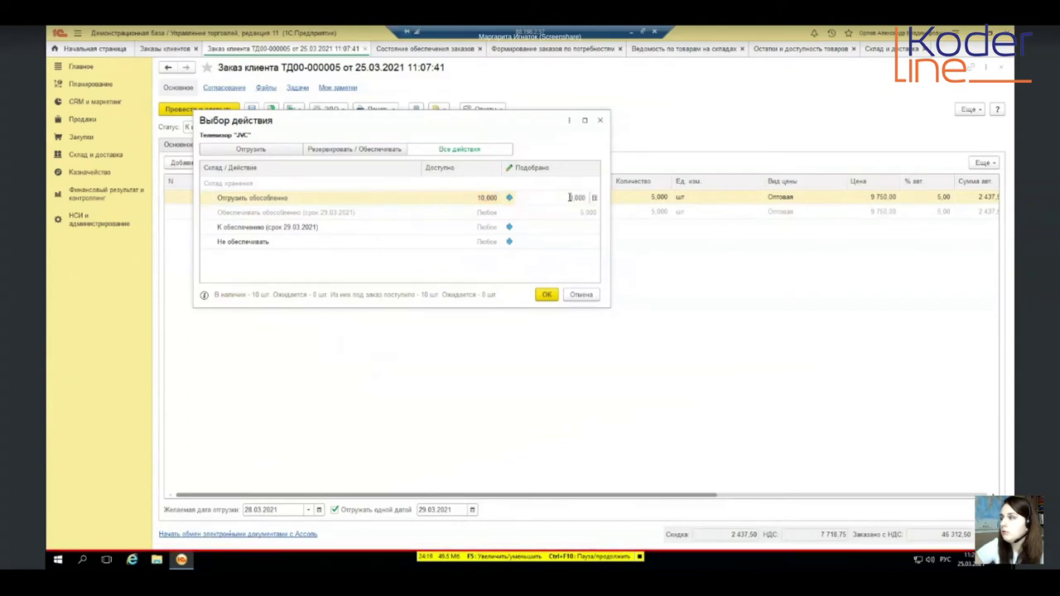
click(569, 197)
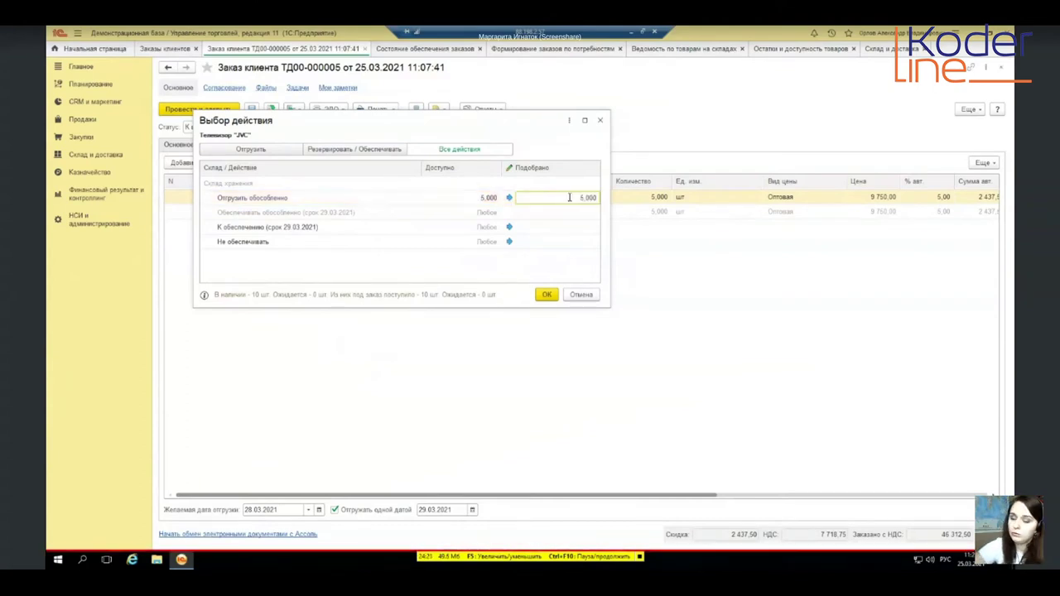
click(547, 295)
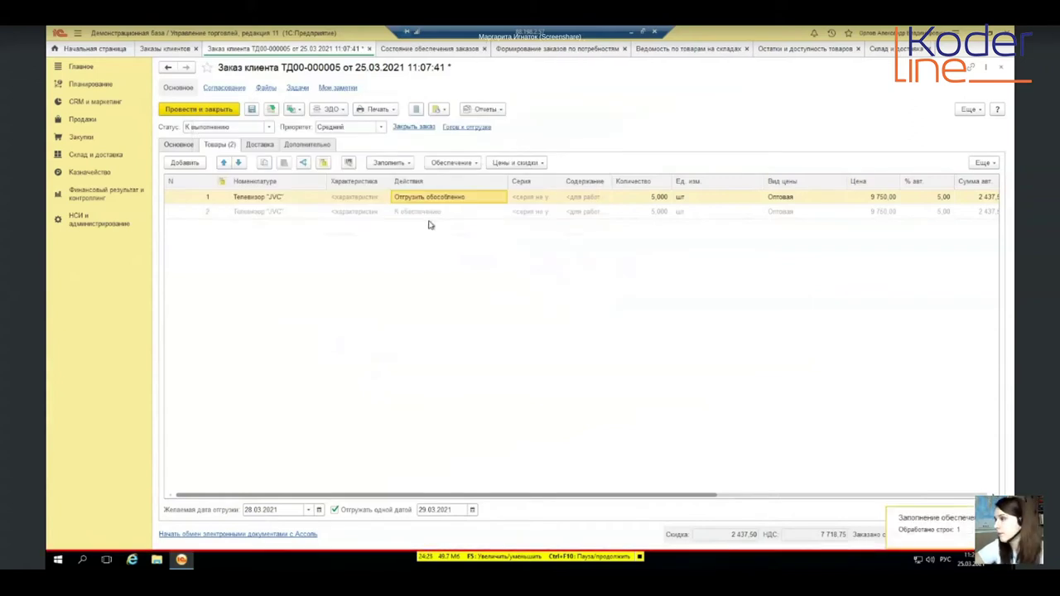
Review the action selection of the first Телевизор "JVC" line again, close it, and post the customer order
double_click(485, 203)
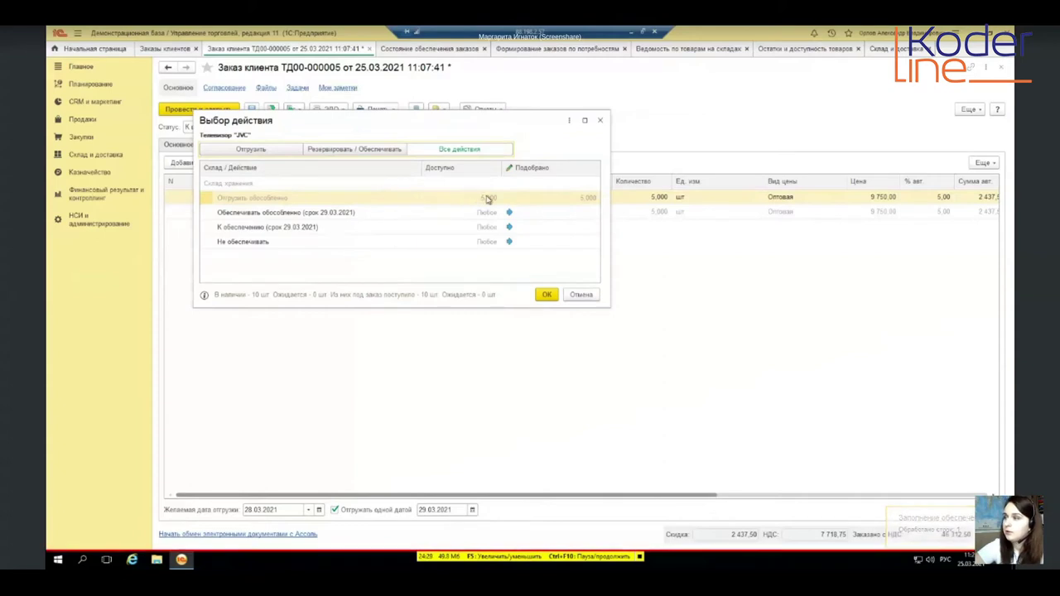
click(578, 204)
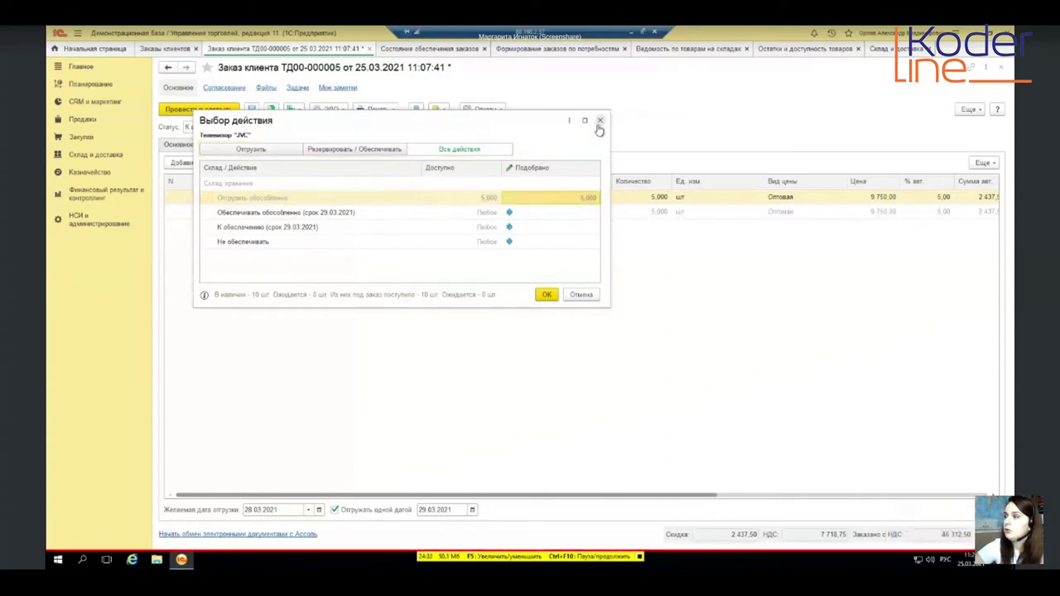
click(599, 121)
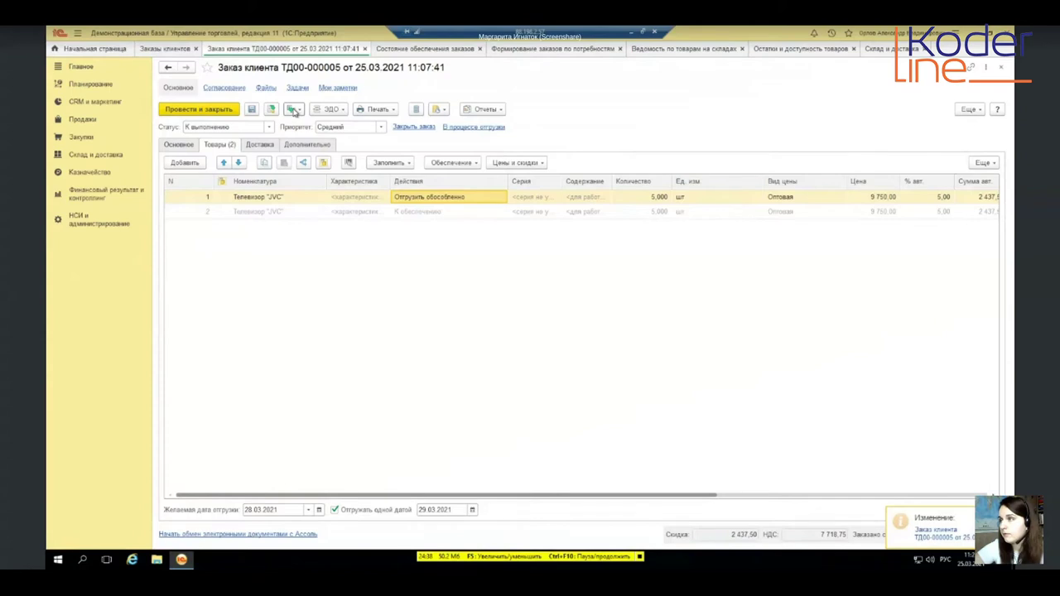
Create a «Реализация товаров и услуг» document from the customer order and show its goods list
click(294, 110)
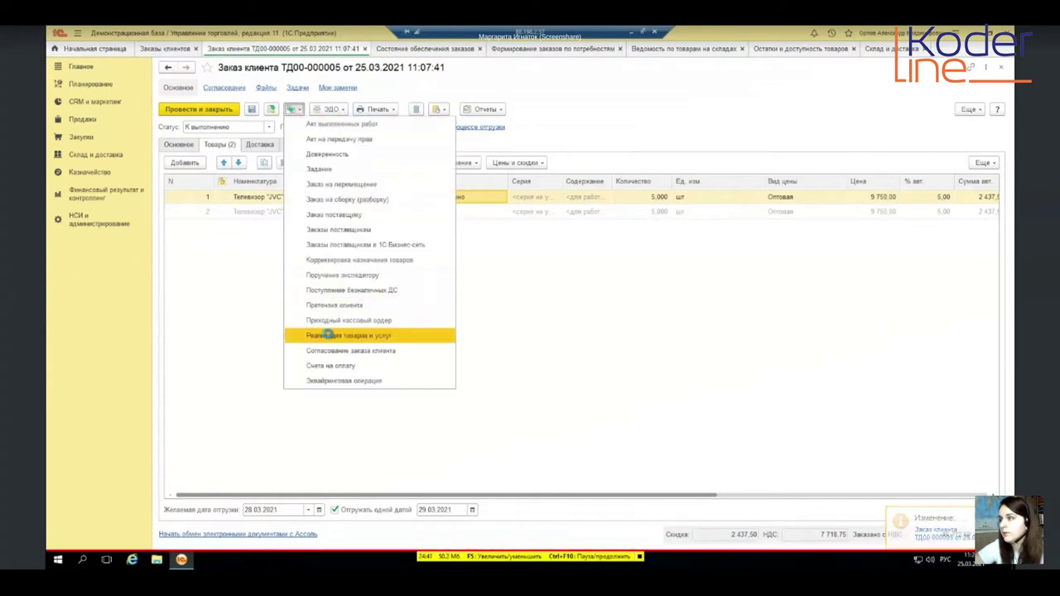
click(327, 335)
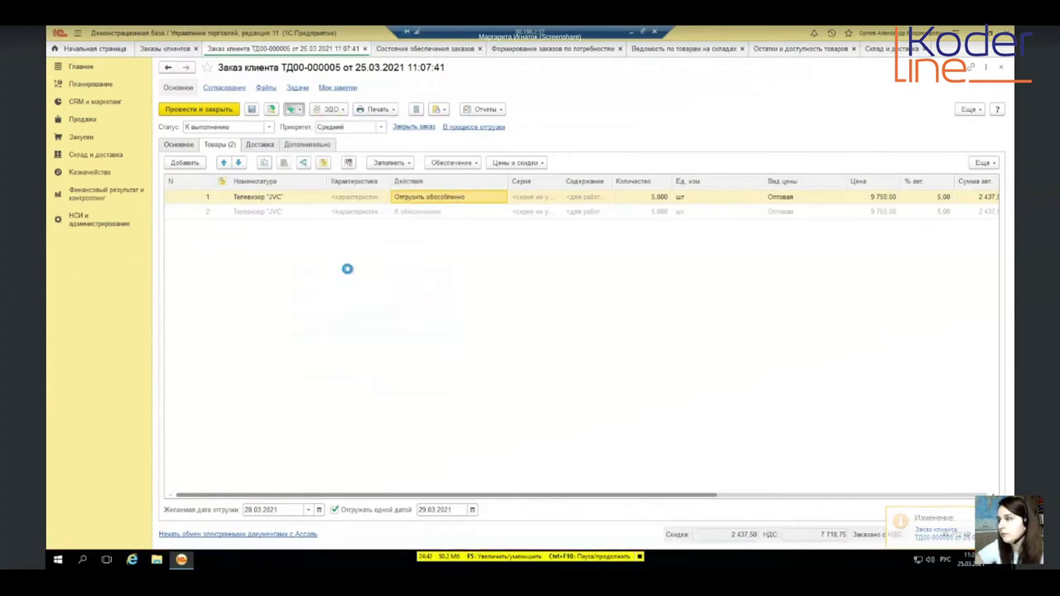
click(220, 127)
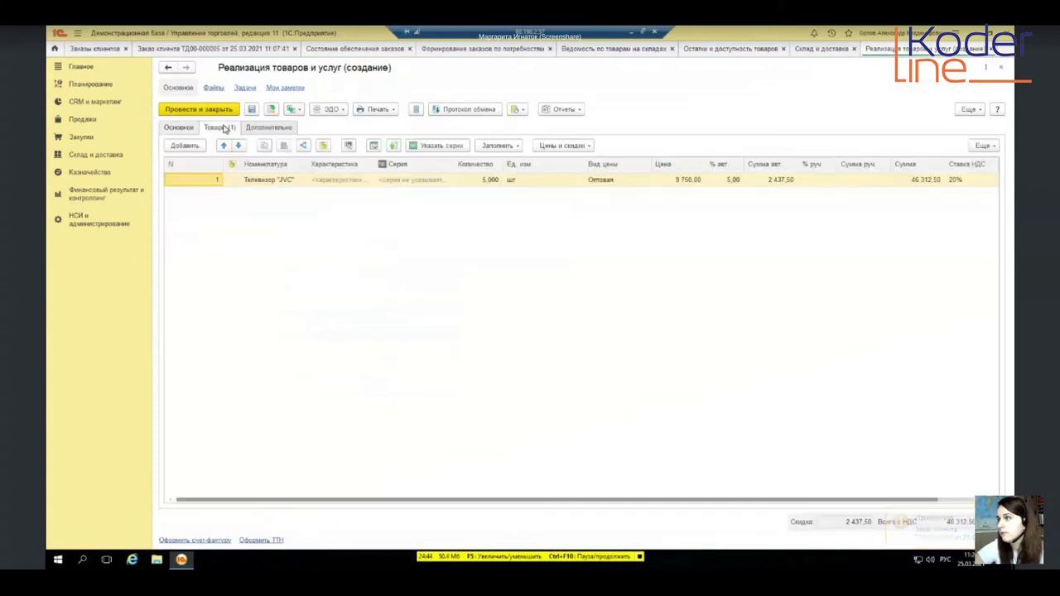
Post the «Реализация товаров и услуг» document for 5 units of Телевизор "JVC", issue its «Счет-фактура выданный», and close both documents
click(490, 180)
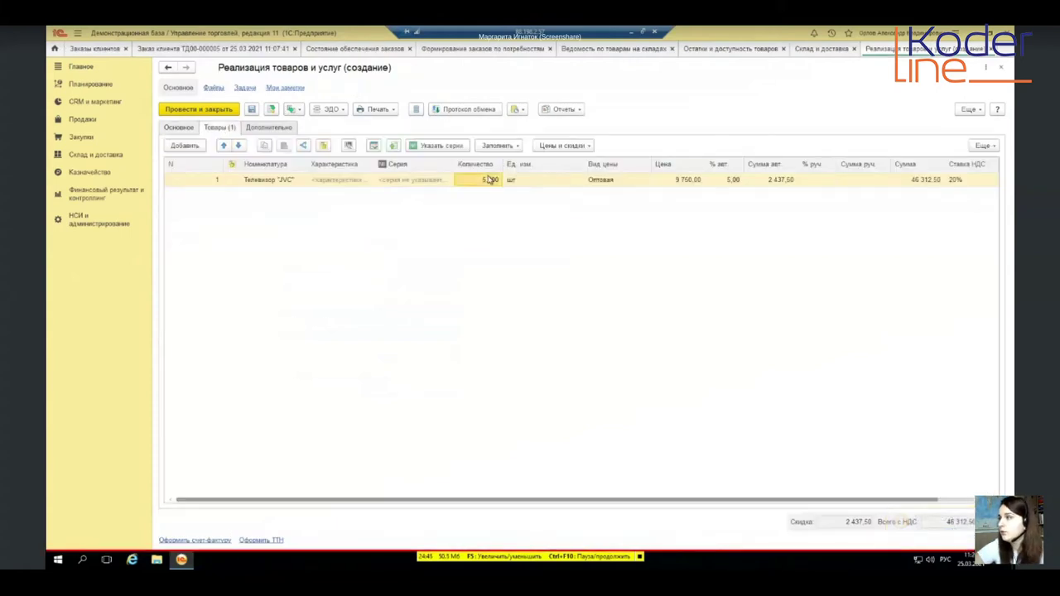
click(179, 128)
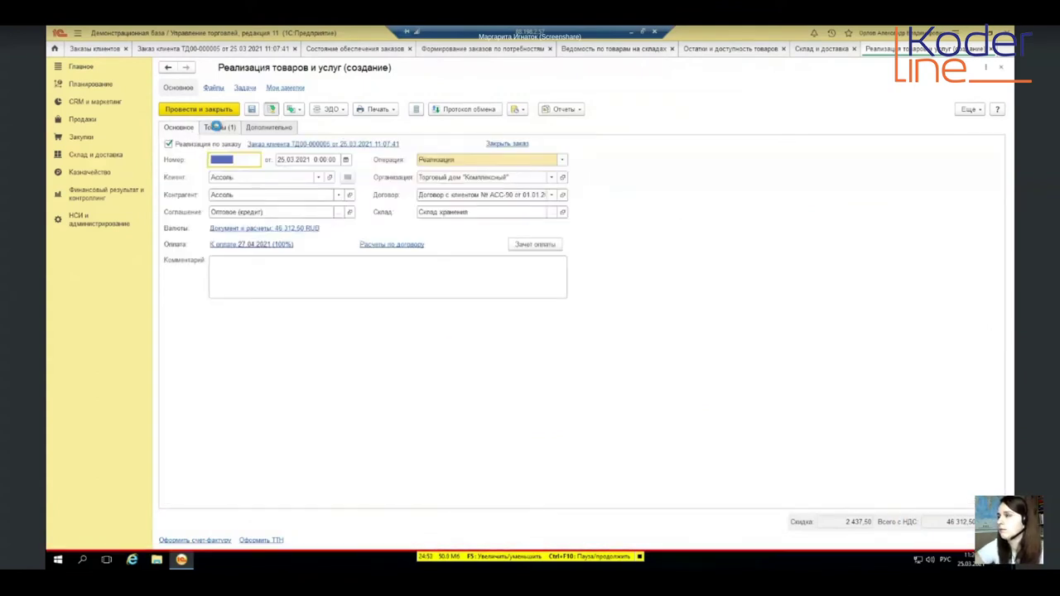
key(ctrl+s)
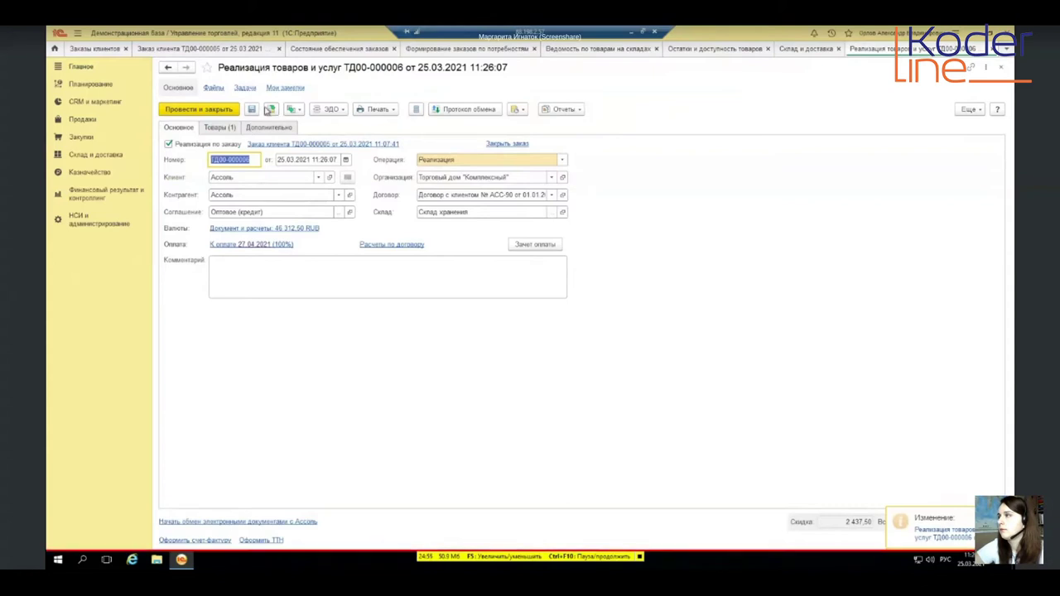
click(217, 540)
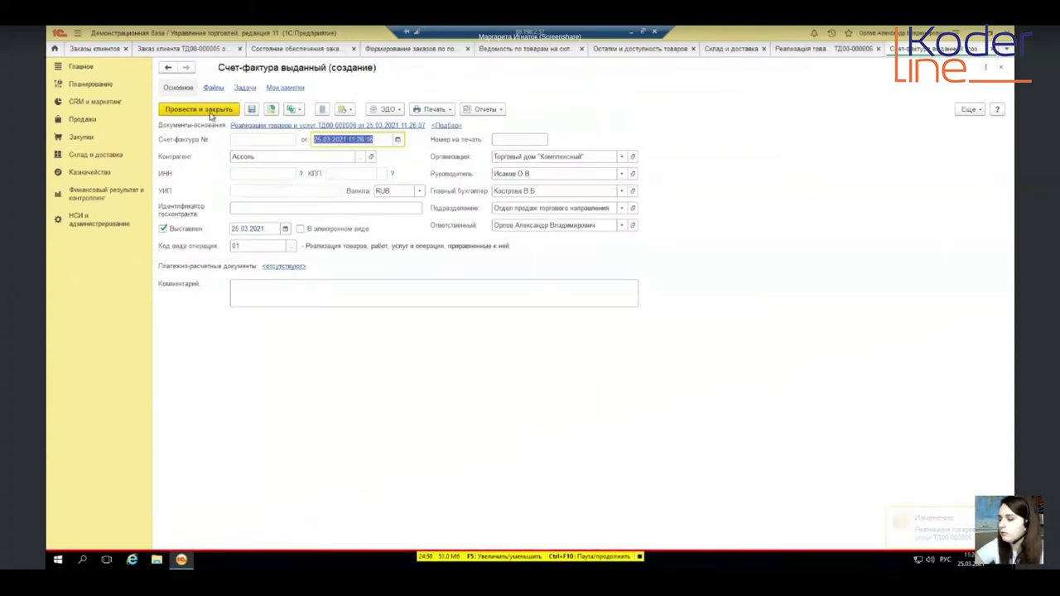
key(Escape)
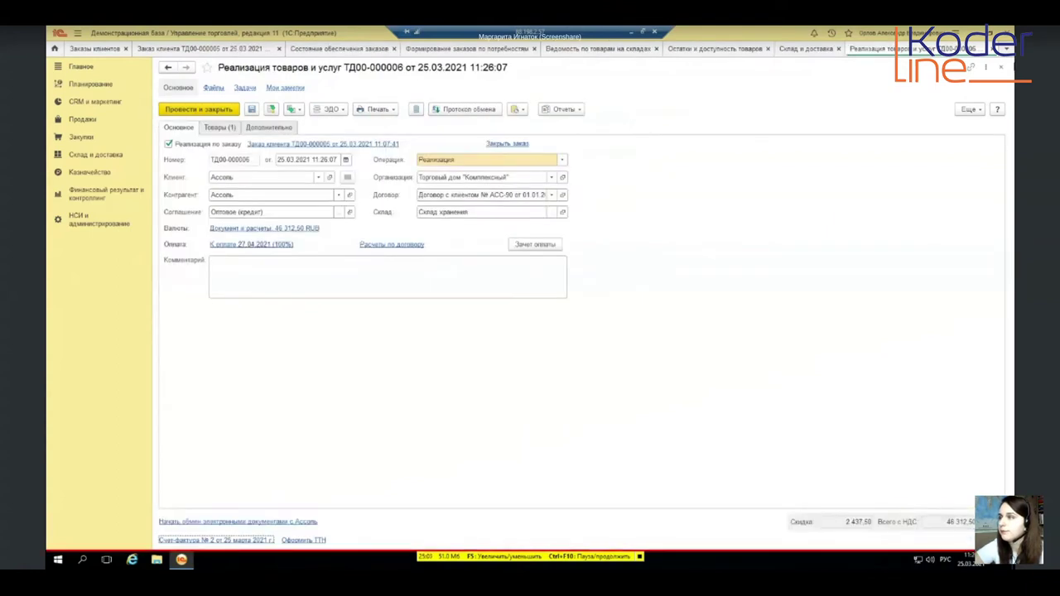
click(1004, 69)
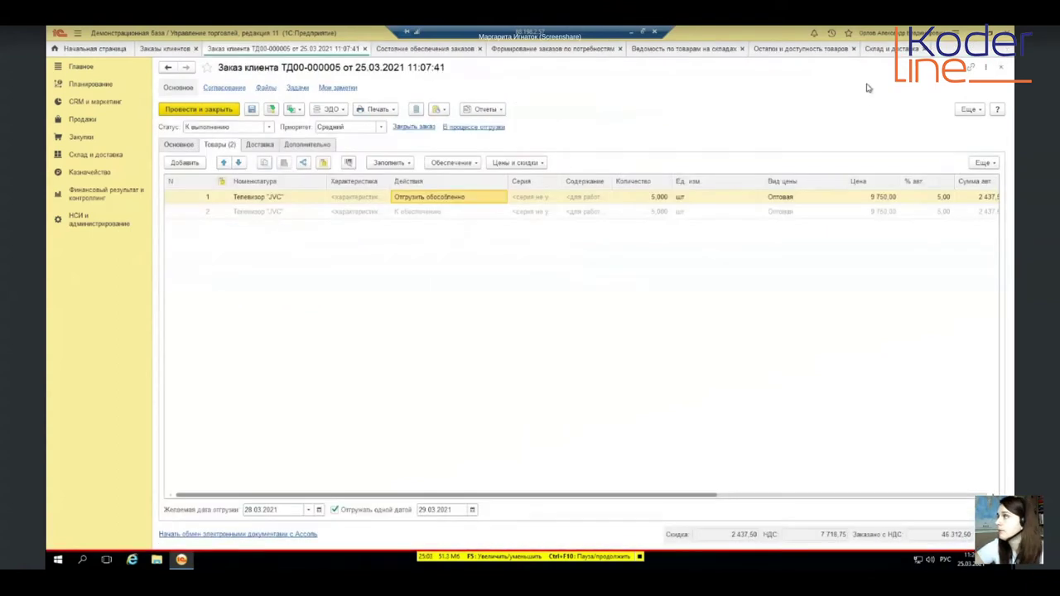
Check the action of the cancelled second line and the quantity of the first line in the customer order
click(418, 212)
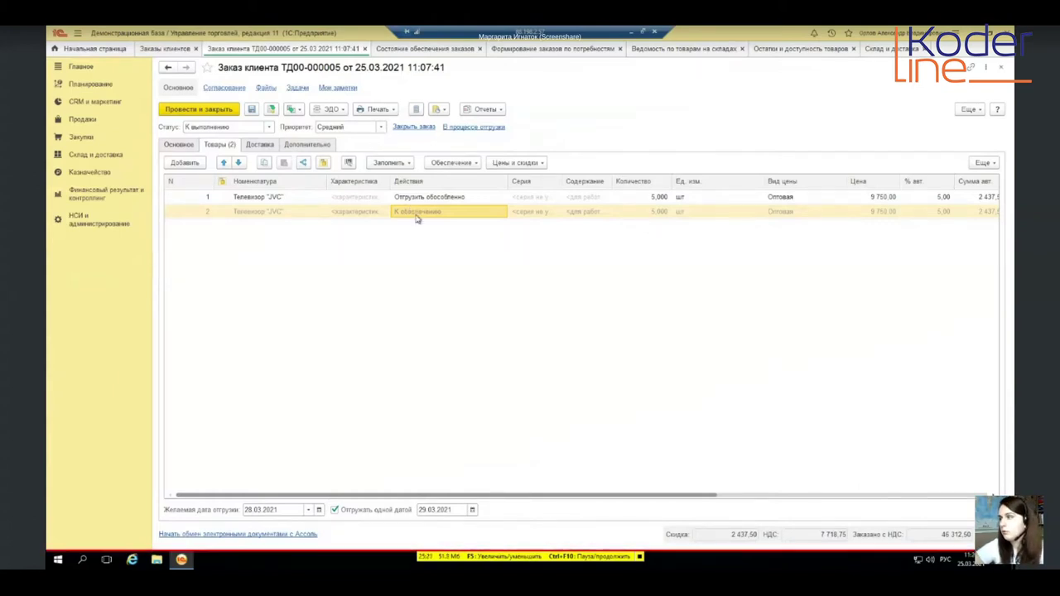
click(378, 212)
key(Tab)
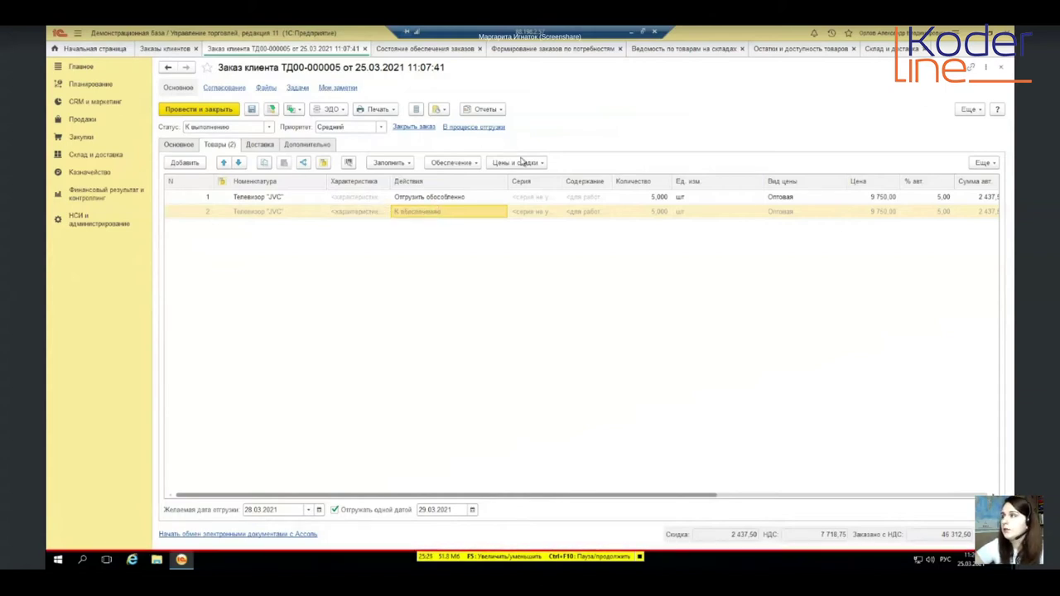
click(625, 197)
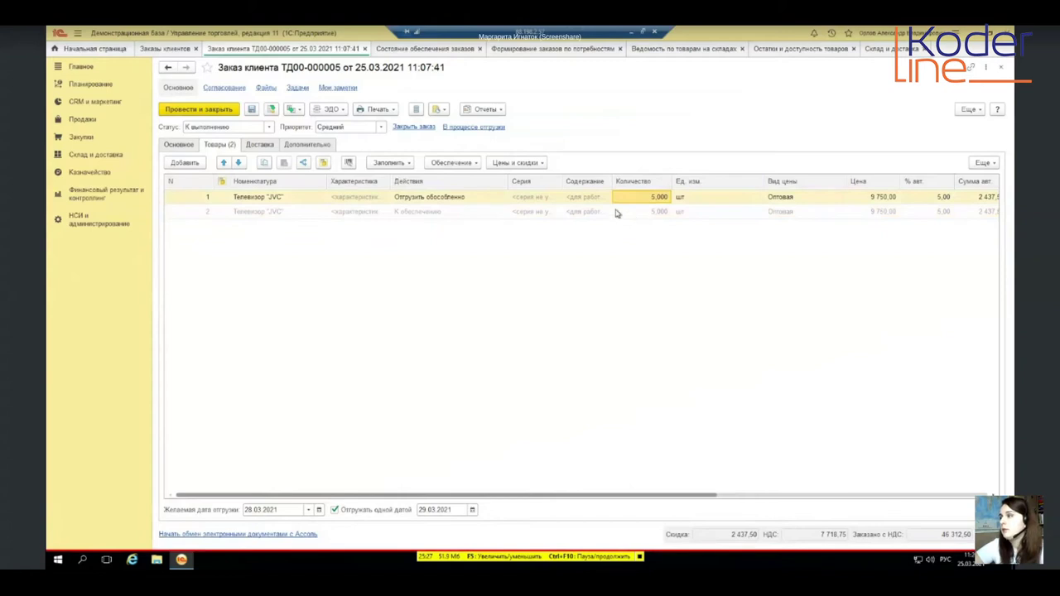
Regenerate the «Остатки и доступность товаров» report and break down the reserved quantity of Телевизор "JVC" with the «Поступление и отгрузка» report
click(795, 49)
click(190, 102)
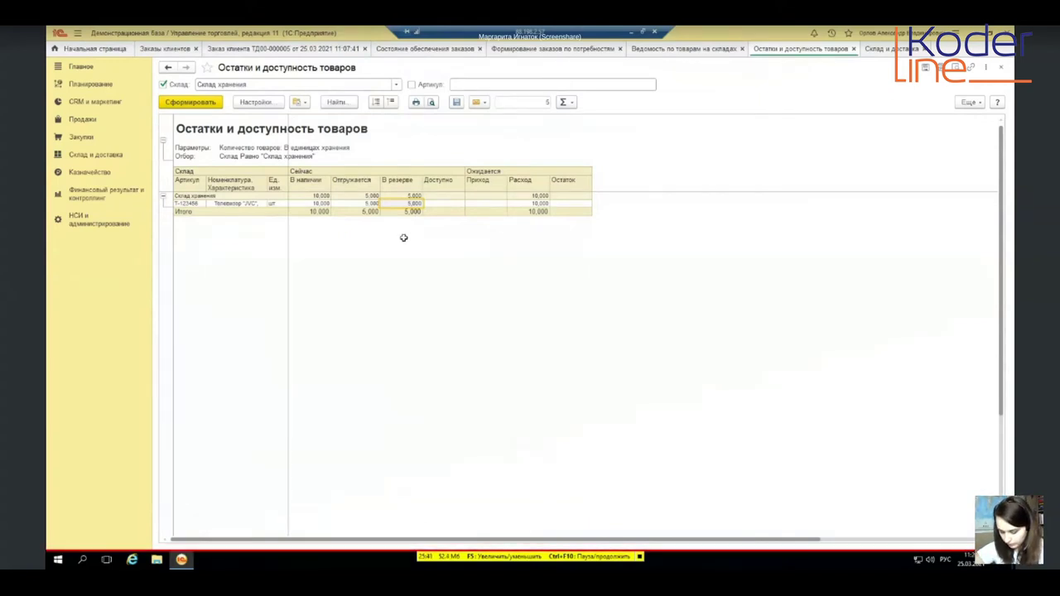
right_click(418, 205)
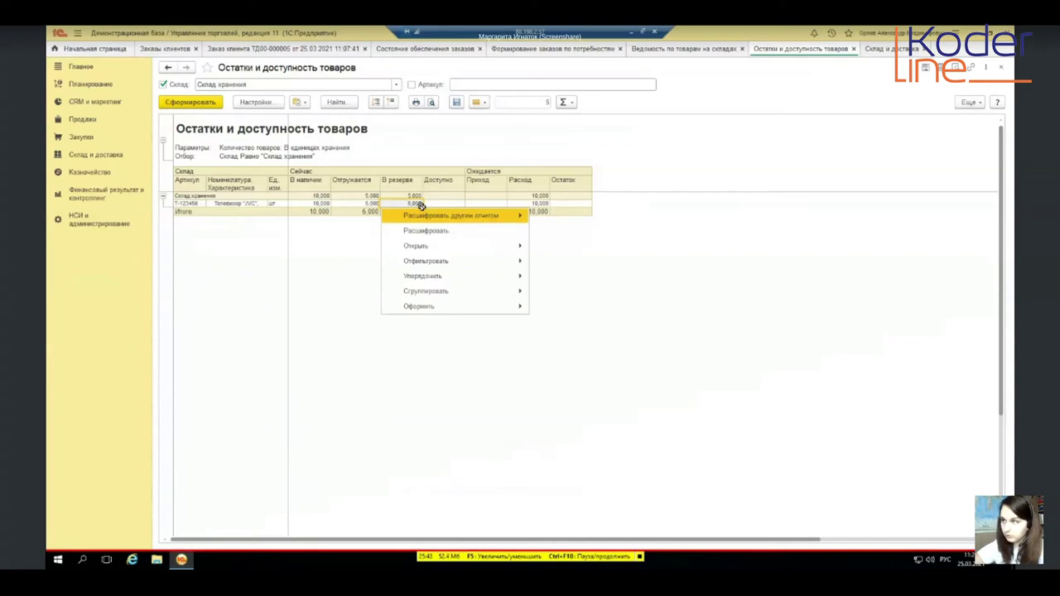
click(553, 215)
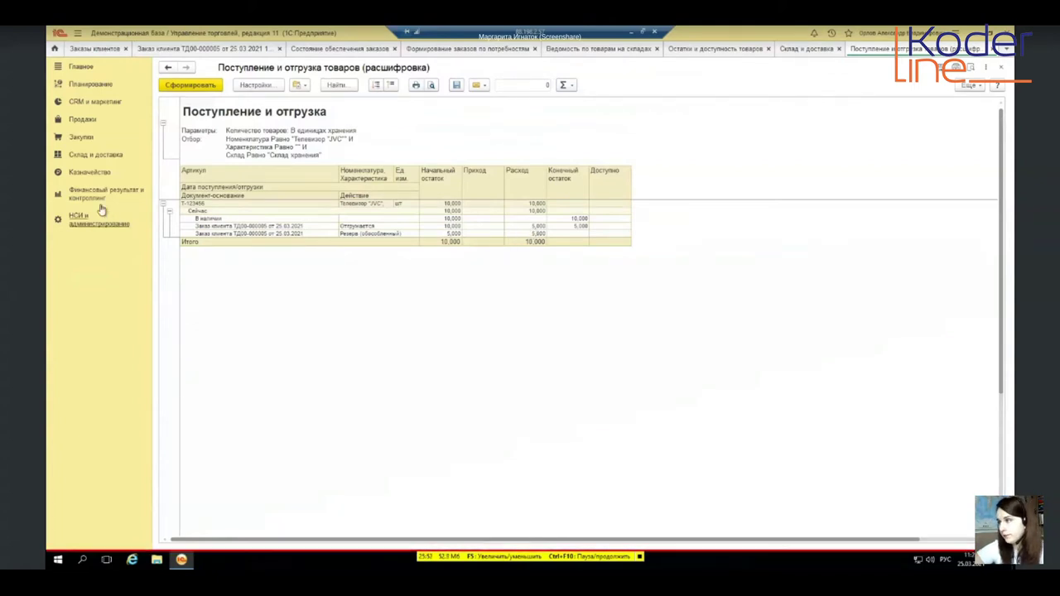
Copy the most recent Ассоль customer order and delete the second Телевизор "JVC" line from the copy
click(83, 121)
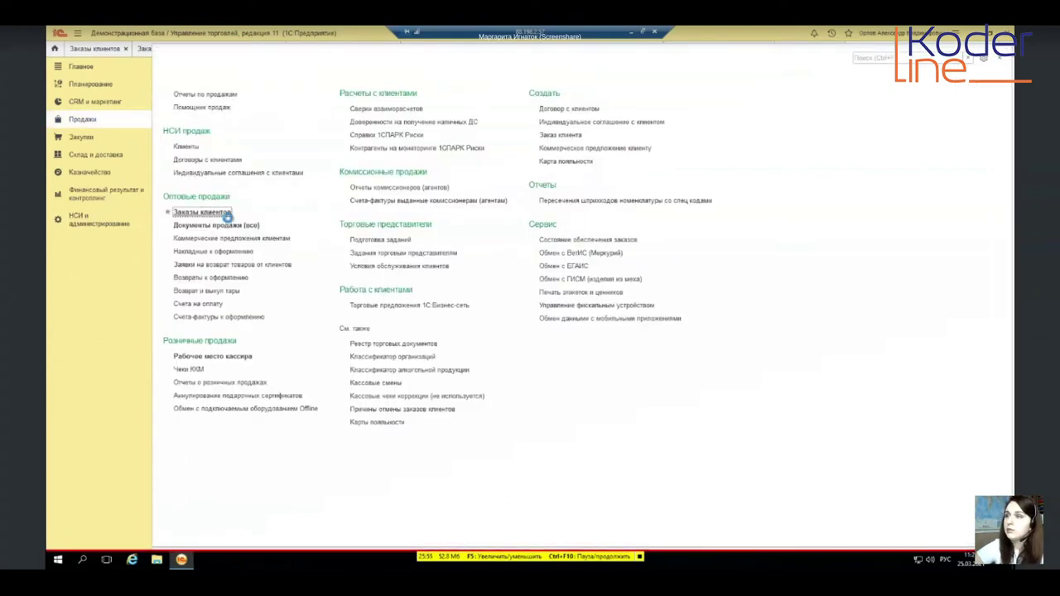
click(224, 214)
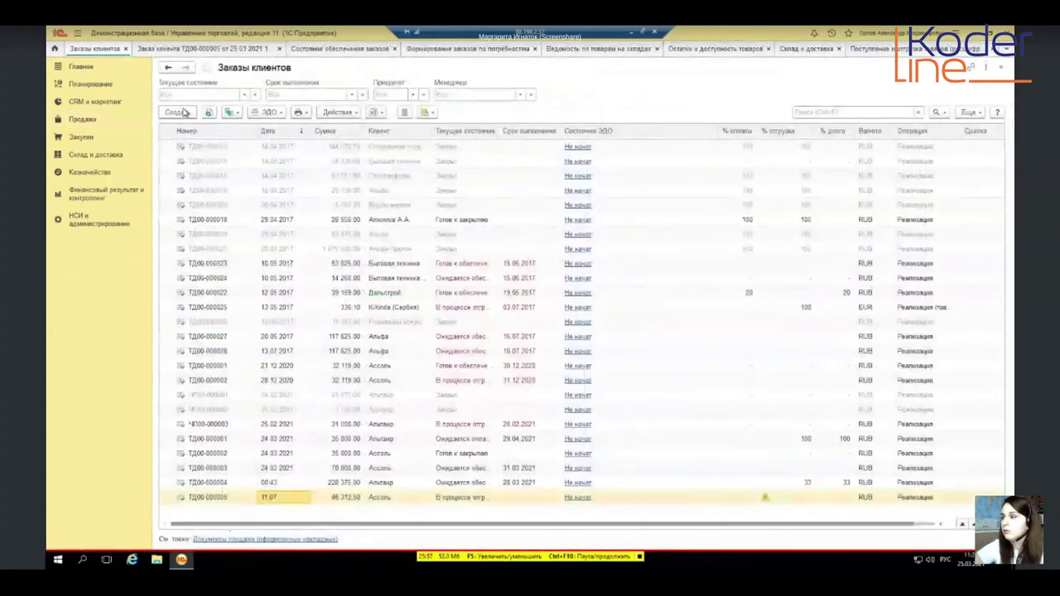
right_click(374, 498)
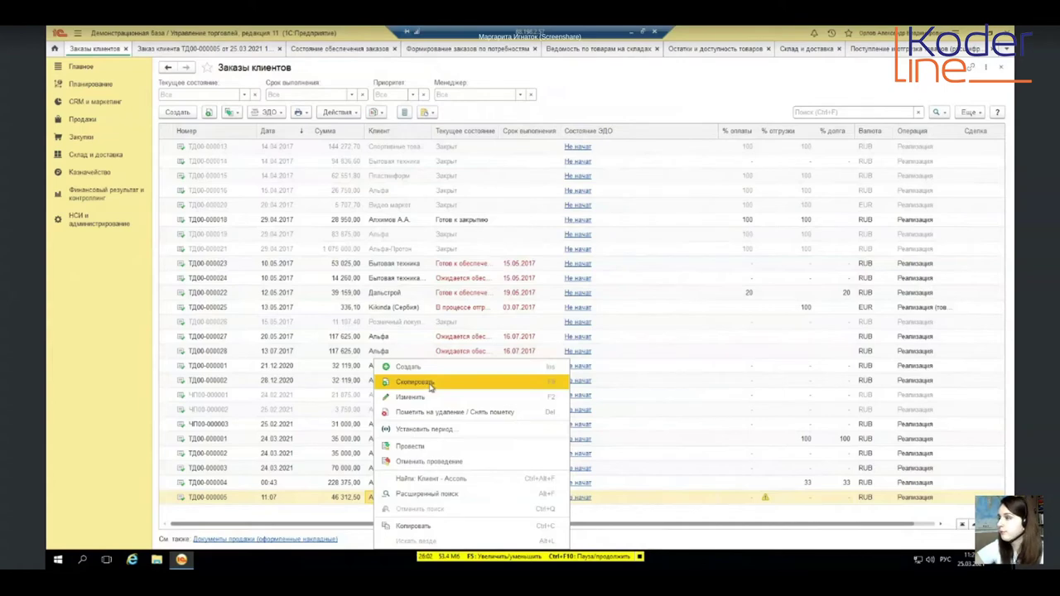
click(414, 381)
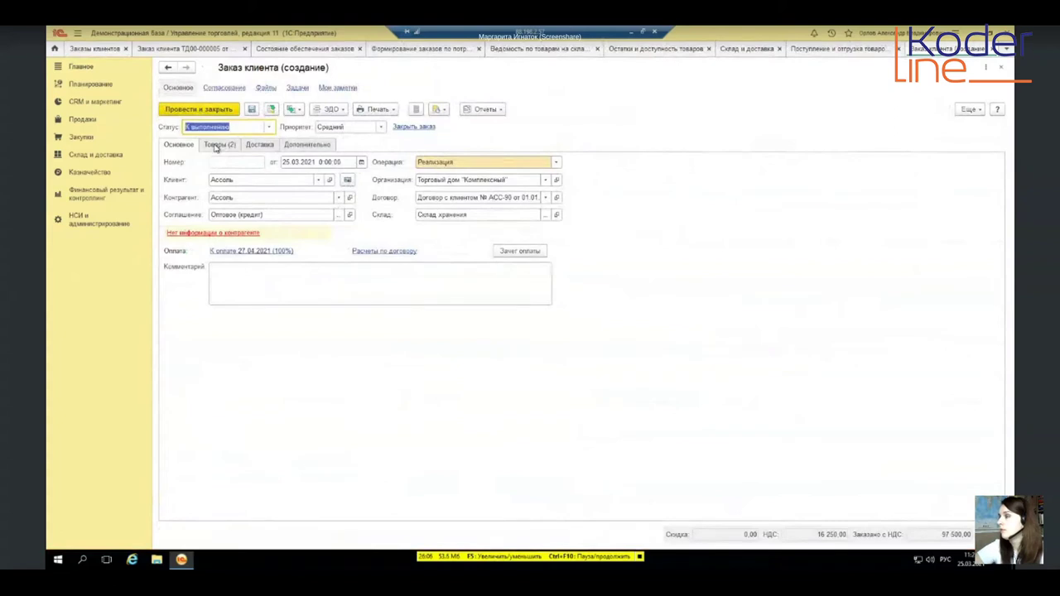
click(215, 147)
right_click(415, 211)
click(473, 249)
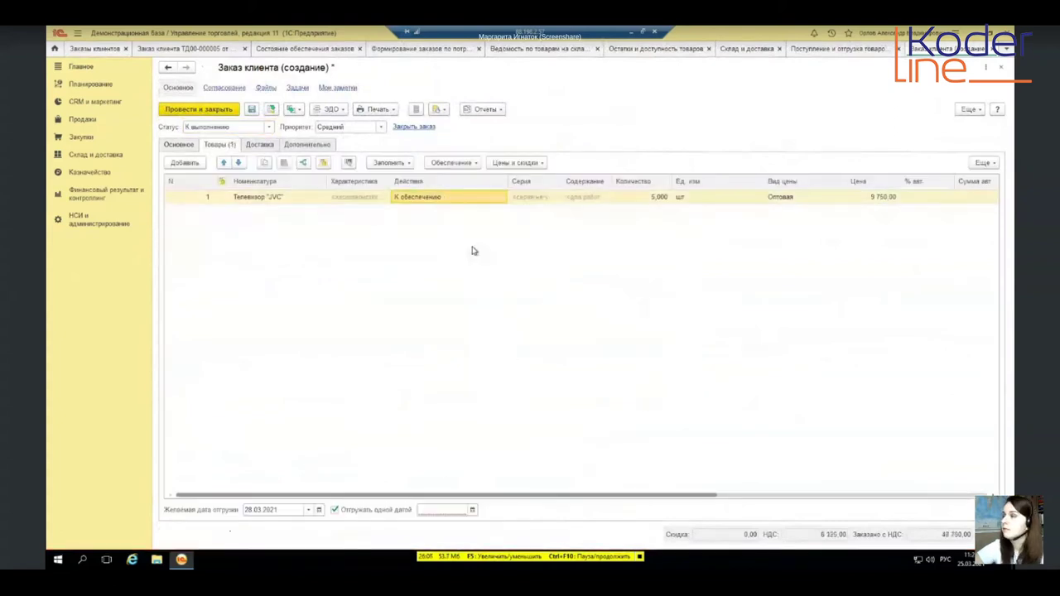
Set the Телевизор "JVC" line's action to «Обеспечивать обособленно» for 5 units, post the new customer order, and recheck the line's action selection
double_click(421, 199)
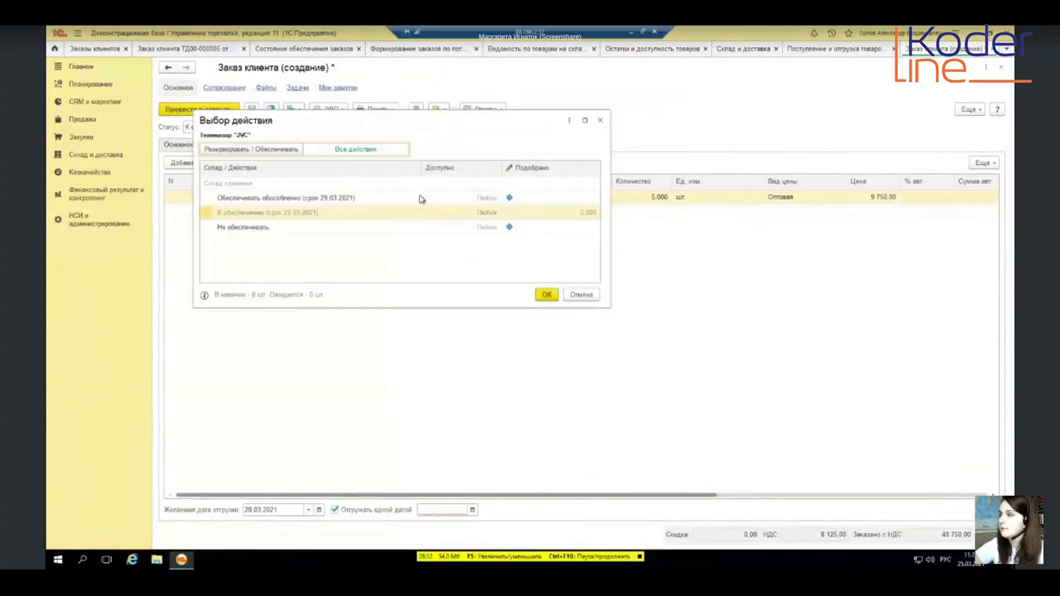
double_click(422, 185)
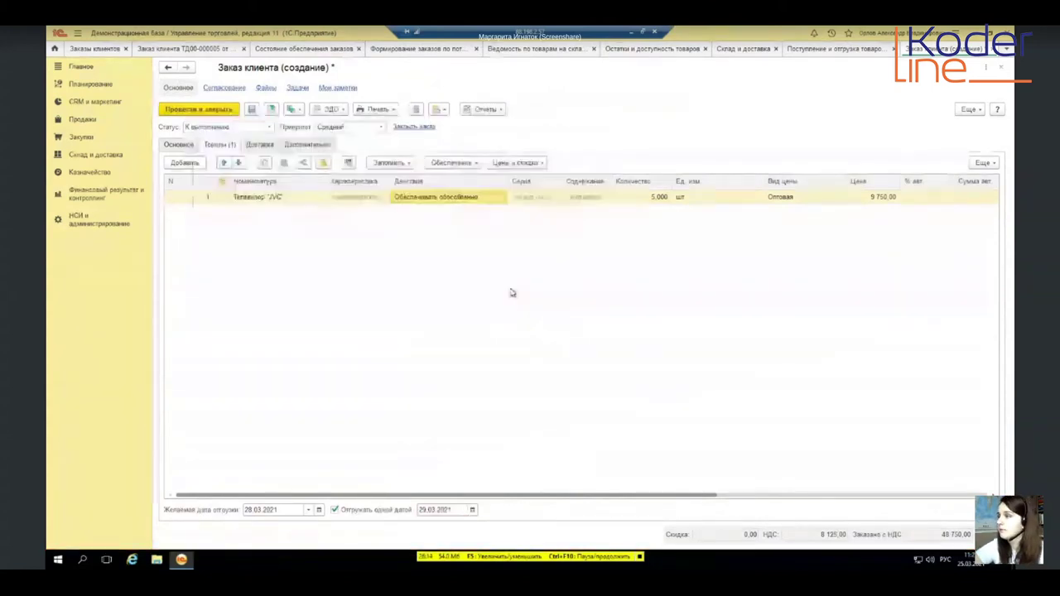
click(259, 145)
click(307, 145)
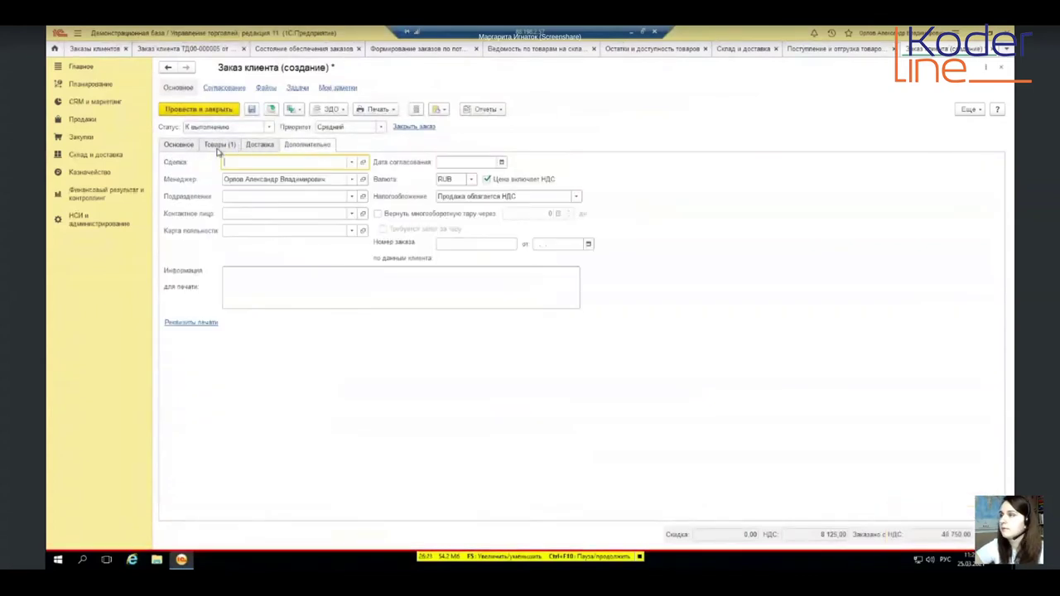
click(179, 144)
click(271, 110)
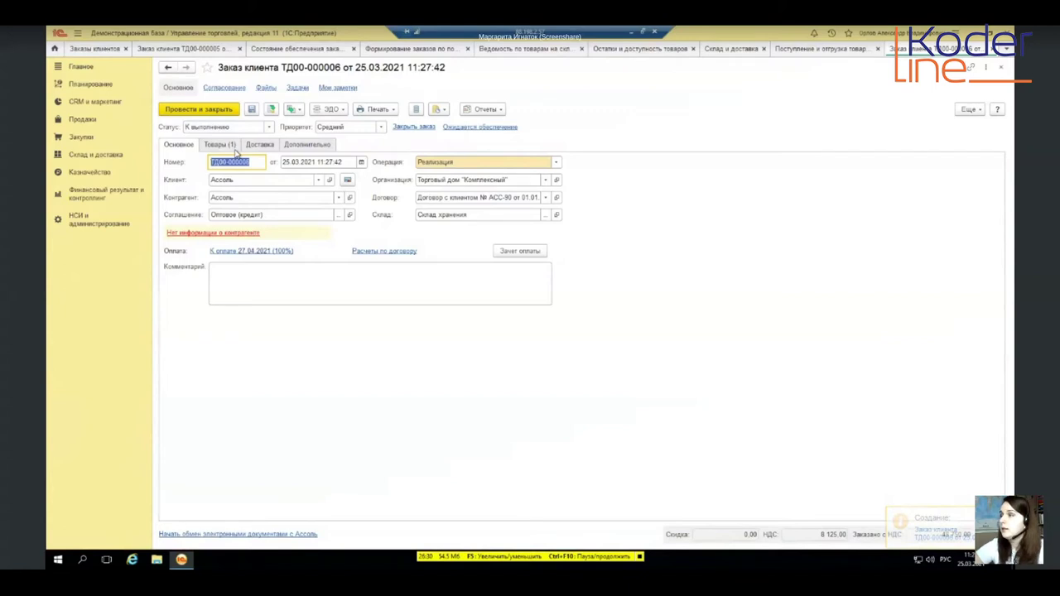
click(220, 145)
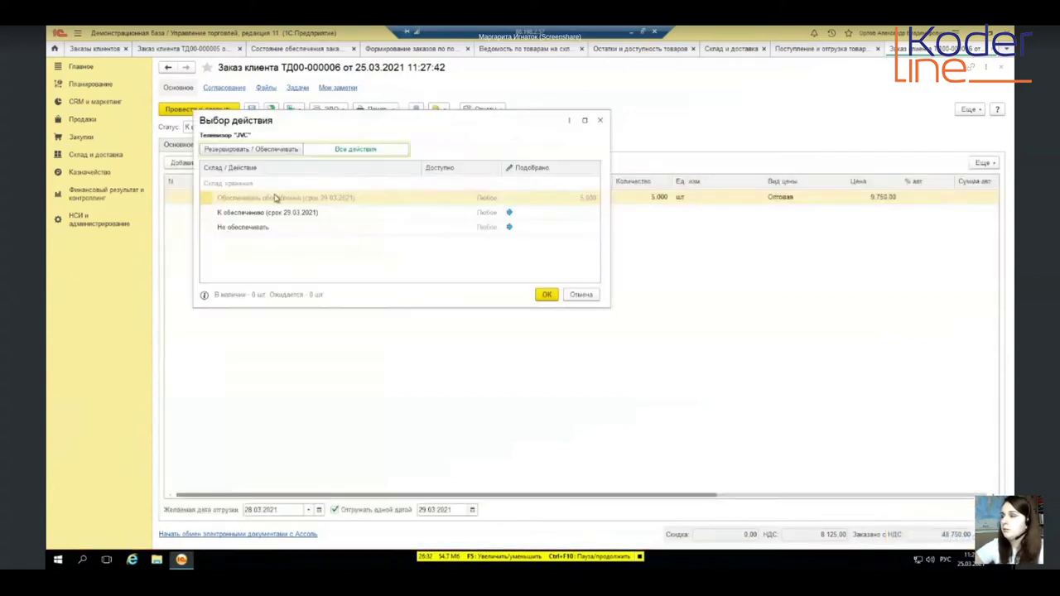
click(600, 123)
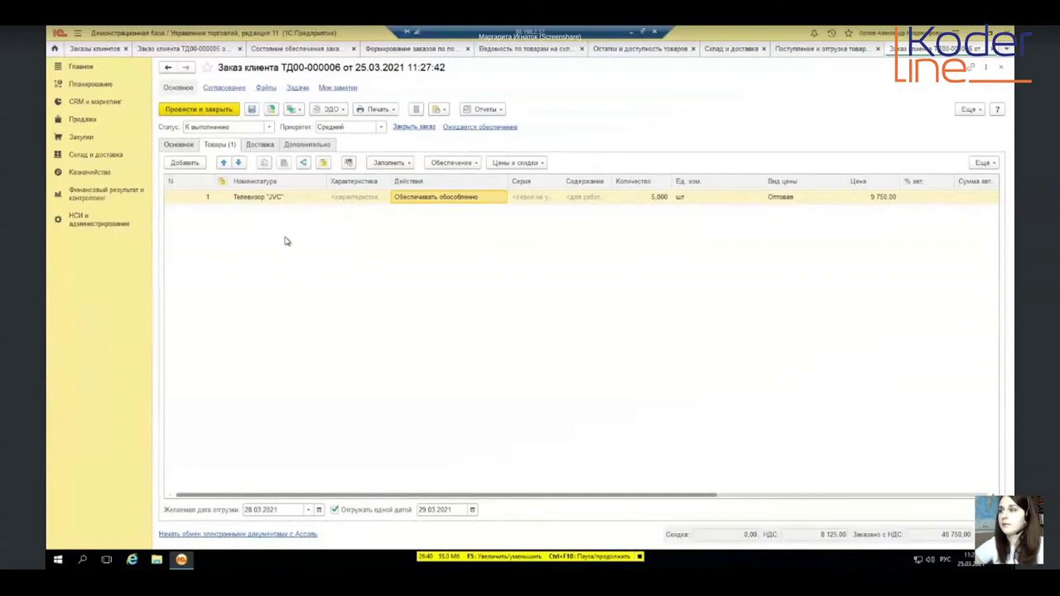
Open the «Корректировка назначения товаров» document list in the warehouse section
click(82, 157)
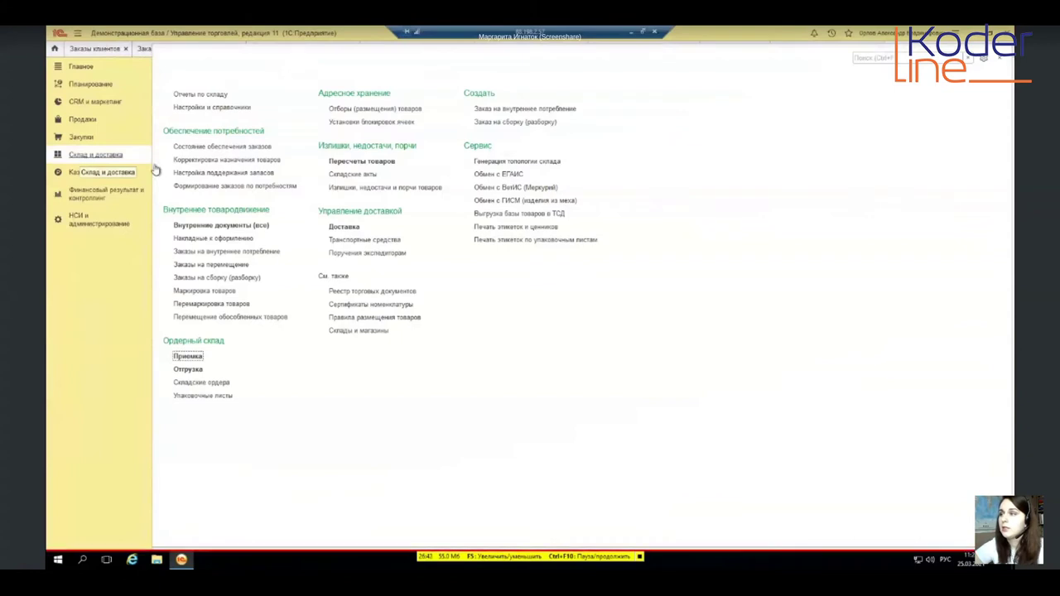
click(208, 161)
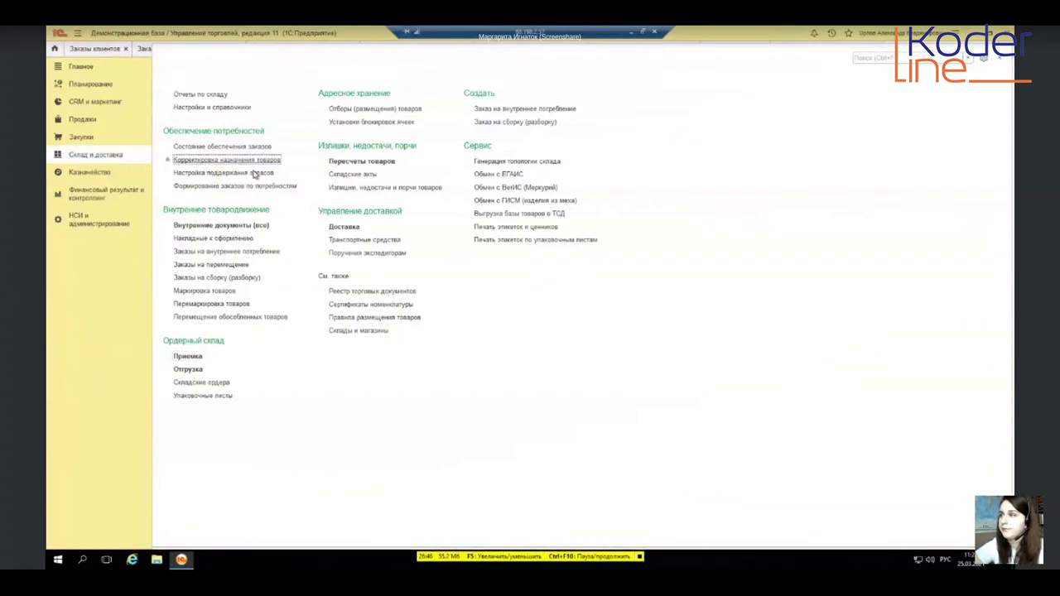
click(184, 85)
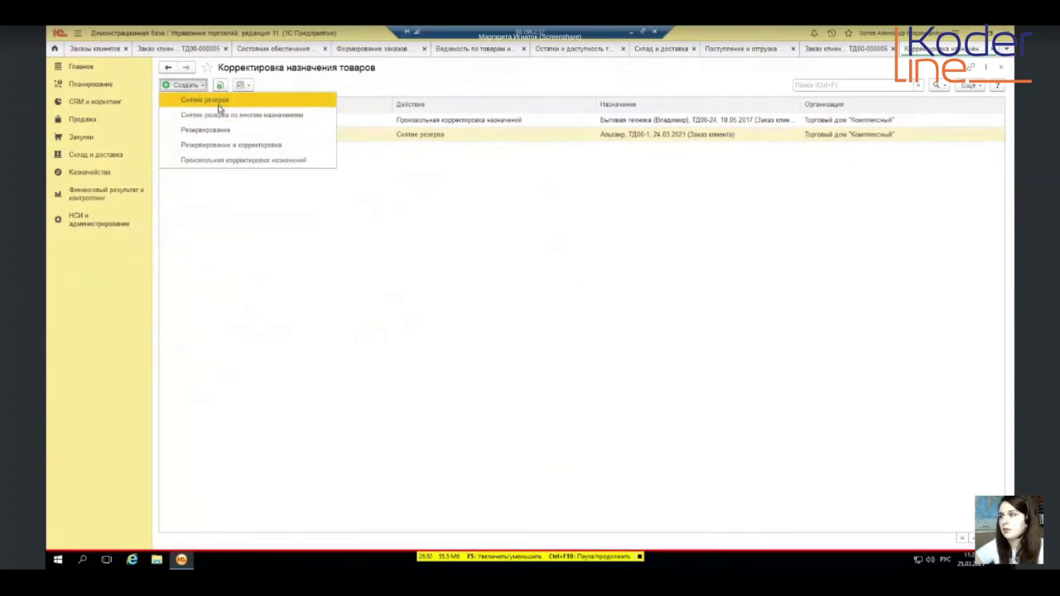
click(217, 145)
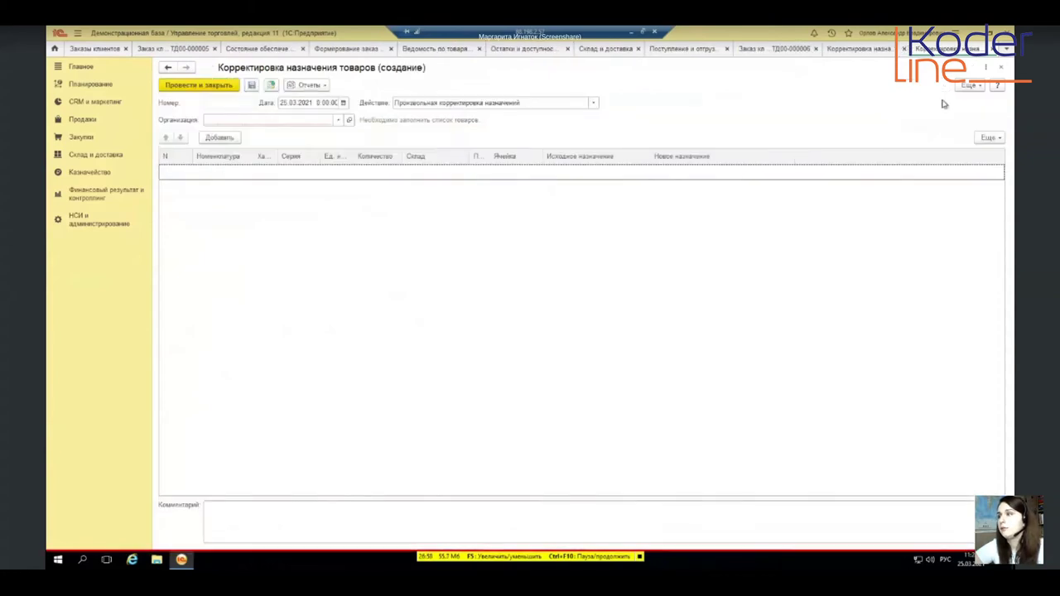
click(1000, 67)
Create a «Снятие резерва» correction for organization Торговый дом "Комплексный" and the earlier Ассоль customer order dated 25.03.2021 11:07:41
click(202, 86)
click(200, 98)
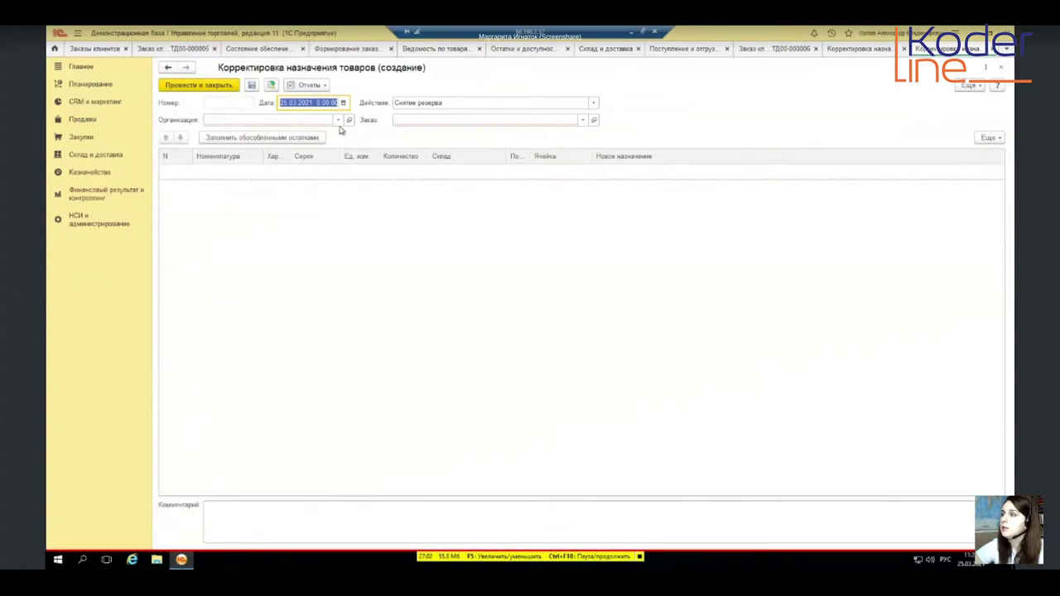
click(338, 120)
click(253, 151)
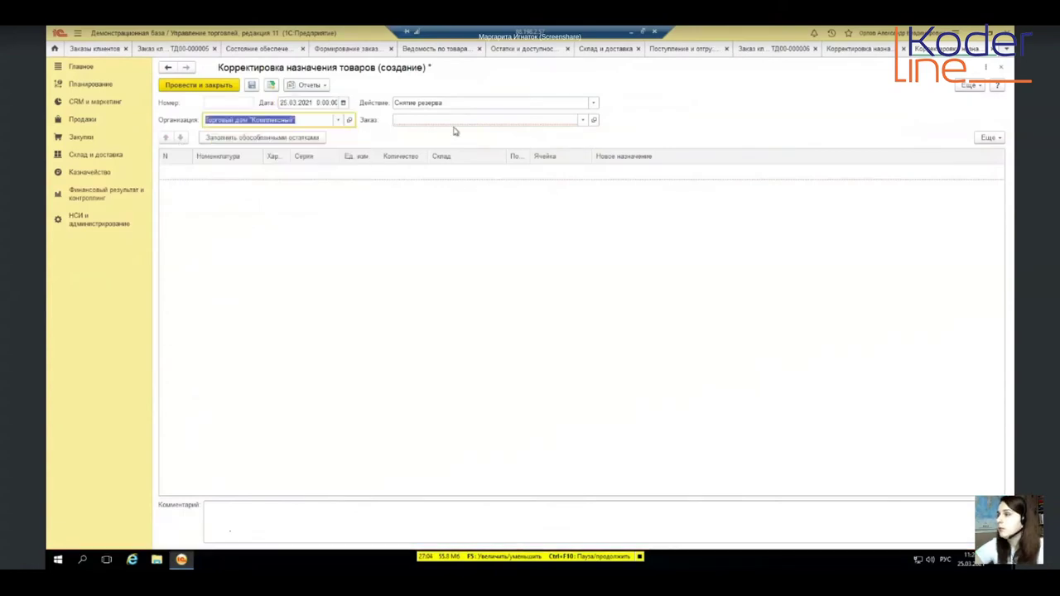
click(561, 121)
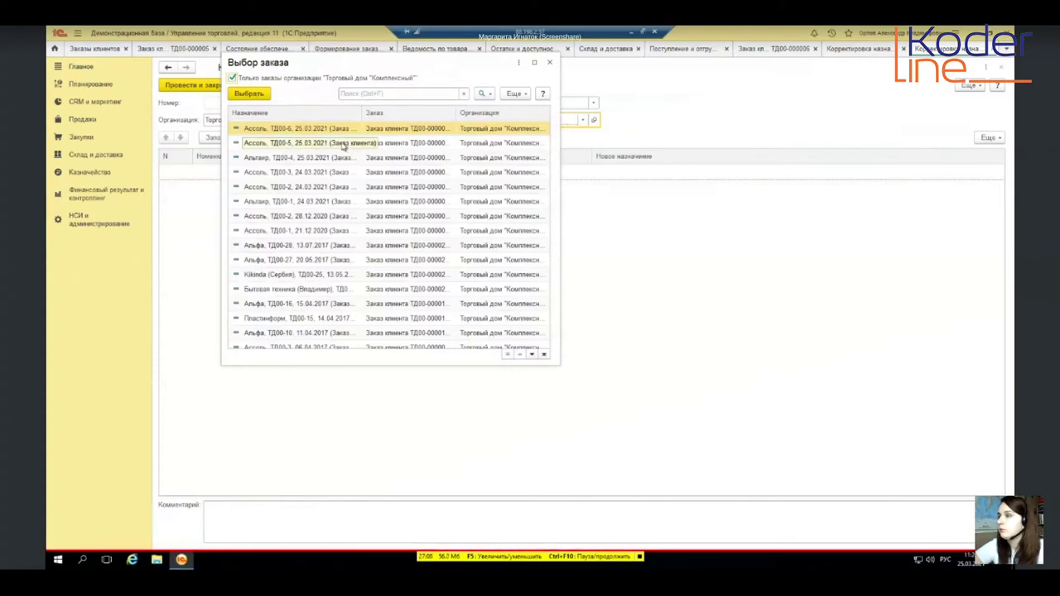
double_click(342, 143)
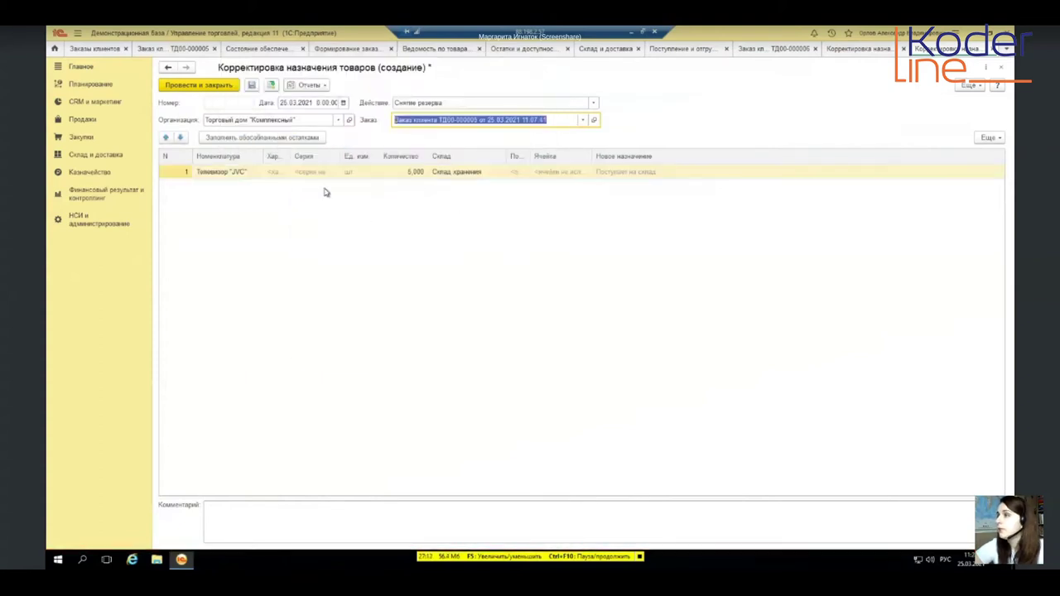
Assign the 5 Телевизор "JVC" units in the correction to the newest Ассоль customer order as «Новое назначение», and post and close it
click(401, 175)
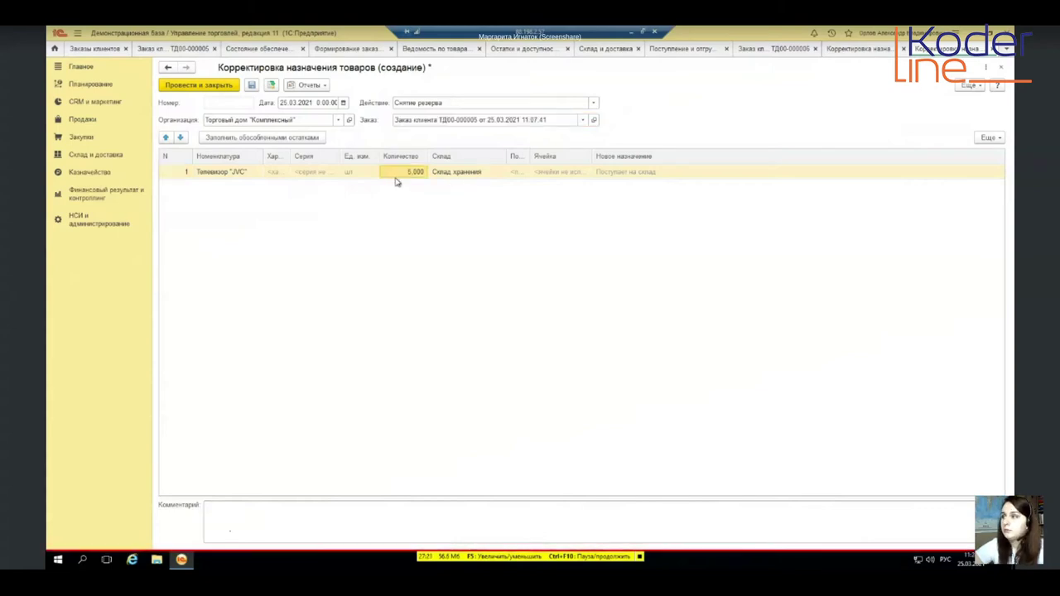
click(628, 173)
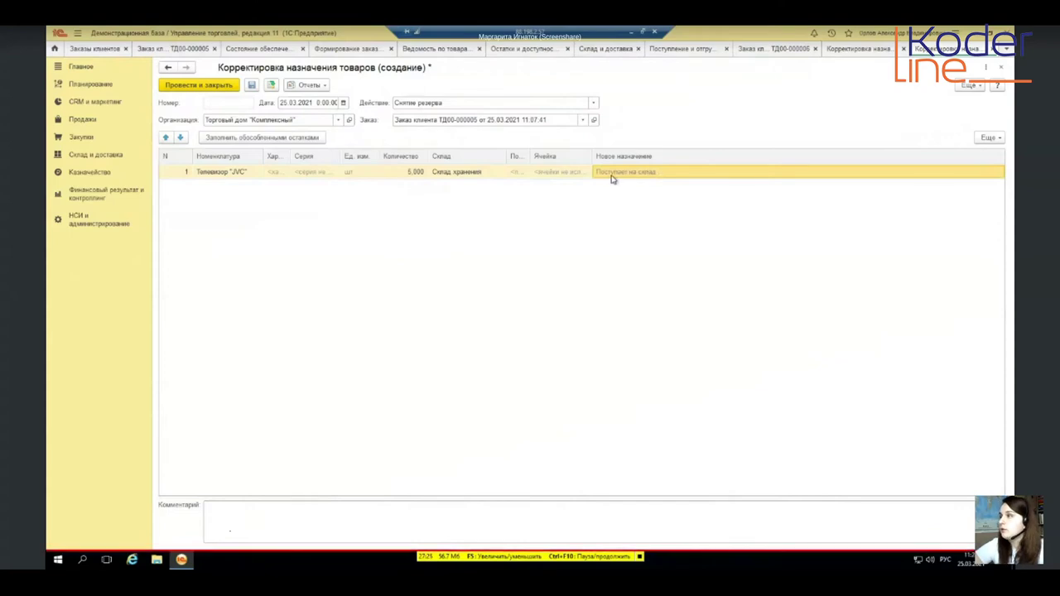
double_click(664, 173)
click(988, 172)
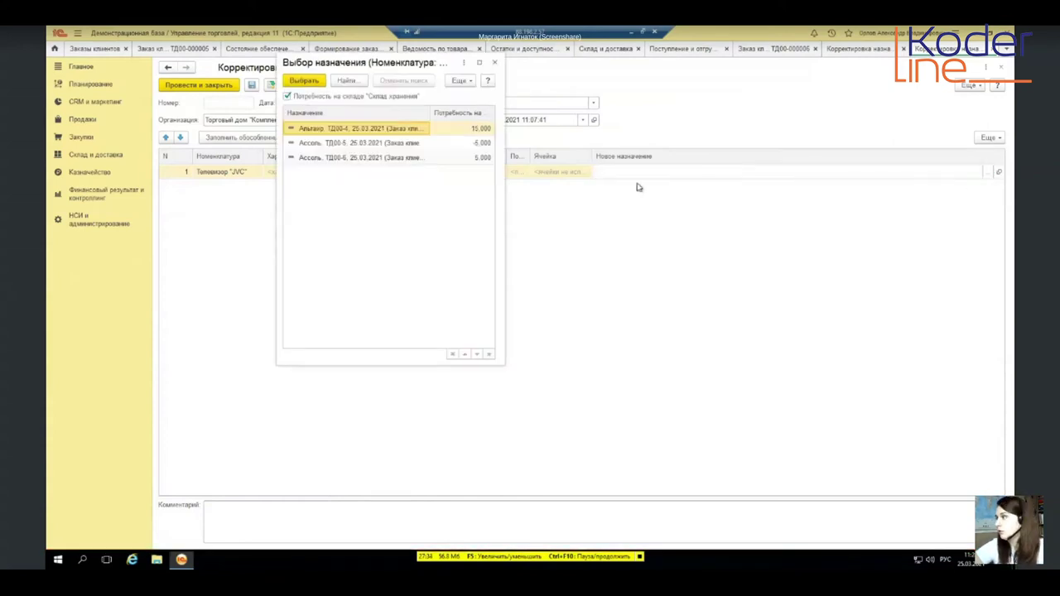
click(324, 159)
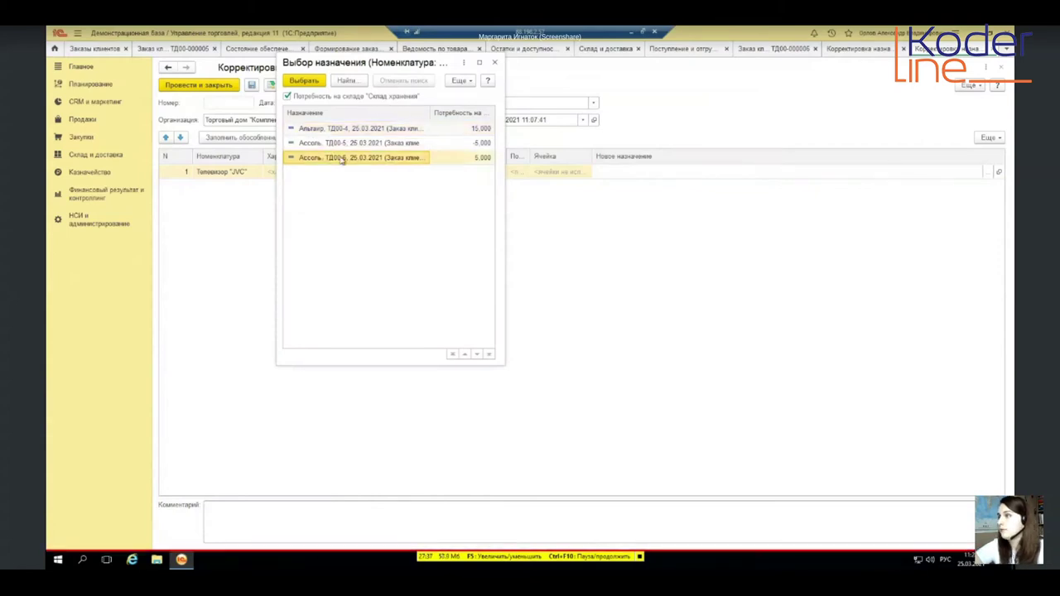
double_click(341, 160)
click(682, 200)
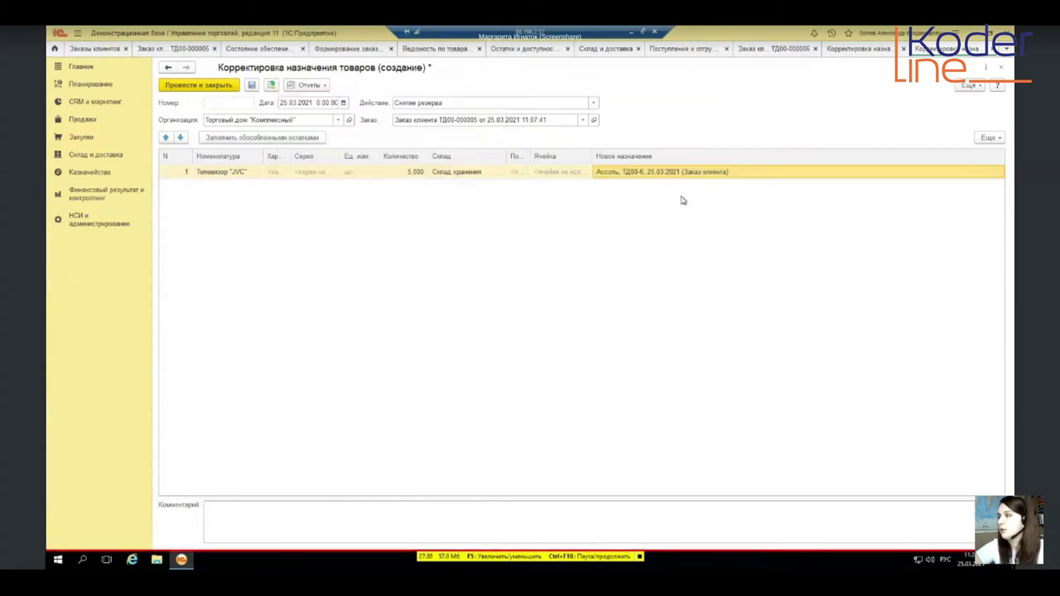
click(224, 78)
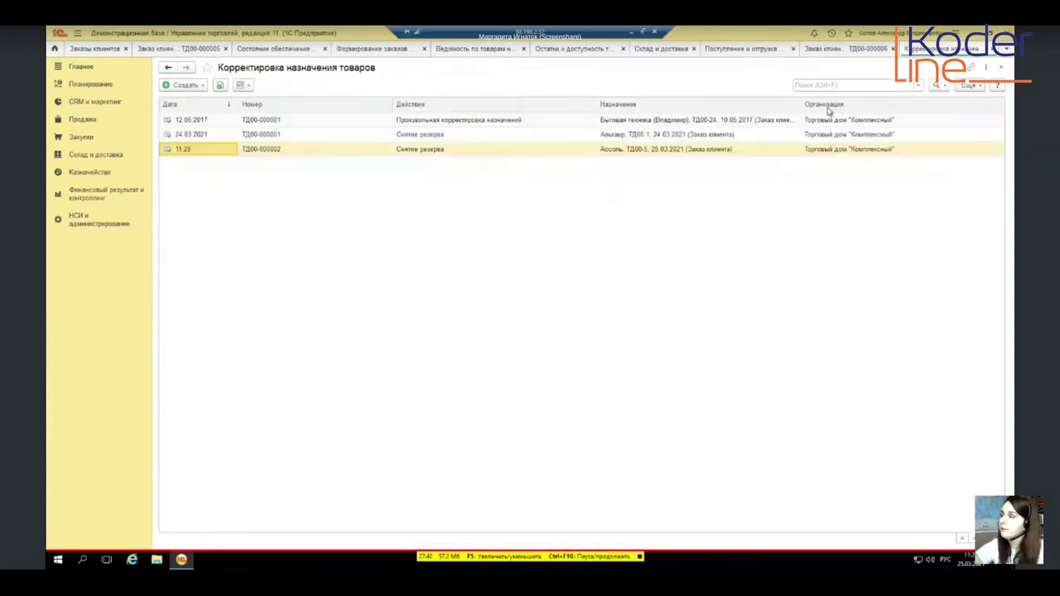
Set the Телевизор "JVC" line's action to «Отгрузить обособленно» for 5 units in the new Ассоль customer order and post the order
click(858, 53)
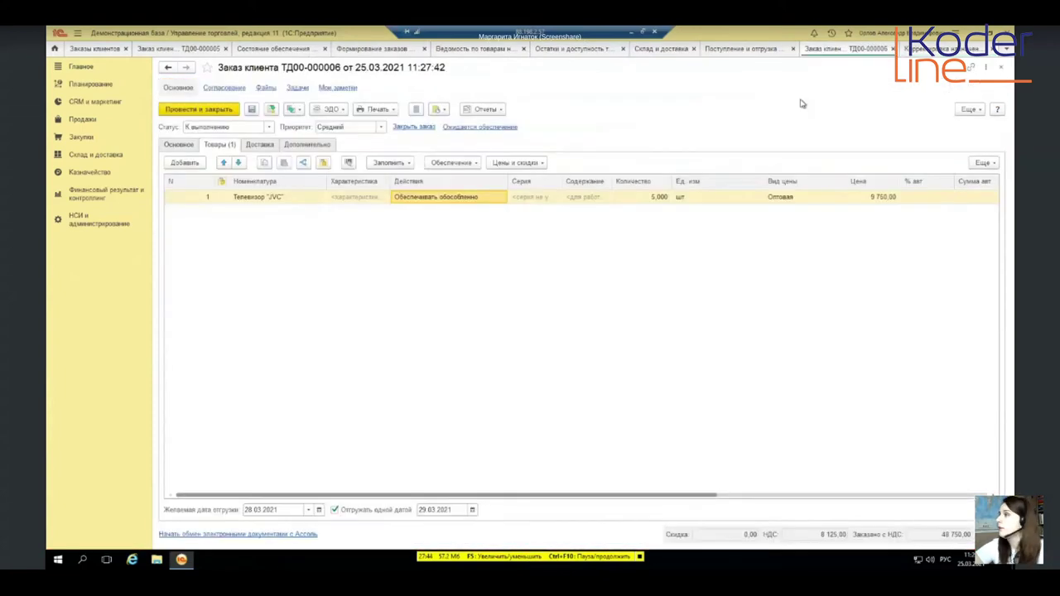
click(444, 196)
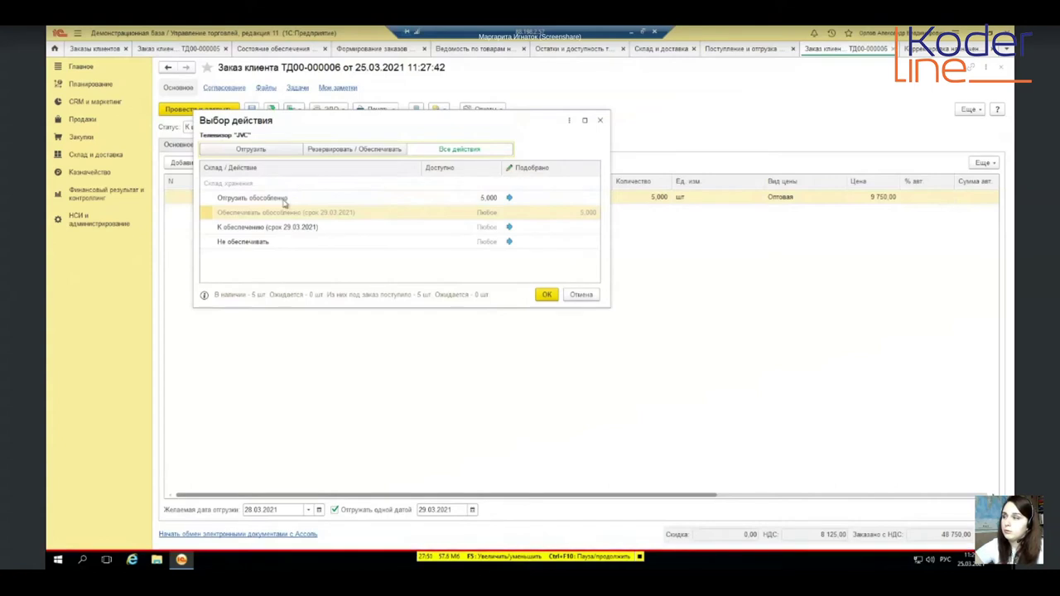
click(255, 203)
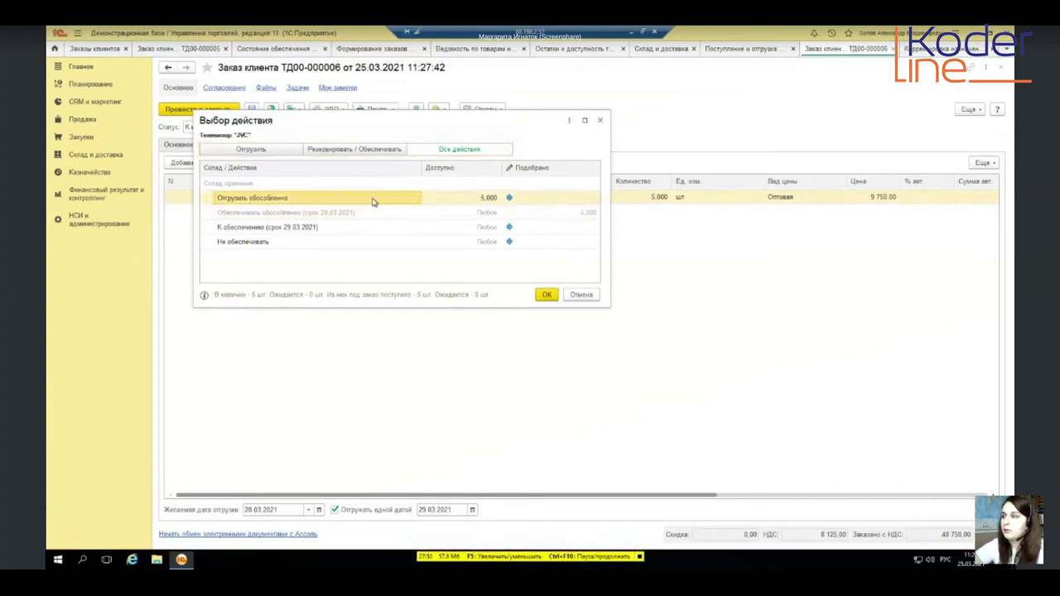
click(509, 198)
click(547, 294)
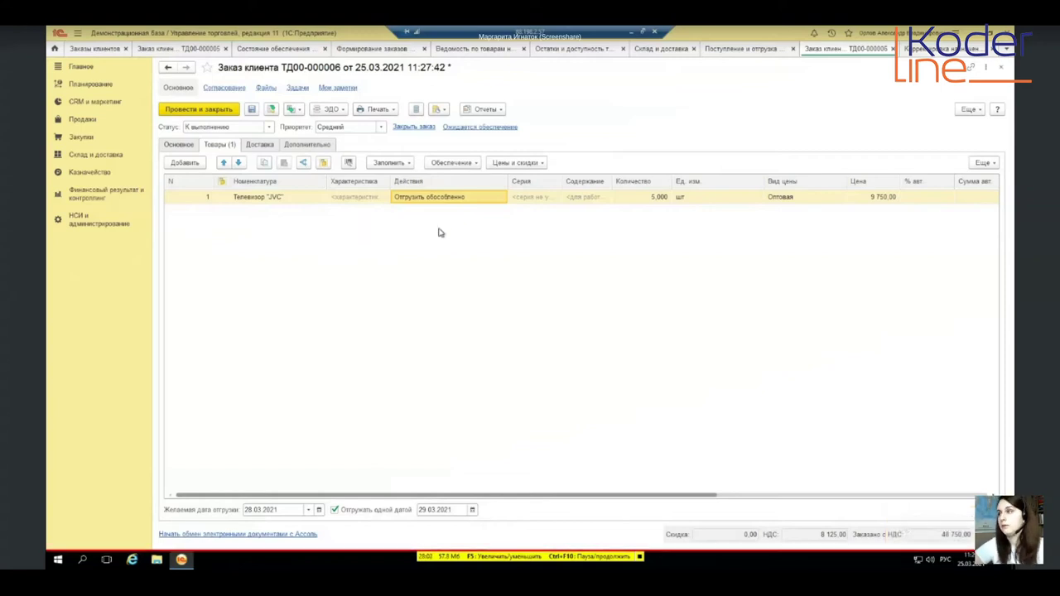
click(272, 108)
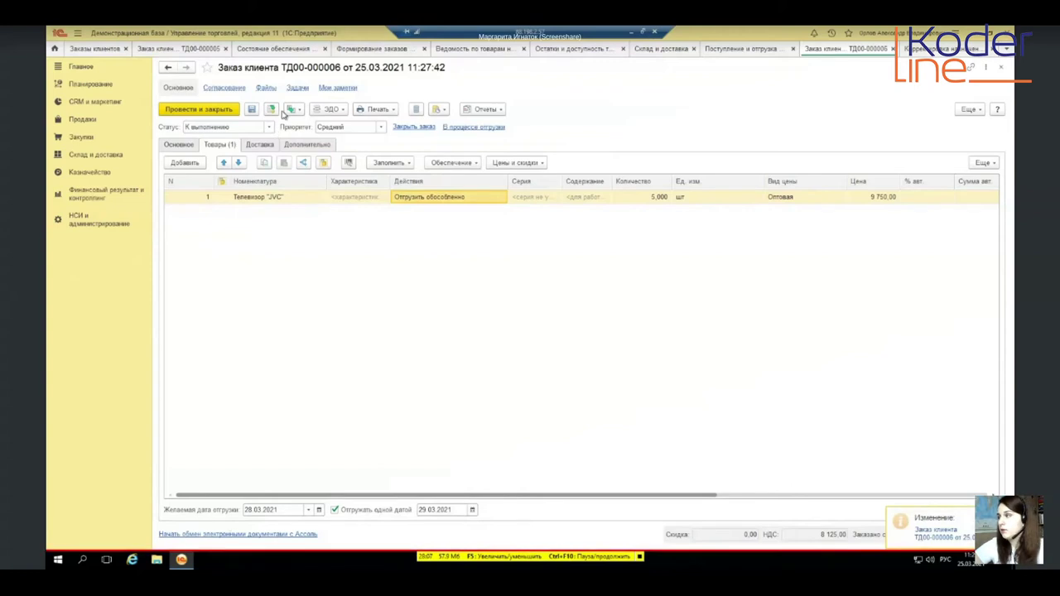
Create and post a «Реализация товаров и услуг» based on the new customer order, issue its «Счет-фактура», and close the document
click(293, 109)
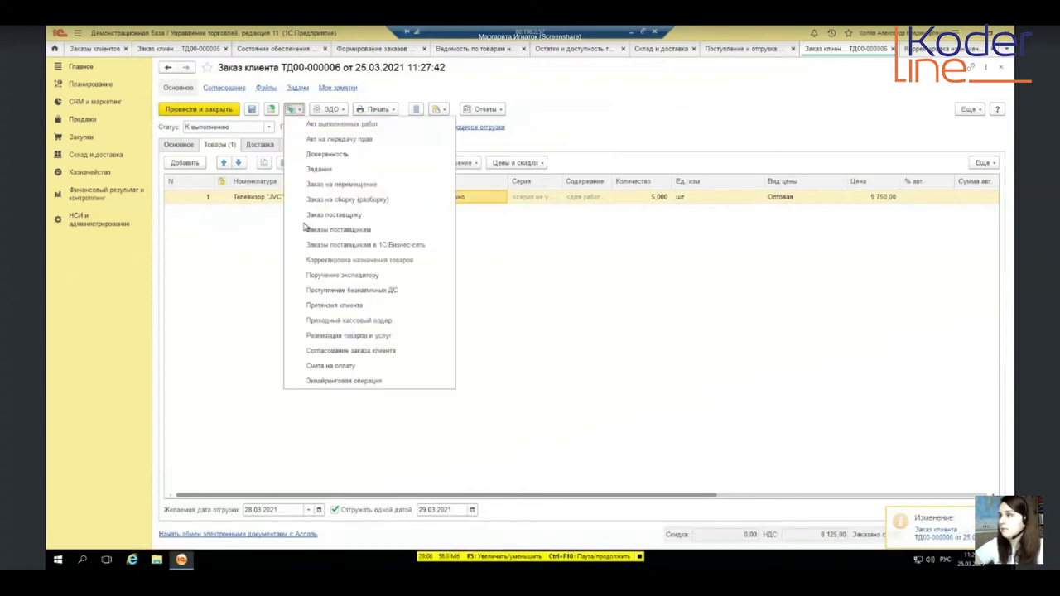
click(323, 337)
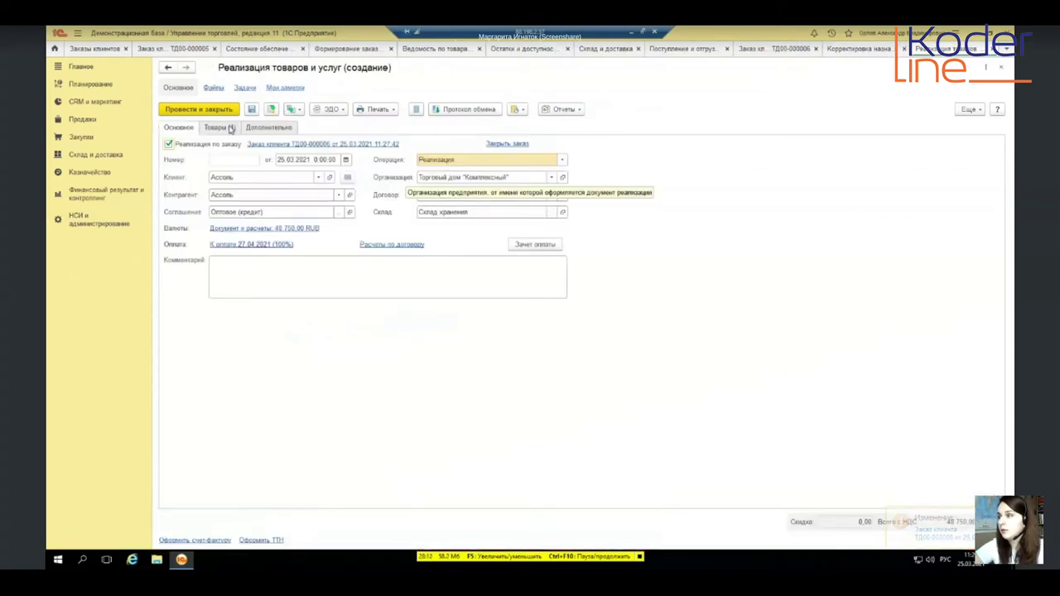
click(230, 128)
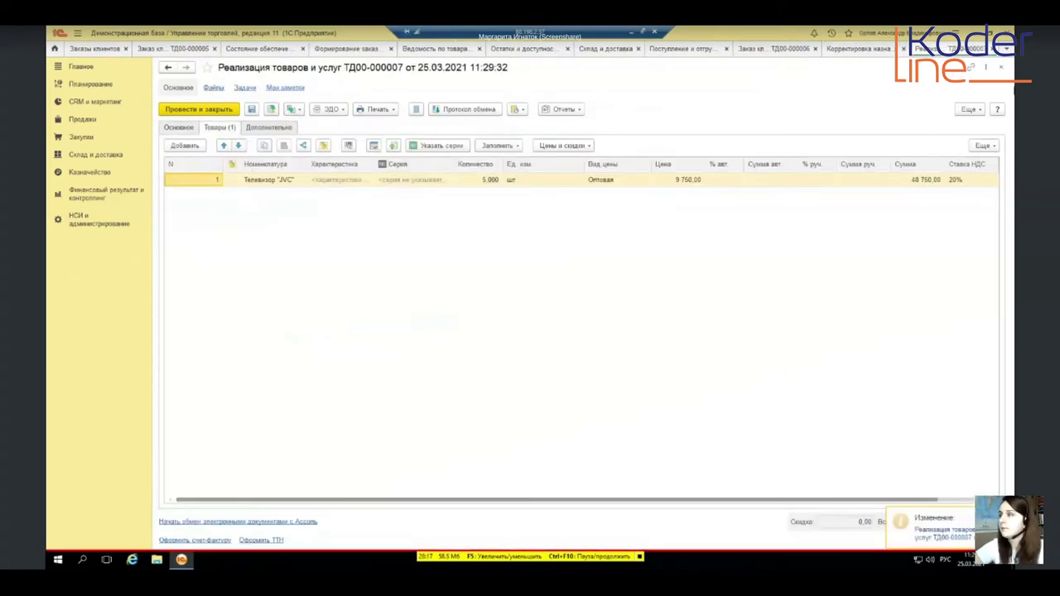
click(196, 540)
click(214, 110)
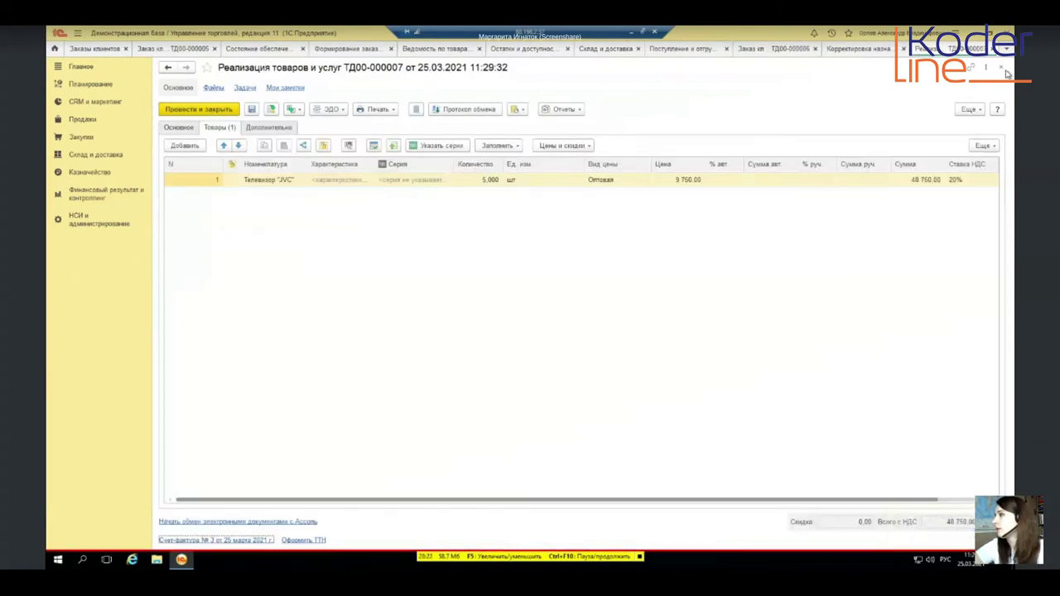
click(1005, 72)
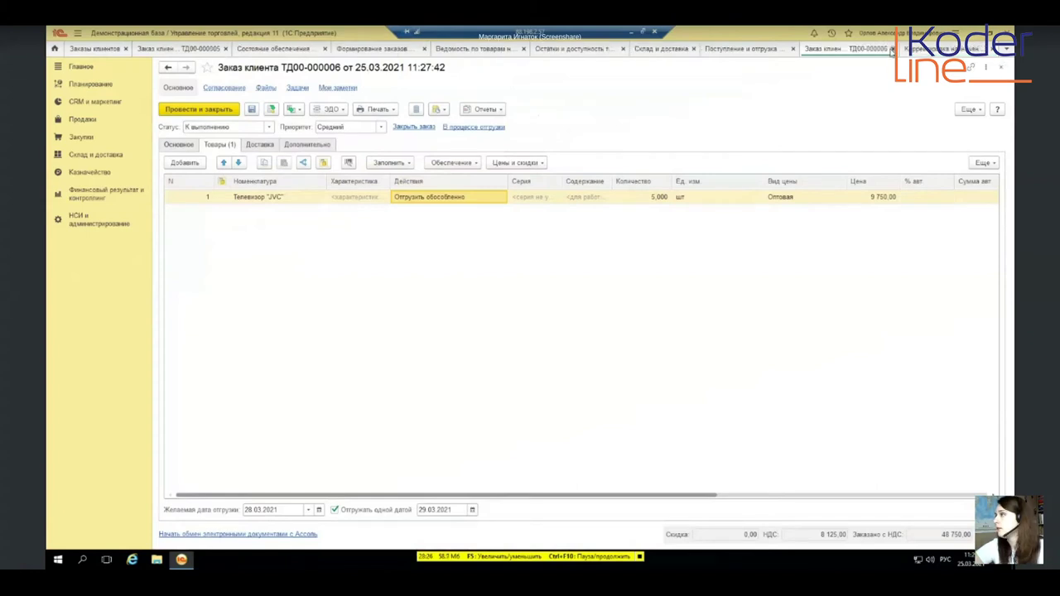
Close the new order, correction list and shipment detail report, and regenerate the «Остатки и доступность товаров» report for Склад хранения
click(892, 51)
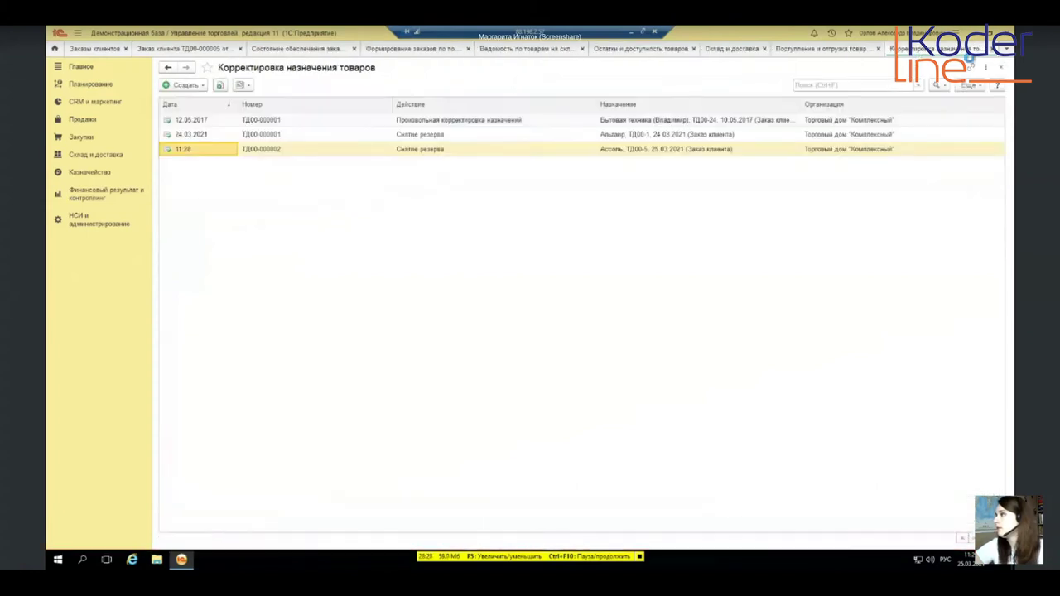
click(976, 52)
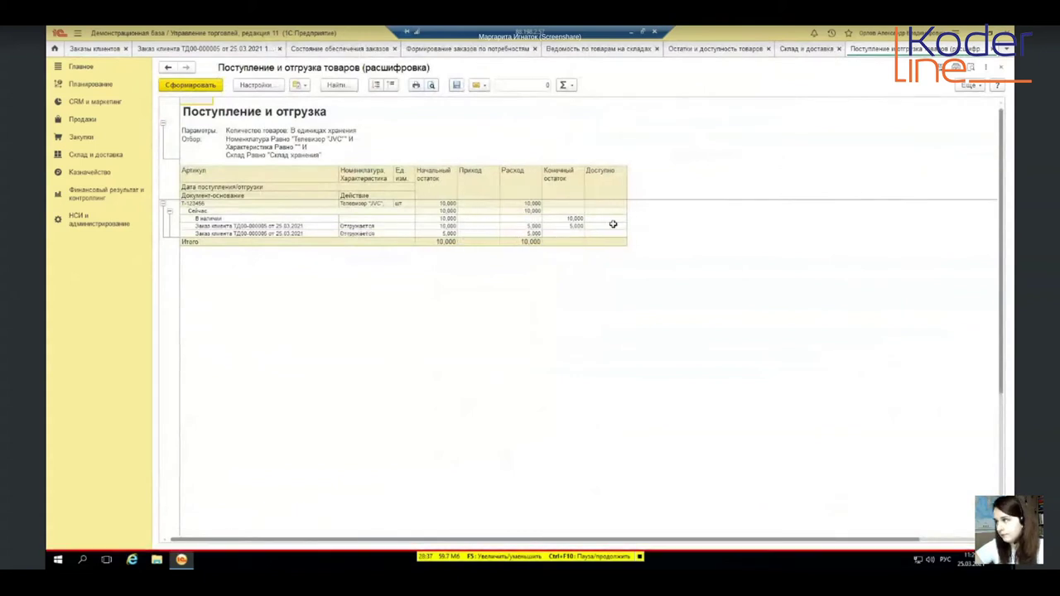
click(1003, 70)
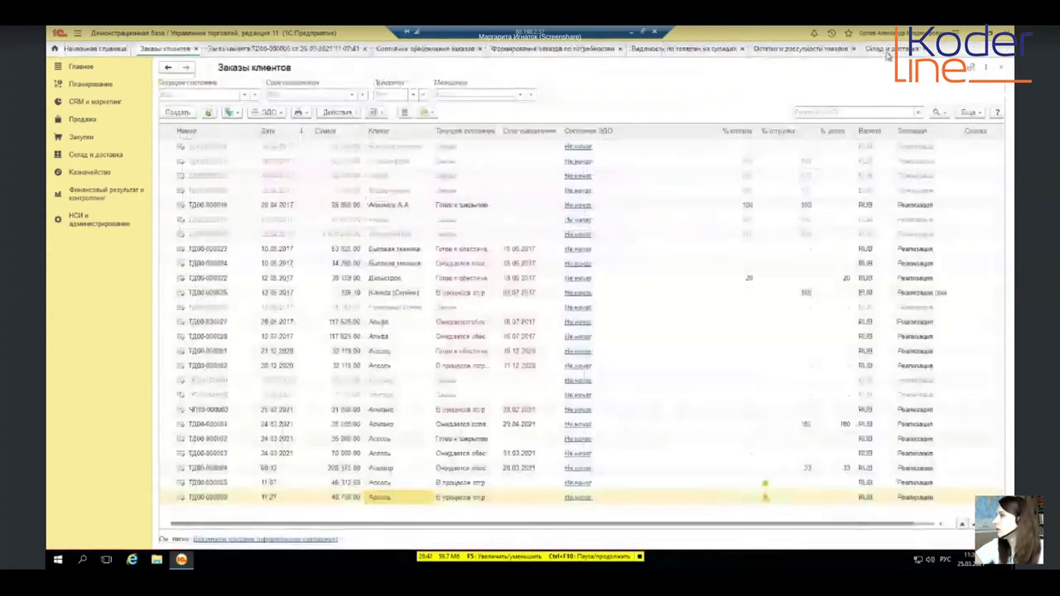
click(888, 52)
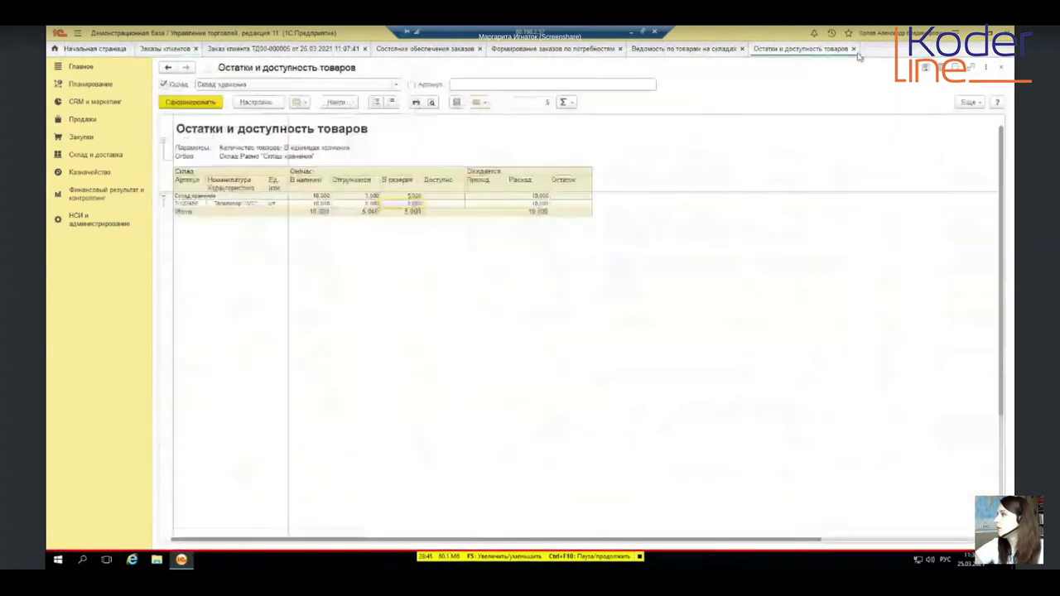
click(204, 102)
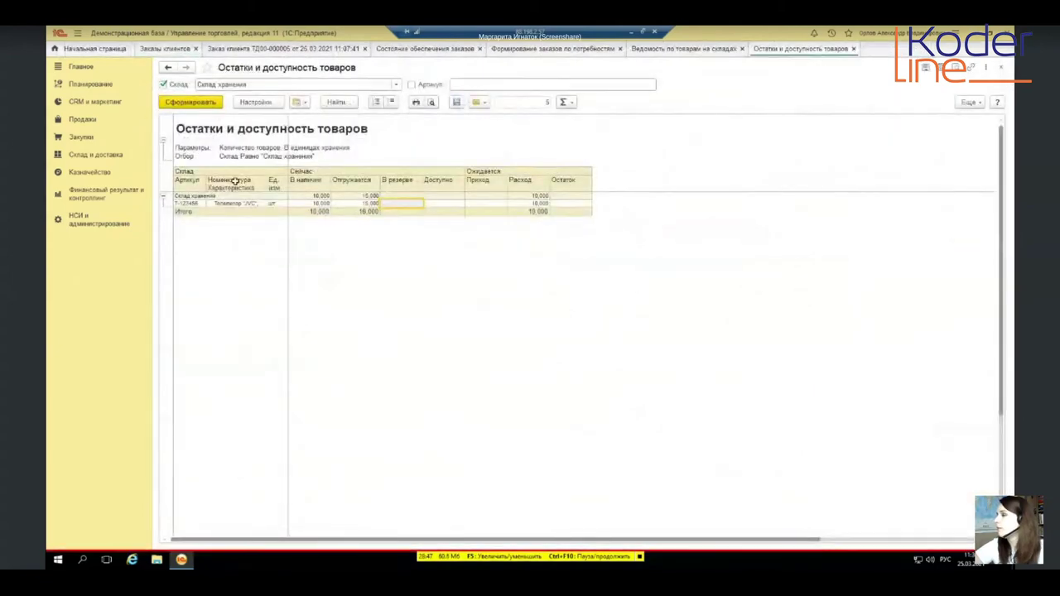
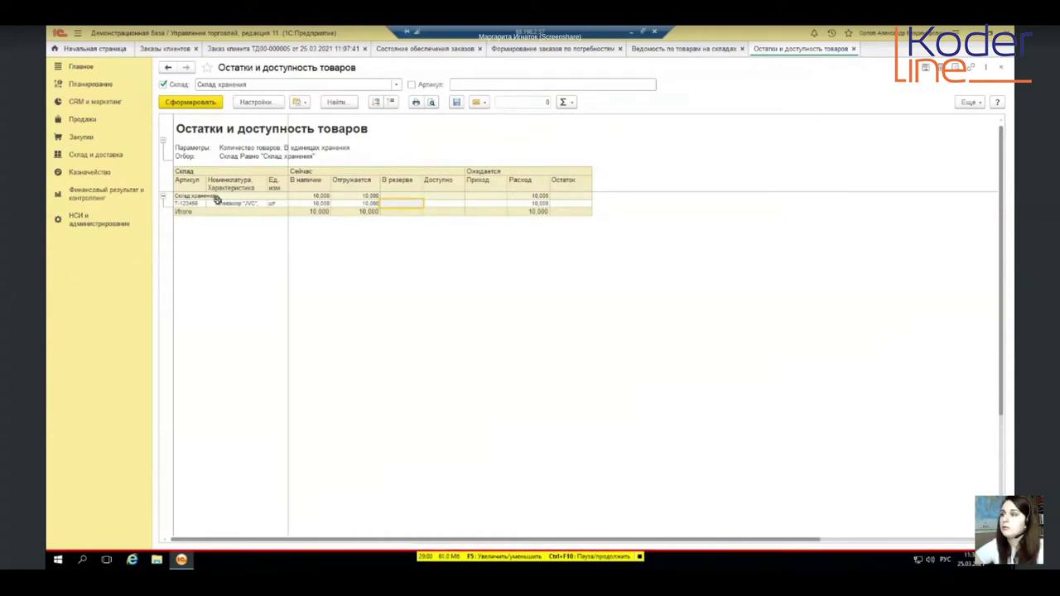
Open «Отгрузка товаров со склада» for Склад хранения and create shipping orders with the option «по всем распоряжениям»
click(87, 157)
click(187, 370)
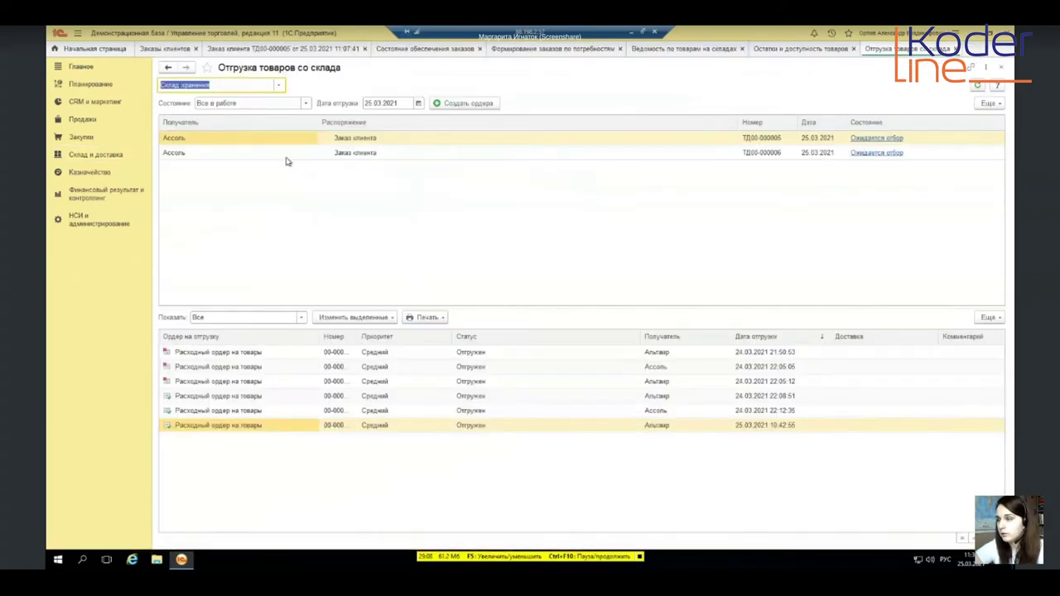
click(286, 157)
click(255, 141)
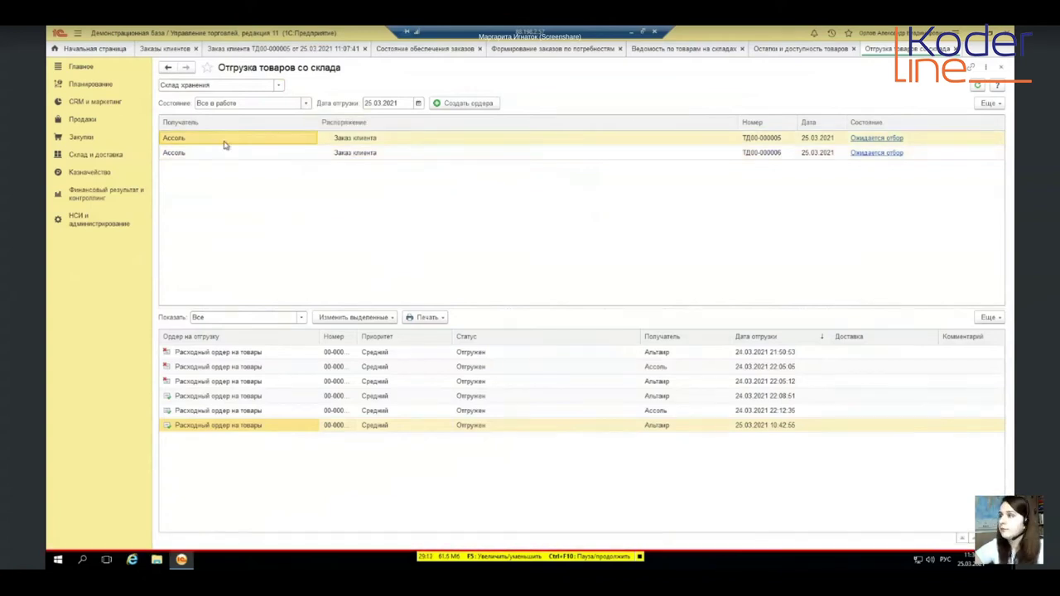
click(464, 103)
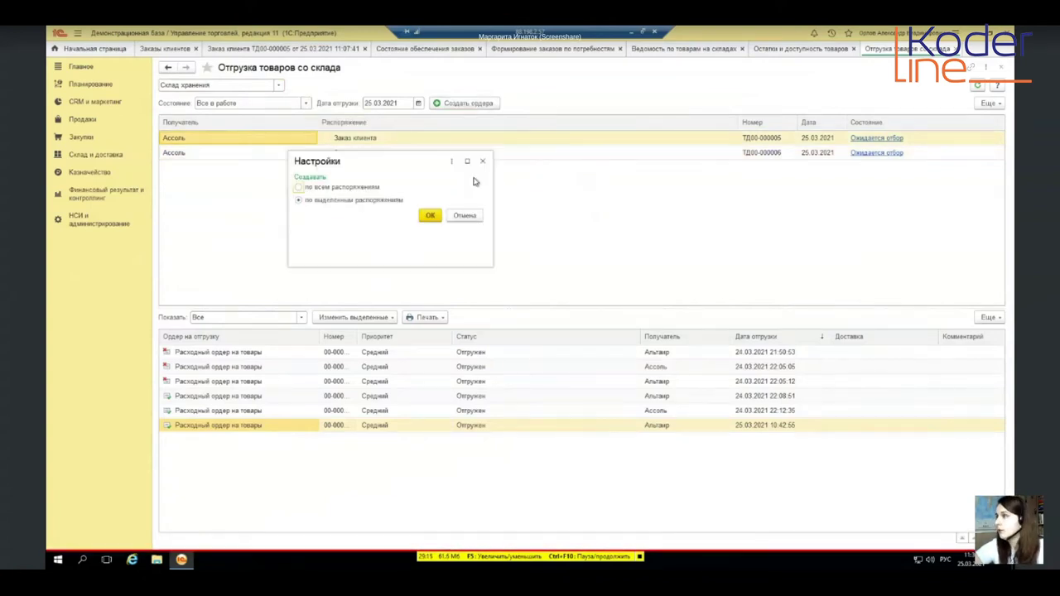
click(348, 188)
click(429, 216)
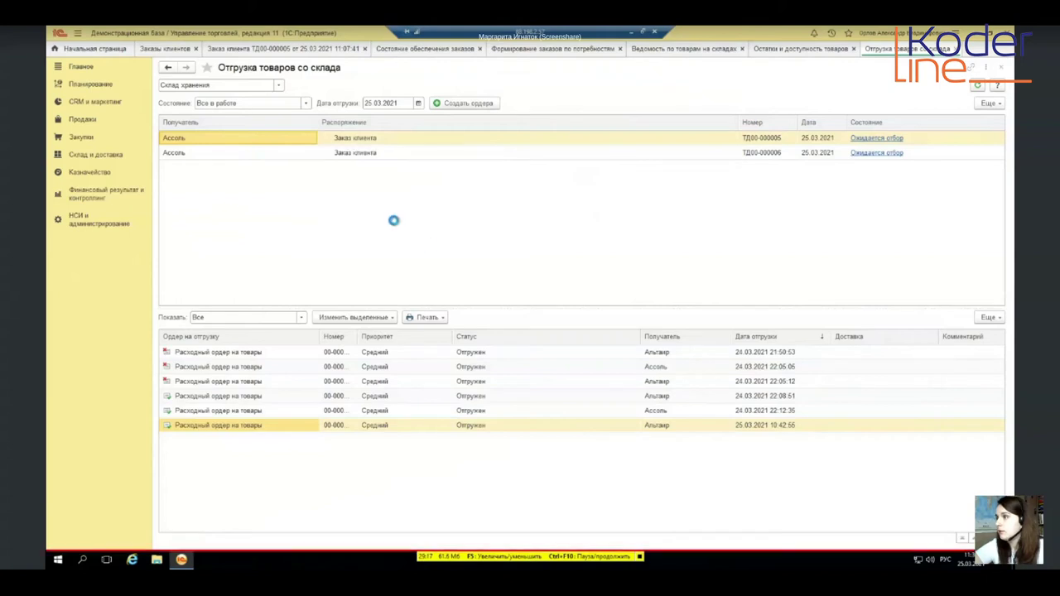
Set the newly created Ассоль «Расходный ордер на товары» to status «Отгружен» and post and close it
click(384, 441)
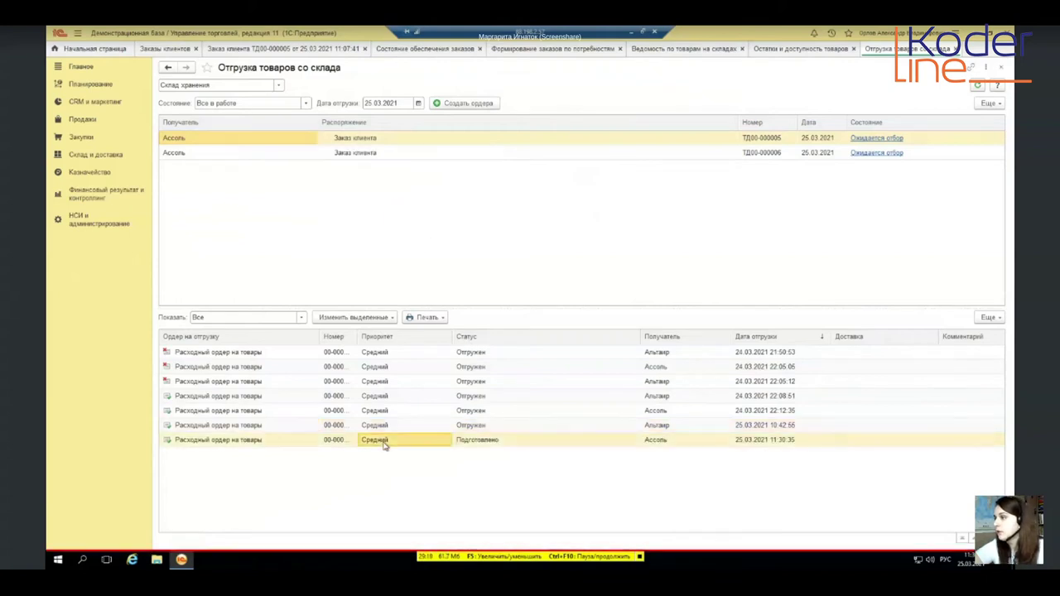
double_click(445, 447)
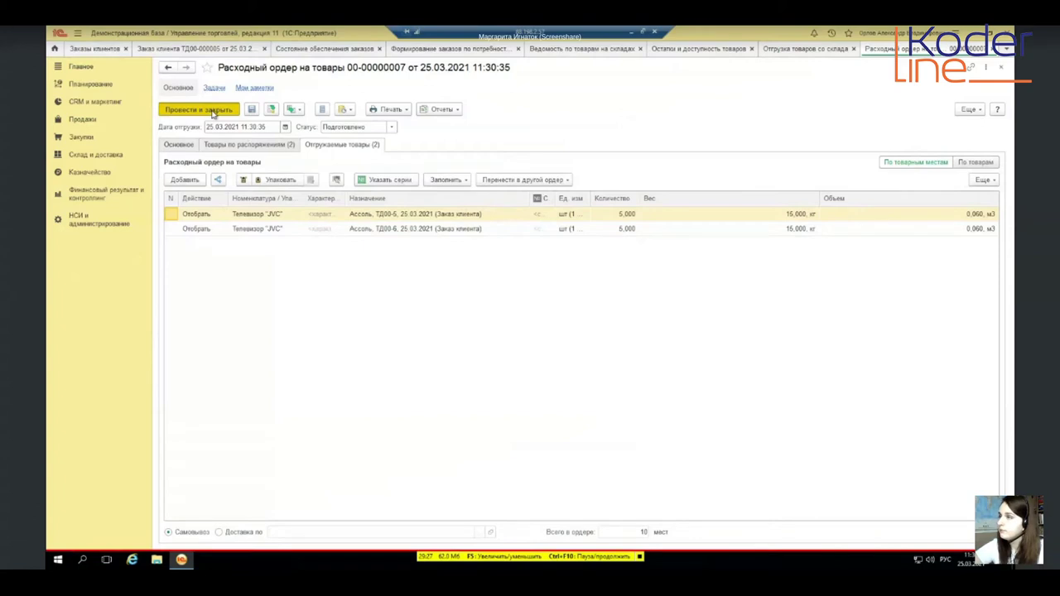
click(392, 127)
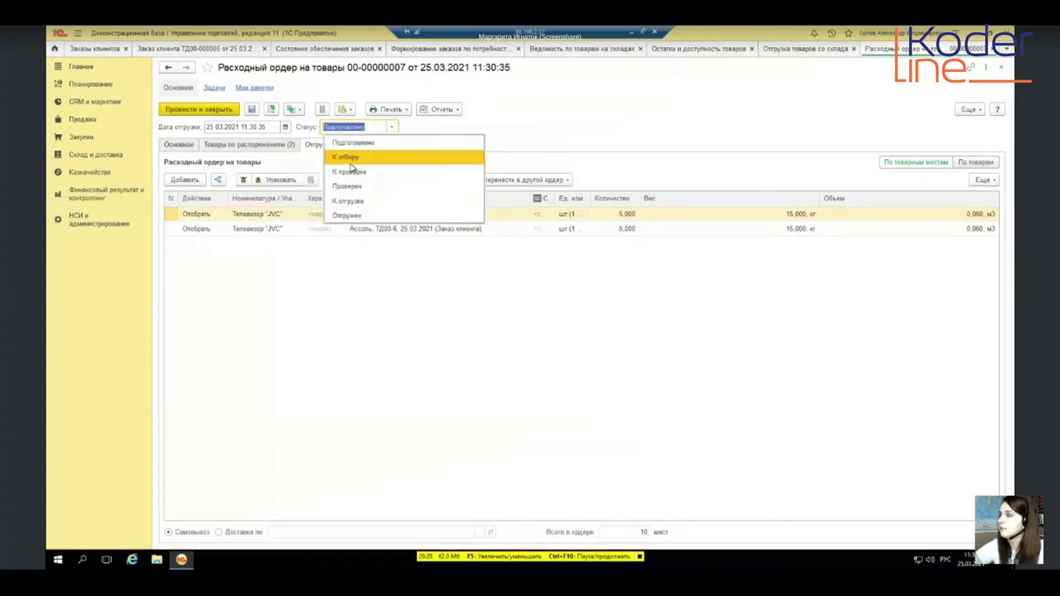
click(353, 214)
key(ctrl+Return)
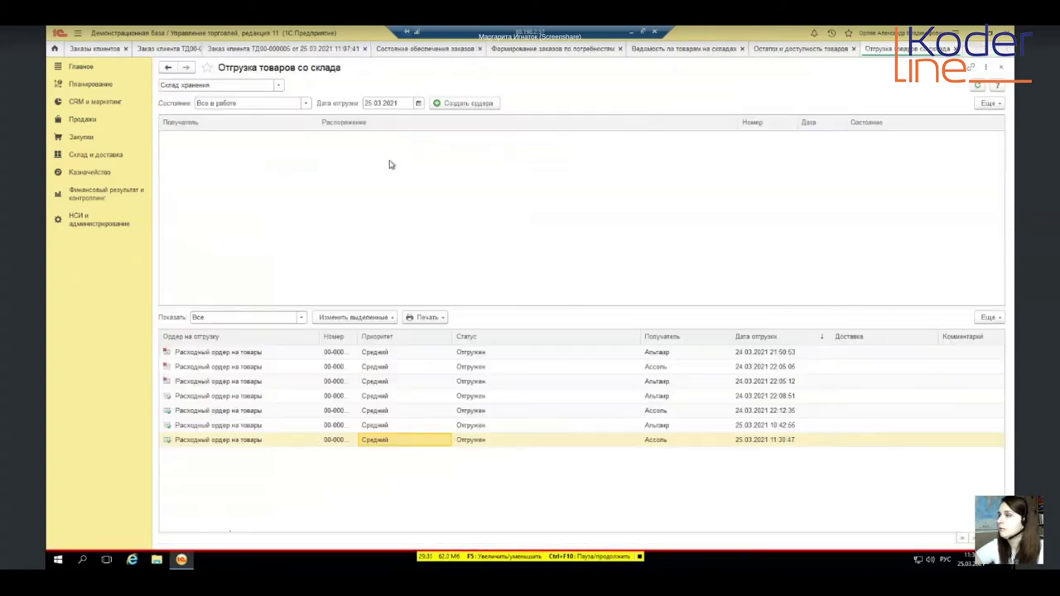
Regenerate the «Ведомость по товарам на складах» report for Склад хранения, and close the warehouse shipment list to return to «Остатки и доступность товаров»
click(683, 49)
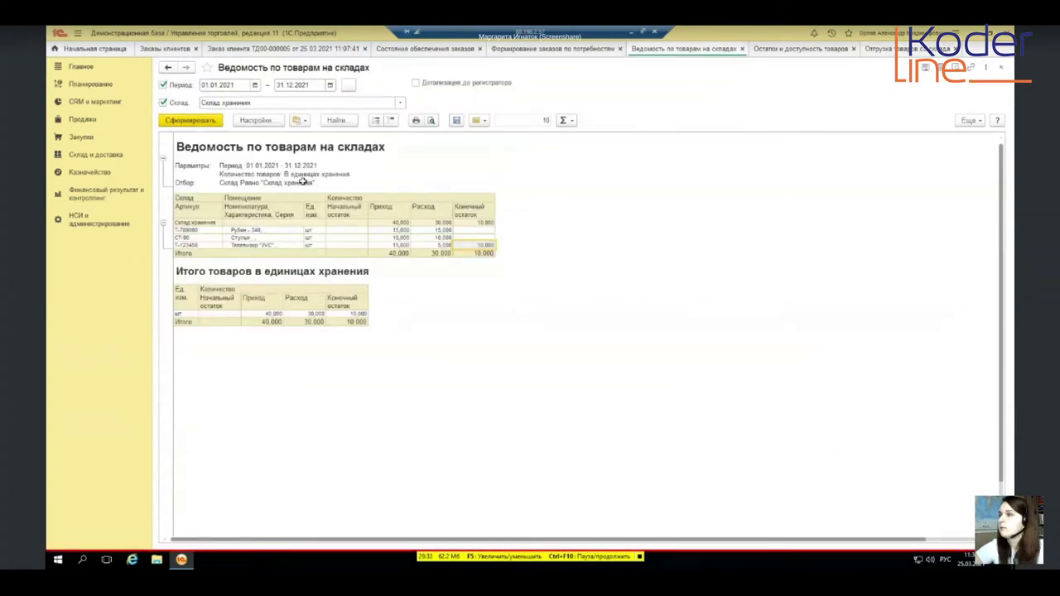
click(214, 122)
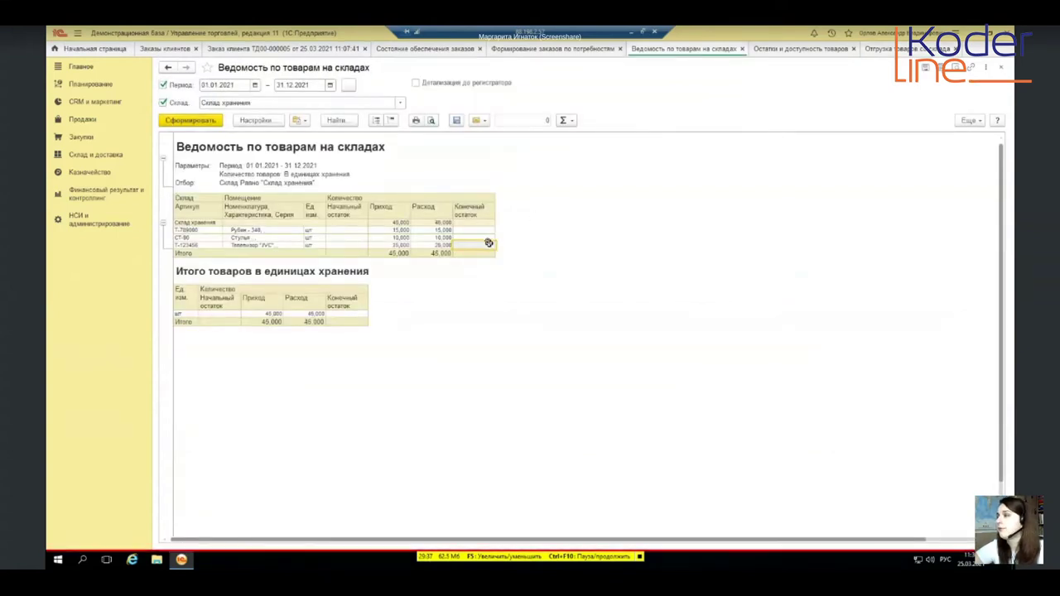
click(920, 49)
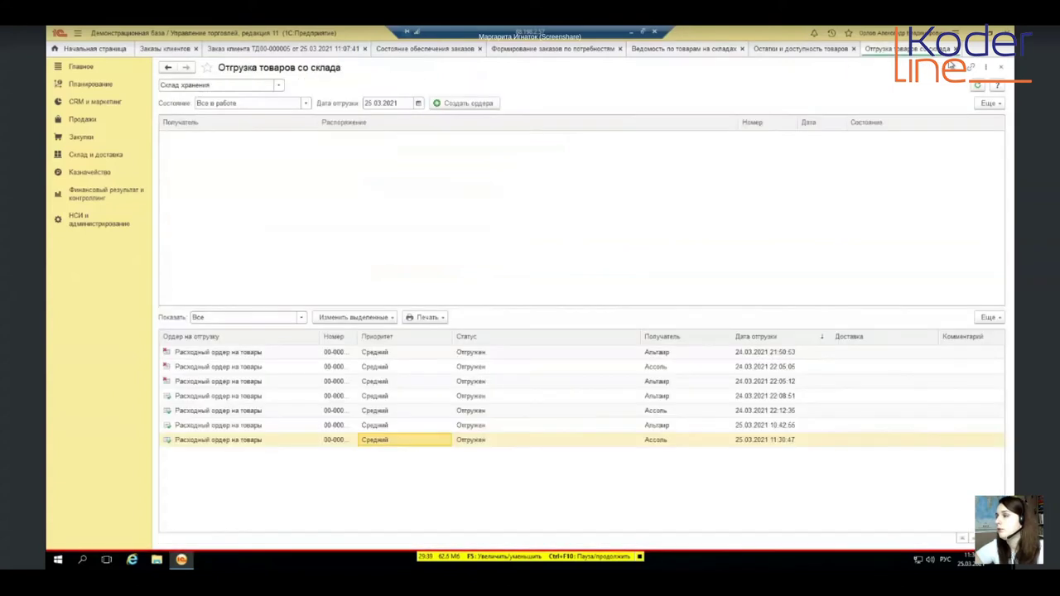
click(958, 49)
click(802, 50)
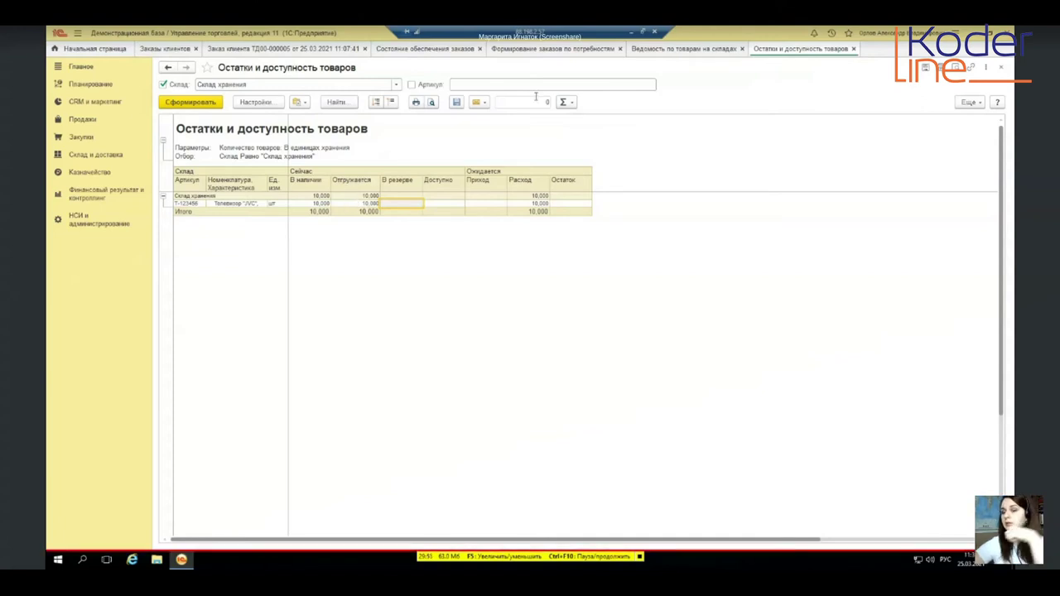
Open the most recent supplier order from База «Электротовары» and duplicate the «Кредит (плановый)» line in its payment rules
click(82, 139)
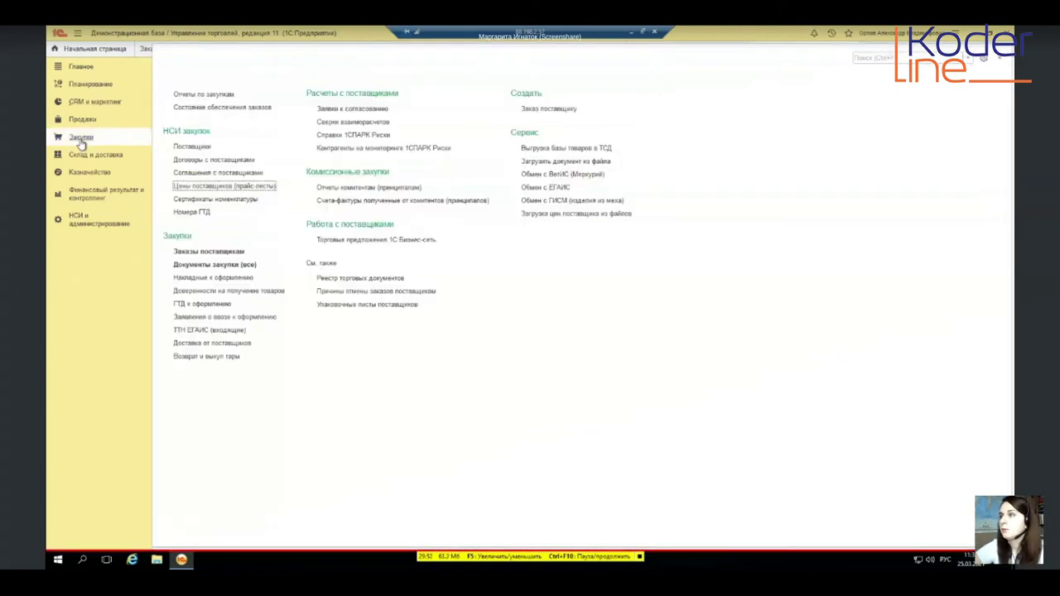
click(216, 245)
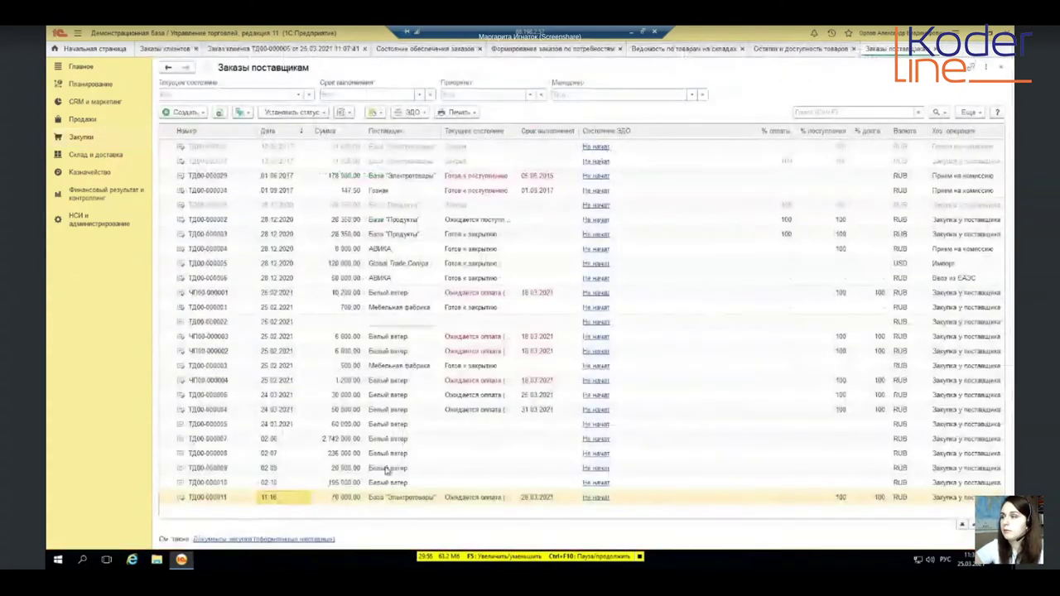
click(383, 500)
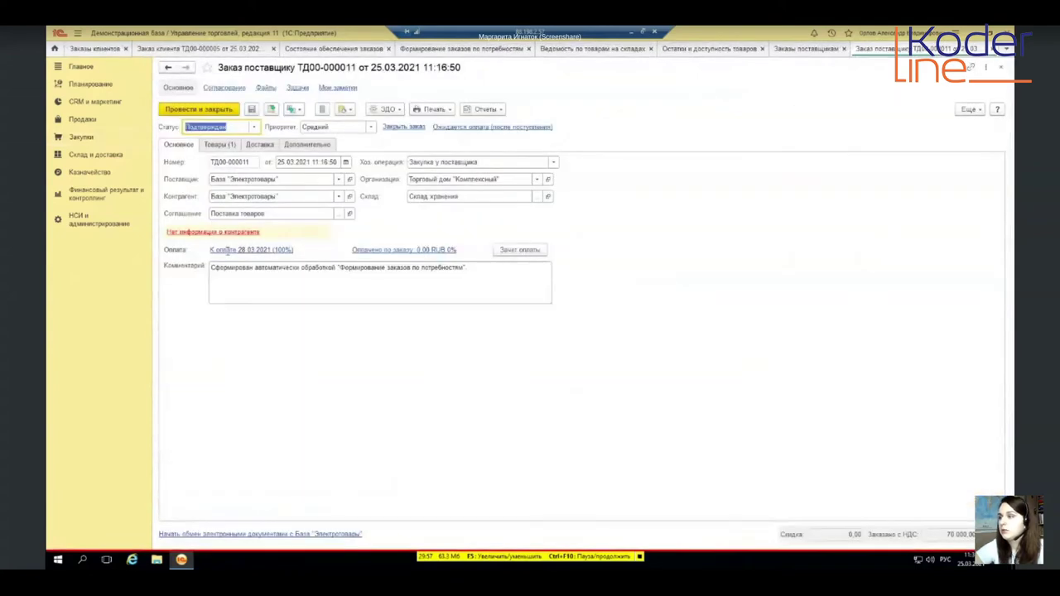
click(233, 250)
right_click(379, 291)
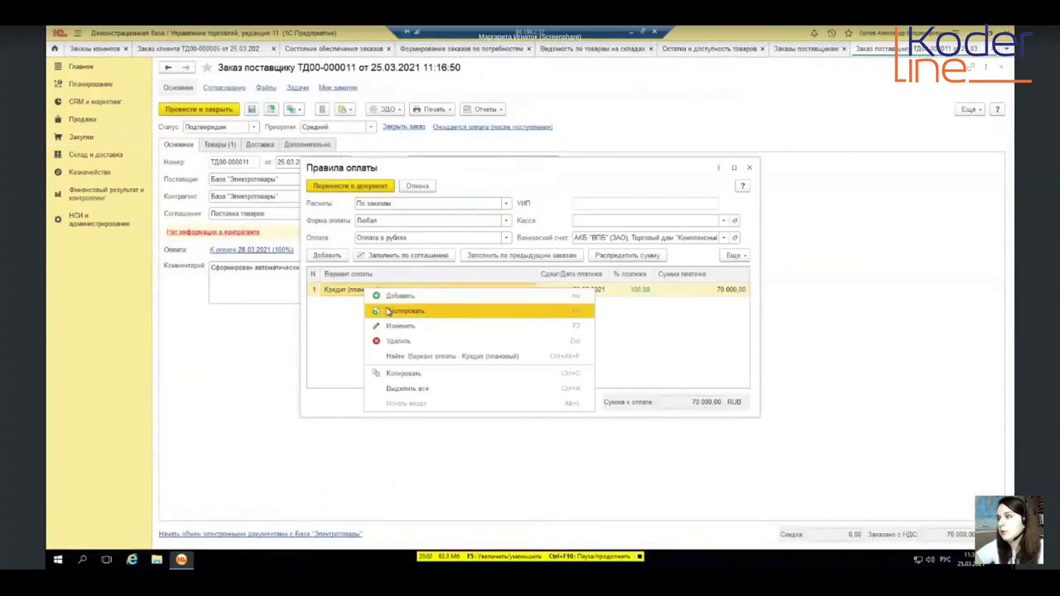
click(390, 311)
Try to set the payment date of the second payment line to 31.04.2021
double_click(582, 306)
text(31.04.2021)
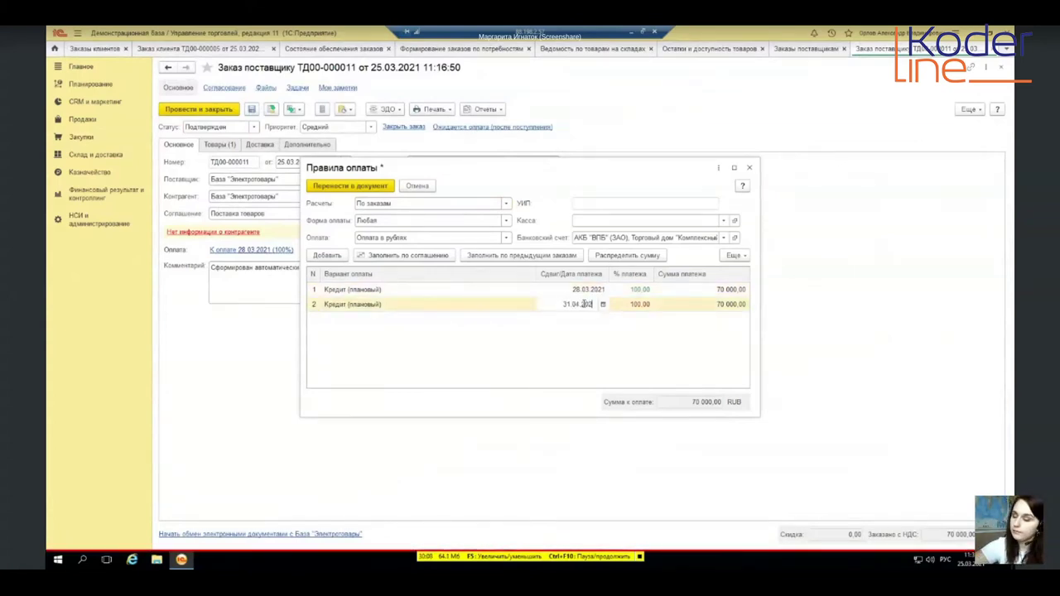
key(Return)
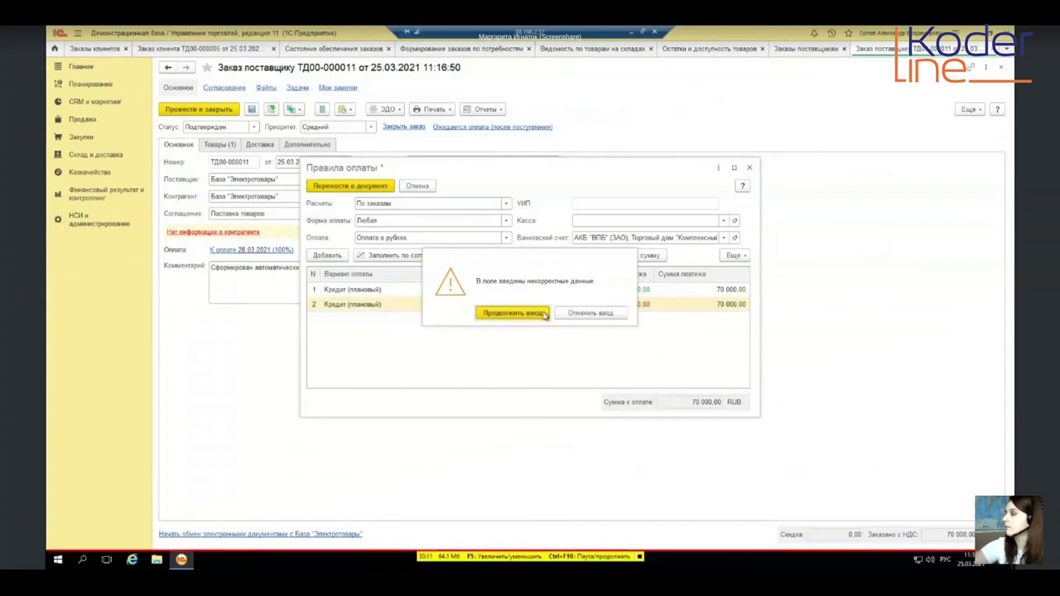
click(612, 313)
Set the payment share to 50% on both lines of the payment rules
click(636, 290)
text(500)
key(Return)
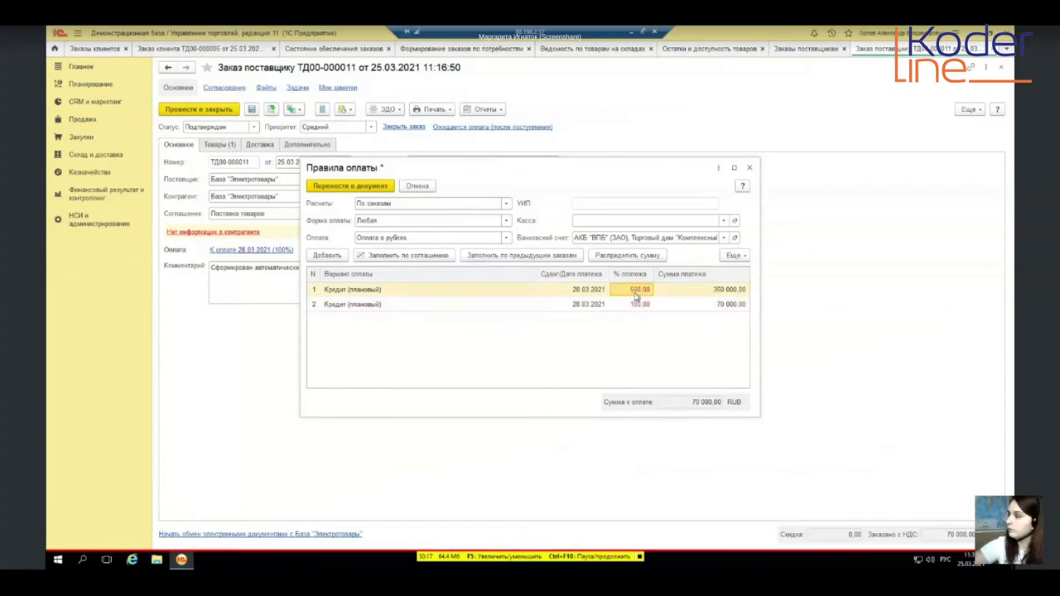
click(636, 290)
text(50)
key(Return)
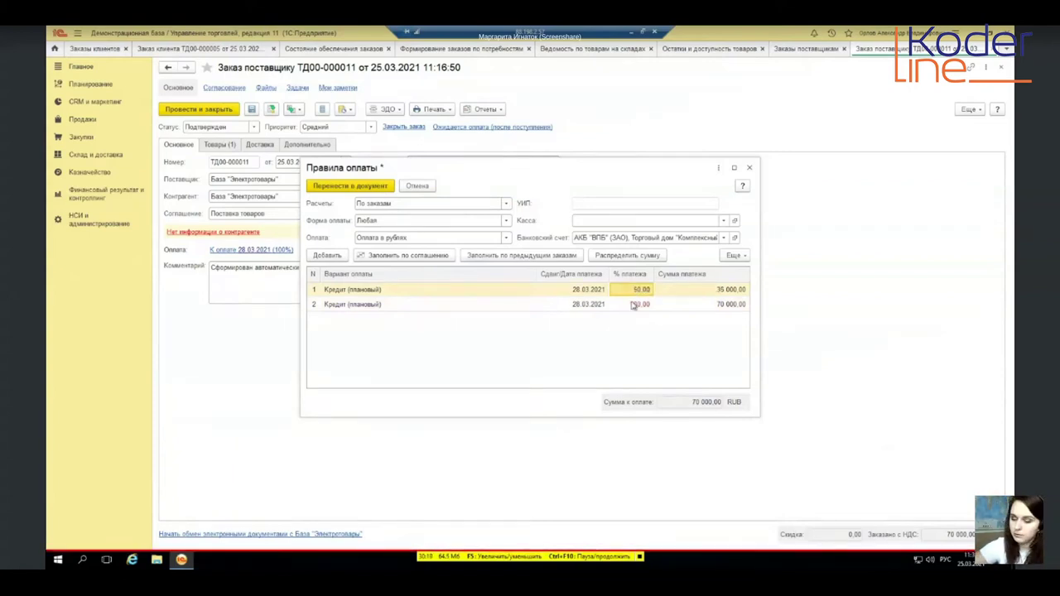
click(635, 304)
text(50)
key(Return)
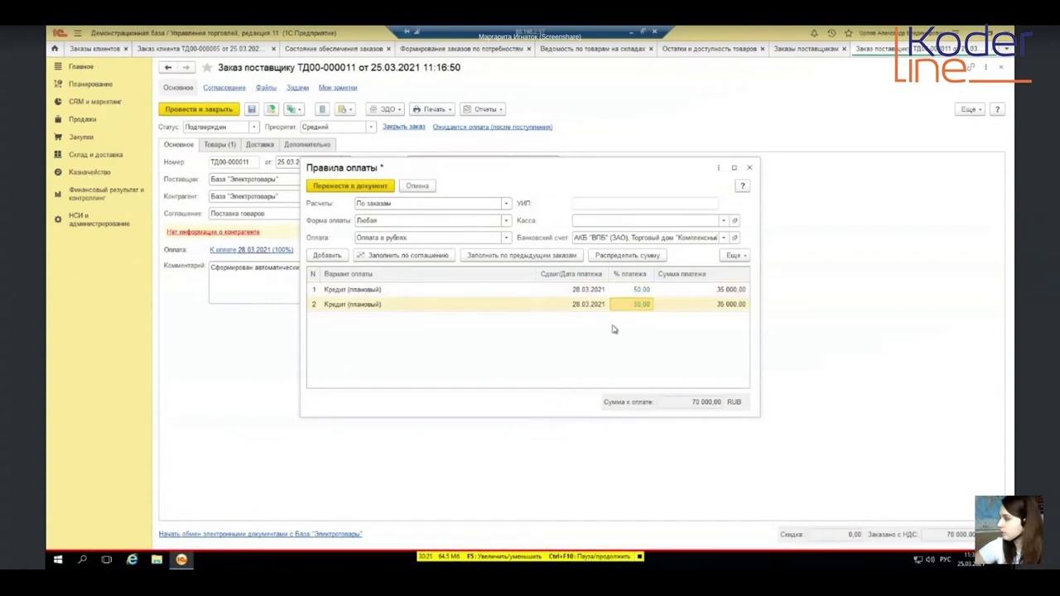
Transfer the payment rules to the supplier order, keep its status «Подтвержден», and save the order
click(341, 186)
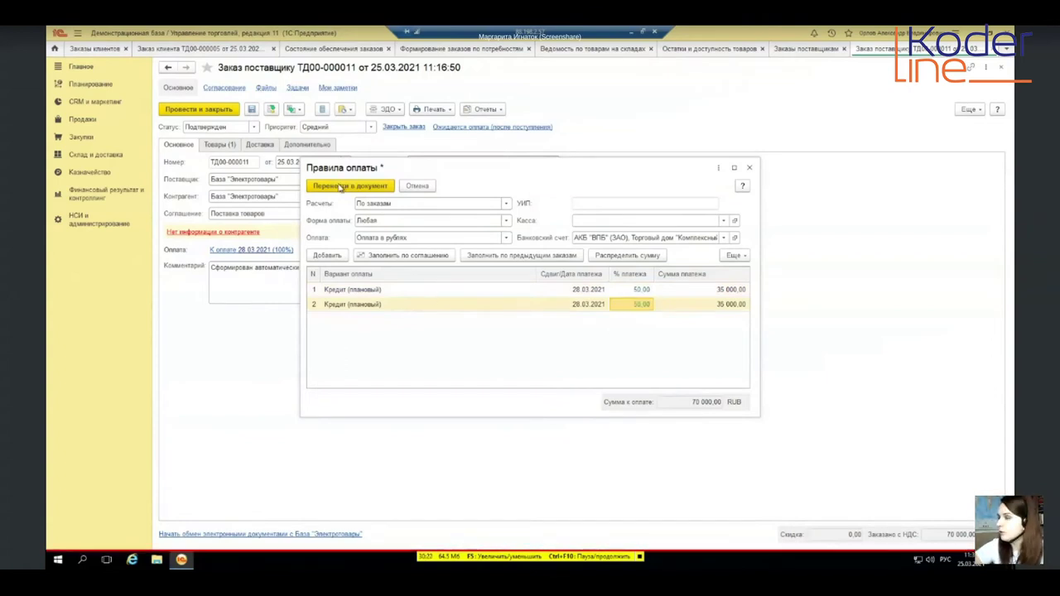
click(254, 126)
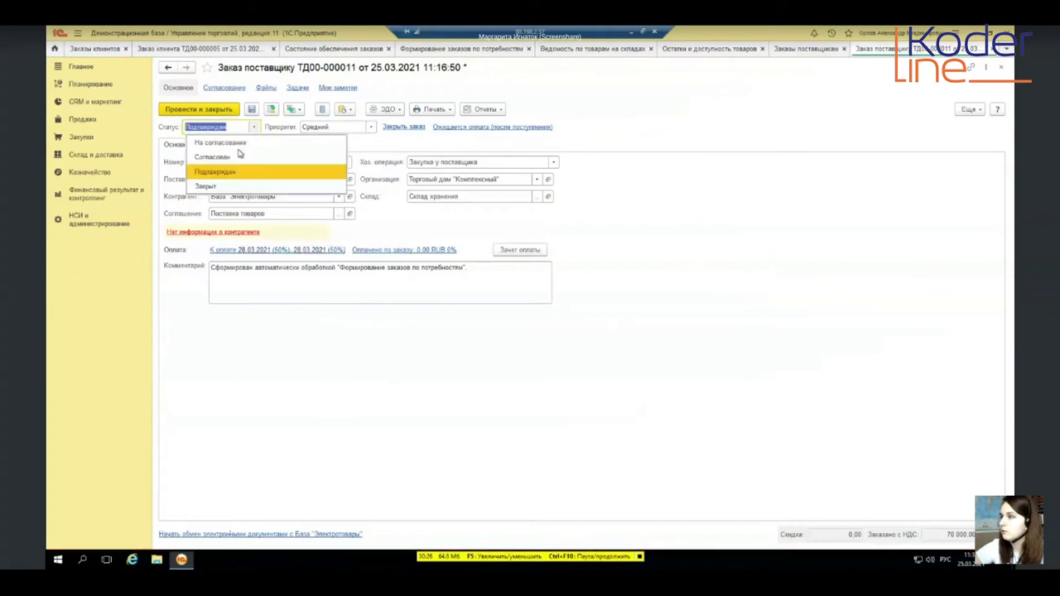
click(233, 171)
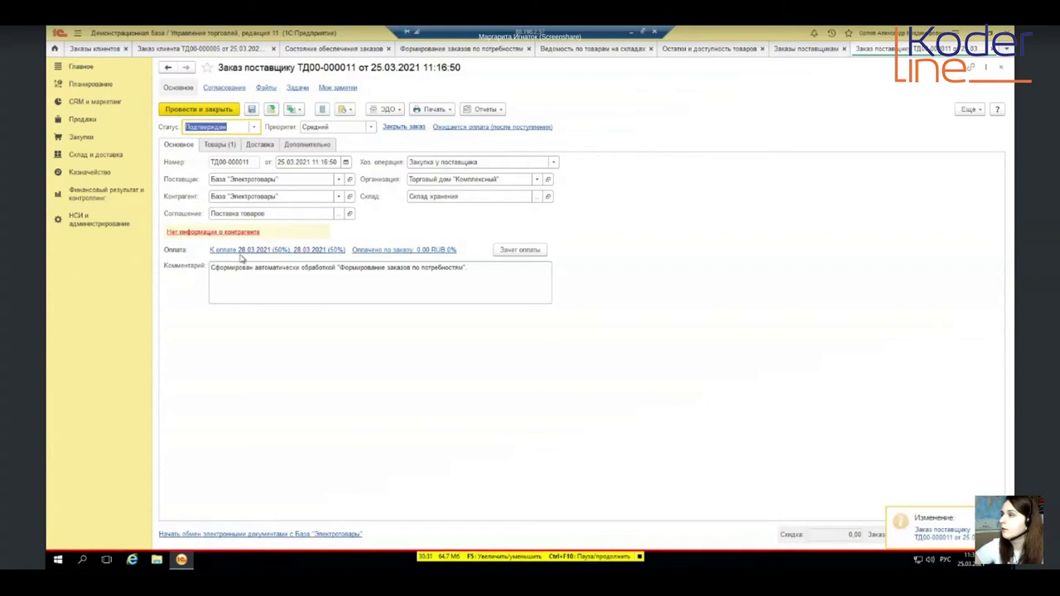
Open the treasury report «Реестр платежей» and filter it by the organisation Торговый дом "Комплексный"
click(77, 173)
click(200, 93)
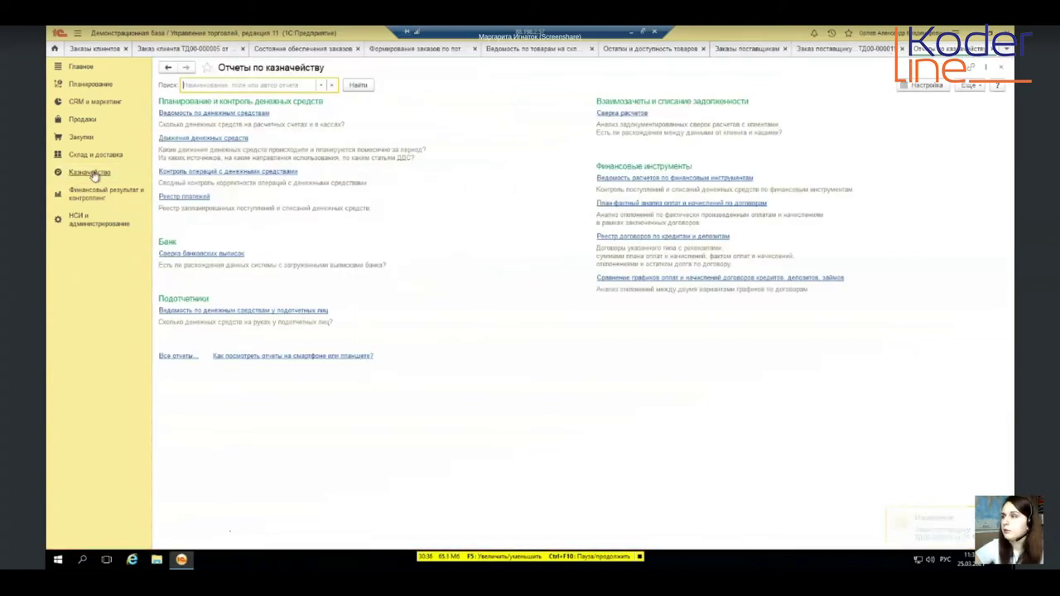
click(91, 173)
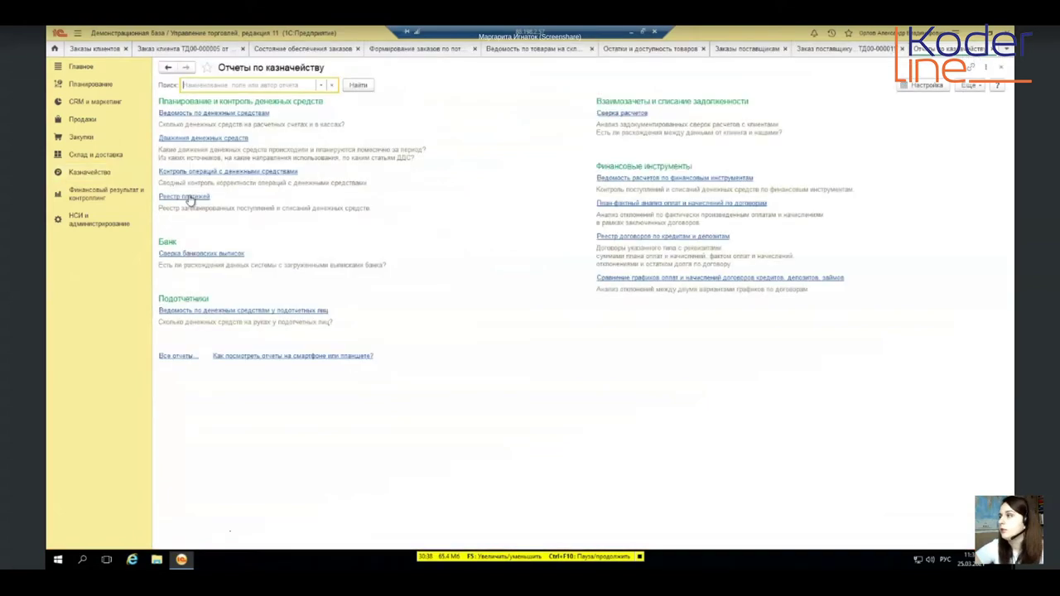
click(190, 197)
click(163, 103)
click(417, 103)
click(275, 143)
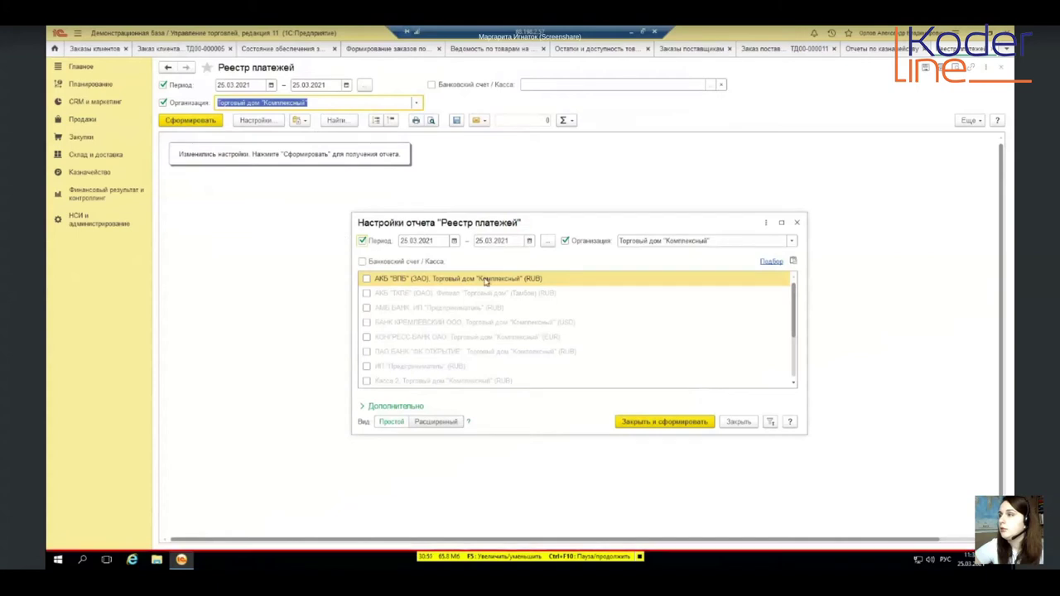
Show the extended settings of the payment register report and enable the filter «Поступление / Списание» equal to «Списание»
click(432, 422)
scroll(427, 334, down, 1)
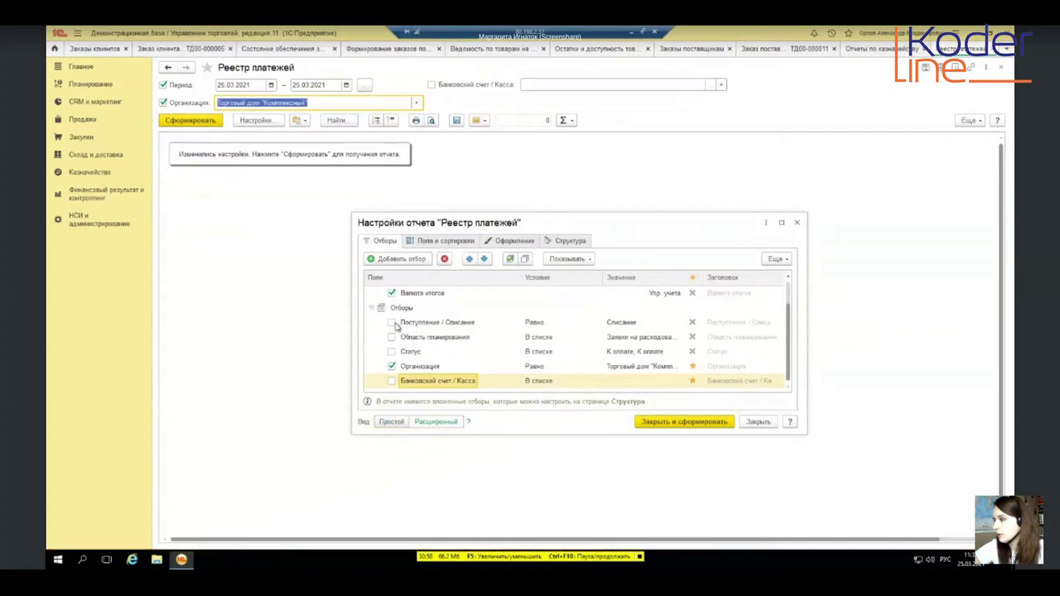
click(418, 324)
click(391, 322)
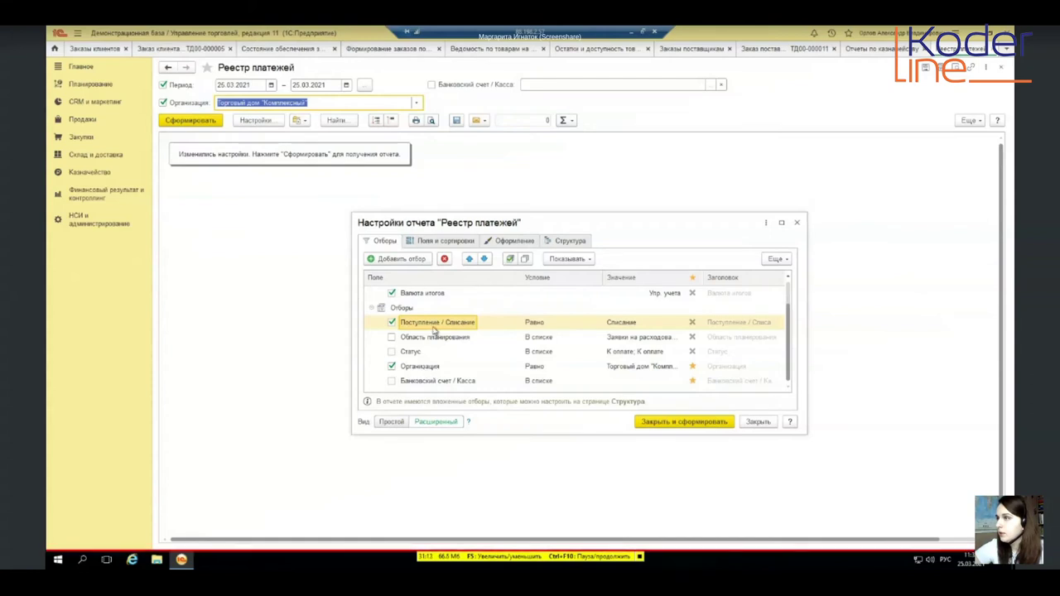
Add a filter on the field «Плательщик / Получатель» to the report settings
double_click(437, 328)
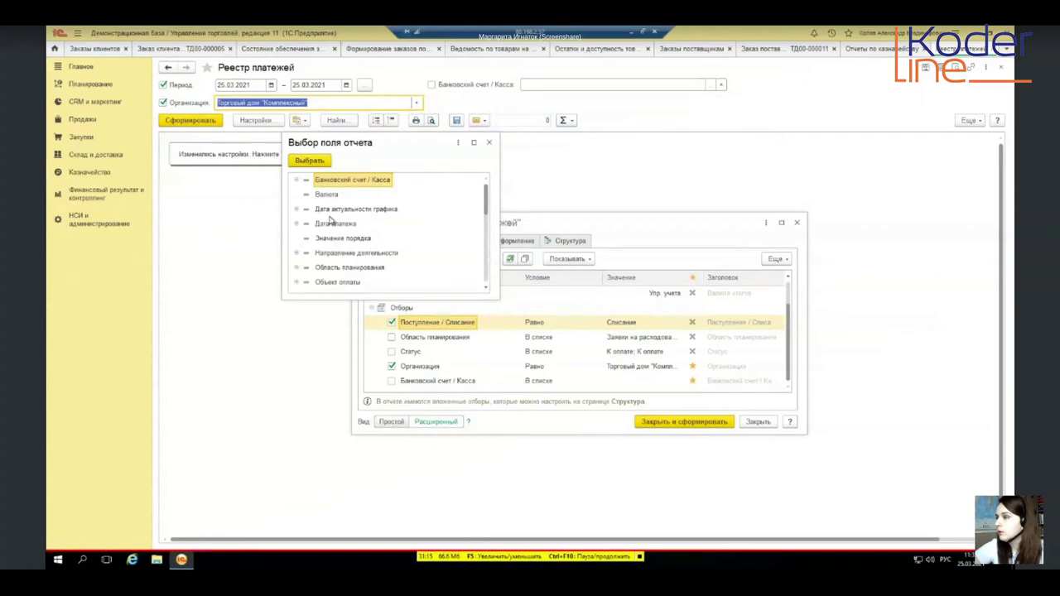
scroll(340, 265, down, 2)
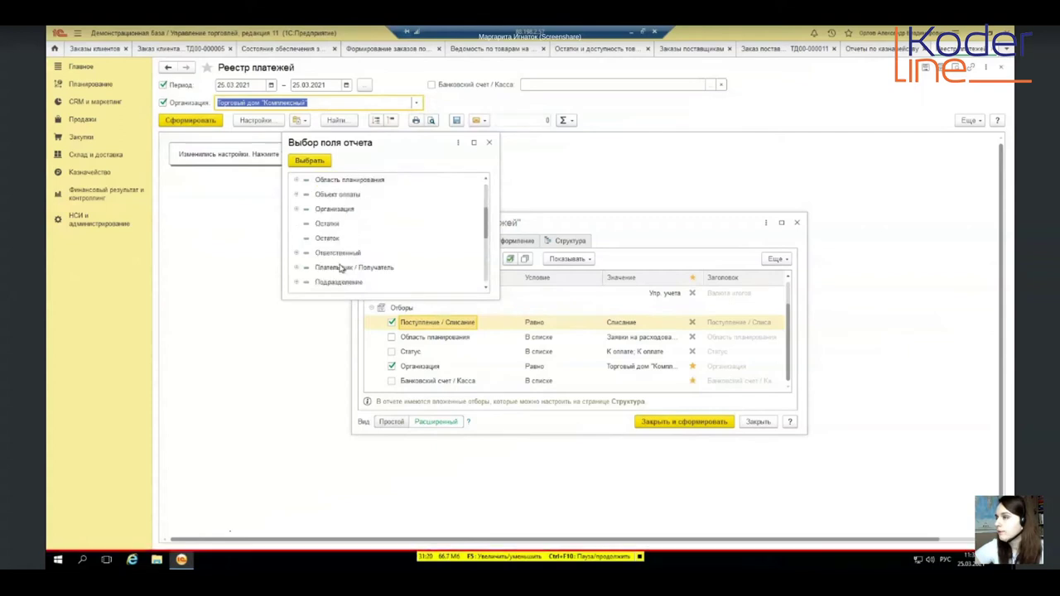
scroll(339, 269, down, 1)
double_click(354, 227)
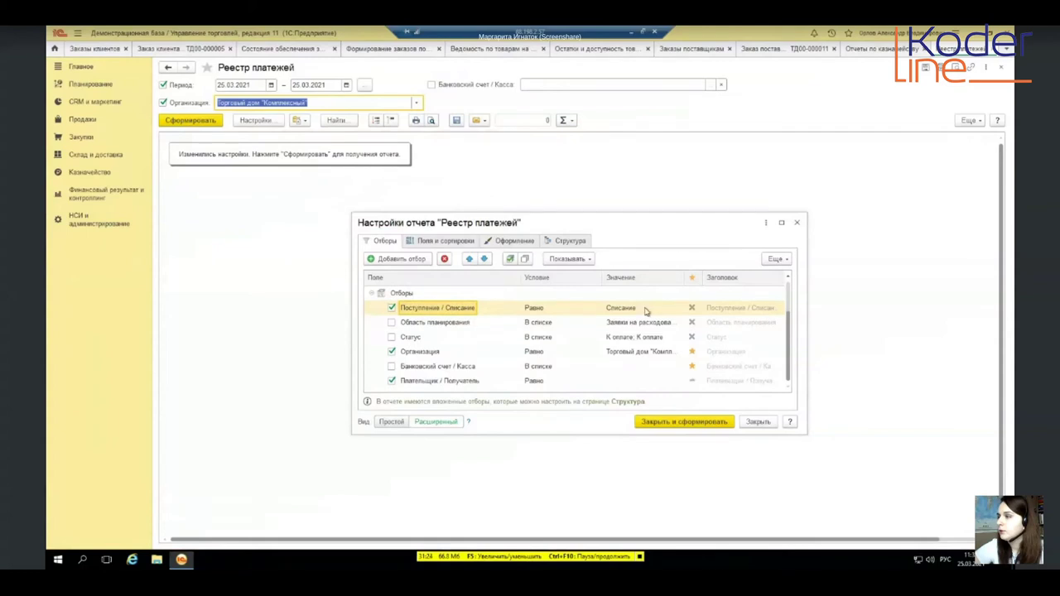
click(646, 309)
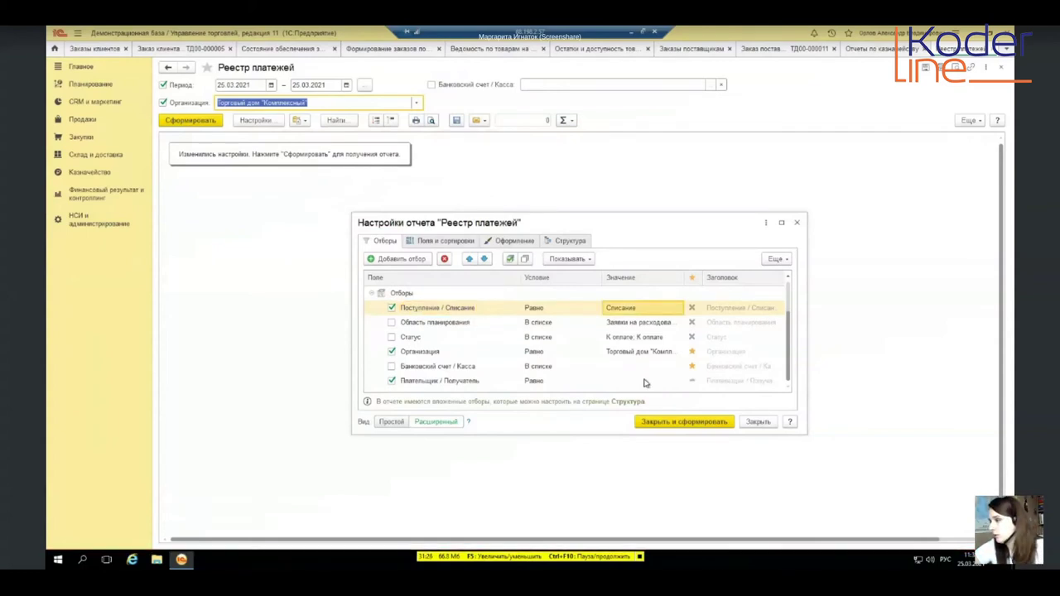
click(646, 382)
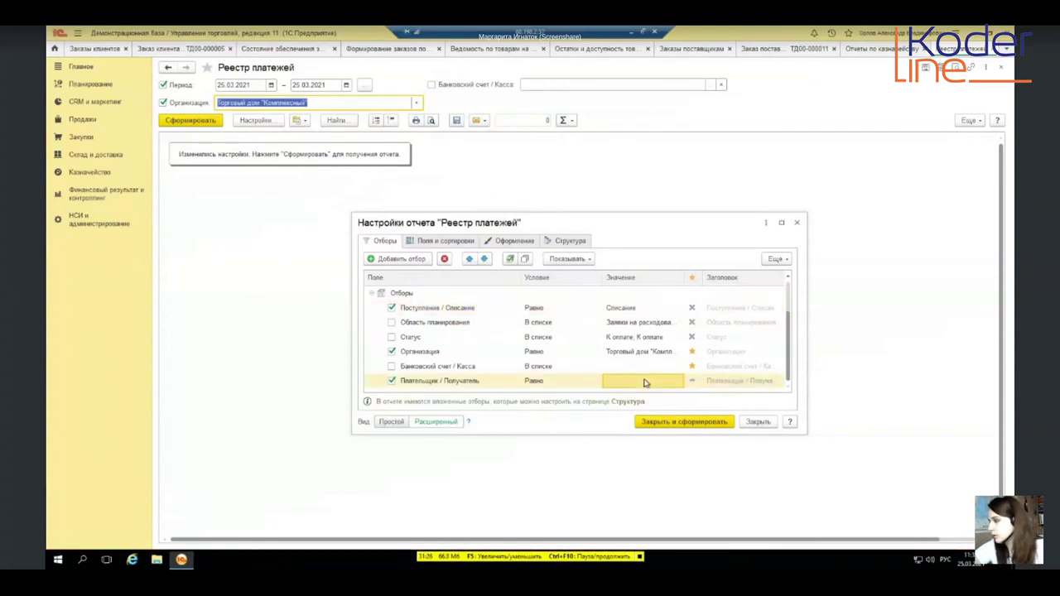
click(660, 384)
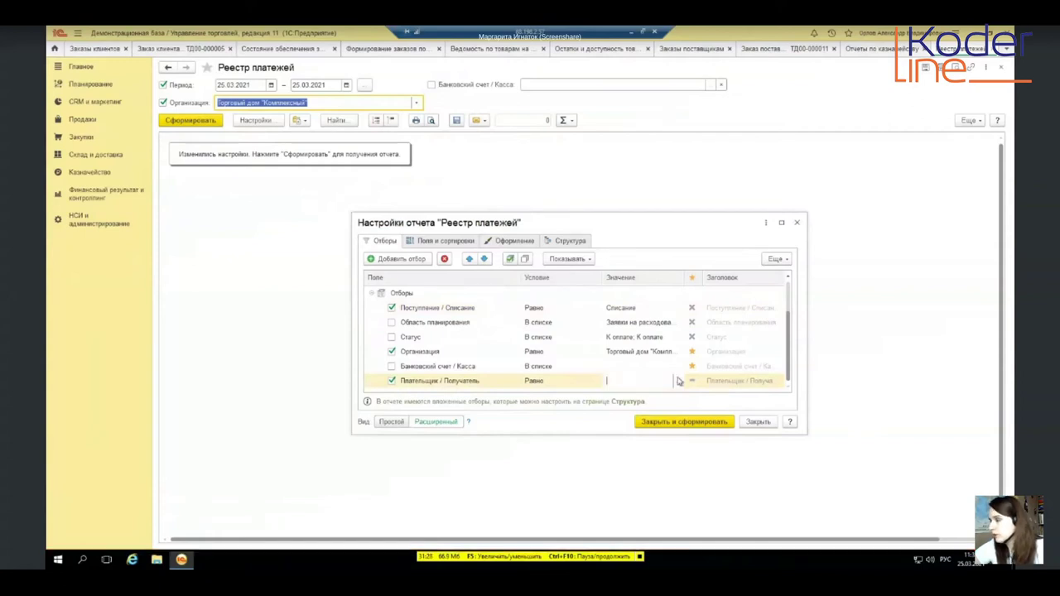
click(677, 380)
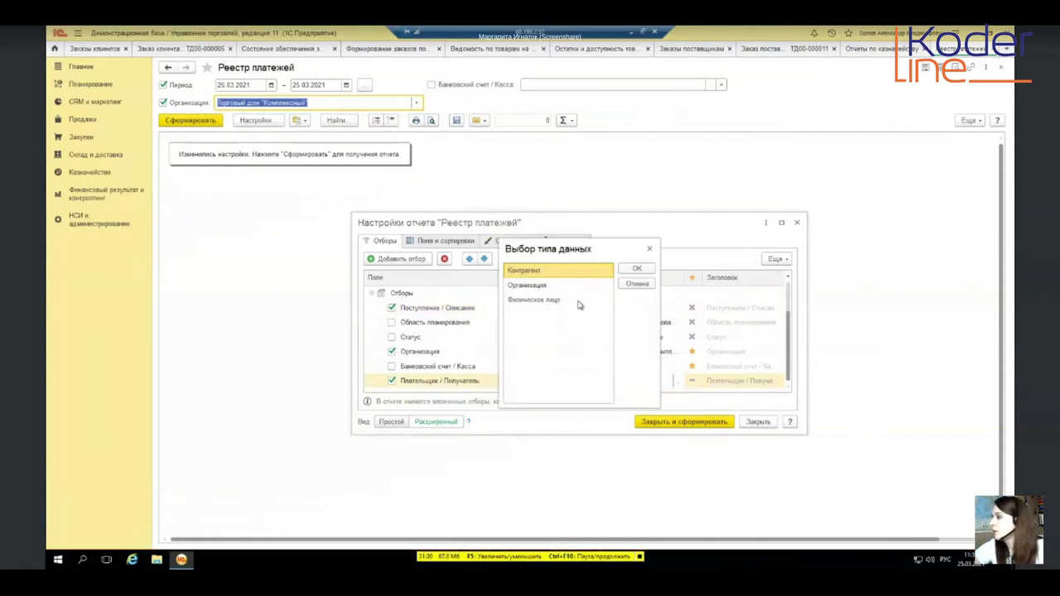
double_click(527, 271)
key(Escape)
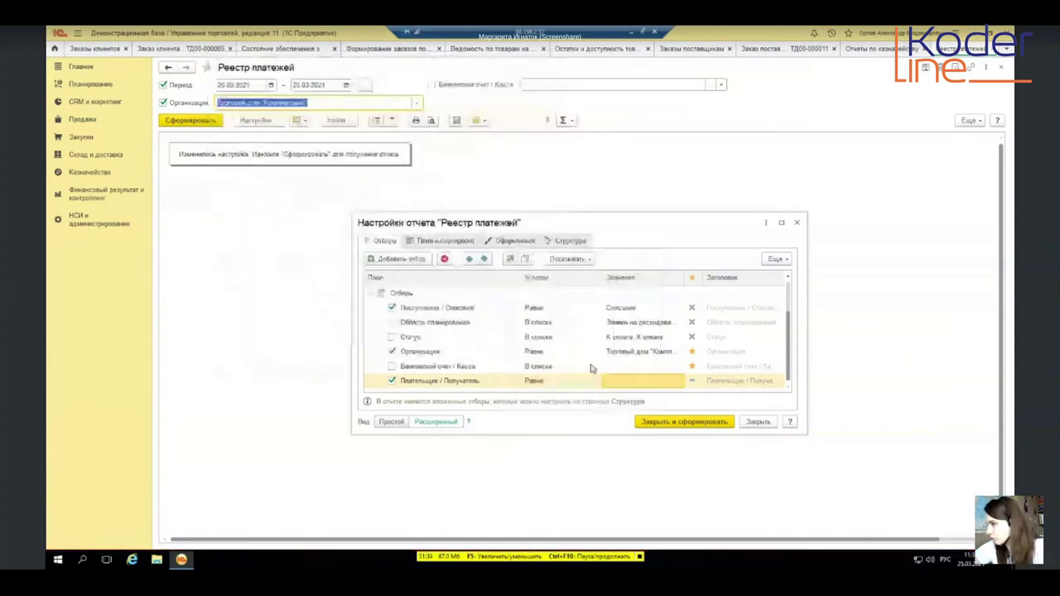
Set the «Плательщик / Получатель» filter to «В списке» with the counterparties Ассоль and Белый ветер
click(573, 379)
click(570, 433)
click(678, 381)
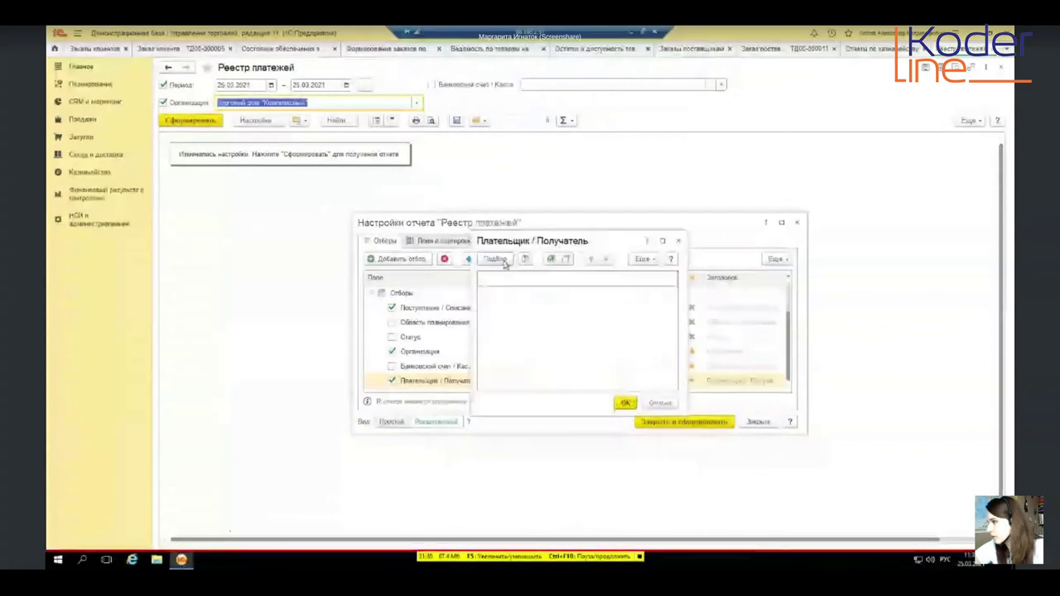
click(495, 258)
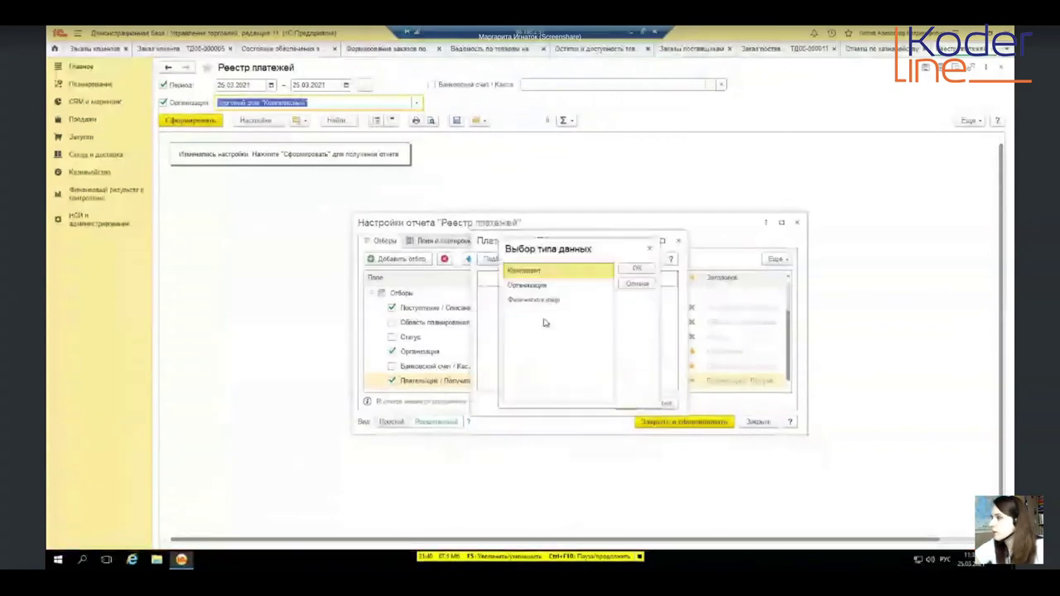
double_click(538, 272)
double_click(263, 260)
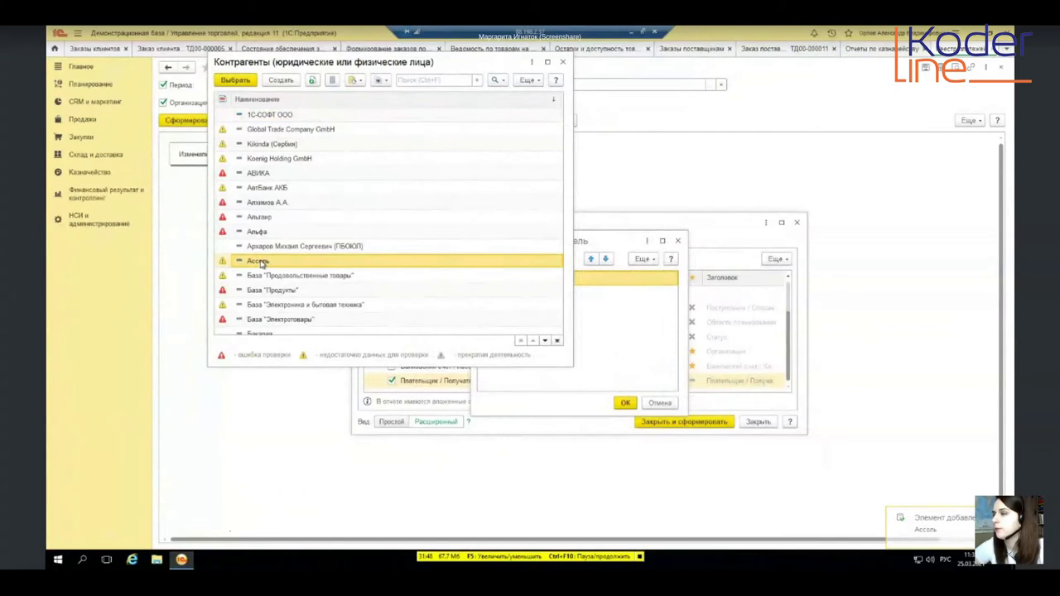
scroll(262, 262, down, 3)
double_click(271, 233)
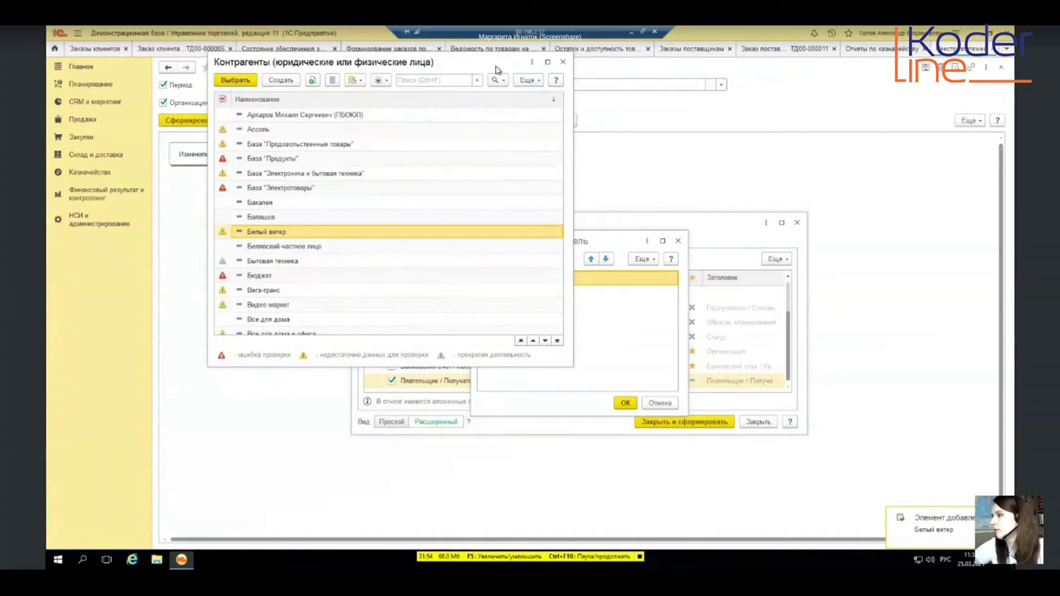
drag(497, 69, 540, 366)
click(276, 376)
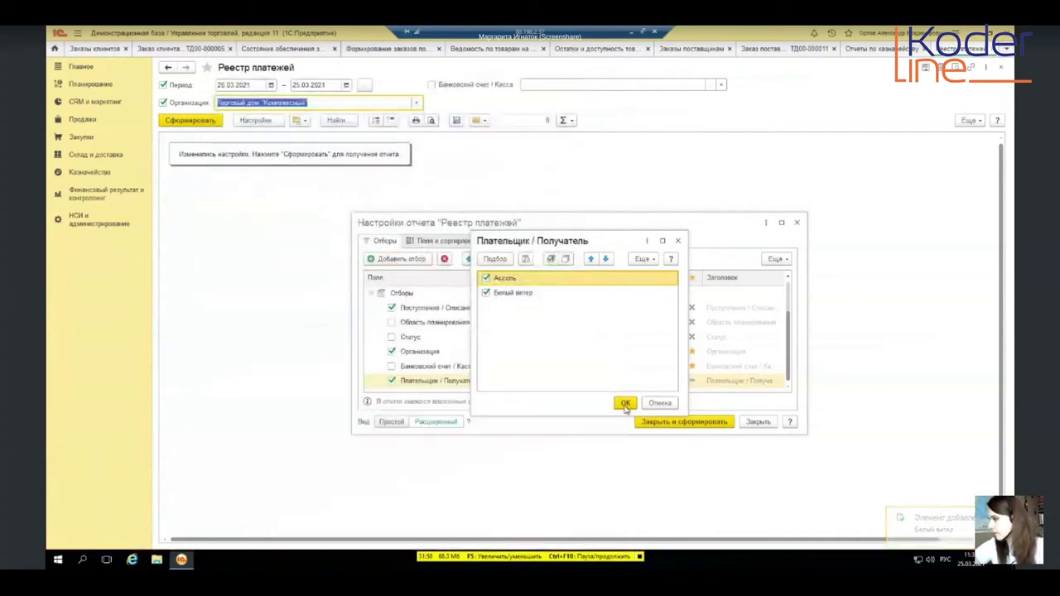
click(624, 403)
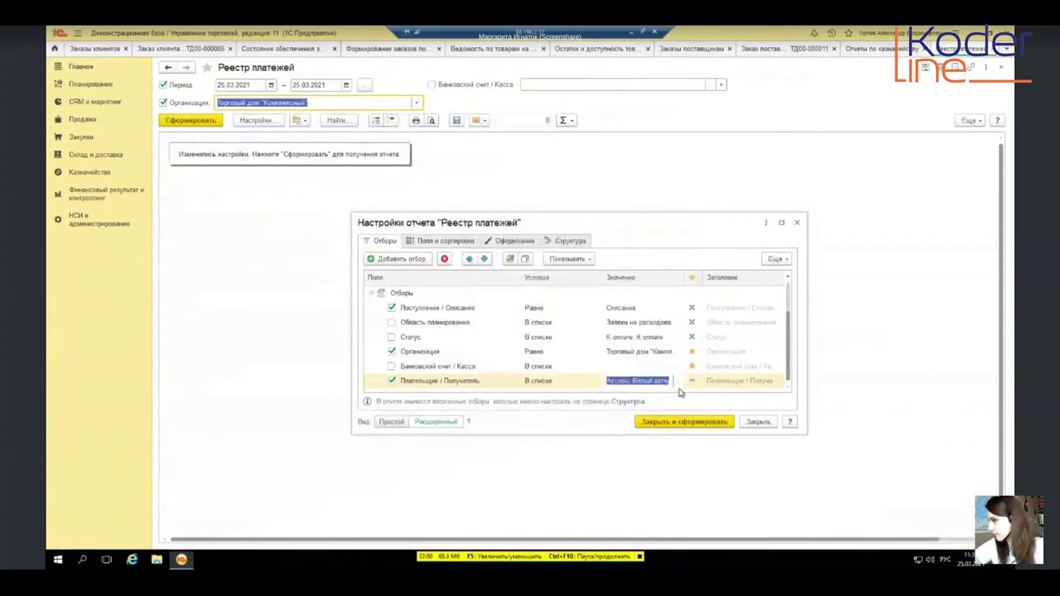
Generate the payment register, disable the "Поступление / Списание" filter in its settings, and regenerate the report
click(671, 422)
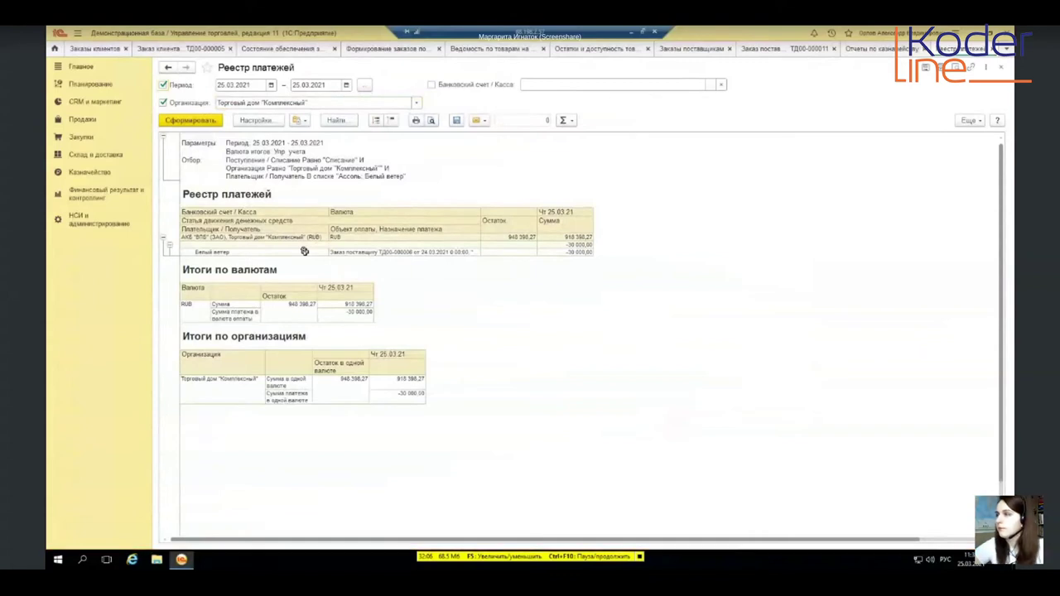
click(241, 118)
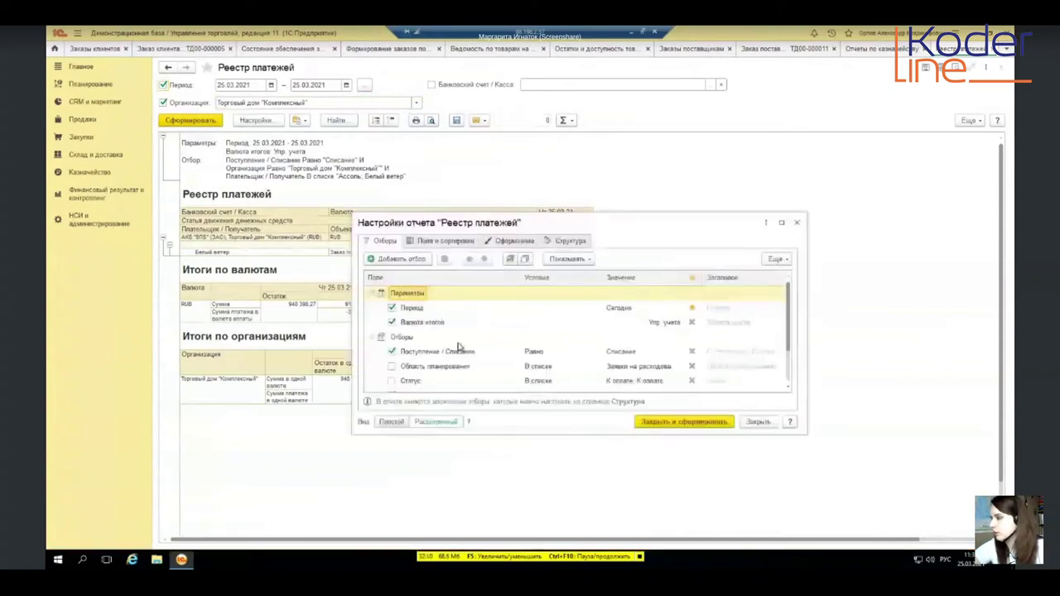
click(379, 353)
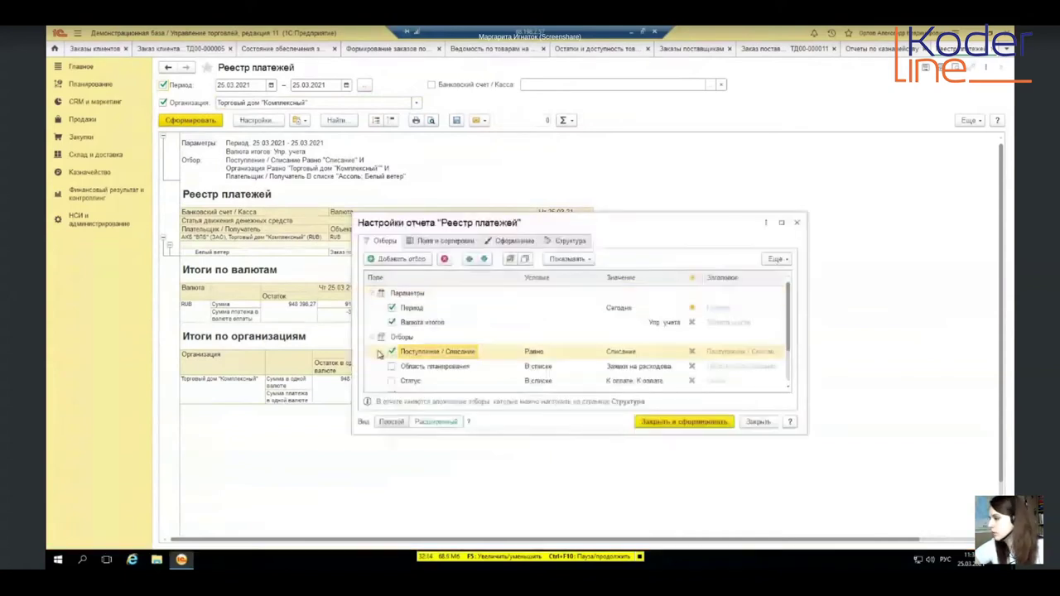
click(392, 353)
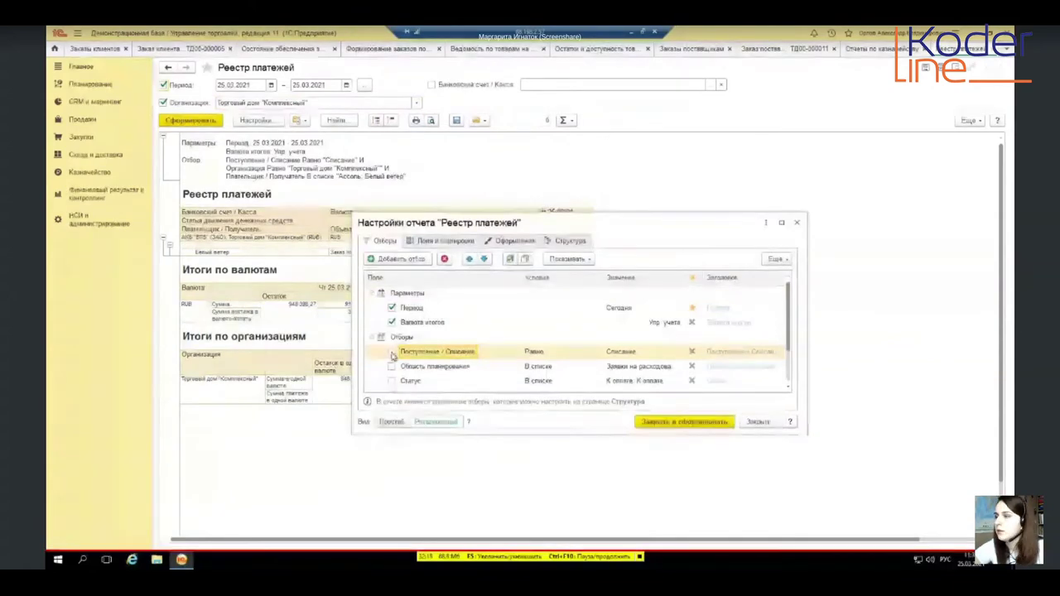
key(ctrl+Return)
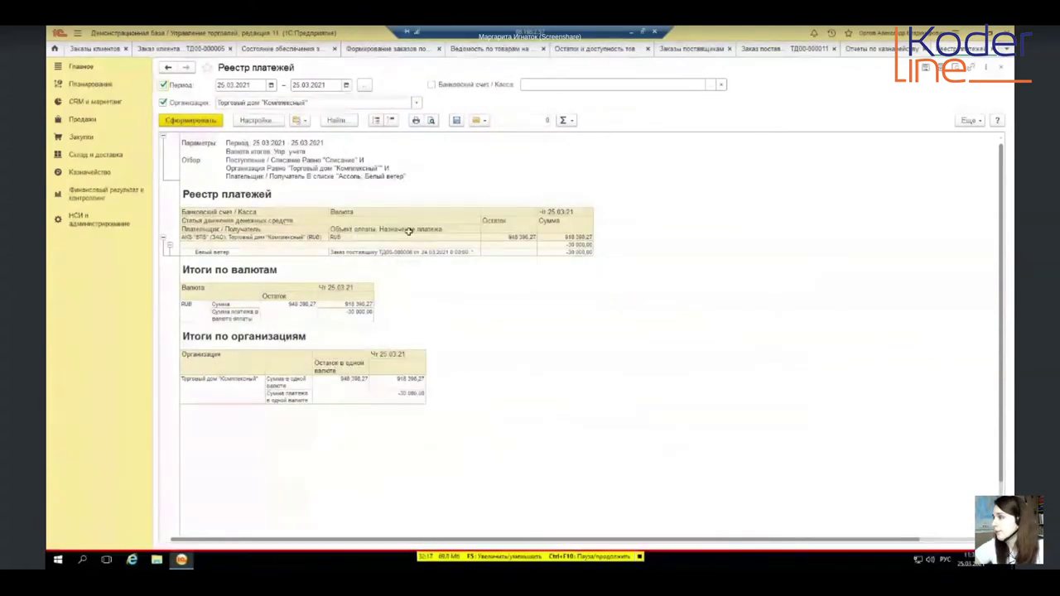
click(688, 273)
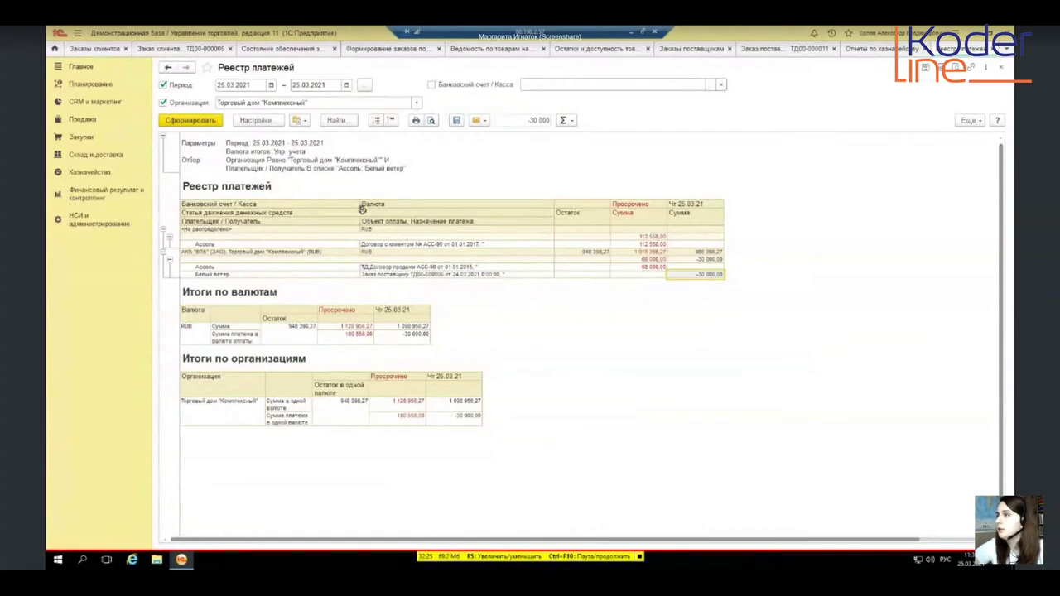
Set the payment register's period to the half-year 01.01.2021–30.06.2021 and check the payments scheduled for supplier "Белый ветер"
click(364, 85)
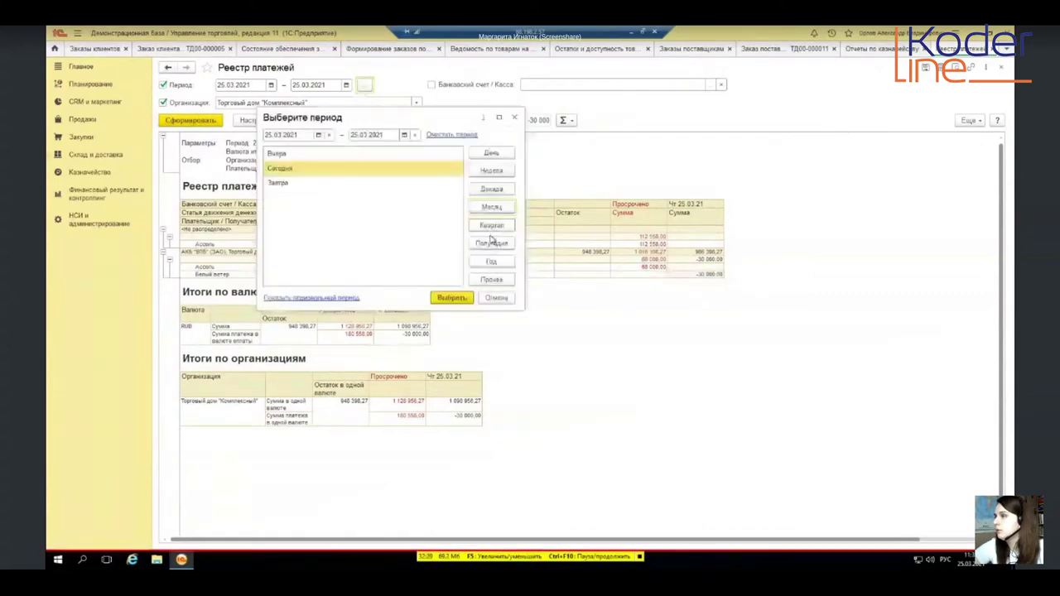
click(450, 298)
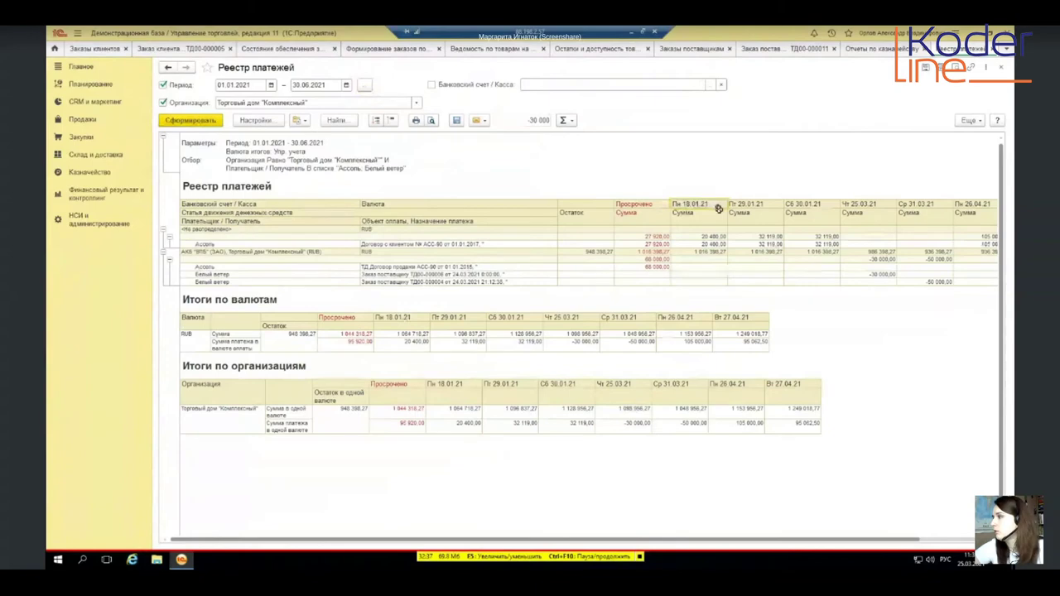
click(719, 209)
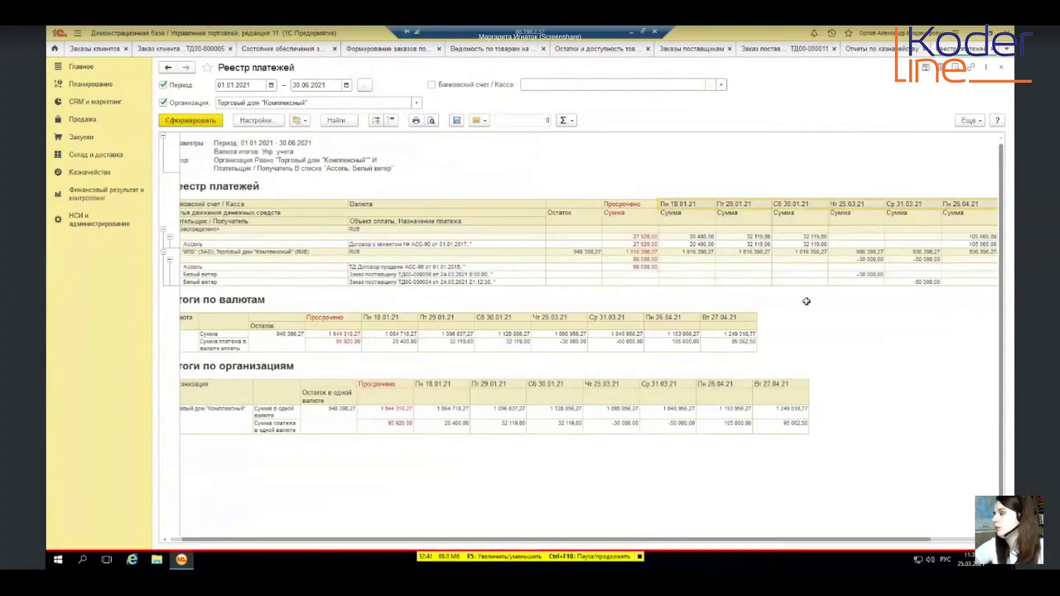
click(879, 274)
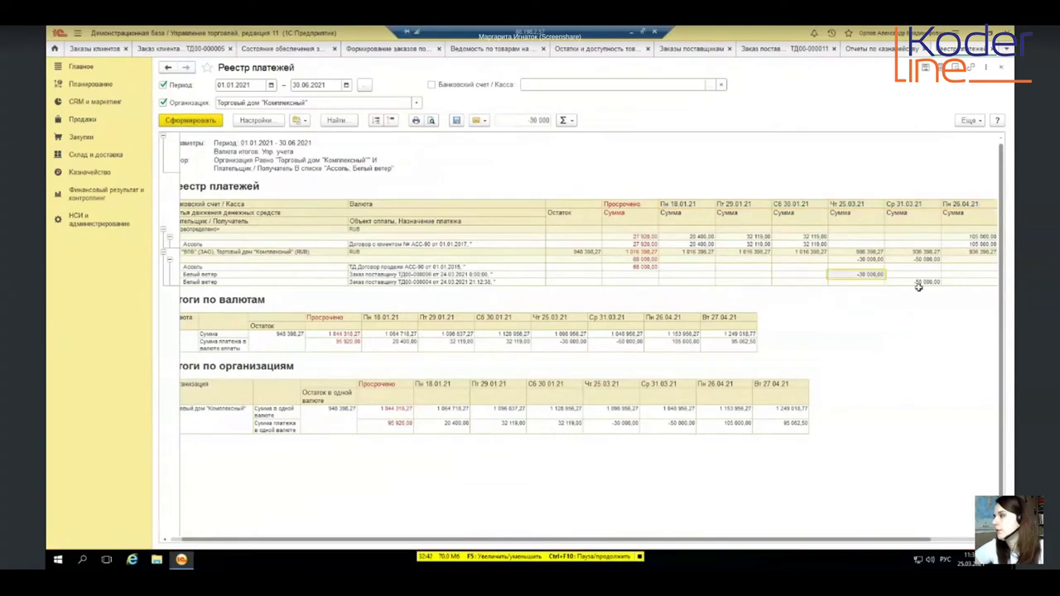
click(924, 282)
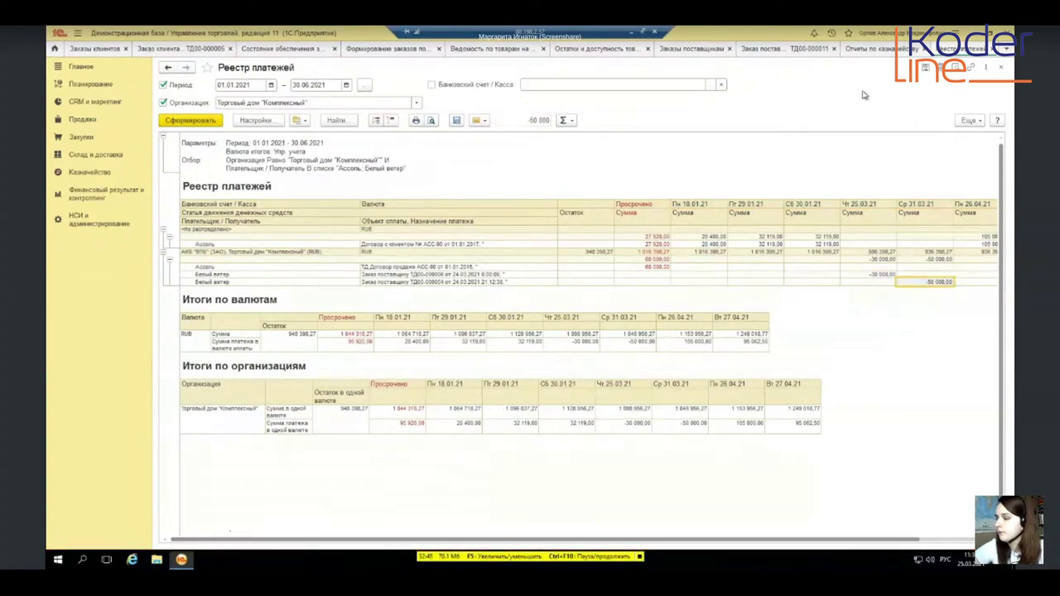
Close the treasury reports page and the open supplier order, keeping the payment register open without saving its variant
click(995, 49)
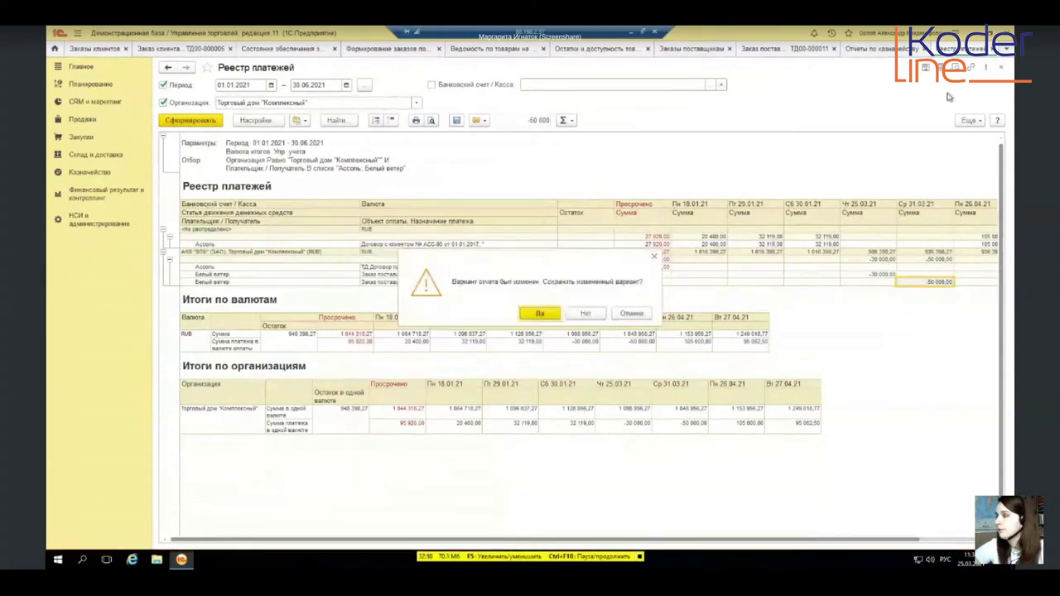
click(632, 315)
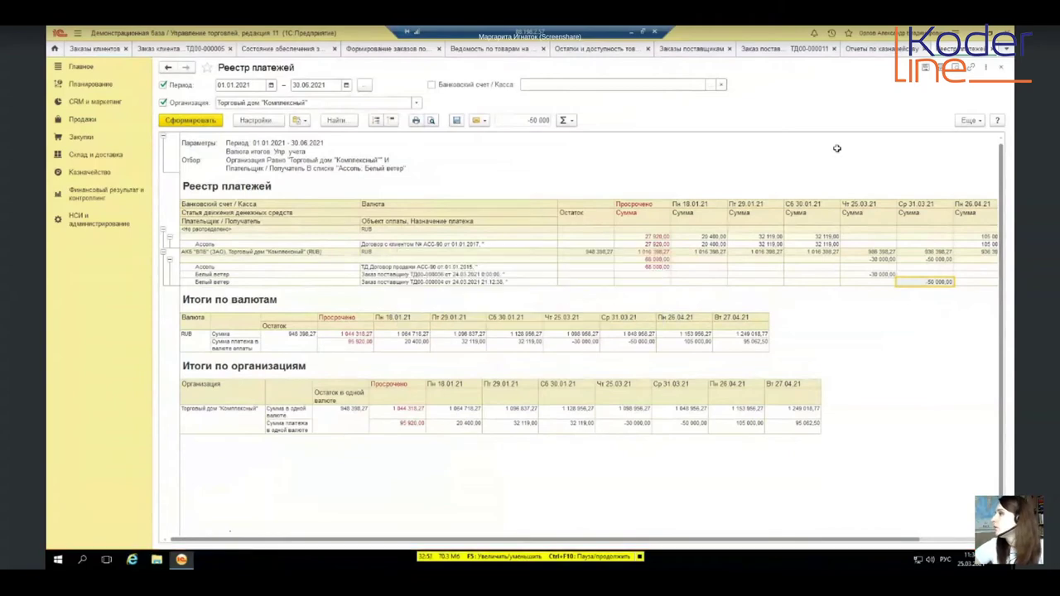
click(883, 50)
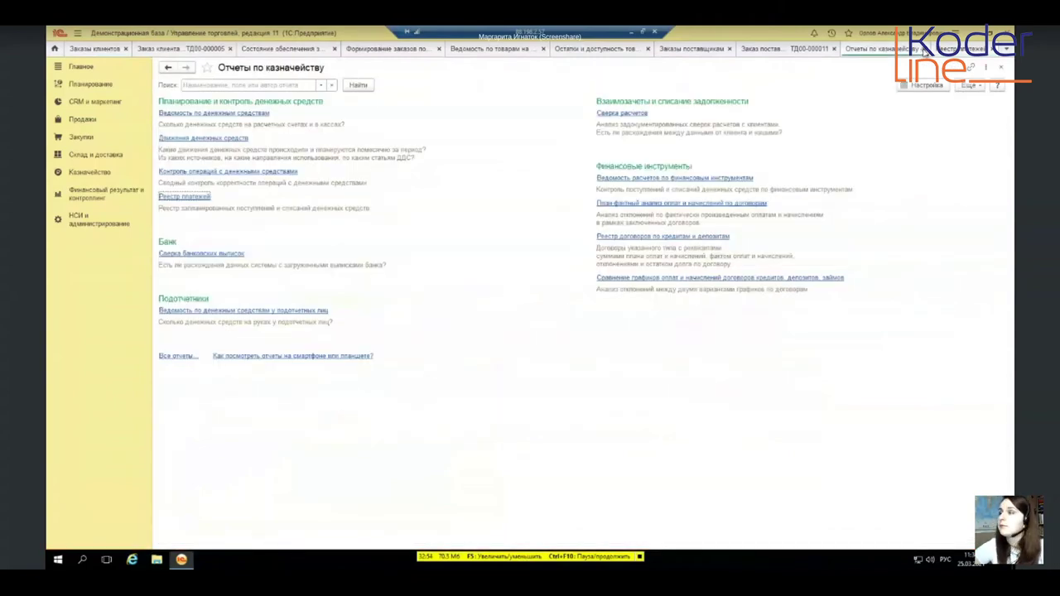
click(922, 50)
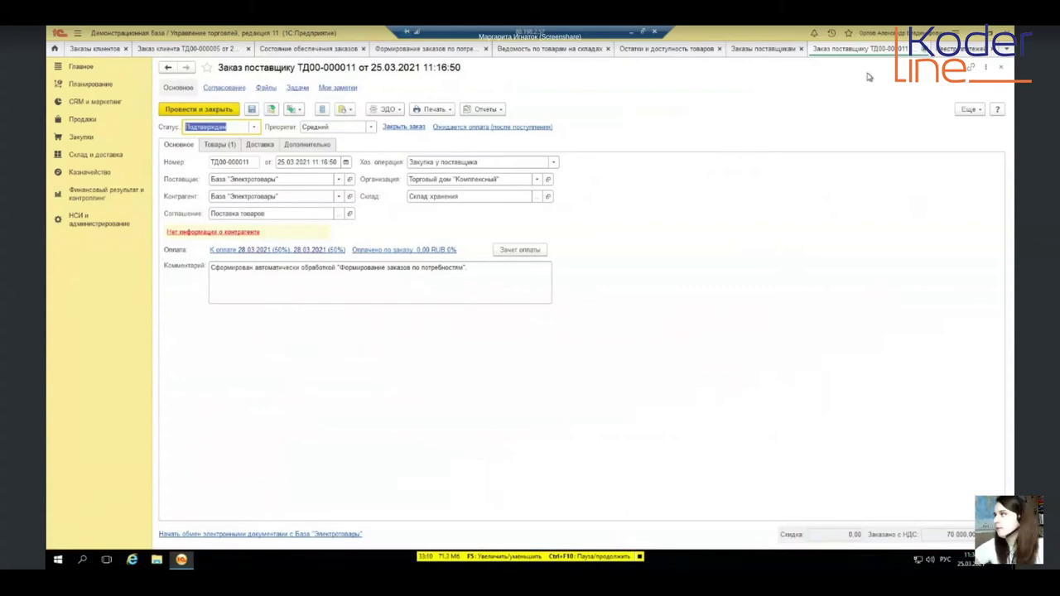
key(Escape)
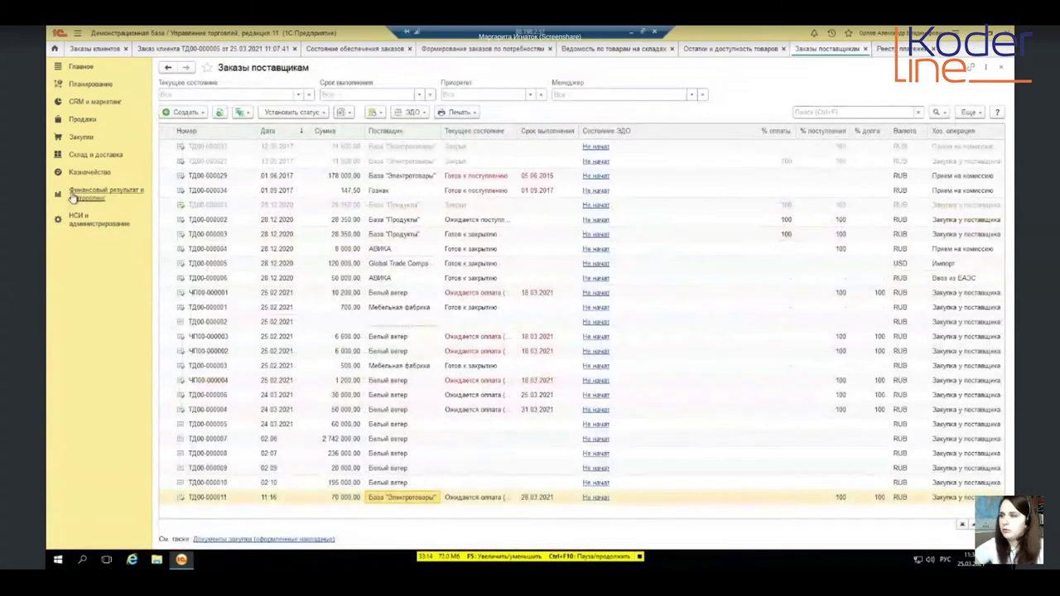
Open the "Схемы обеспечения" list from the warehouse settings and reference data
click(83, 156)
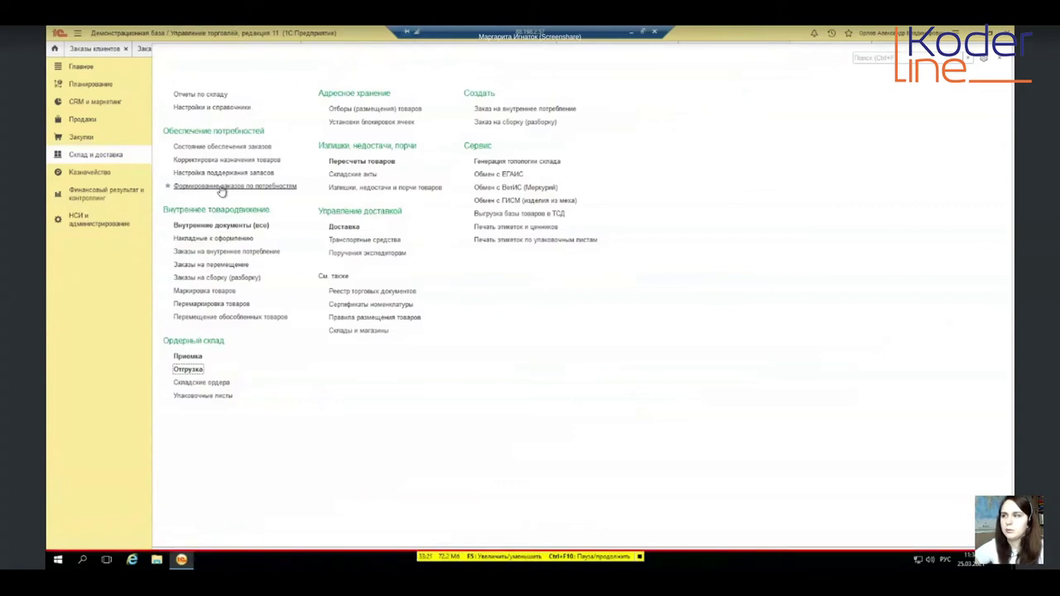
click(83, 157)
click(84, 157)
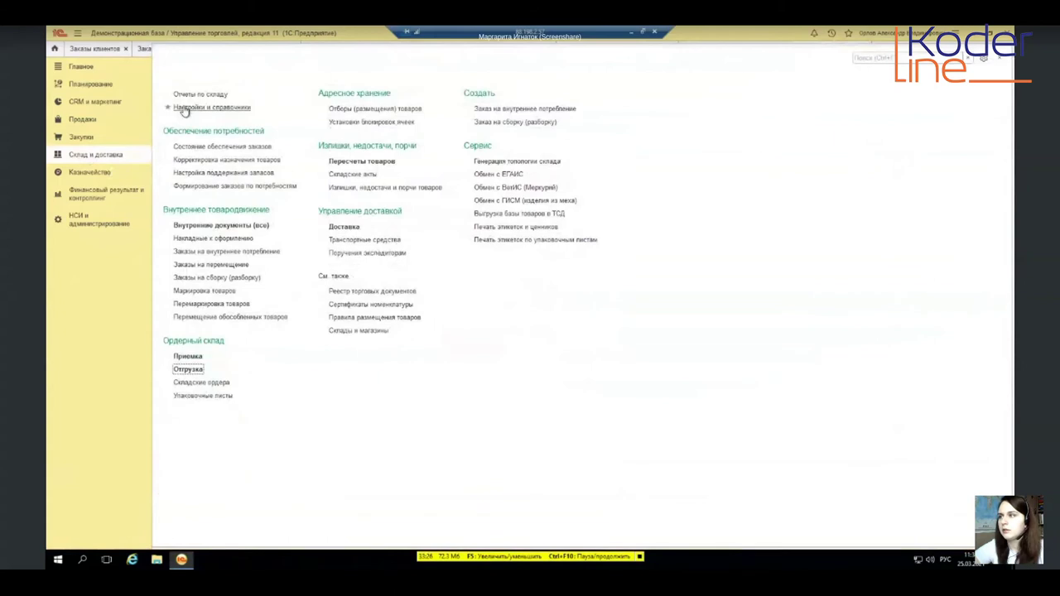
click(184, 108)
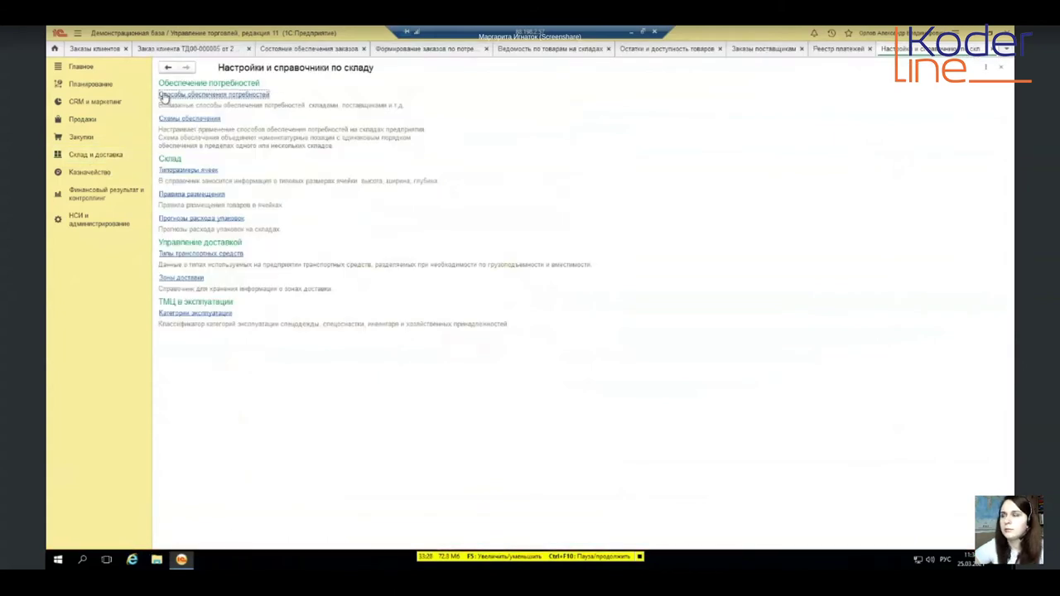
click(199, 121)
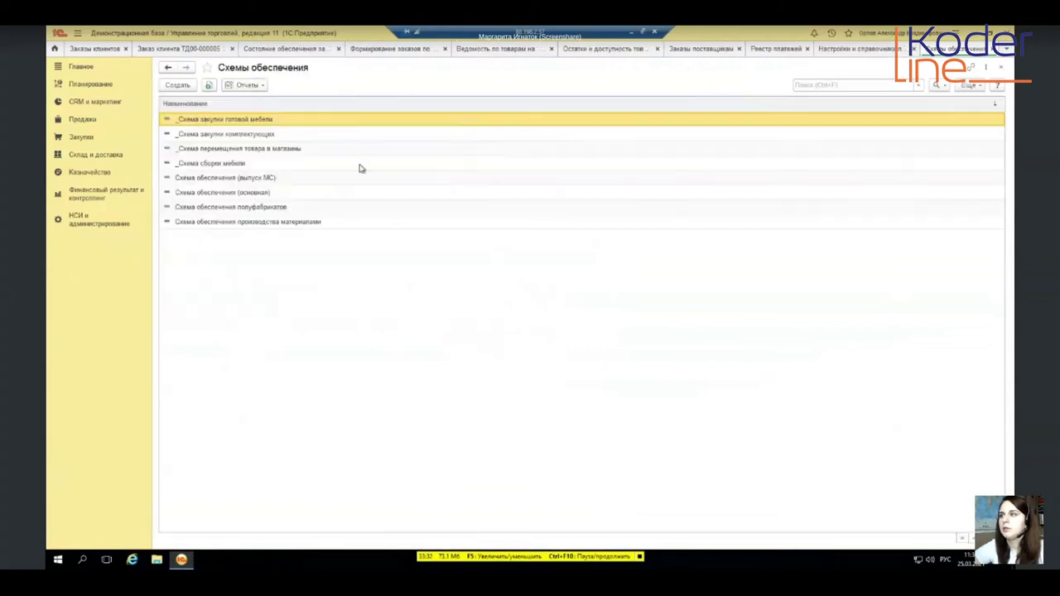
Examine the supply method and supply type set for "Распределительный склад" in the scheme "_Схема закупки готовой мебели", and close the scheme
double_click(242, 120)
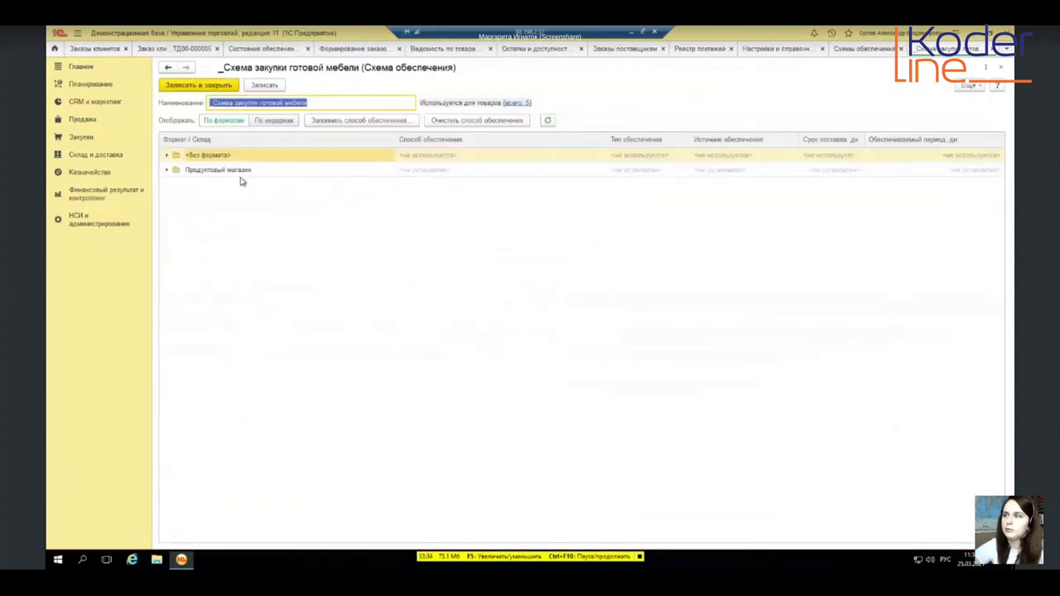
click(167, 155)
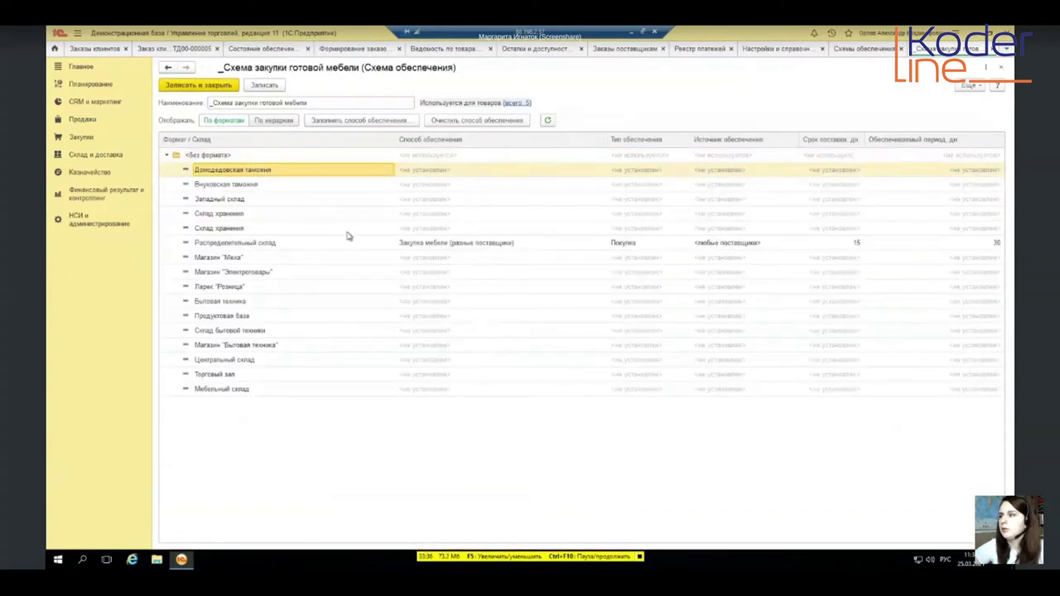
click(264, 246)
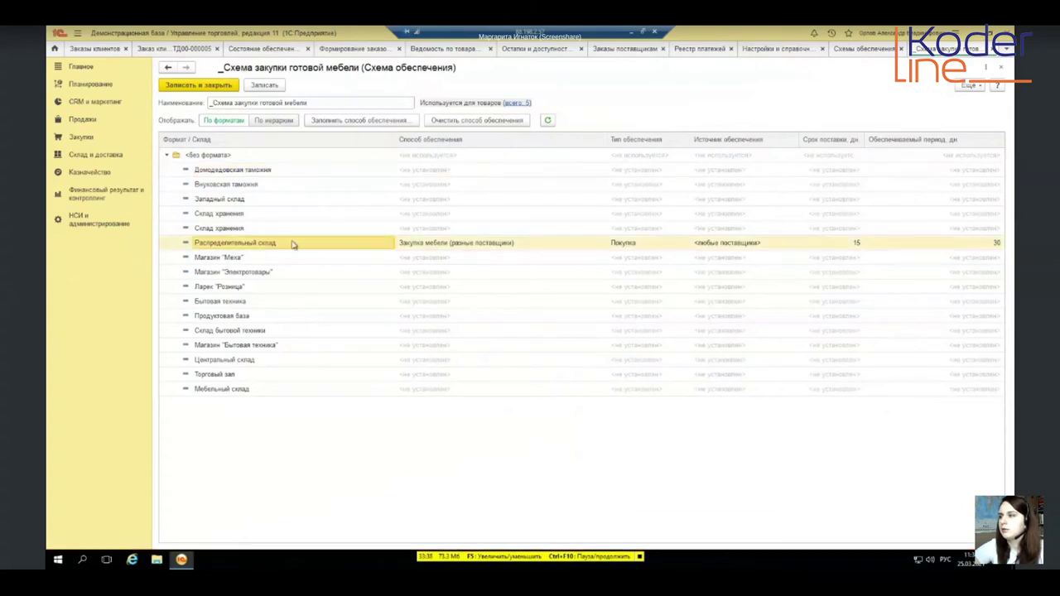
click(644, 247)
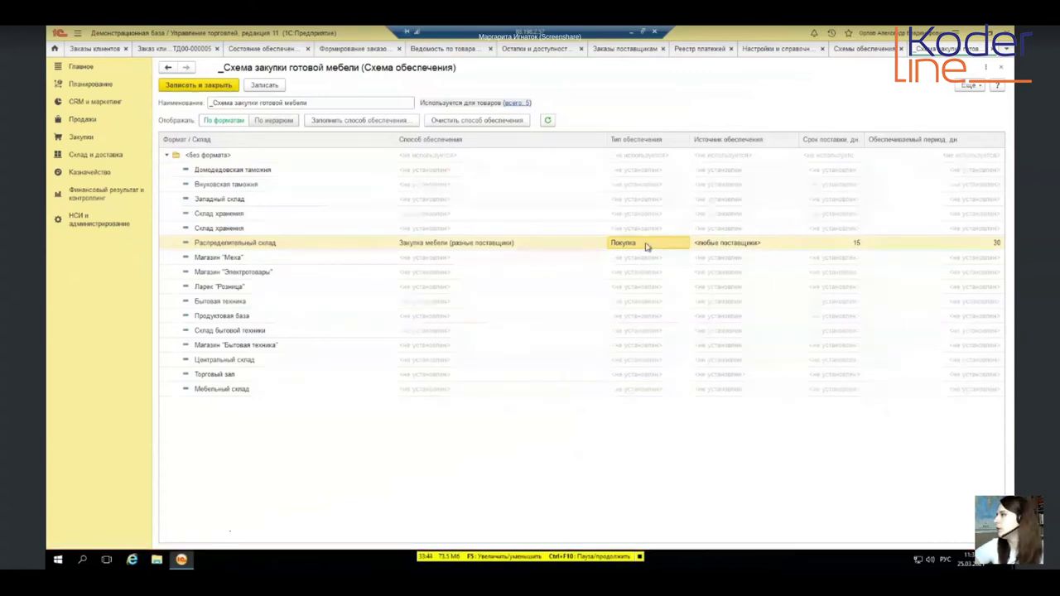
click(1000, 67)
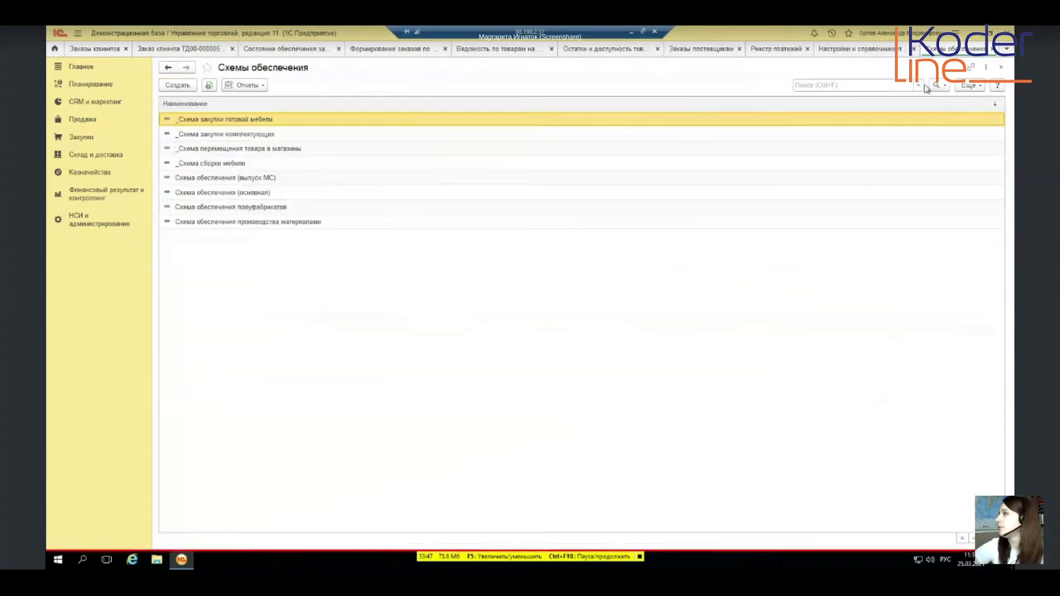
Switch to the "Способы обеспечения потребностей" list and review the planning parameters of the method "_ТД Покупка у поставщика База Электротовары"
click(997, 70)
click(202, 94)
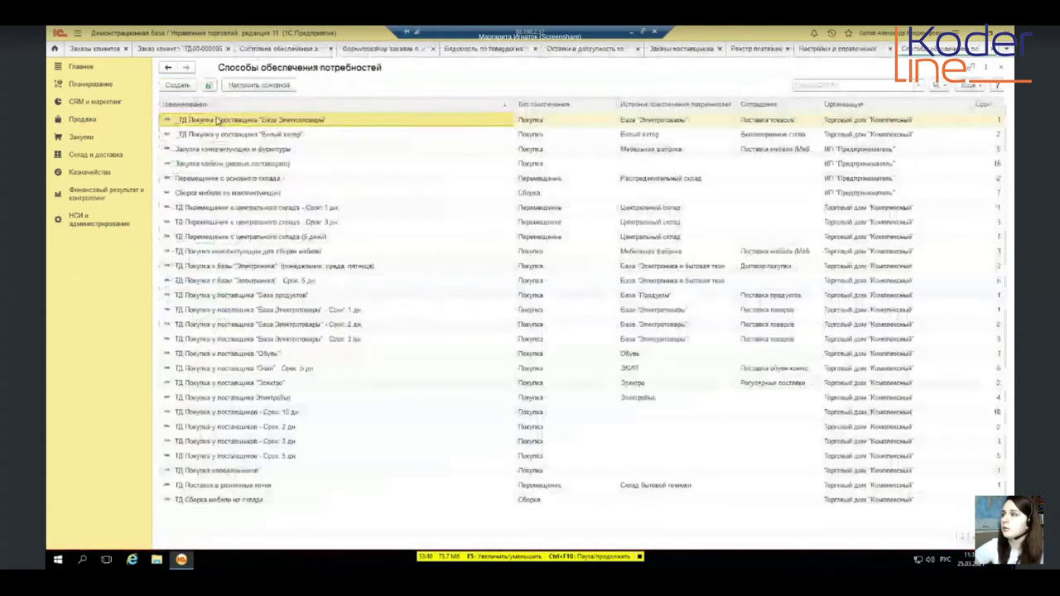
click(999, 121)
click(344, 126)
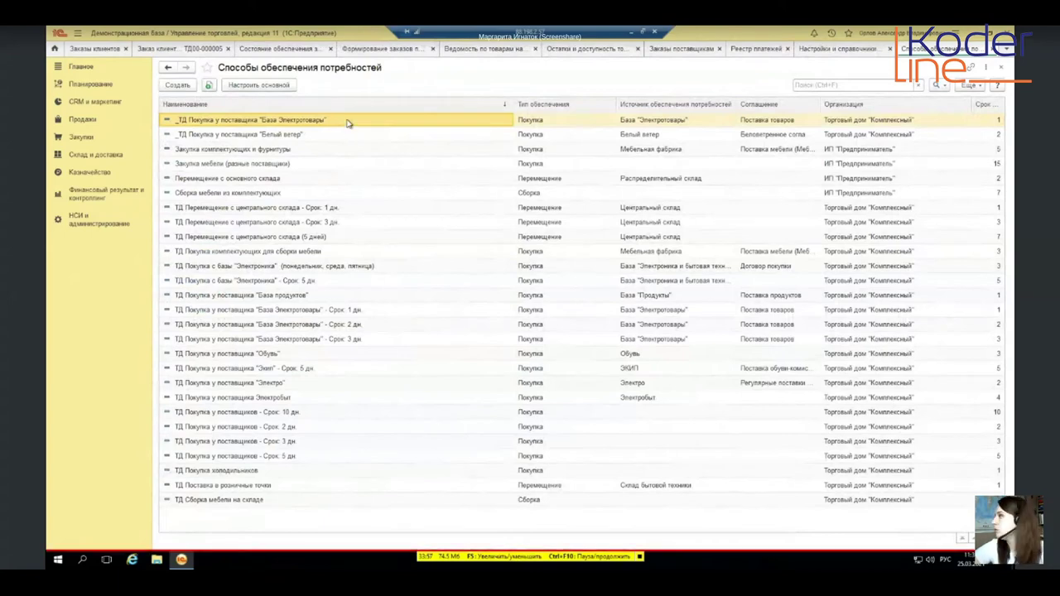
double_click(348, 122)
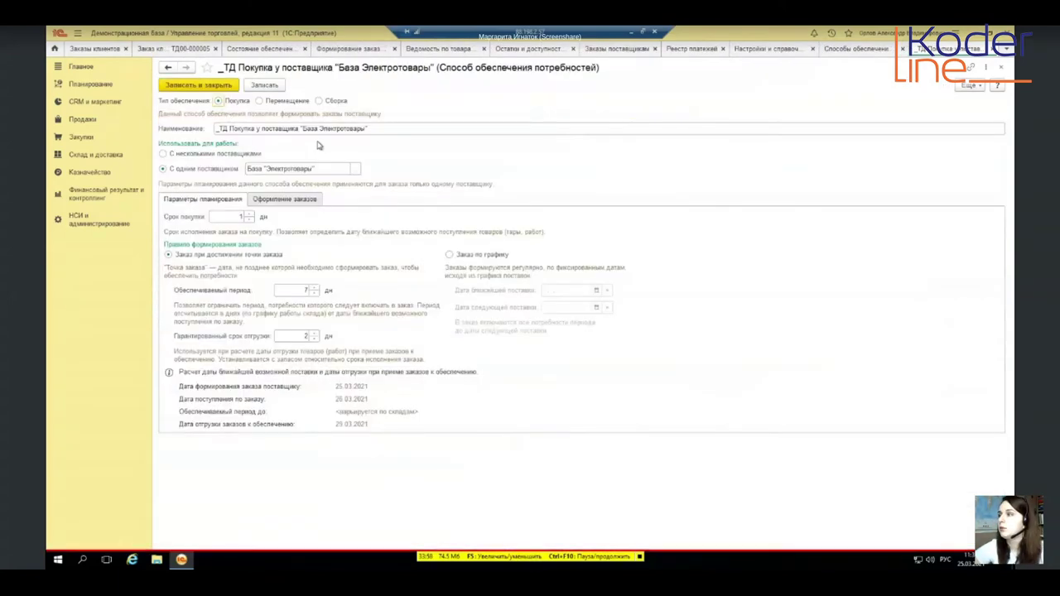
key(Escape)
Review the planning parameters and order settings of the method "_ТД Покупка у поставщика Белый ветер", and close it
click(247, 136)
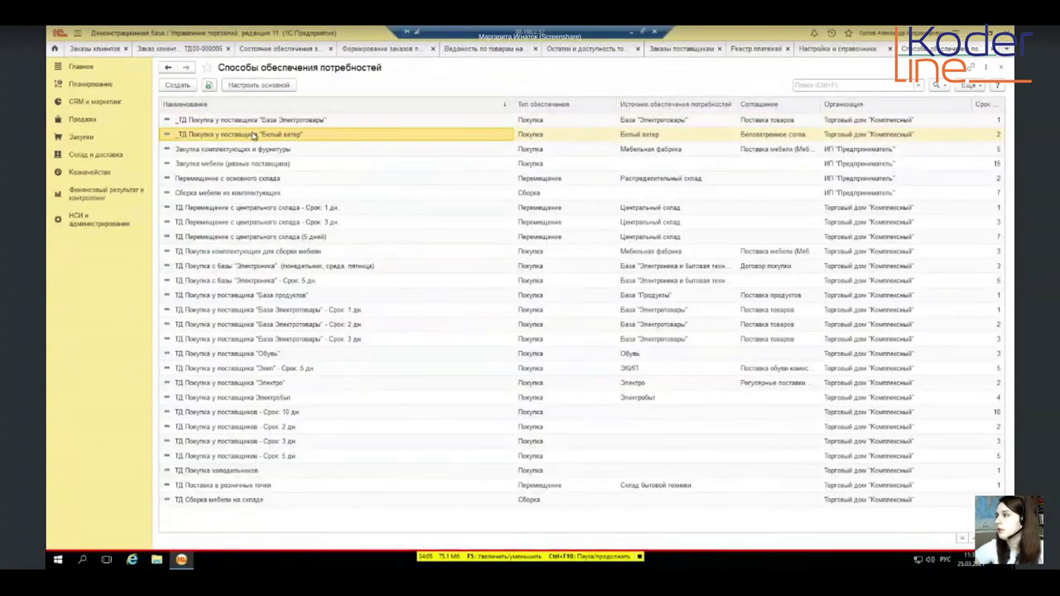
double_click(254, 135)
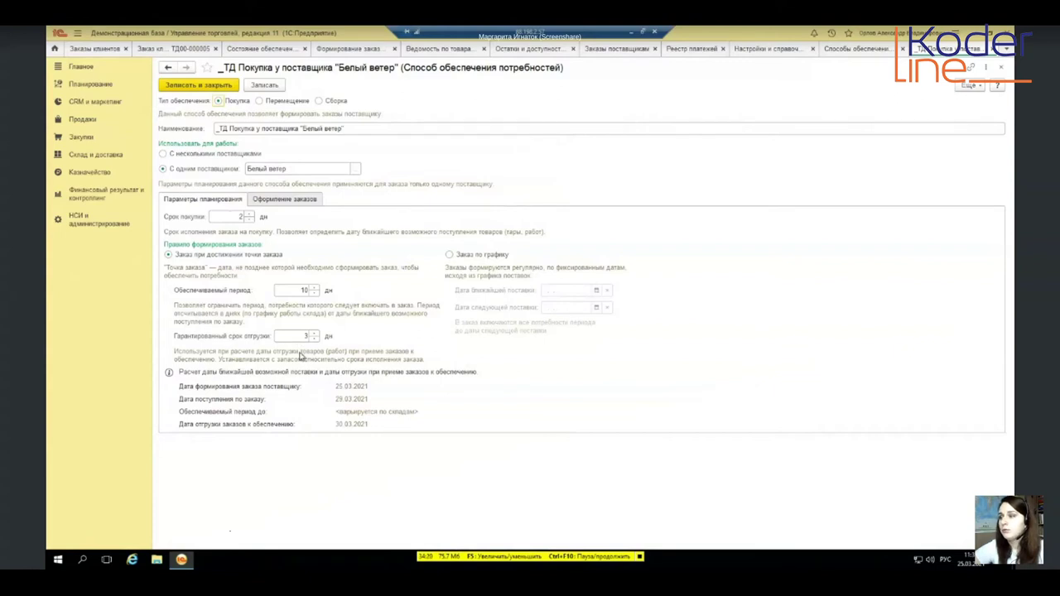
click(284, 201)
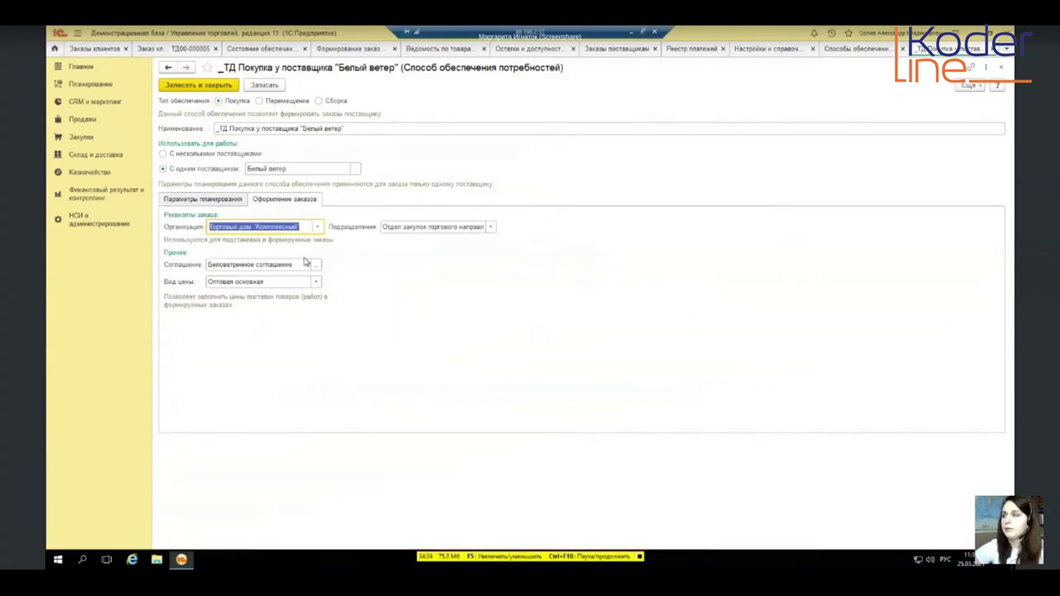
click(222, 204)
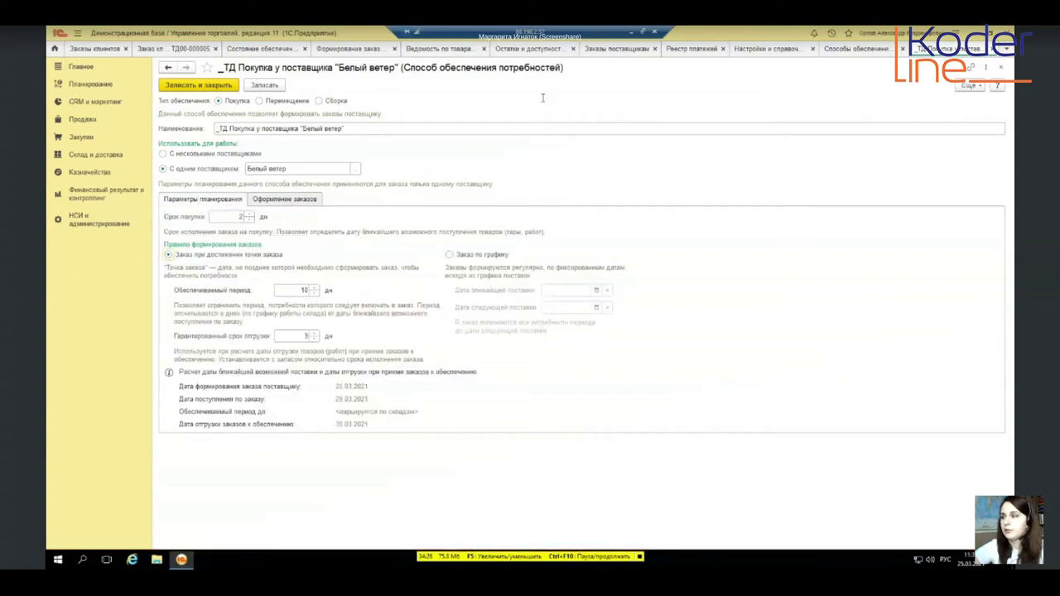
click(1000, 68)
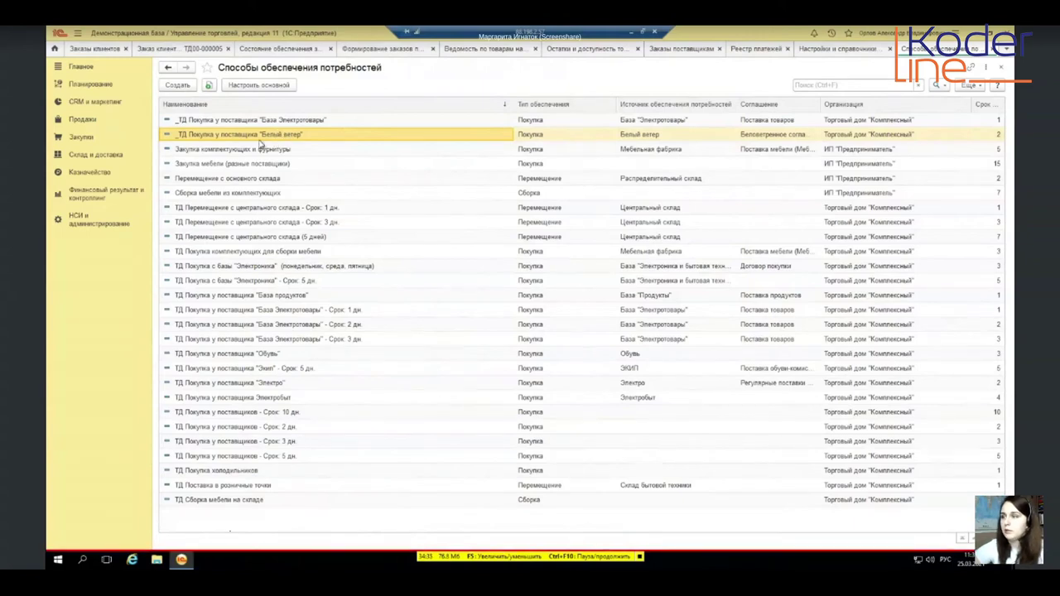
Open the item card of Телевизор "JVC" from the "Номенклатура" reference list, filtered by the item type "Телевизоры"
click(91, 219)
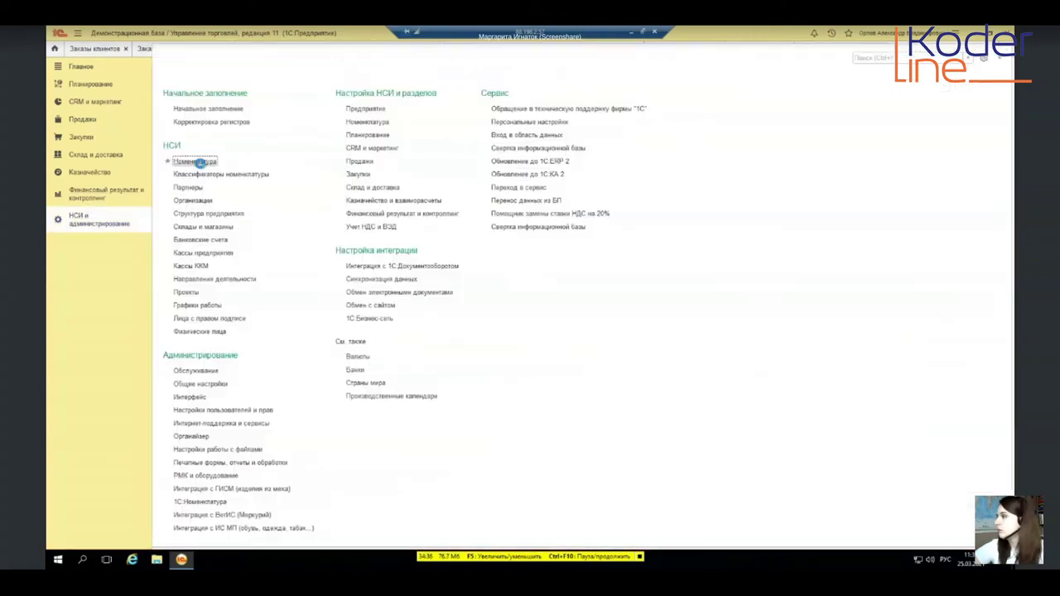
click(199, 162)
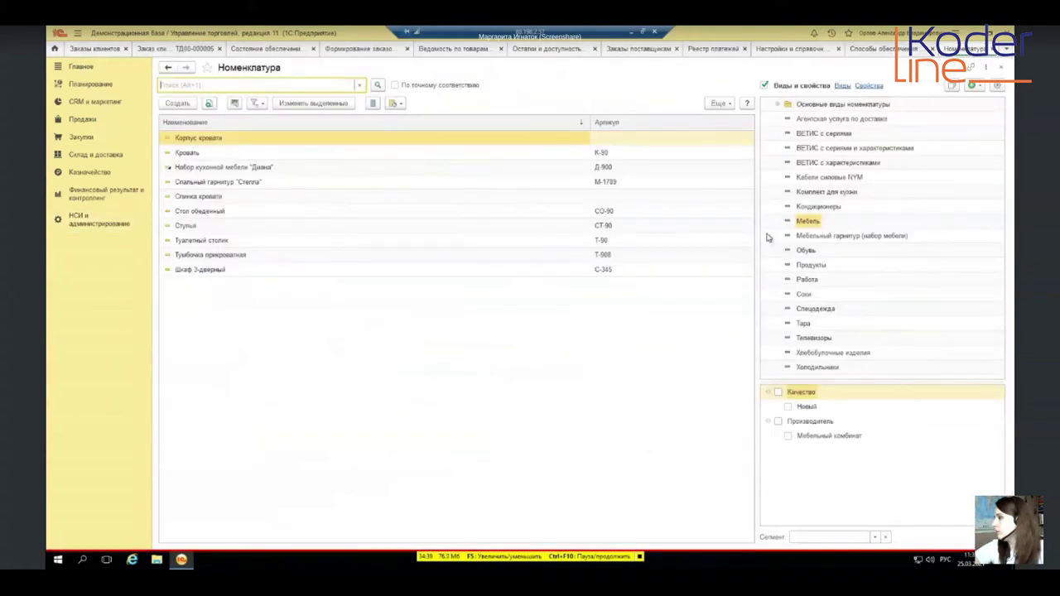
click(815, 339)
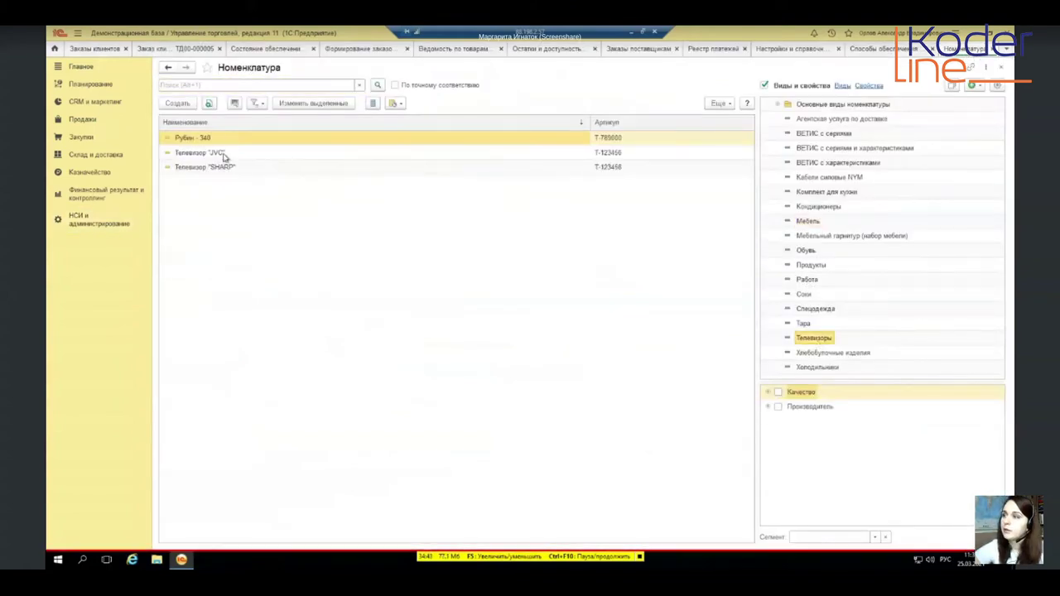
click(227, 154)
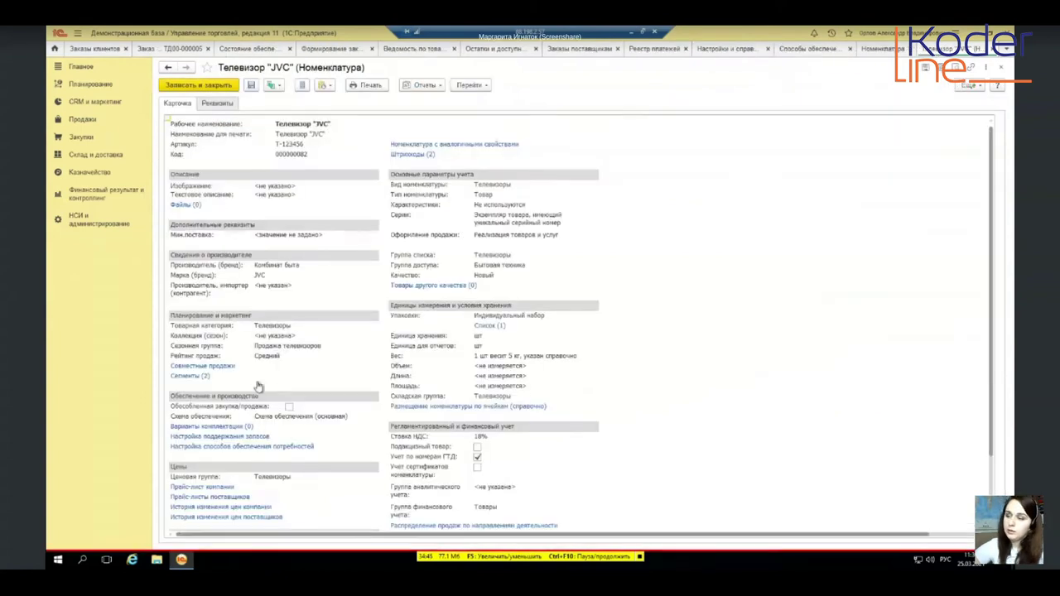
Examine the supply scheme and its available choices in the "Обеспечение и производство" details of Телевизор "JVC"
click(187, 417)
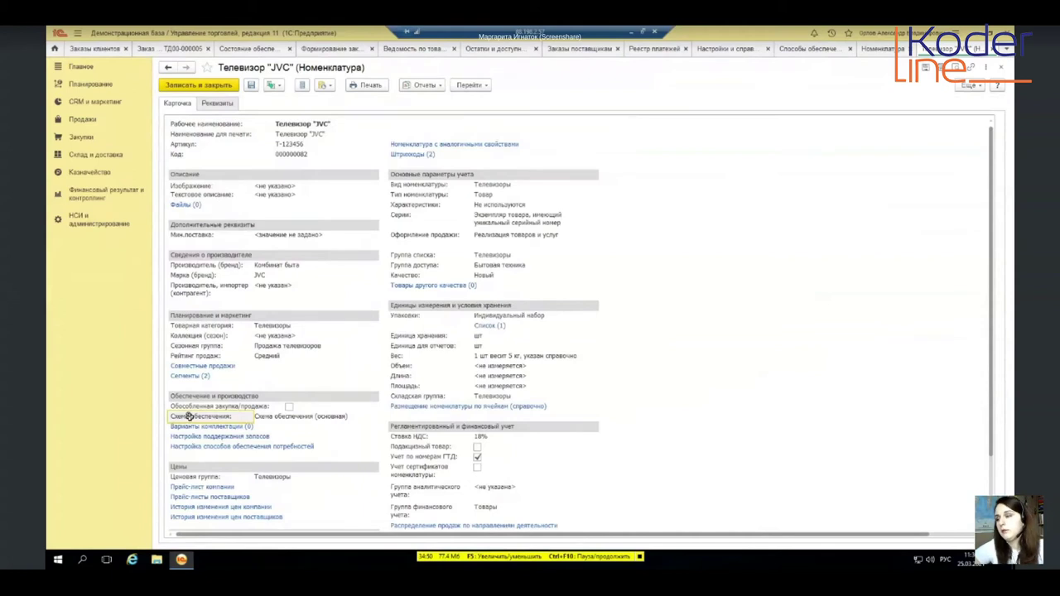
click(222, 108)
click(182, 245)
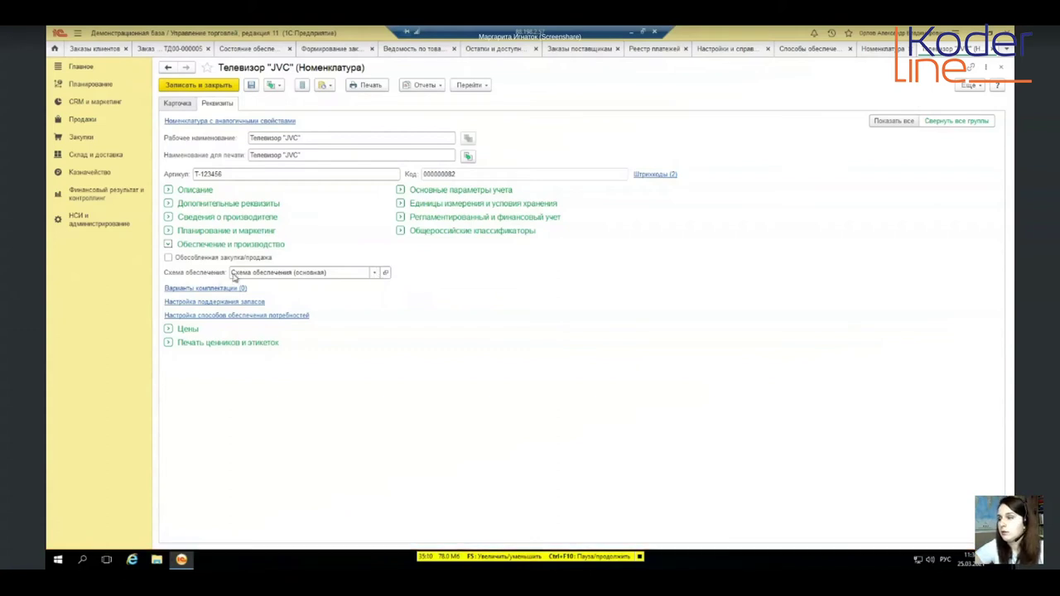
click(328, 271)
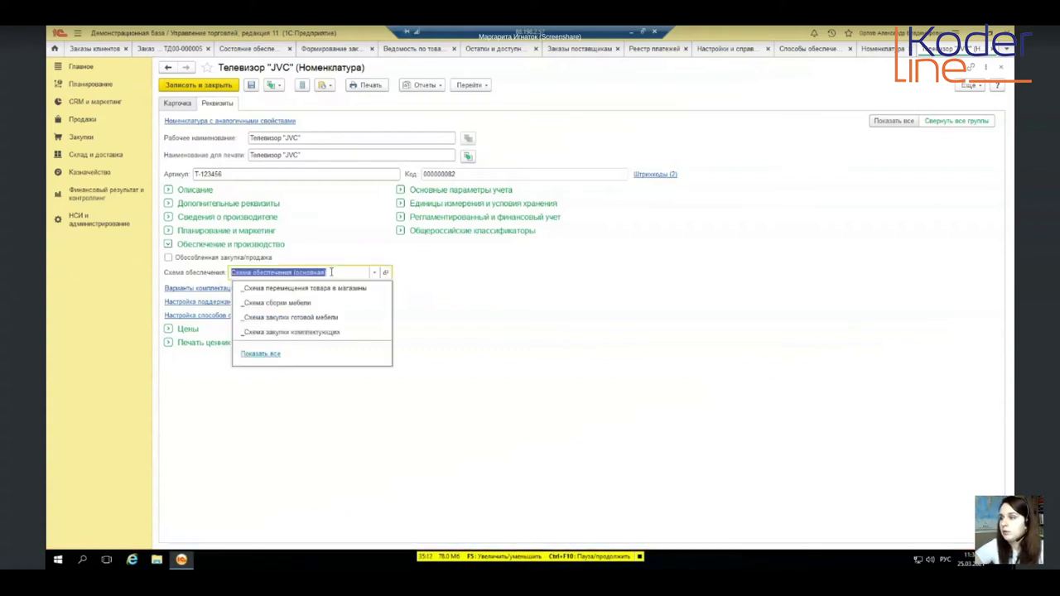
click(336, 272)
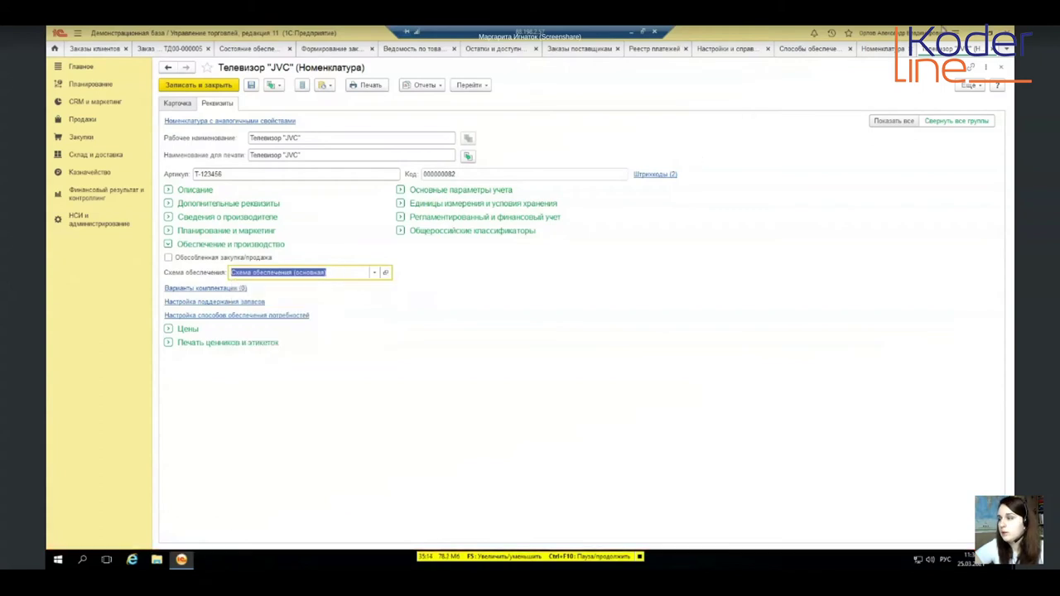
Open the card of the warehouse "Склад хранения" from the "Центр" group of wholesale warehouses in "Склады и магазины"
click(814, 51)
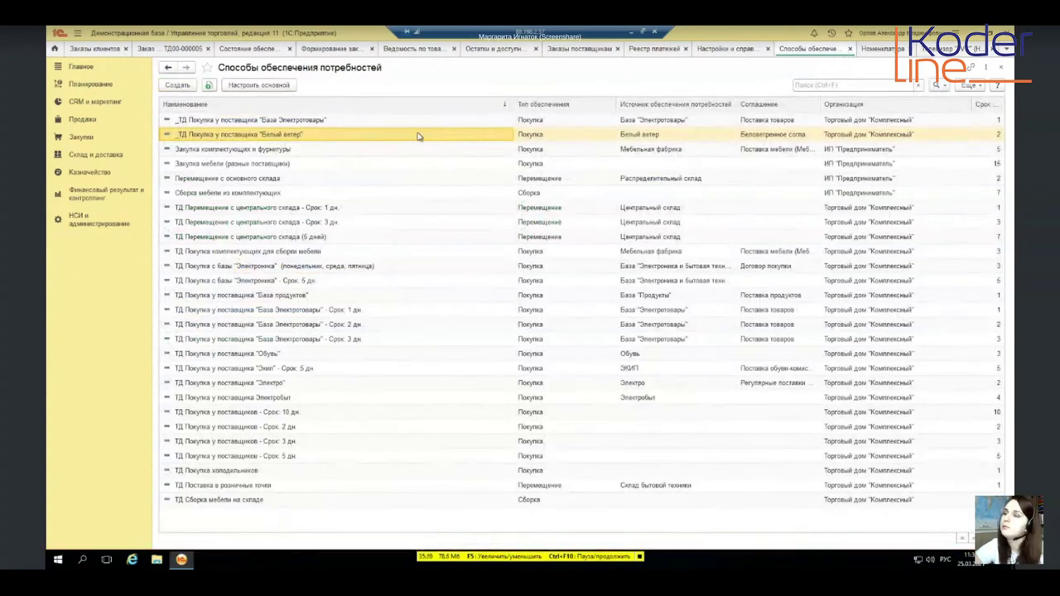
click(84, 215)
click(193, 231)
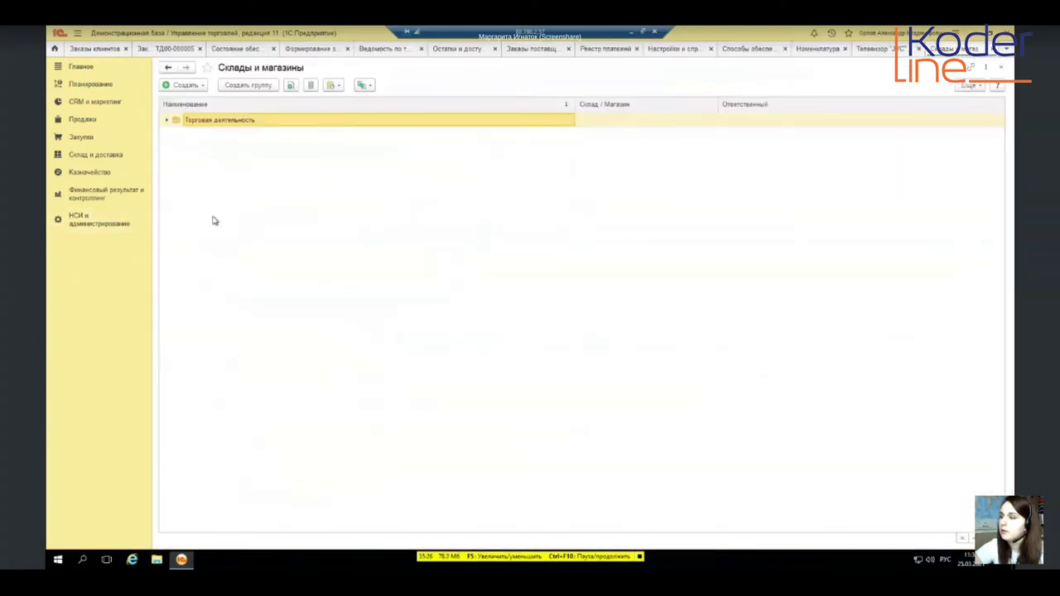
double_click(198, 123)
click(178, 135)
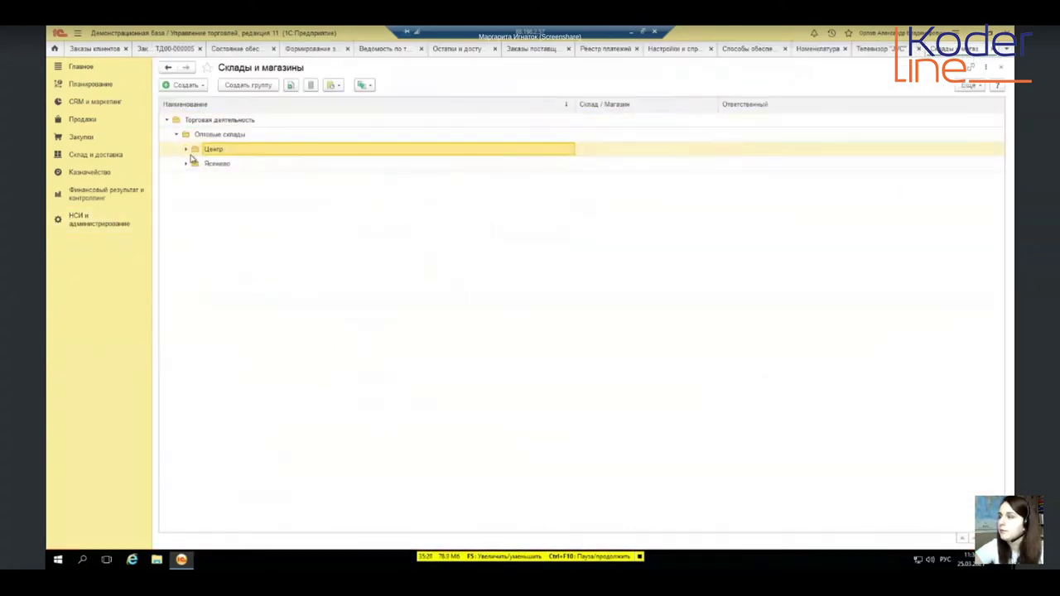
click(185, 149)
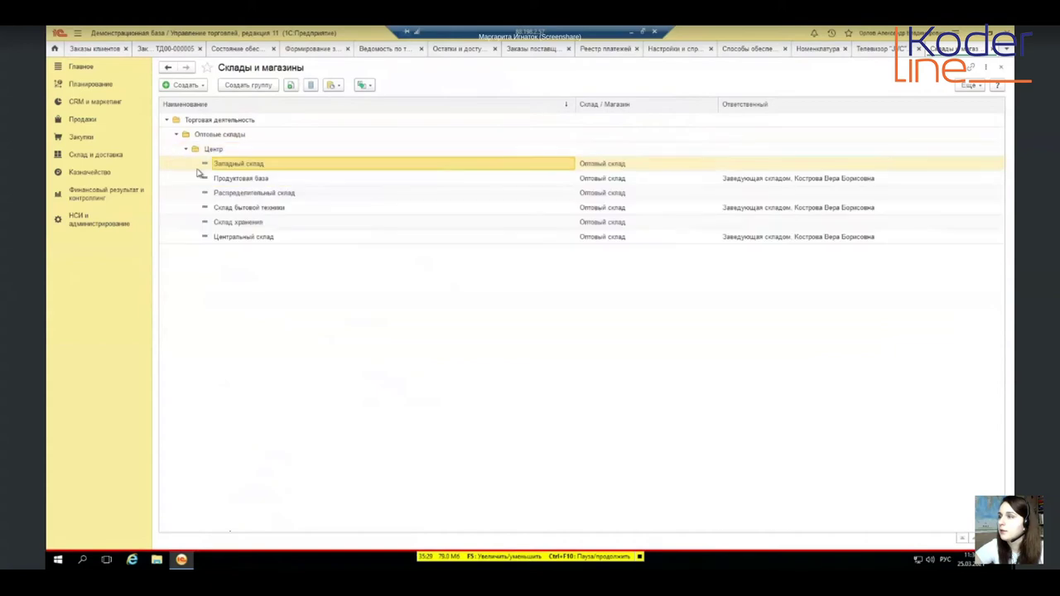
click(238, 224)
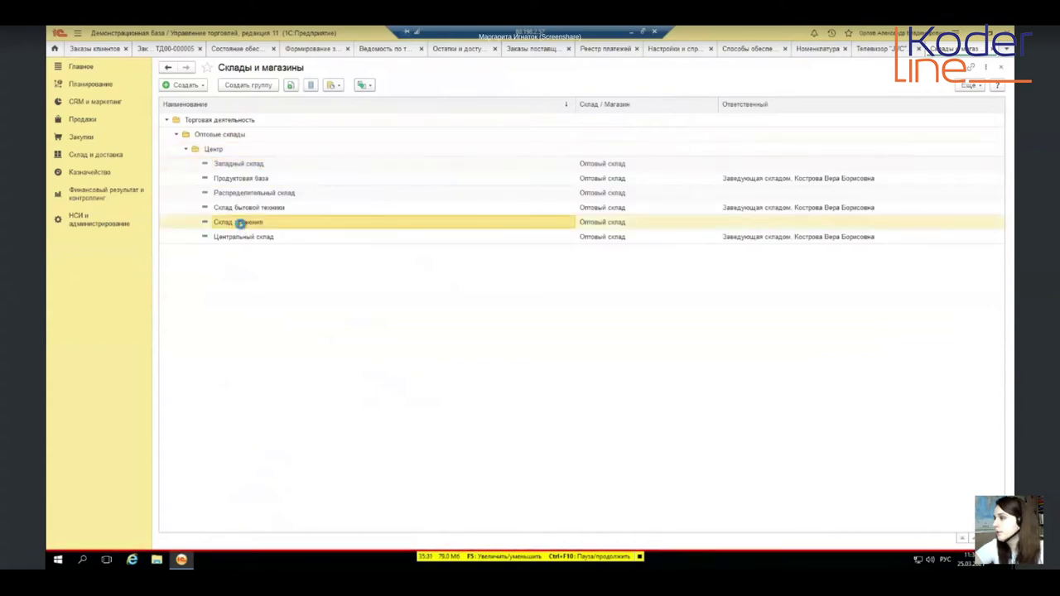
double_click(239, 223)
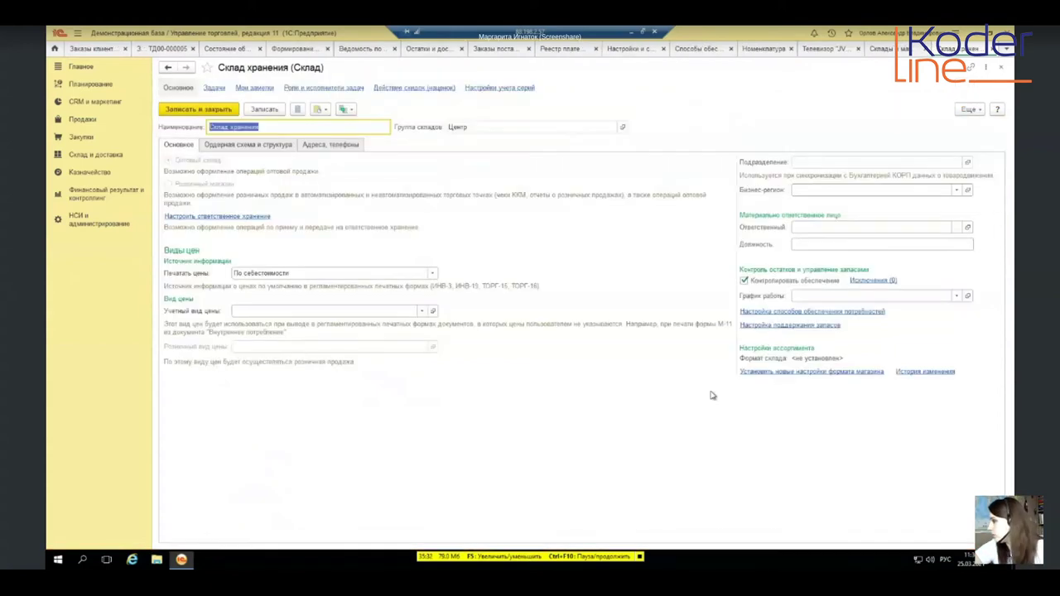
Review the supply method setup for televisions at "Склад хранения", widening the supply source column to show full names
click(798, 312)
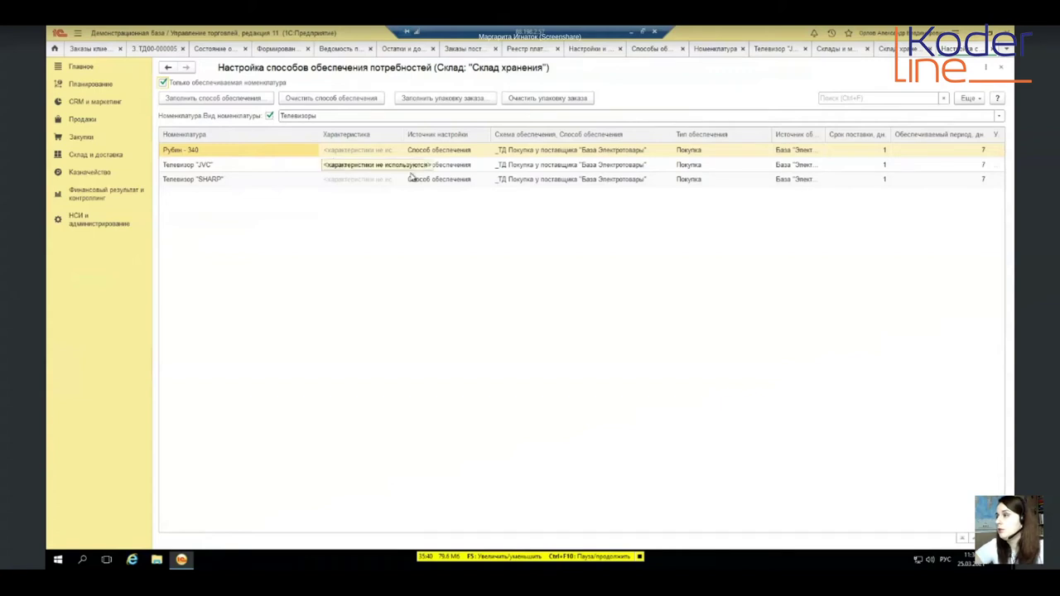
click(536, 166)
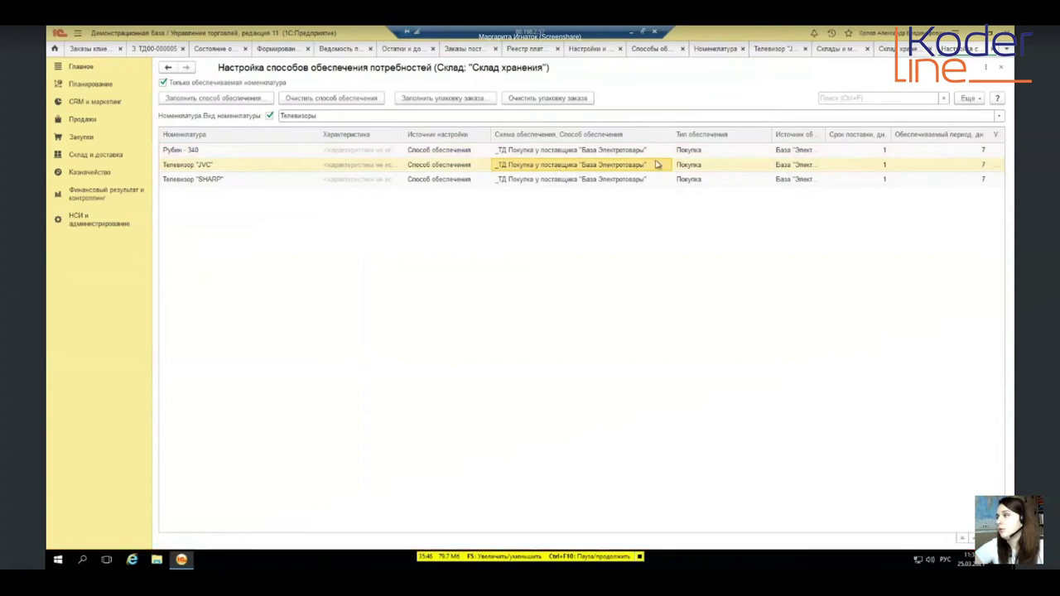
drag(773, 134, 737, 145)
drag(817, 135, 856, 138)
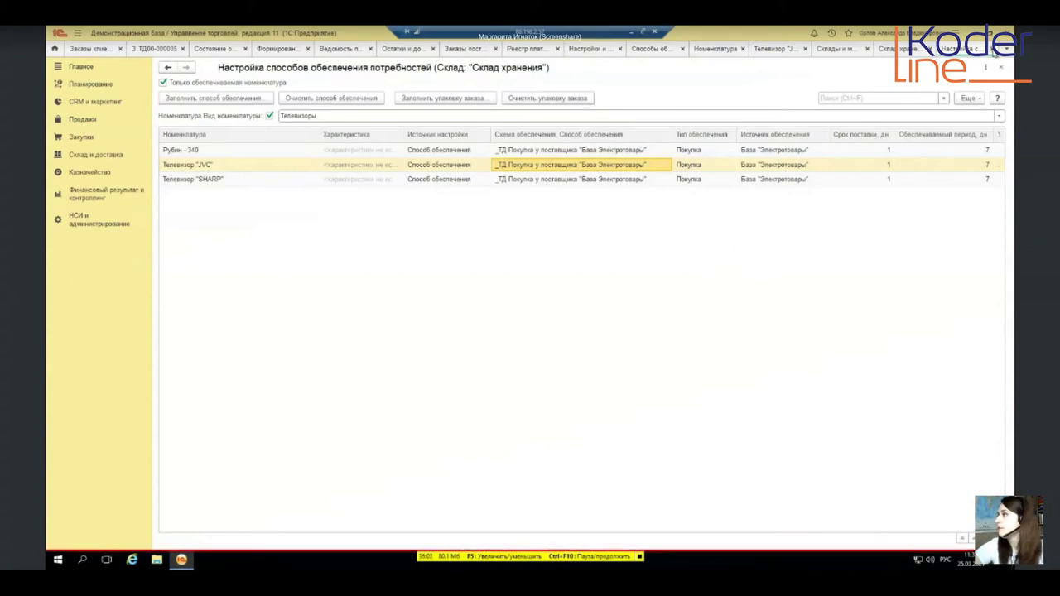
Close the warehouse, item and supply settings forms, and close the "Реестр платежей" report without saving its changed variant
click(993, 52)
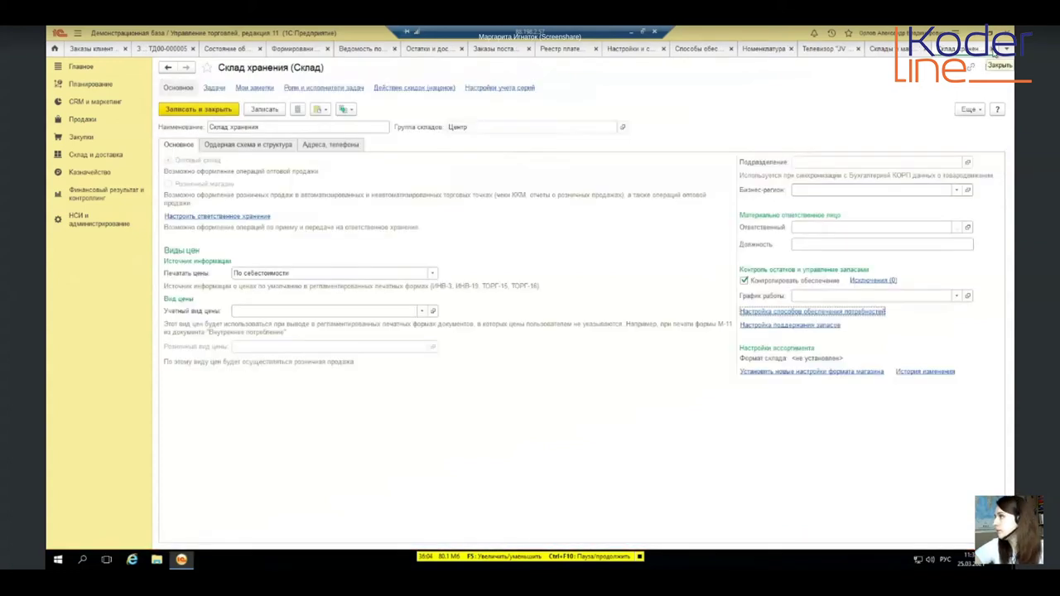
click(993, 52)
click(993, 52)
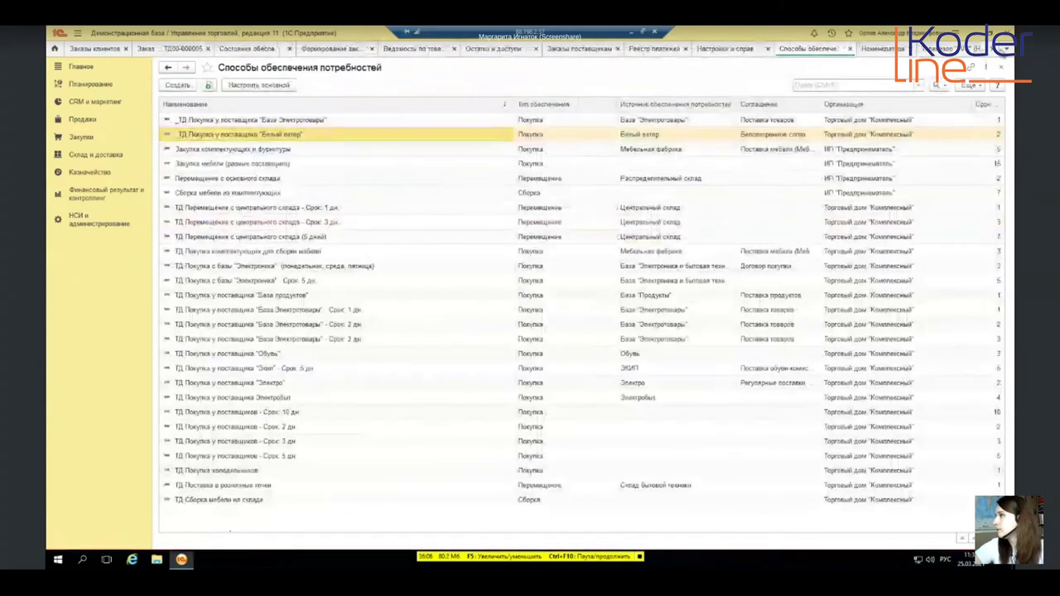
click(992, 53)
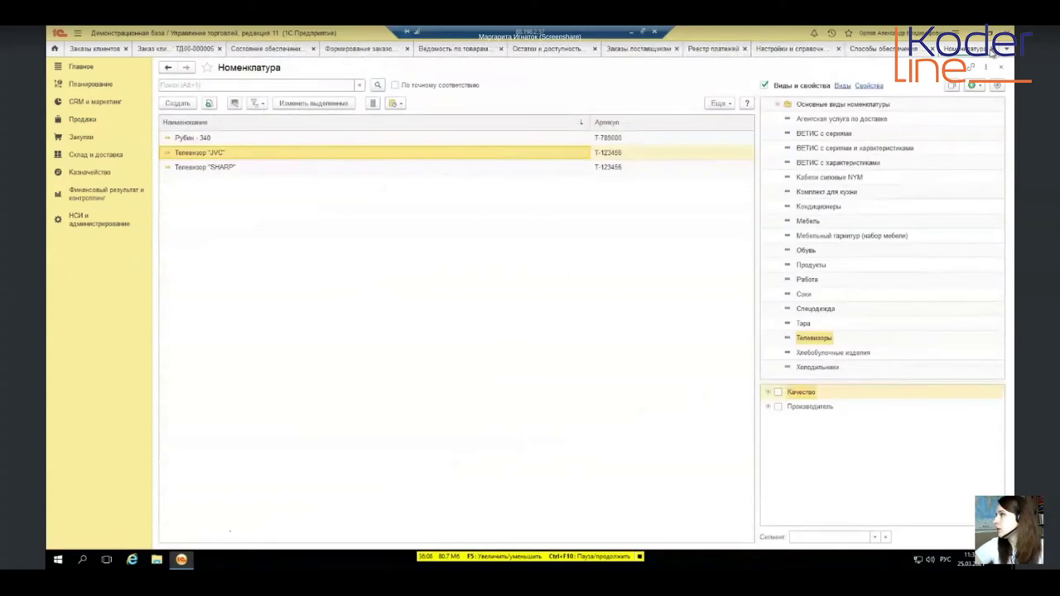
click(993, 53)
click(992, 53)
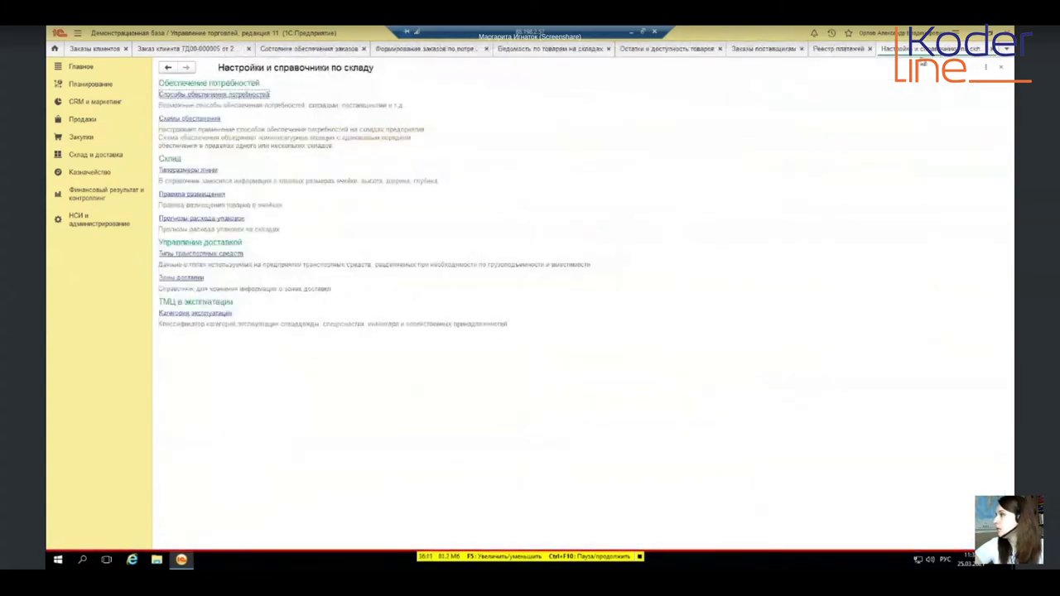
click(993, 52)
click(992, 53)
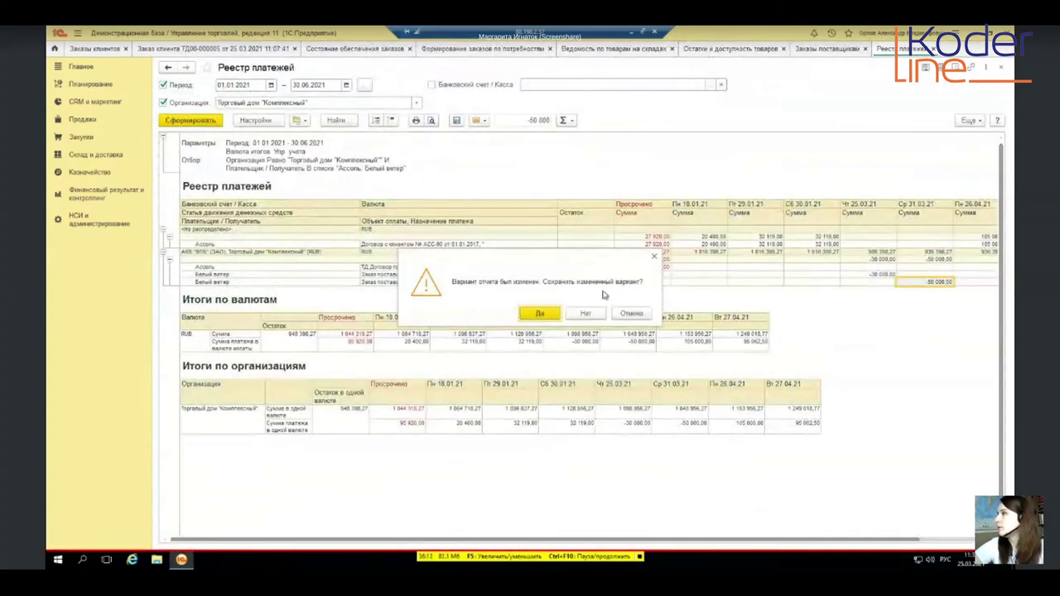
click(592, 314)
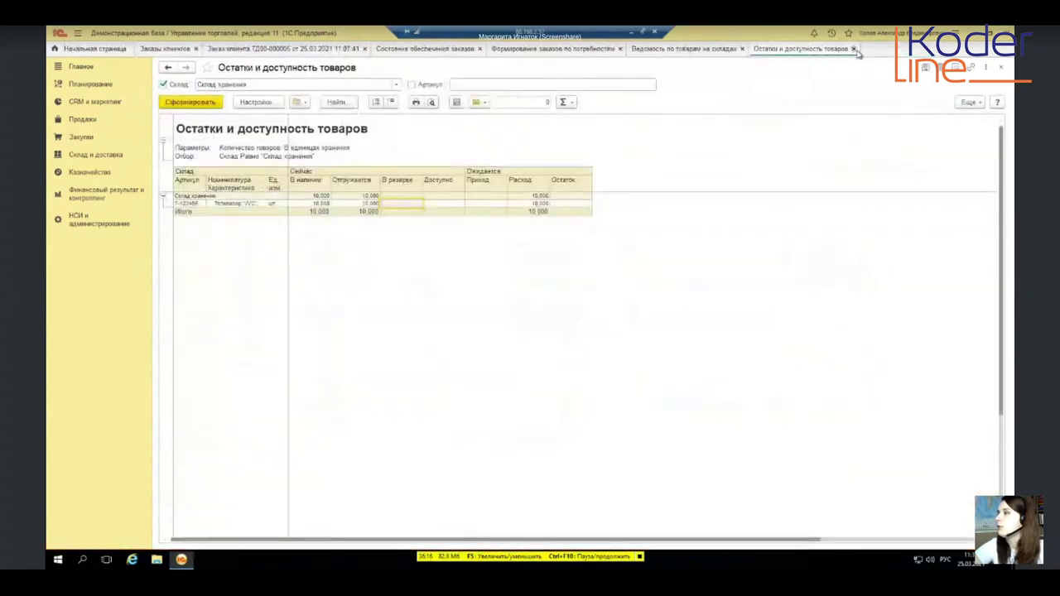
Restart "Формирование заказов по потребностям" with other filters for "Склад хранения", and clear the "Назначение" filter
click(542, 49)
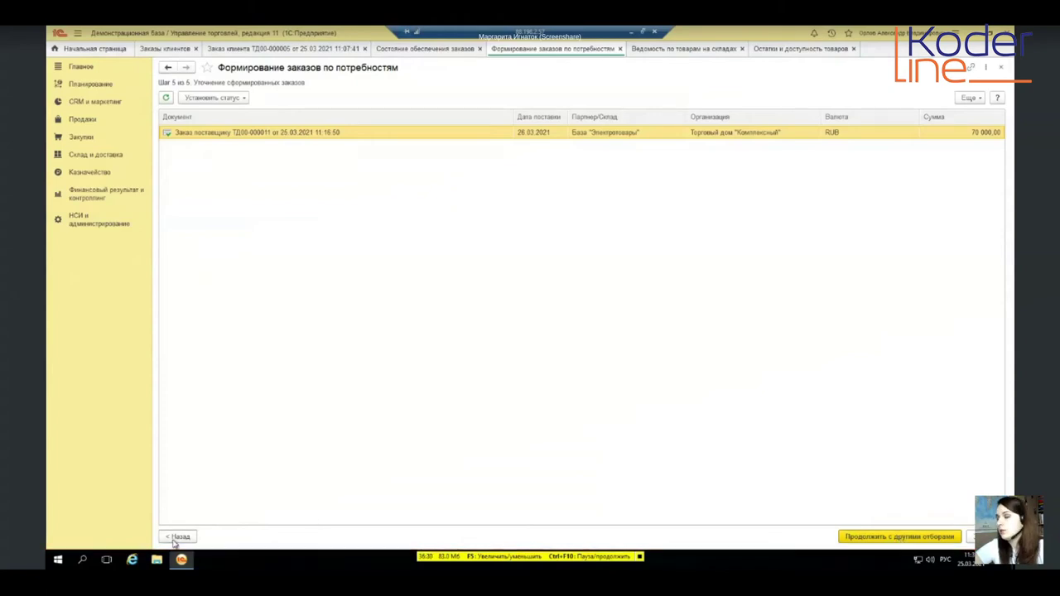
click(868, 537)
click(322, 162)
key(BackSpace)
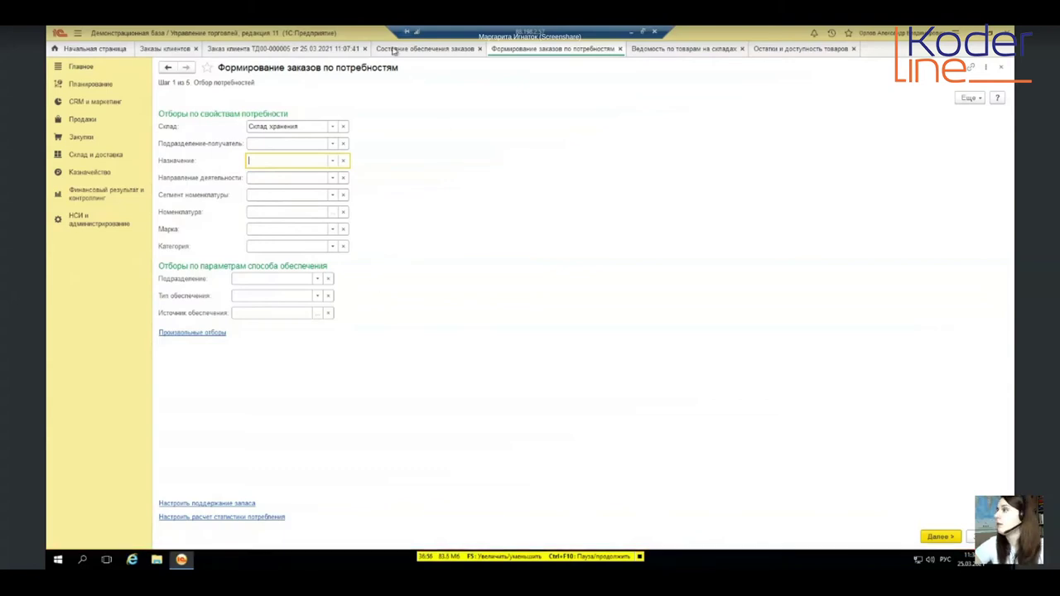
Compare the open customer order's goods with the "Состояние обеспечения заказов" list, and close the customer order
click(389, 49)
click(339, 49)
click(390, 48)
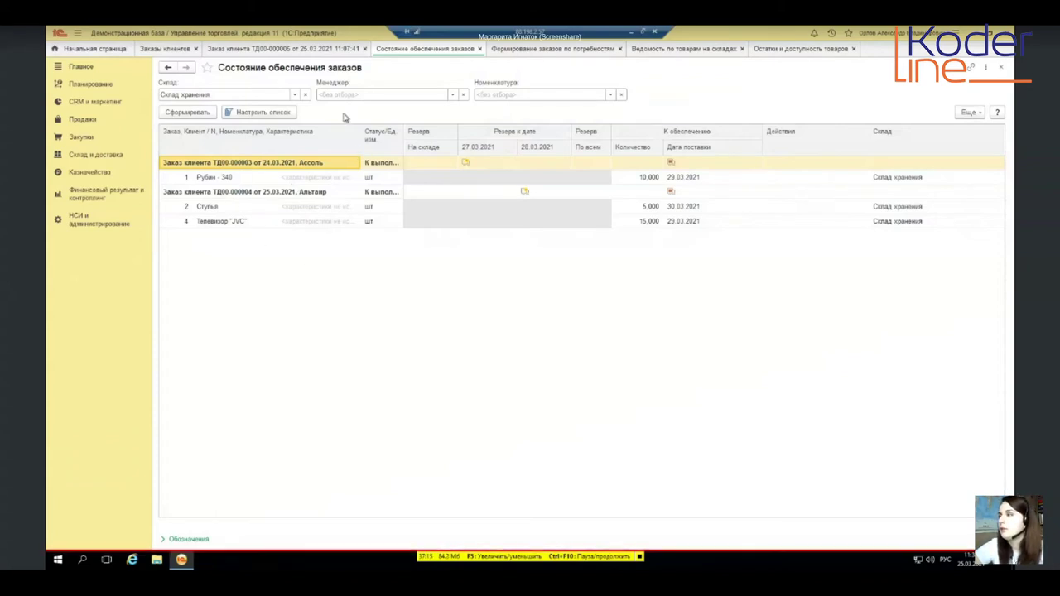
click(274, 49)
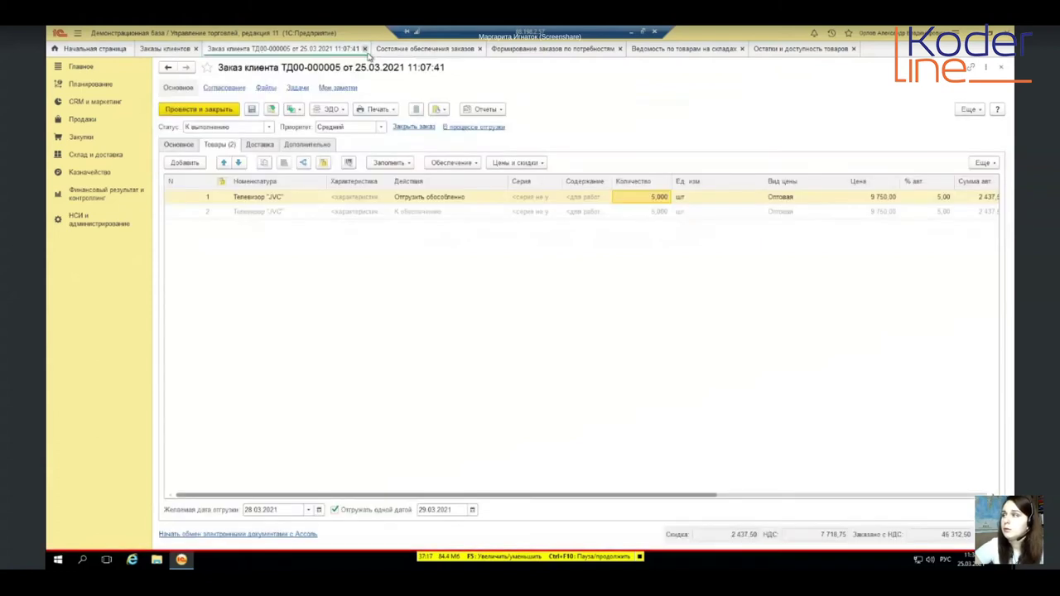
click(364, 49)
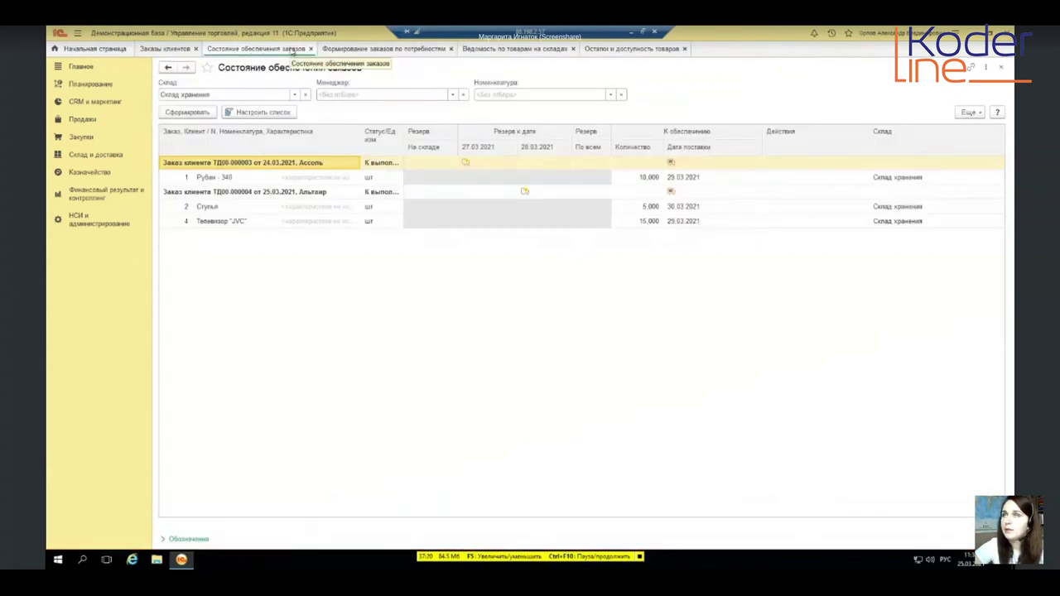
Review the "Обеспечение потребностей" options in the "Склад и доставка" administration settings, and close them
click(91, 217)
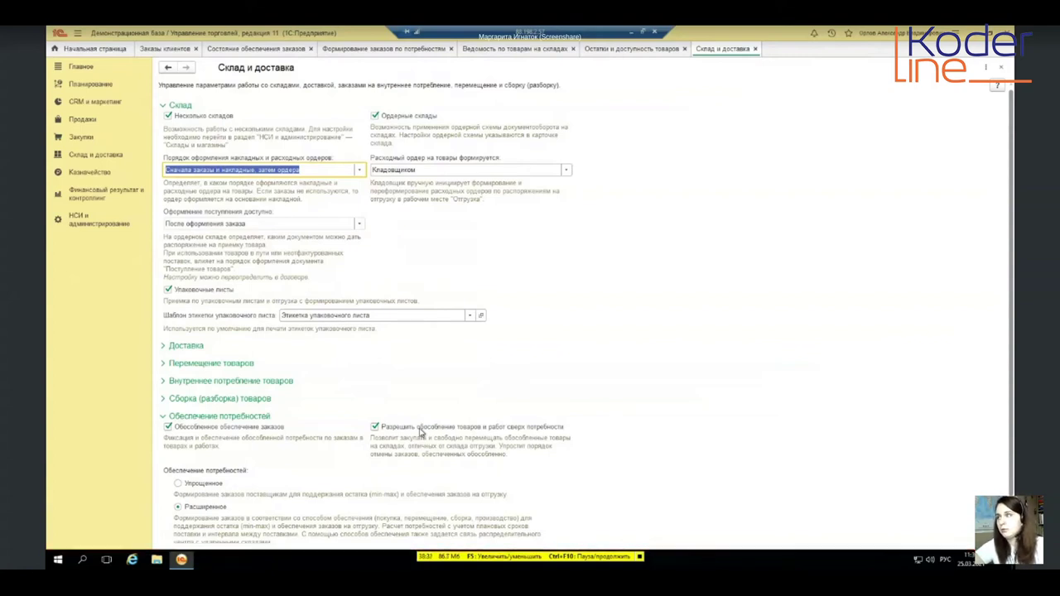
click(755, 49)
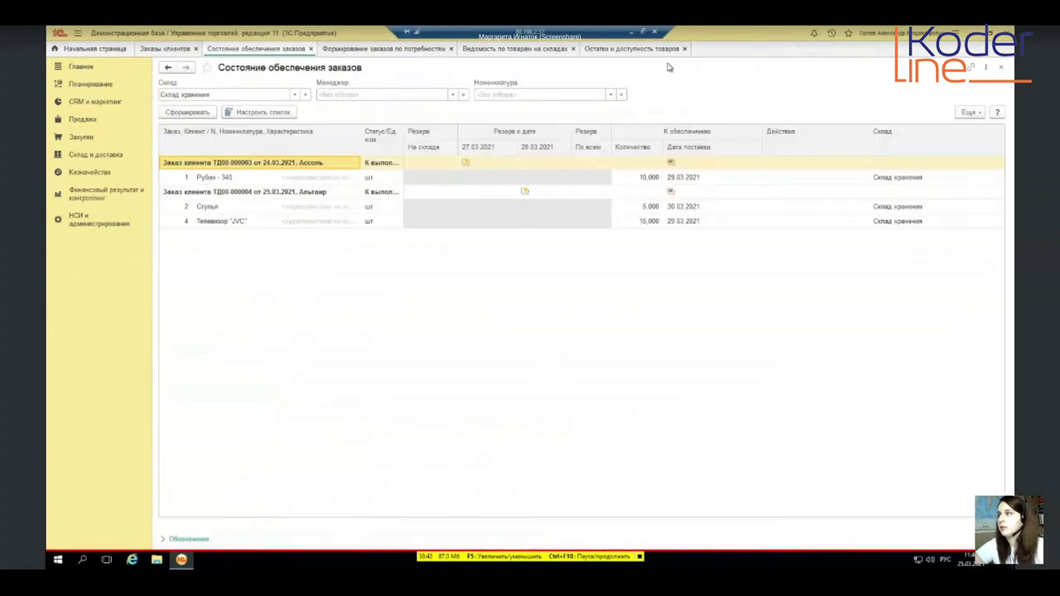
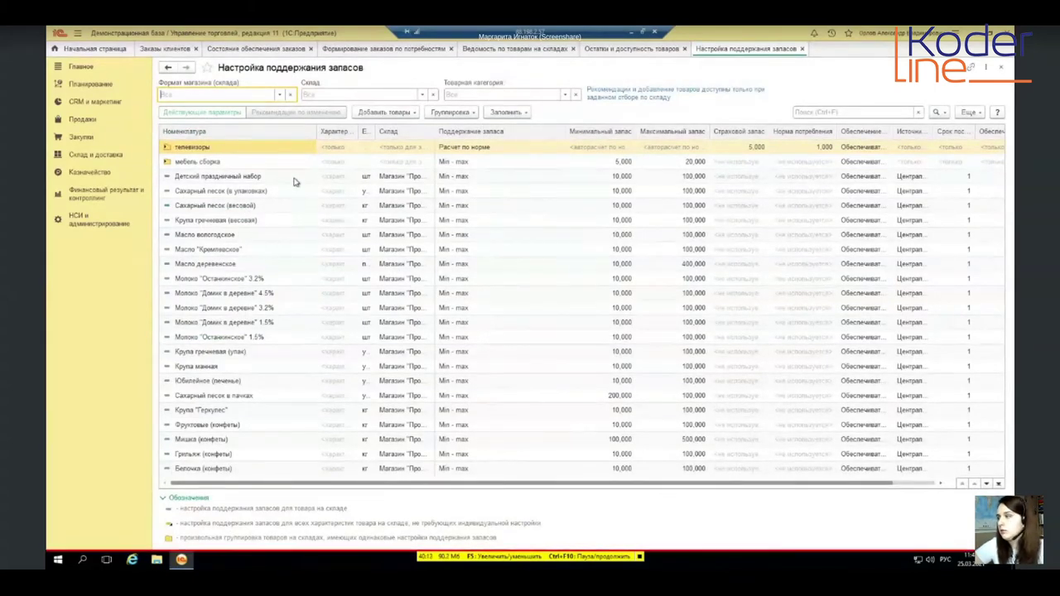
Examine the stock maintenance methods and minimum and maximum stock settings for the groups "телевизоры" and "мебель сборка"
click(617, 322)
scroll(626, 423, down, 1)
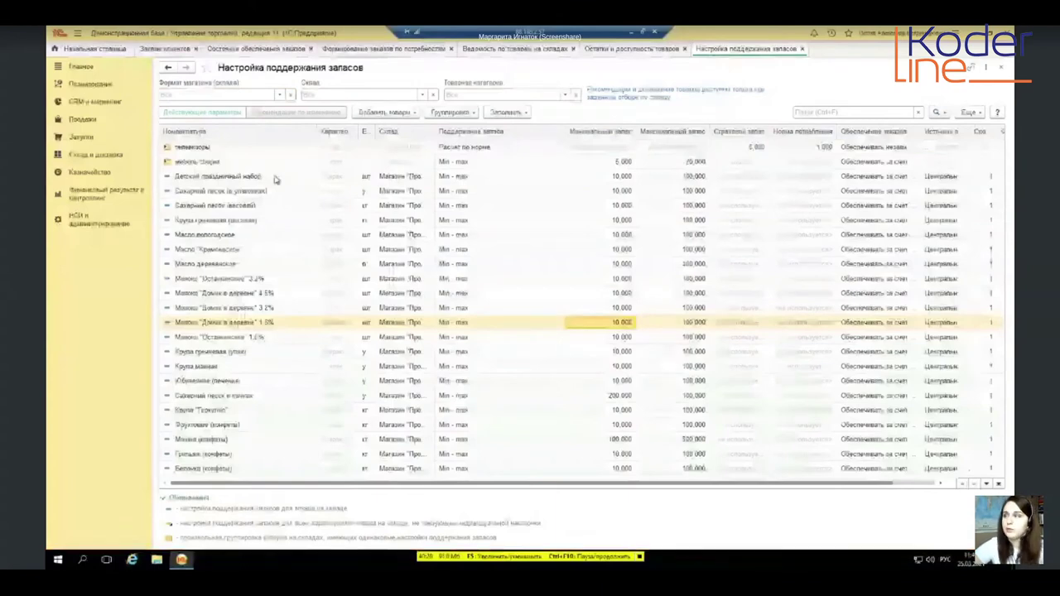
click(207, 163)
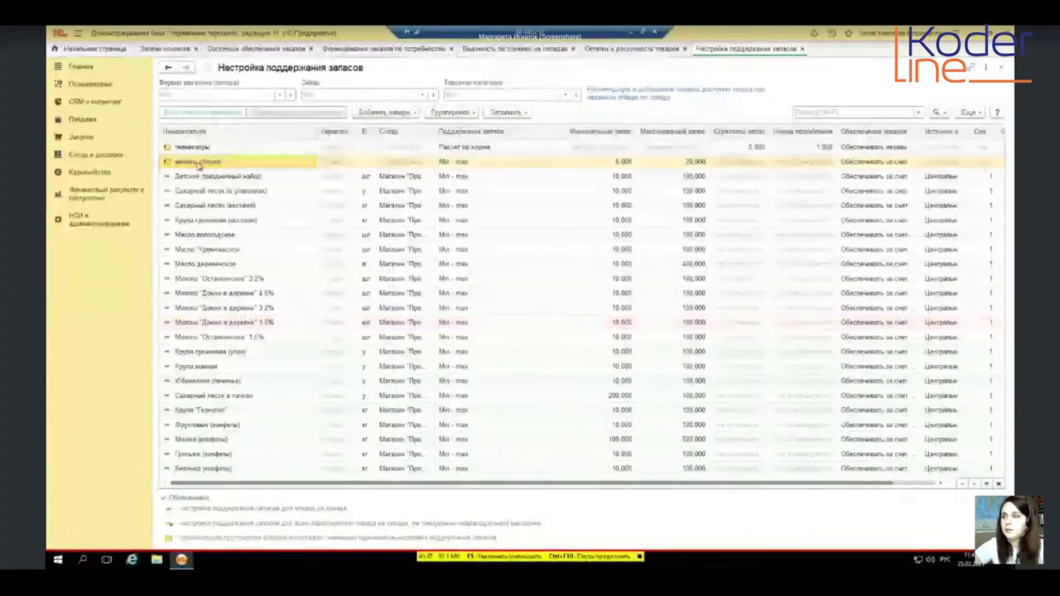
click(184, 150)
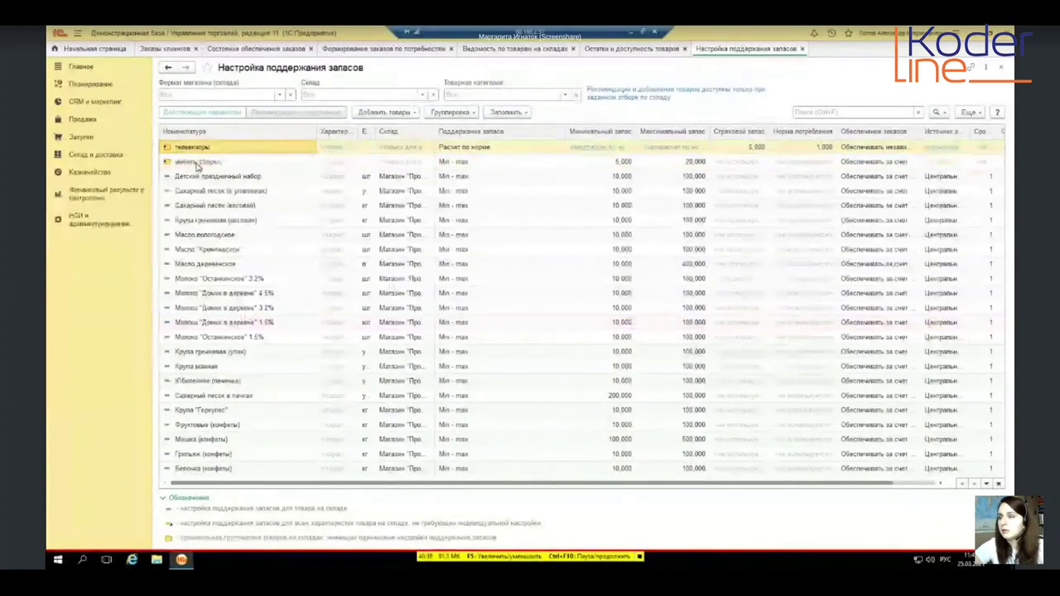
double_click(194, 149)
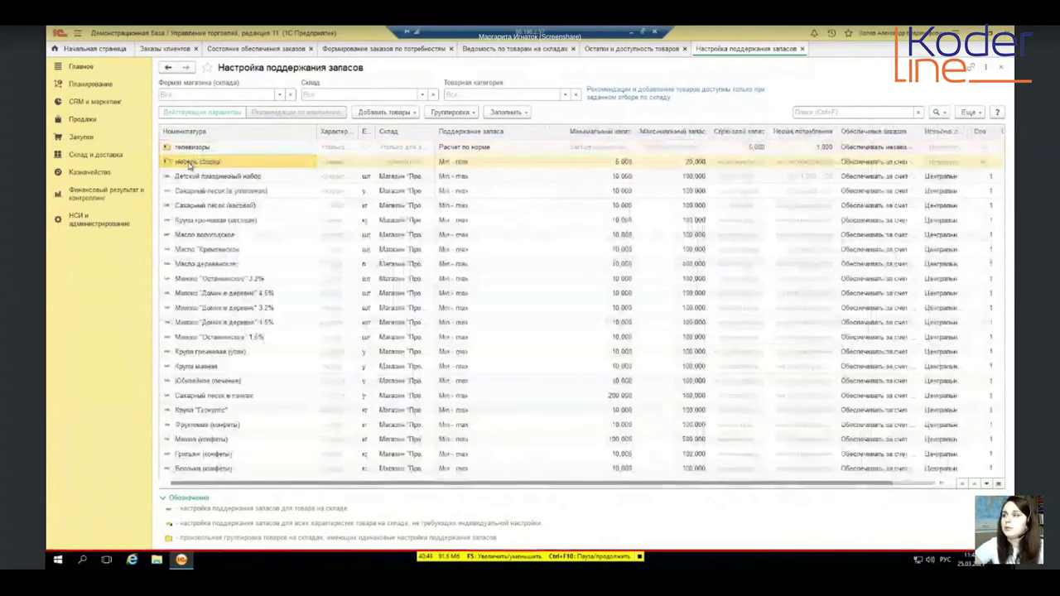
Expand the "мебель сборка" group, check the stock maintenance values of the item "Корпус кровати", and return to the full list
double_click(188, 162)
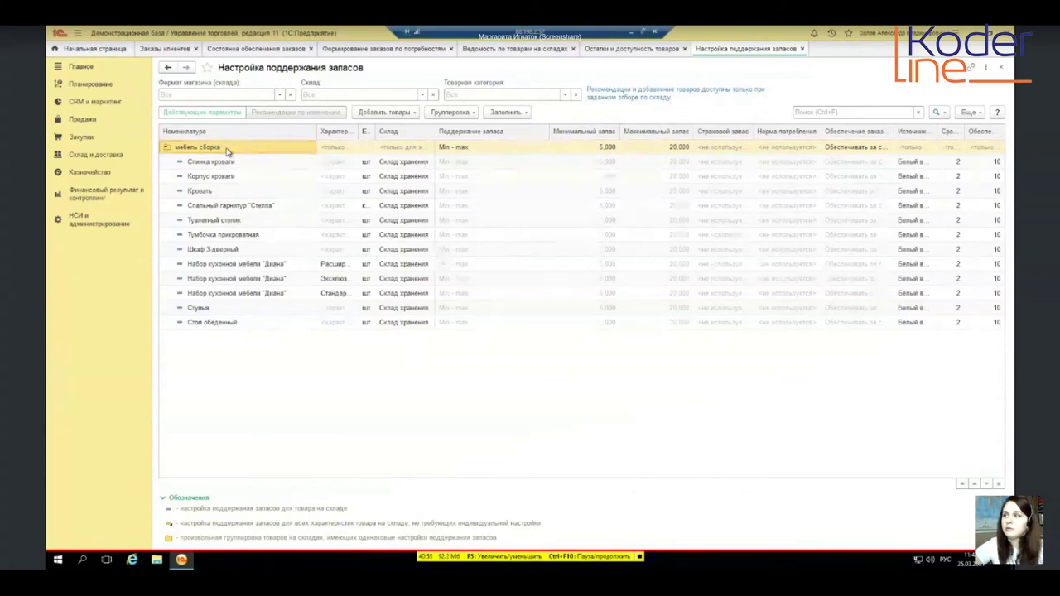
click(240, 176)
click(509, 176)
click(588, 176)
key(Tab)
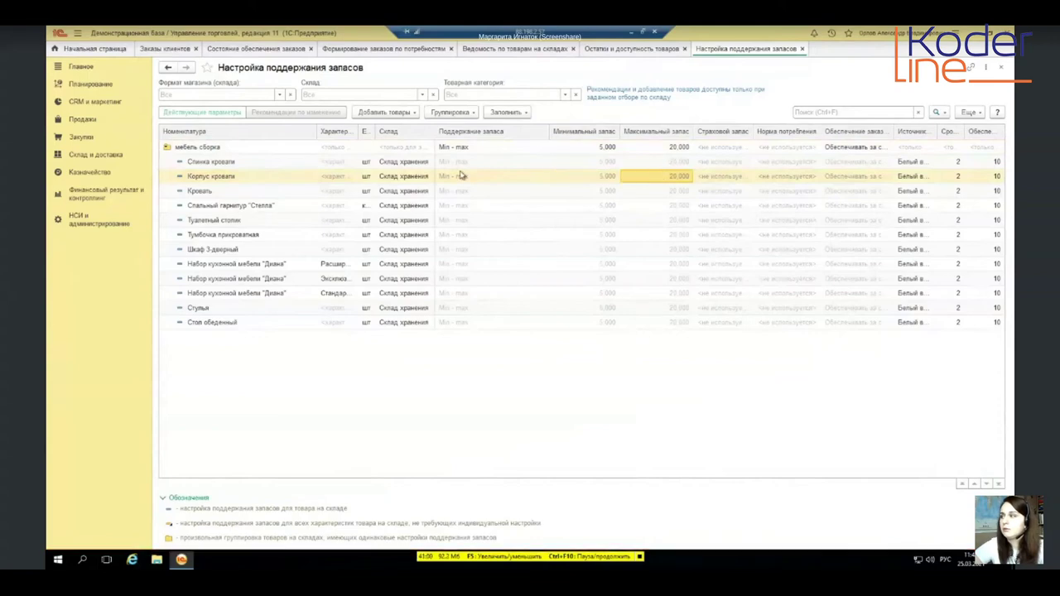
double_click(184, 147)
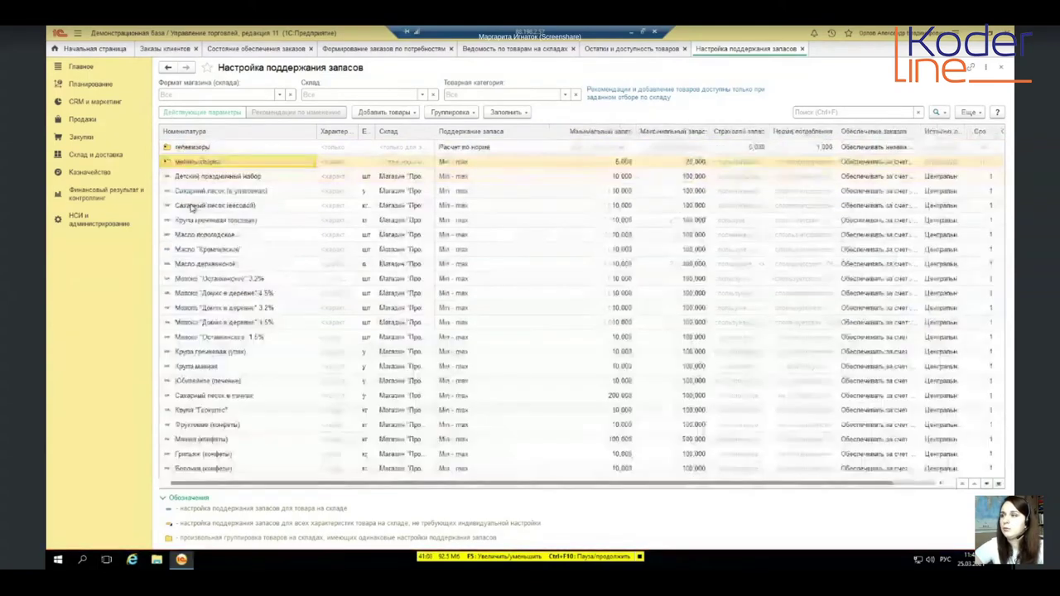
Set the minimum stock of "Сахарный песок (весовой)" to 5 in its stock maintenance parameters and save them
click(191, 207)
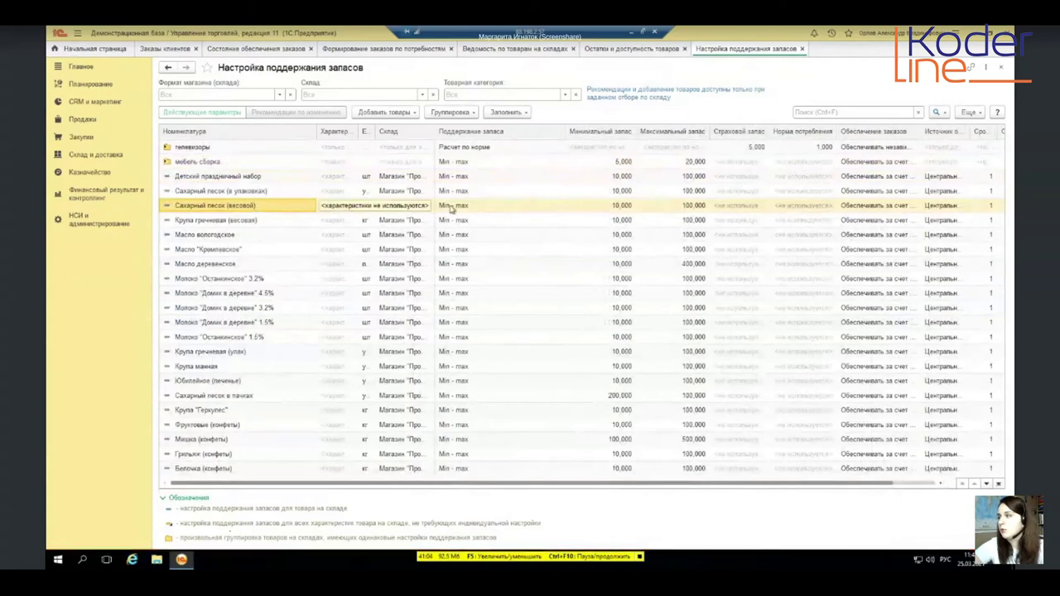
click(613, 207)
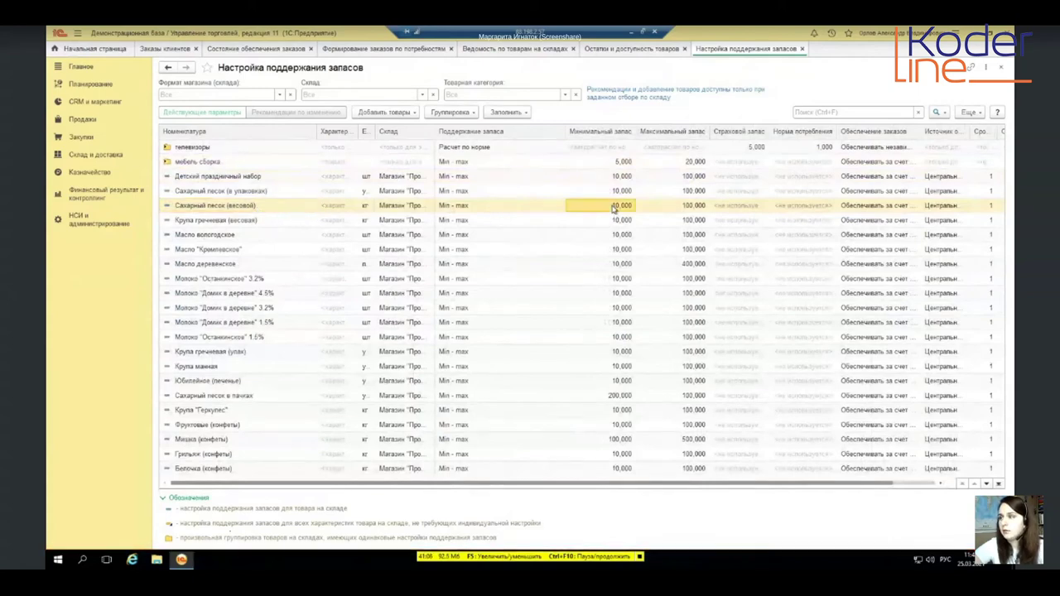
double_click(613, 207)
double_click(375, 248)
text(5)
key(Tab)
click(304, 98)
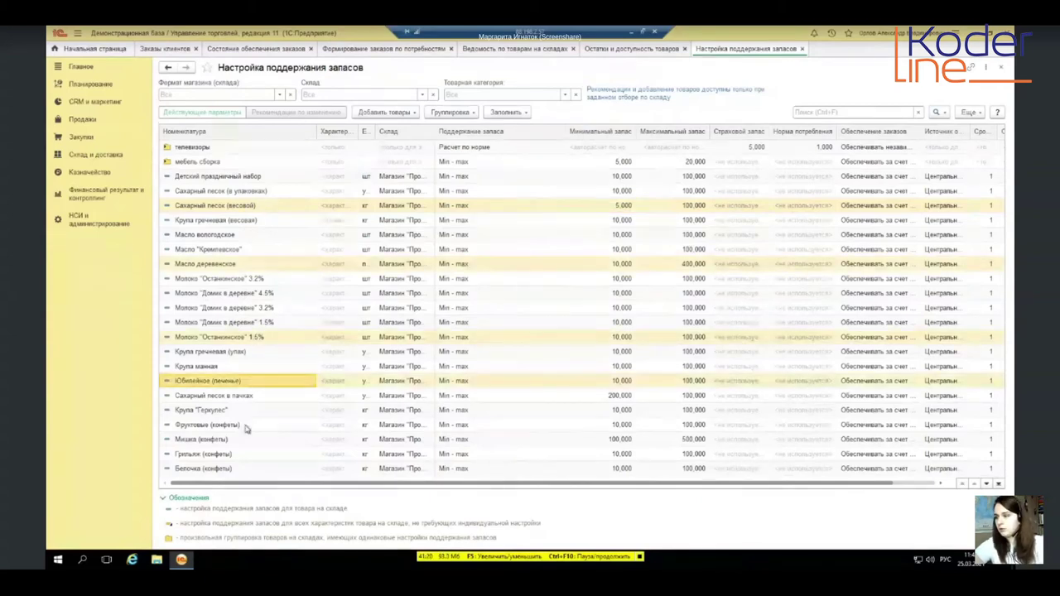
Fill a minimum stock of 10 for the selected items, including "Сахарный песок (весовой)", "Масло деревенское" and "Фруктовые (конфеты)"
click(245, 427)
click(520, 111)
click(530, 146)
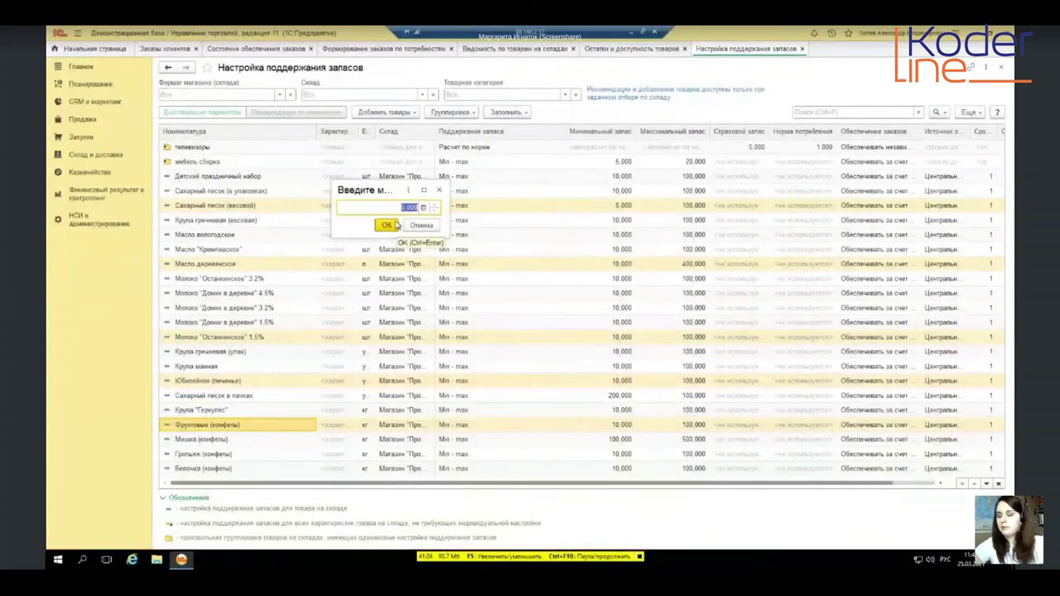
click(388, 225)
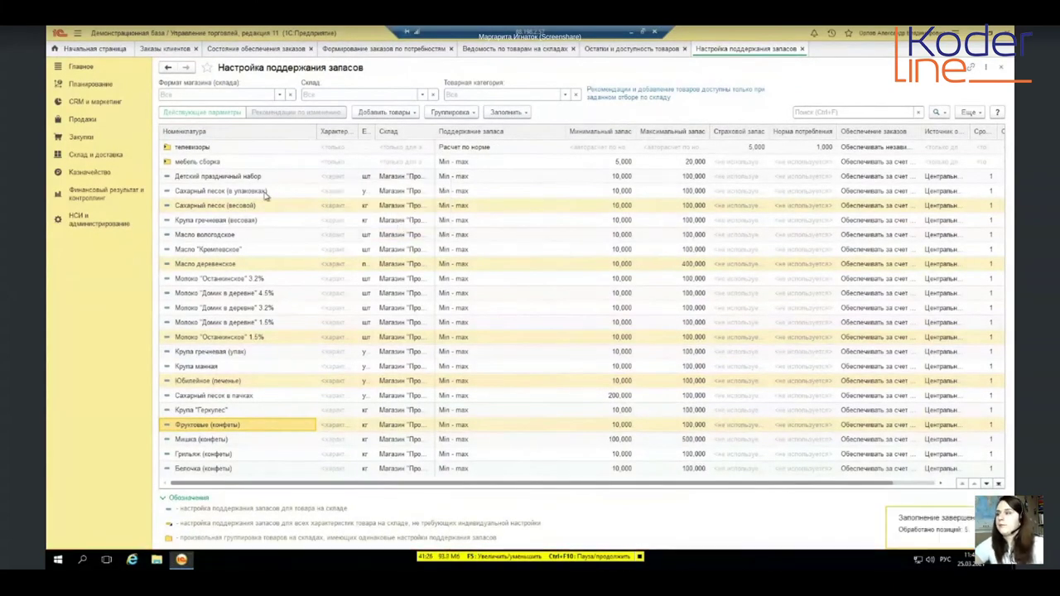
Try to group "Детский праздничный набор", "Сахарный песок (в упаковках)" and "Сахарный песок (весовой)", cancelling at the group name
click(190, 189)
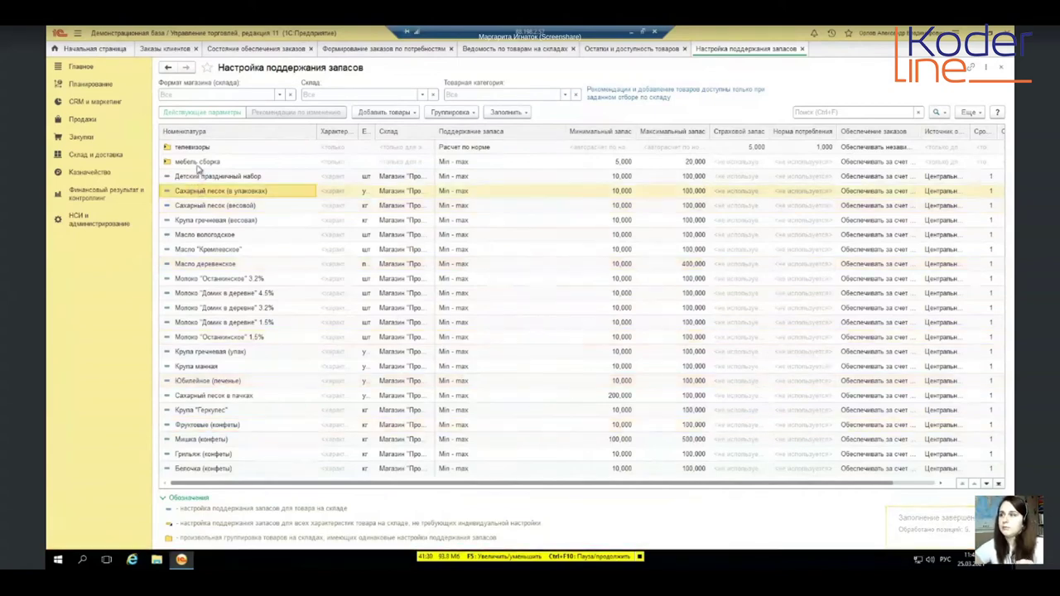
click(197, 150)
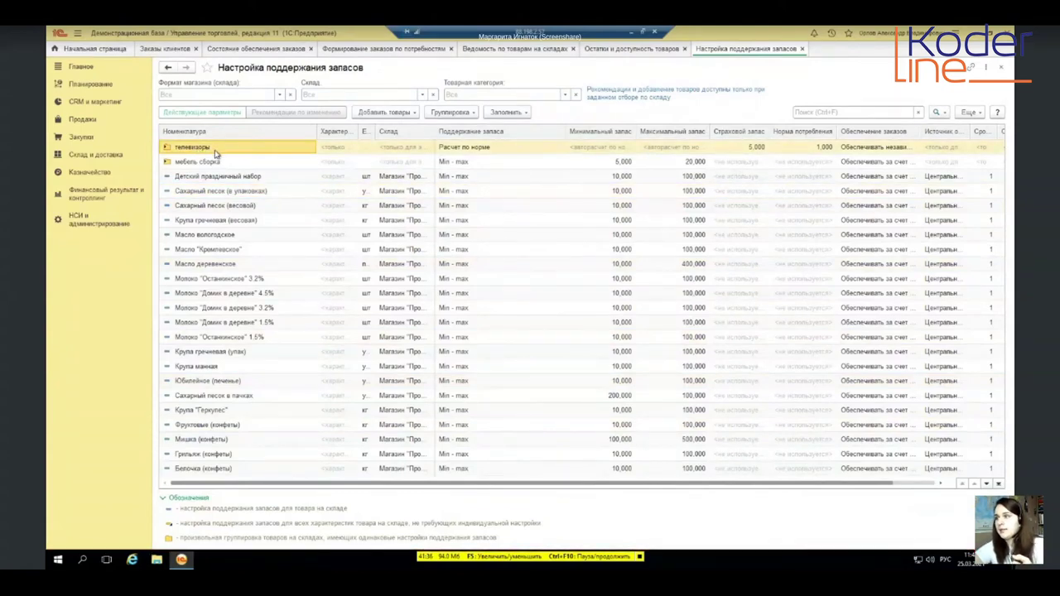
click(196, 163)
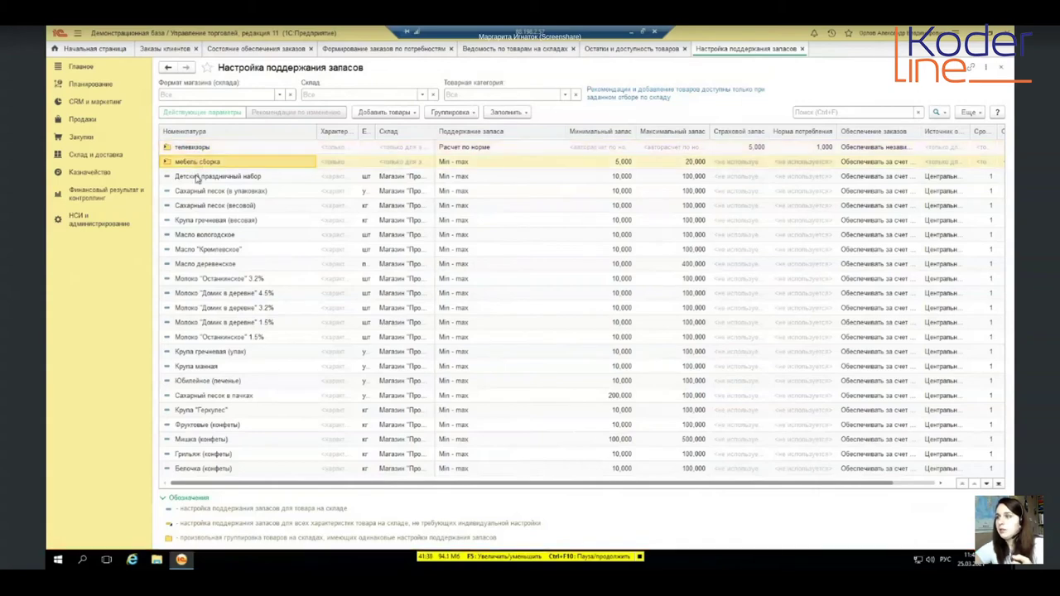
click(226, 181)
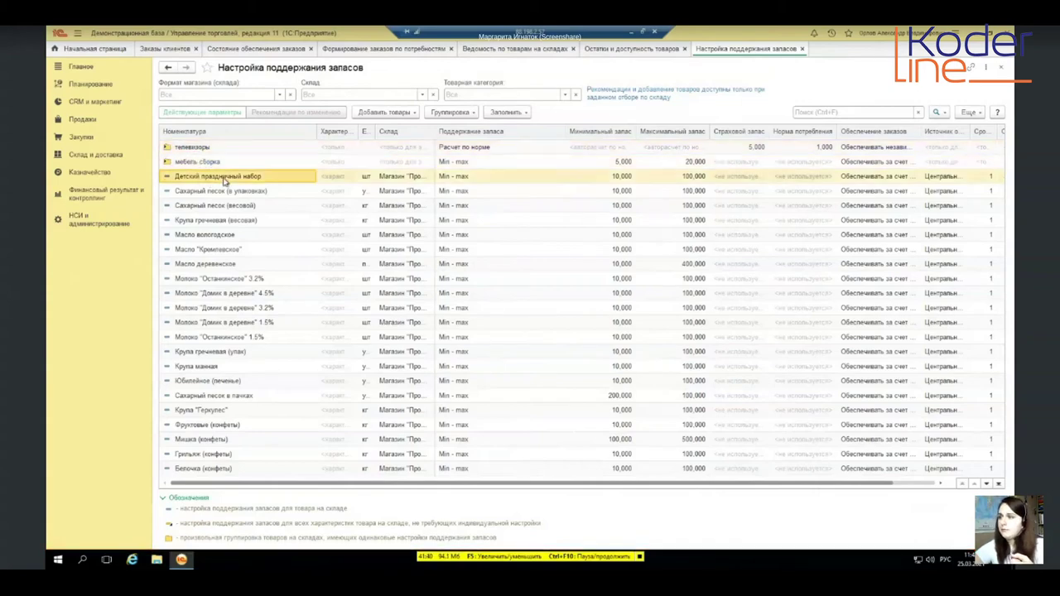
ctrl+click(236, 191)
ctrl+click(236, 205)
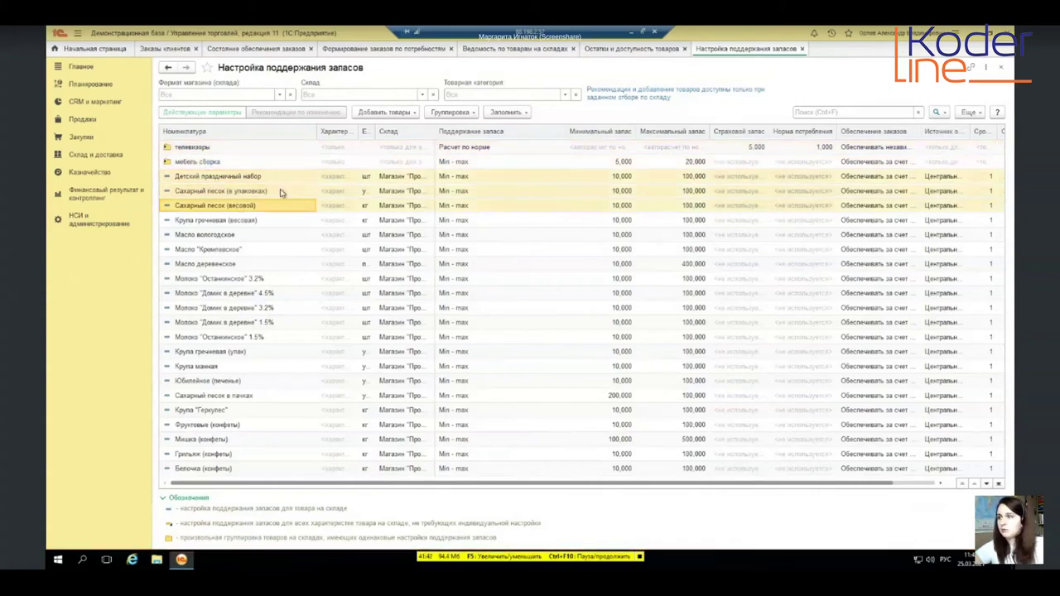
click(455, 113)
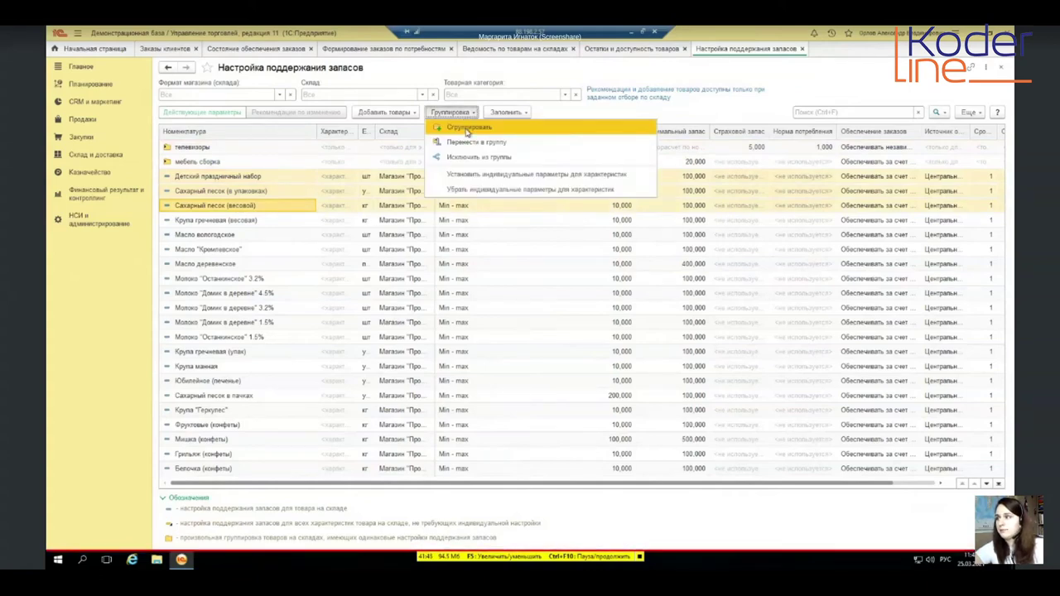
click(467, 129)
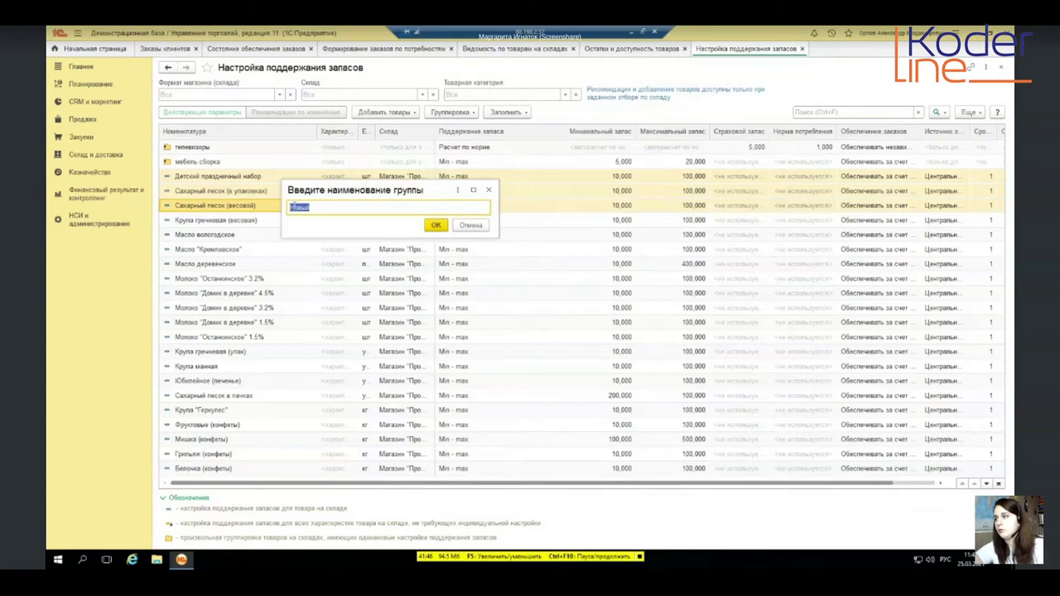
click(487, 191)
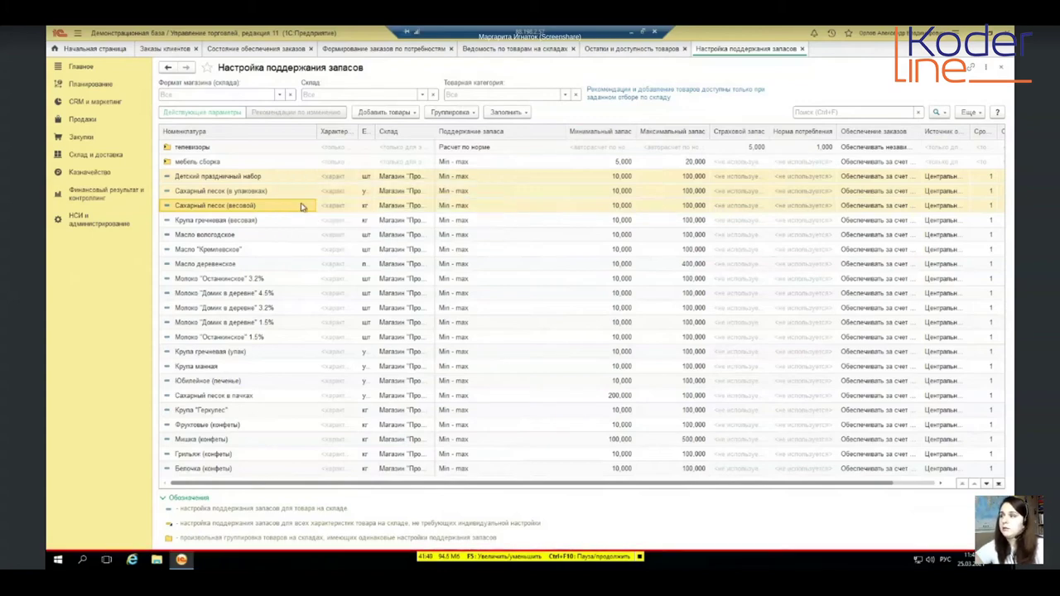
Review the supply method and stock maintenance parameters of the "телевизоры" group, and return to the full list
click(244, 164)
click(237, 146)
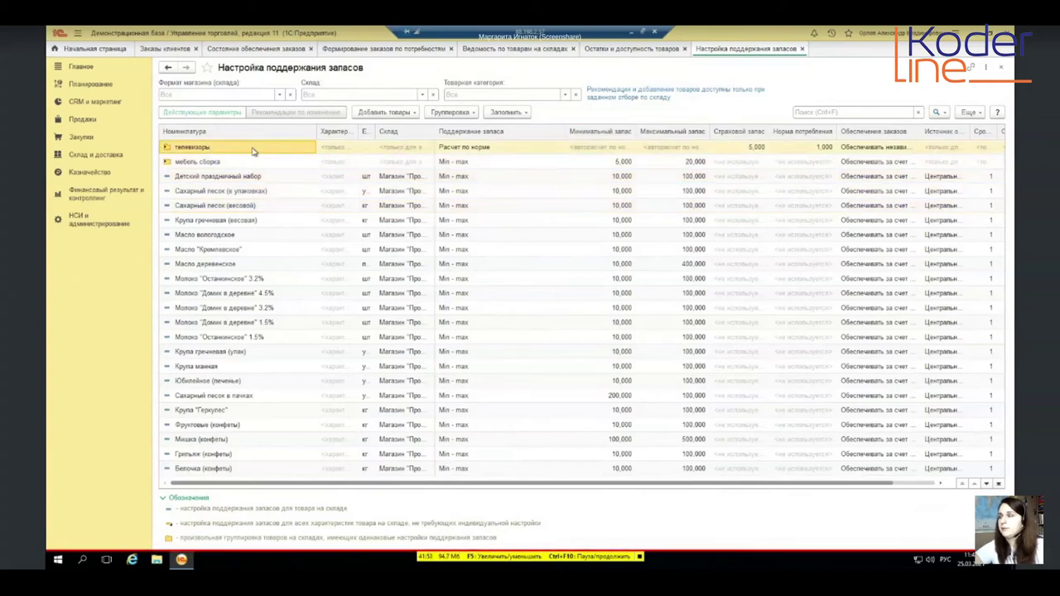
double_click(473, 147)
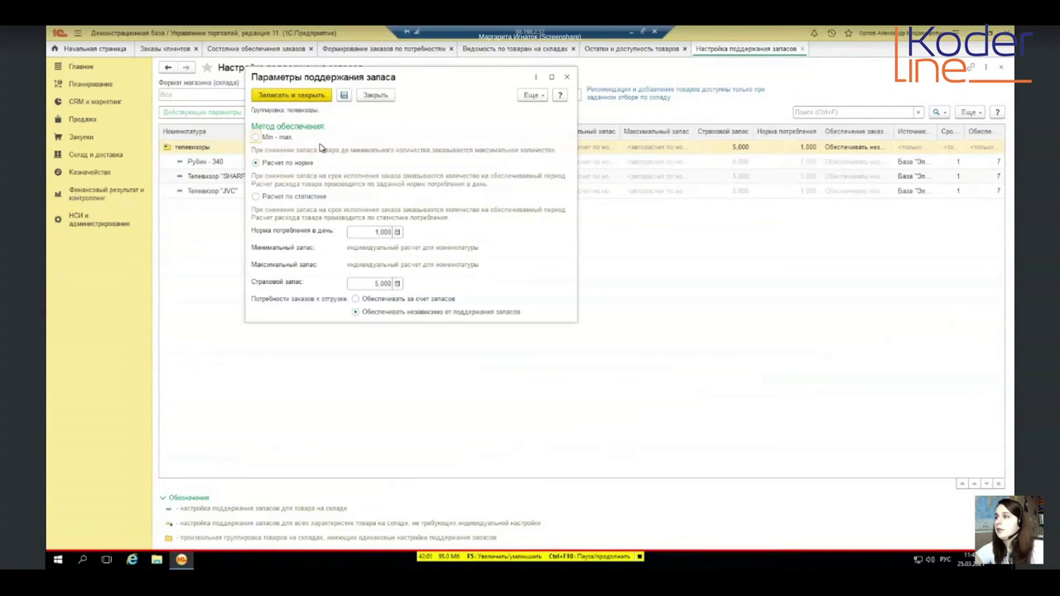
key(ctrl+Return)
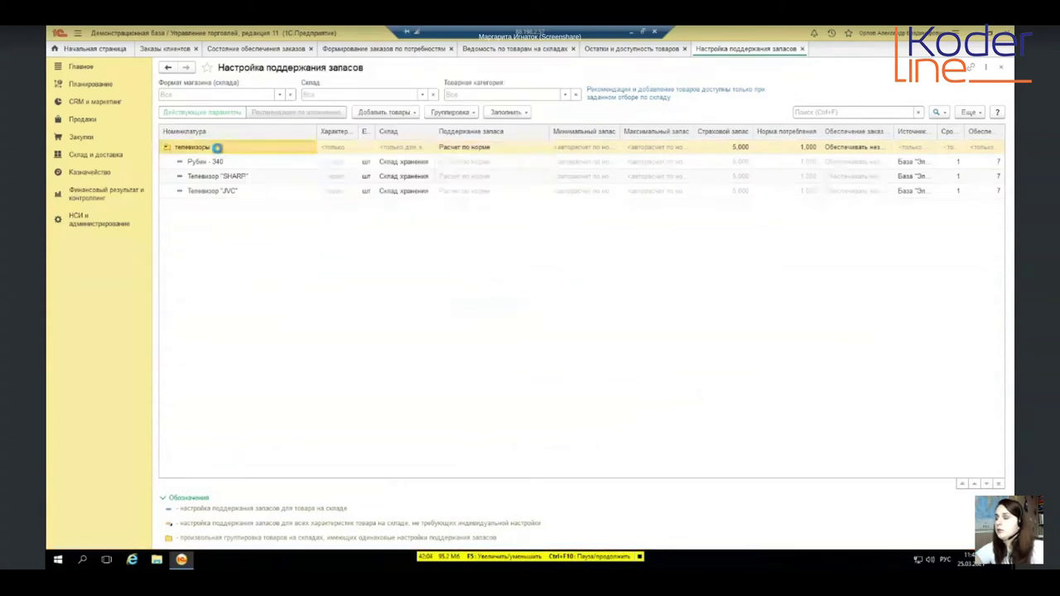
click(468, 162)
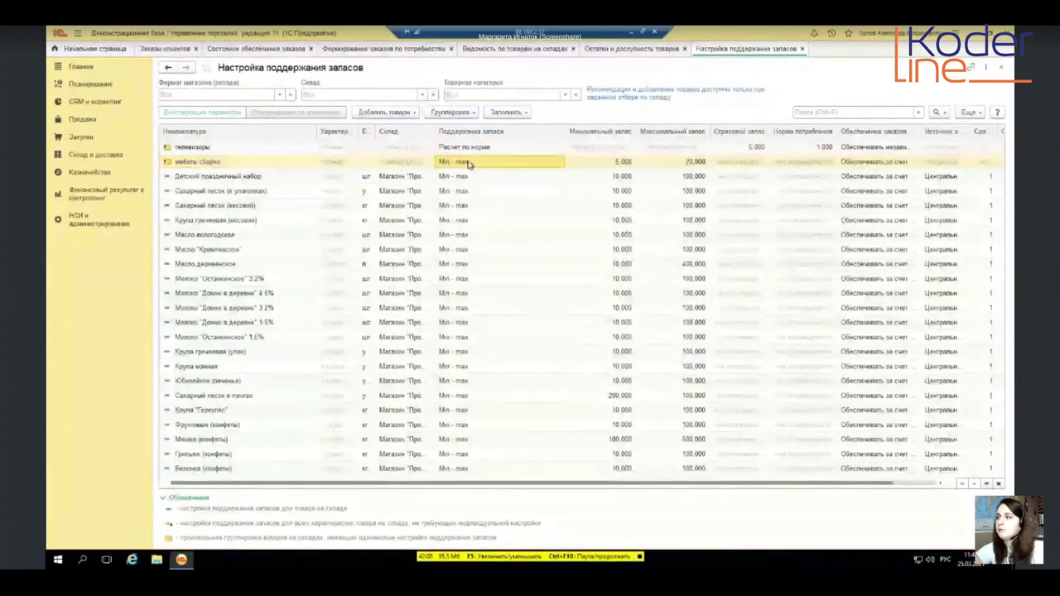
key(Up)
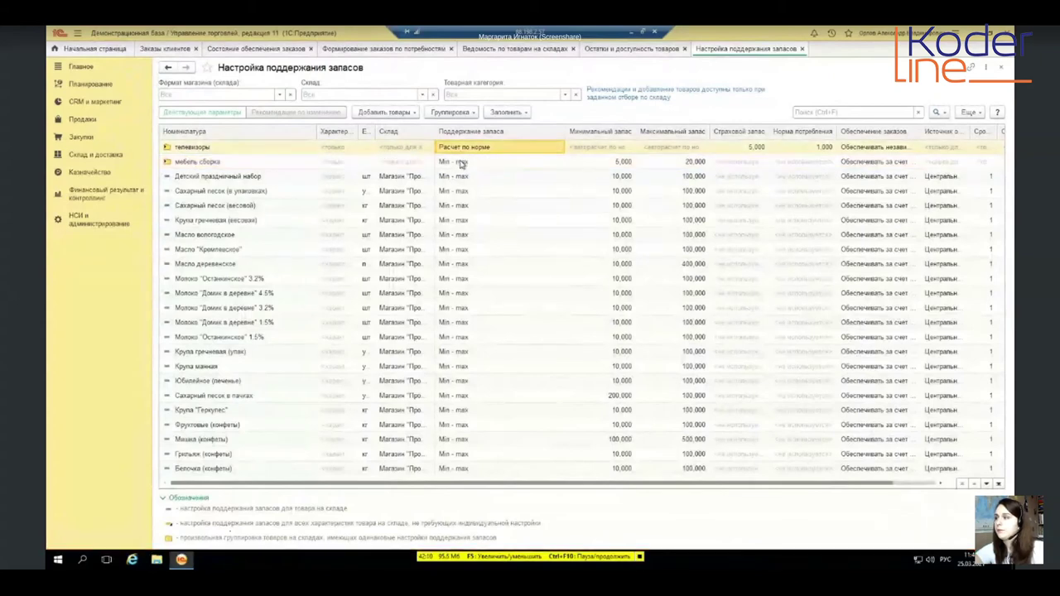
Compare the methods "Min - max", "Расчет по норме" and "Расчет по статистике" for "мебель сборка", examine its minimum and maximum stock, and close without saving
double_click(463, 163)
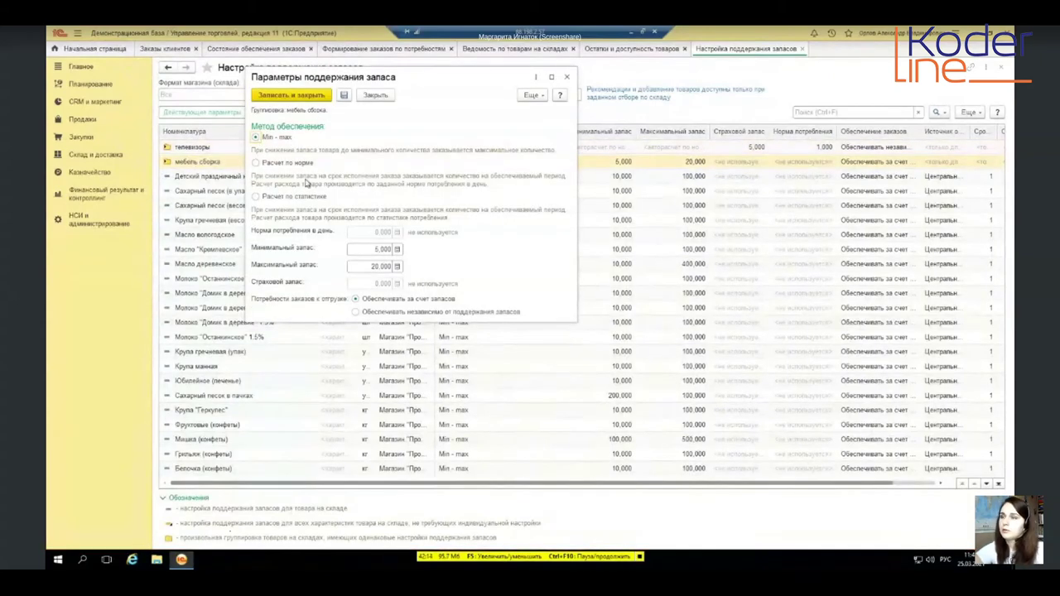
click(255, 163)
click(256, 197)
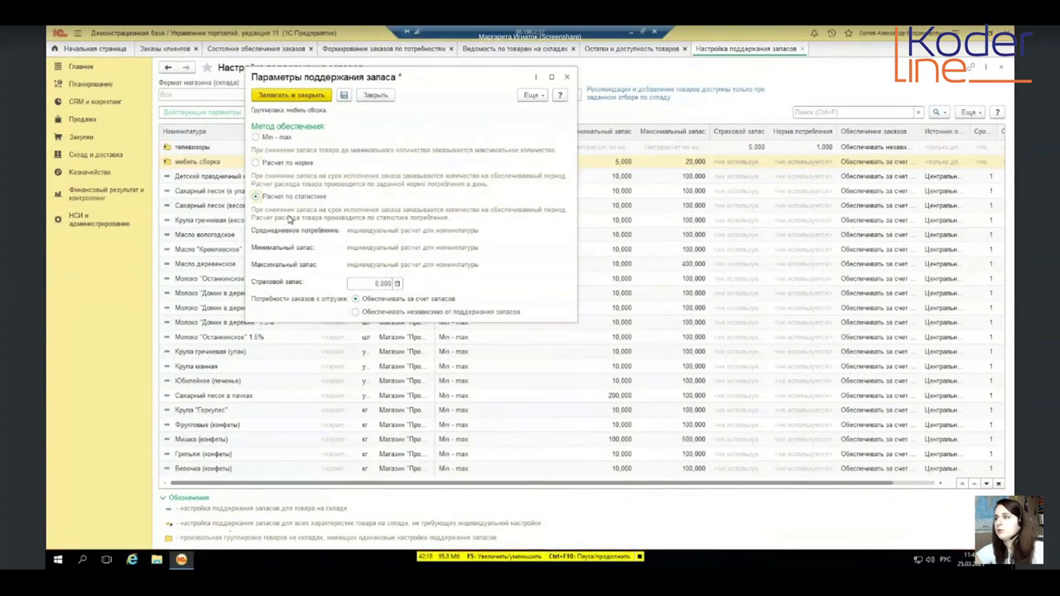
click(257, 165)
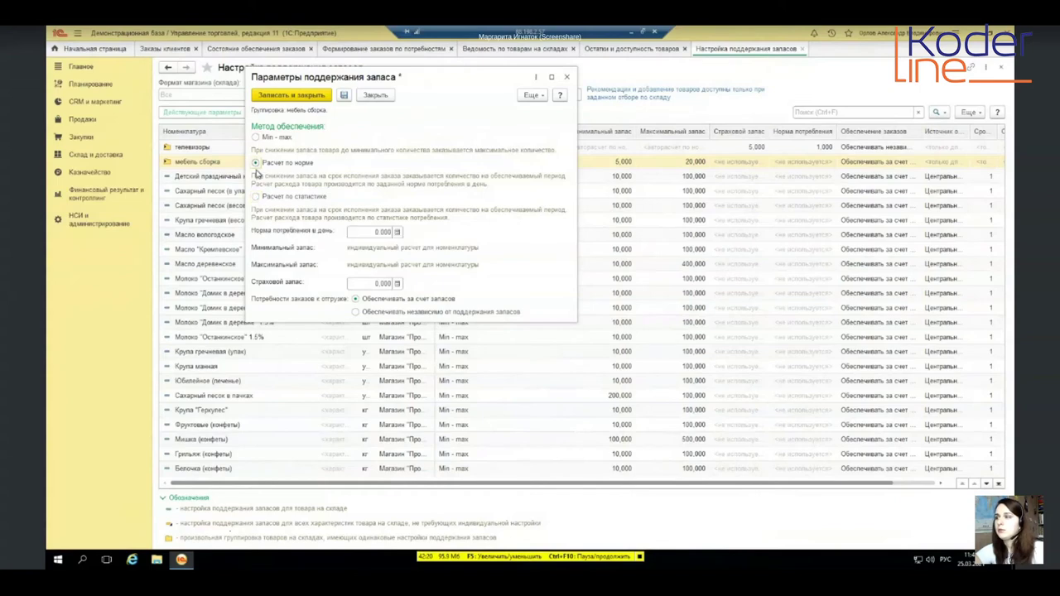
click(255, 137)
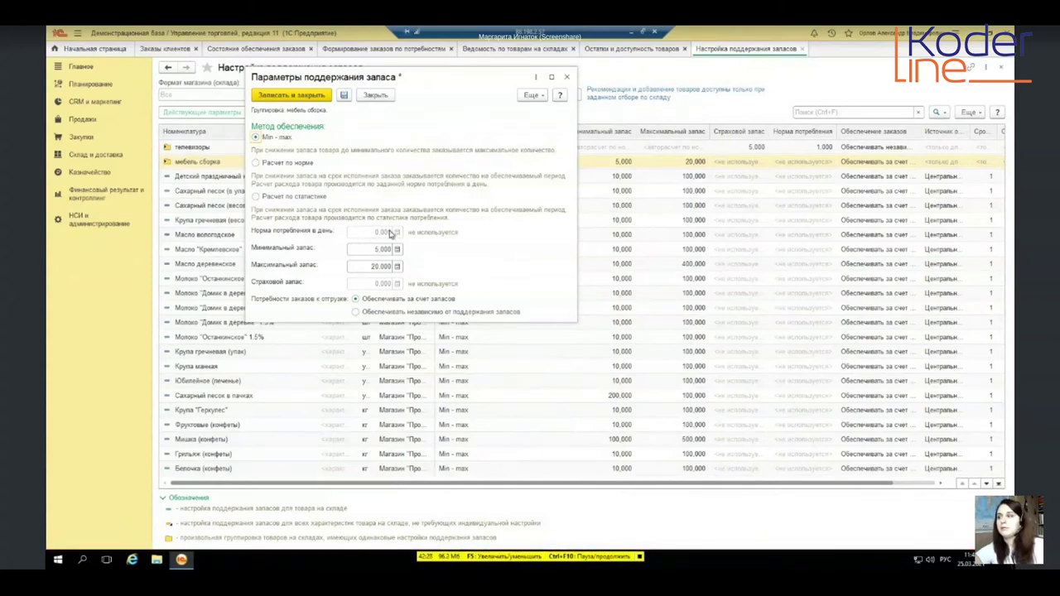
double_click(370, 249)
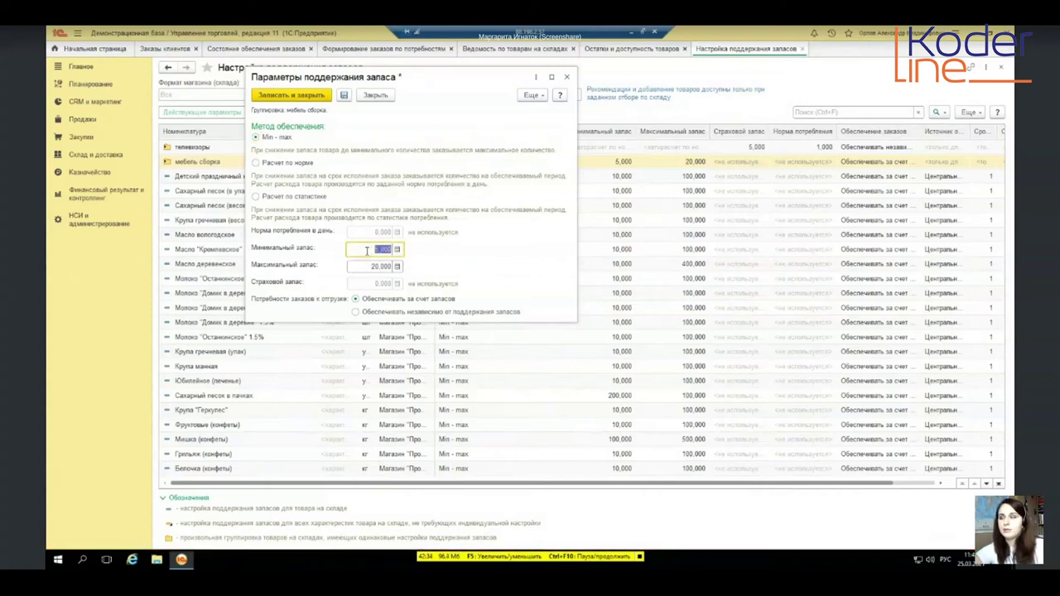
double_click(363, 267)
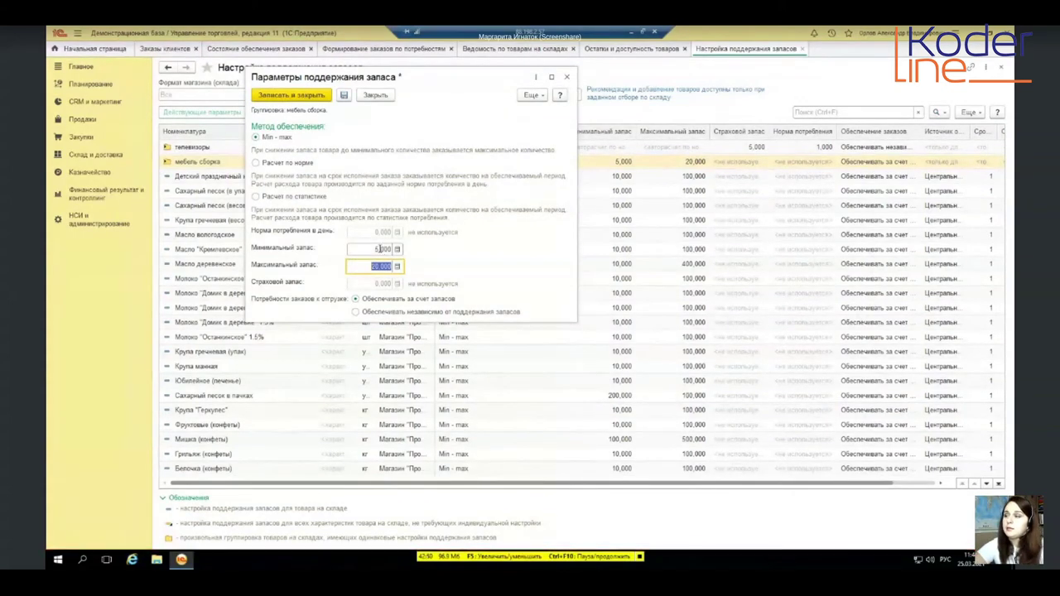
double_click(378, 248)
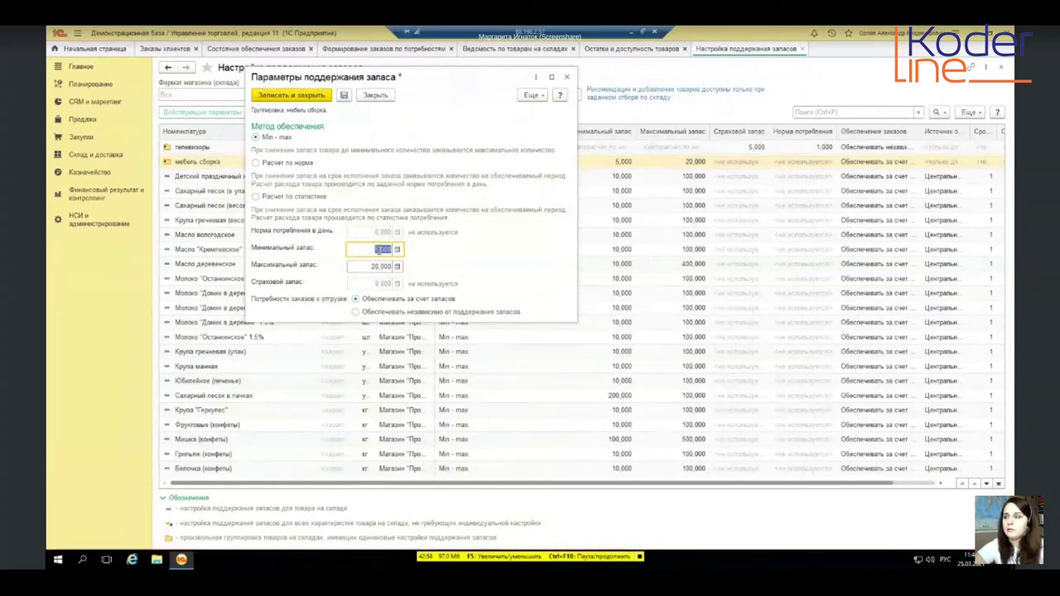
double_click(369, 266)
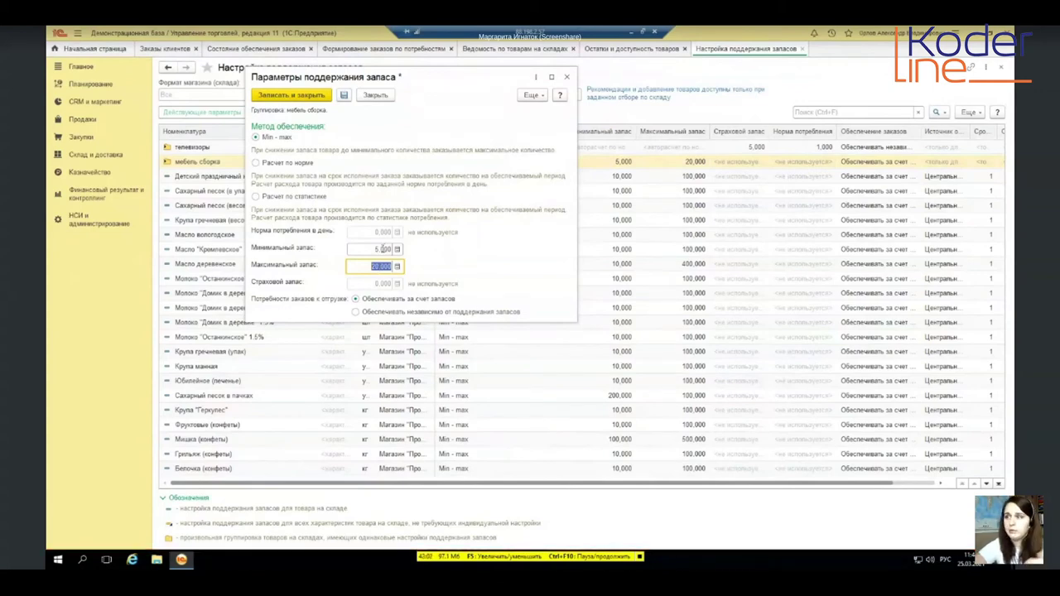
click(567, 76)
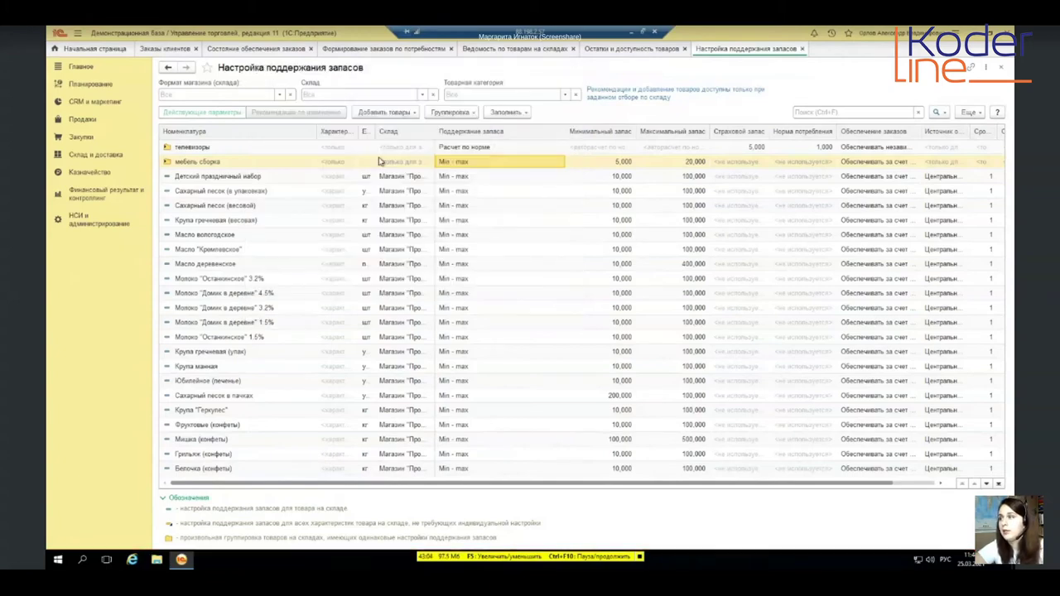
Compare the stock maintenance method and minimum stock of the items inside "мебель сборка" with the group's own settings
click(221, 149)
double_click(207, 162)
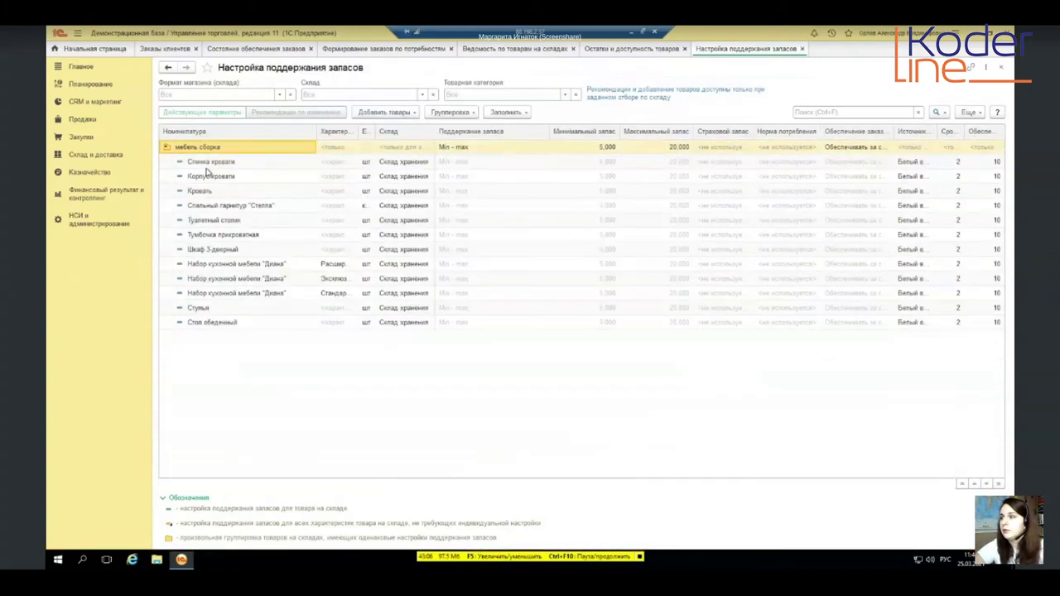
click(497, 191)
click(589, 206)
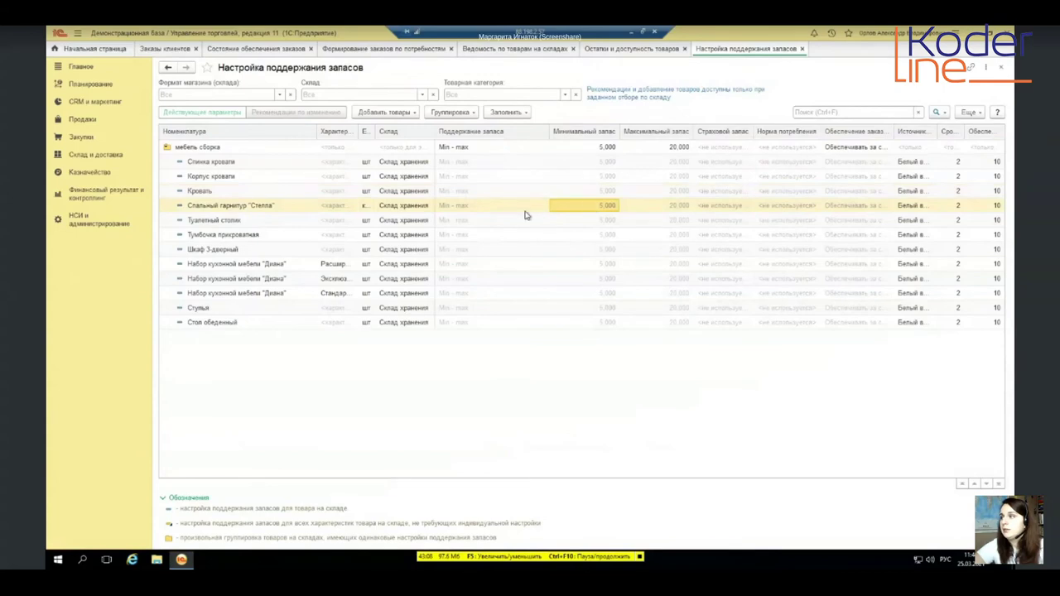
click(527, 251)
click(563, 292)
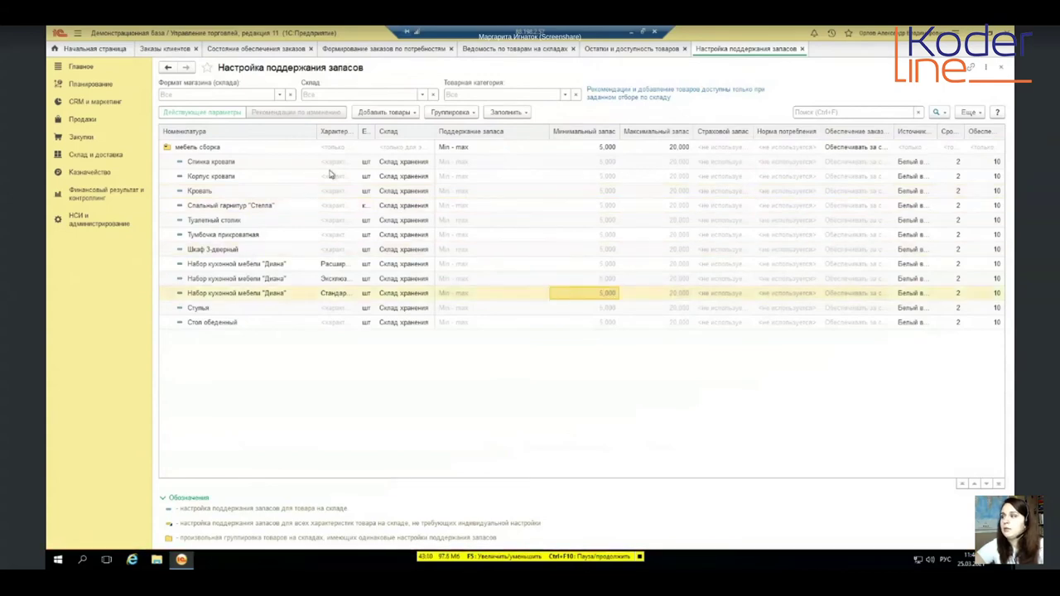
click(217, 147)
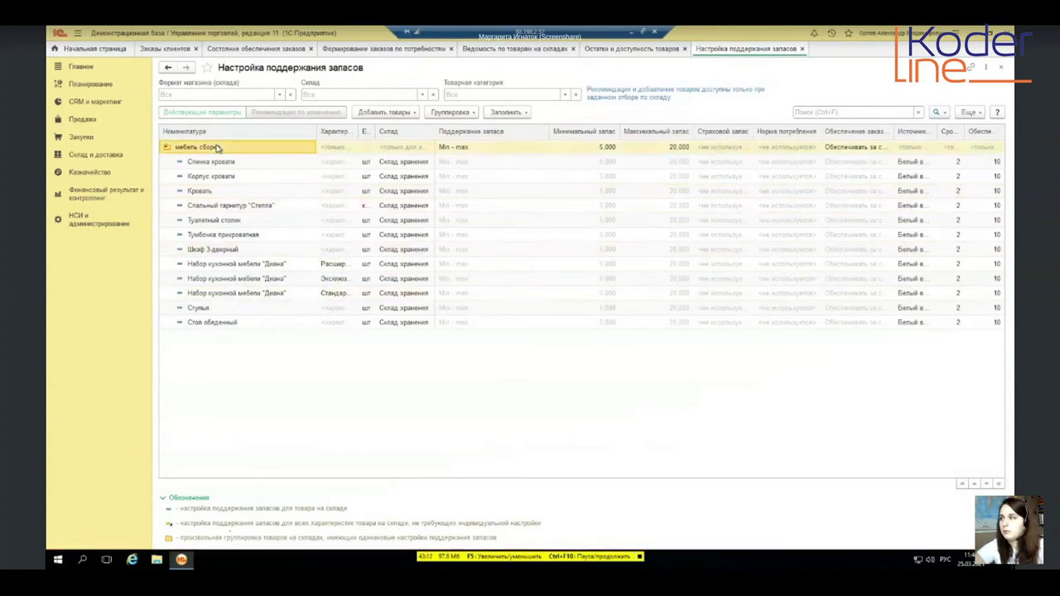
click(583, 147)
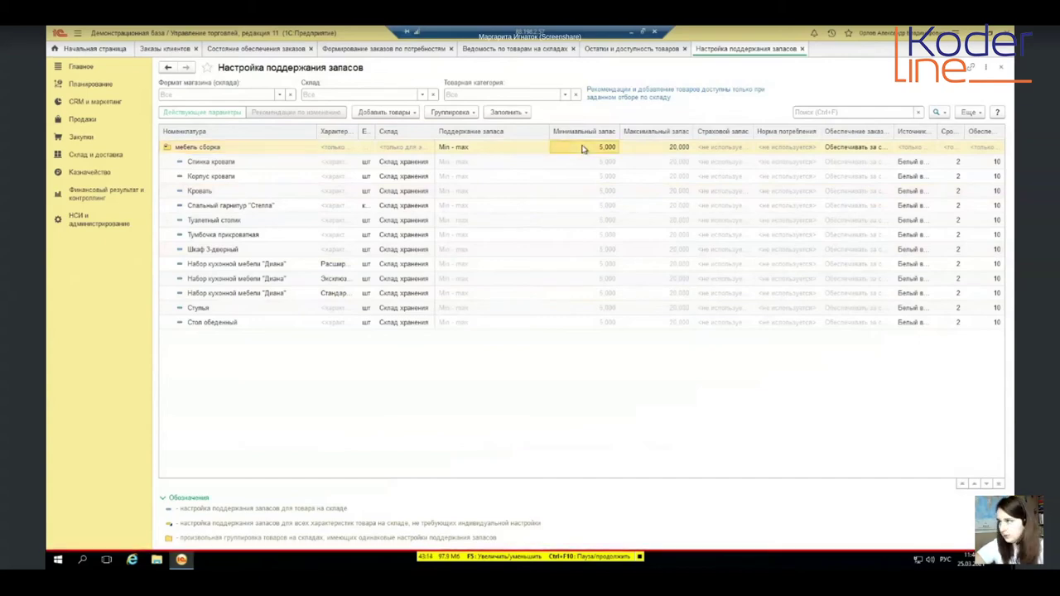
Examine the maximum stock of "мебель сборка", and the daily consumption norm and safety stock of the "телевизоры" group
click(681, 147)
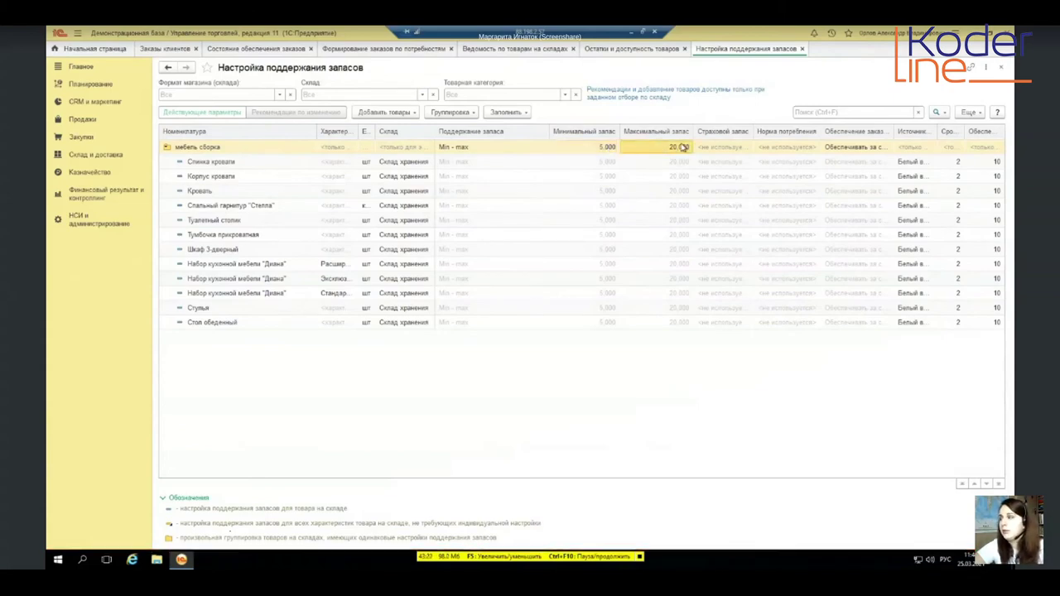
double_click(247, 149)
double_click(248, 148)
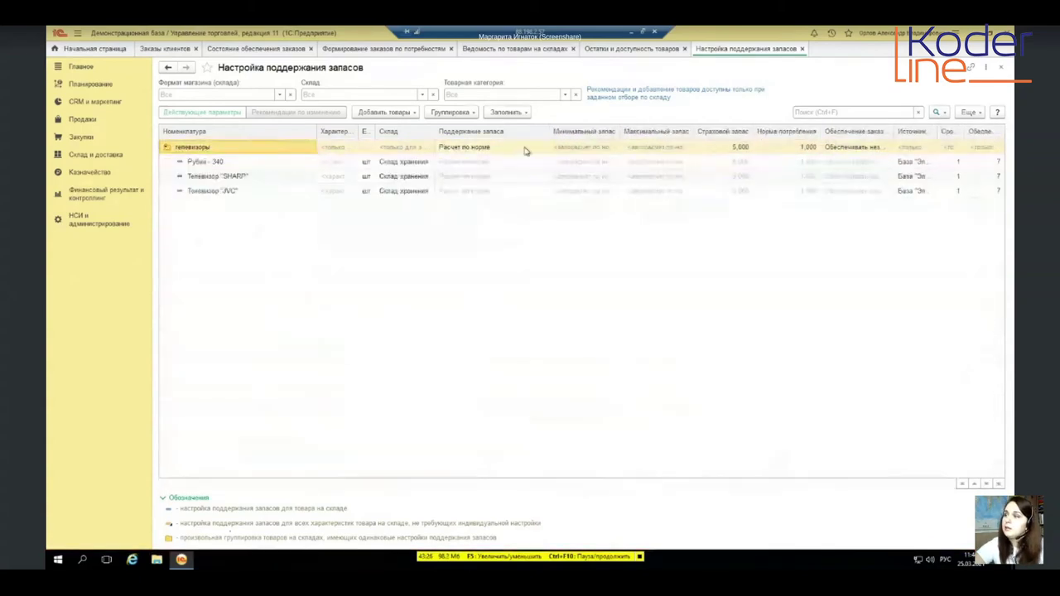
double_click(443, 149)
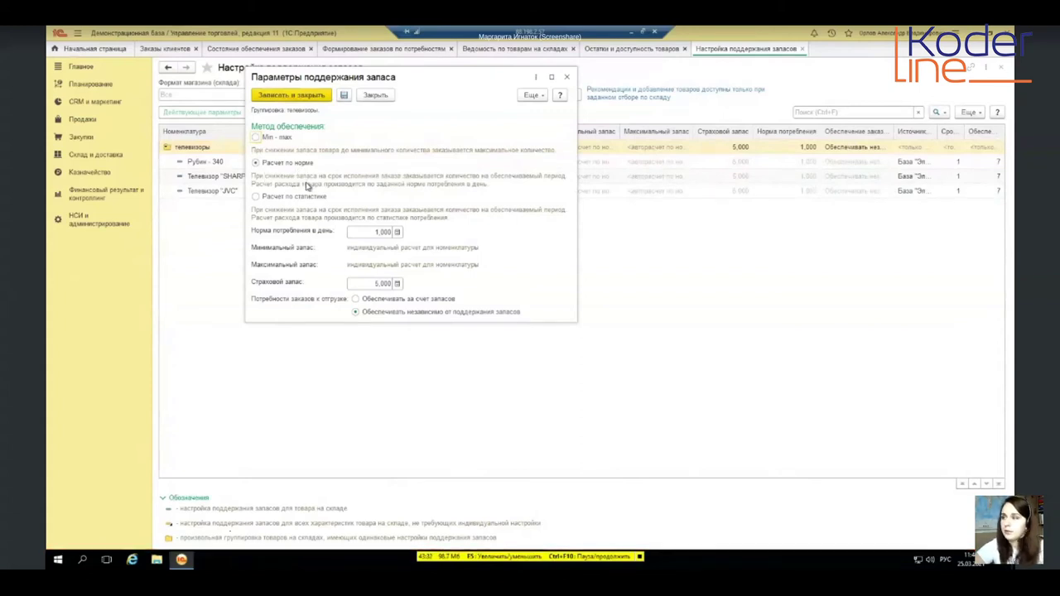
click(371, 232)
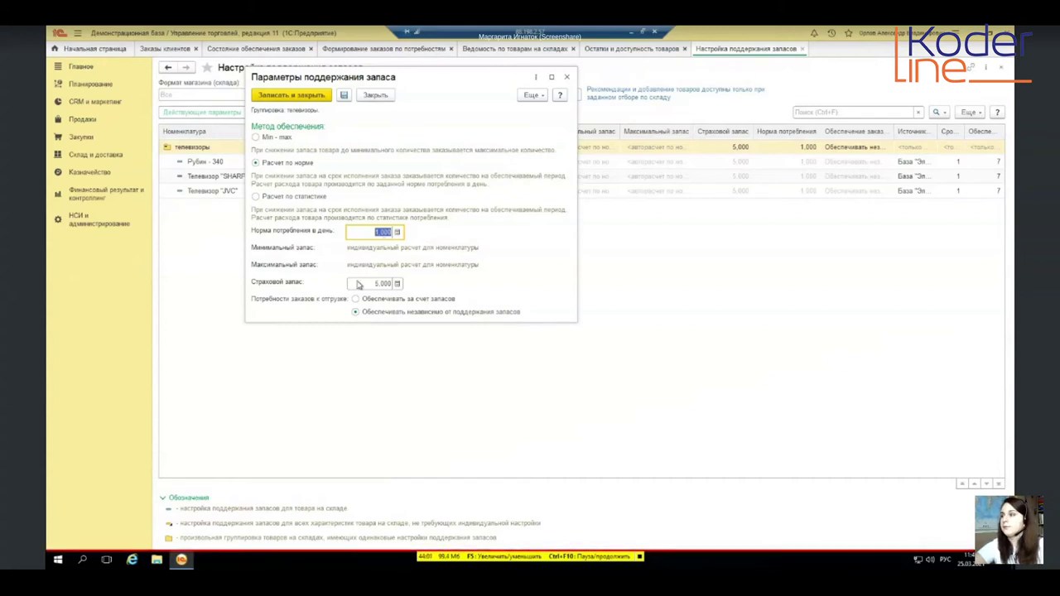
key(Tab)
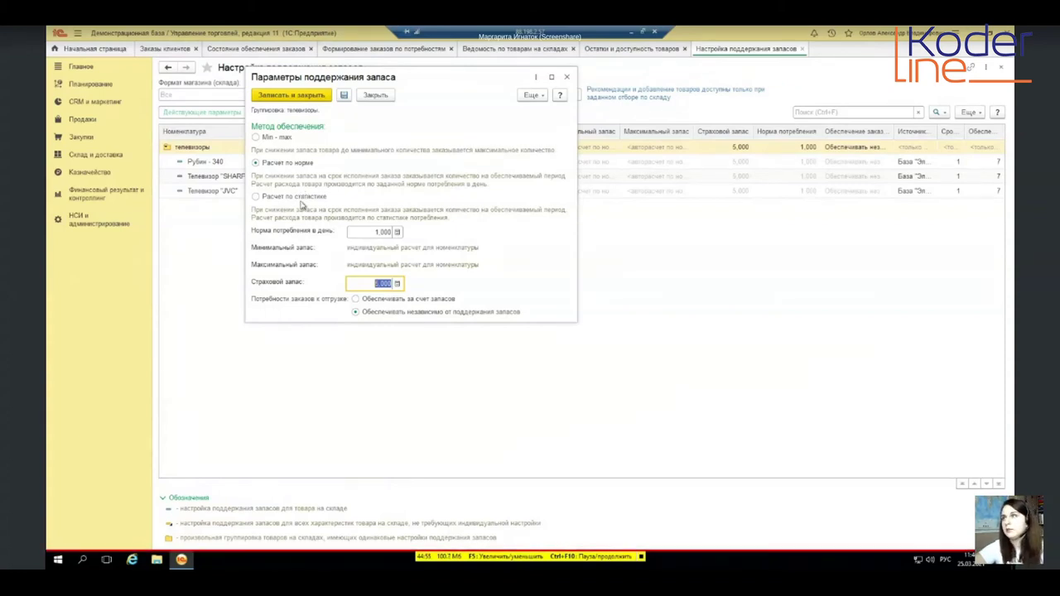
Examine the "Расчет по статистике" supply method for the "телевизоры" group and close its parameters without saving
drag(415, 74, 488, 195)
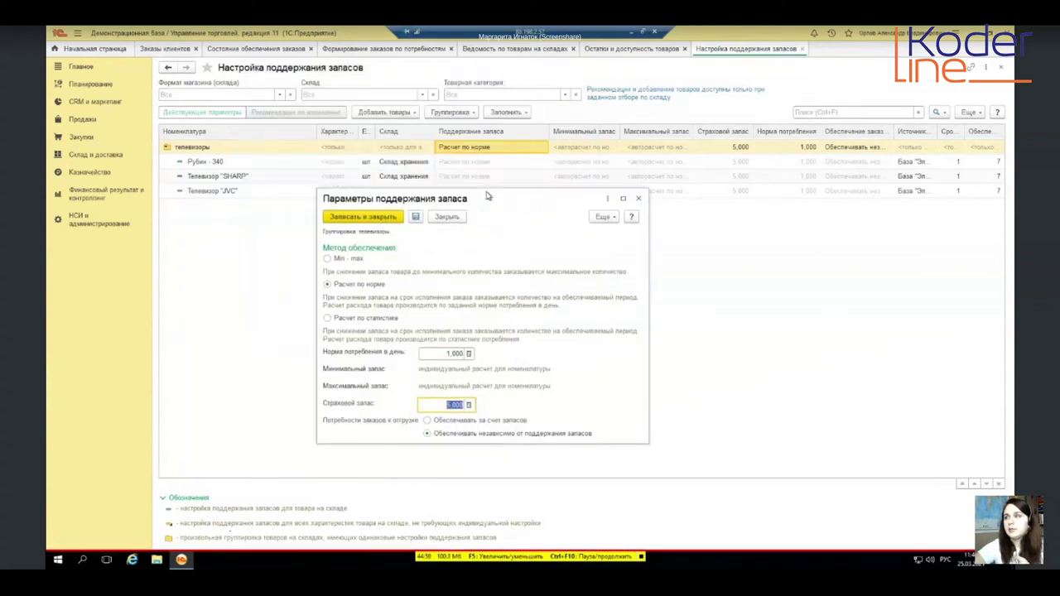
click(327, 319)
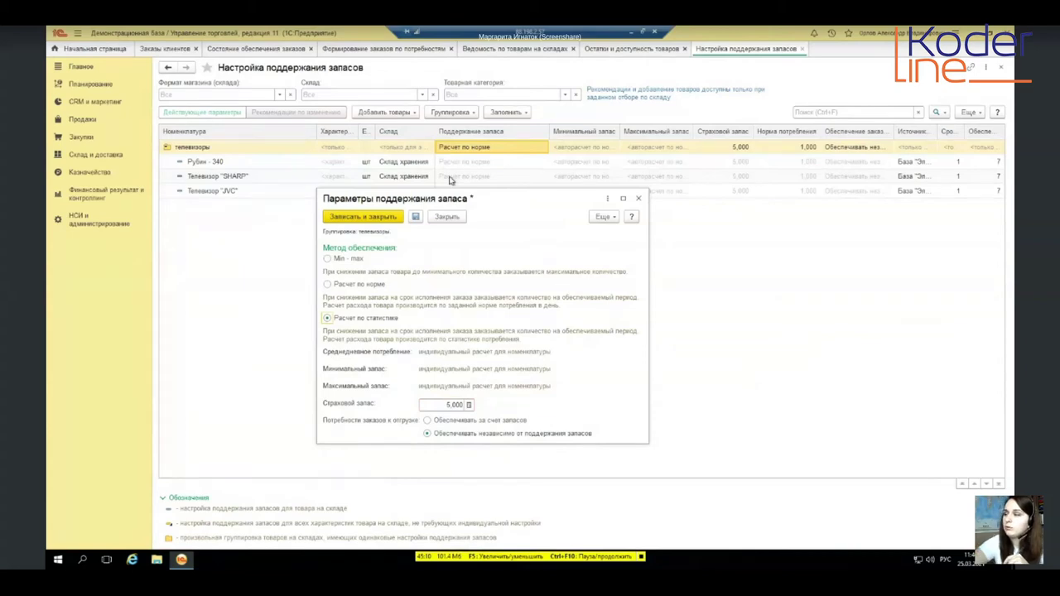
drag(450, 199, 423, 145)
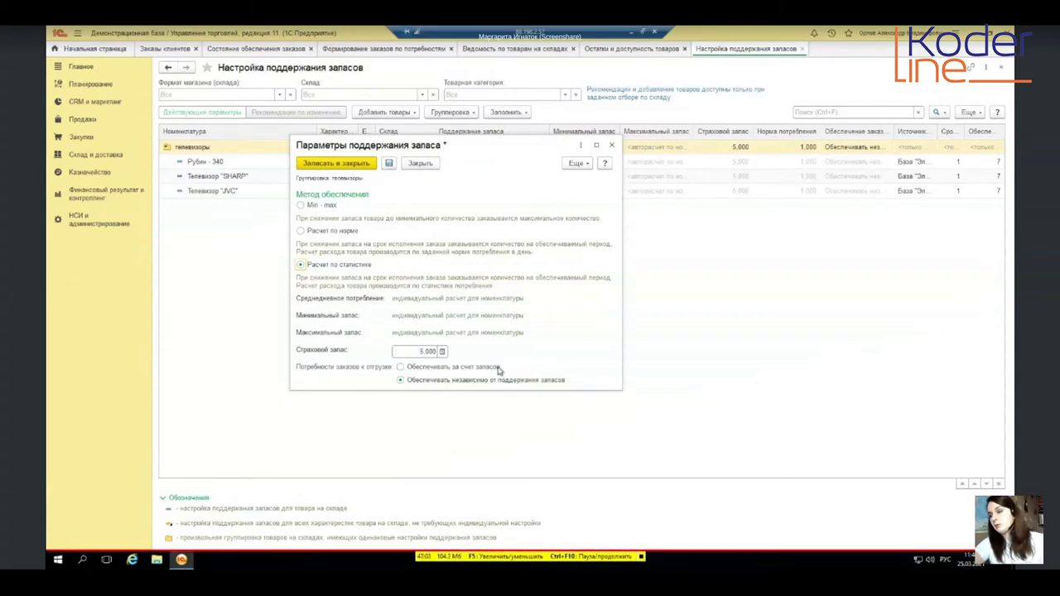
click(612, 145)
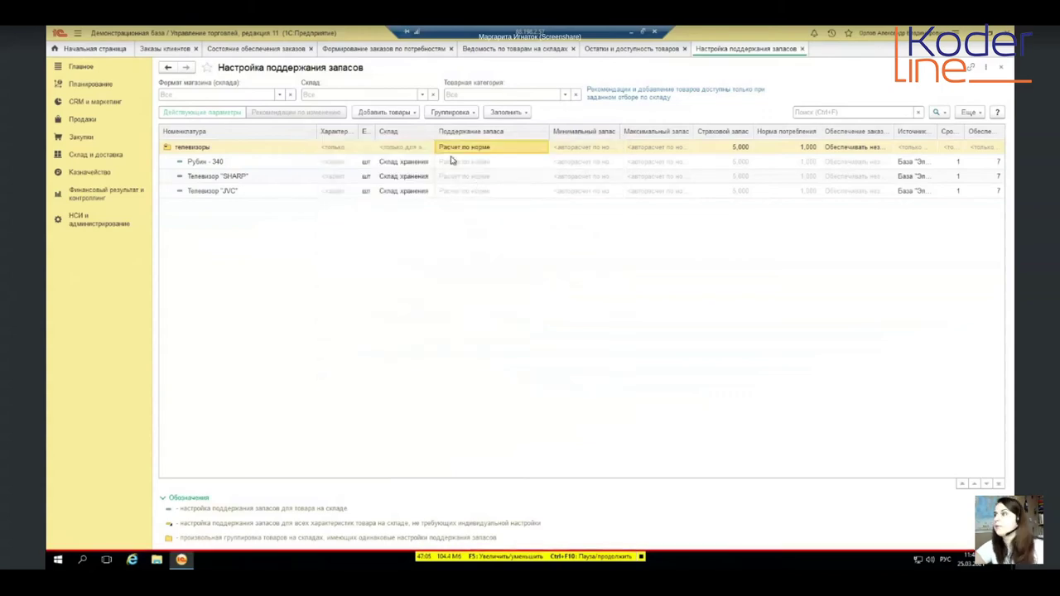
Review the items inside "мебель сборка" once more, and check the stock maintenance parameters of "телевизоры" from the full list
click(209, 146)
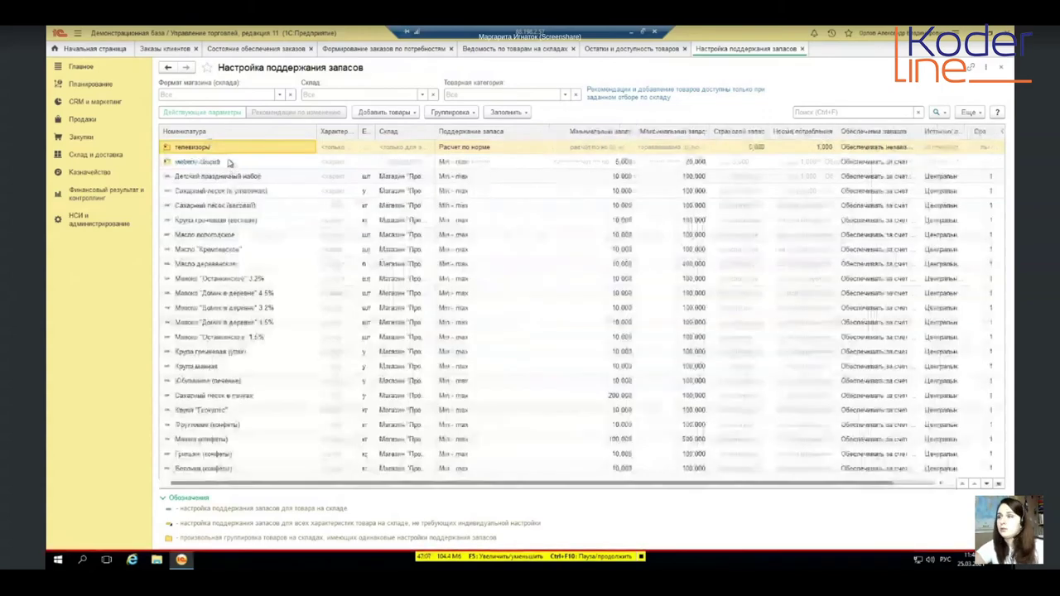
double_click(230, 161)
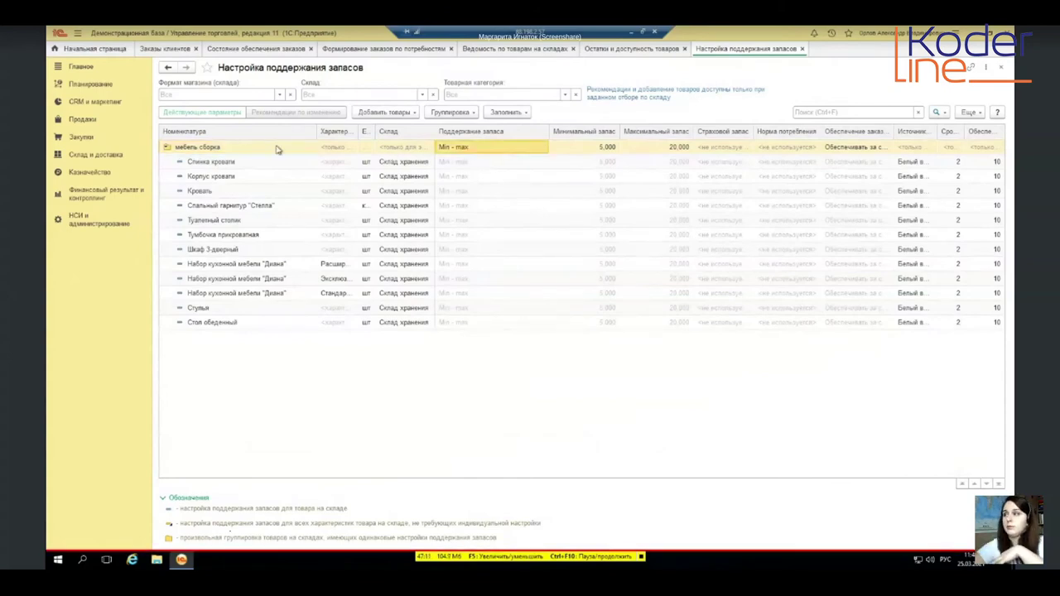
double_click(207, 148)
click(485, 148)
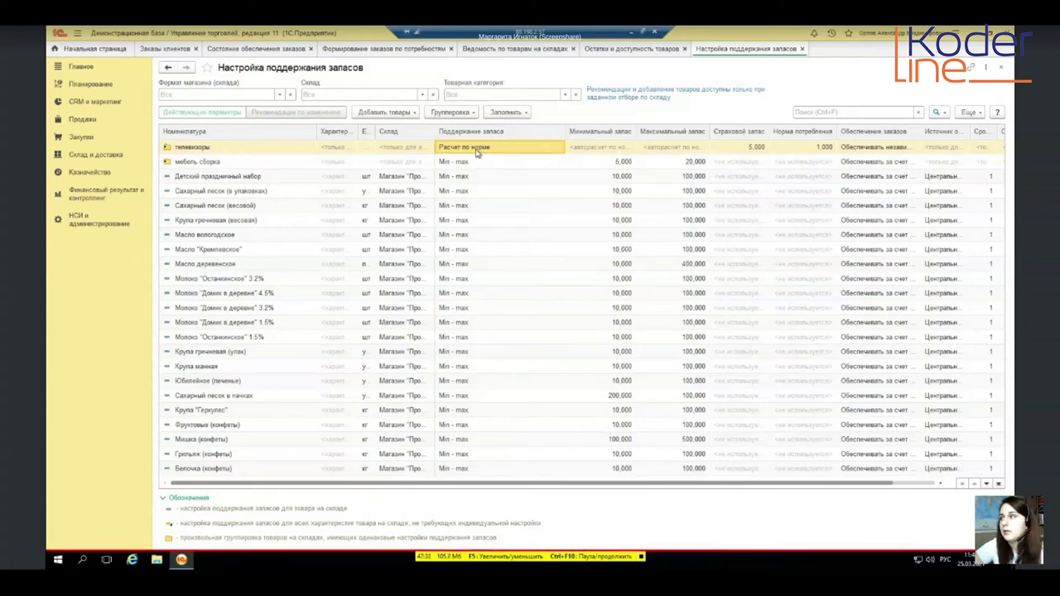
double_click(478, 151)
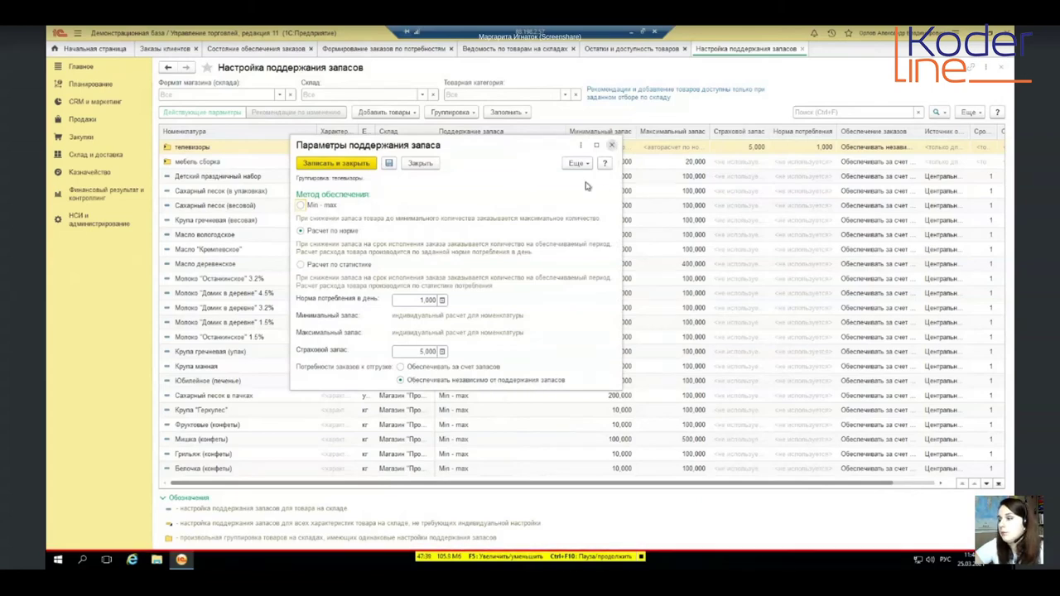
click(336, 163)
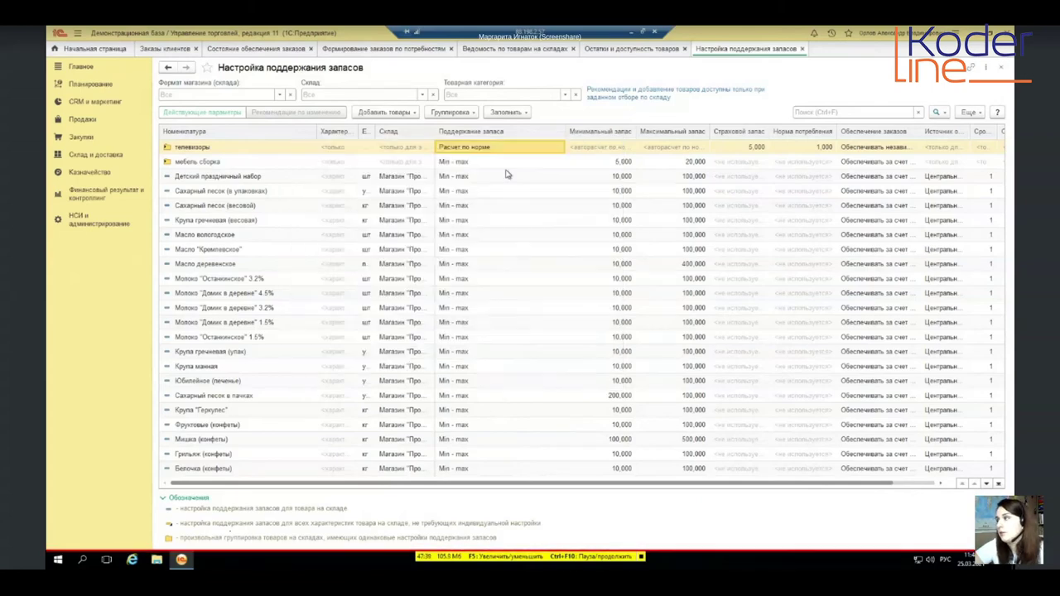
Create a new customer order for the client "Альтаир" under the agreement "Оптовое (кредит)"
click(82, 121)
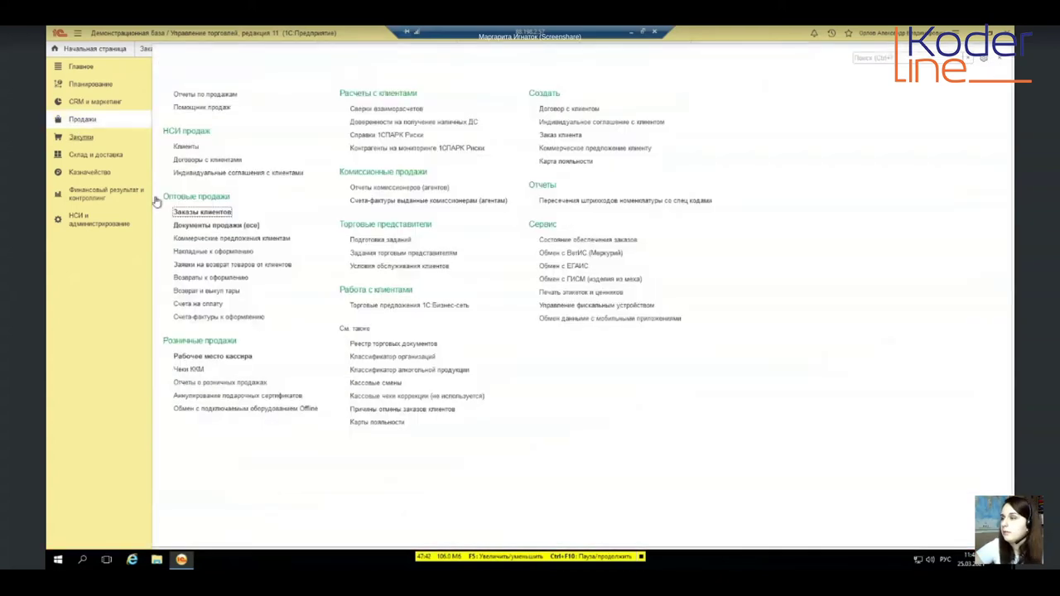
click(199, 213)
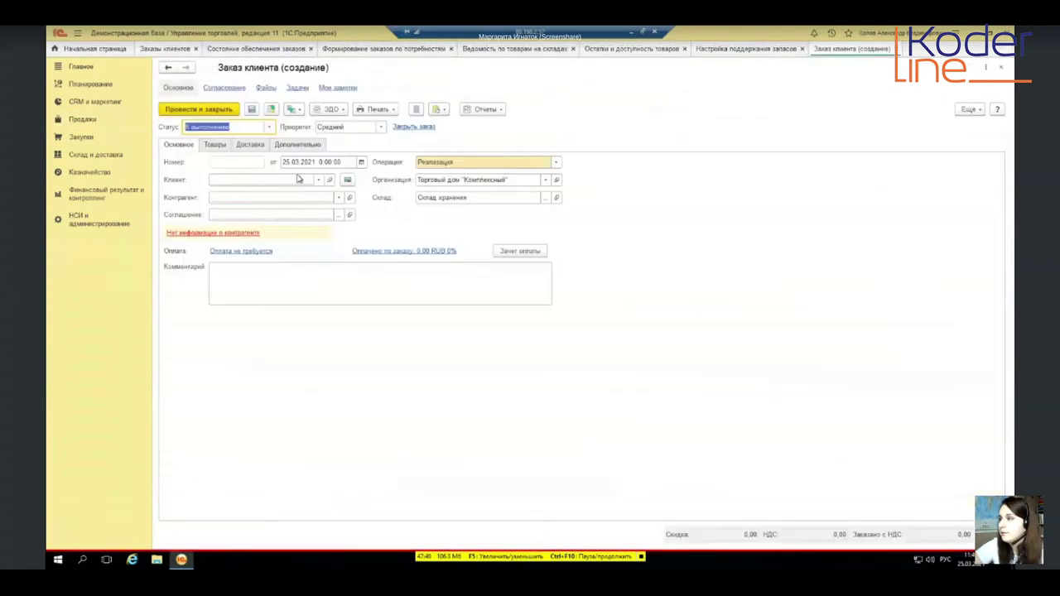
click(309, 178)
click(244, 207)
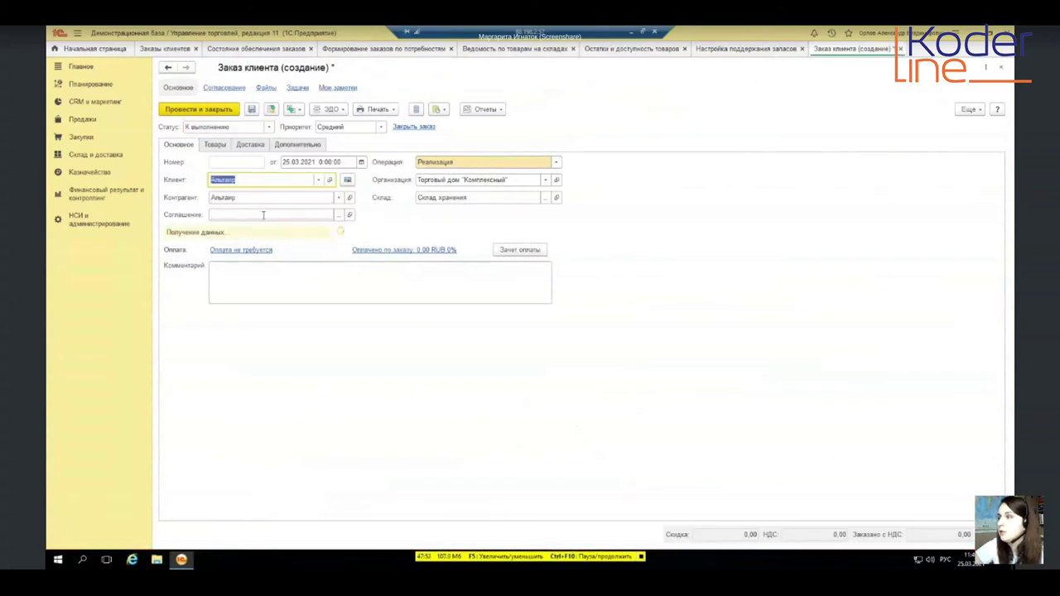
click(264, 215)
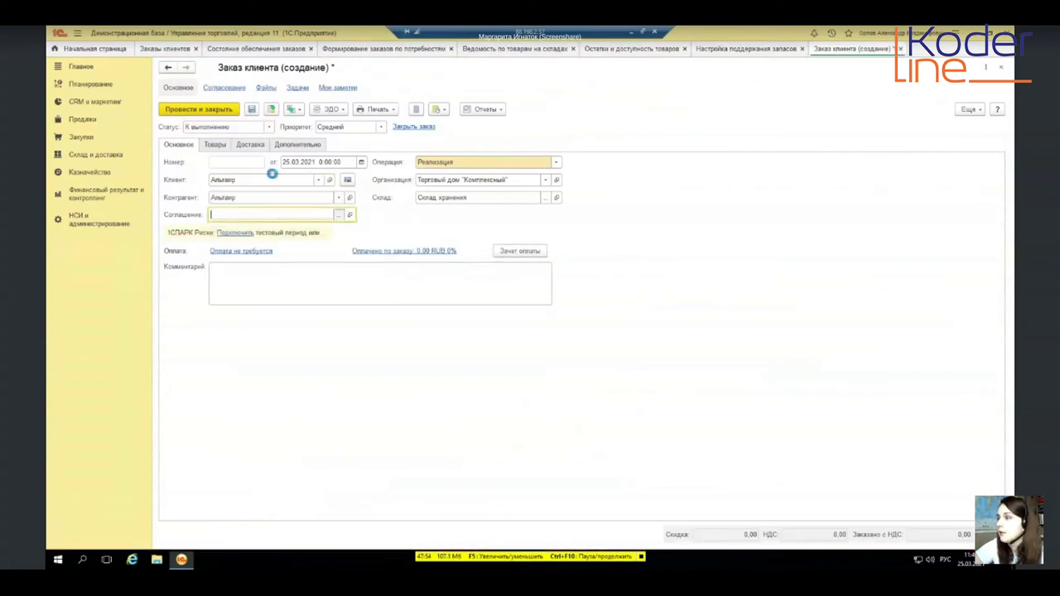
double_click(242, 189)
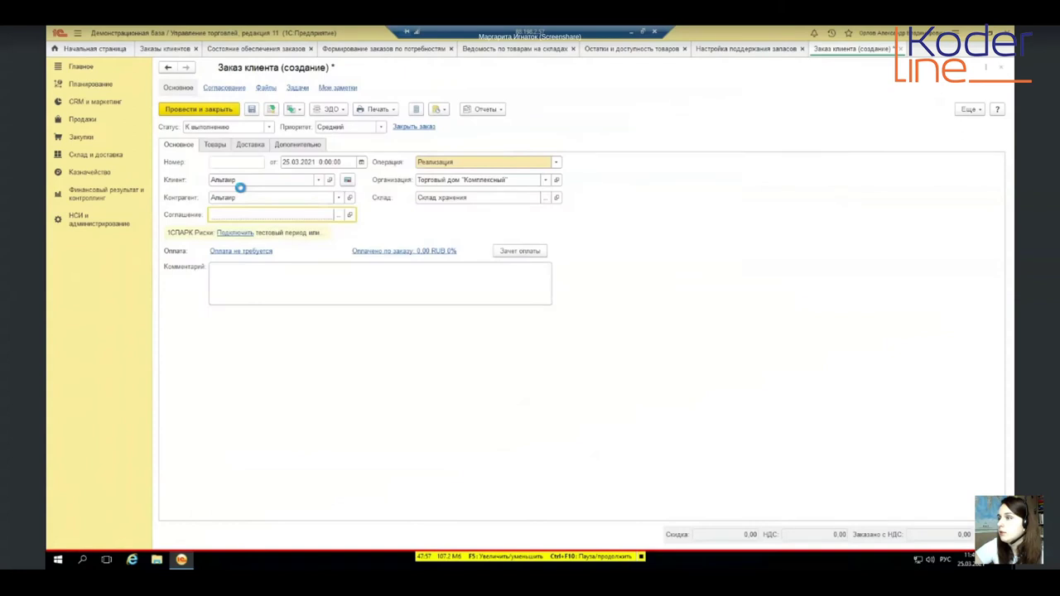
click(470, 214)
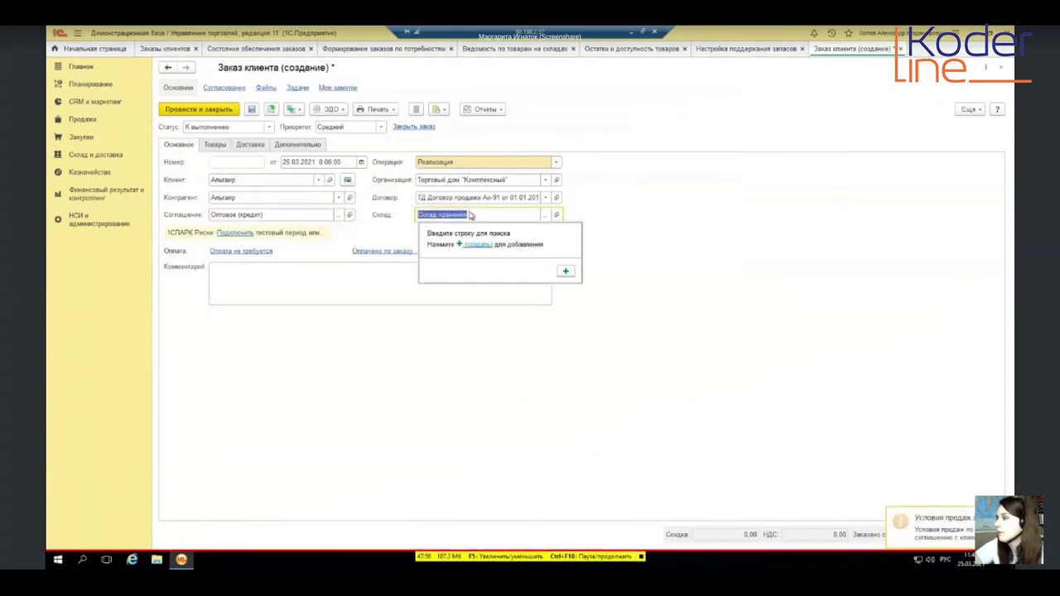
Add the goods "Стулья" and, from the "Мебель" item type, "Тумбочка прикроватная" to the customer order
click(219, 146)
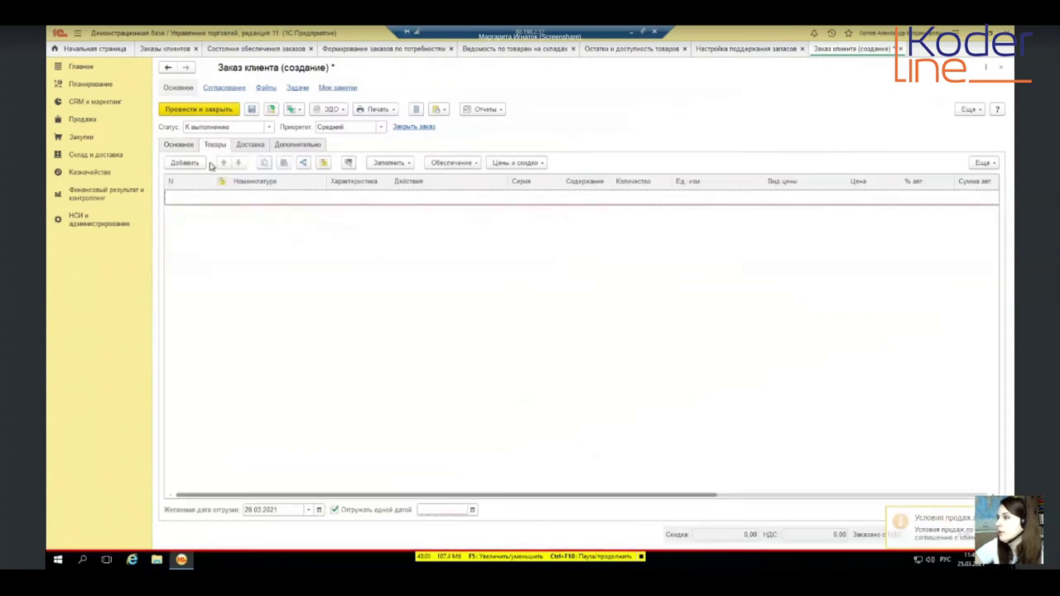
click(185, 163)
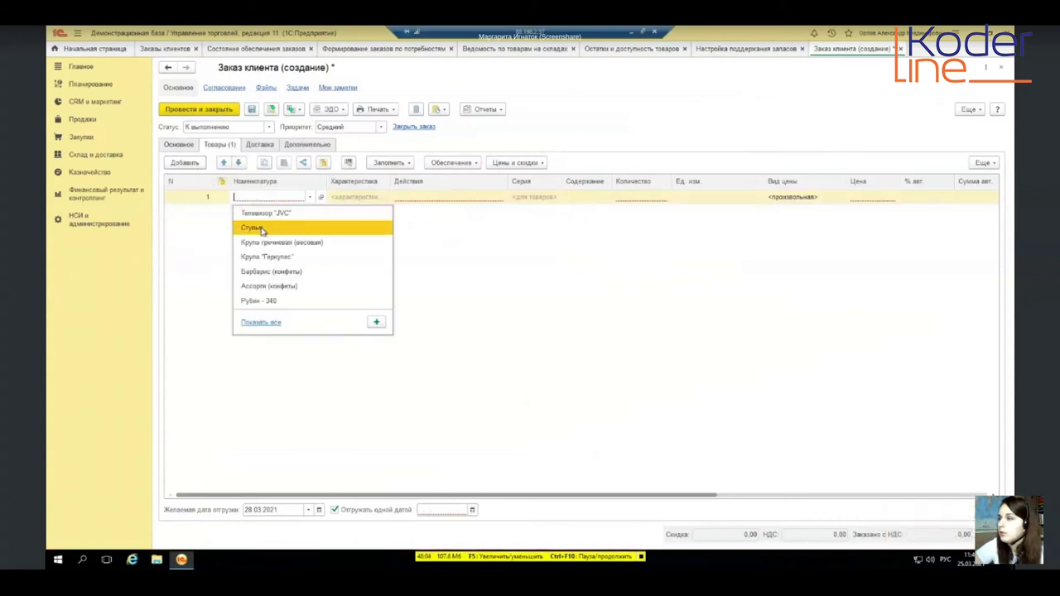
click(262, 231)
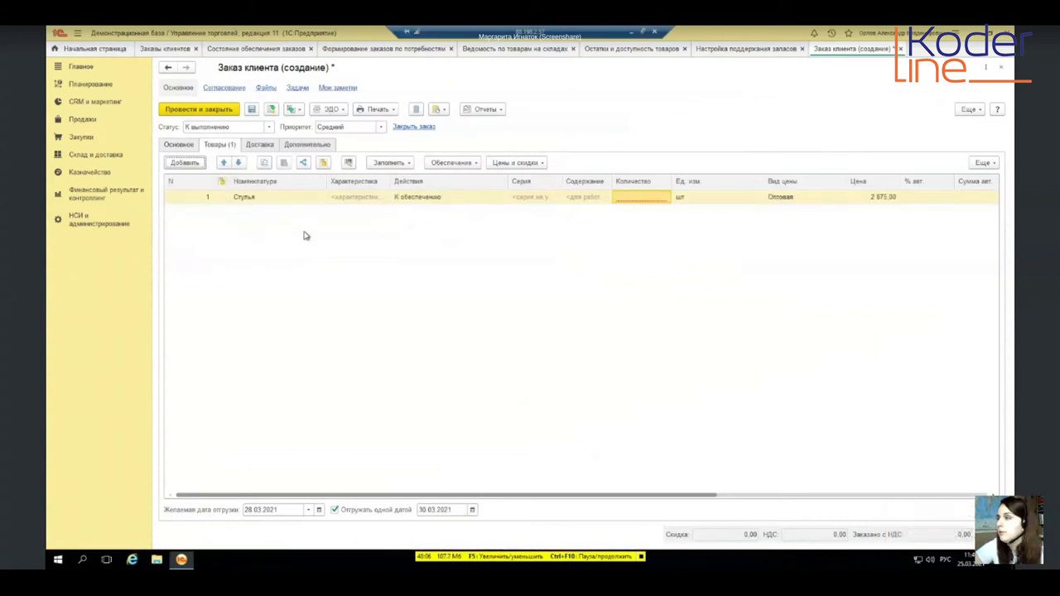
click(186, 162)
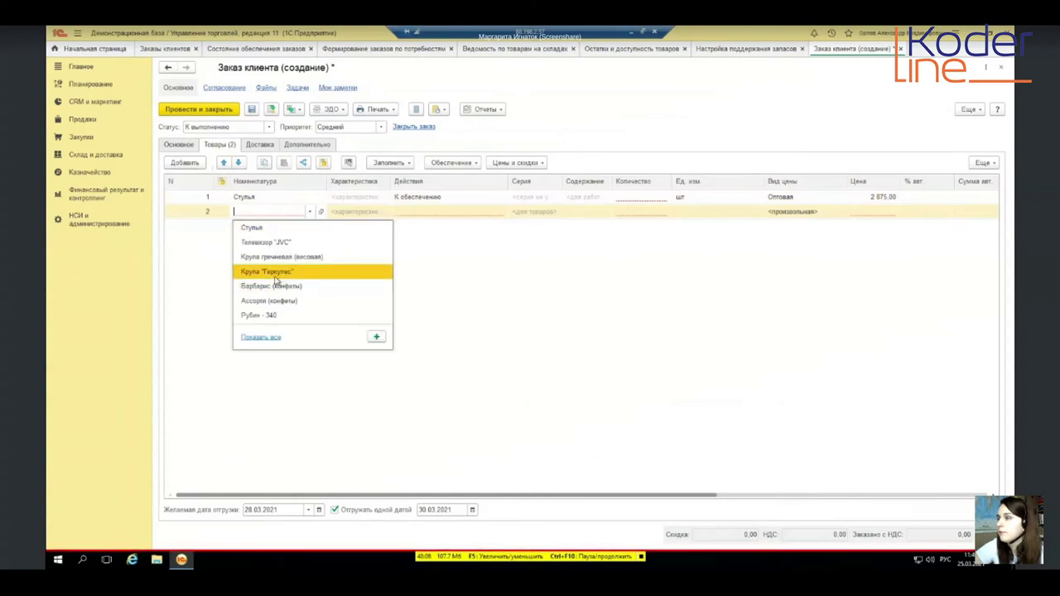
click(258, 352)
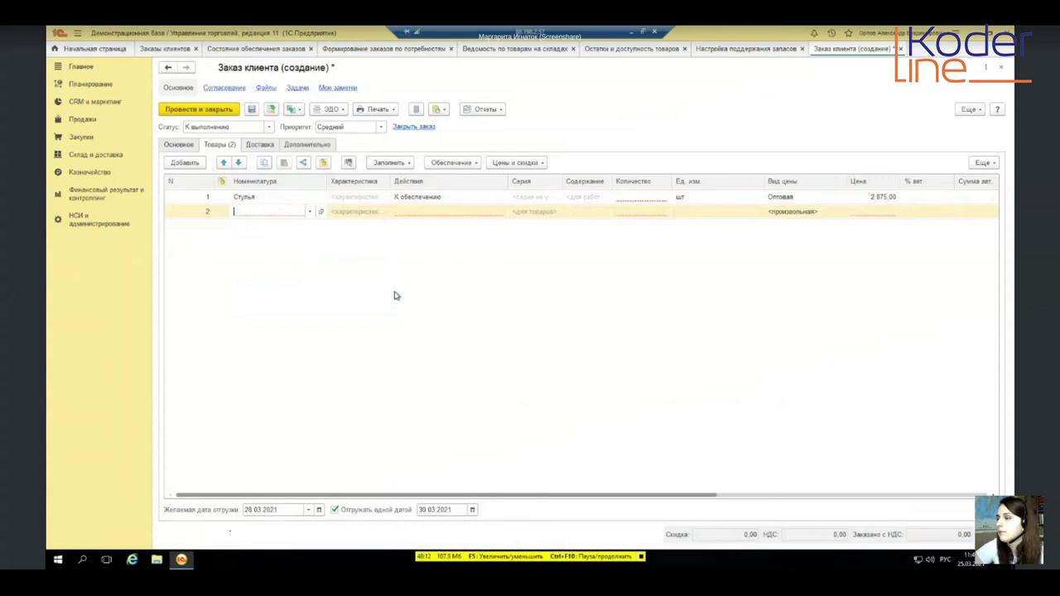
key(F4)
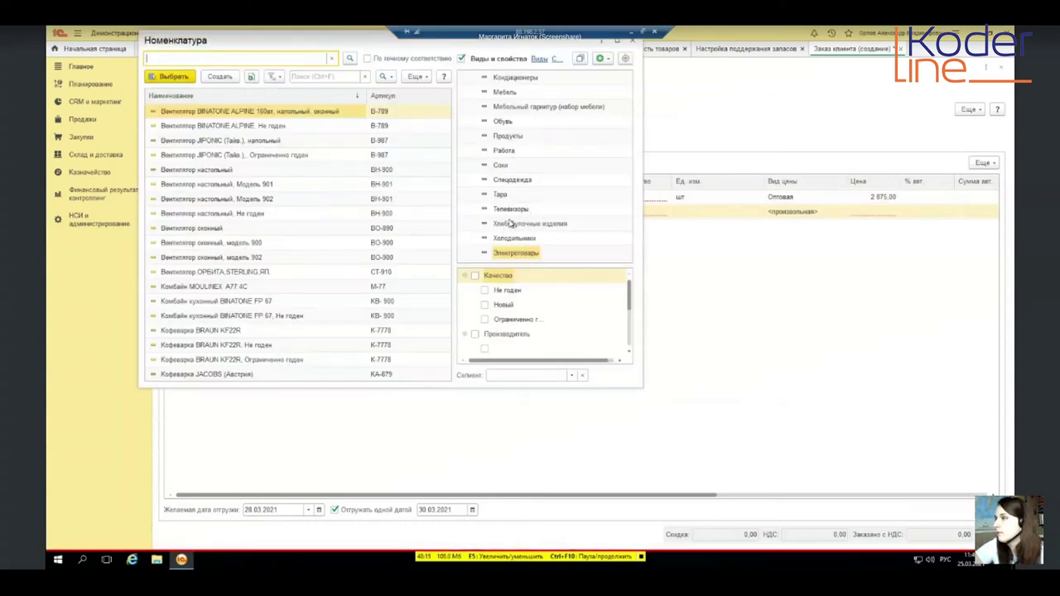
scroll(512, 228, up, 2)
click(505, 136)
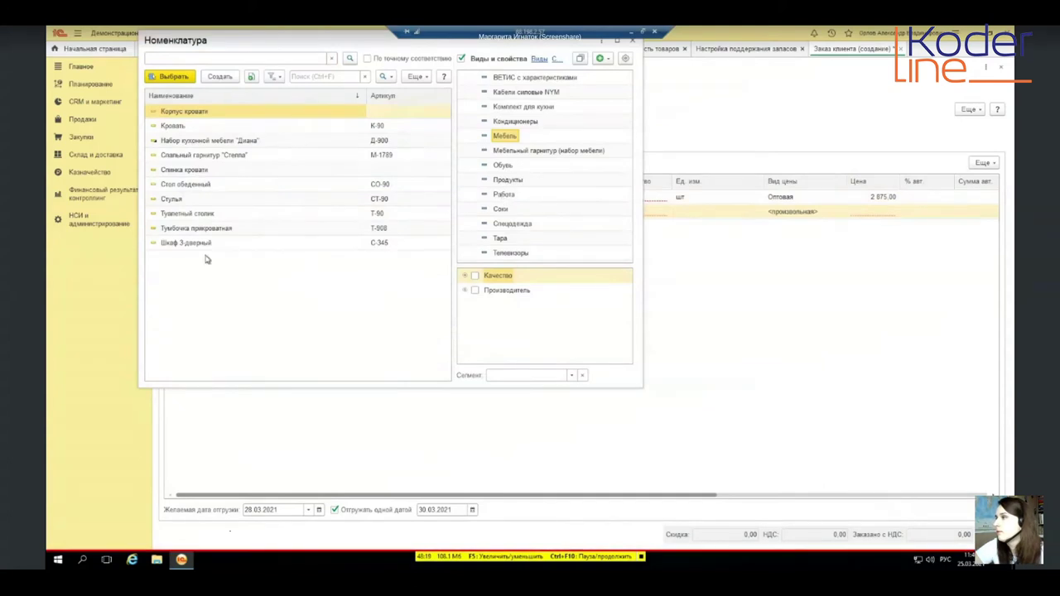
double_click(190, 229)
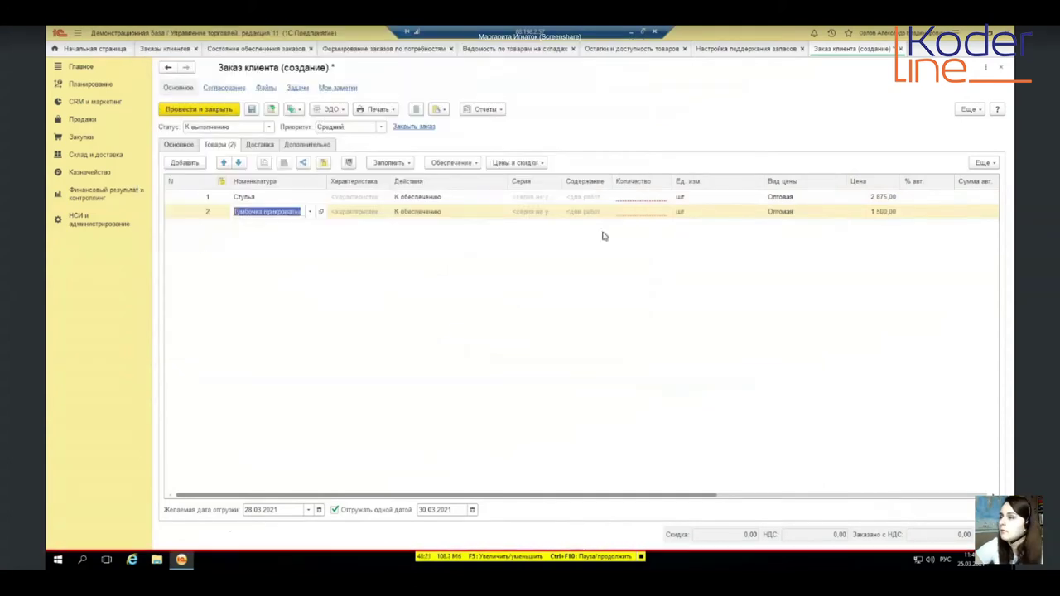
Set the ordered quantities to 10 for "Стулья" and 5 for "Тумбочка прикроватная"
double_click(642, 197)
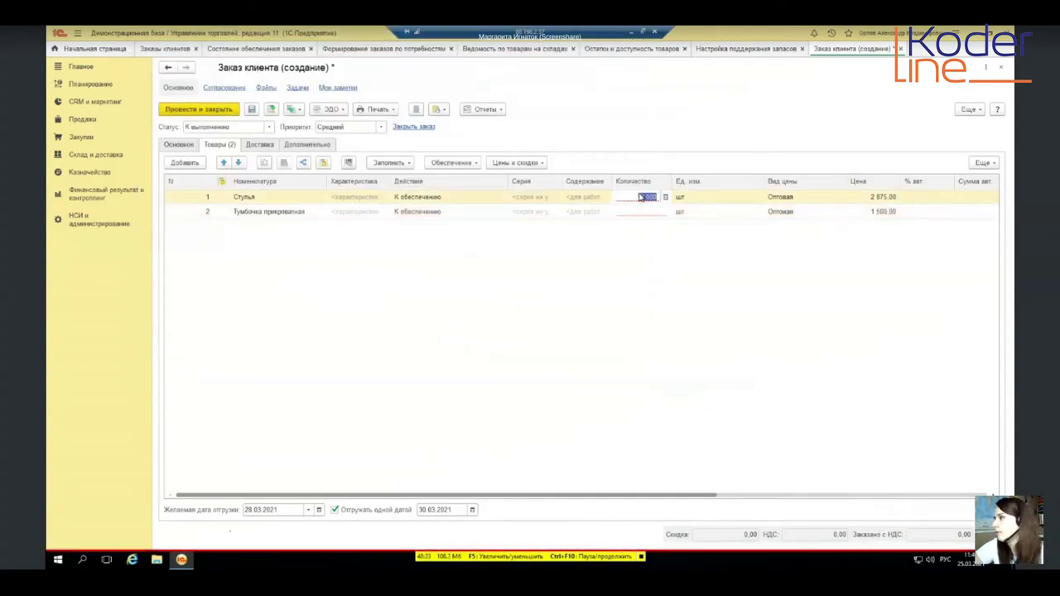
click(640, 197)
text(1)
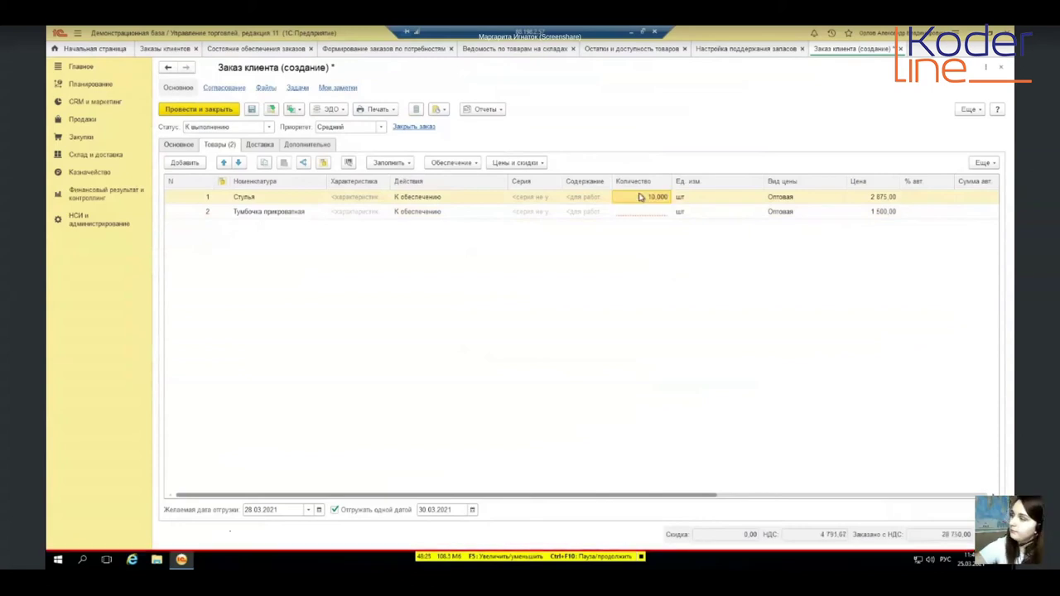
double_click(632, 211)
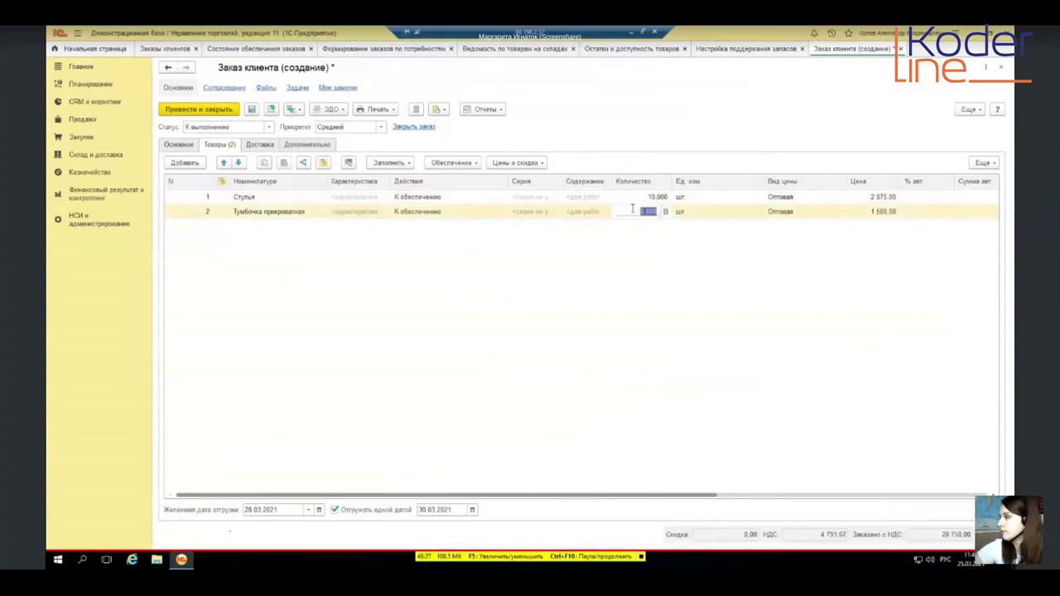
text(5)
key(Return)
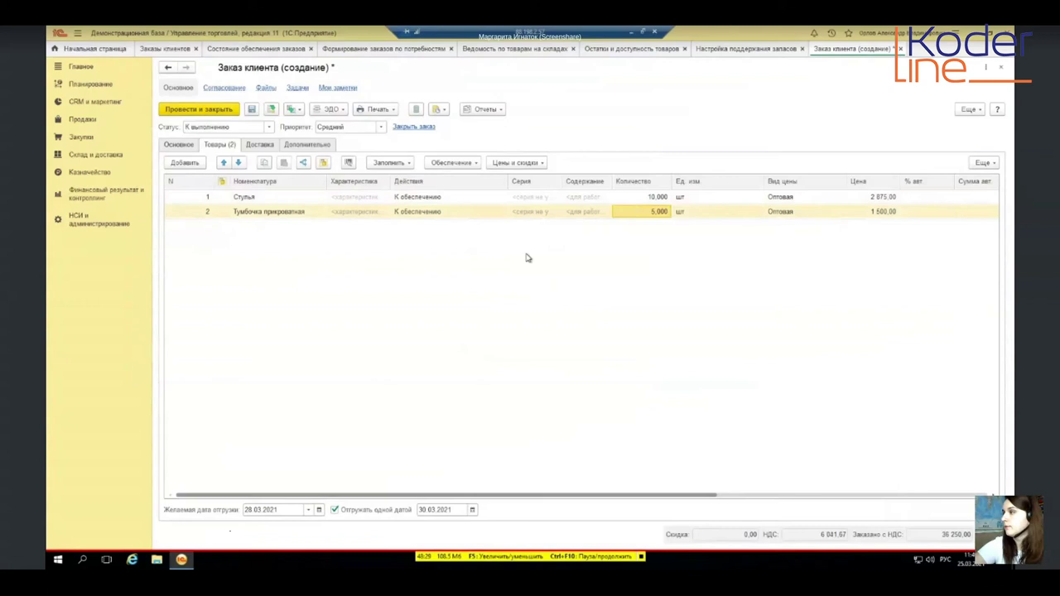
Set the supply action of the "Стулья" line to "Обеспечивать обособленно" for all 10 pieces
click(420, 197)
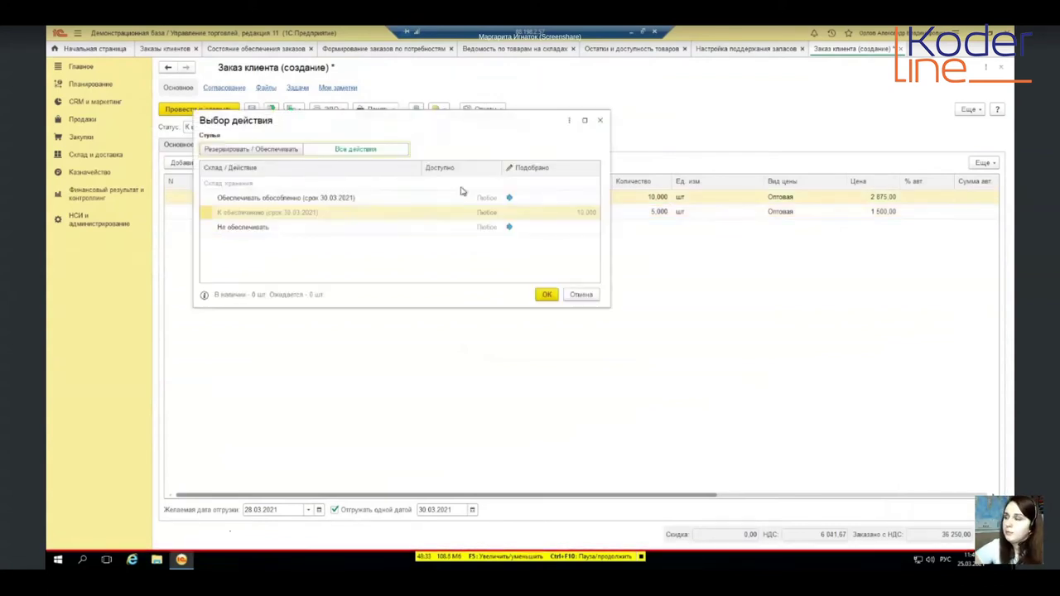
click(510, 199)
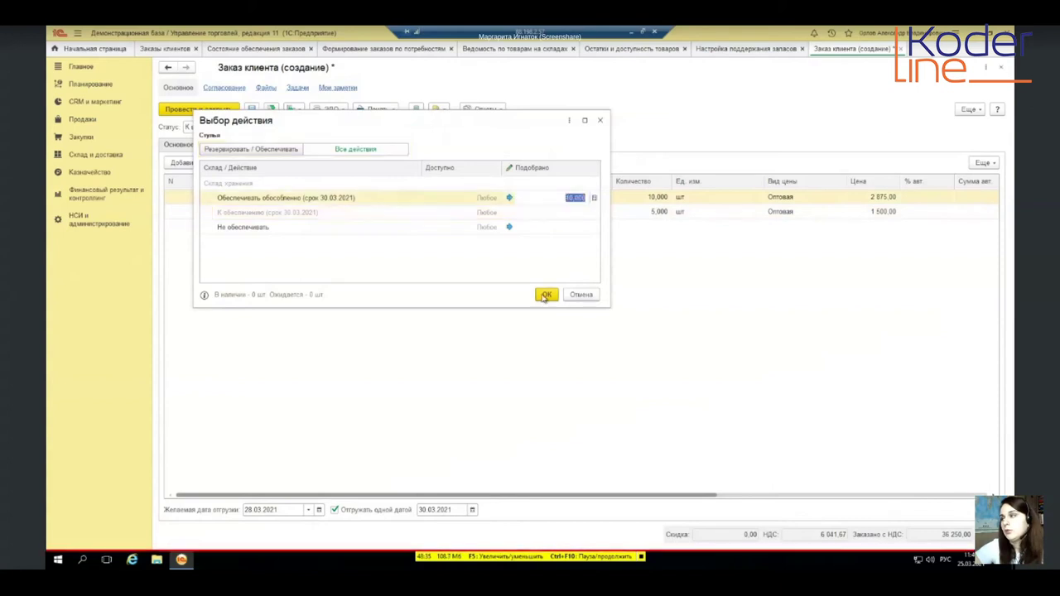
key(Return)
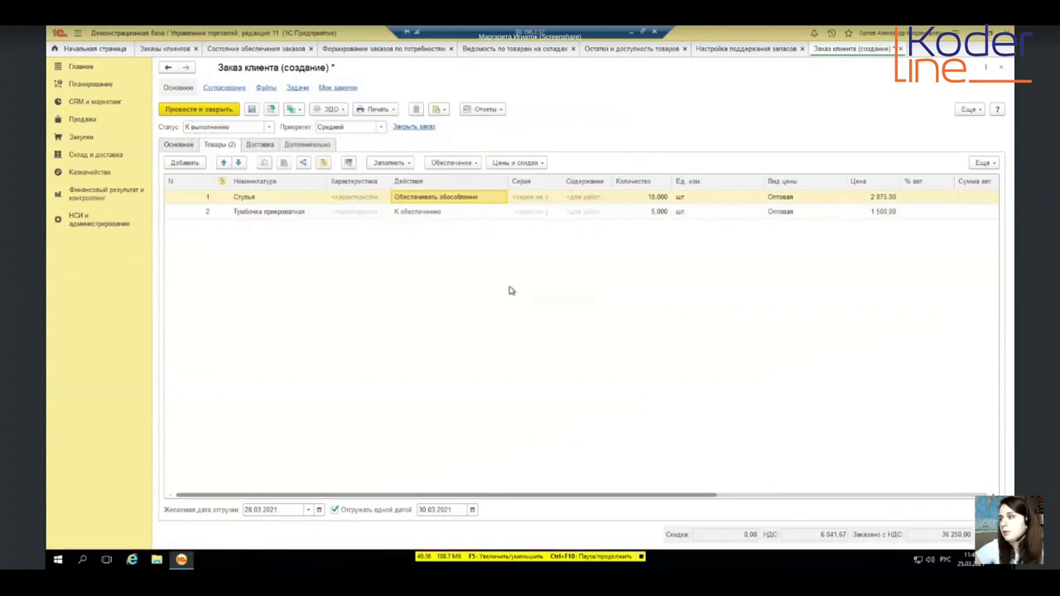
Set the supply action of the "Тумбочка прикроватная" line to "Обеспечивать обособленно" for all 5 pieces and post the customer order
double_click(438, 211)
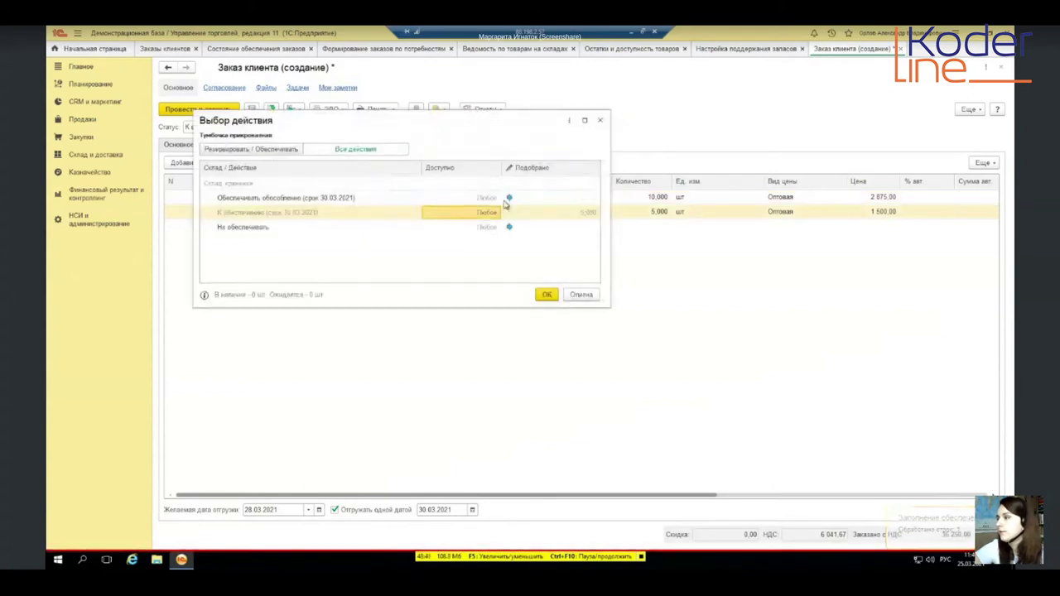
click(507, 199)
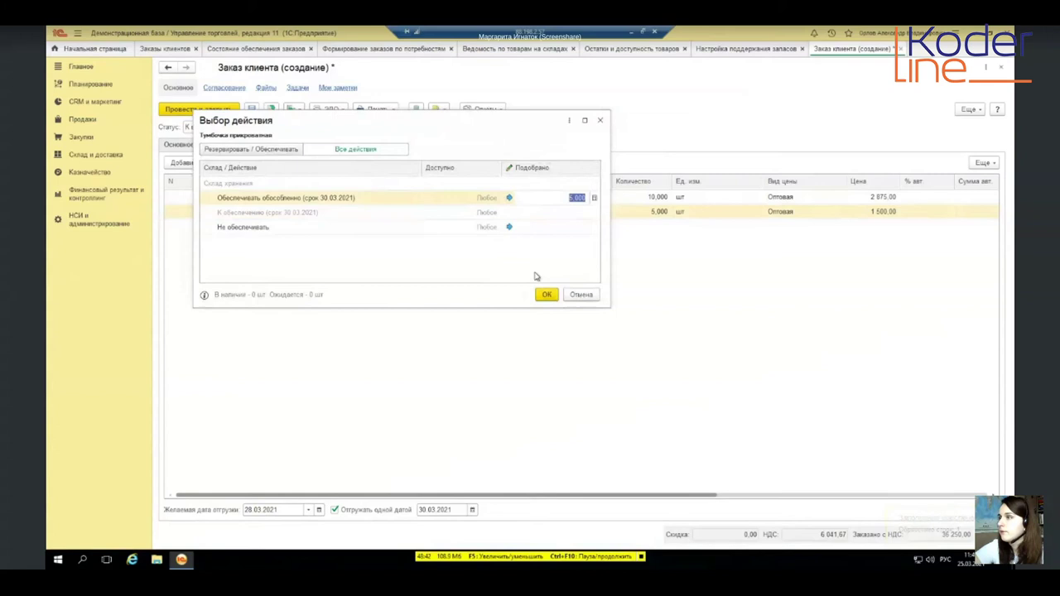
click(546, 296)
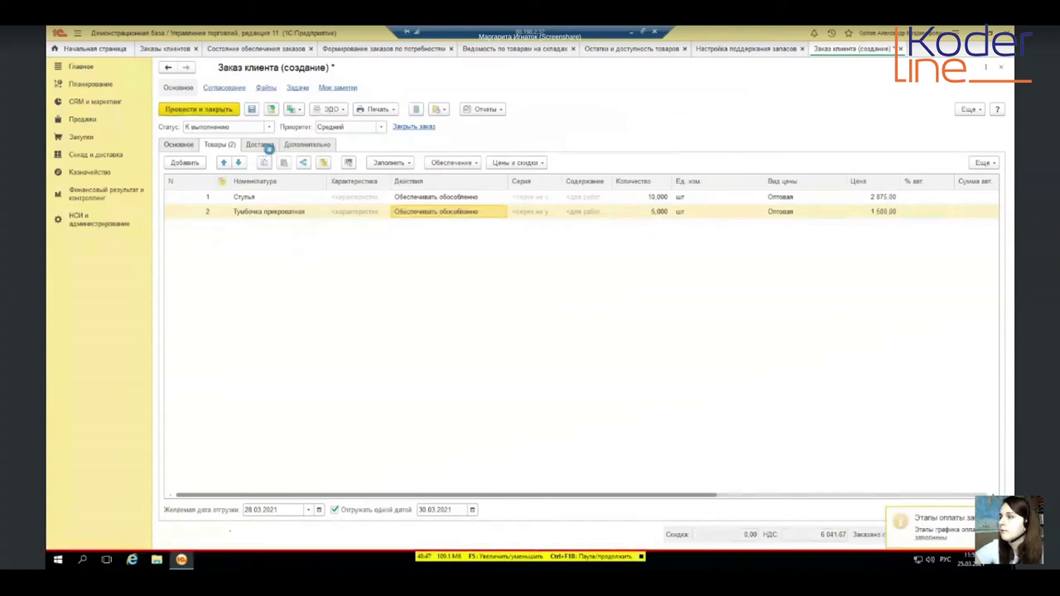
click(184, 145)
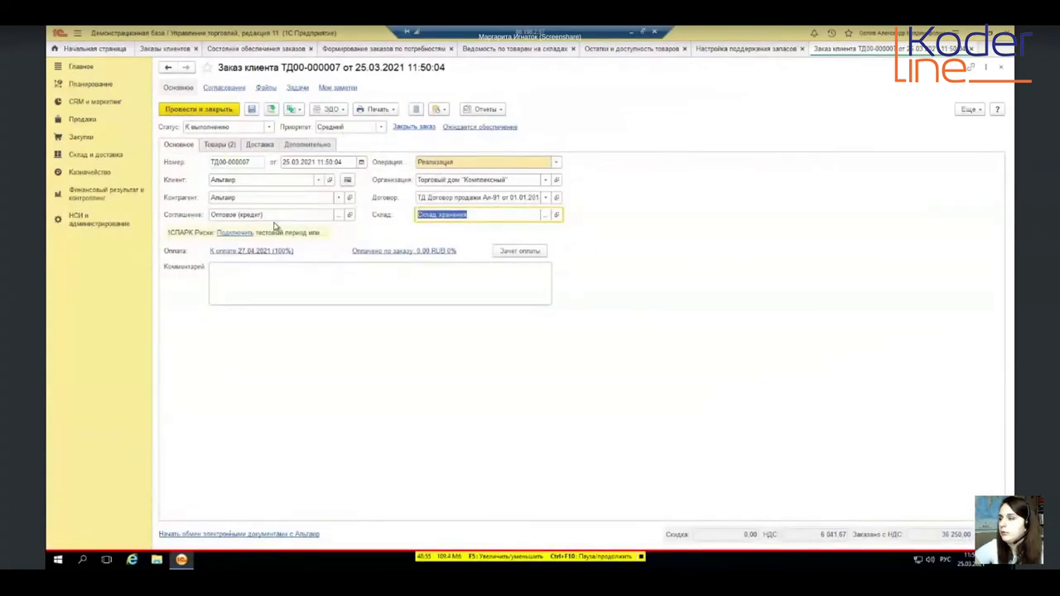
click(279, 251)
click(748, 160)
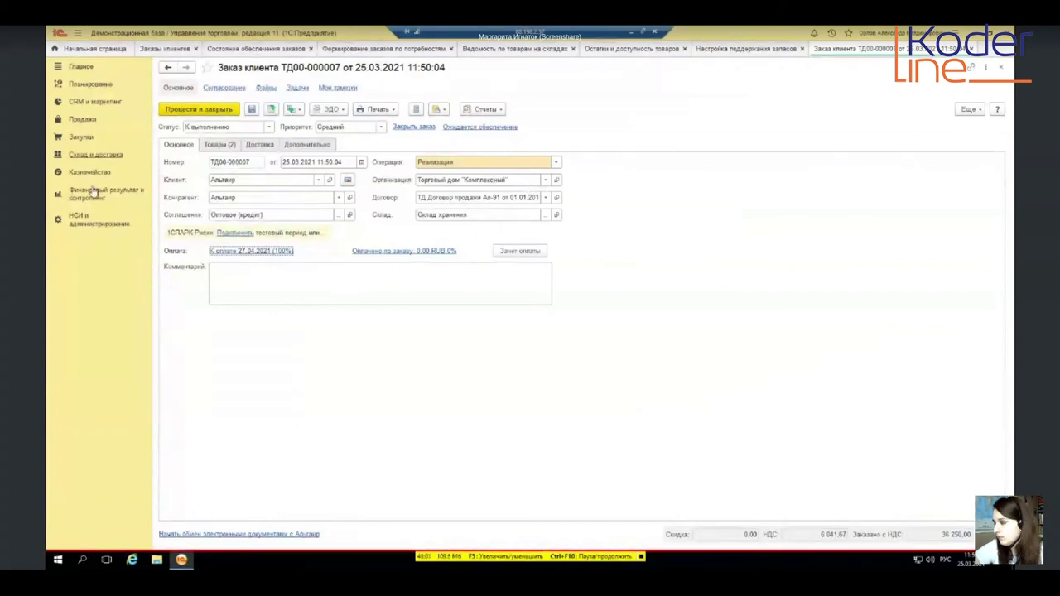
Create a new customer order by copying the one for "Альтаир" and delete both copied goods lines
key(ctrl+Tab)
key(F9)
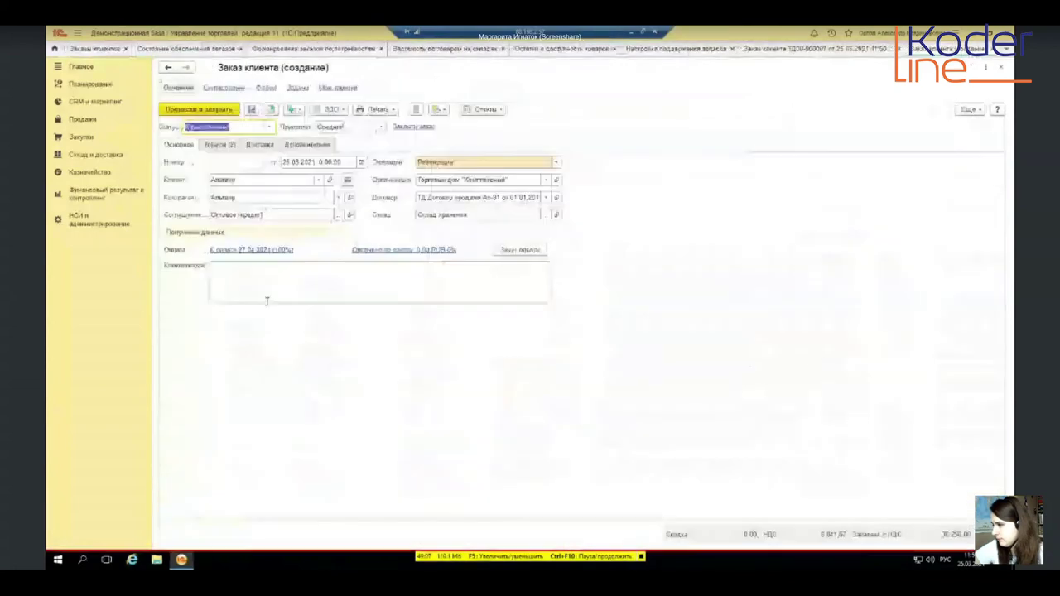
click(218, 145)
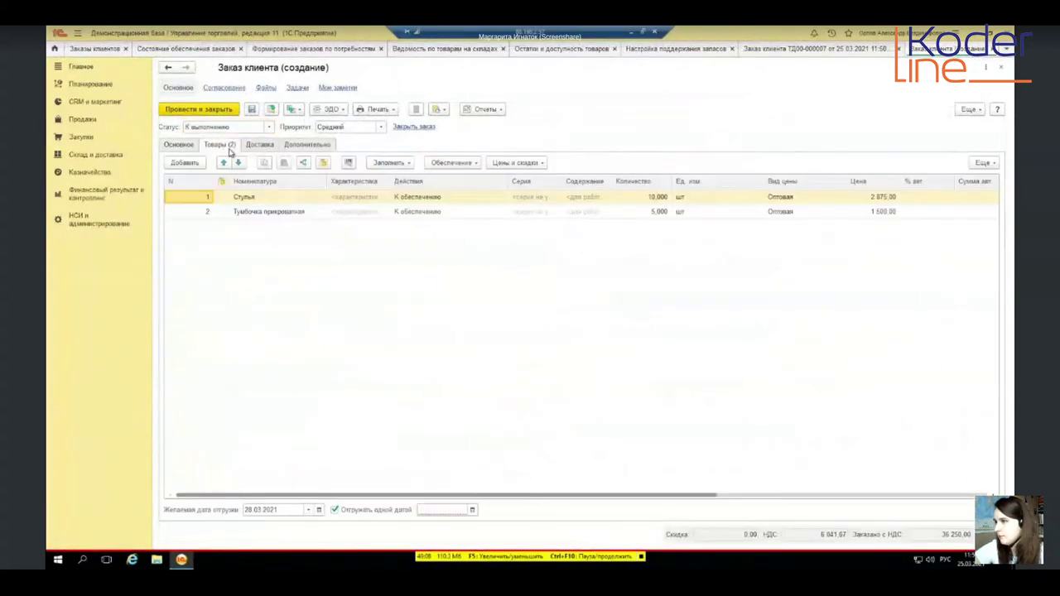
right_click(264, 203)
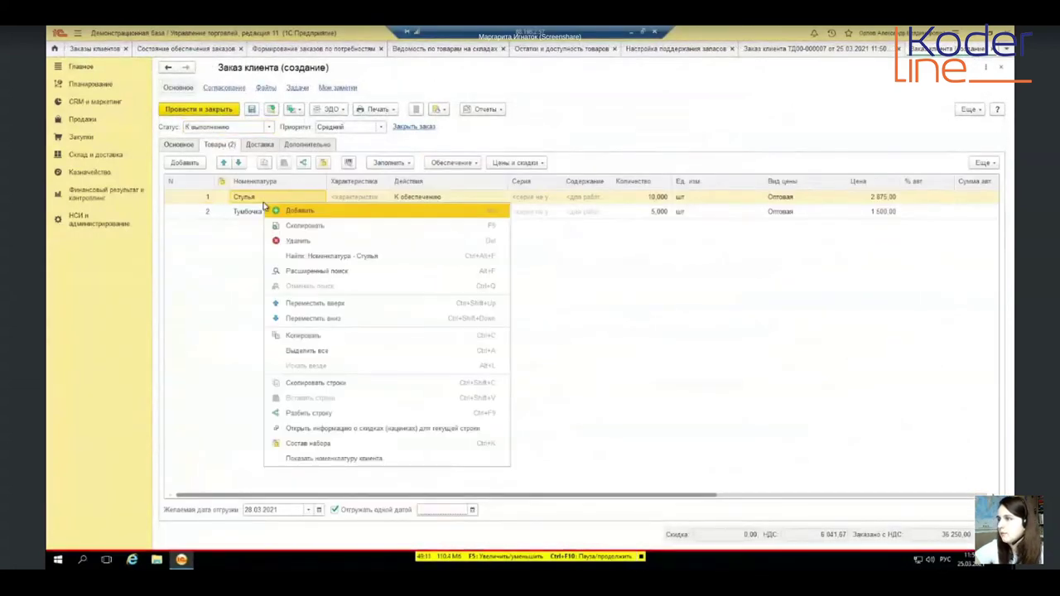
key(Escape)
key(Delete)
key(Delete)
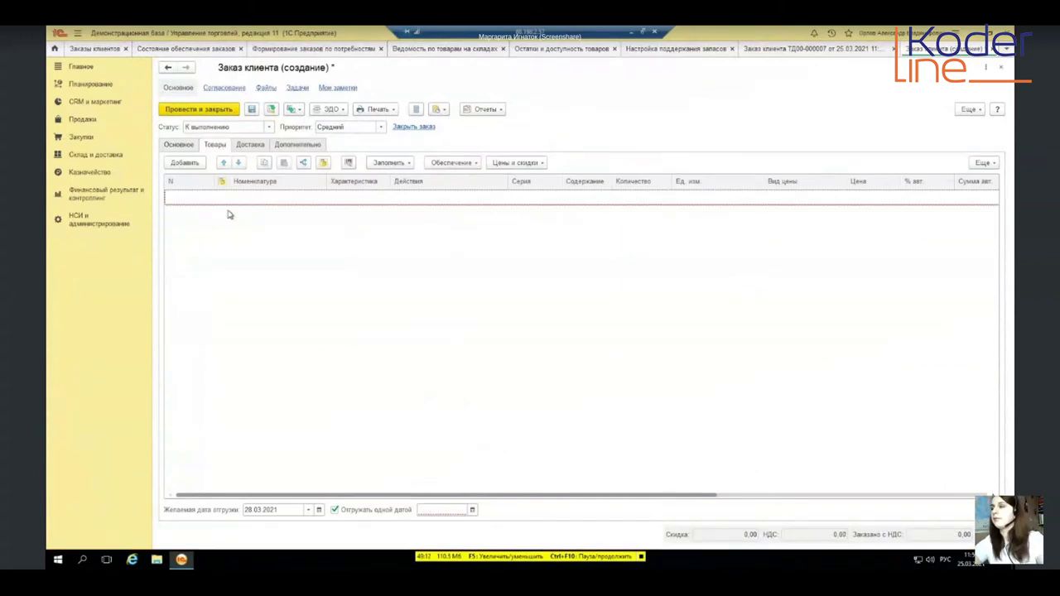
Add "Телевизор "SHARP"" from the "Телевизоры" item type to the new customer order
click(185, 162)
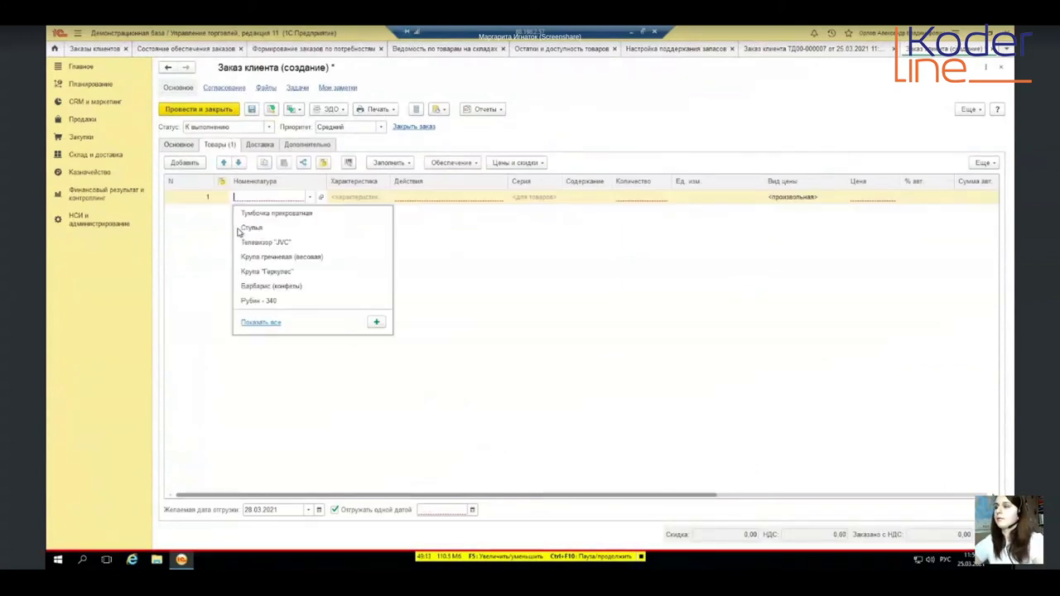
click(260, 322)
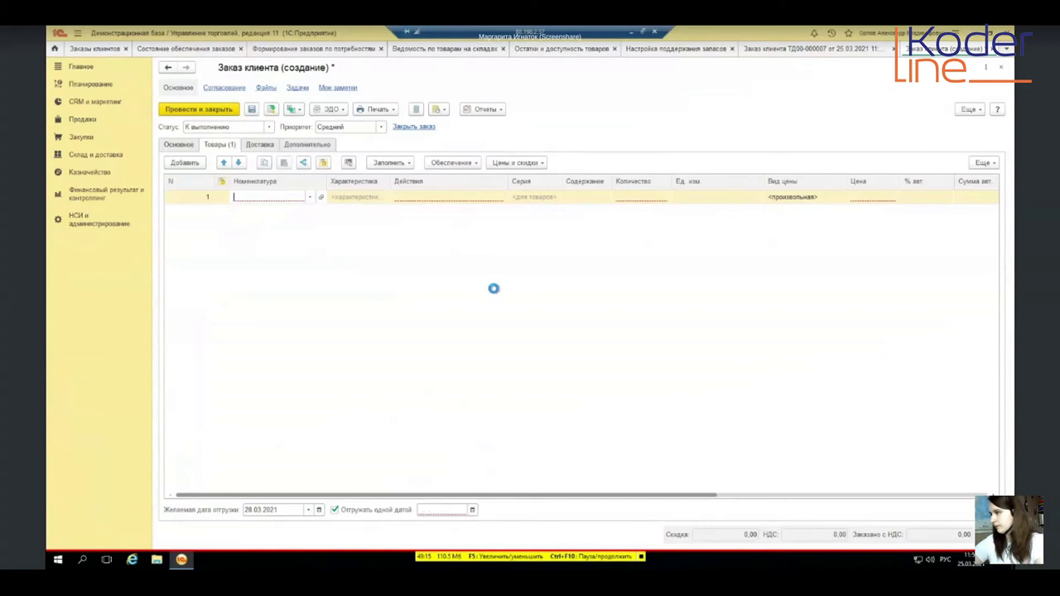
scroll(509, 198, down, 3)
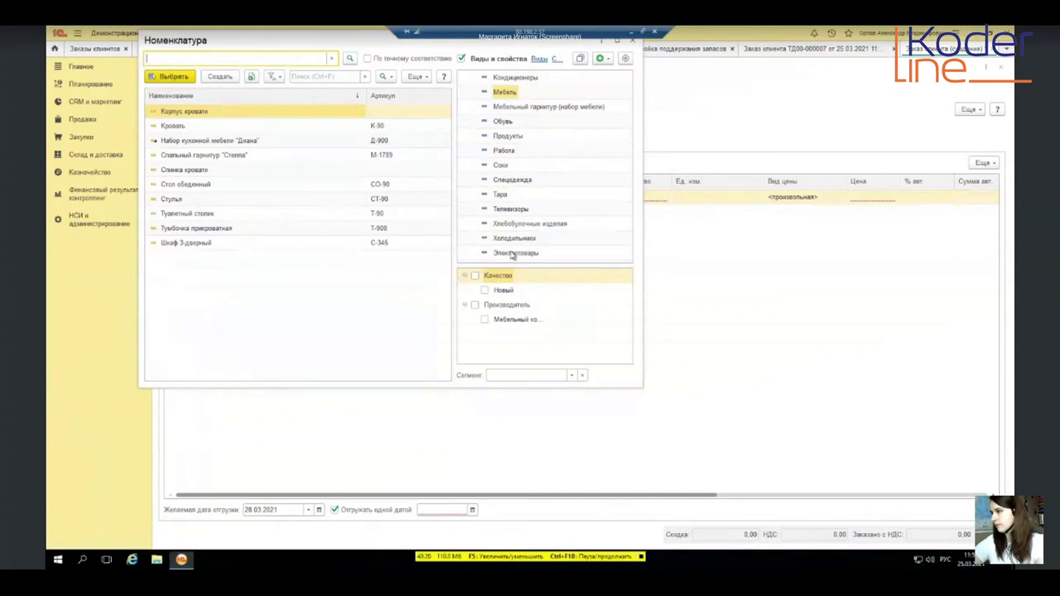
click(511, 209)
double_click(190, 141)
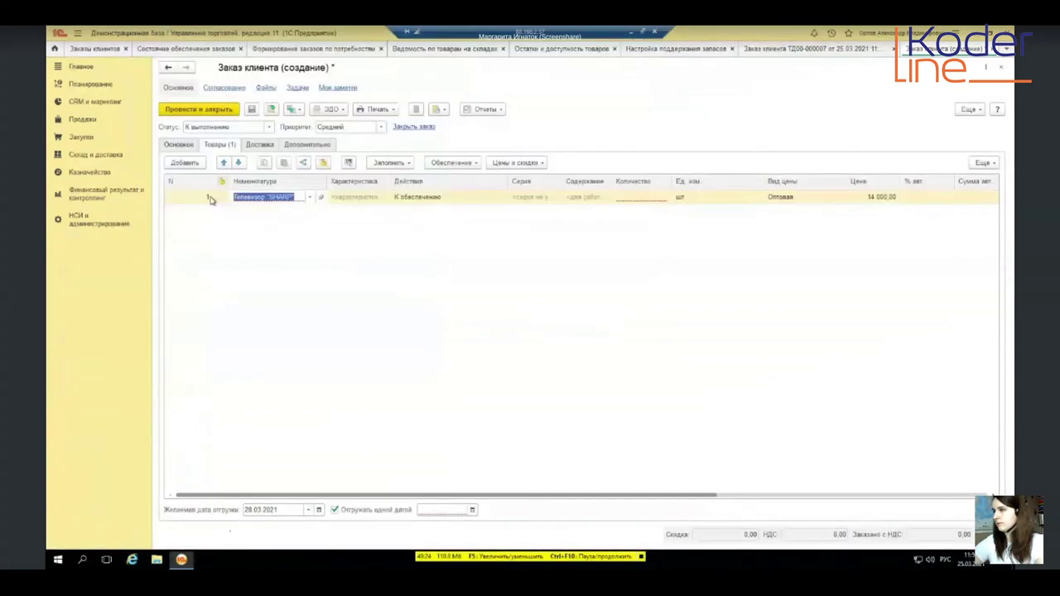
Duplicate the "Телевизор "SHARP"" line and change the item in the copy to "Рубин - 340"
right_click(253, 199)
click(354, 197)
right_click(354, 200)
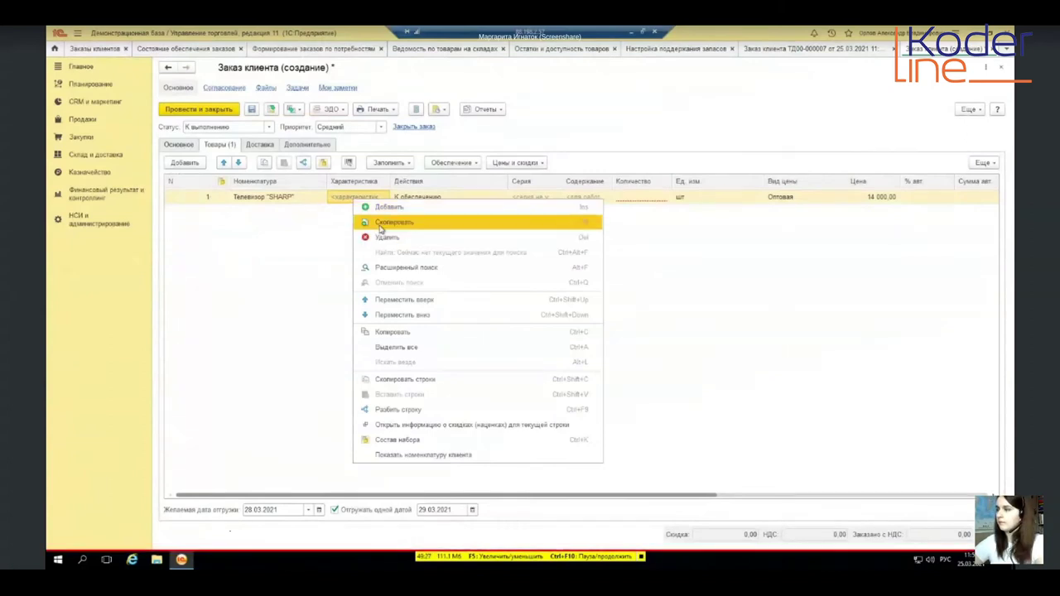
click(379, 224)
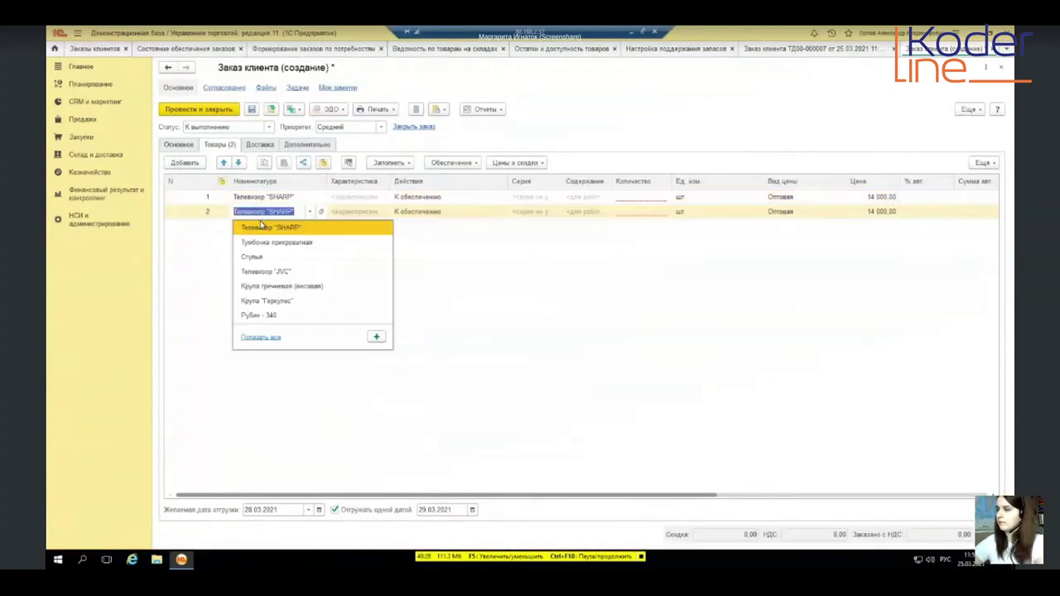
click(256, 339)
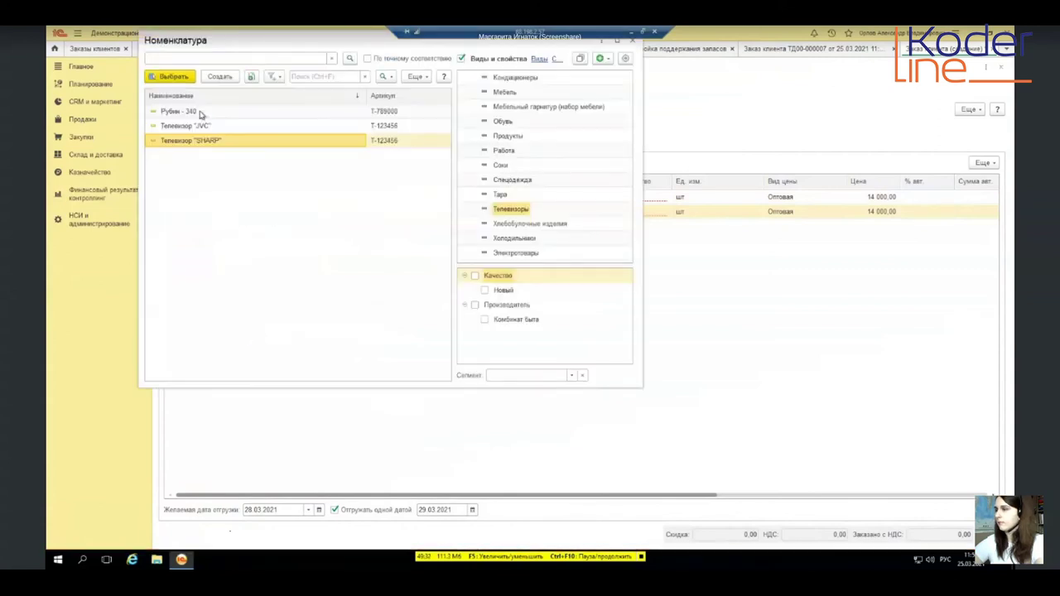
double_click(200, 114)
Set the ordered quantity to 3 for both television lines and post the customer order
click(645, 212)
click(651, 211)
key(Return)
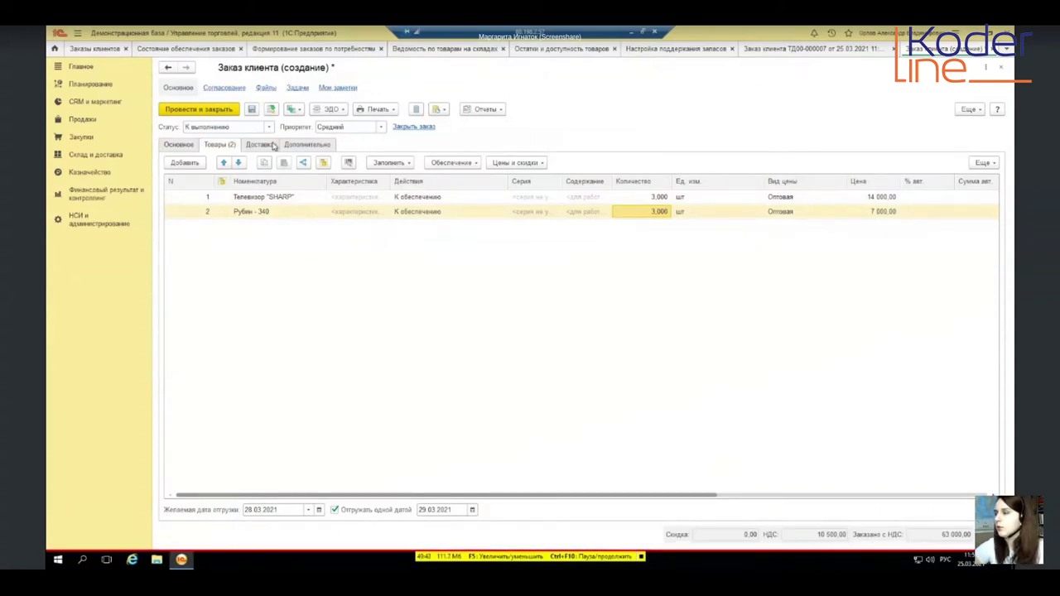
click(271, 109)
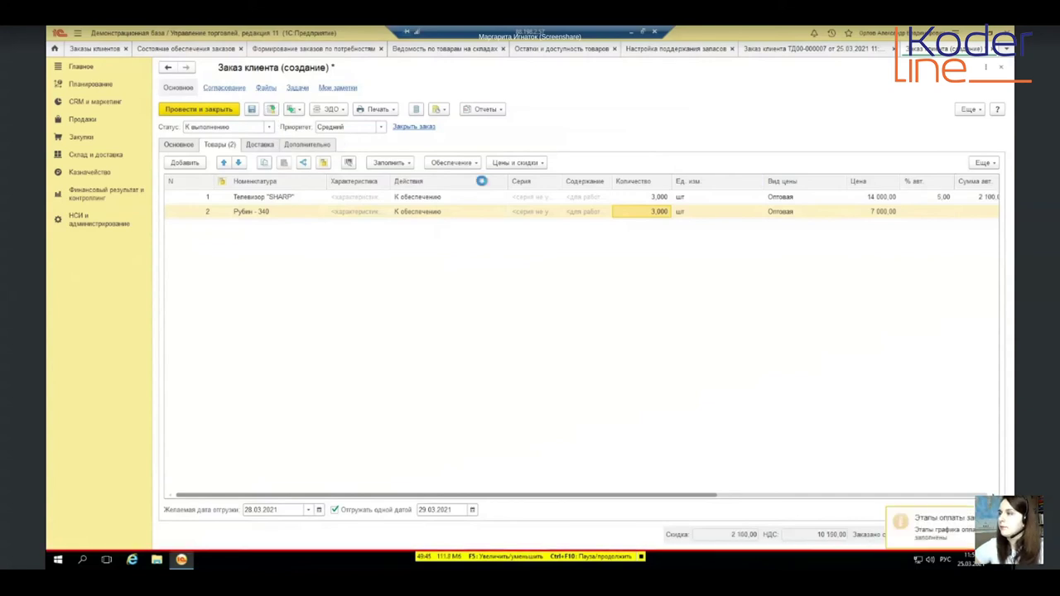
Fill the supply of both television lines with the options "Отгрузить" and "Обеспечивать обособленно", and save the order
click(487, 197)
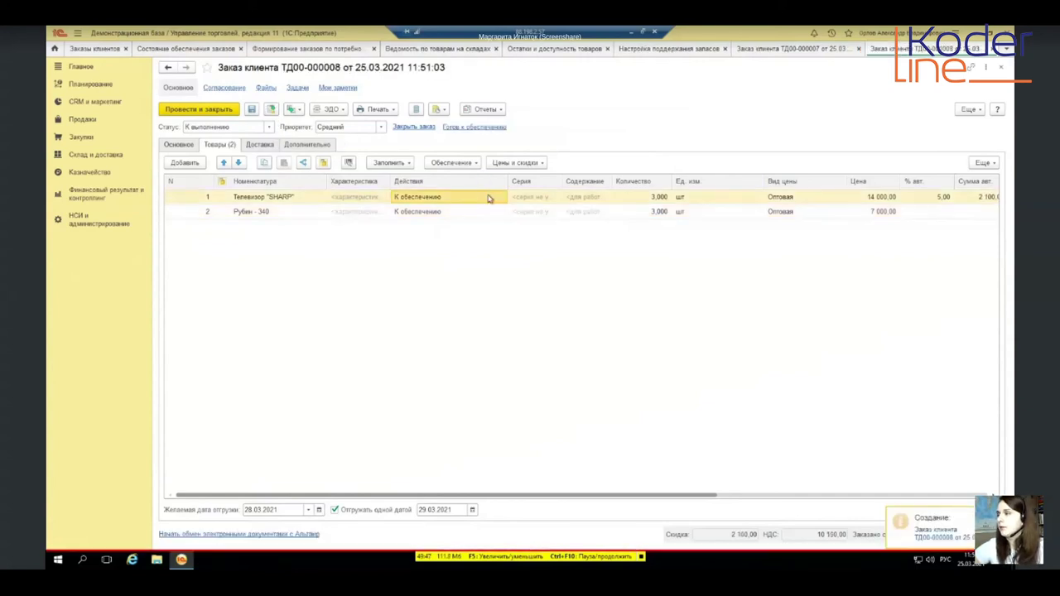
shift+click(487, 214)
click(469, 163)
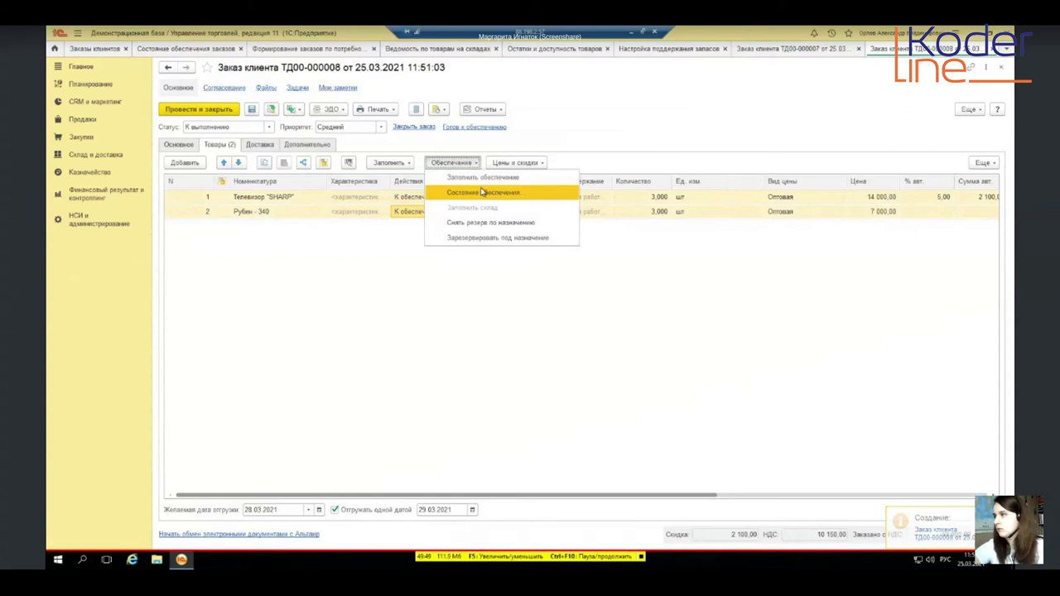
click(485, 179)
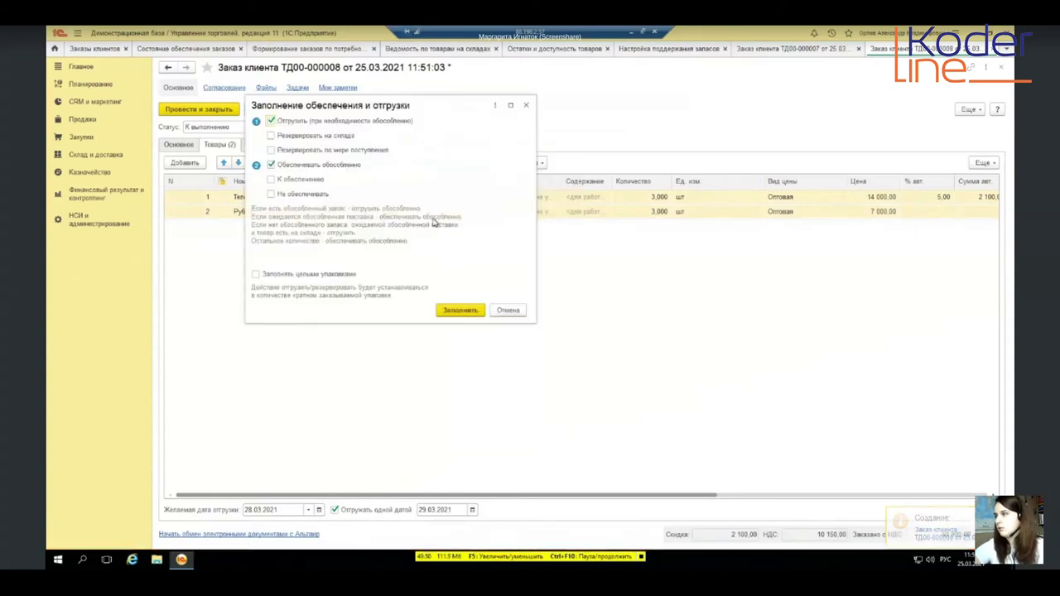
click(457, 309)
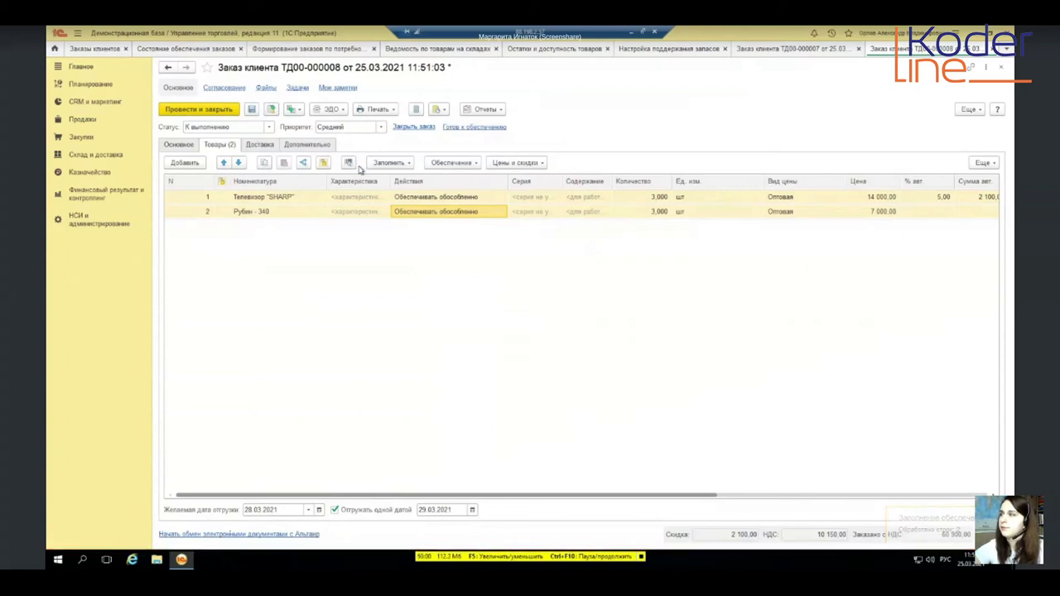
key(ctrl+s)
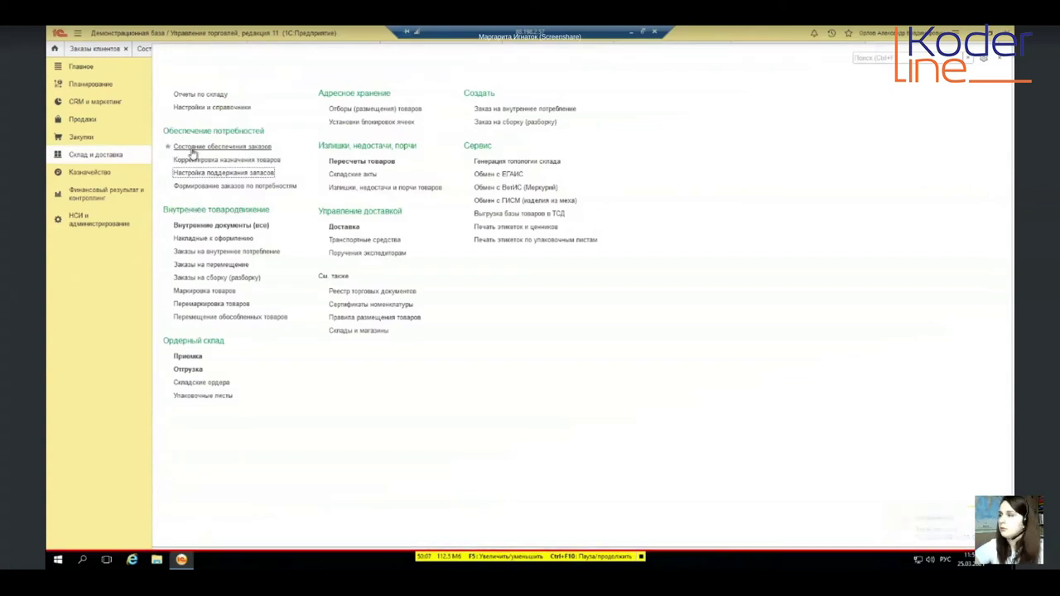
Open "Состояние обеспечения заказов" and review the supply lines of the two new "Альтаир" orders
click(196, 147)
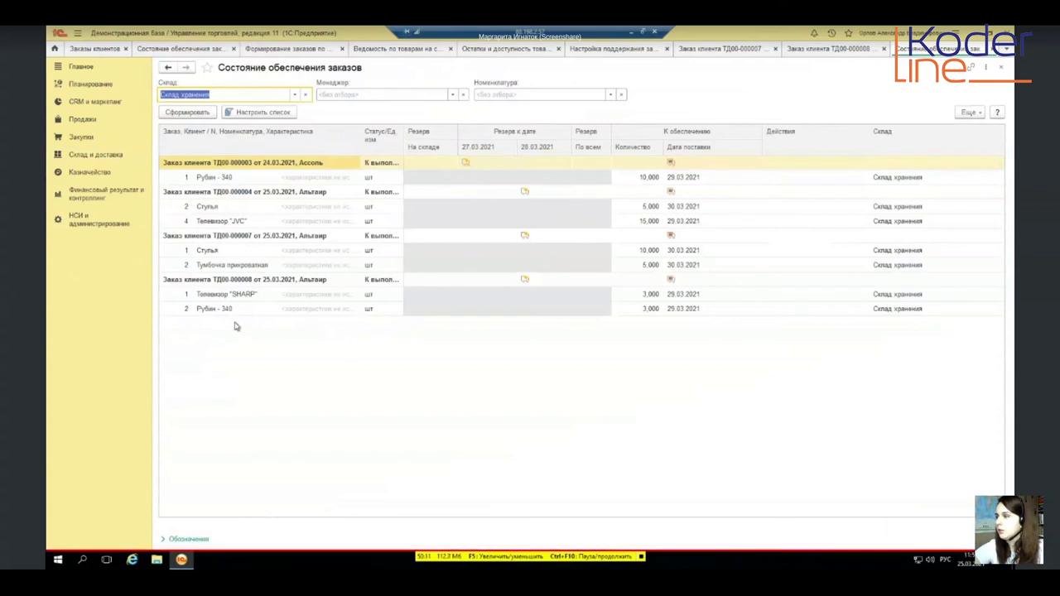
click(263, 236)
click(273, 282)
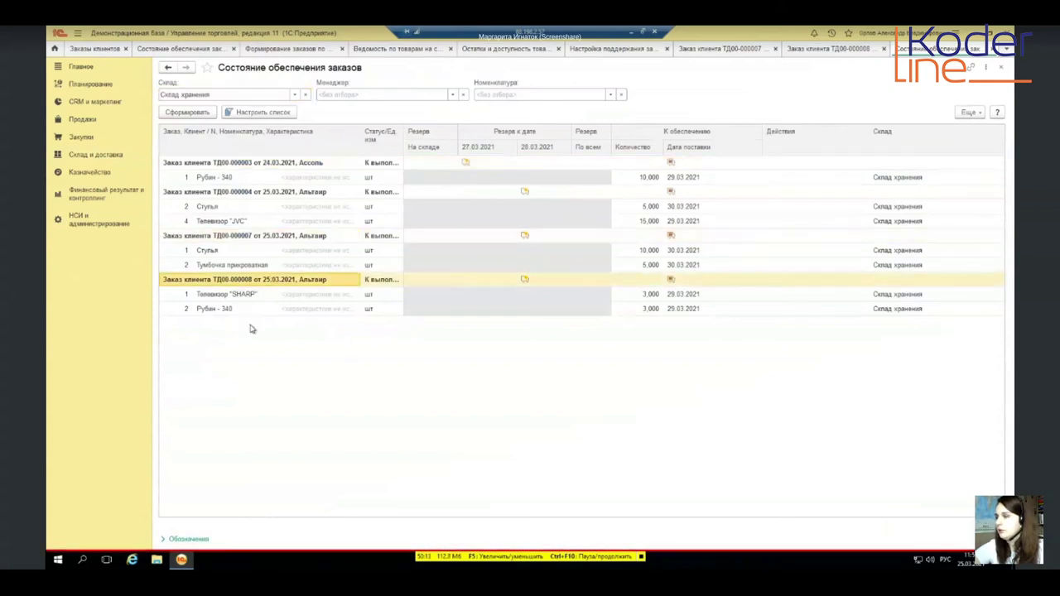
click(733, 313)
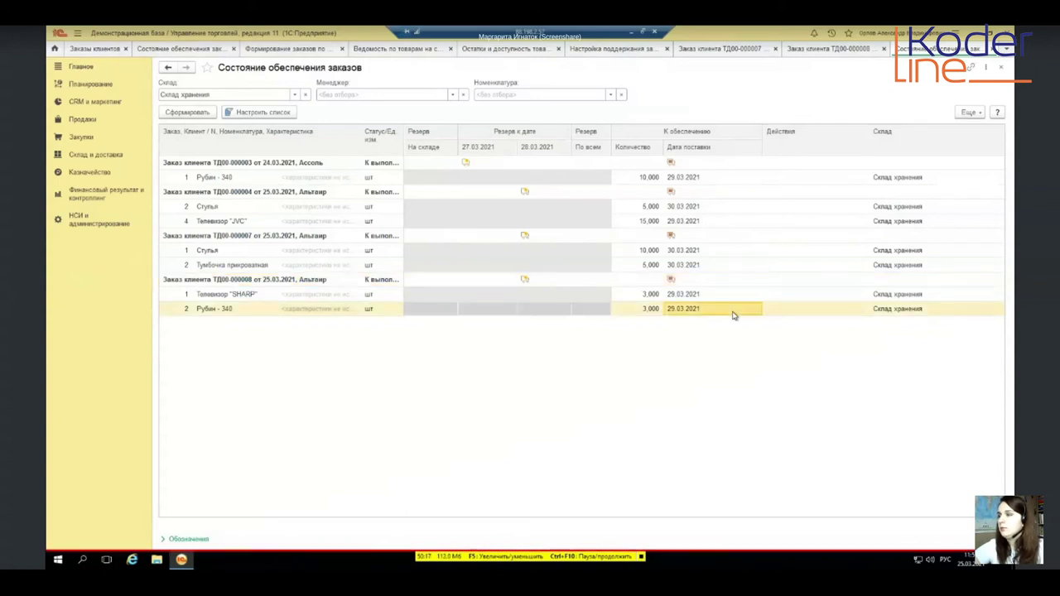
Regenerate the reports "Остатки и доступность товаров" and "Ведомость по товарам на складах" for "Склад хранения" and check the goods' closing balances
click(505, 49)
click(208, 102)
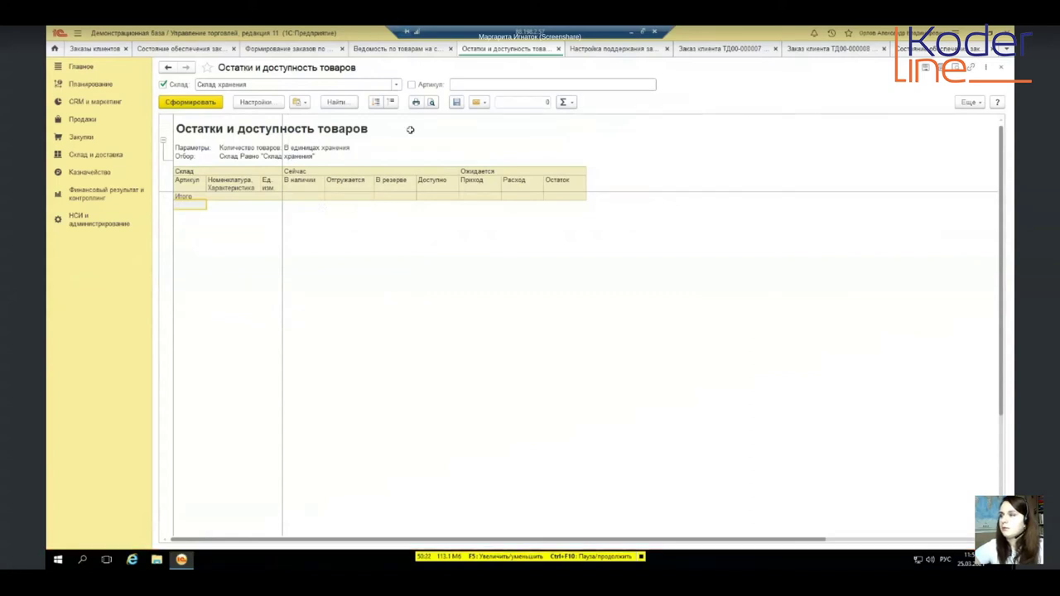
key(ctrl+shift+Tab)
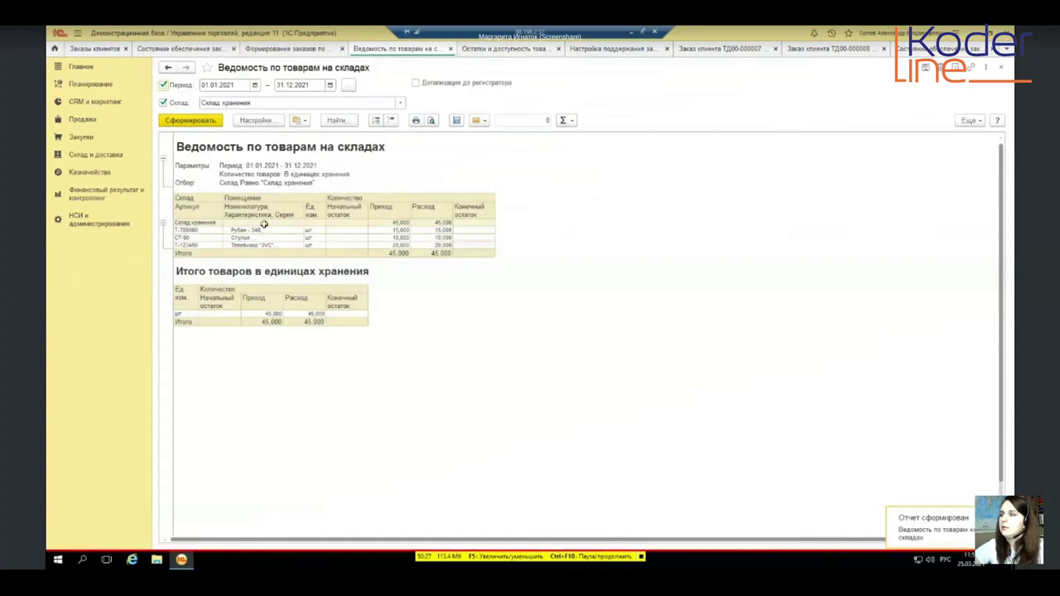
click(467, 237)
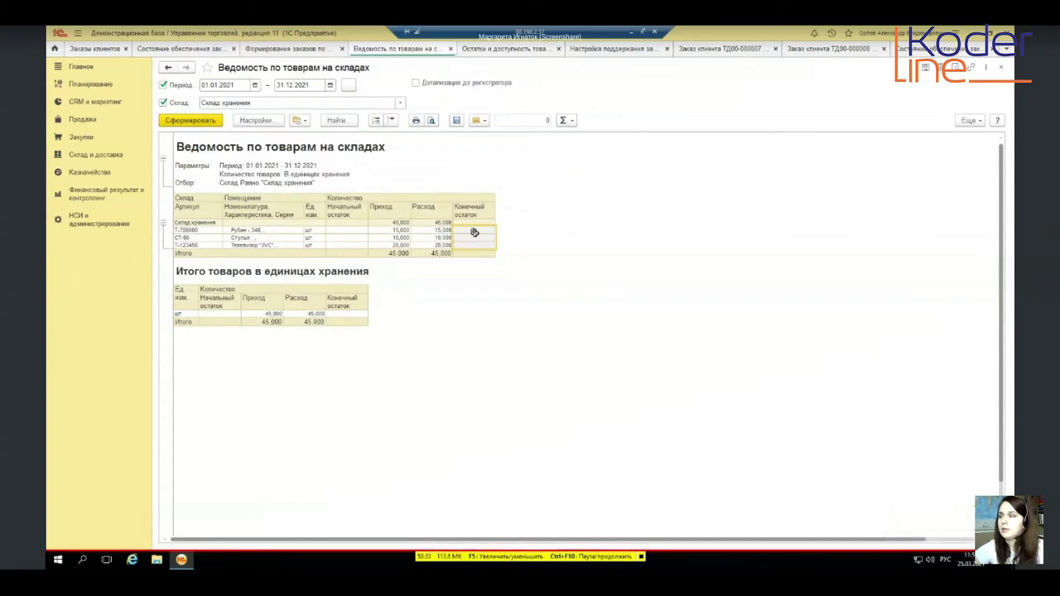
click(466, 246)
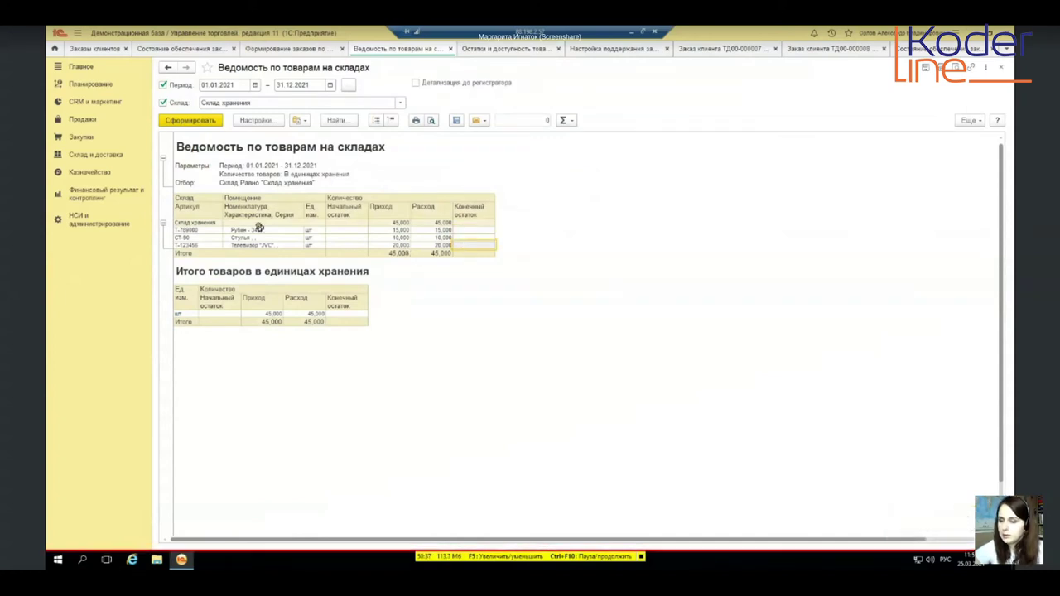
click(257, 230)
click(243, 230)
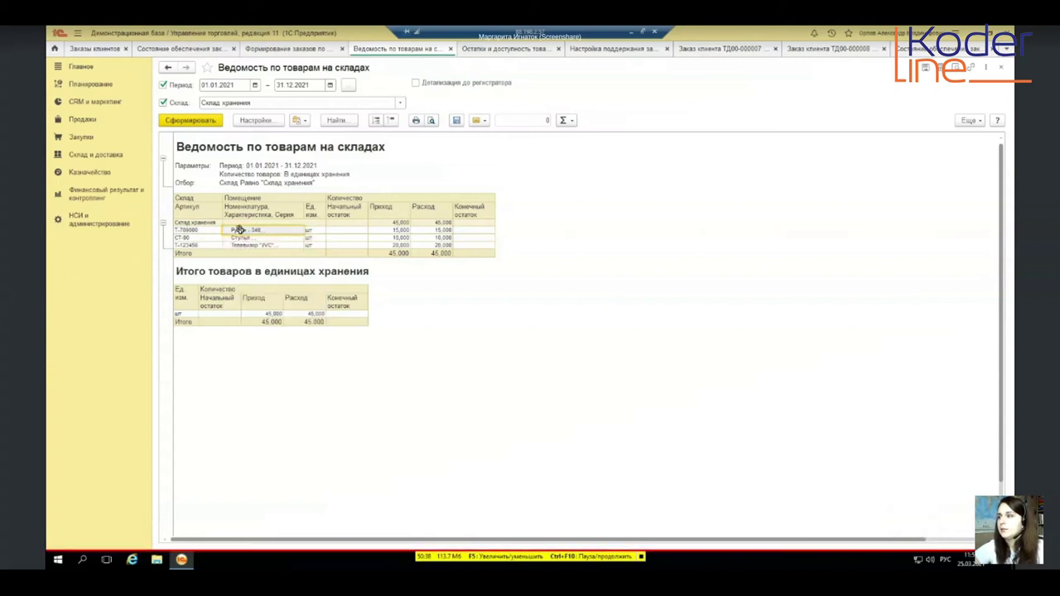
From the customer order for the two televisions, open the item card of "Рубин - 340" and expand its "Обеспечение и производство" details
click(810, 70)
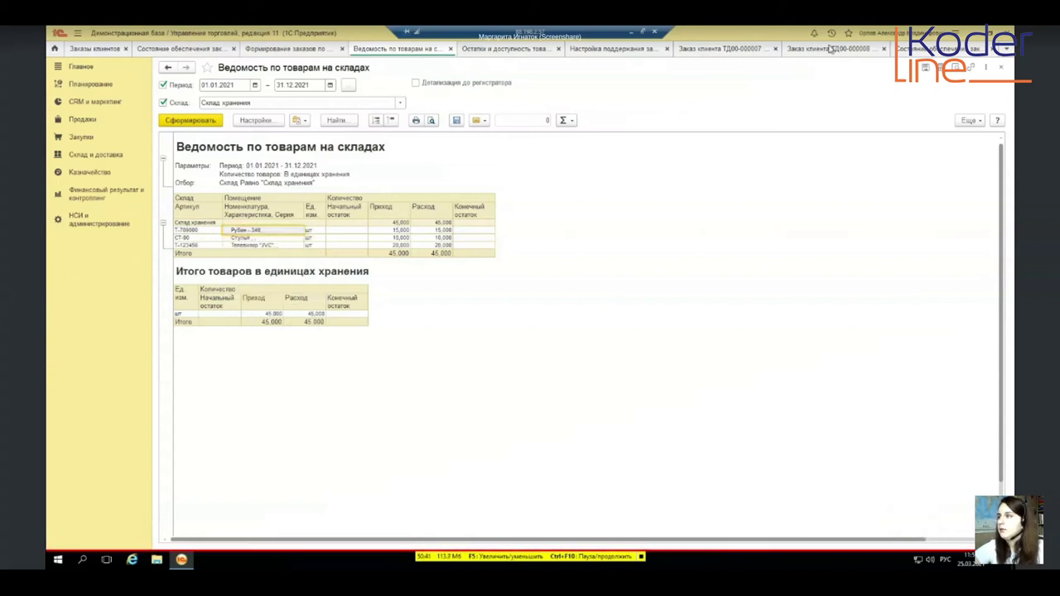
click(831, 48)
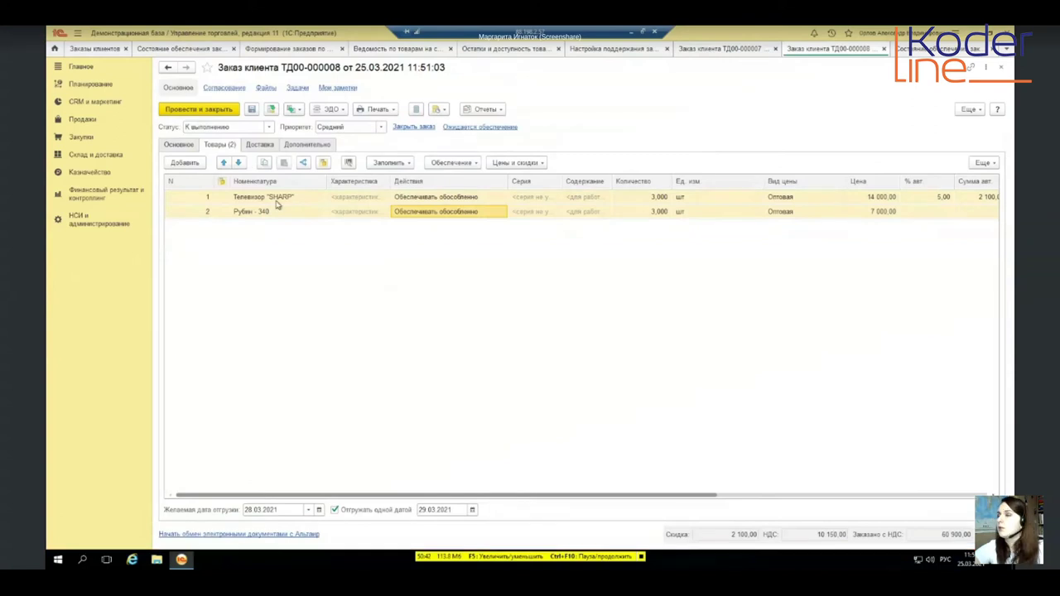
click(251, 211)
click(317, 210)
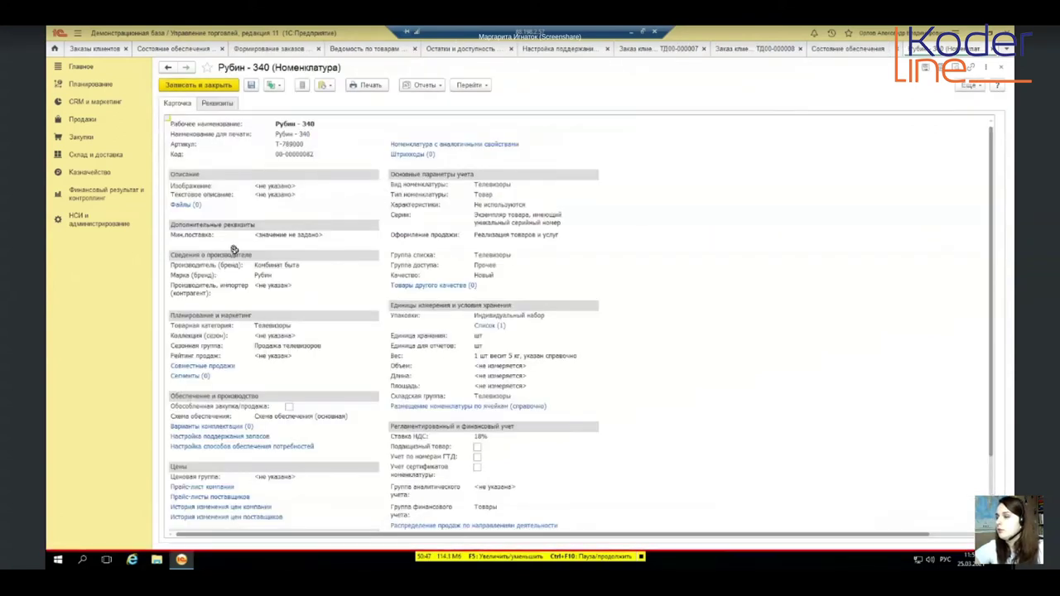
click(215, 103)
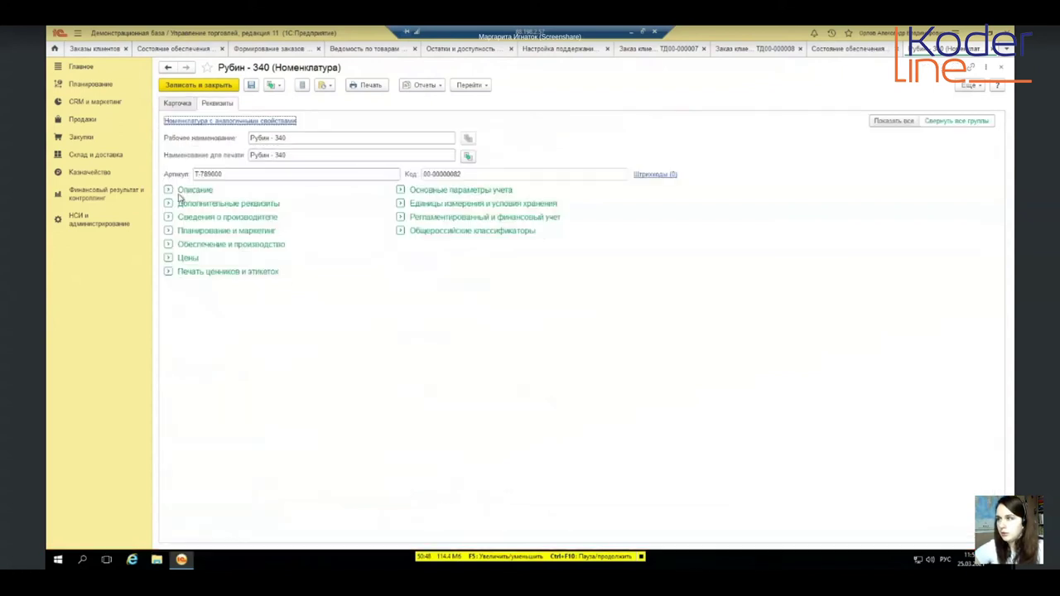
click(169, 244)
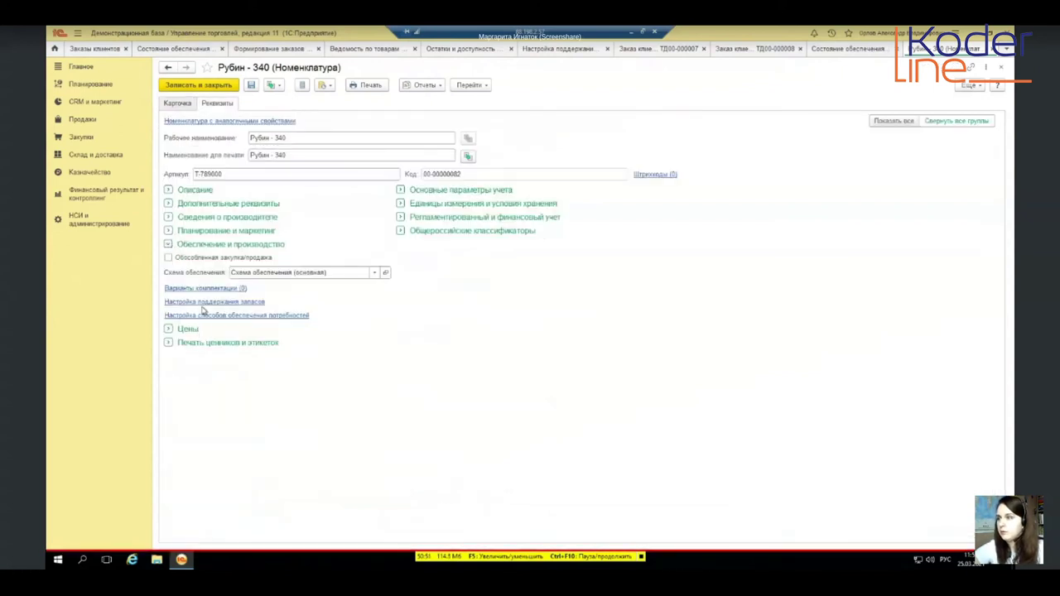
Review the "Настройка поддержания запасов" of "Рубин - 340" for "Склад хранения", then close the settings and the item card
click(206, 303)
click(394, 149)
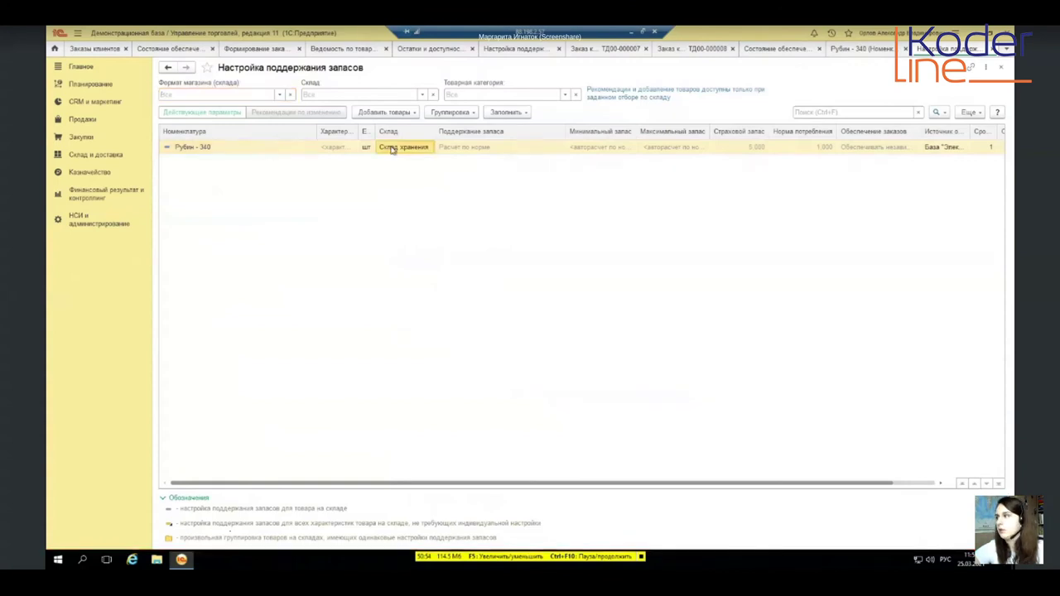
click(476, 148)
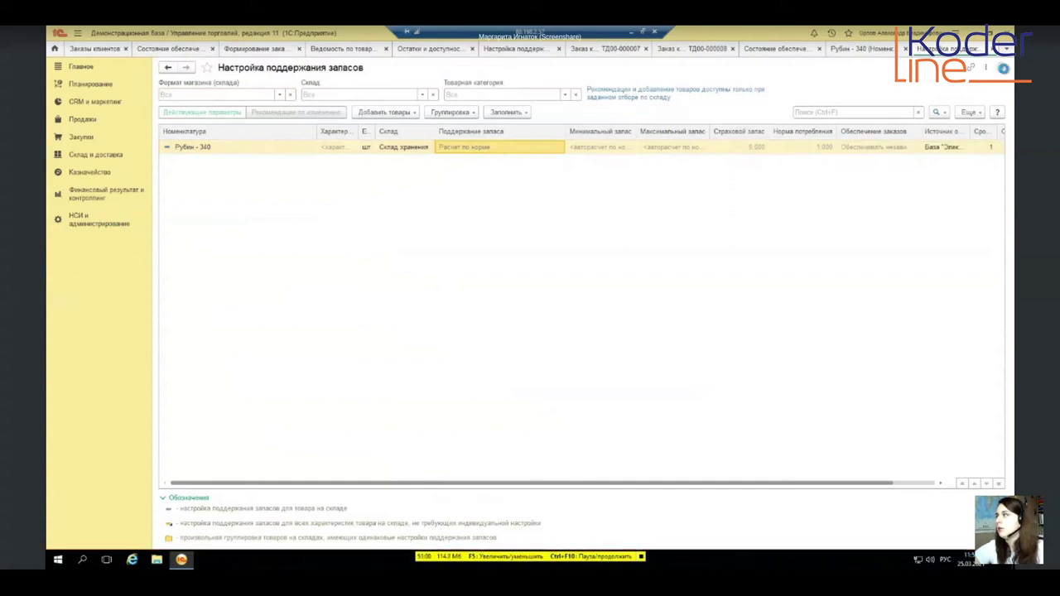
click(1003, 68)
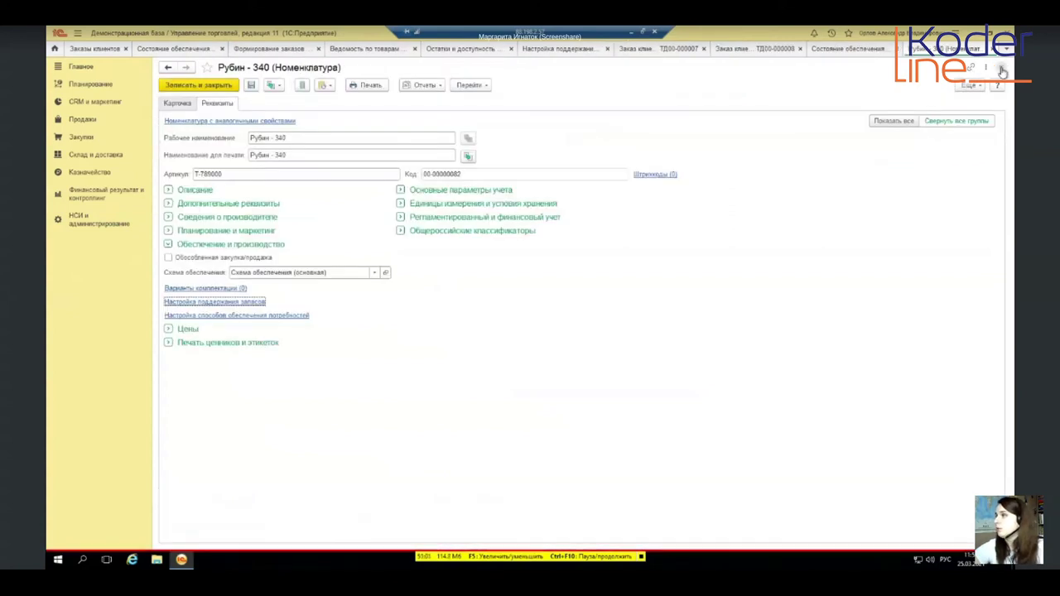
click(1003, 71)
Start "Формирование заказов по потребностям" for "Склад хранения" and advance to "Поддержание запасов" with both supplier purchase methods included
click(122, 156)
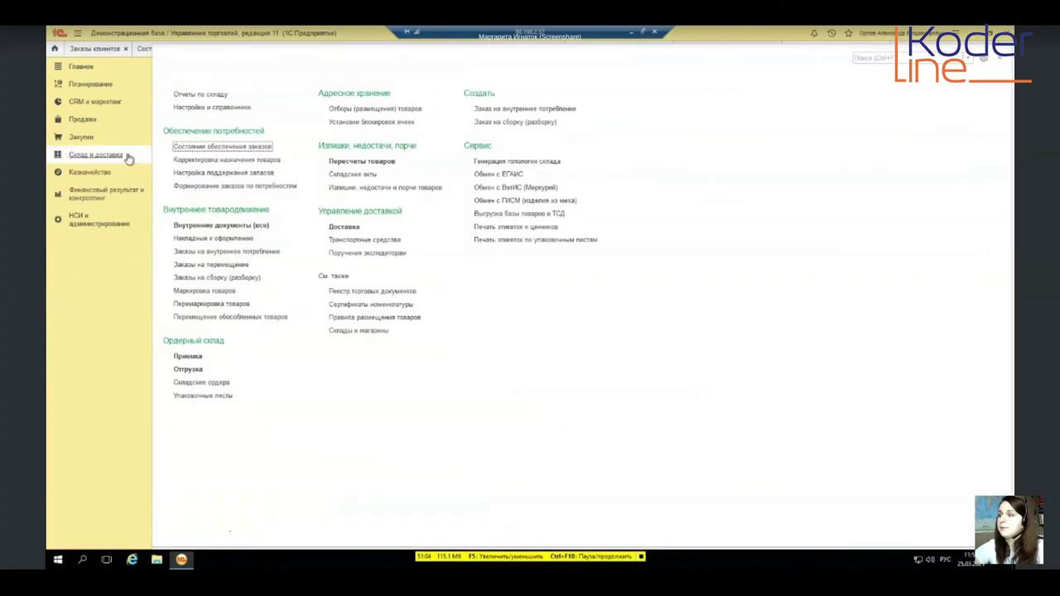
click(181, 188)
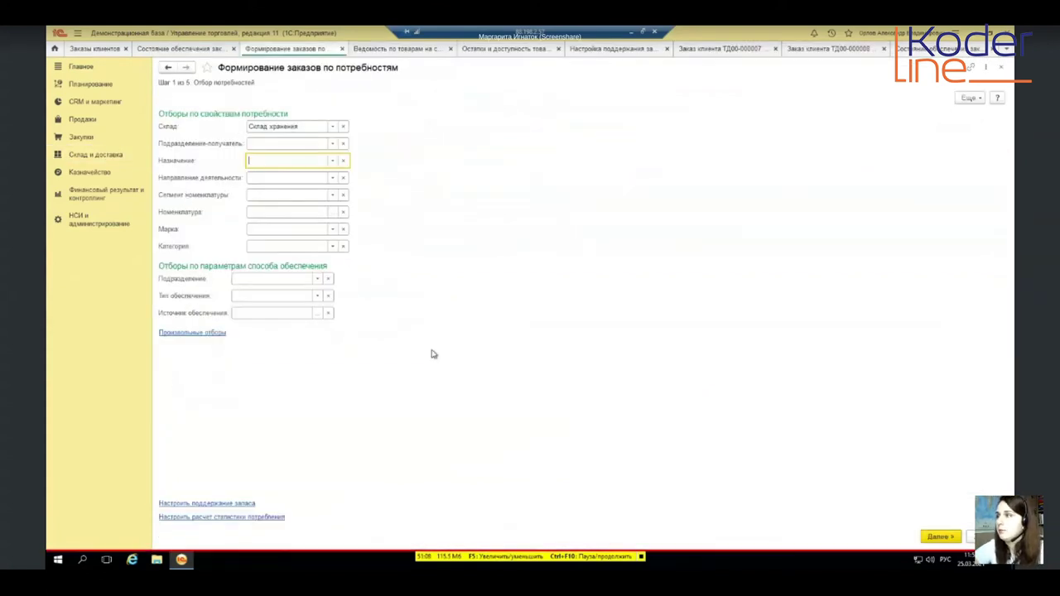
click(937, 538)
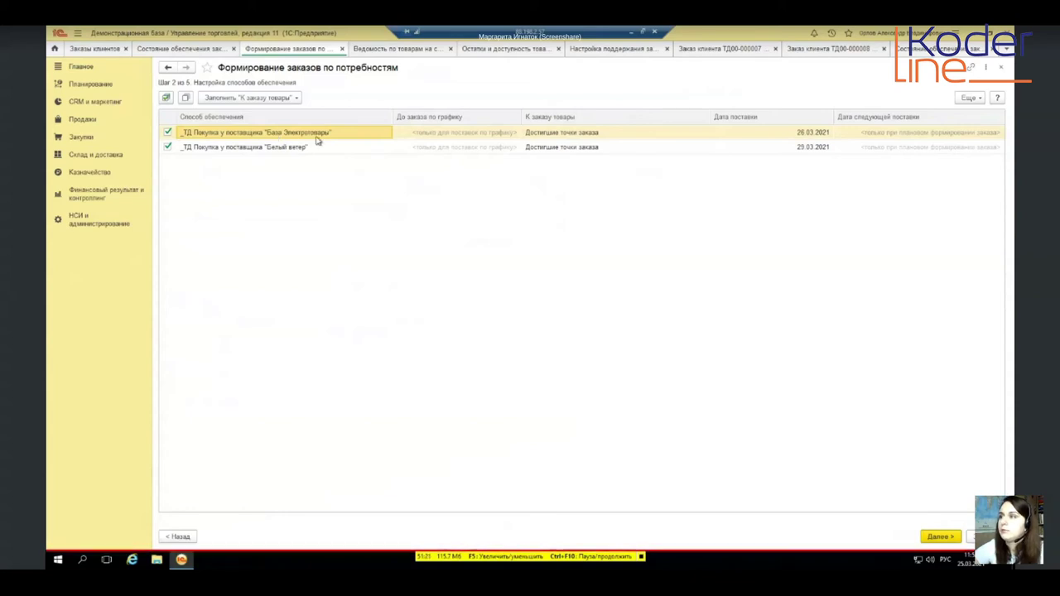
click(274, 149)
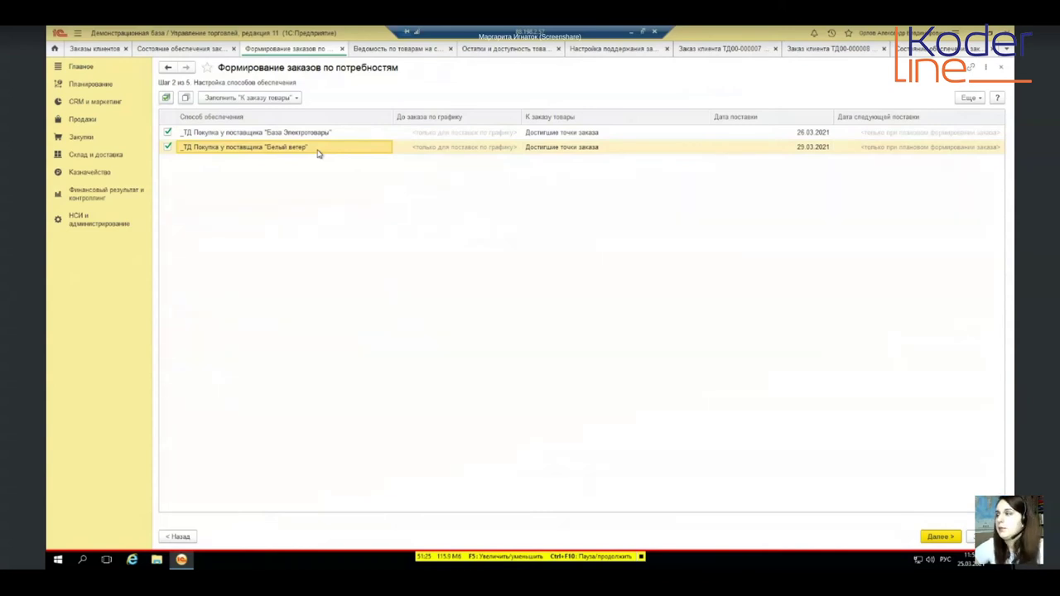
click(929, 538)
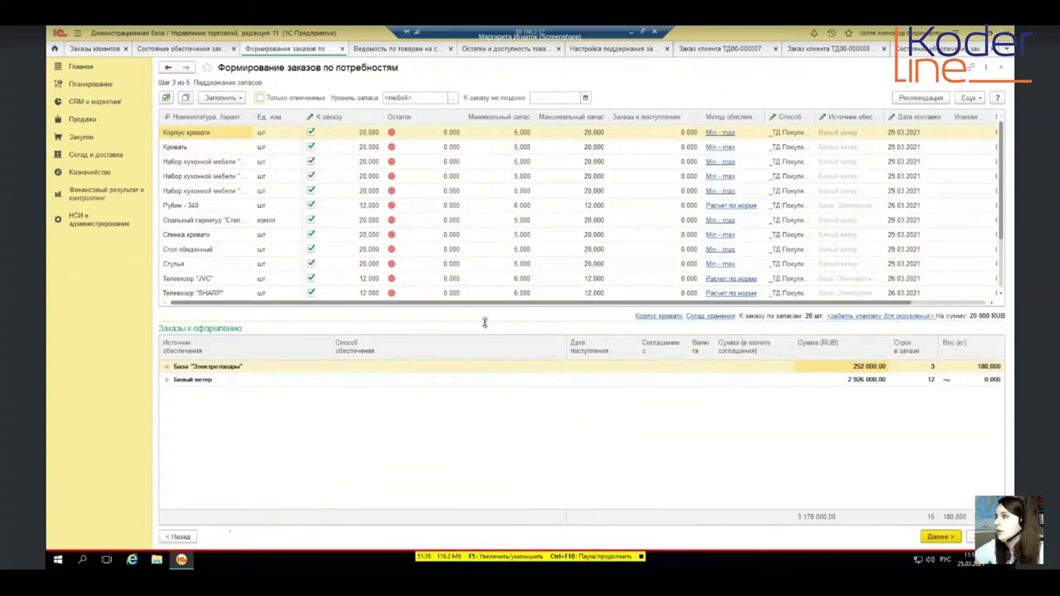
Enlarge the goods table, compare the stock limits and order quantities of "Рубин - 340" and "Стол обеденный", and show the recommendation for "Рубин - 340"
drag(486, 322, 461, 393)
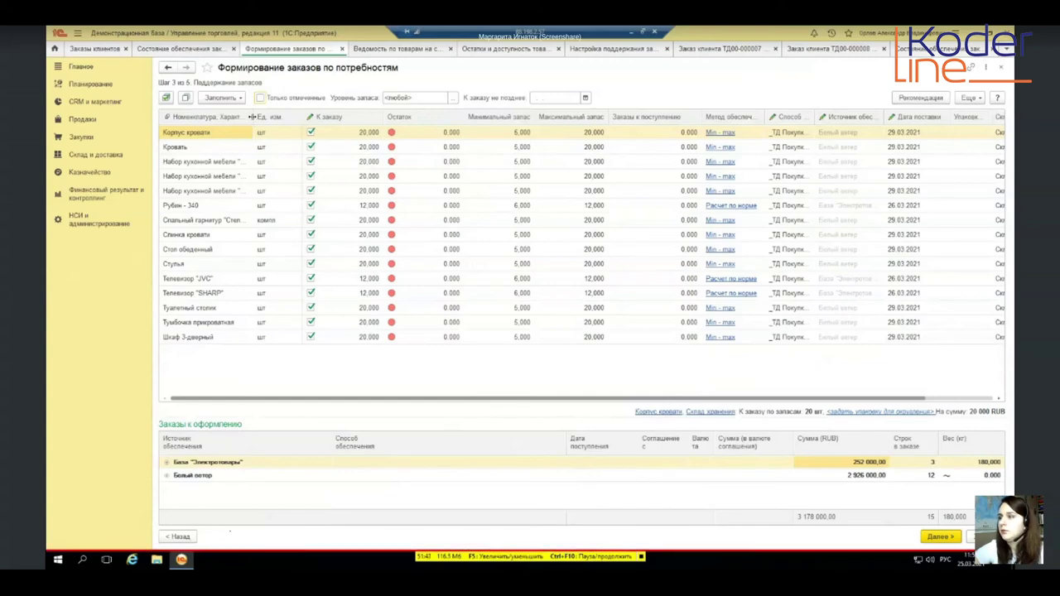
drag(251, 116, 279, 117)
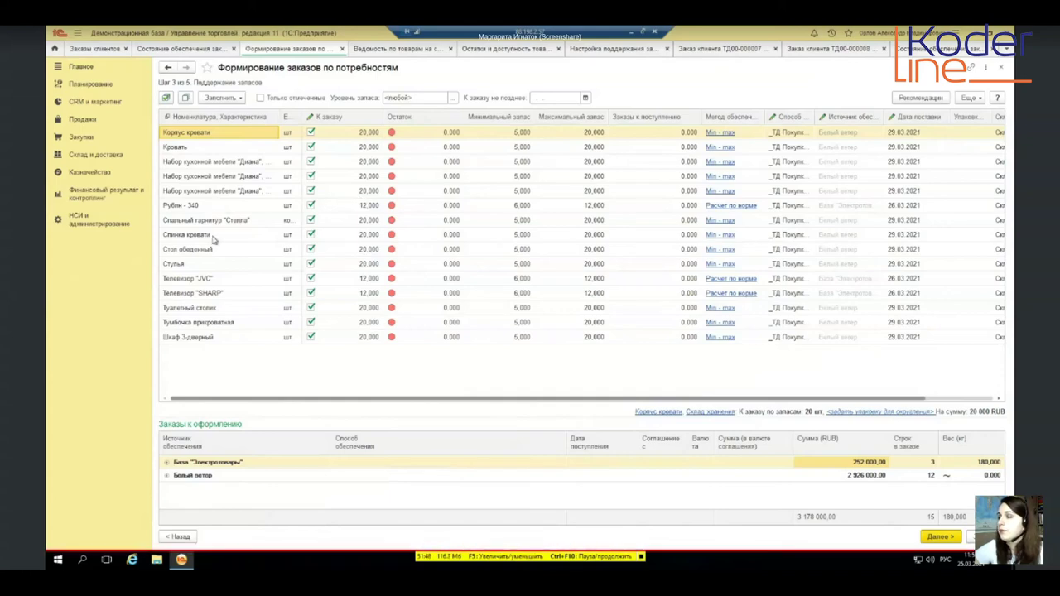
click(198, 207)
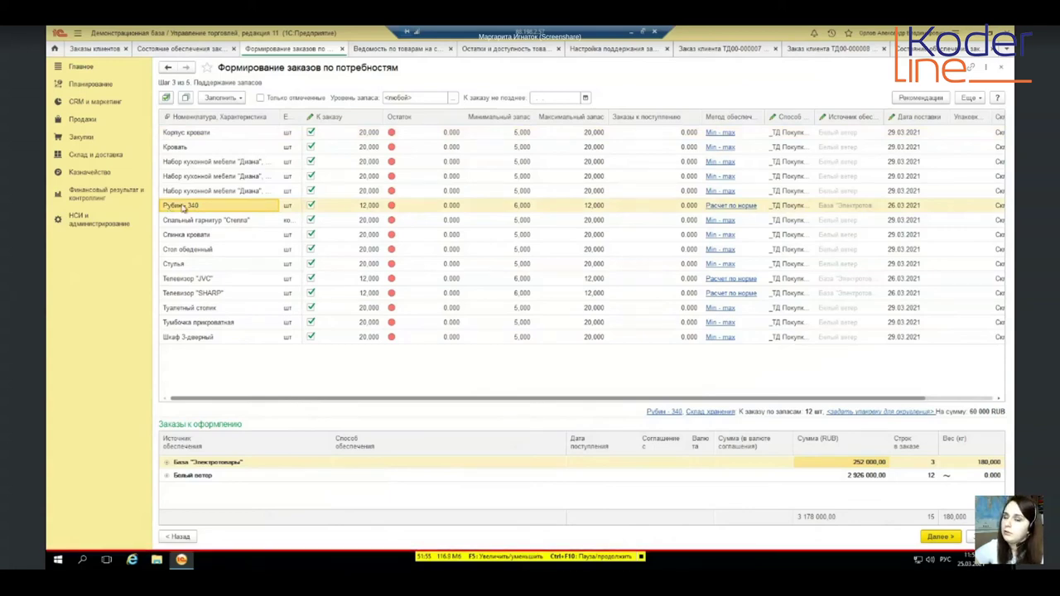
click(200, 250)
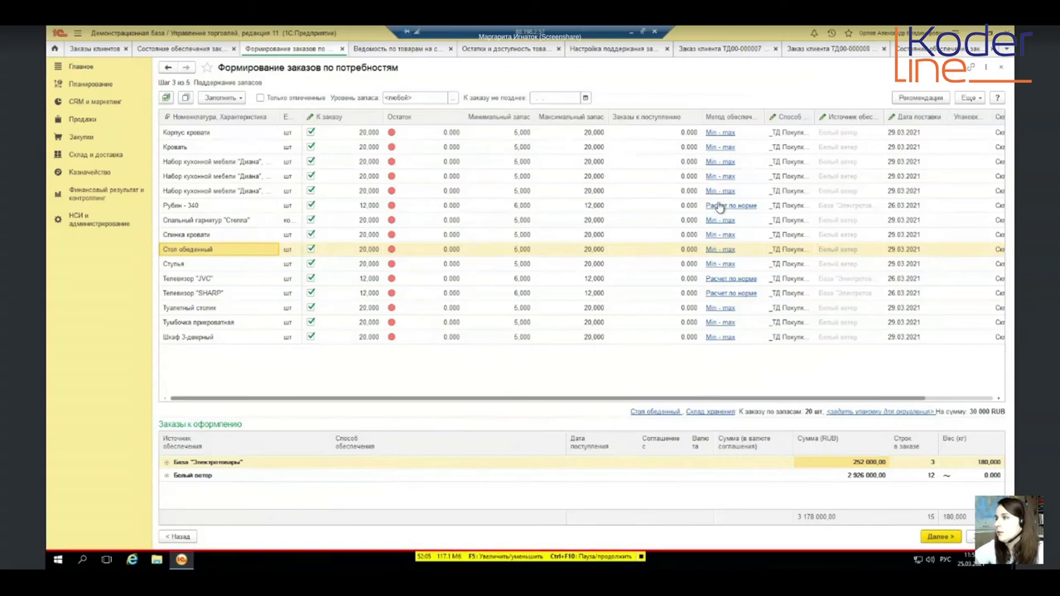
click(514, 250)
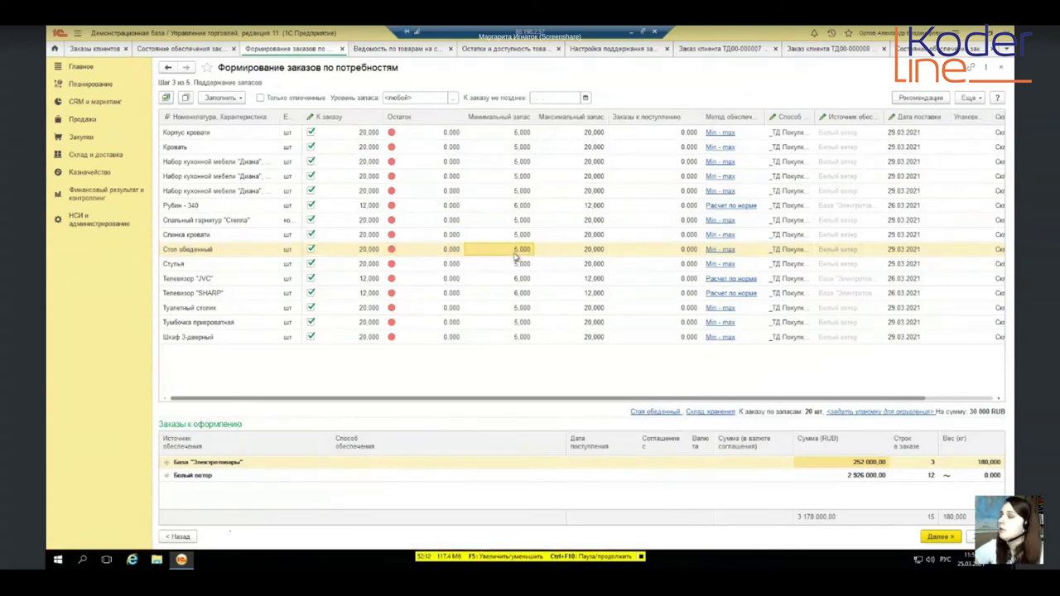
click(369, 252)
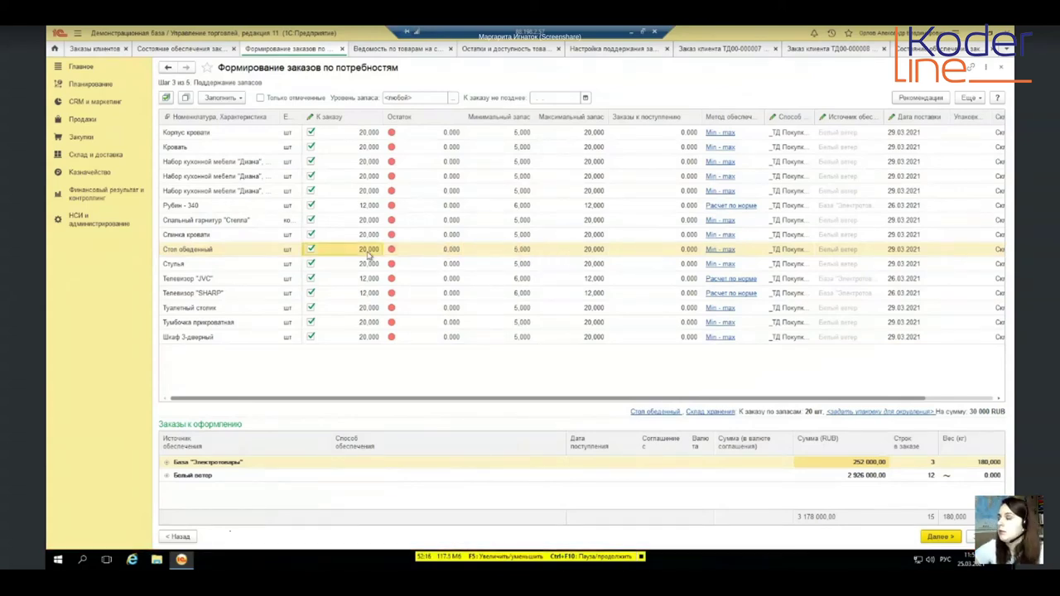
click(574, 209)
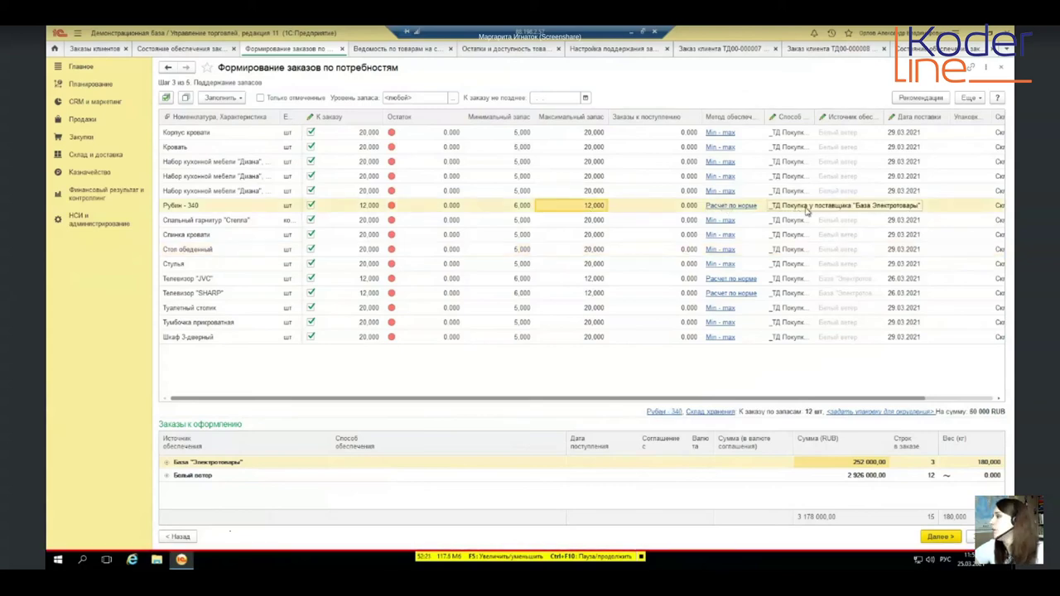
click(921, 97)
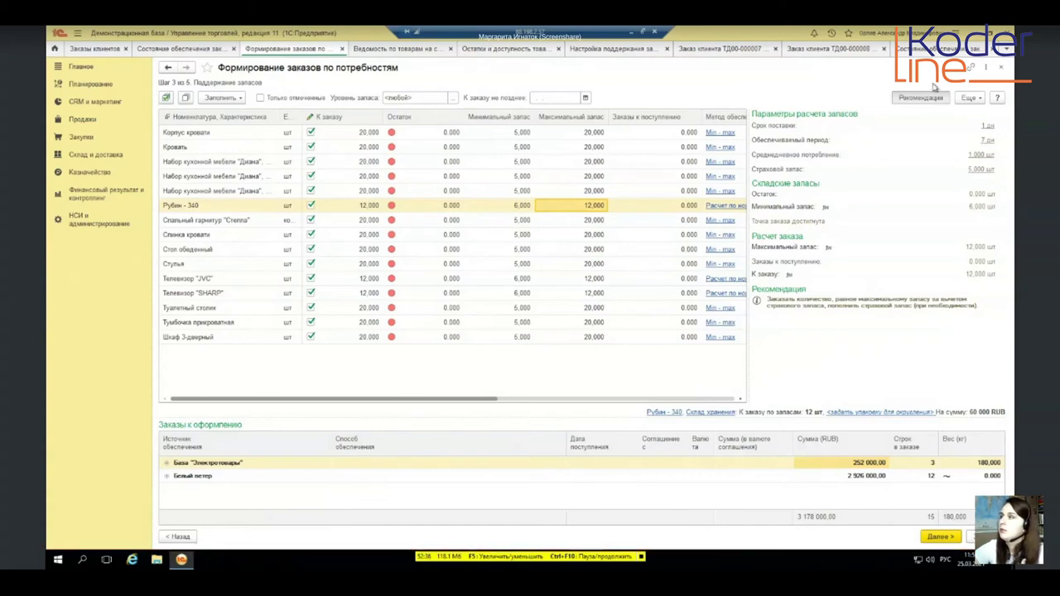
Open the supply method "_ТД Покупка у поставщика "База Электротовары"" from the warehouse settings and check its purchase term and supplied period
click(961, 48)
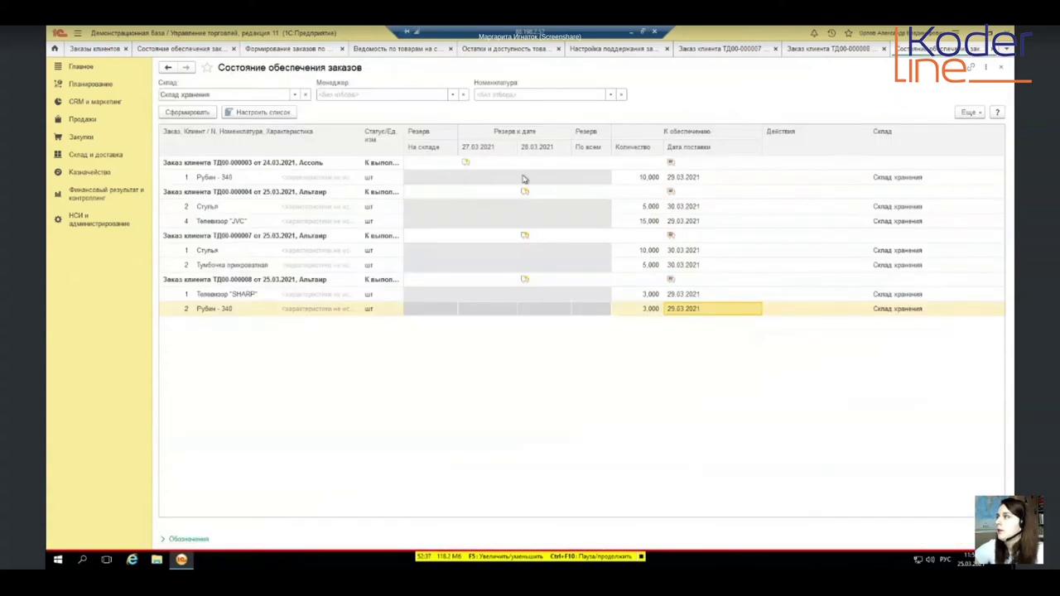
click(85, 158)
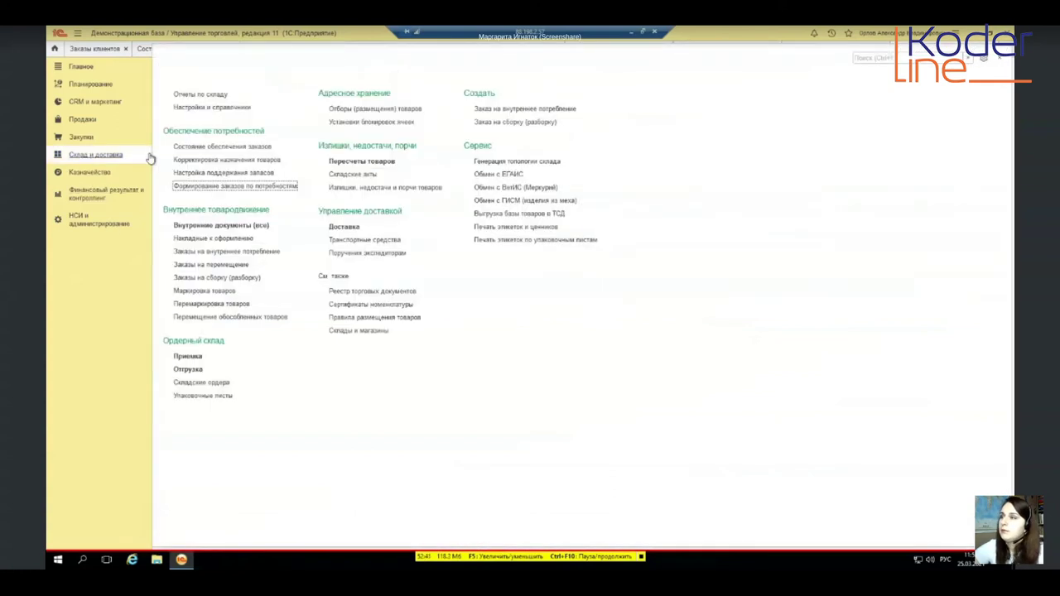
click(198, 108)
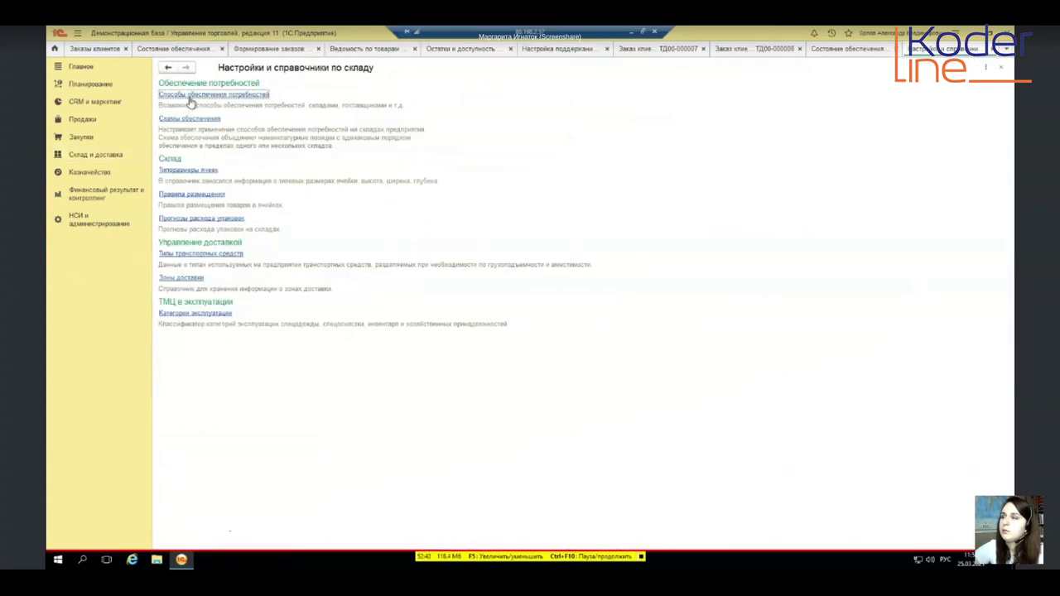
click(190, 96)
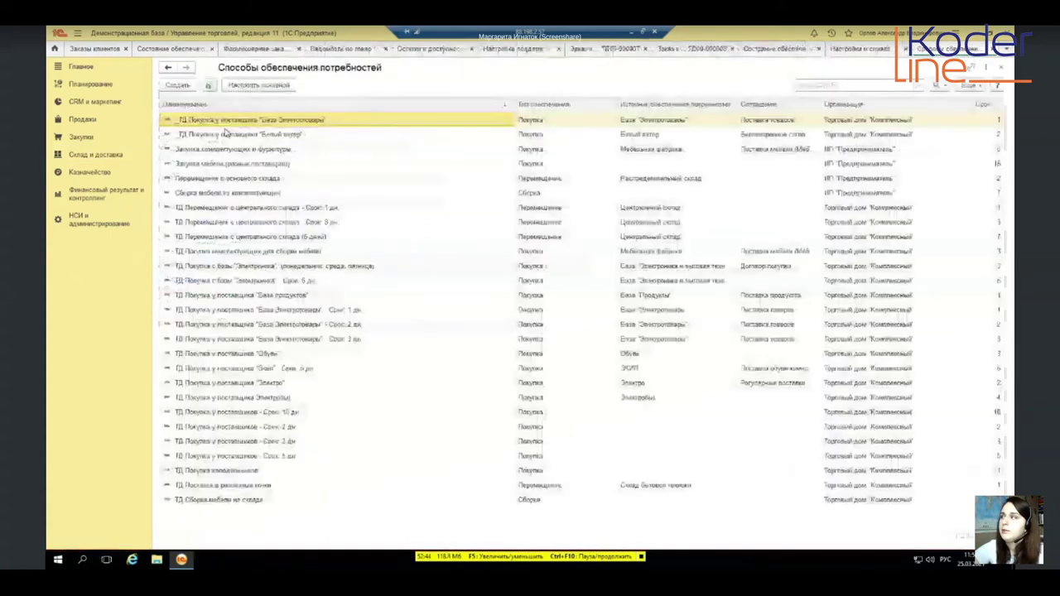
double_click(294, 122)
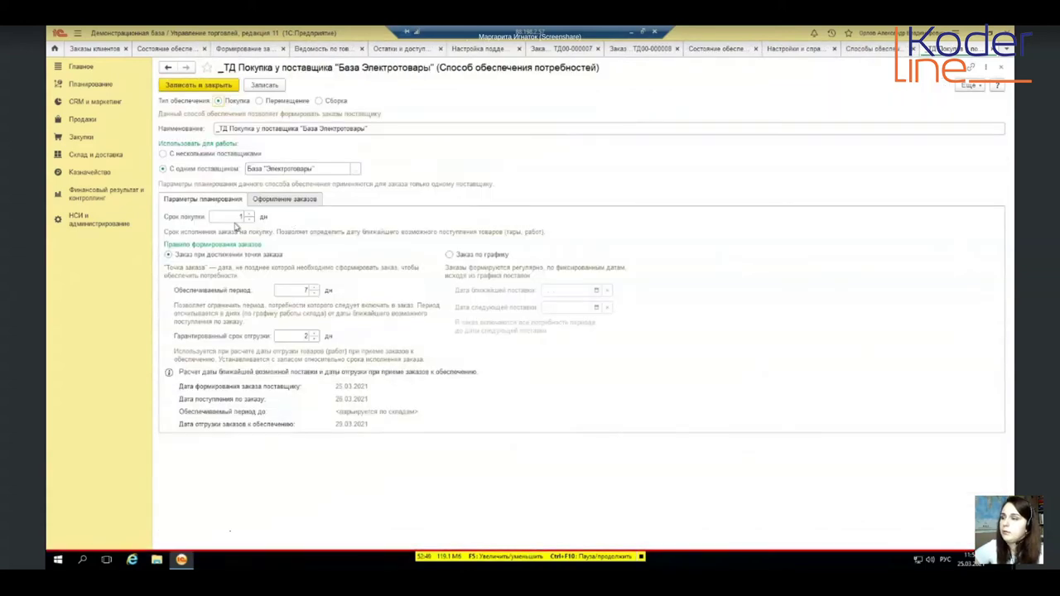
click(313, 289)
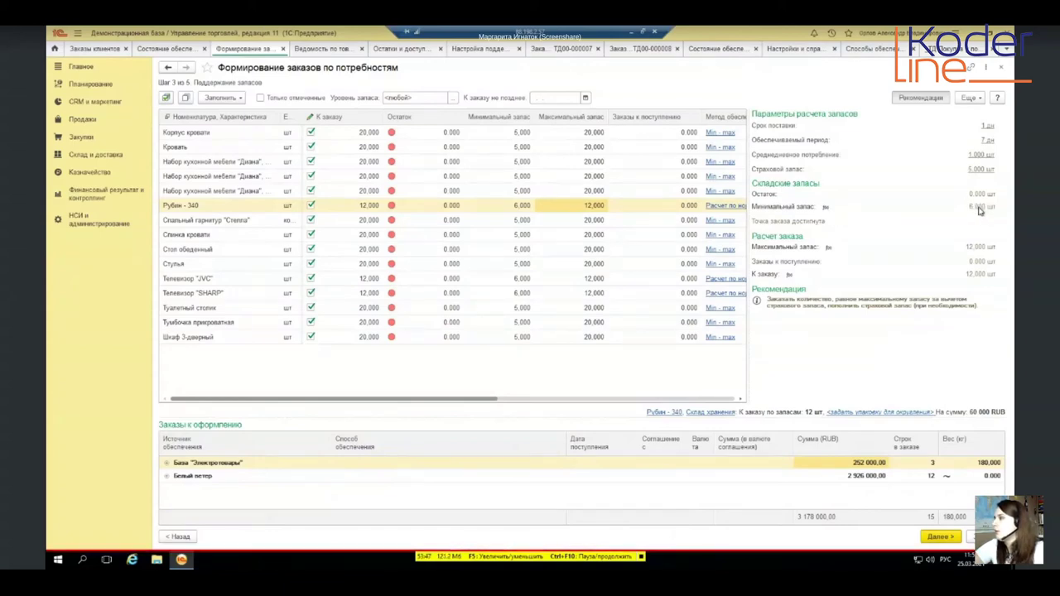
Examine how the order quantity of "Рубин - 340" is calculated and check the order amounts for both suppliers
mouse_move(831, 251)
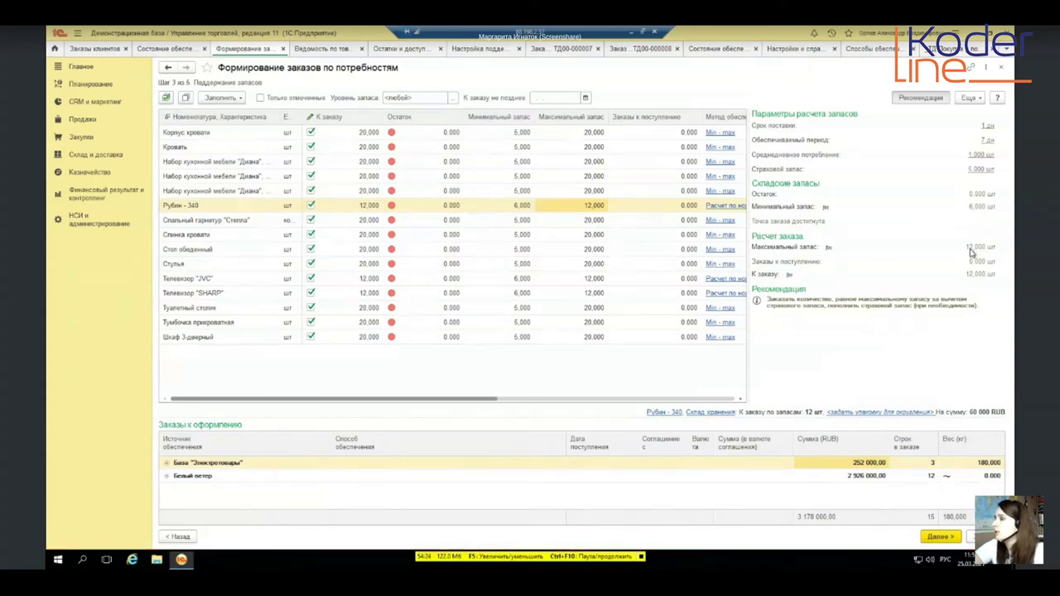
double_click(362, 206)
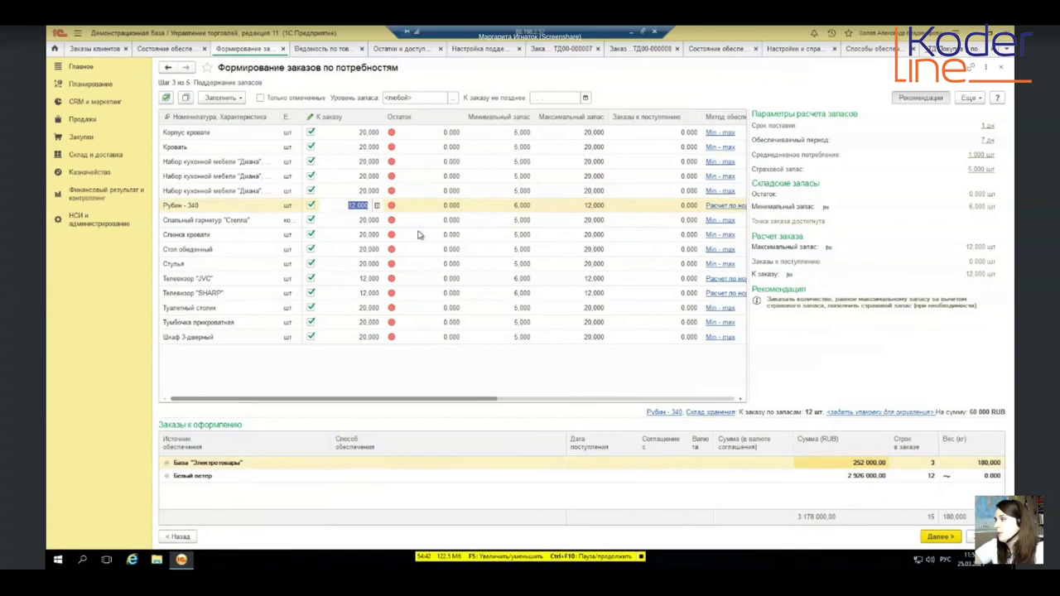
click(347, 217)
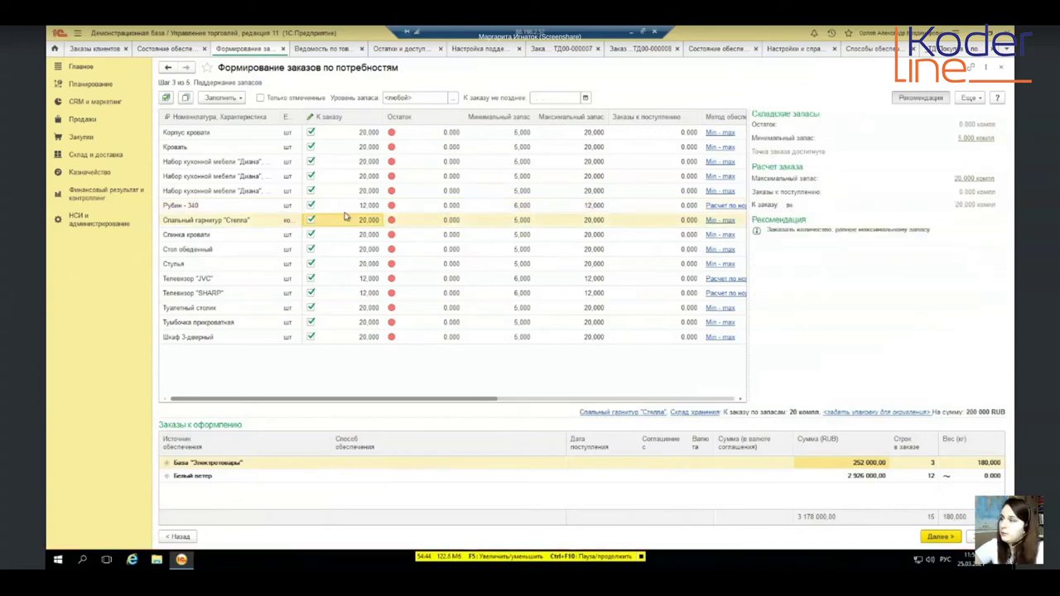
click(339, 207)
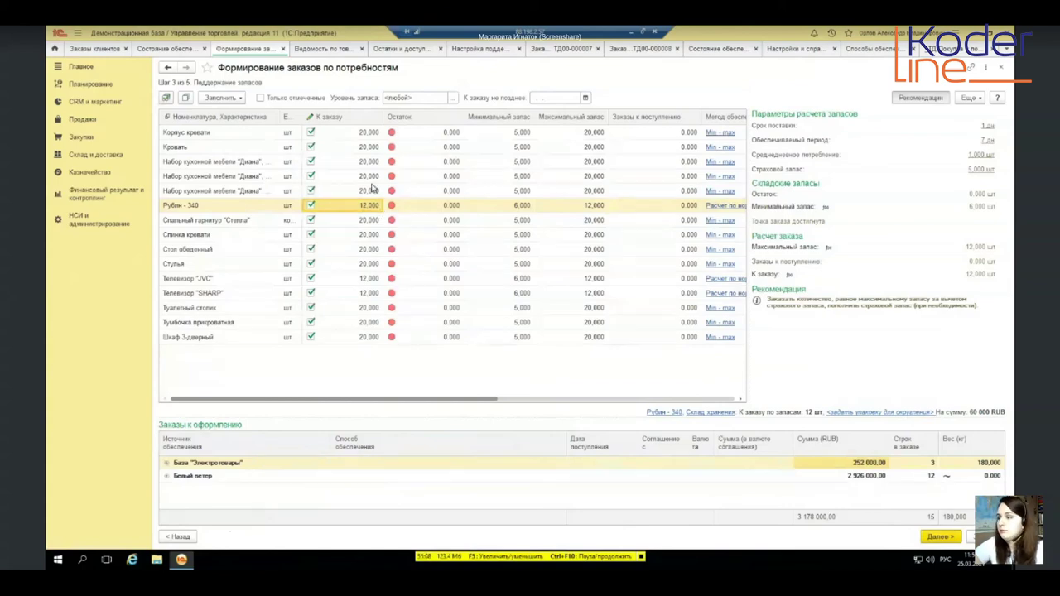
click(361, 337)
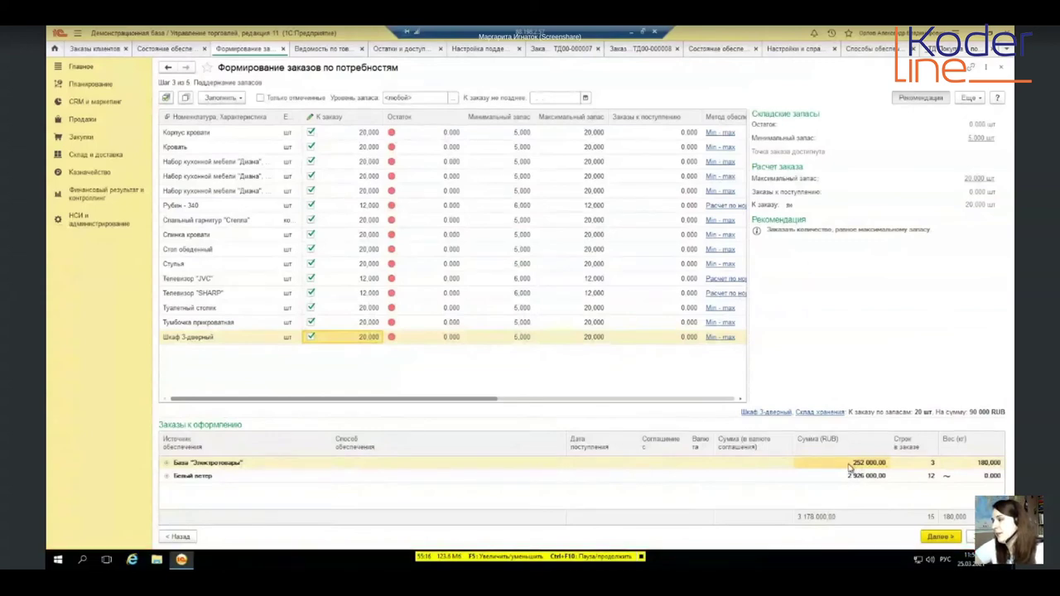
click(850, 477)
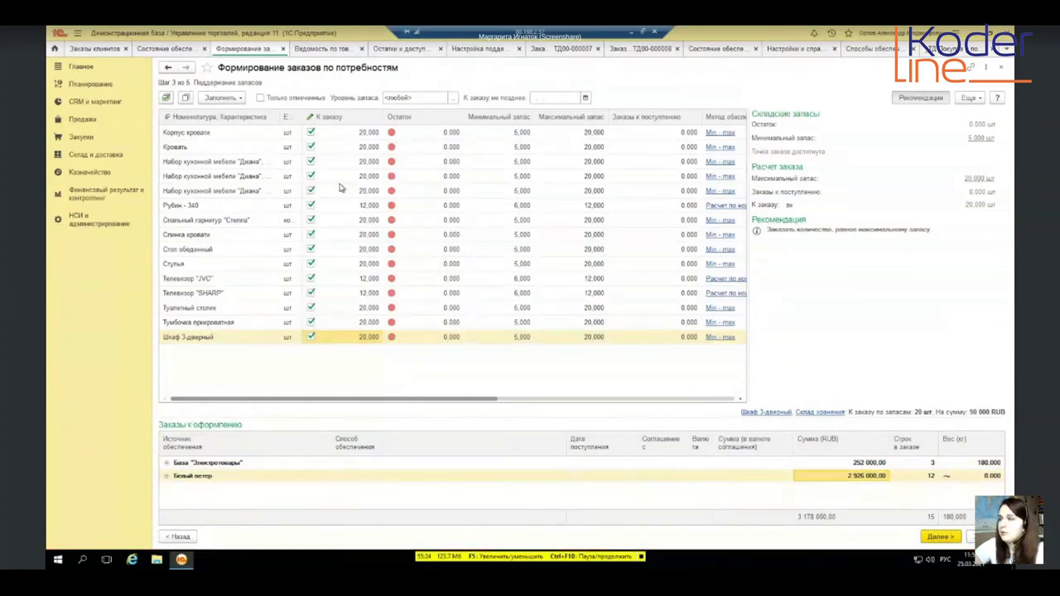
Exclude all goods from the stock order except "Рубин - 340", "Стулья", "Телевизор "JVC"", "Телевизор "SHARP"" and "Тумбочка прикроватная"
click(312, 338)
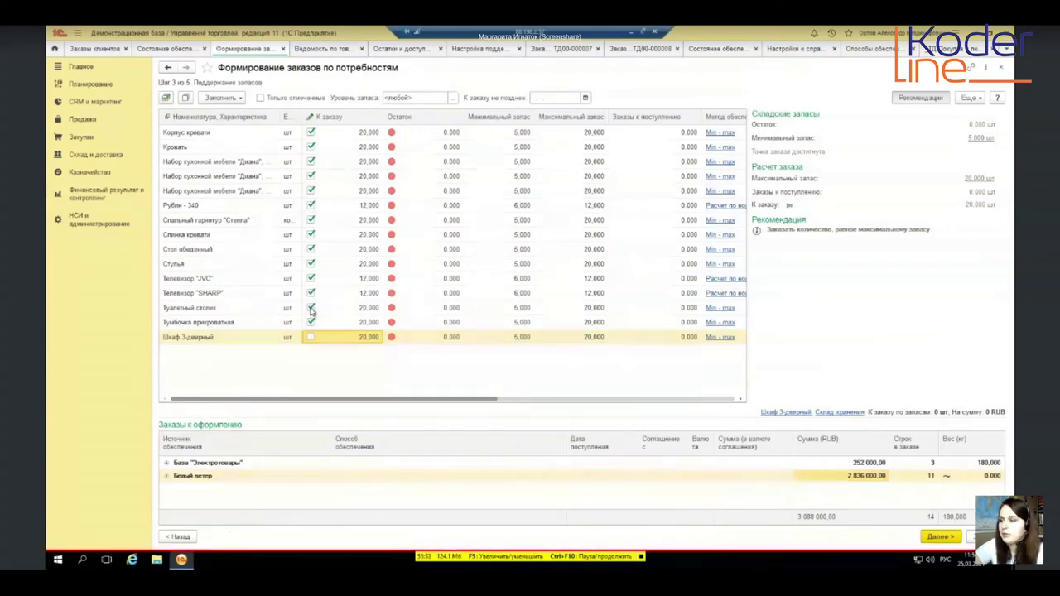
click(311, 307)
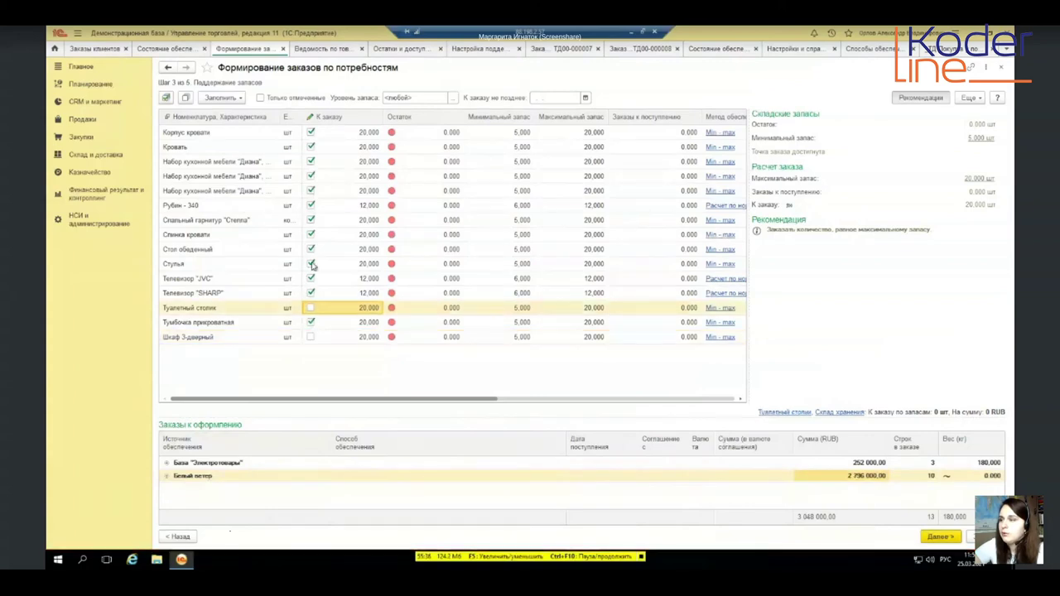
click(310, 249)
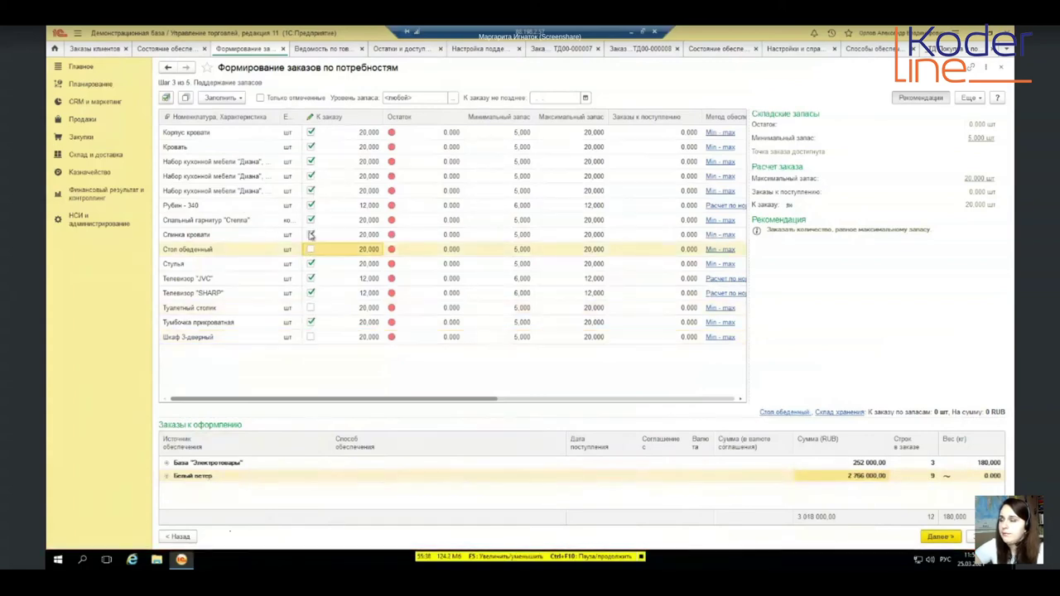
click(310, 233)
click(311, 220)
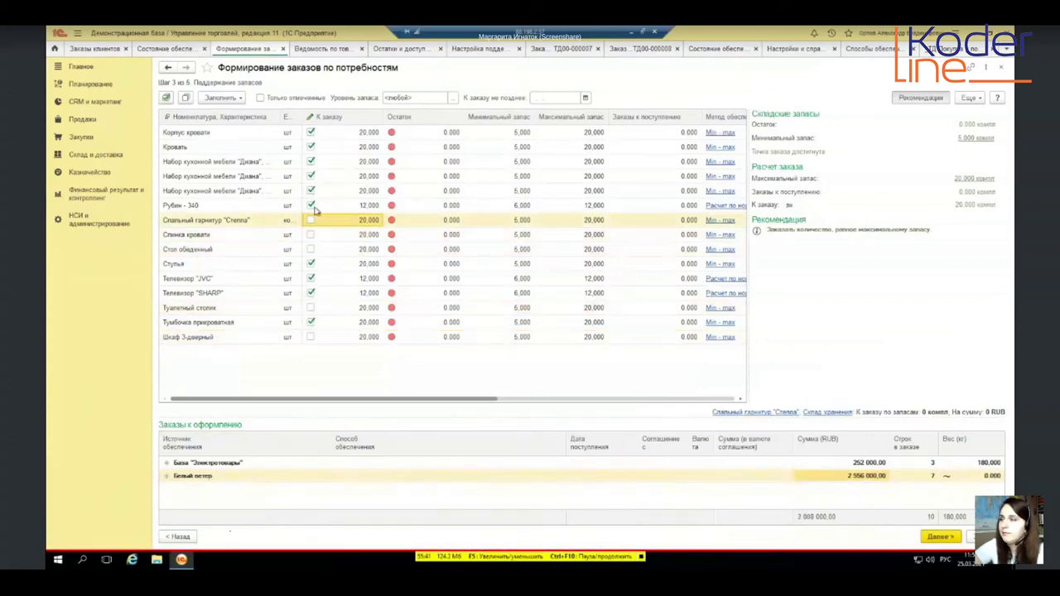
click(310, 191)
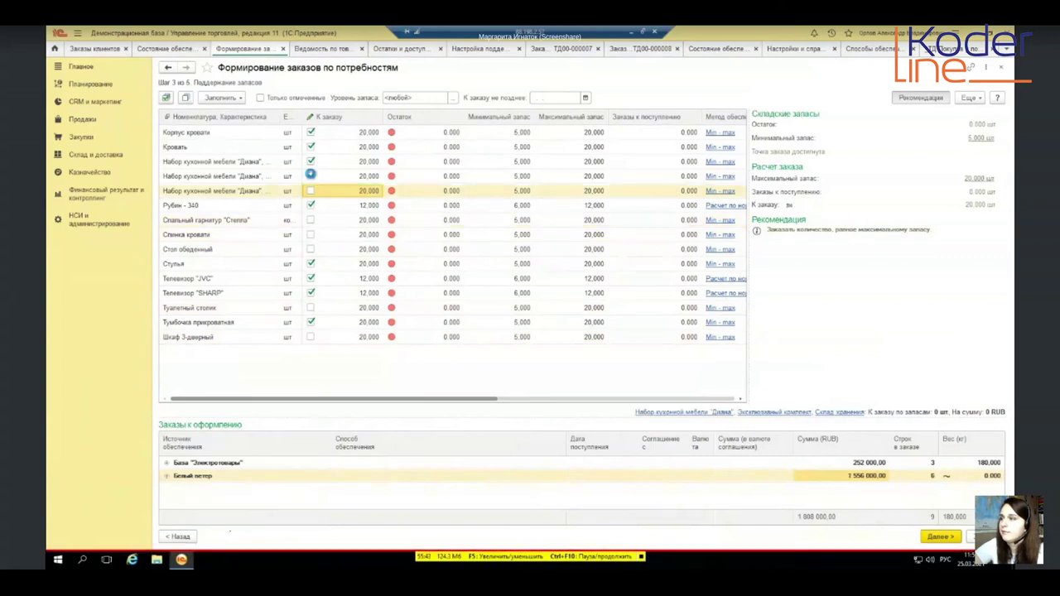
click(311, 176)
click(310, 162)
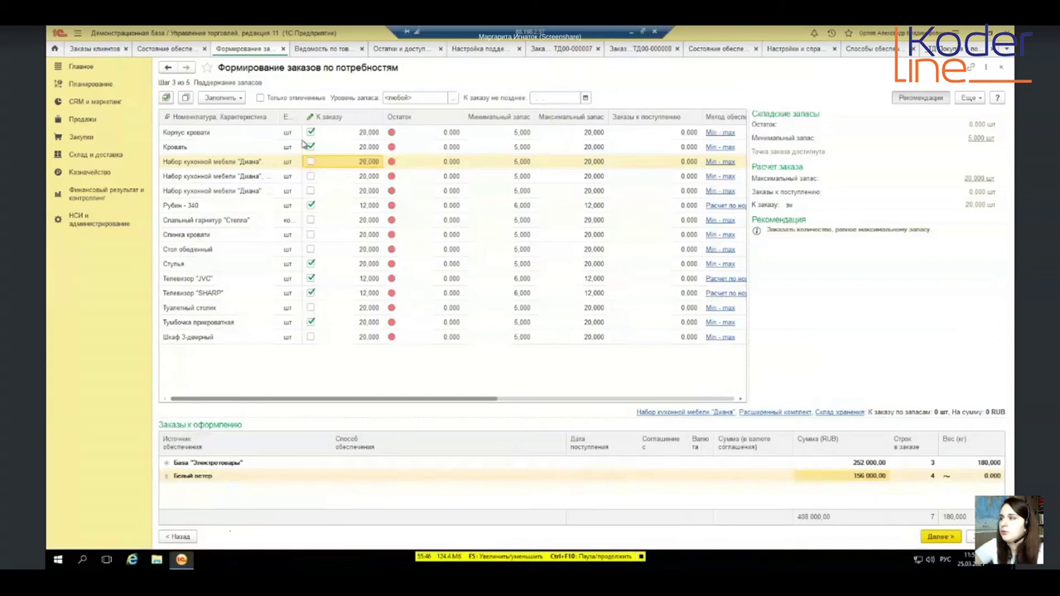
click(311, 133)
click(311, 147)
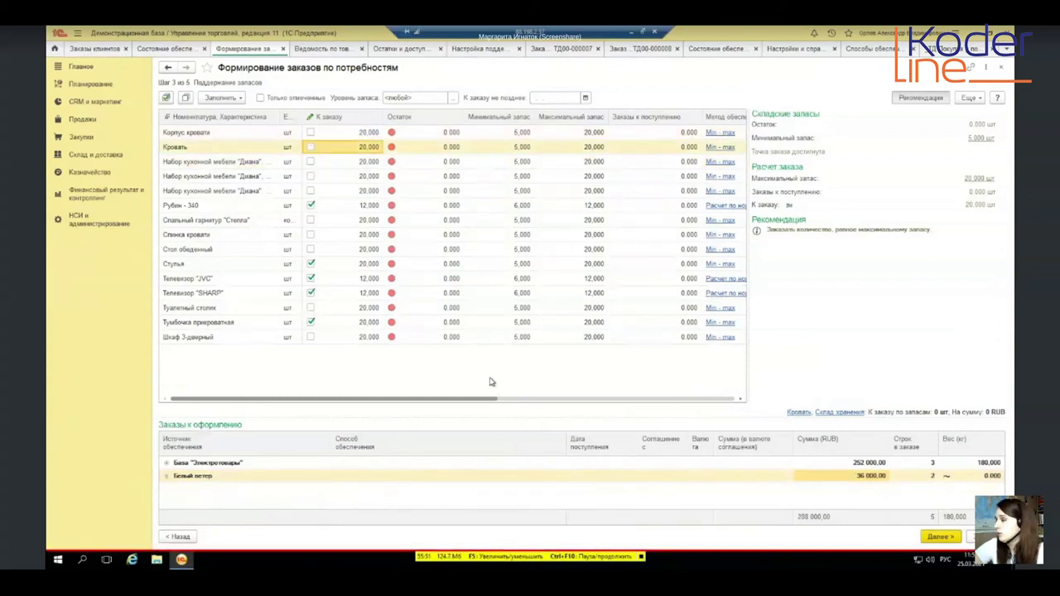
Advance to "Обеспечение заказов к отгрузке", hide the recommendations, and widen "Способ обеспечения" to check supply methods, delivery dates and quantities per customer order
click(927, 536)
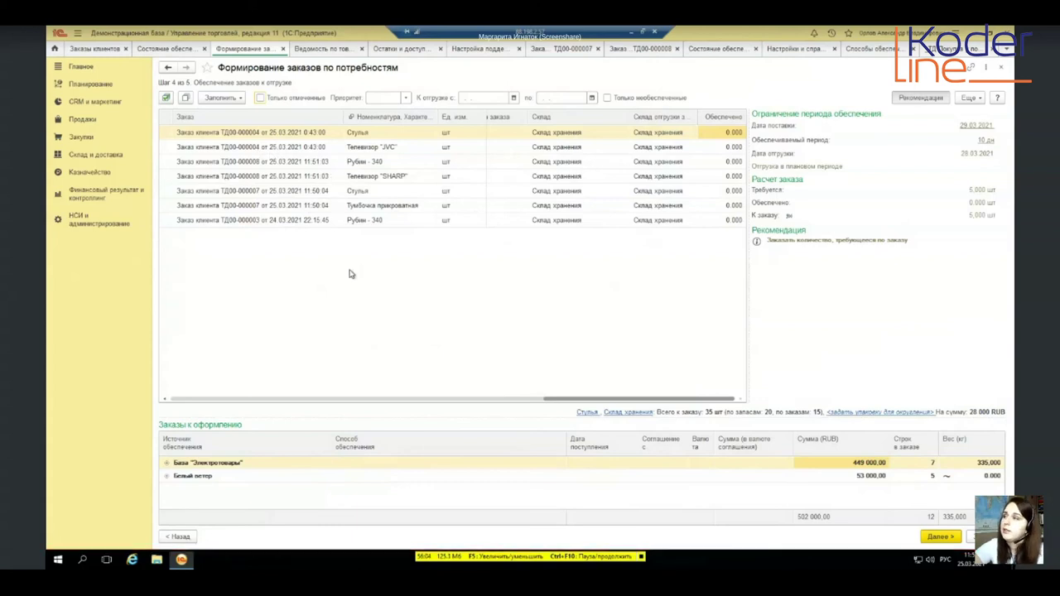
click(921, 98)
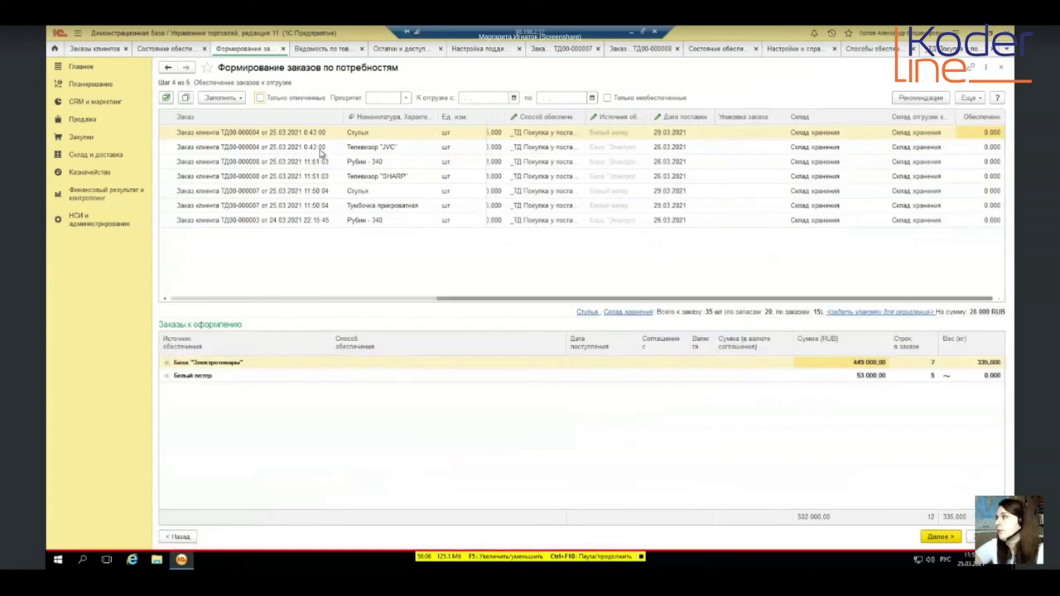
click(180, 538)
click(593, 313)
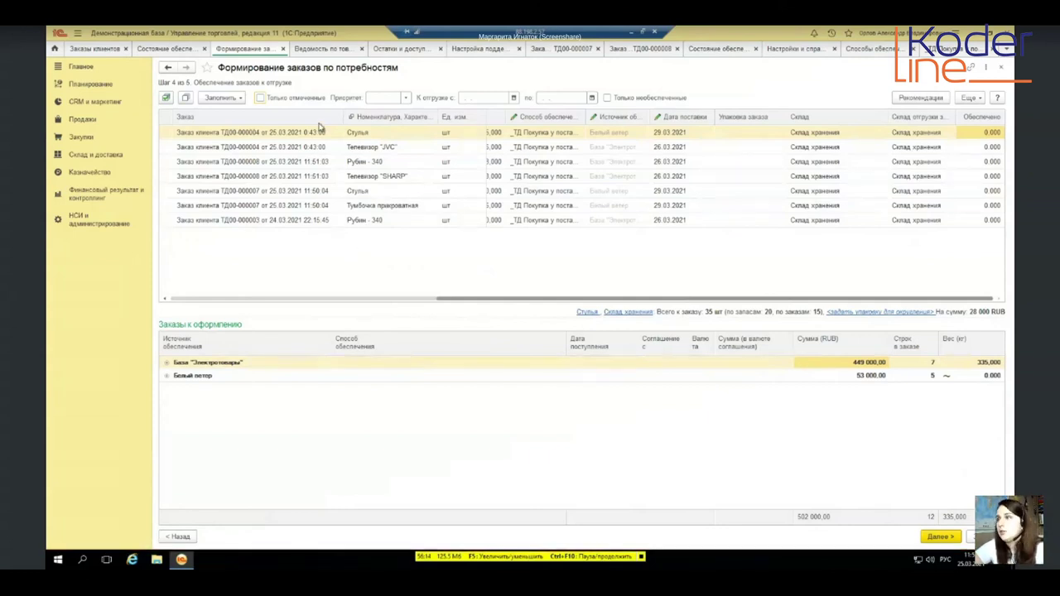
click(324, 135)
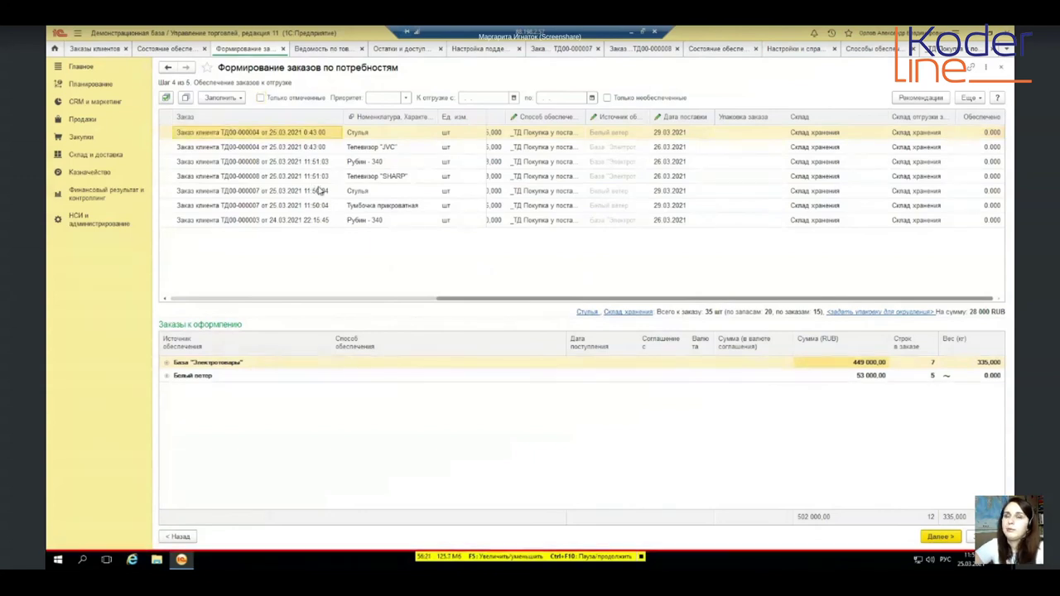
drag(507, 121, 553, 117)
drag(621, 120, 660, 121)
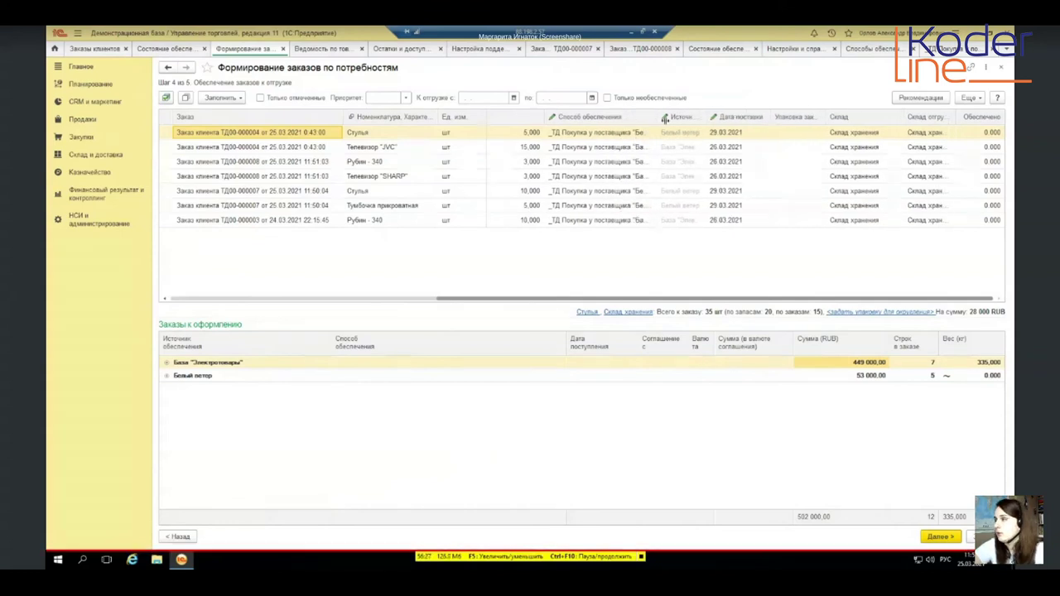
drag(661, 121, 698, 121)
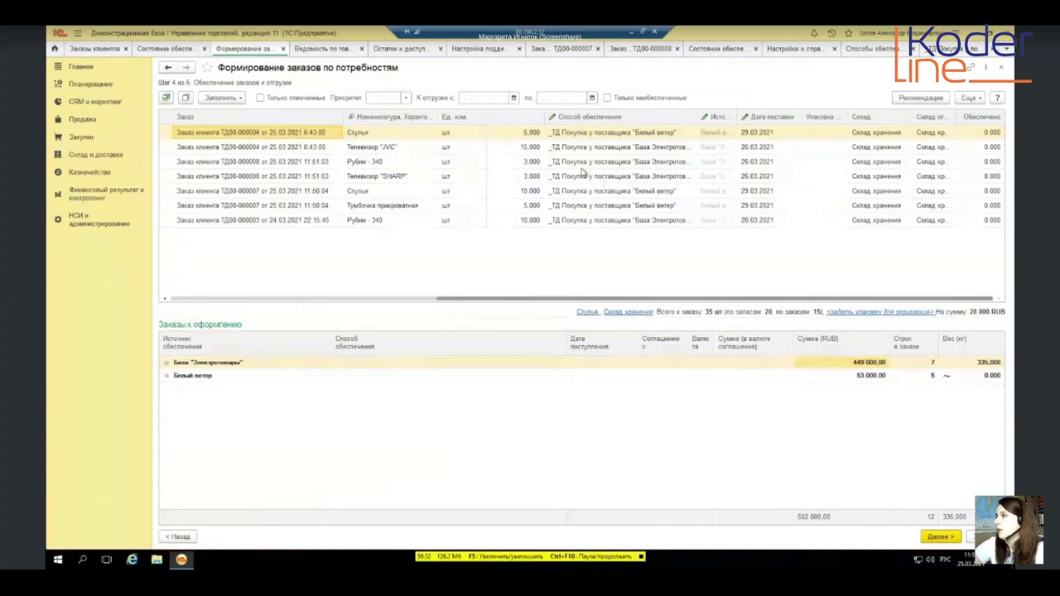
click(766, 192)
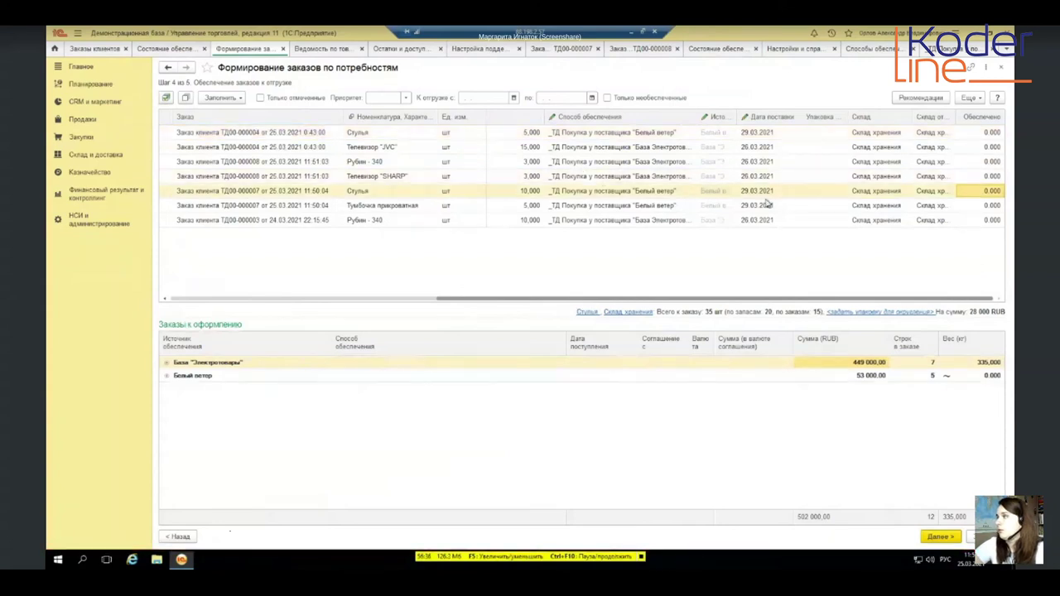
drag(520, 135, 515, 163)
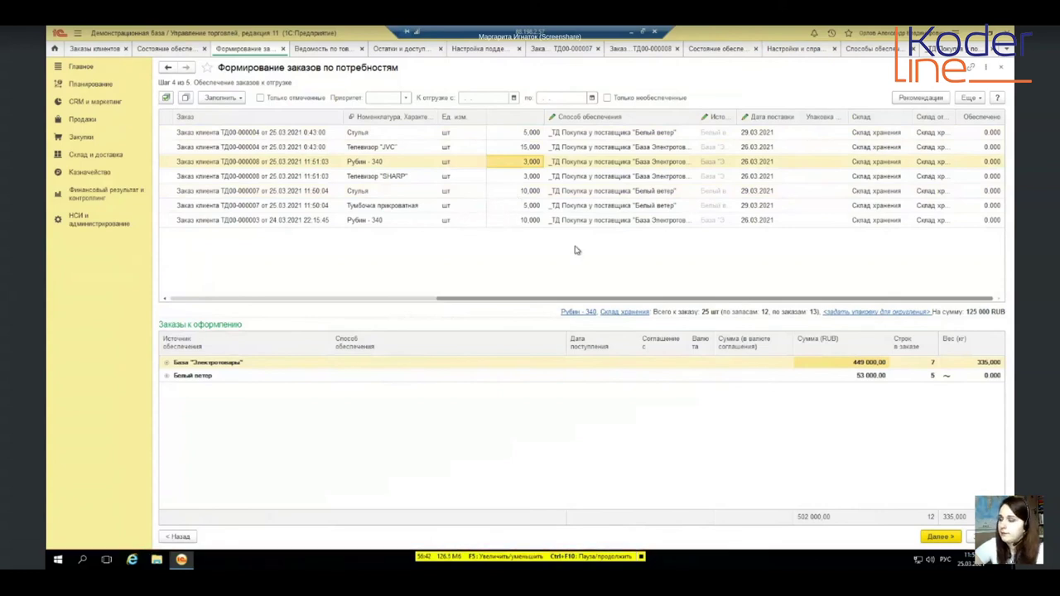
Generate the supplier orders and open the one for "Белый ветер"
click(942, 537)
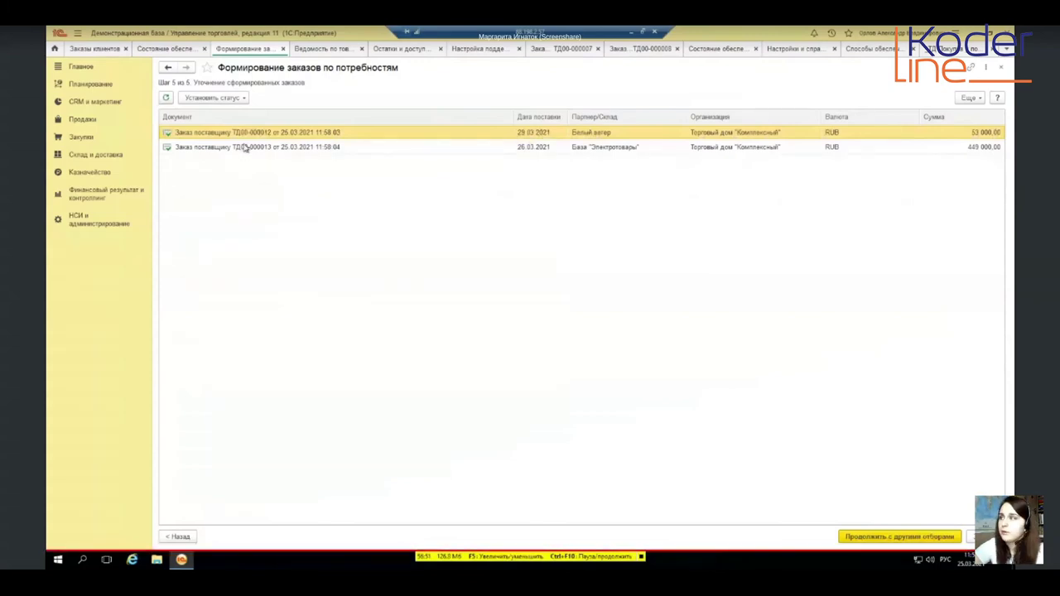
click(601, 149)
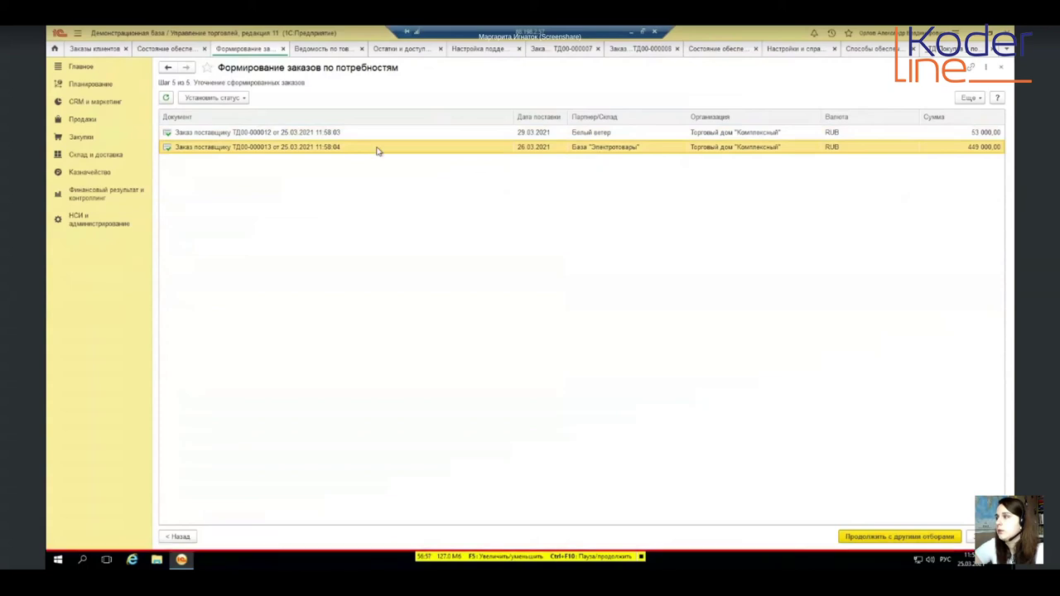
click(298, 132)
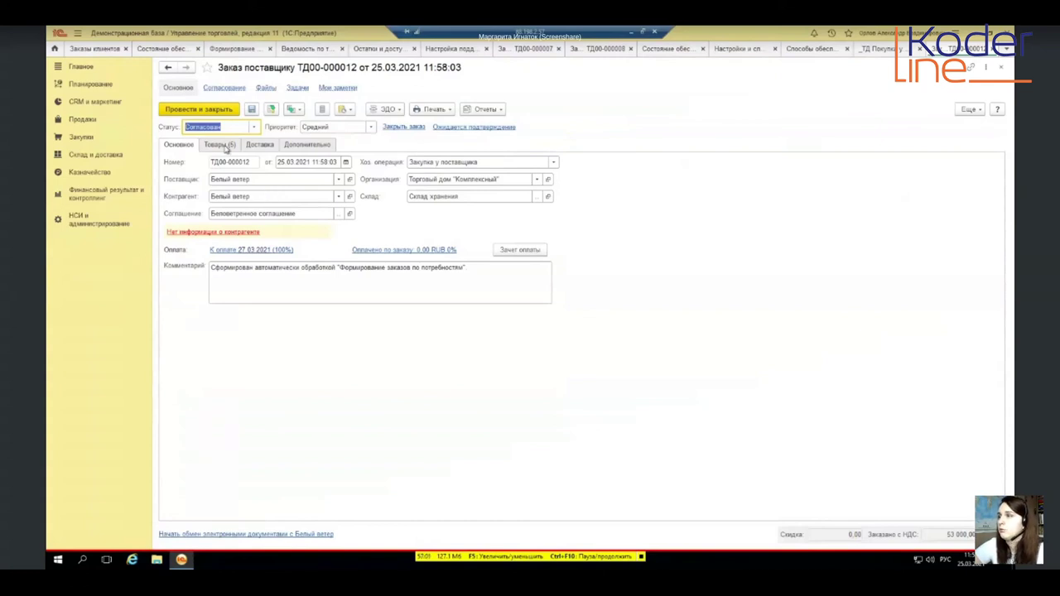
Show the goods of the "Белый ветер" order, set its status to "Подтвержден" and post it
click(225, 148)
click(253, 128)
click(230, 172)
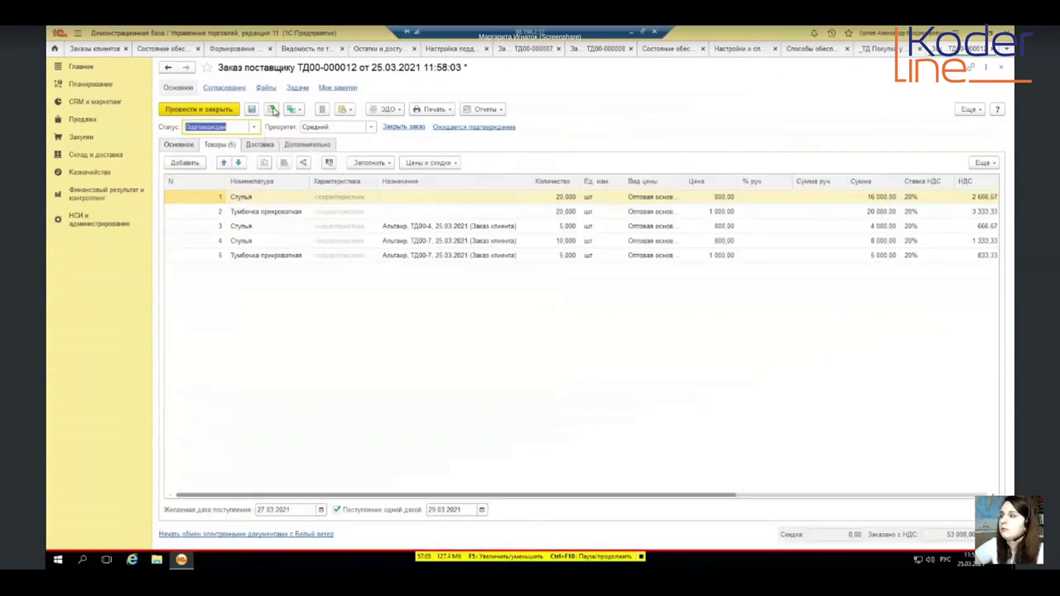
click(273, 111)
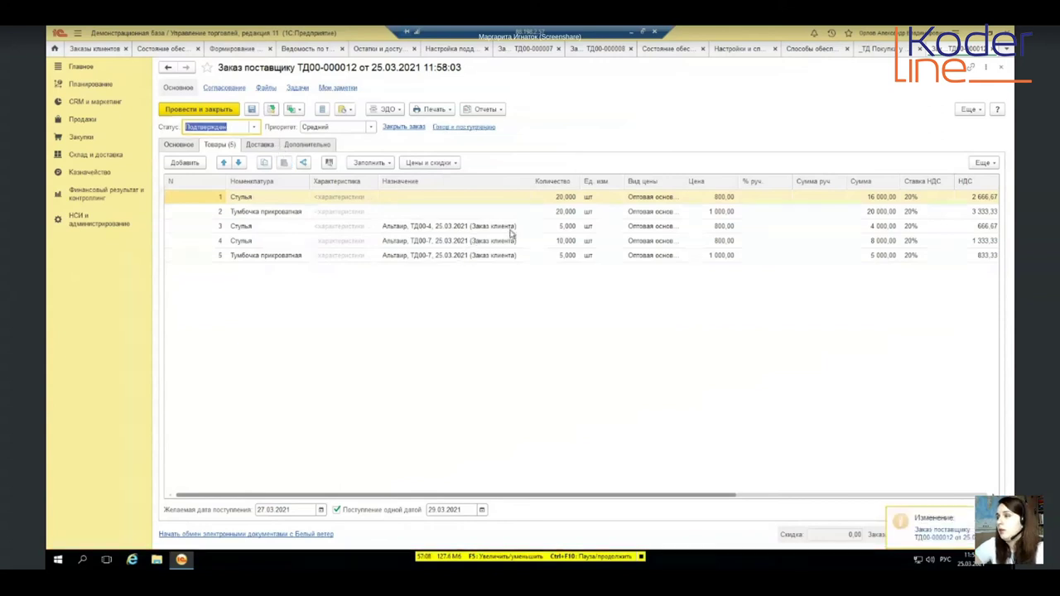
Compare the "Назначение" of the lines supplied for customer orders with the unassigned stock lines and their quantities
click(400, 228)
click(402, 241)
click(403, 256)
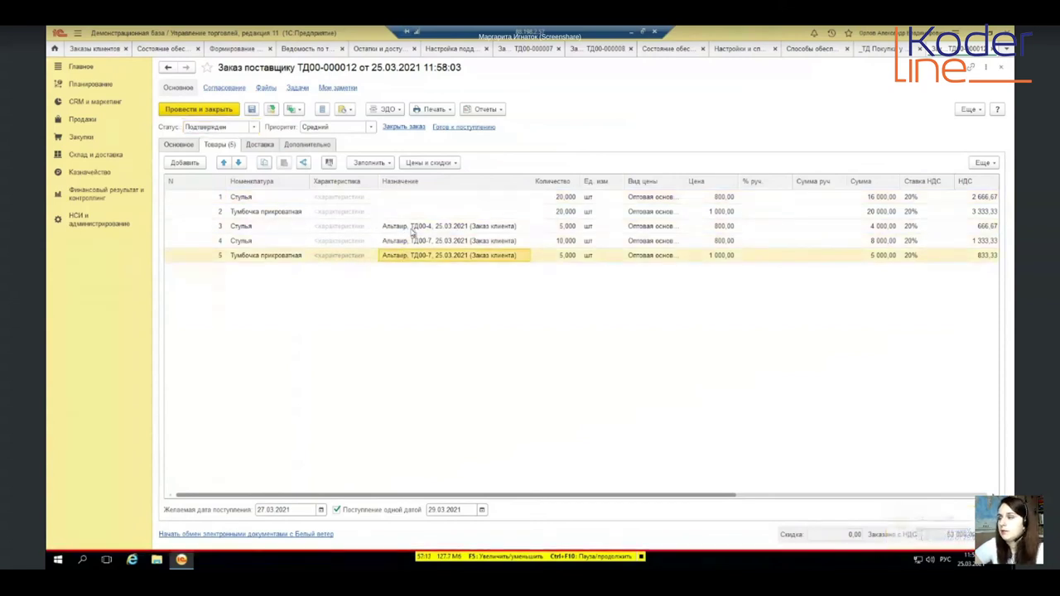
click(412, 230)
click(413, 241)
click(409, 257)
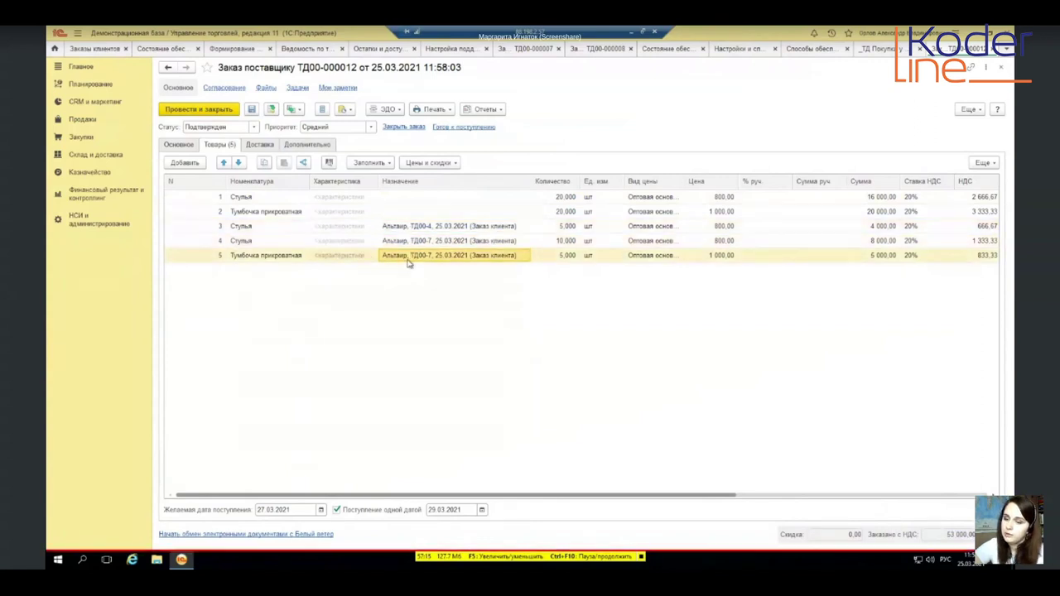
click(431, 214)
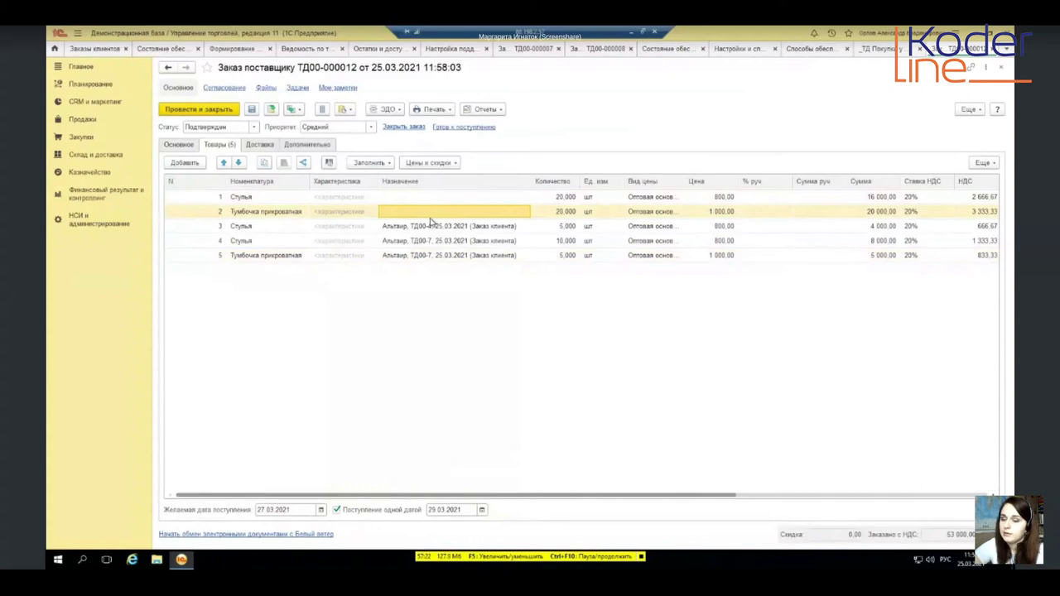
click(548, 201)
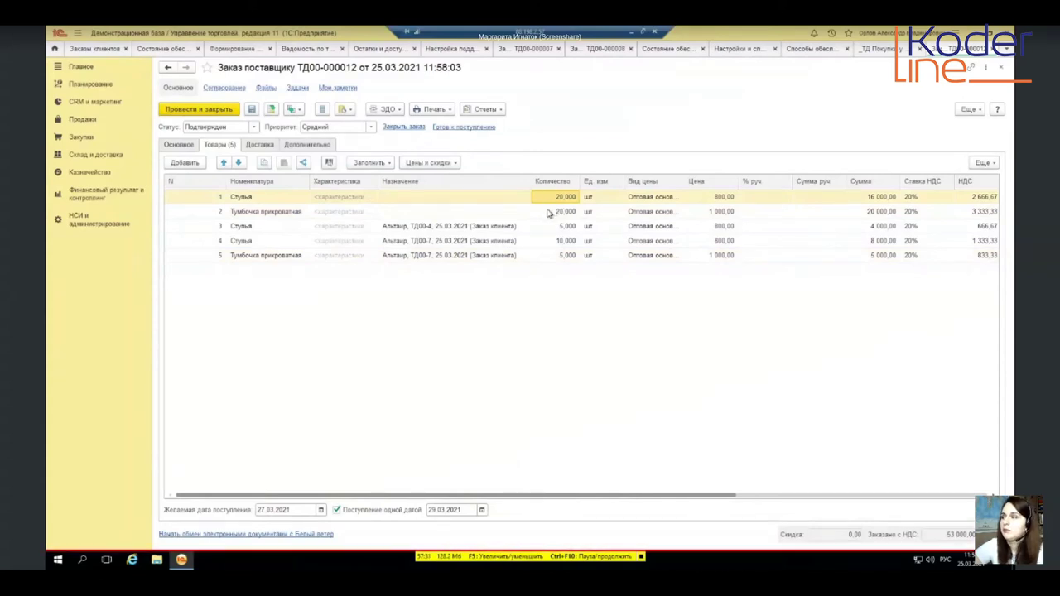
click(547, 213)
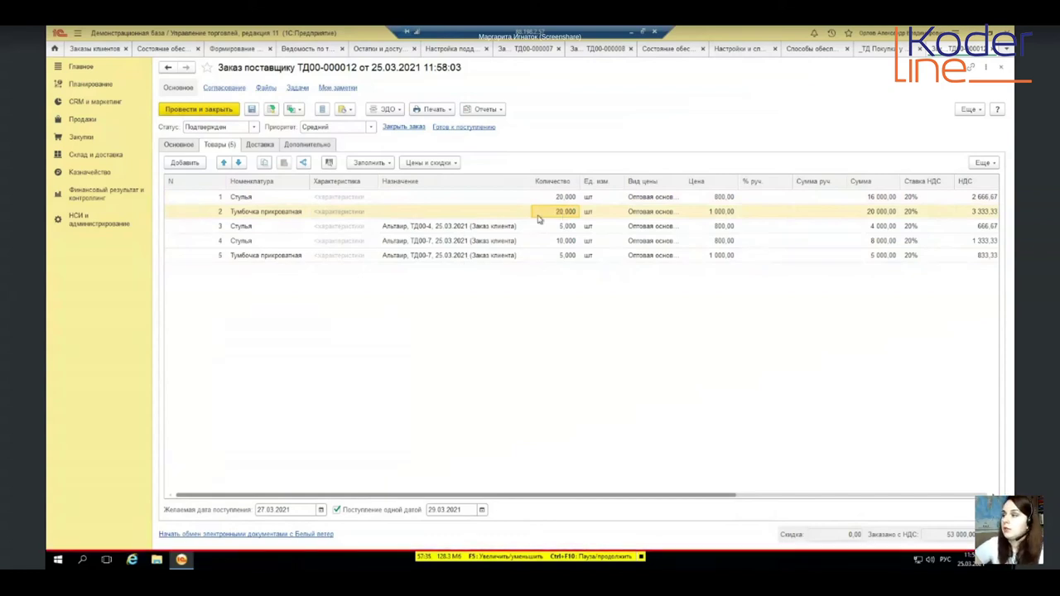
click(416, 211)
click(415, 226)
click(415, 237)
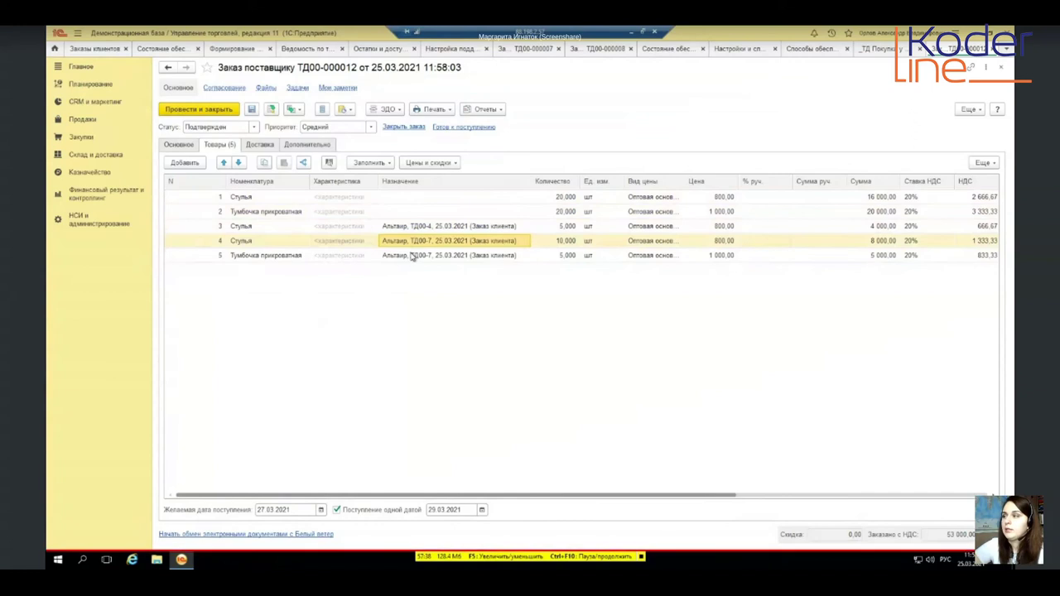
click(412, 257)
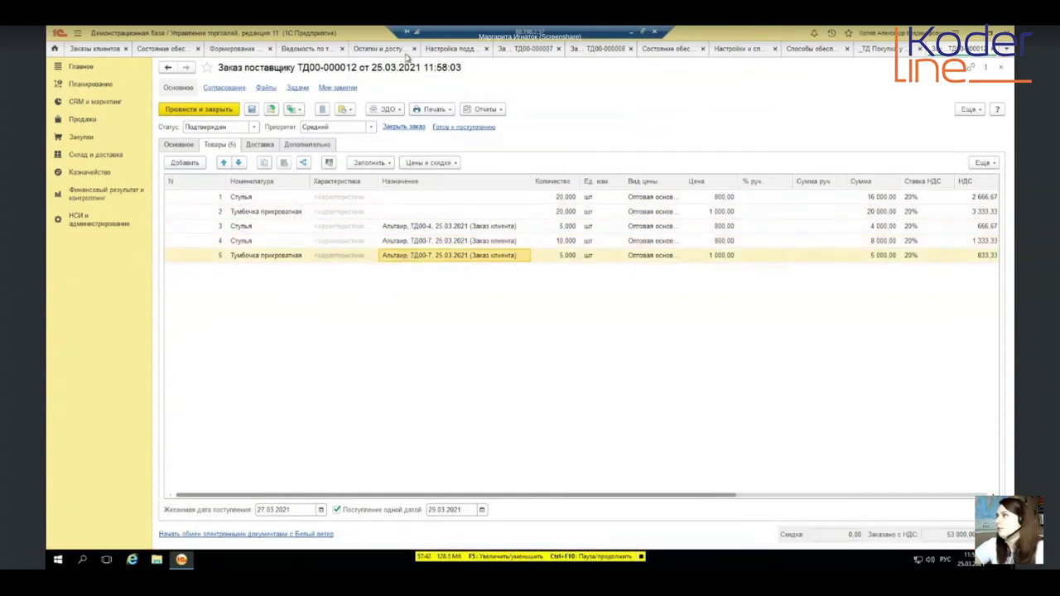
Regenerate the "Остатки и доступность товаров" report for "Склад хранения" and return to the "Белый ветер" supplier order
click(396, 49)
click(190, 103)
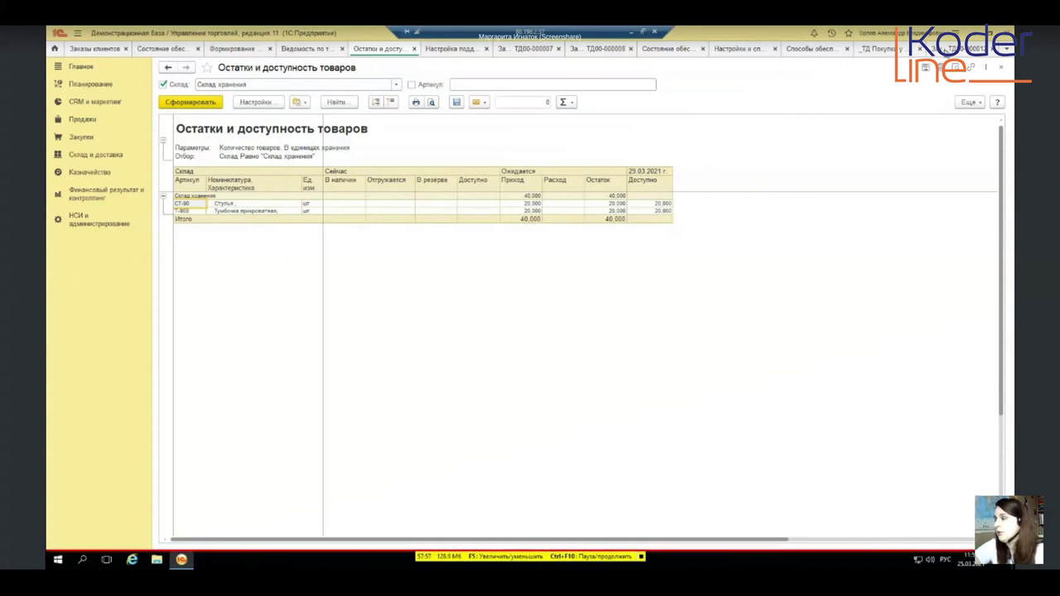
click(959, 48)
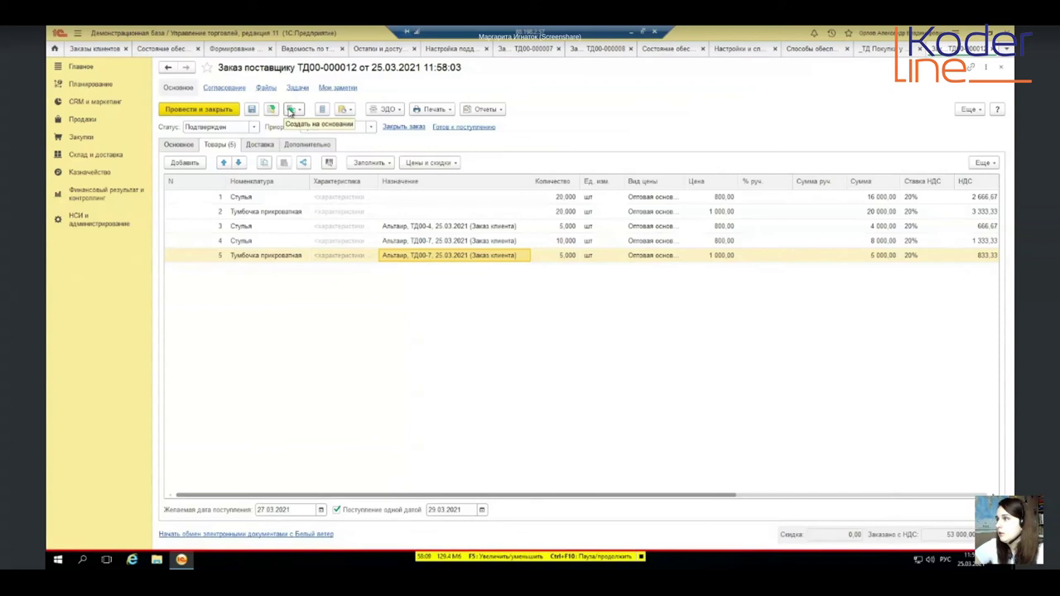
Create "Приобретение товаров и услуг" from the supplier order, check the "Назначение" of its lines, and post and close it
click(290, 111)
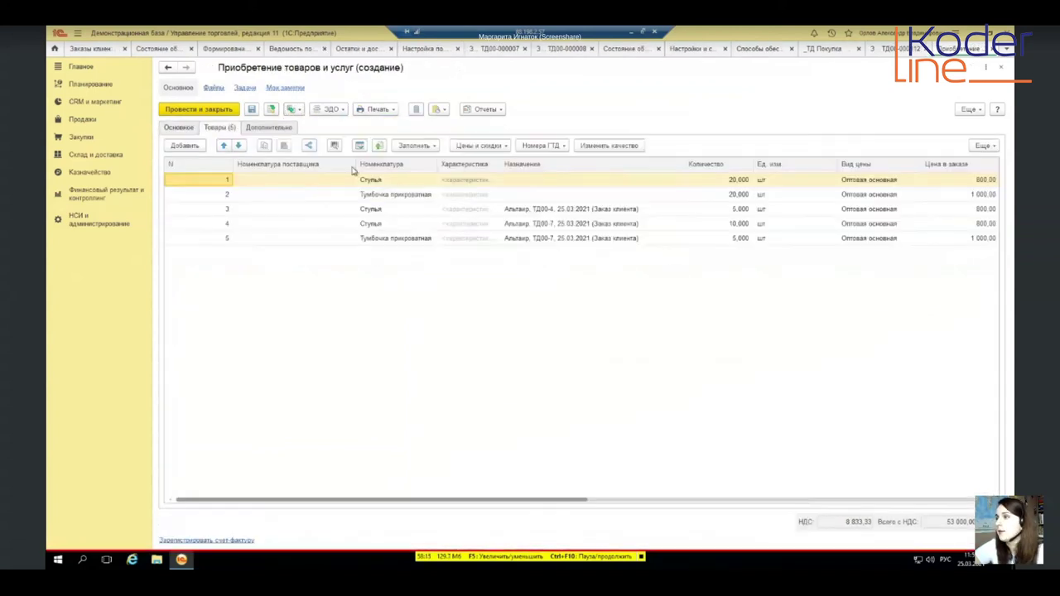
drag(353, 167, 267, 170)
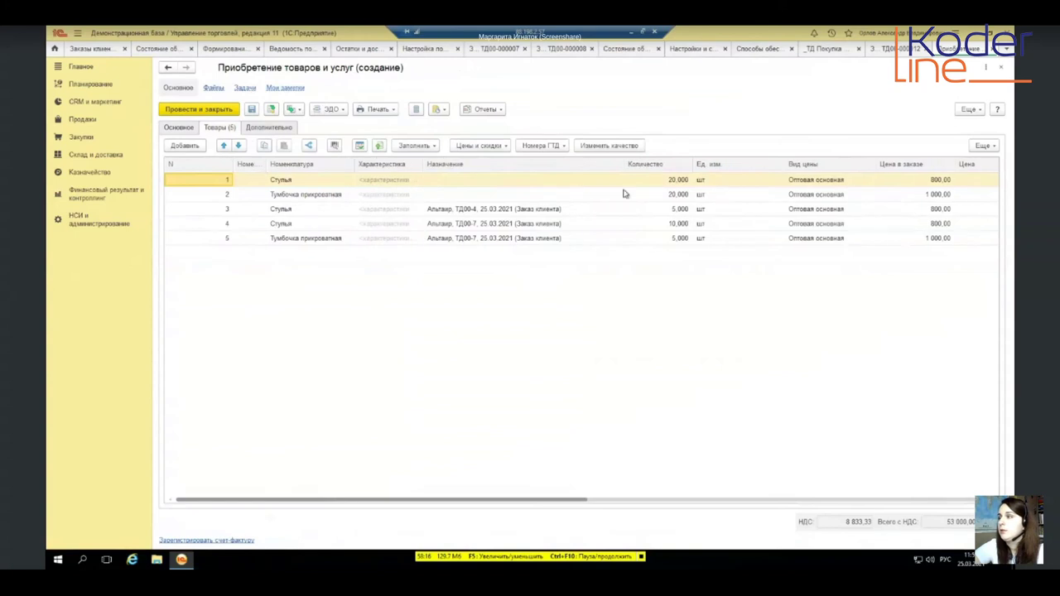
click(581, 208)
key(Up)
key(Up)
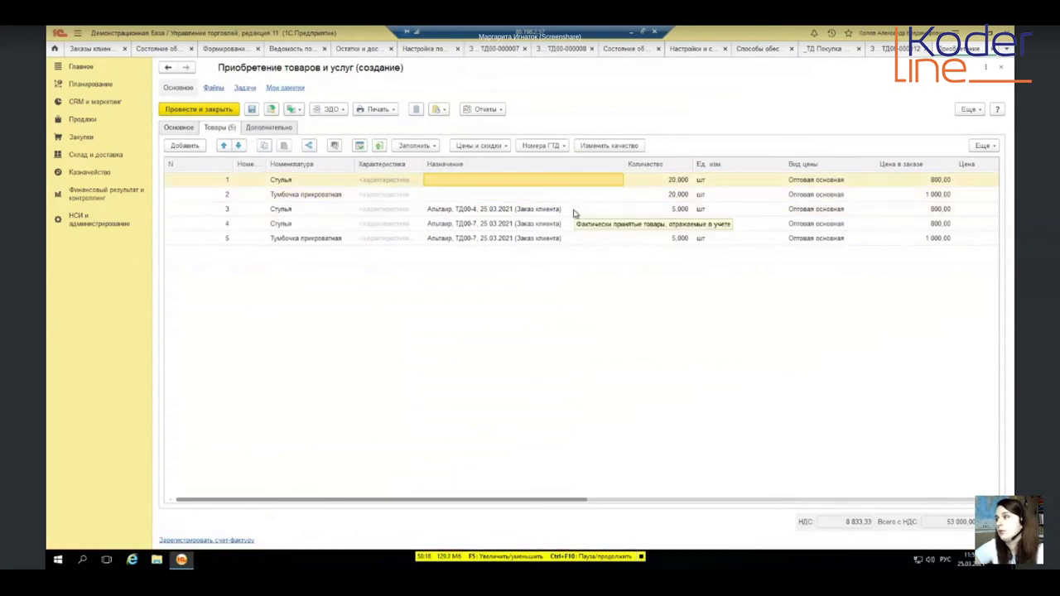
click(576, 210)
key(Down)
key(Down)
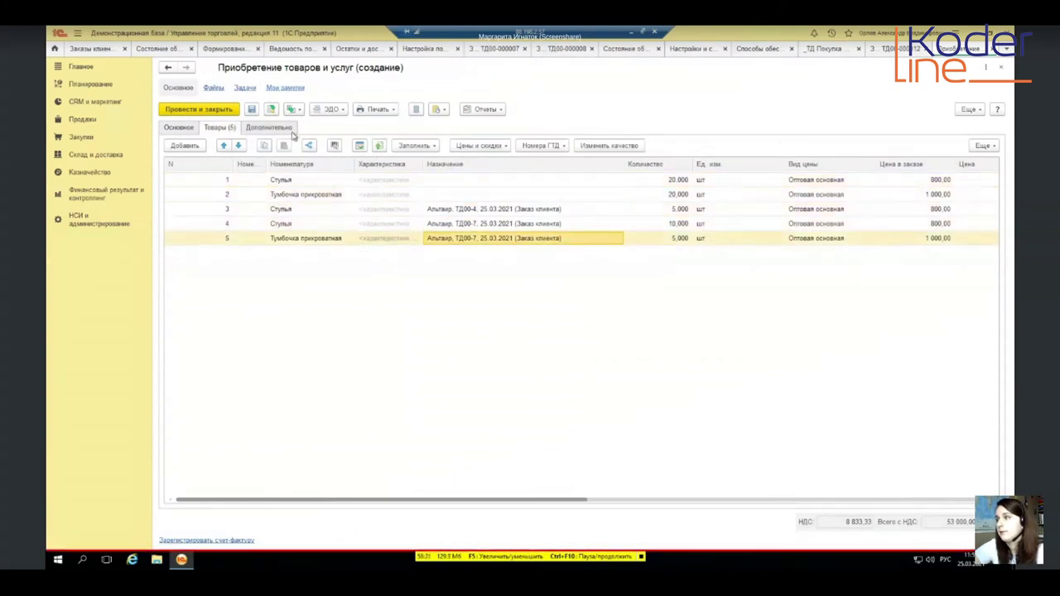
click(272, 110)
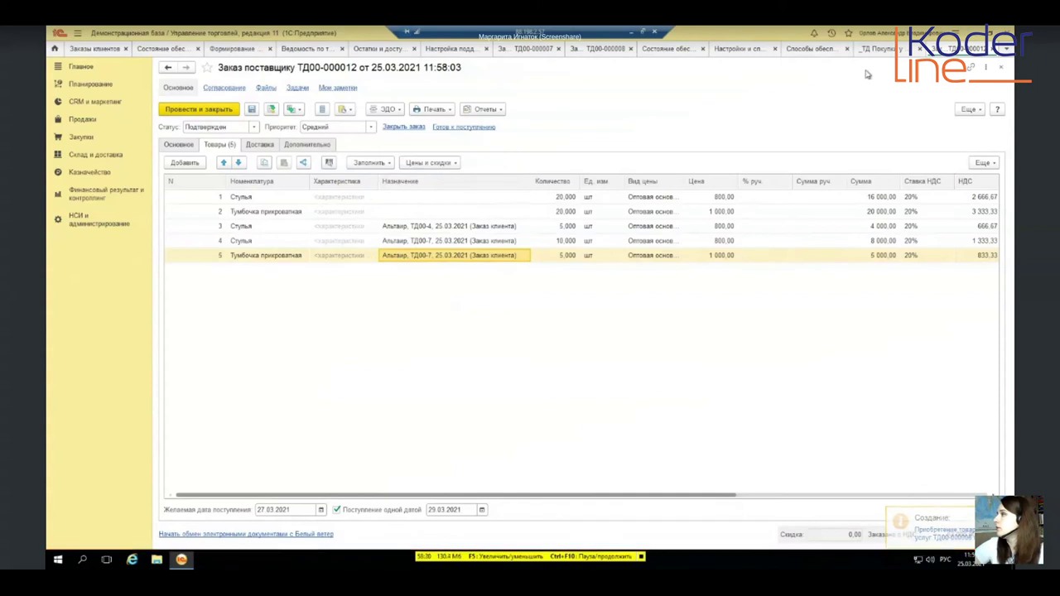
key(Escape)
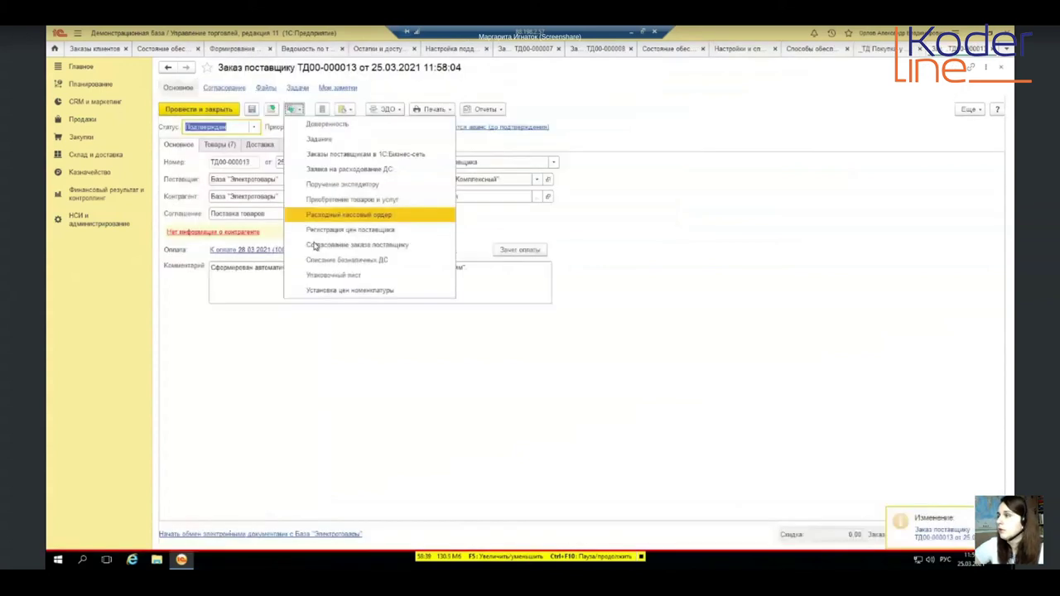
Create "Приобретение товаров и услуг" from the "Электротовары" order, fill in "Номер ГТД" on both Телевизор "JVC" lines, save it and close both documents
click(341, 184)
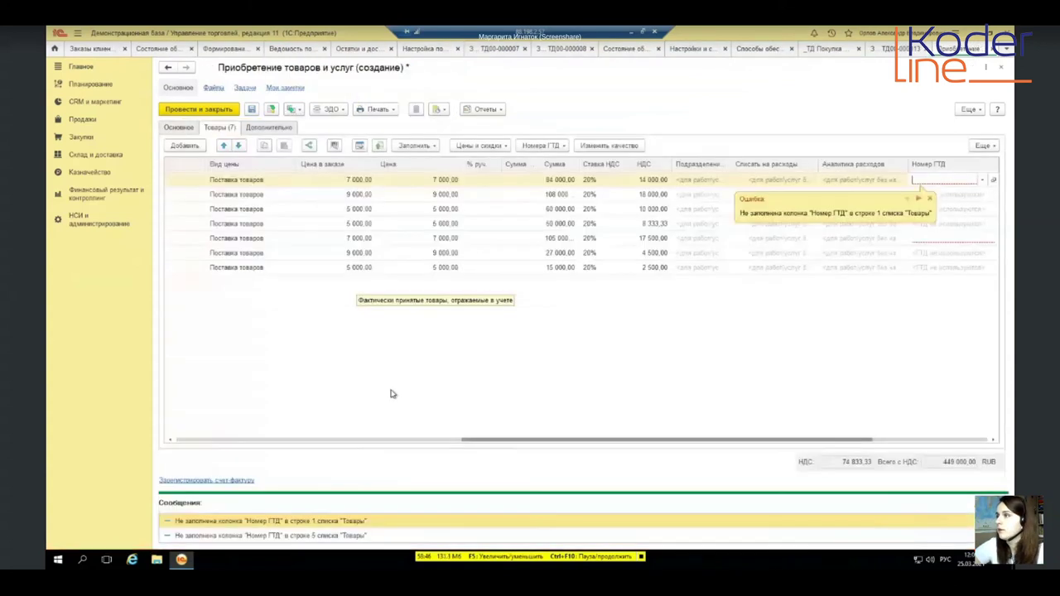
click(981, 180)
click(978, 193)
click(976, 240)
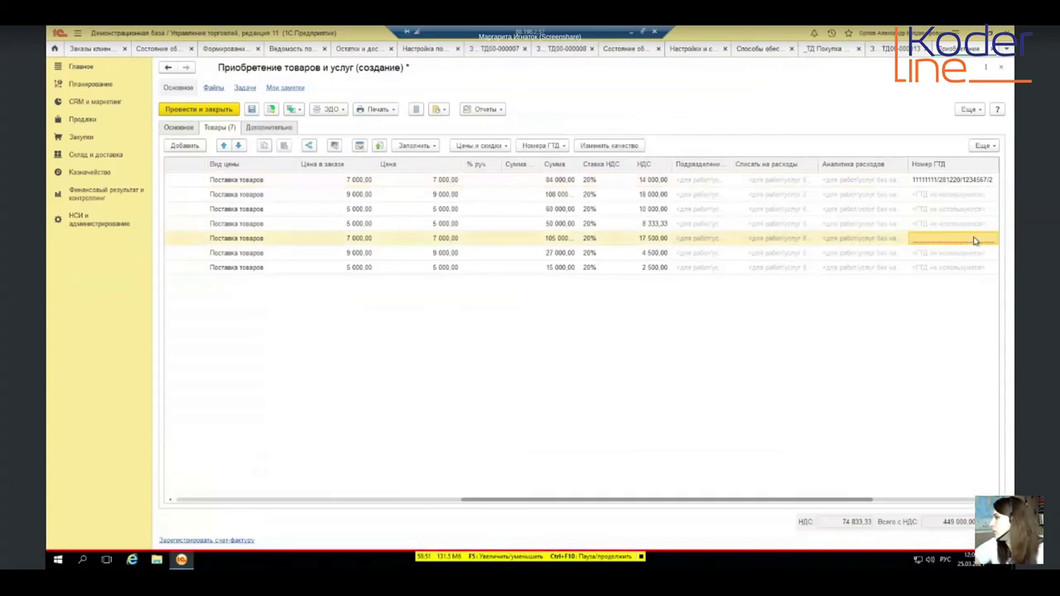
click(976, 240)
click(953, 253)
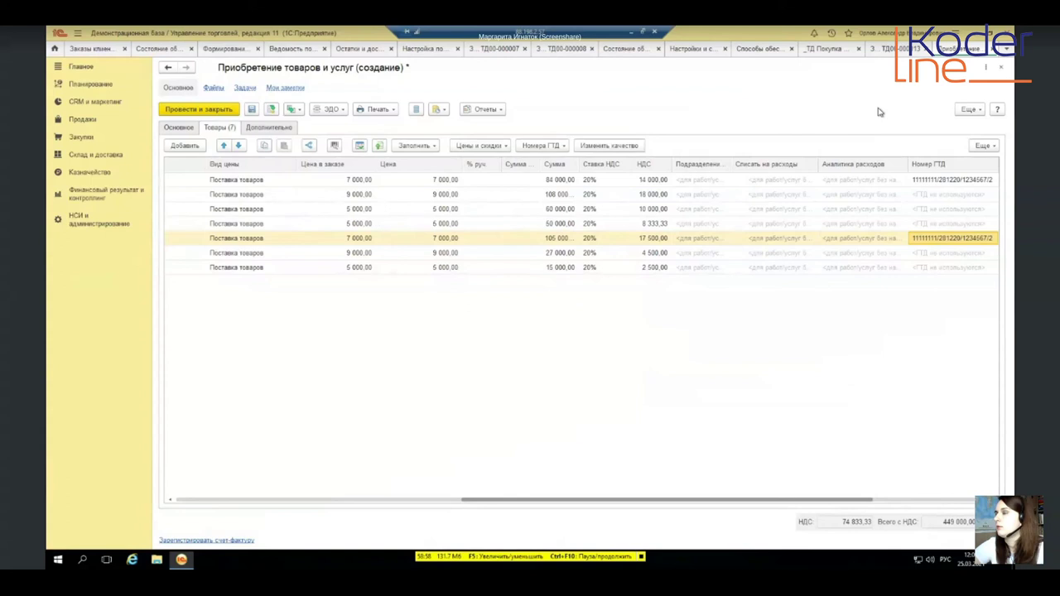
key(ctrl+s)
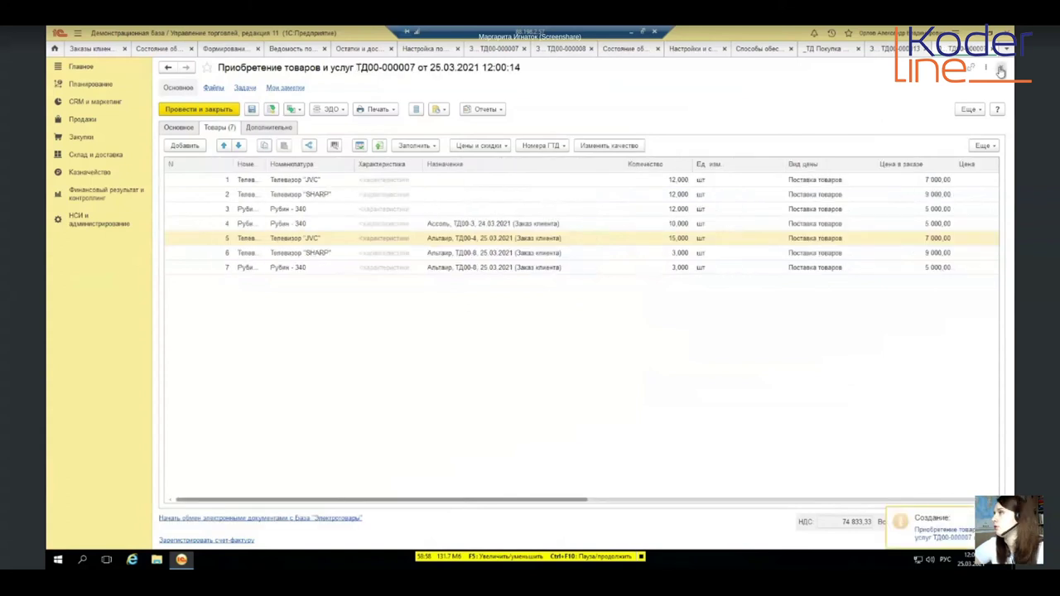
click(1001, 69)
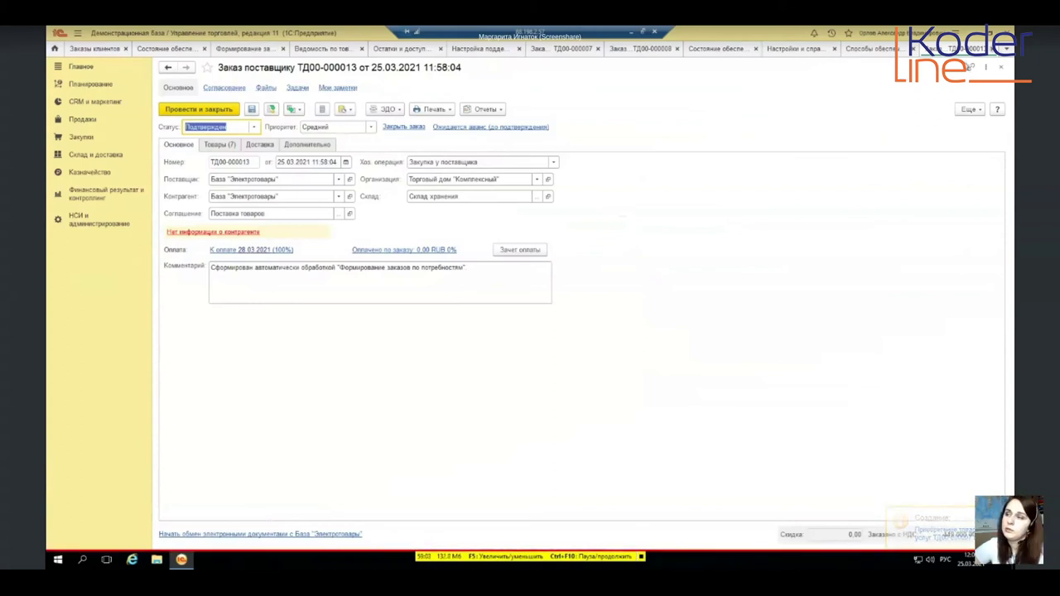
click(1001, 67)
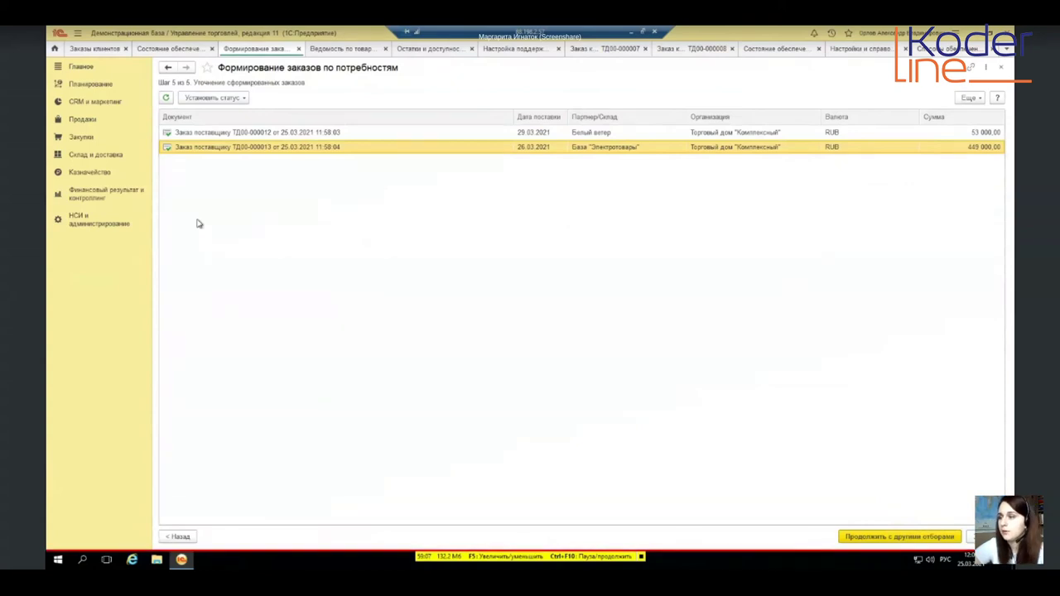
Create a warehouse "Приходный ордер на товары" for the База "Электротовары" supplier order and set its status to "Принят"
click(95, 155)
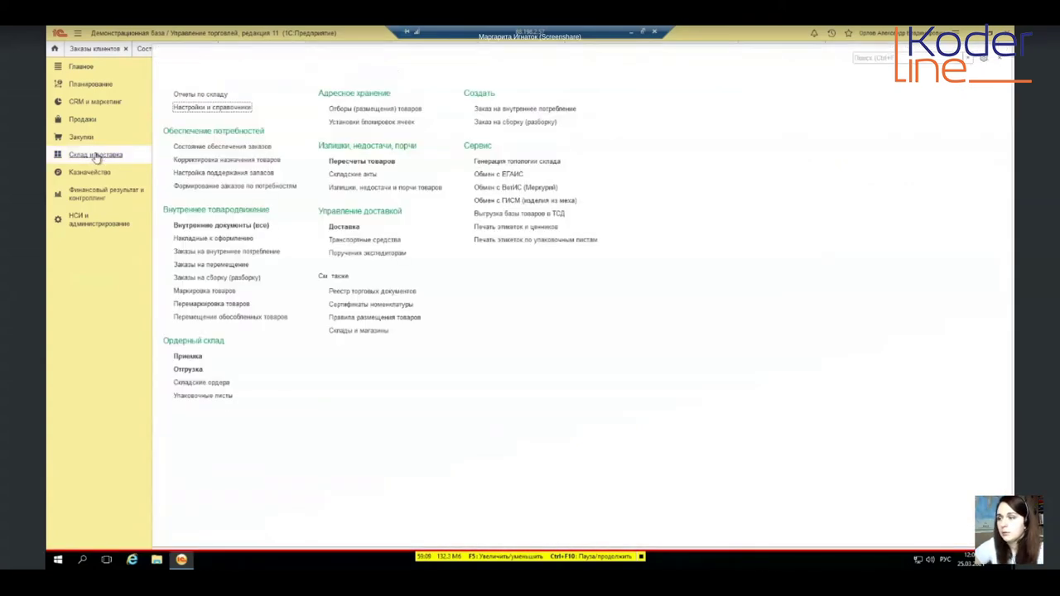
click(189, 357)
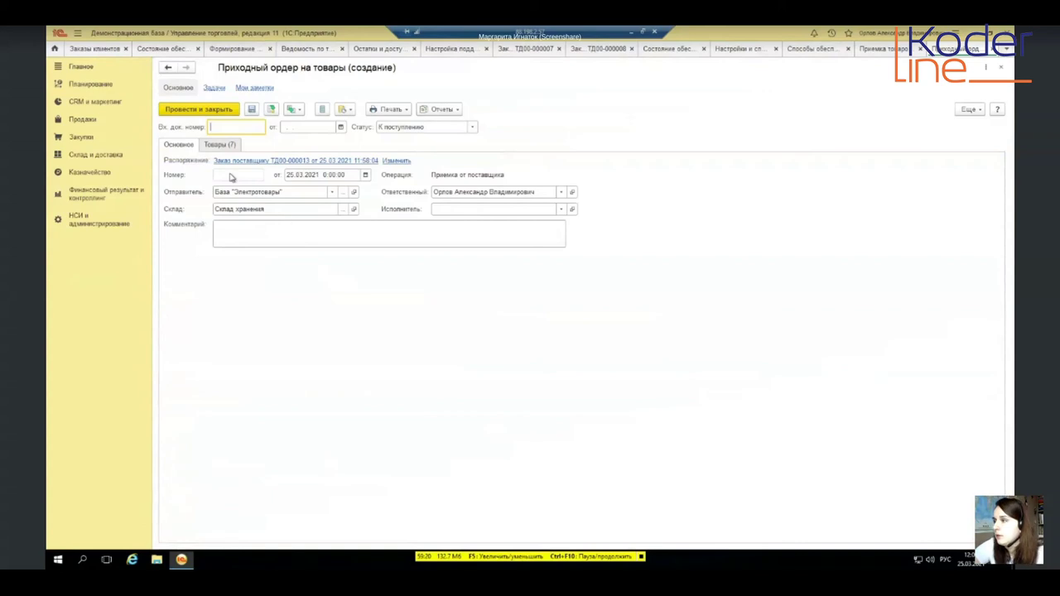
click(208, 145)
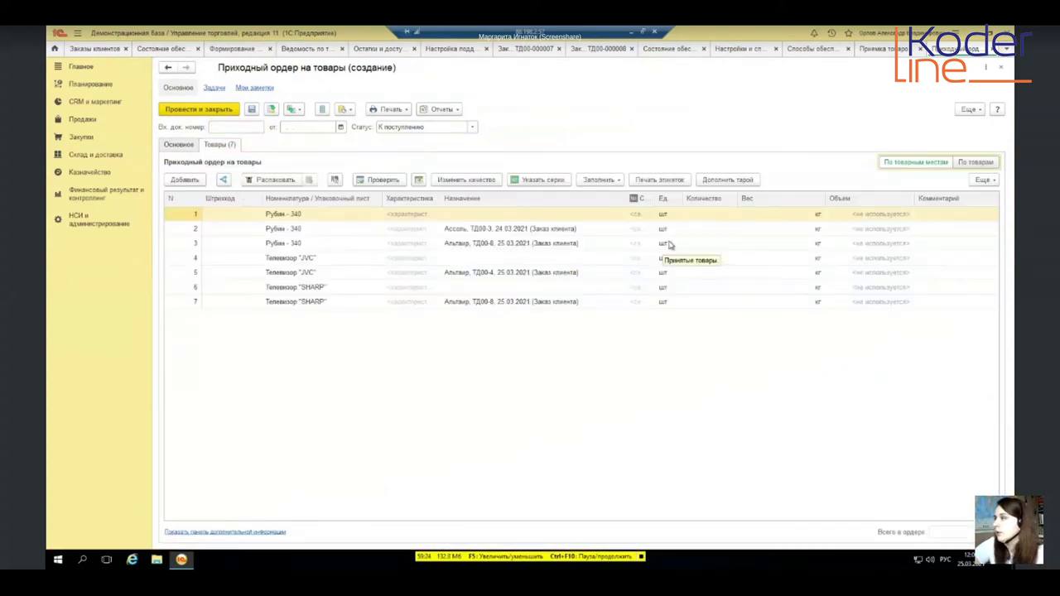
click(722, 216)
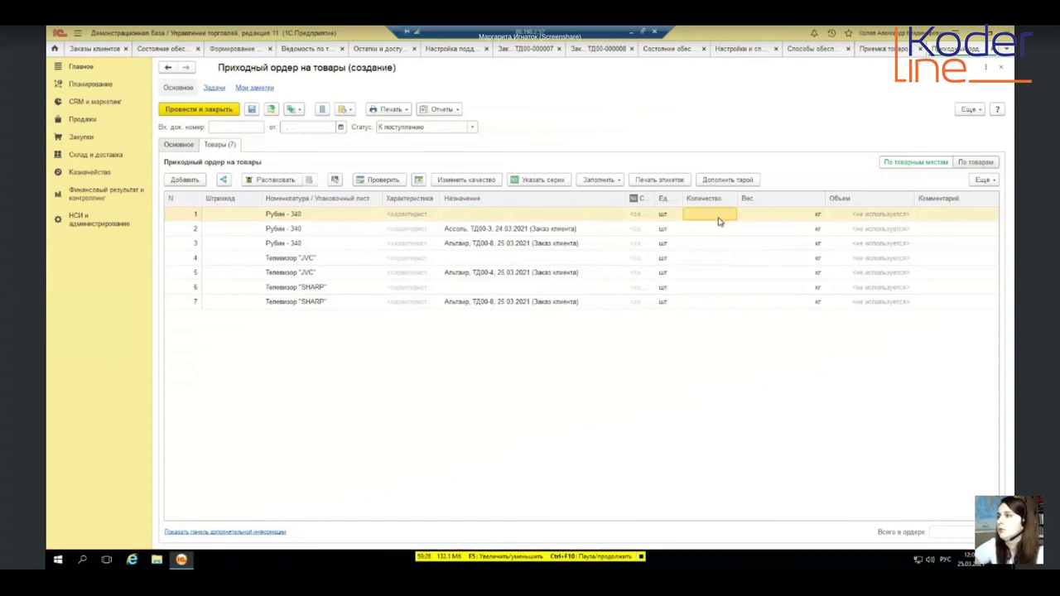
click(473, 128)
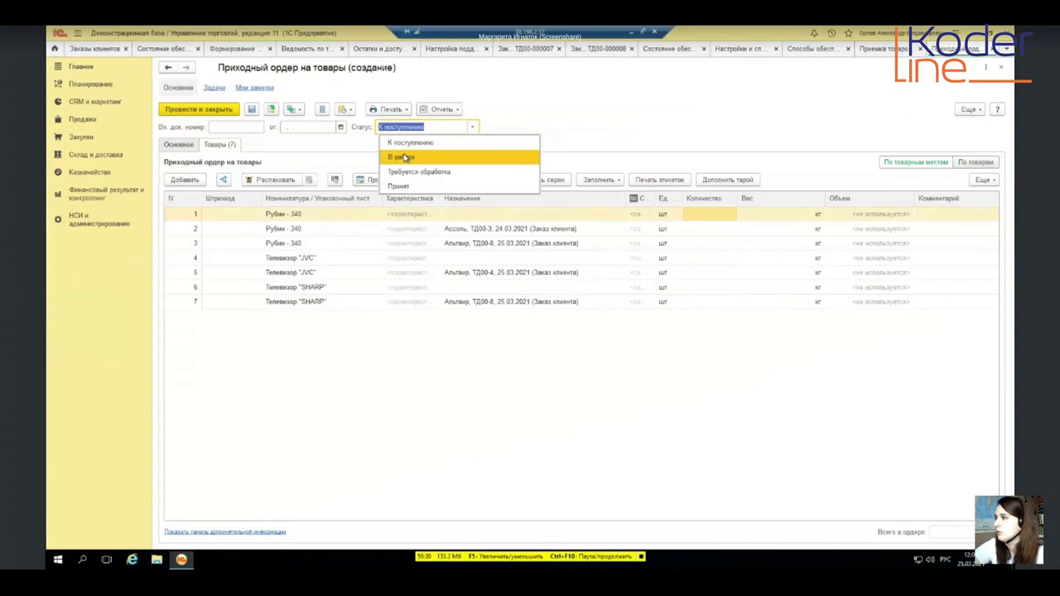
click(400, 187)
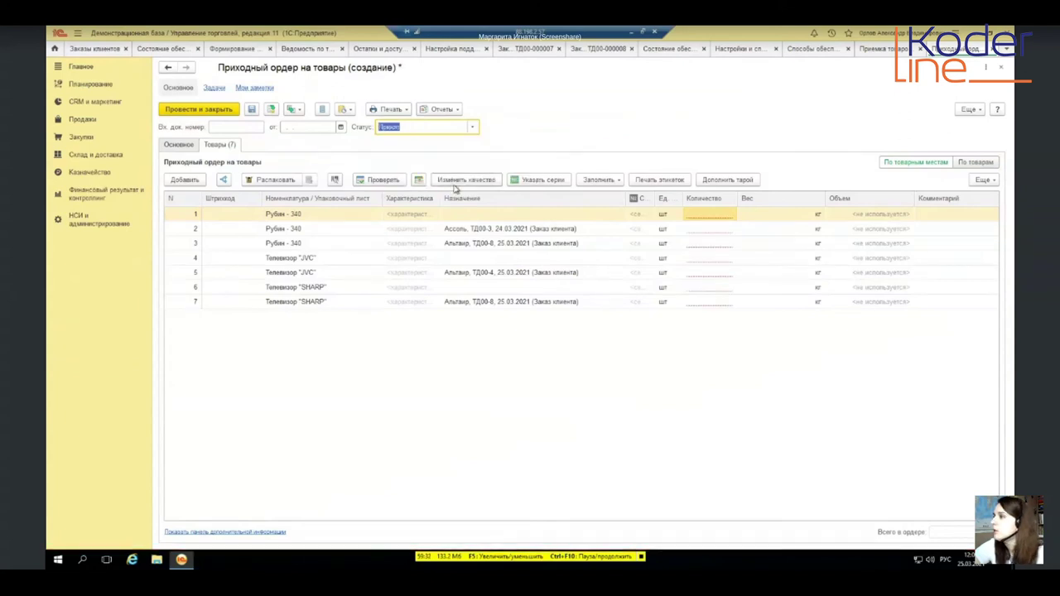
Enter received quantities for the "Рубин - 340" lines: 30 unassigned, 10 for the "Ассоль" order and 5 for the "Альтаир" order
click(719, 217)
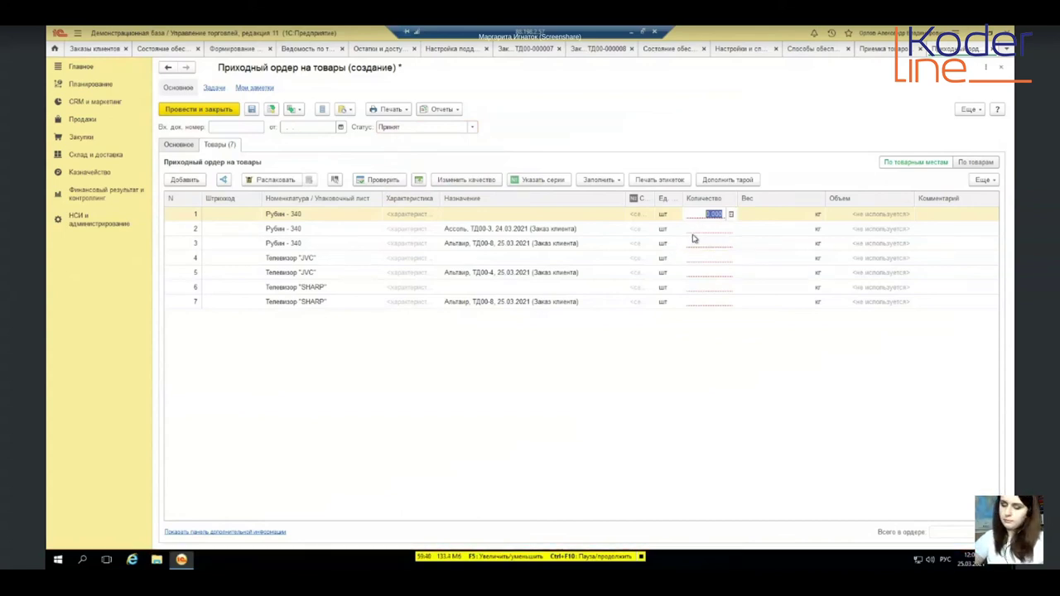
text(30)
key(Return)
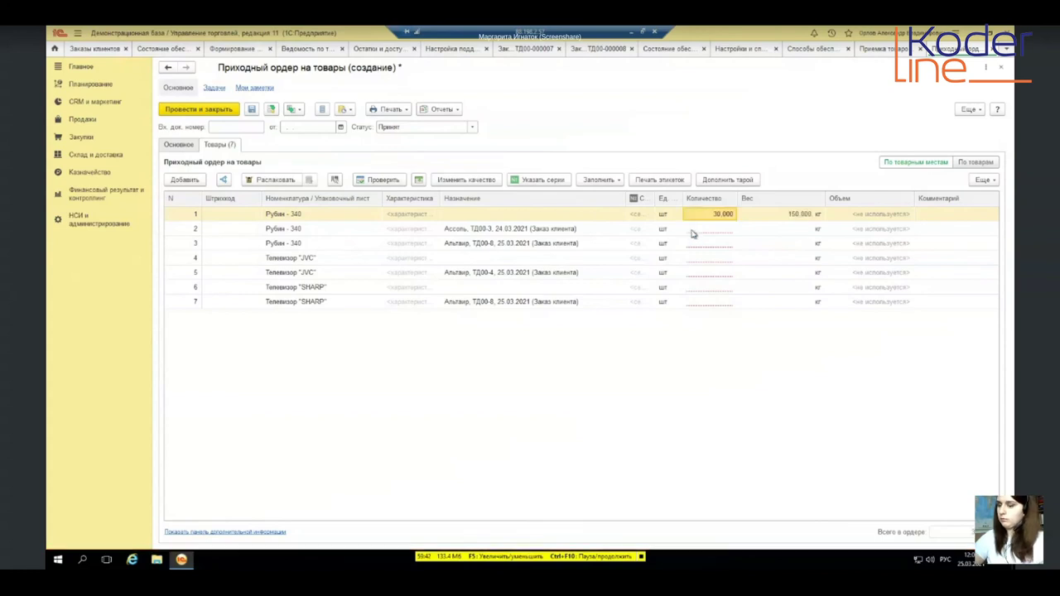
double_click(693, 232)
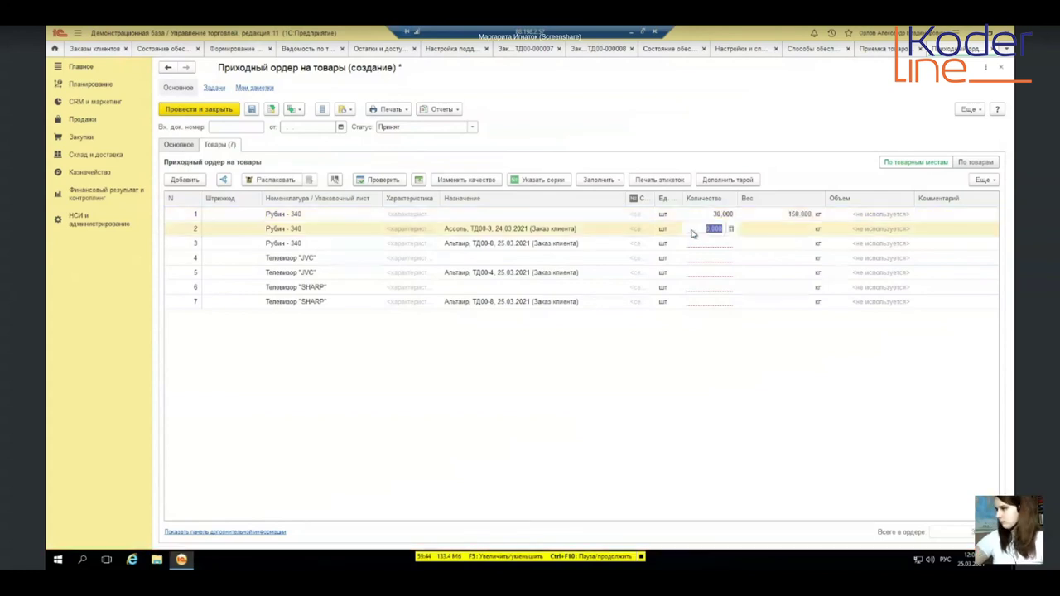
text(10)
double_click(706, 242)
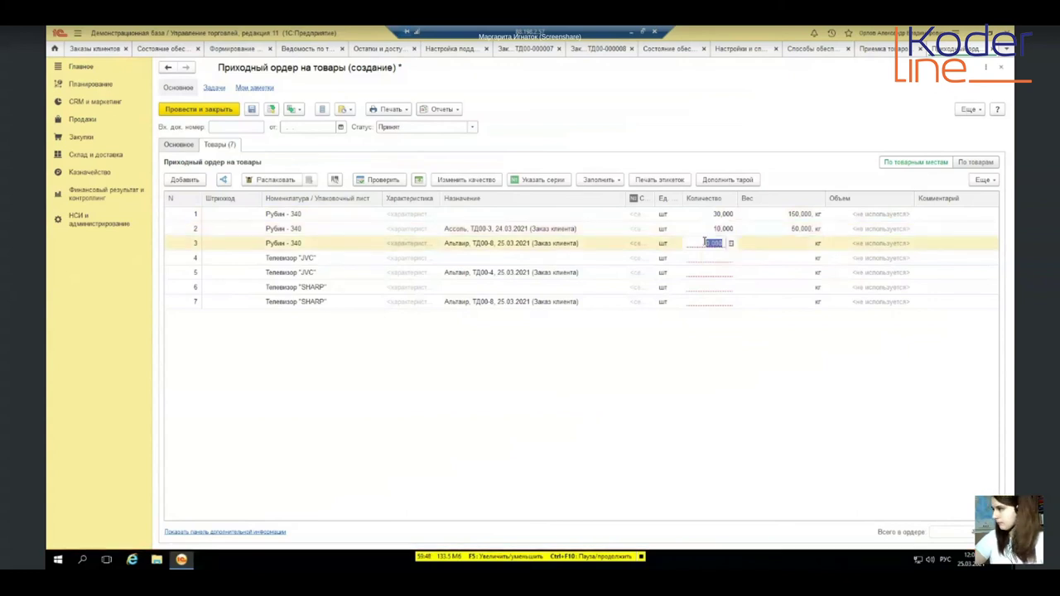
text(5)
Set the received quantity of Телевизор "JVC" to 15 on the unassigned line and 25 on the "Альтаир" line
double_click(705, 258)
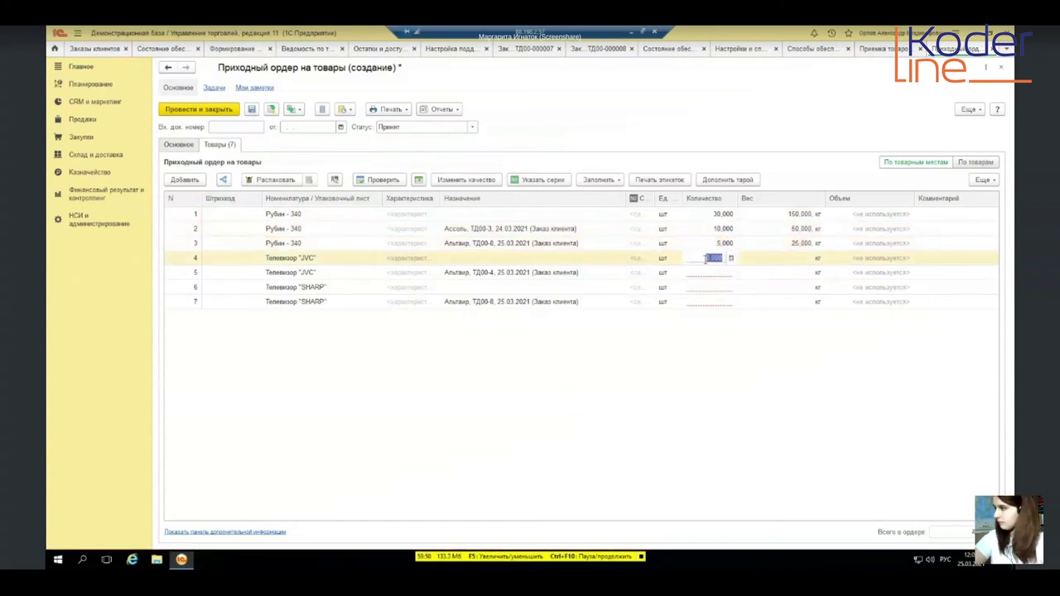
text(15)
key(Return)
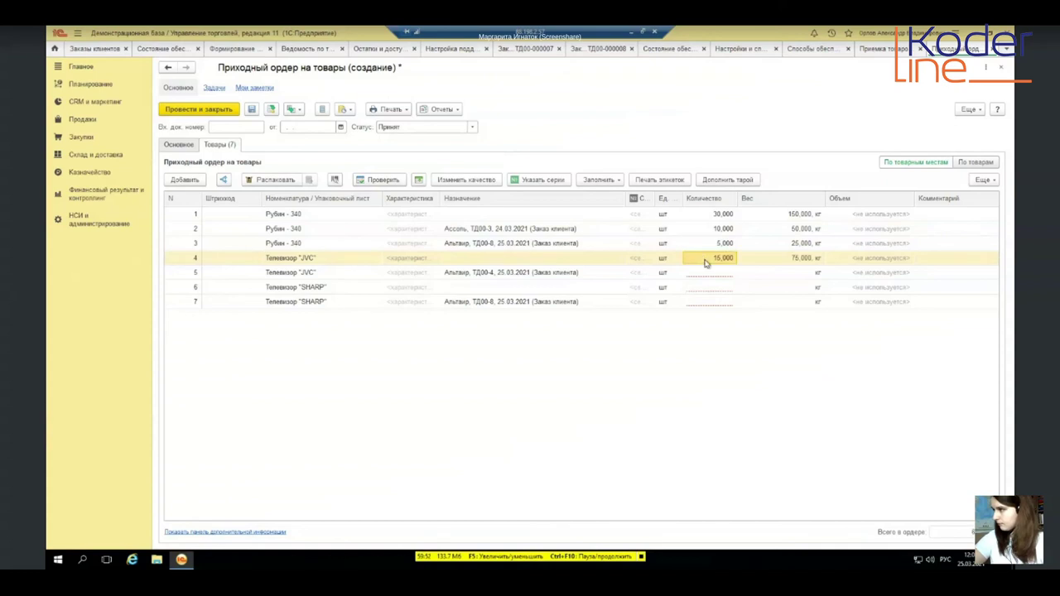
double_click(700, 272)
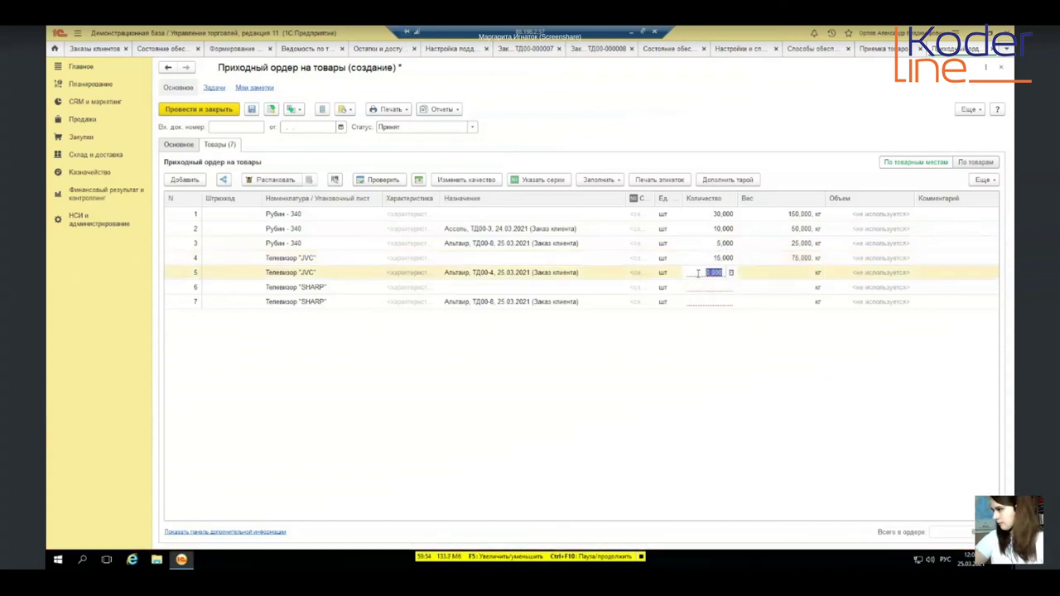
text(25)
key(Return)
Set the Телевизор "SHARP" quantities to 15 unassigned and 16 for "Альтаир", and post and close the receipt order
double_click(704, 287)
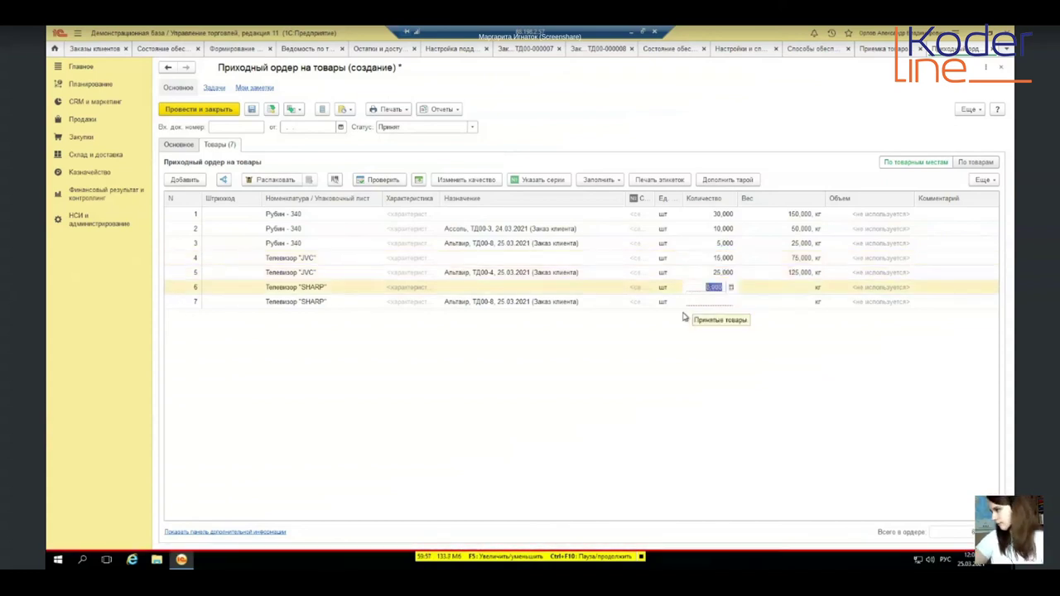
text(15)
key(Return)
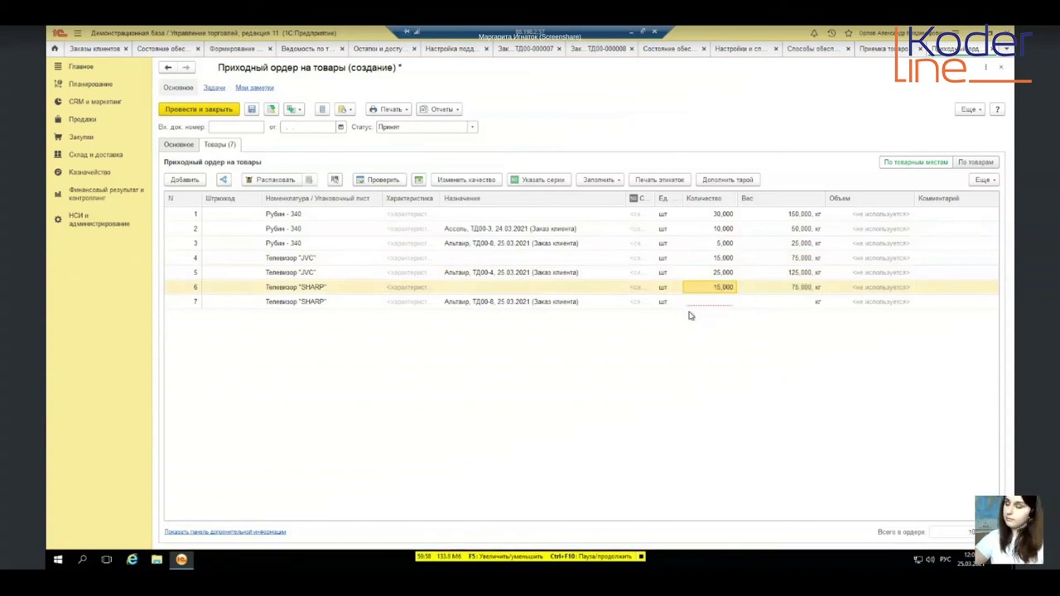
click(698, 306)
click(697, 306)
text(16)
key(Return)
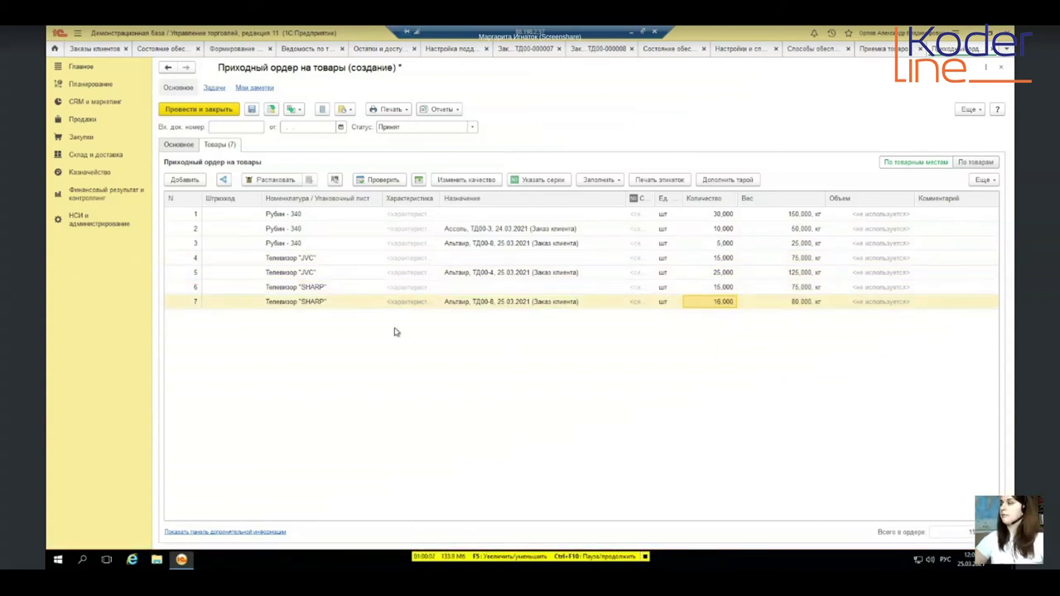
click(223, 112)
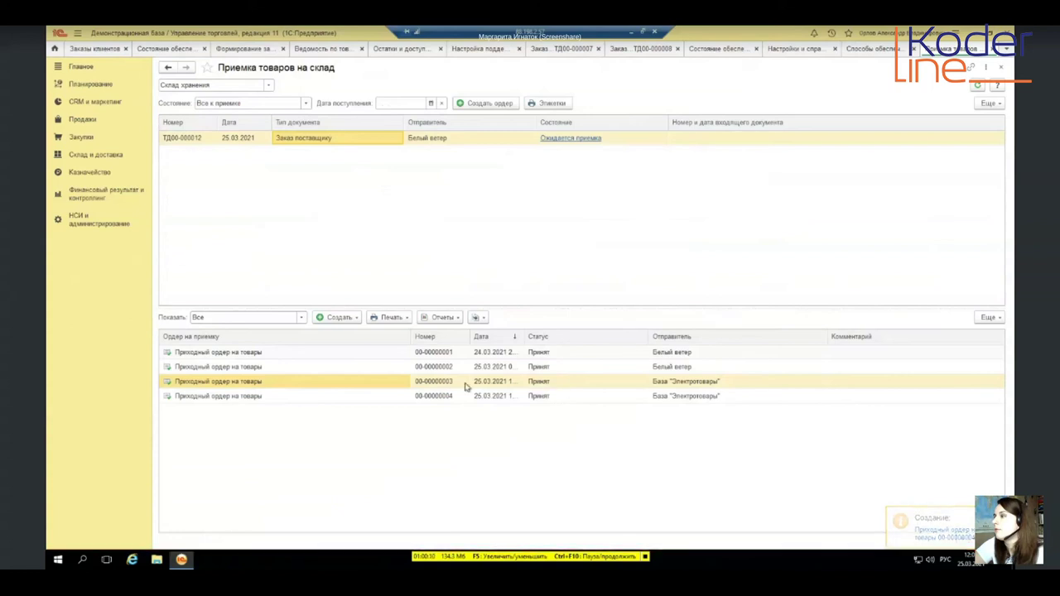
Check the status and goods of the earliest "Белый ветер" receipt order, close it and return to the list of receipt orders
click(398, 356)
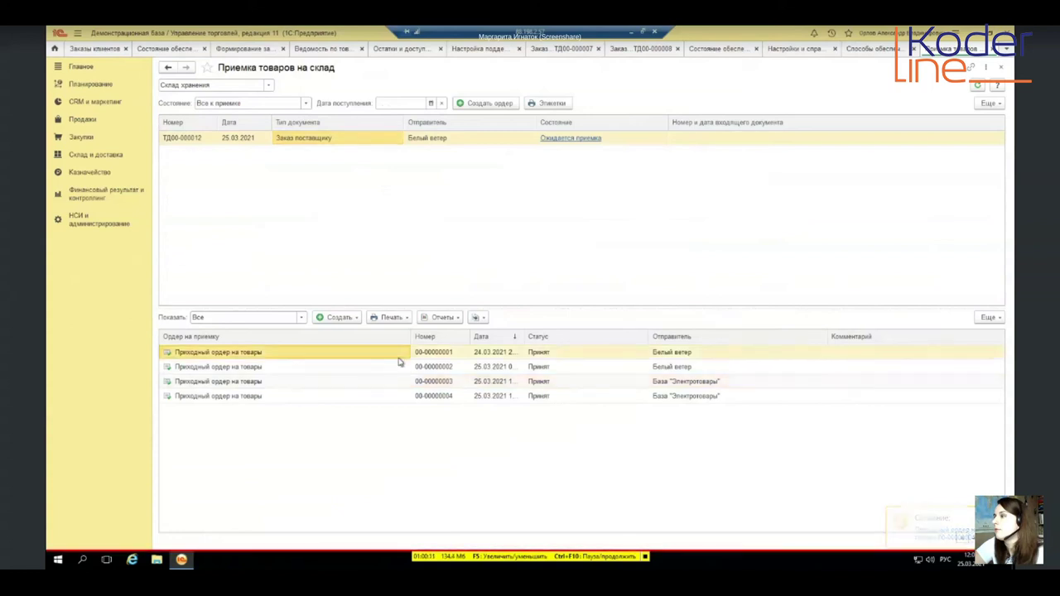
click(557, 351)
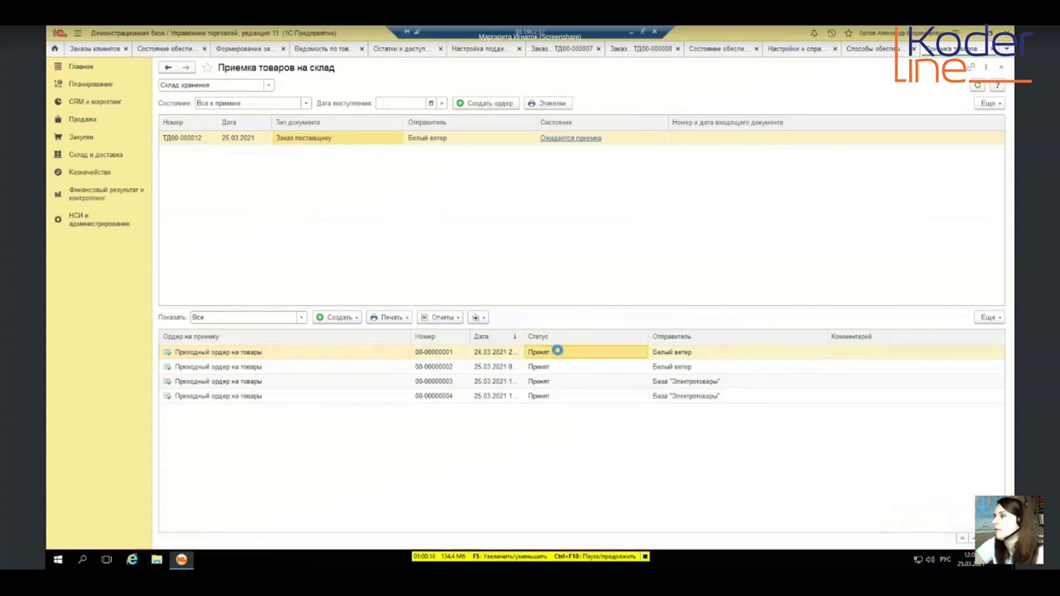
double_click(557, 352)
click(474, 128)
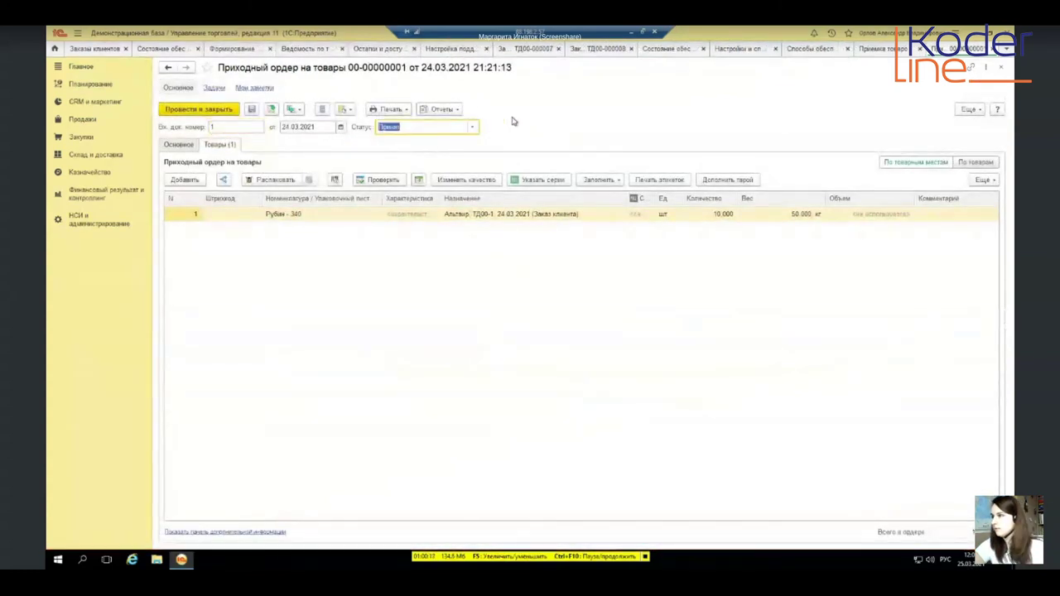
click(1005, 69)
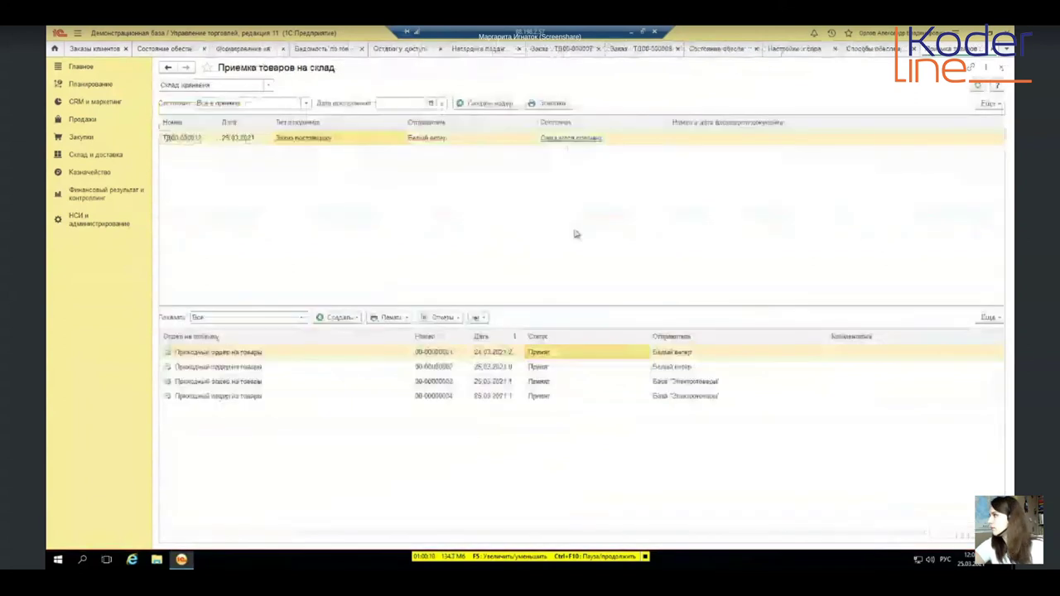
click(549, 396)
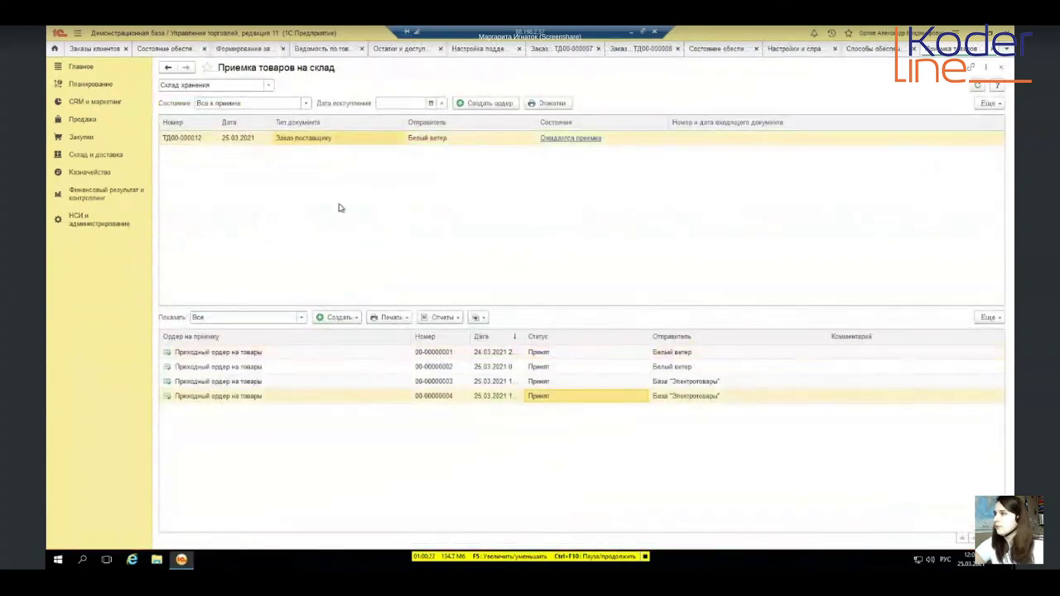
Create a "Приходный ордер на товары" from the awaiting "Белый ветер" supplier order and show its goods
click(345, 142)
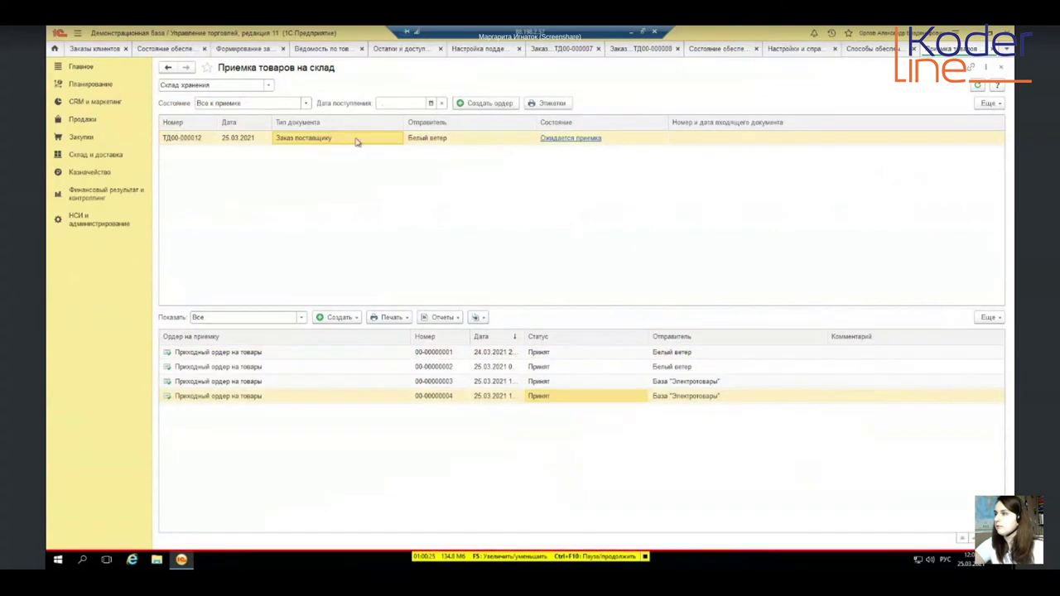
click(486, 104)
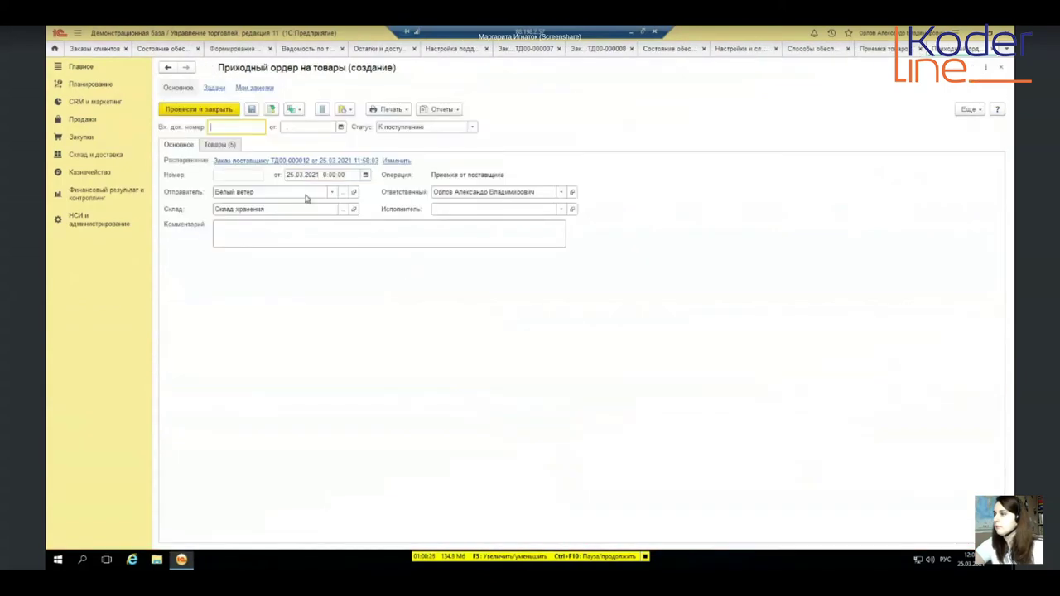
click(214, 144)
Set the received quantities of the three Стулья lines to 15 unassigned, 20 for the first "Альтаир" order and 45 for the second
double_click(710, 217)
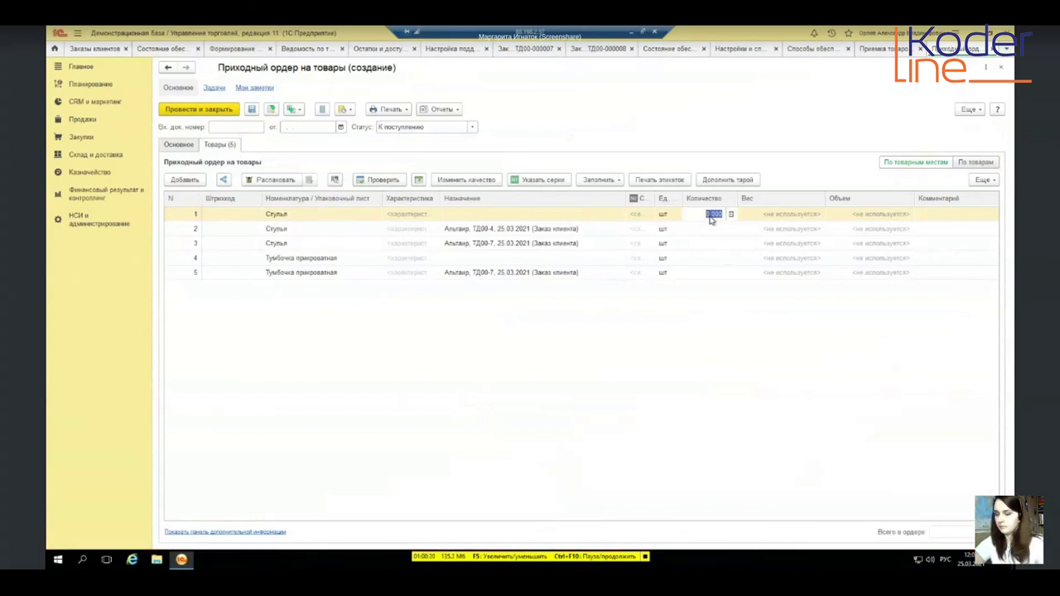
text(15)
key(Return)
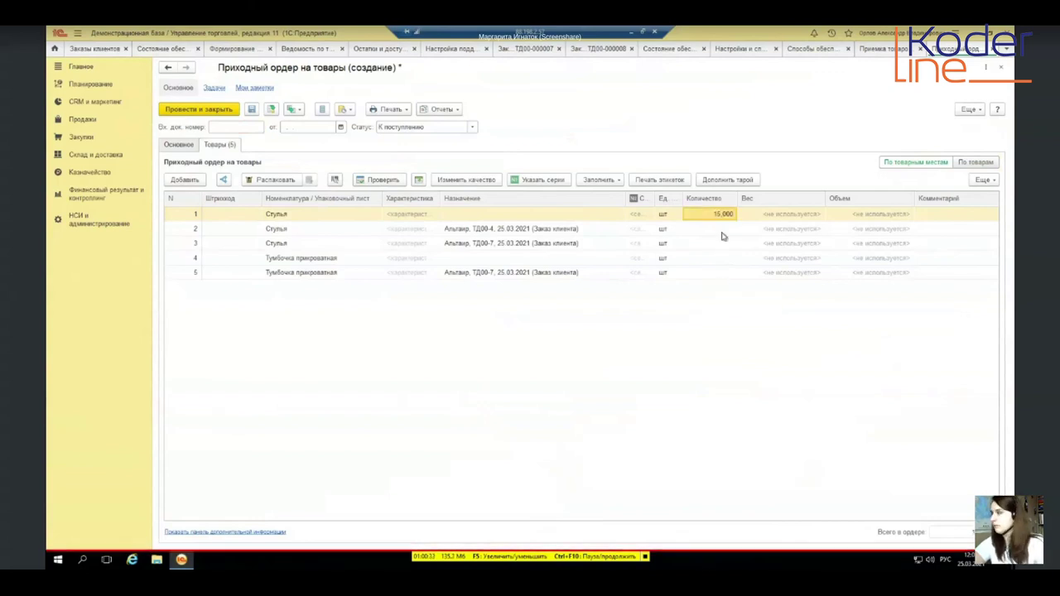
double_click(715, 228)
text(20)
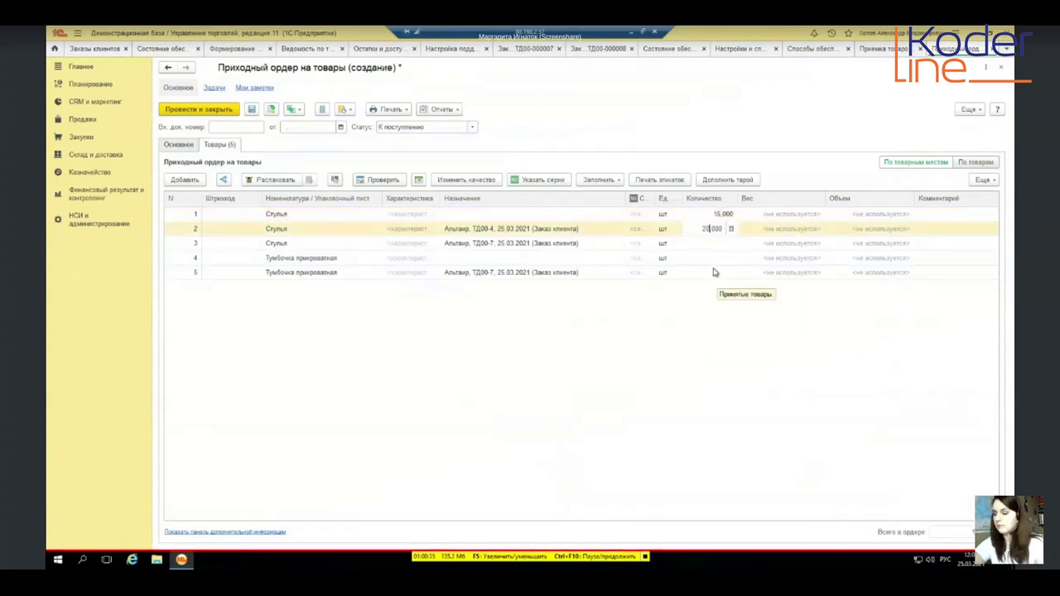
double_click(712, 243)
text(4)
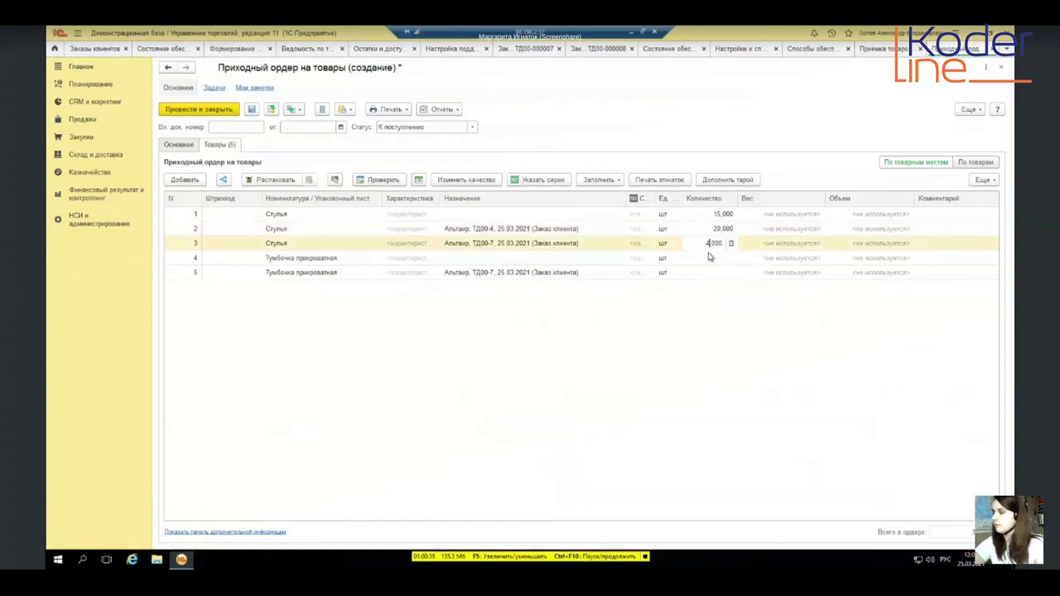
text(5)
Set the received quantity of Тумбочка прикроватная to 70 on the unassigned line and 10 on the "Альтаир" line
double_click(709, 257)
text(7)
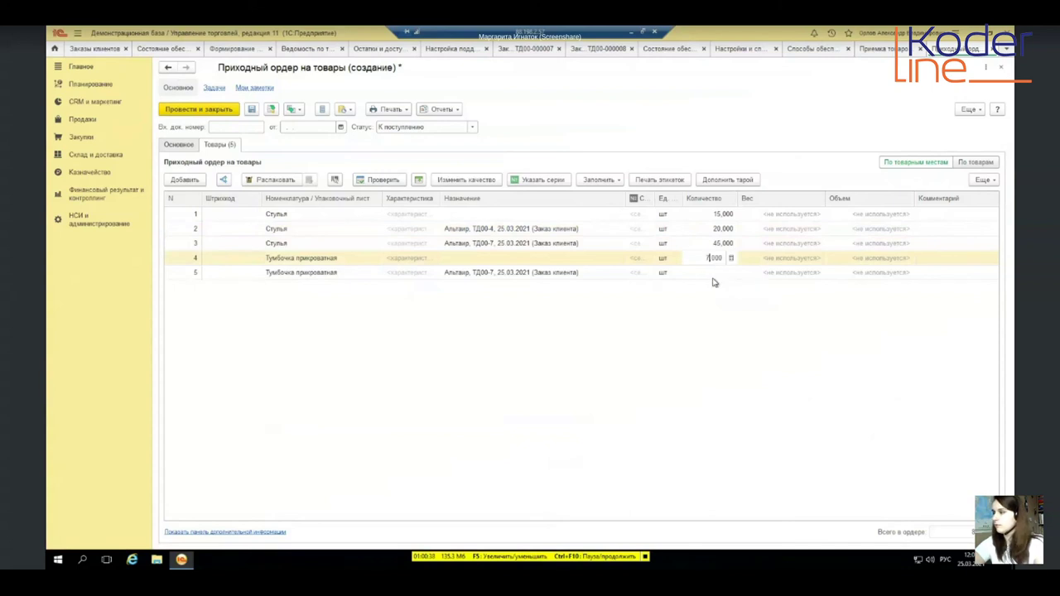
double_click(710, 272)
text(10)
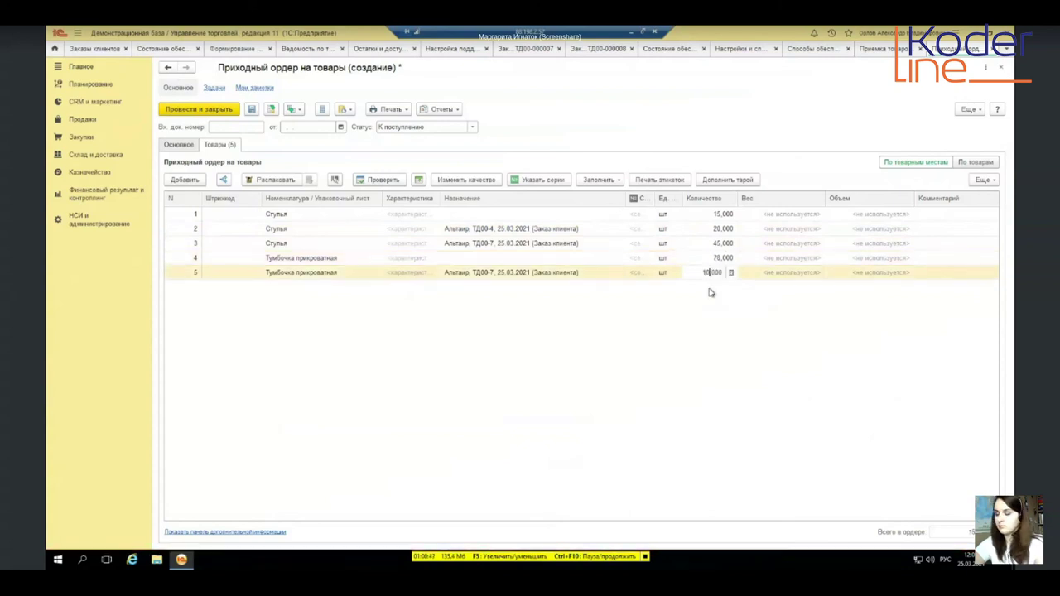
key(Return)
Enter incoming document number 45 dated 25.03.2021, set the status to "Принят", post and close the receipt order, and close the goods receiving page
click(232, 132)
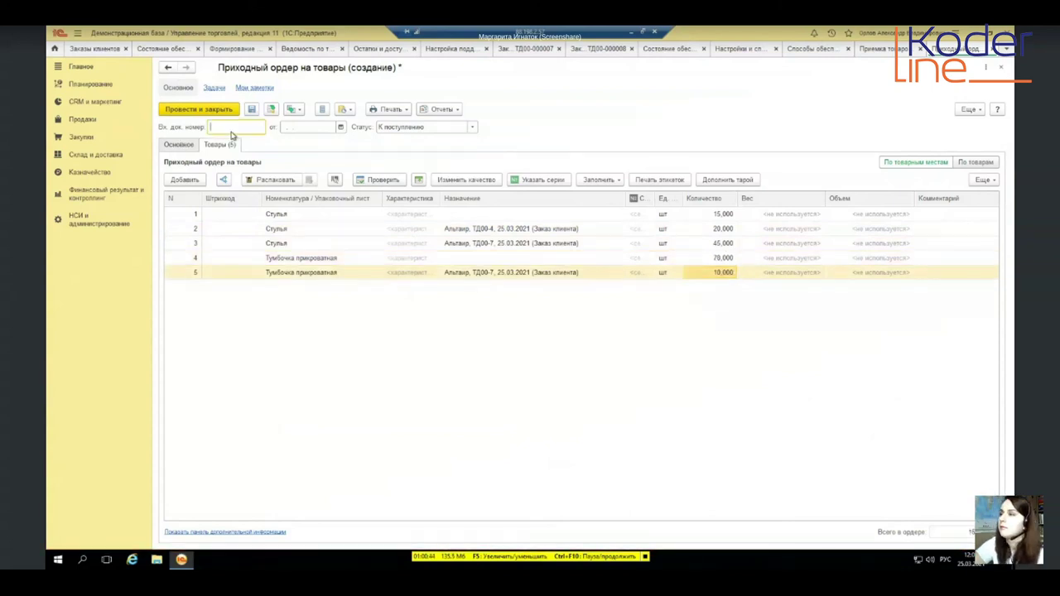
text(45)
click(340, 129)
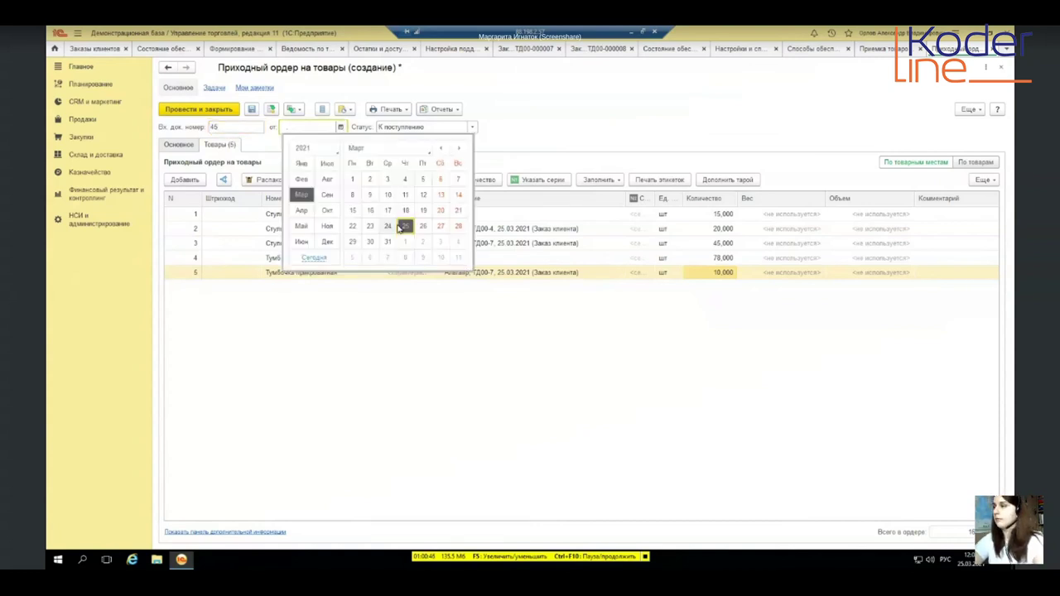
click(400, 228)
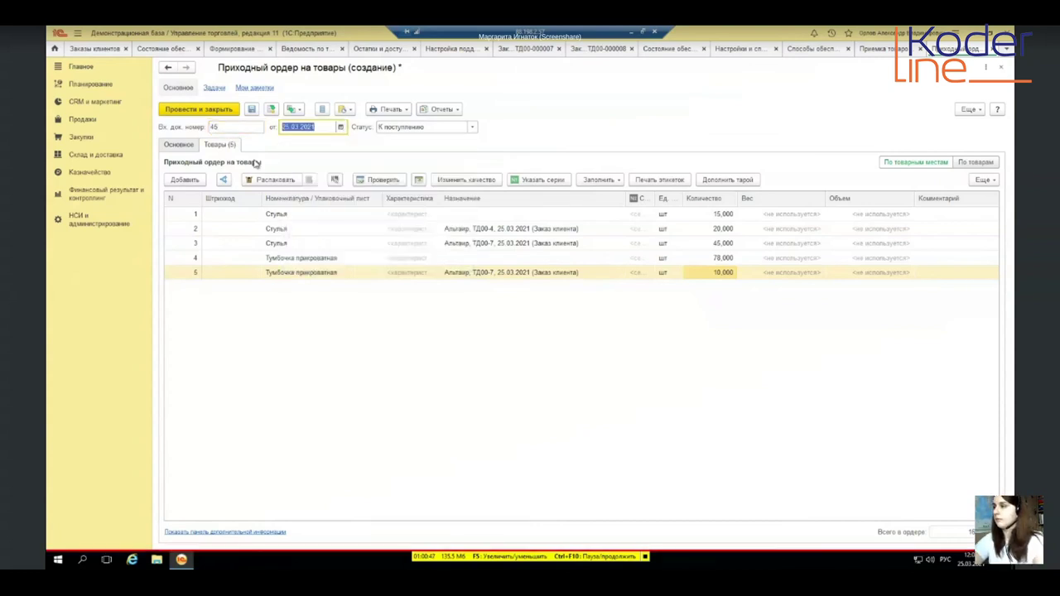
click(474, 129)
click(406, 185)
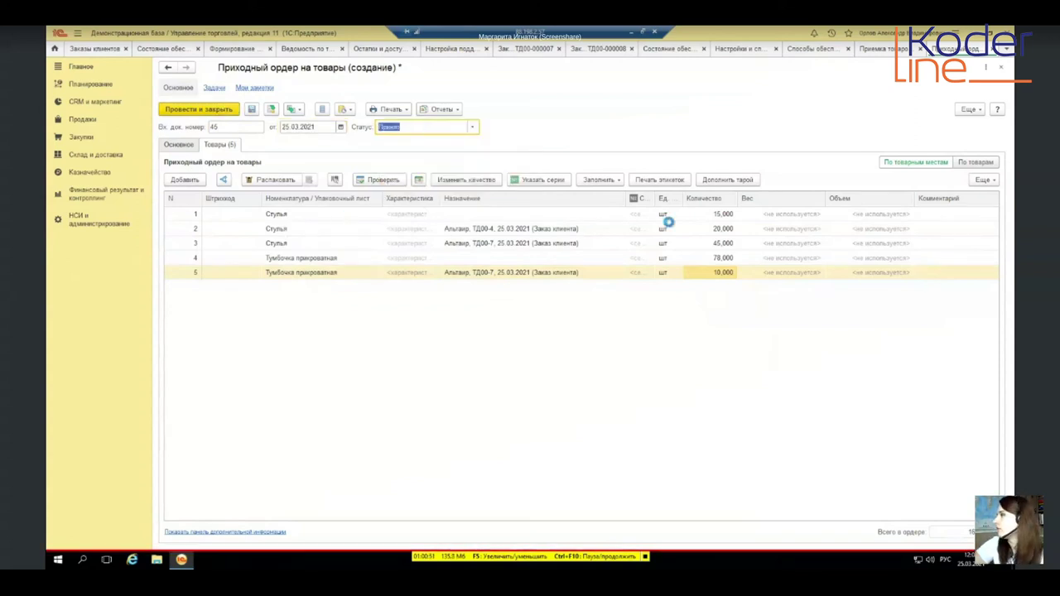
key(ctrl+Return)
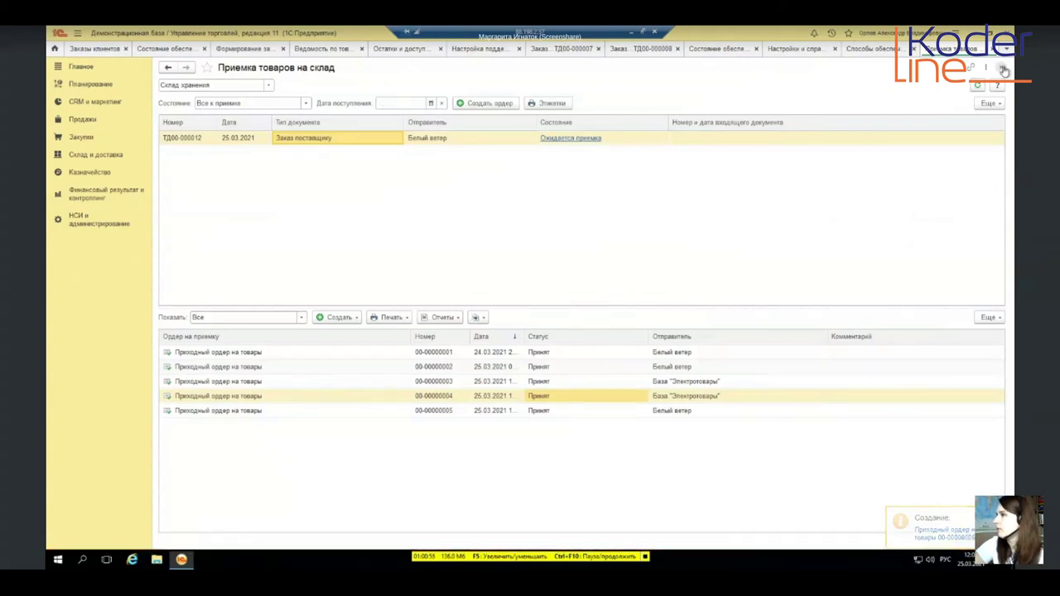
click(1003, 69)
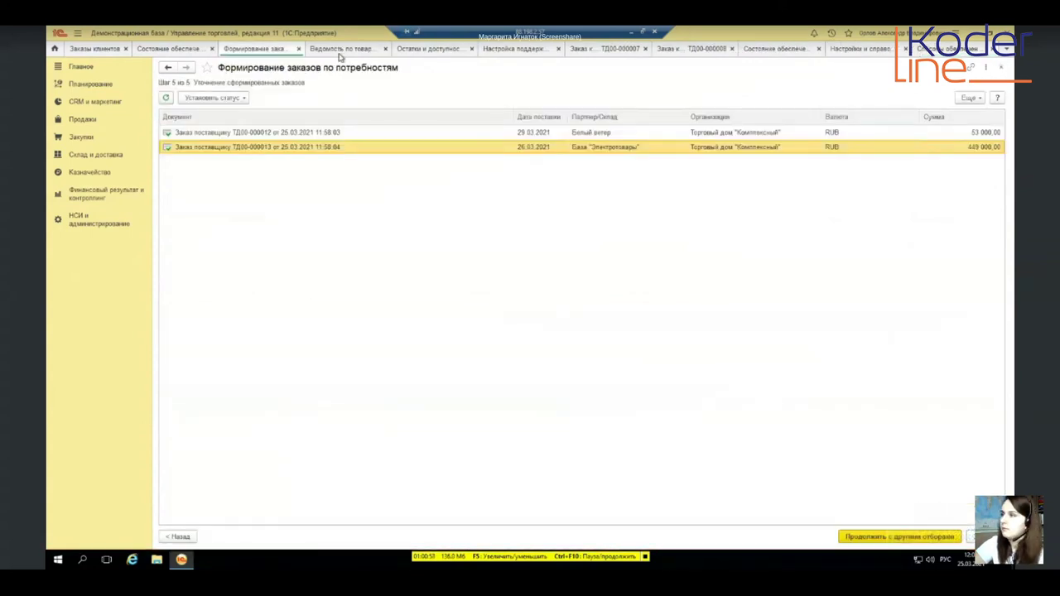
Regenerate "Ведомость по товарам на складах" and "Остатки и доступность товаров" for Склад хранения, and examine the reserved and available quantities
click(340, 50)
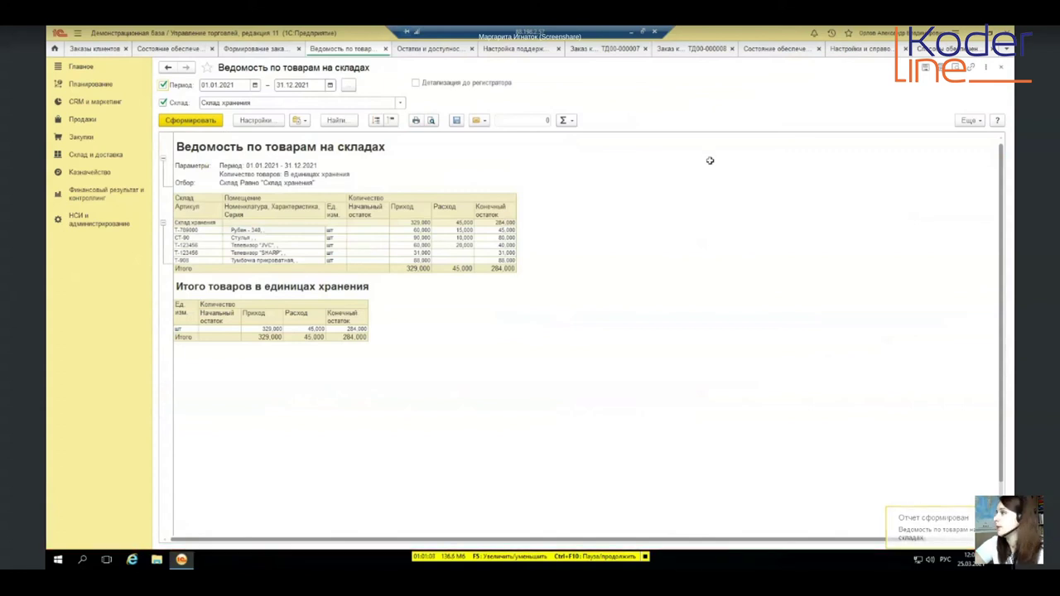
click(434, 50)
click(189, 103)
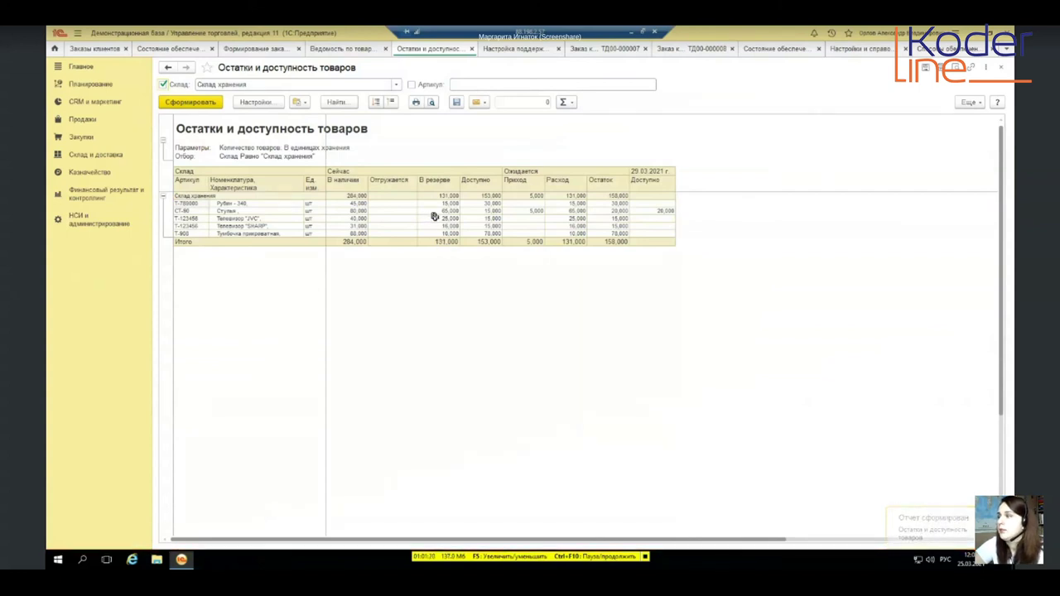
drag(438, 203, 437, 230)
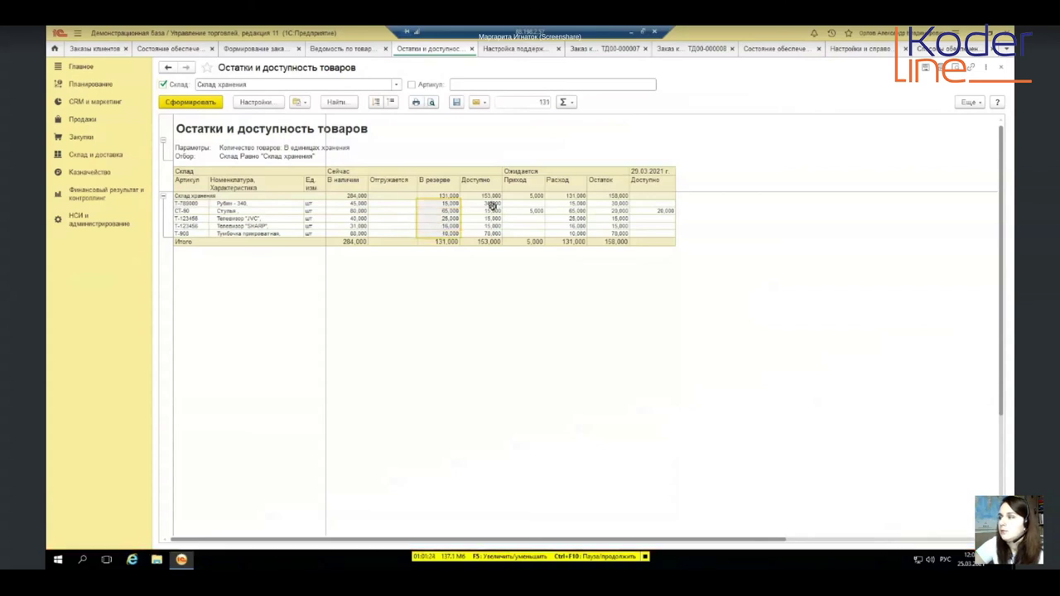
drag(486, 205, 486, 232)
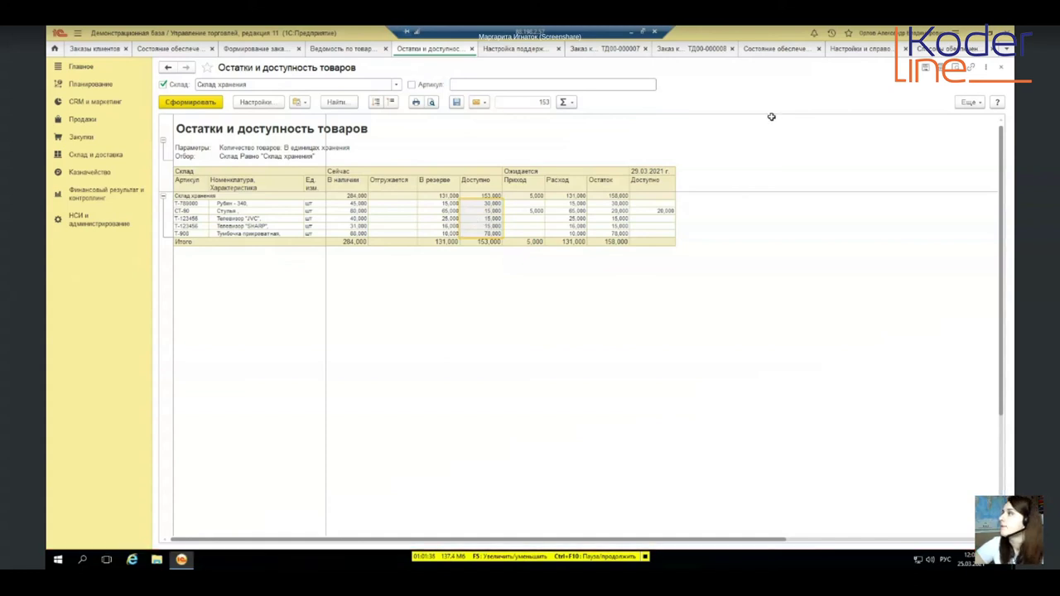
Break down the reserved quantity of Рубин - 340 with the "Поступление и отгрузка товаров" report, examine it and close it
click(447, 203)
right_click(446, 203)
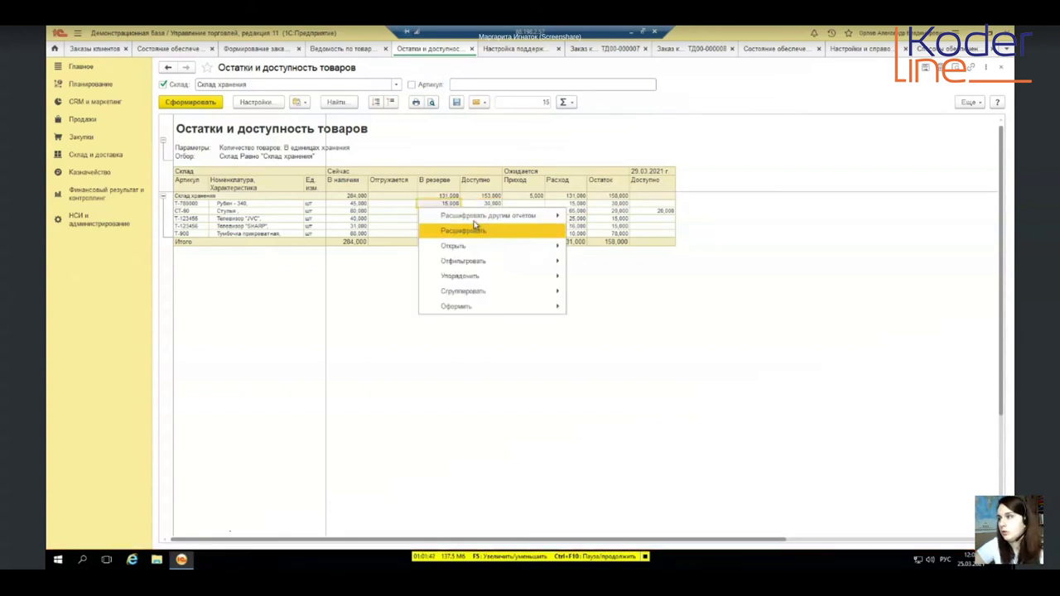
mouse_move(483, 215)
click(613, 216)
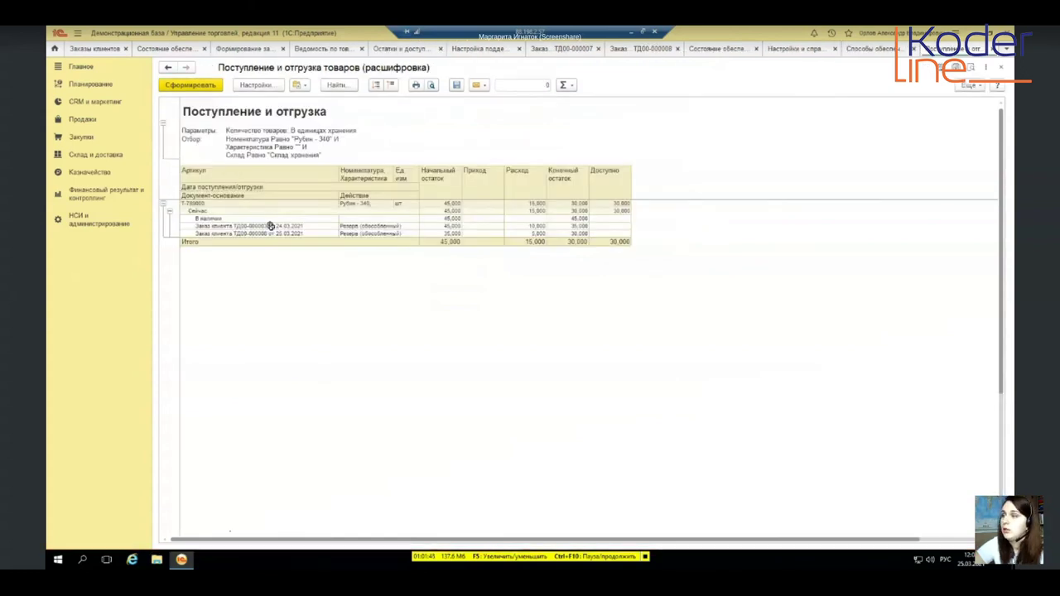
click(1003, 69)
Close the "Способы обеспечения потребностей" list and the "Настройки и справочники по складу" page
click(953, 49)
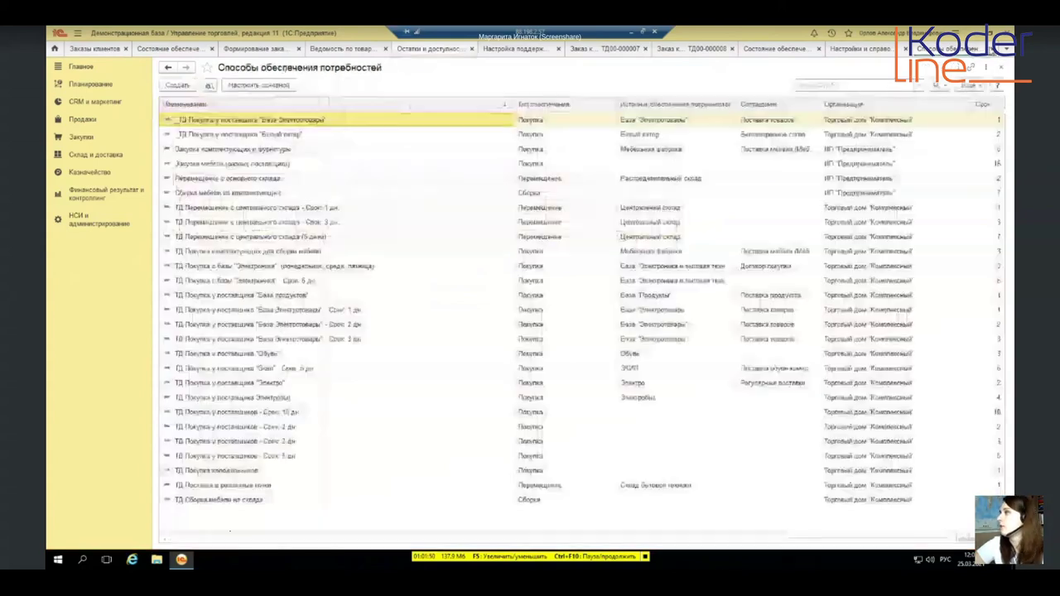
key(ctrl+F4)
click(945, 49)
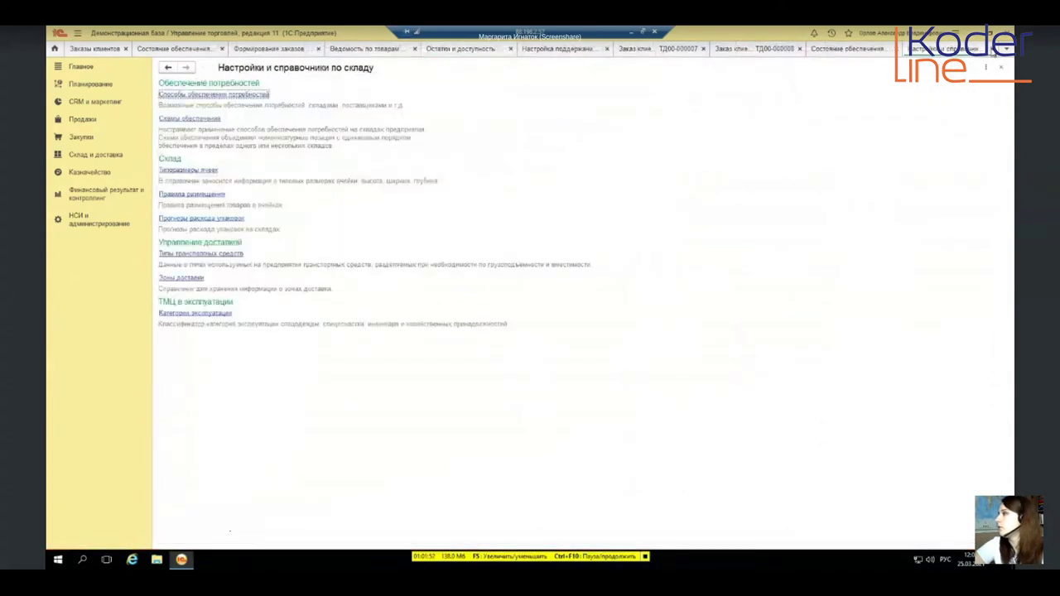
click(990, 49)
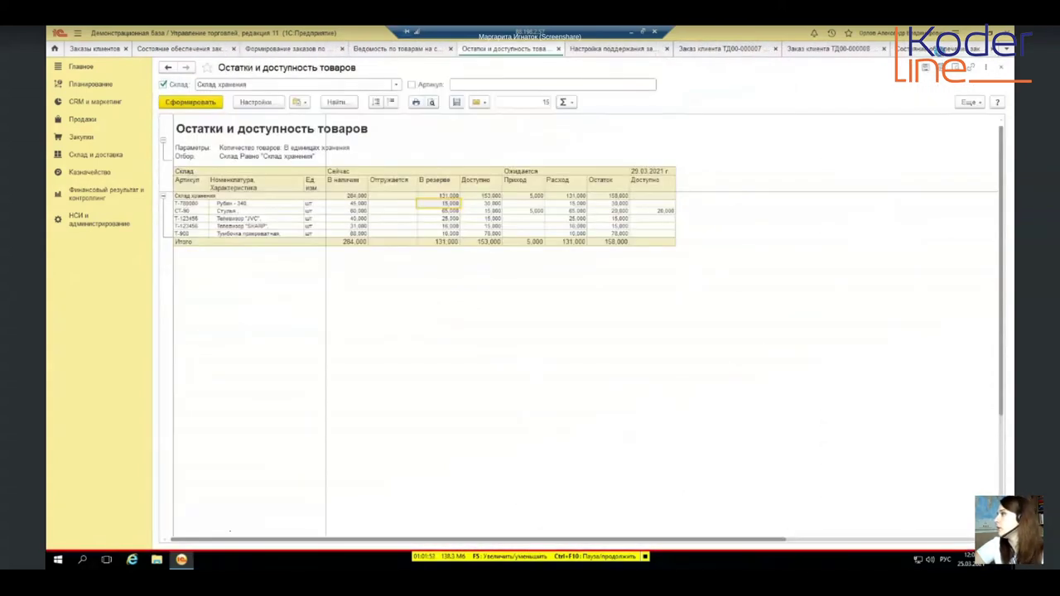
Regenerate "Состояние обеспечения заказов" for Склад хранения, examine the order reserves and close the list
click(936, 49)
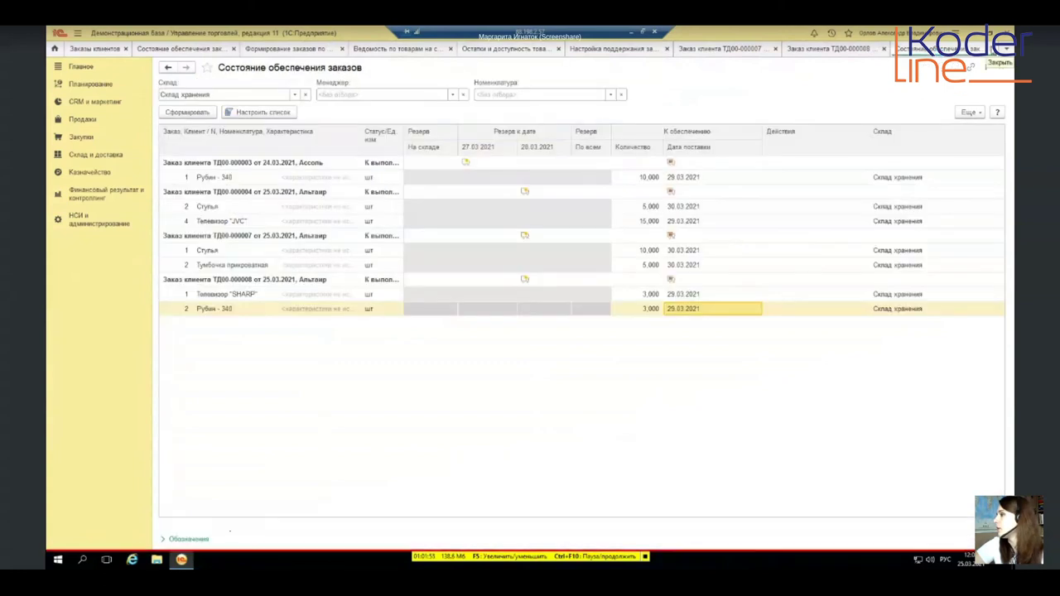
click(187, 113)
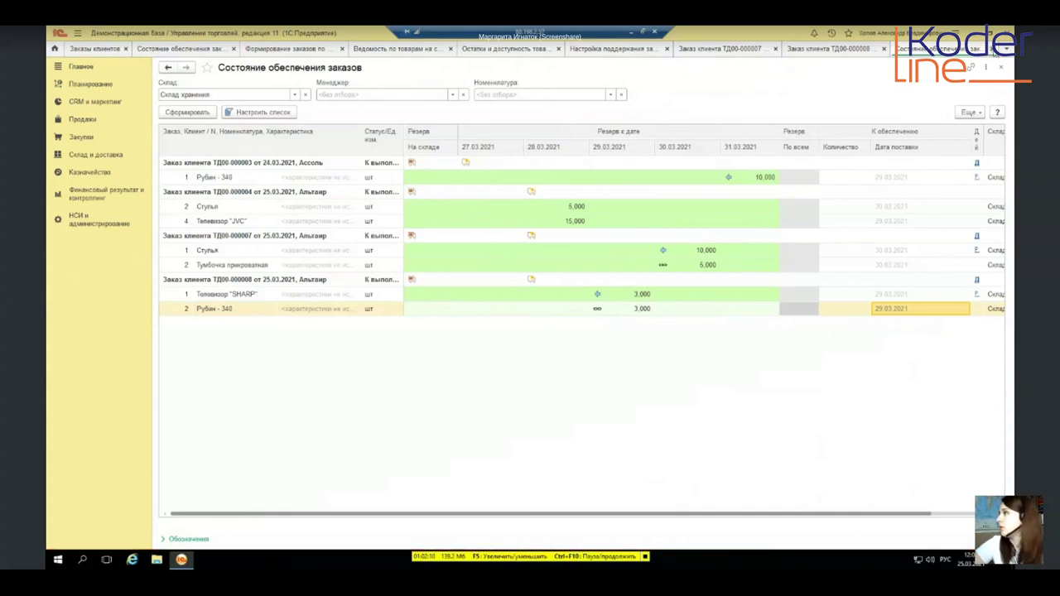
click(998, 49)
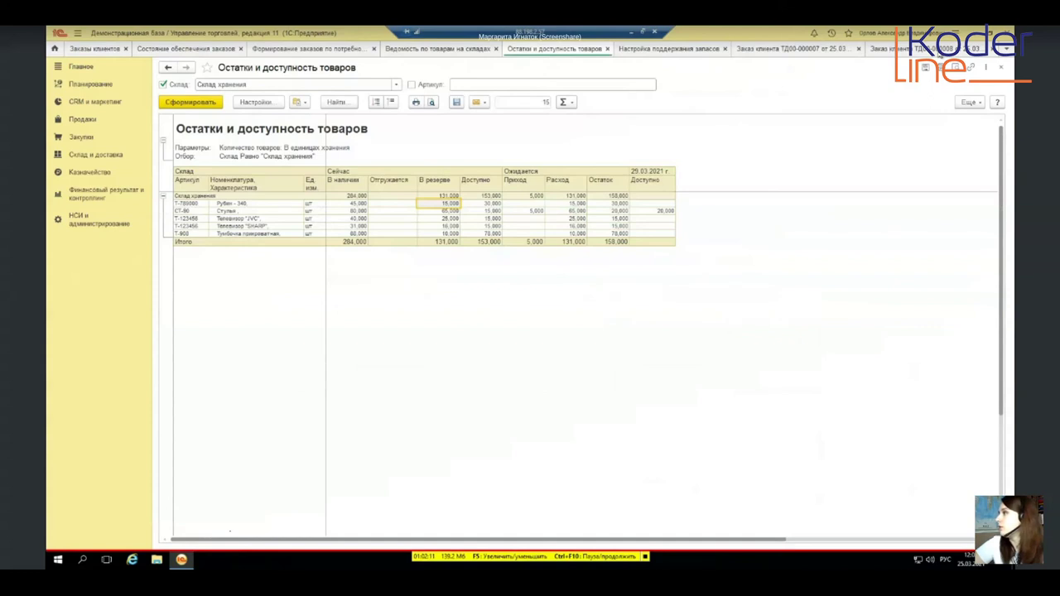
View the latest "Альтаир" customer order, switch to the presentation slide on maintaining warehouse stock, and return to the order
click(932, 49)
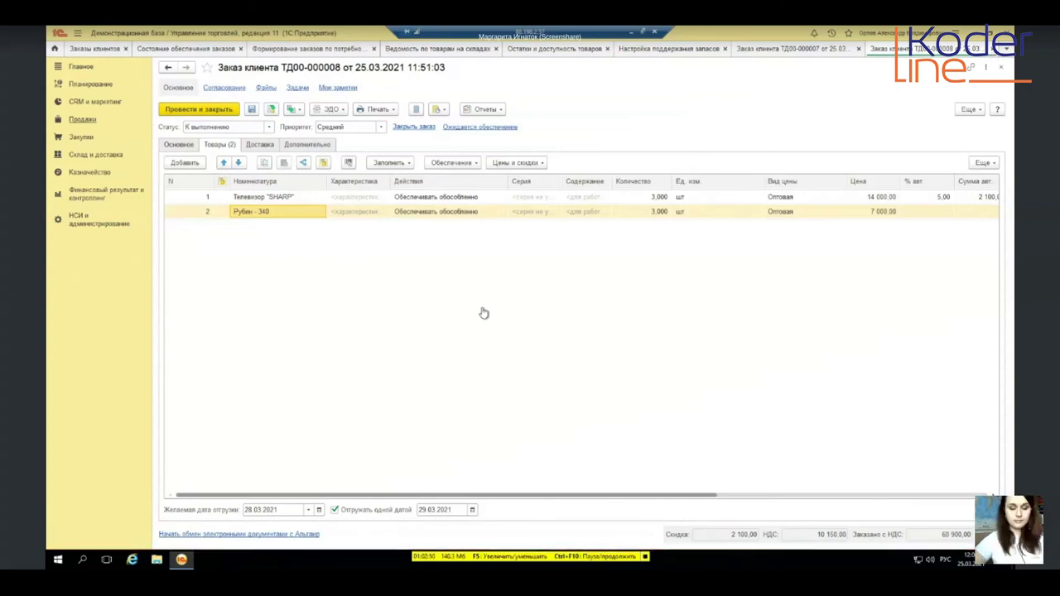
key(super+d)
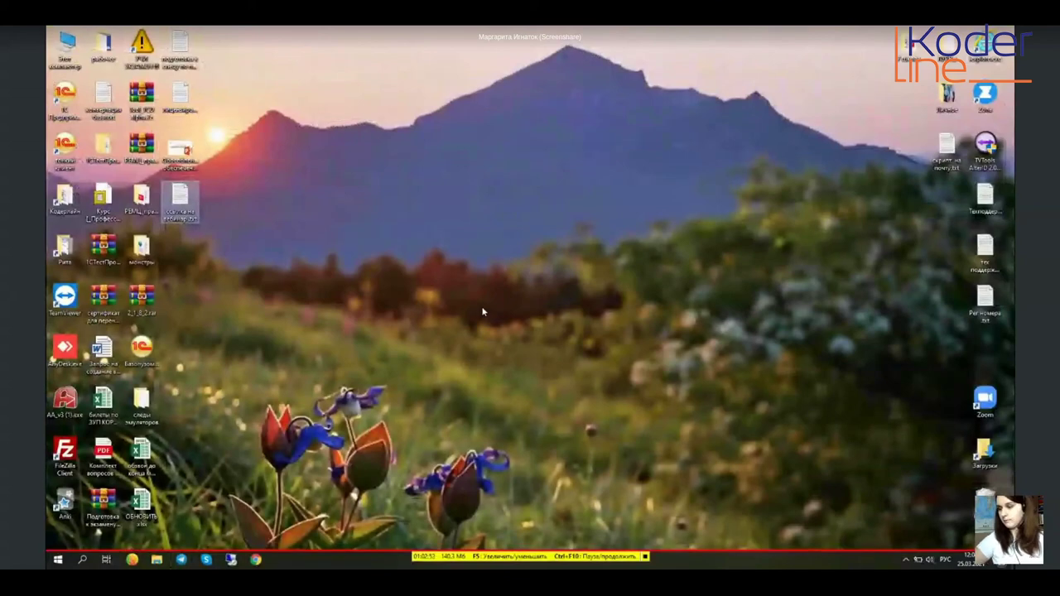
key(super+d)
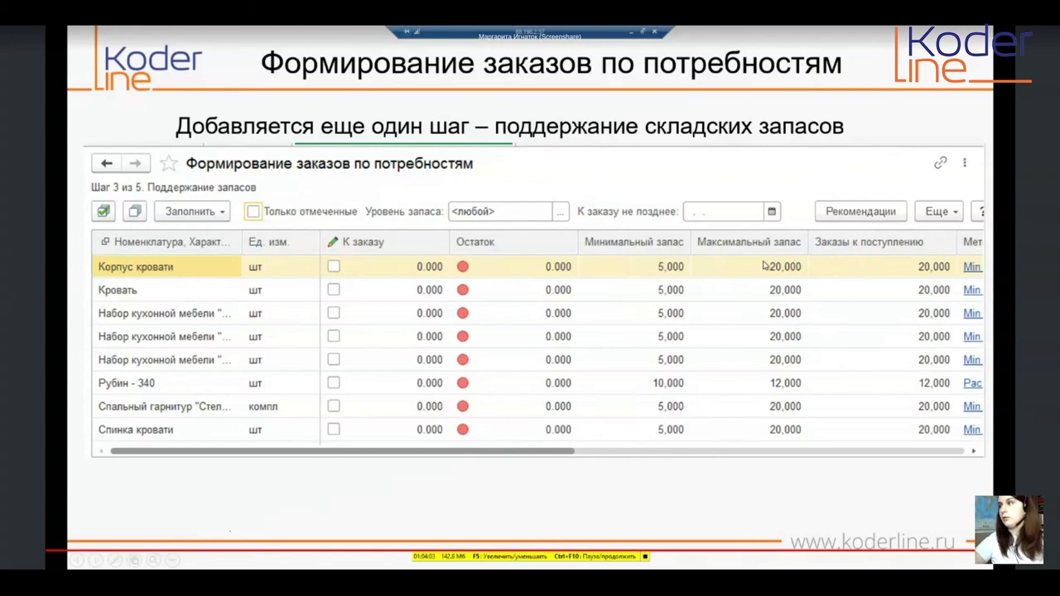
key(alt+Tab)
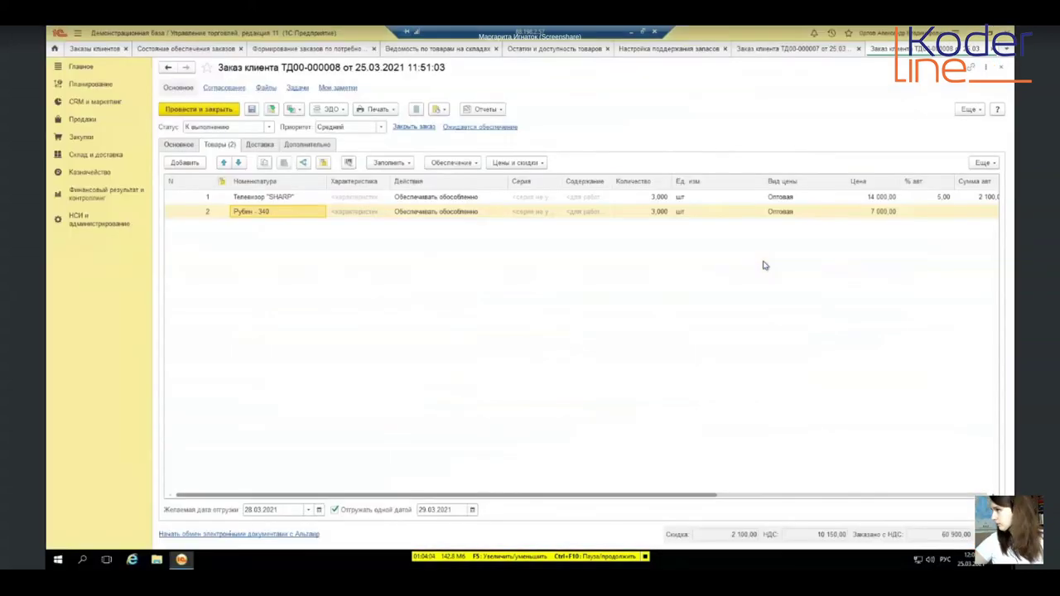
Examine the expected movements in "Остатки и доступность товаров", in particular the expected receipt of Стулья
click(554, 49)
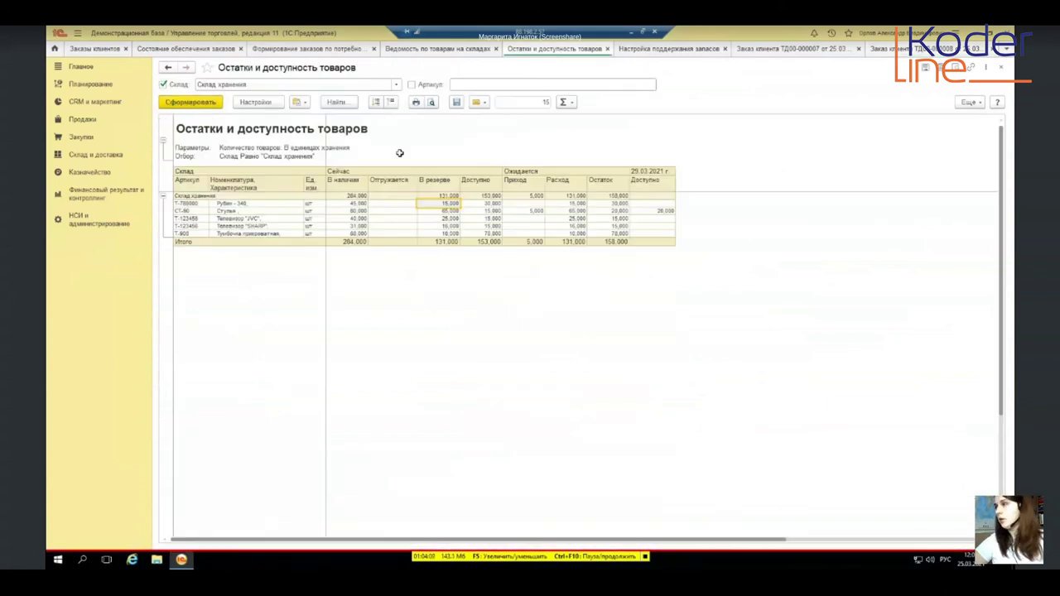
click(530, 172)
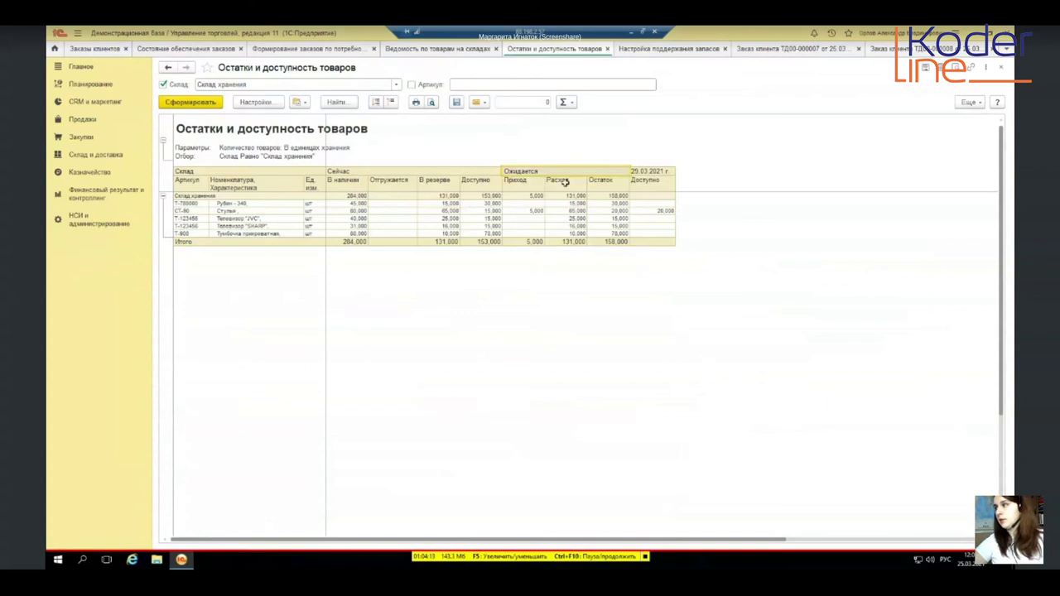
click(532, 213)
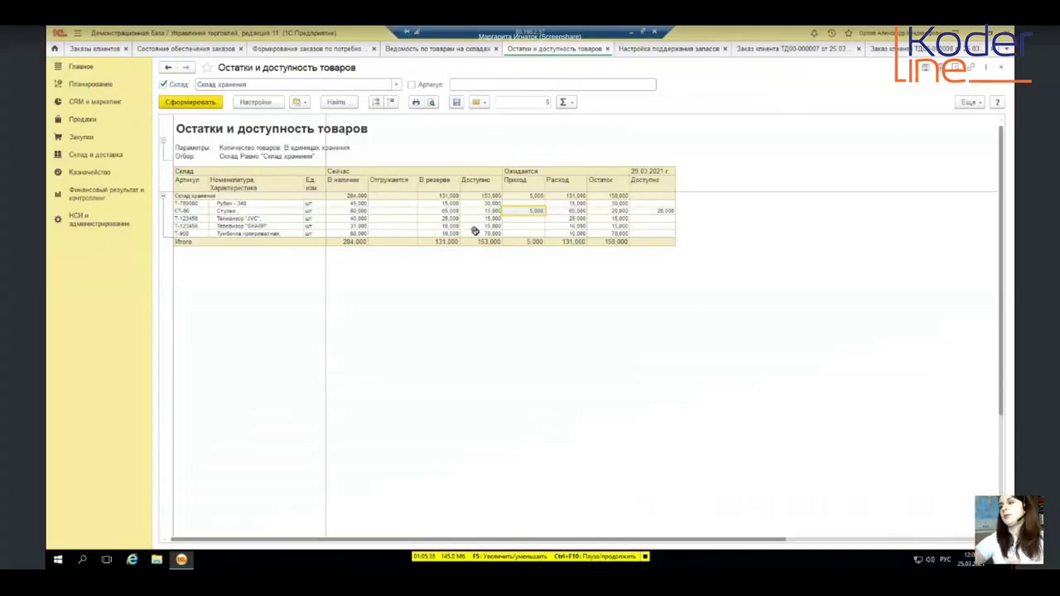
Open the "Склад и доставка" administration settings and show the options for "Порядок оформления накладных и расходных ордеров"
click(85, 222)
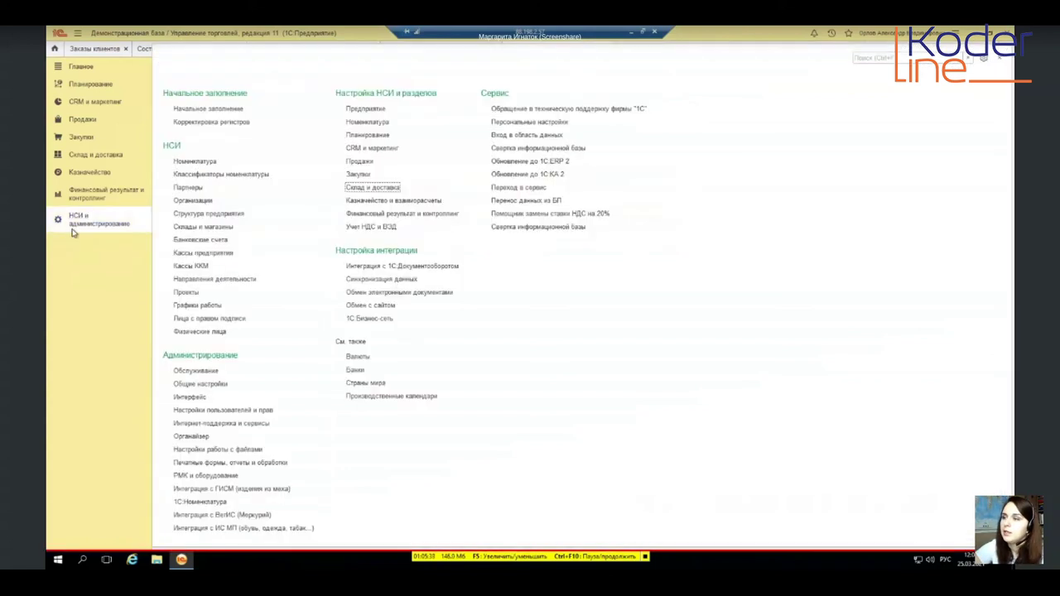
click(371, 188)
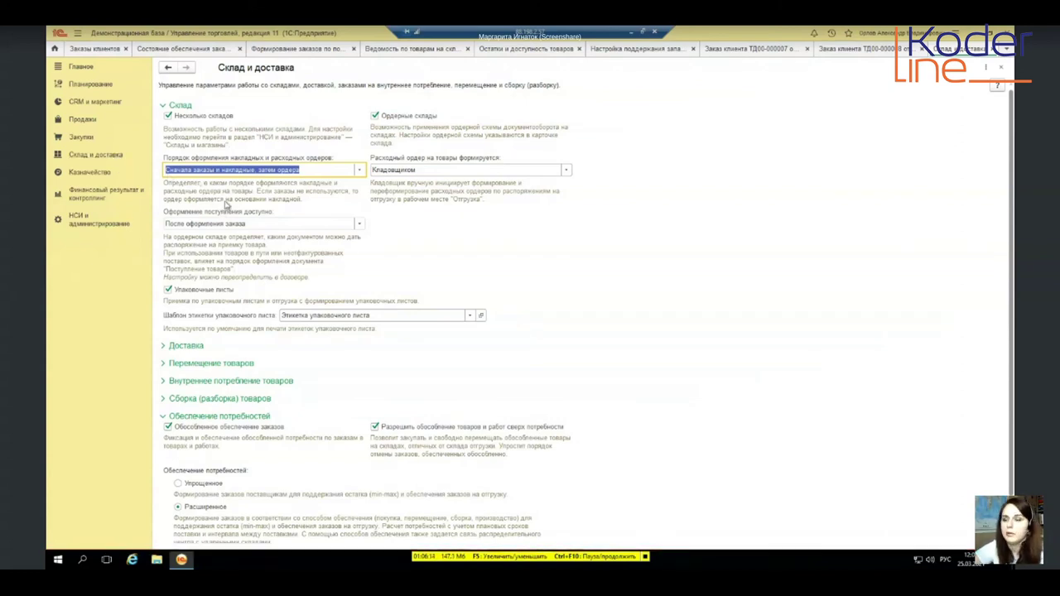
click(360, 174)
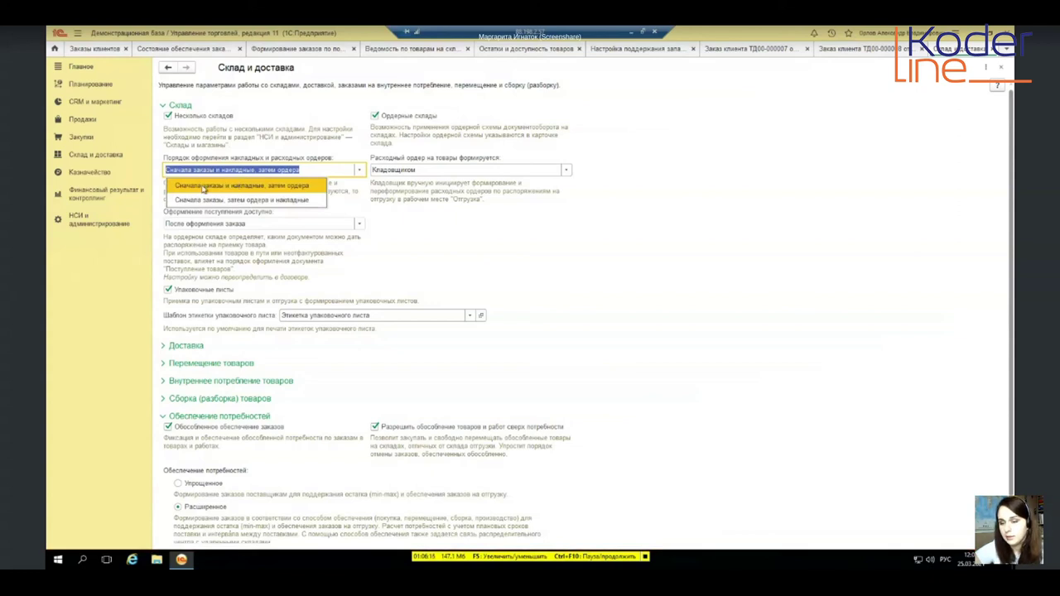